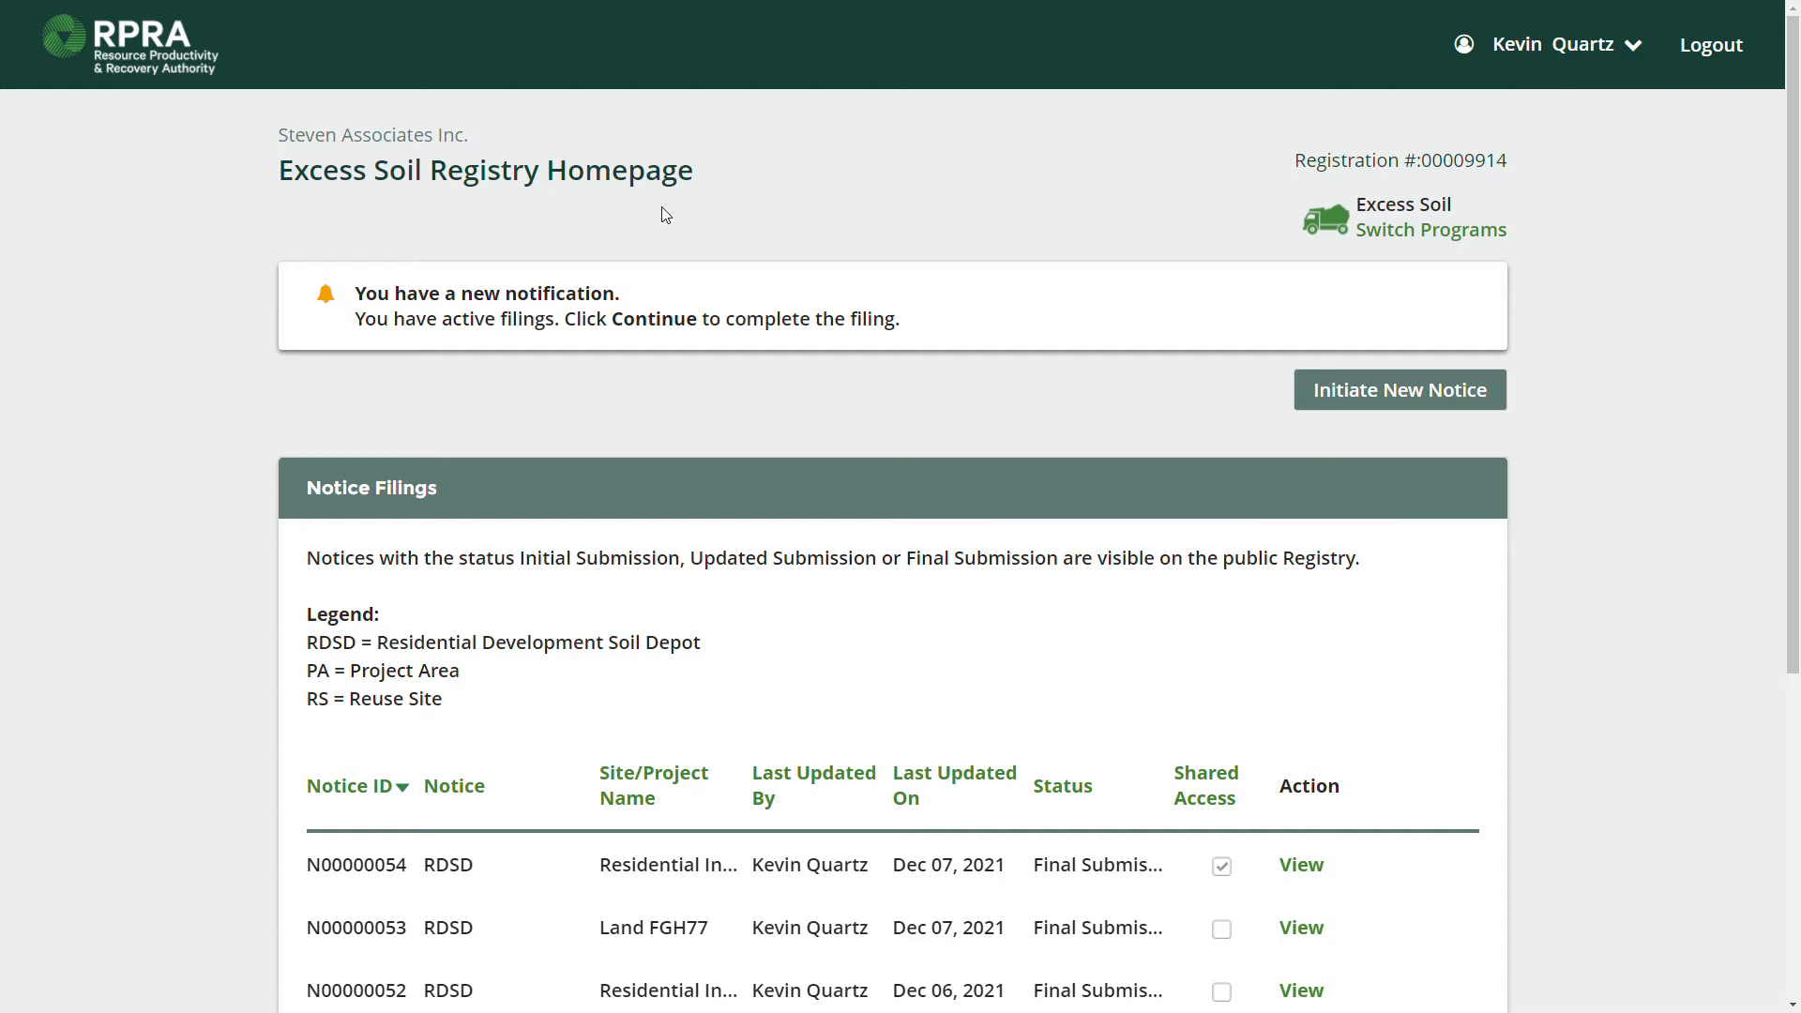
Sort the Notice Filings table by Notice, then Last Updated On, then Shared Access.
{"action": "triple_click", "coordinate": [415, 128]}
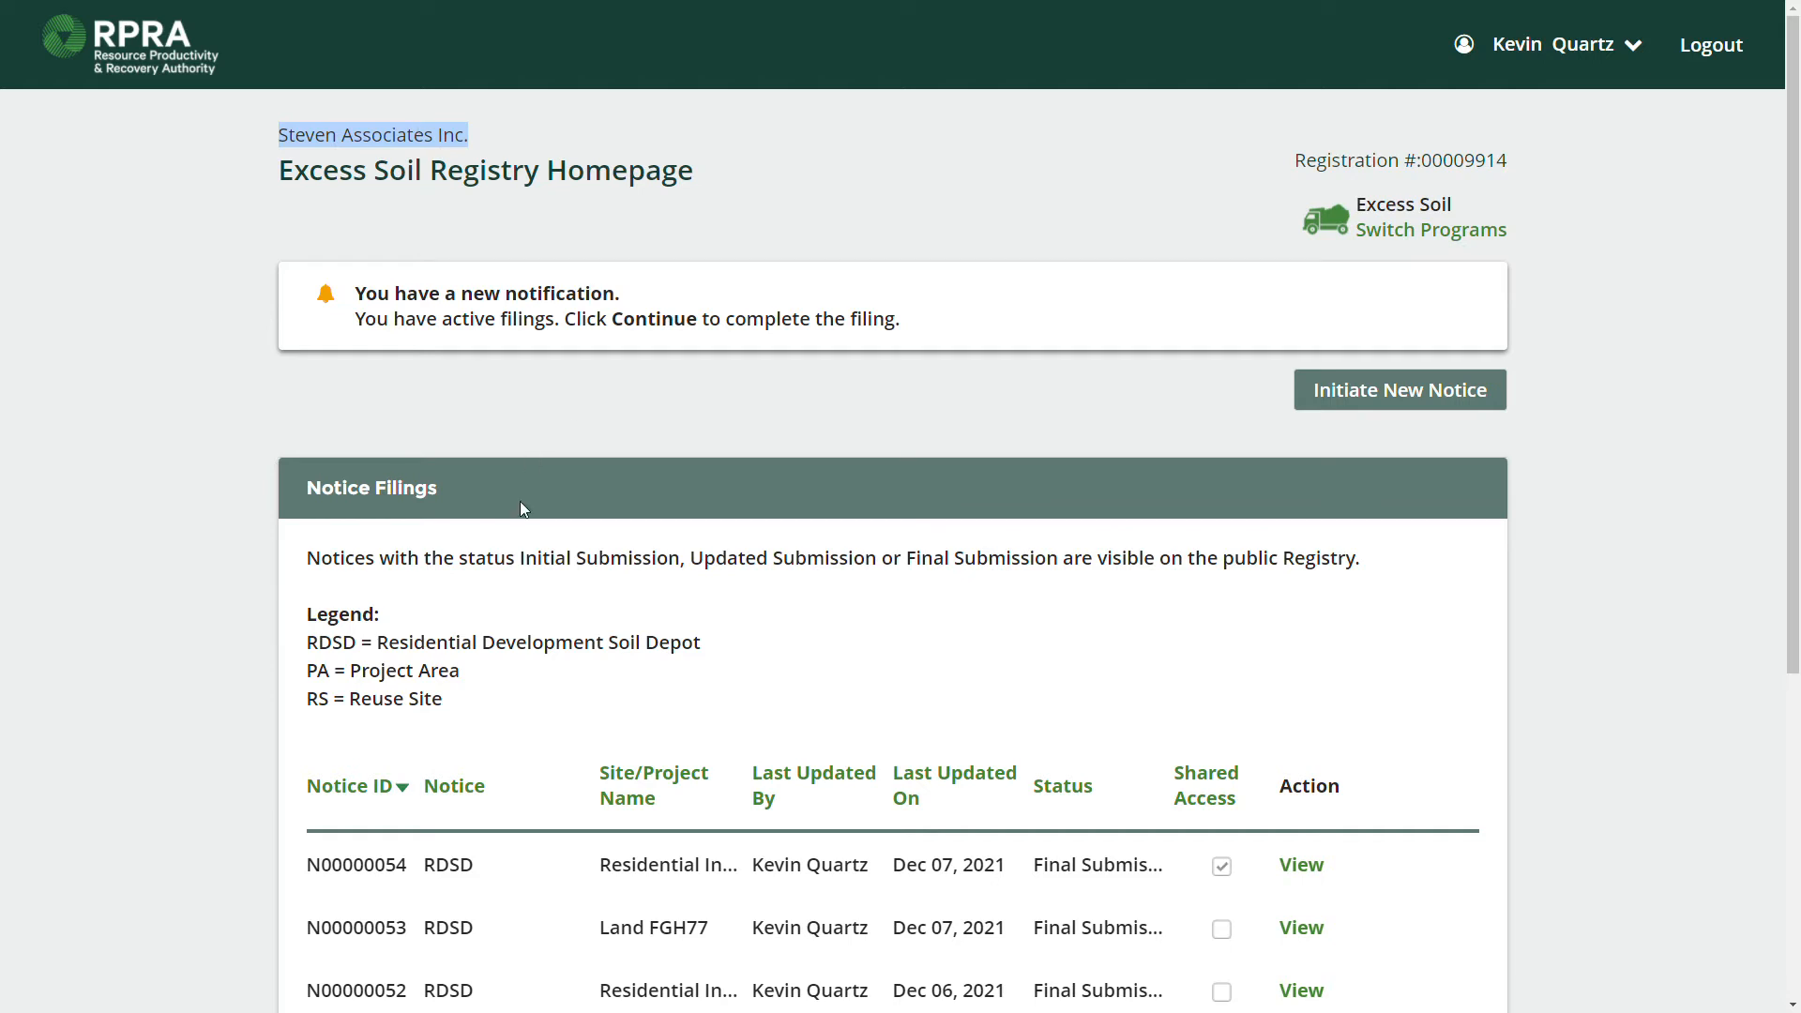
{"action": "scroll", "coordinate": [514, 379], "scroll_direction": "down", "scroll_amount": 1}
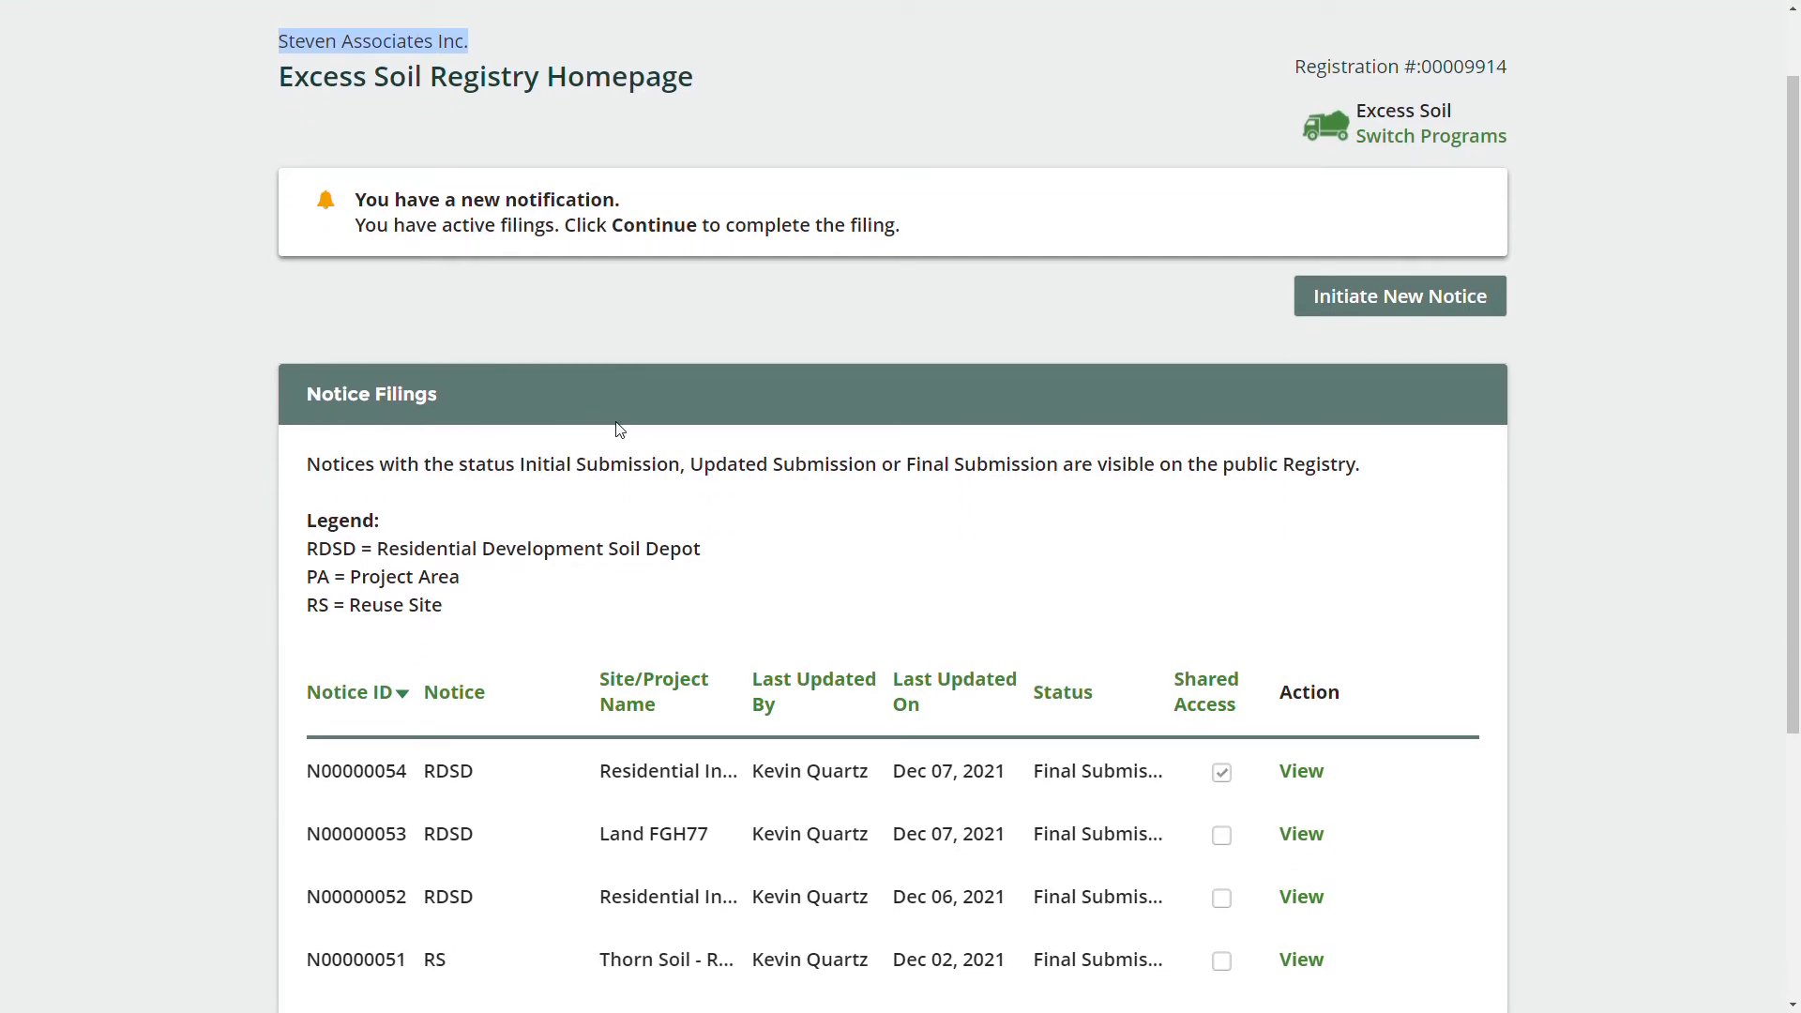
{"action": "scroll", "coordinate": [616, 423], "scroll_direction": "down", "scroll_amount": 2}
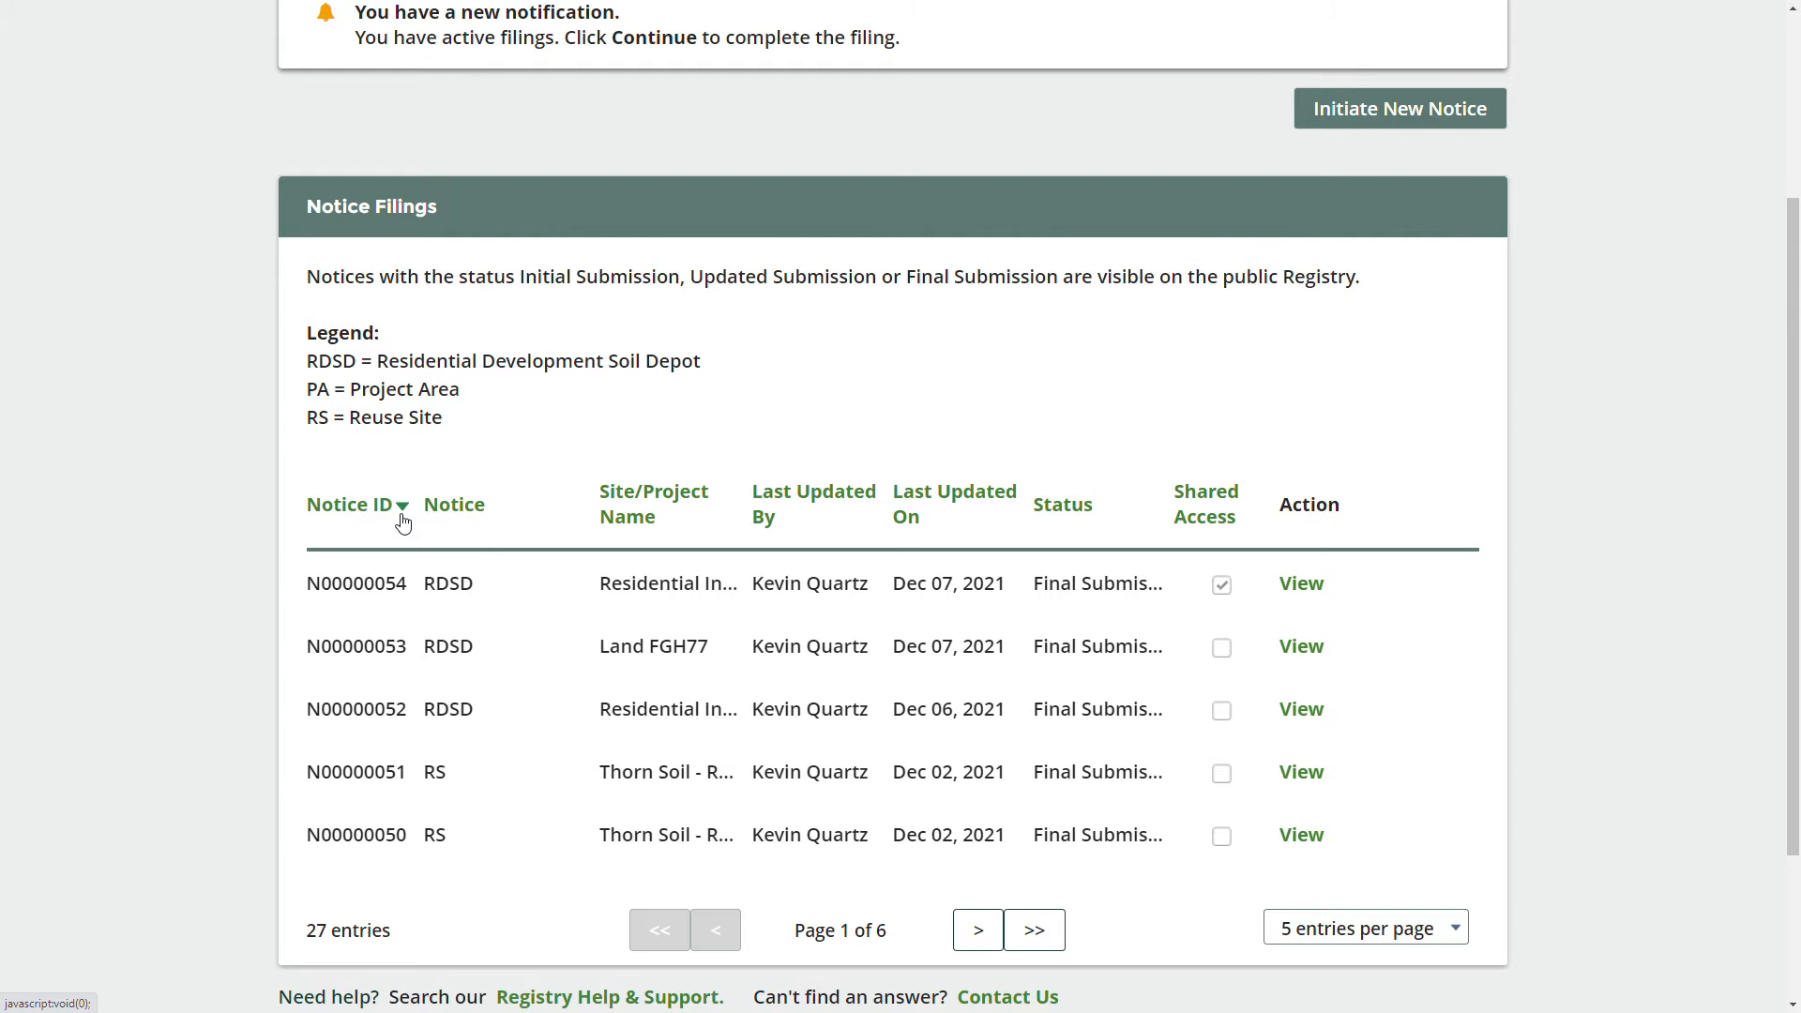
{"action": "left_click", "coordinate": [453, 511]}
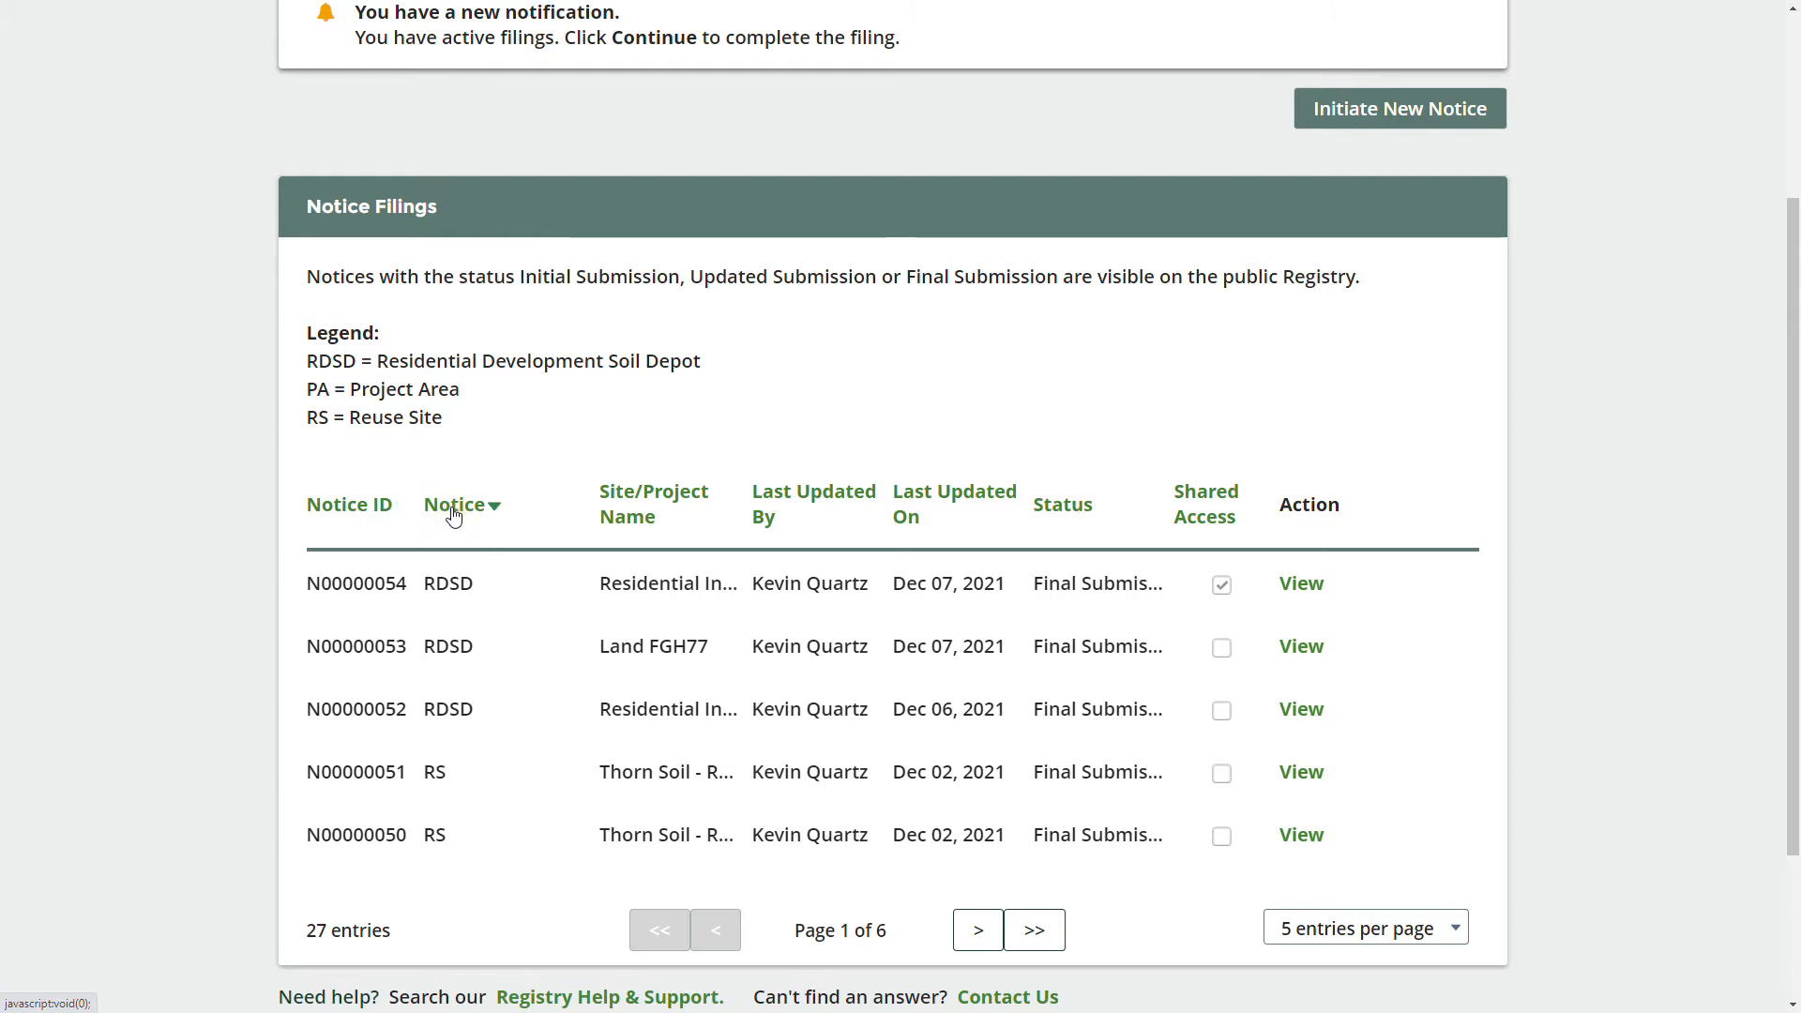
{"action": "left_click", "coordinate": [912, 506]}
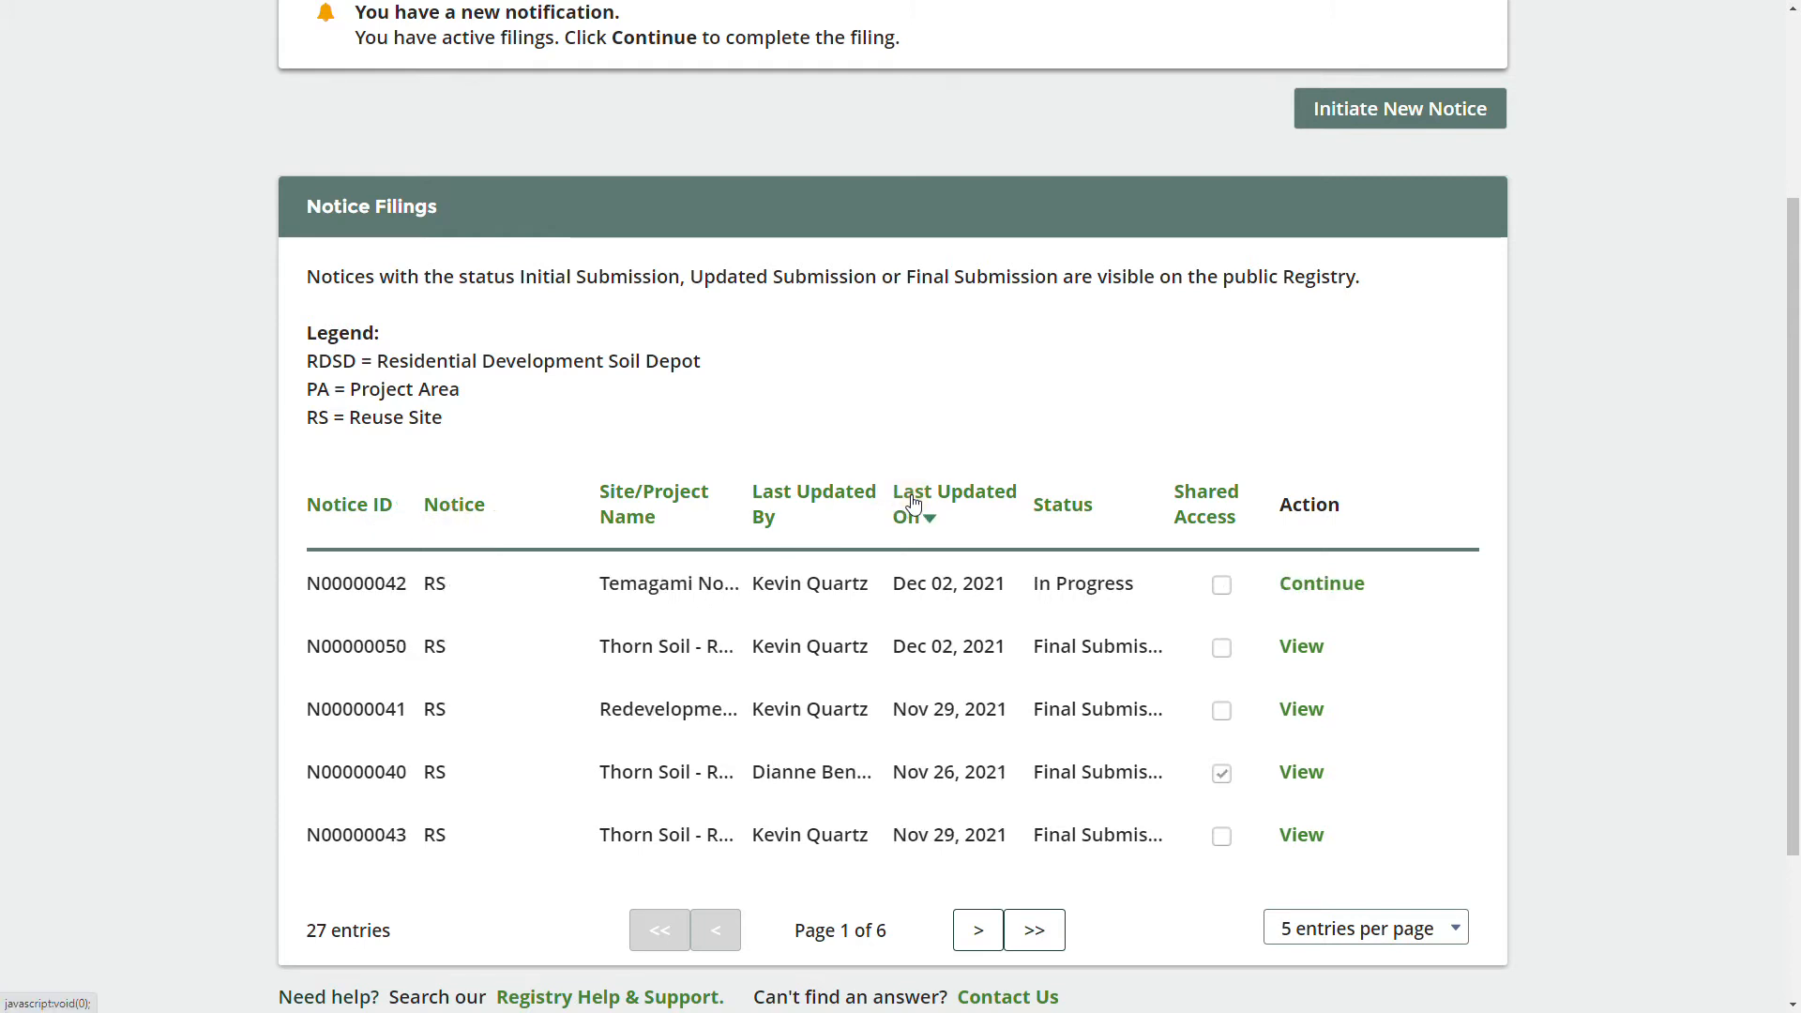
{"action": "left_click", "coordinate": [1187, 499]}
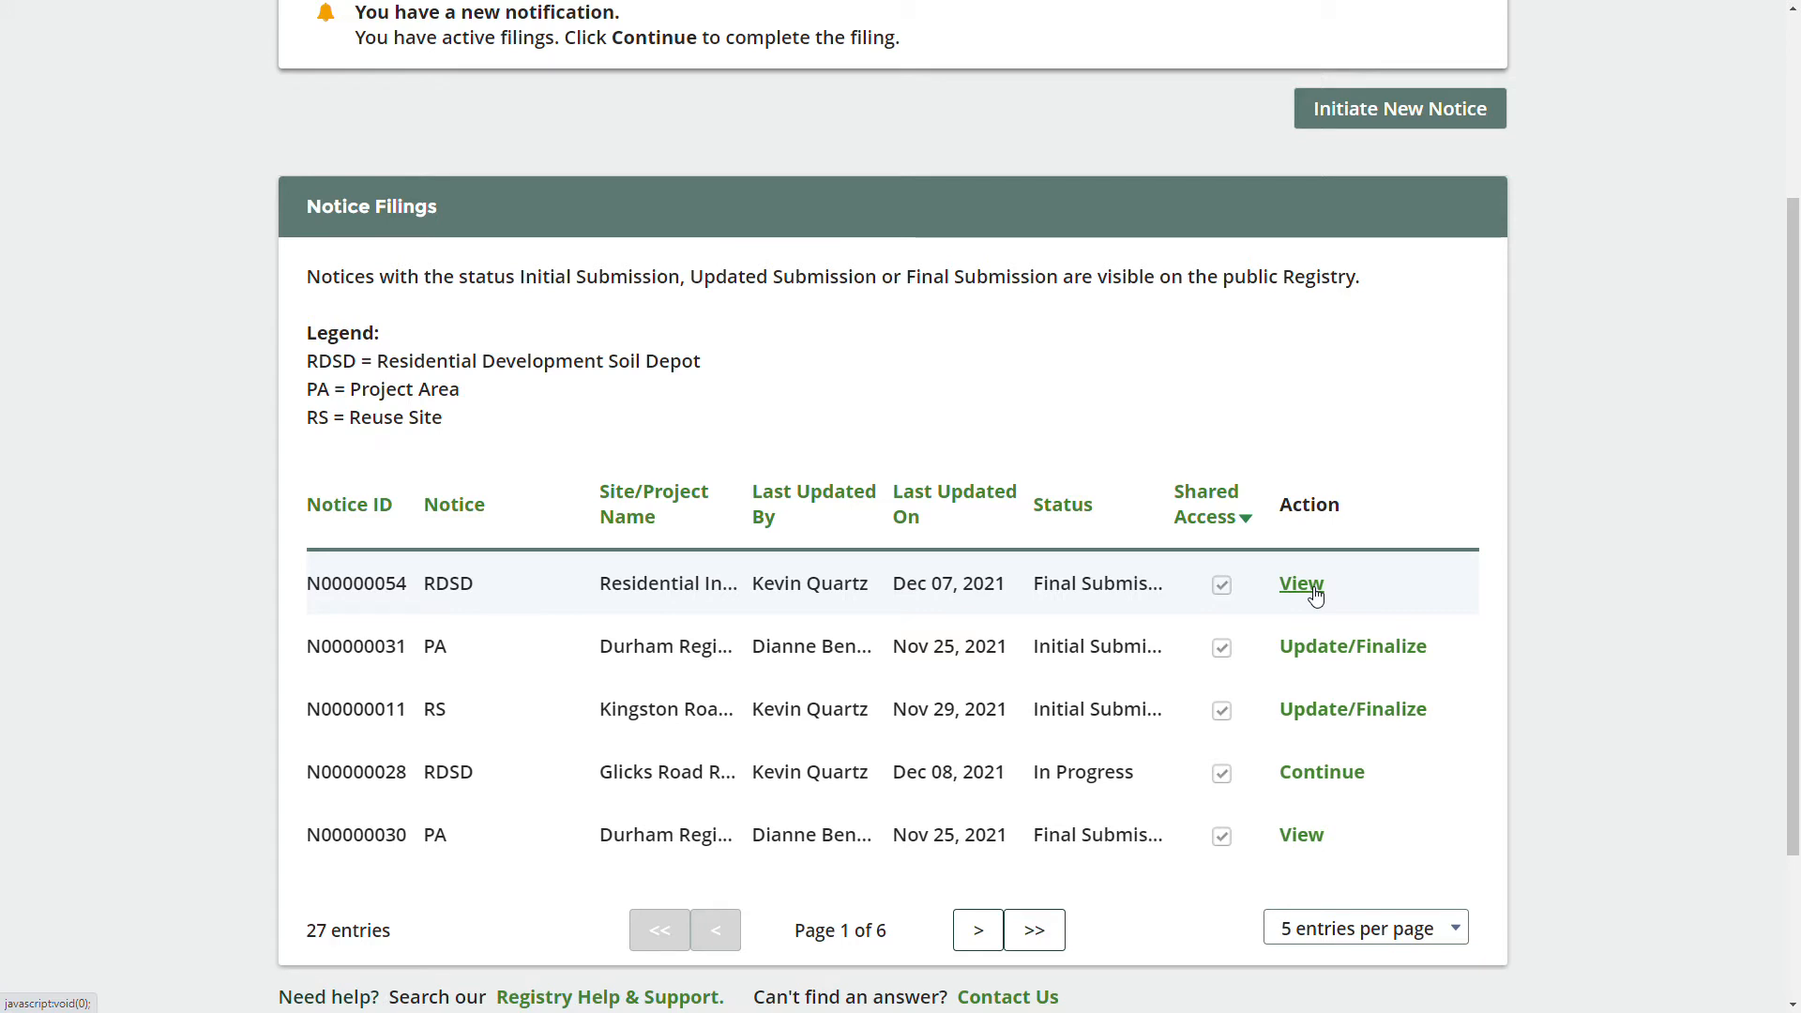
{"action": "scroll", "coordinate": [1318, 595], "scroll_direction": "up", "scroll_amount": 2}
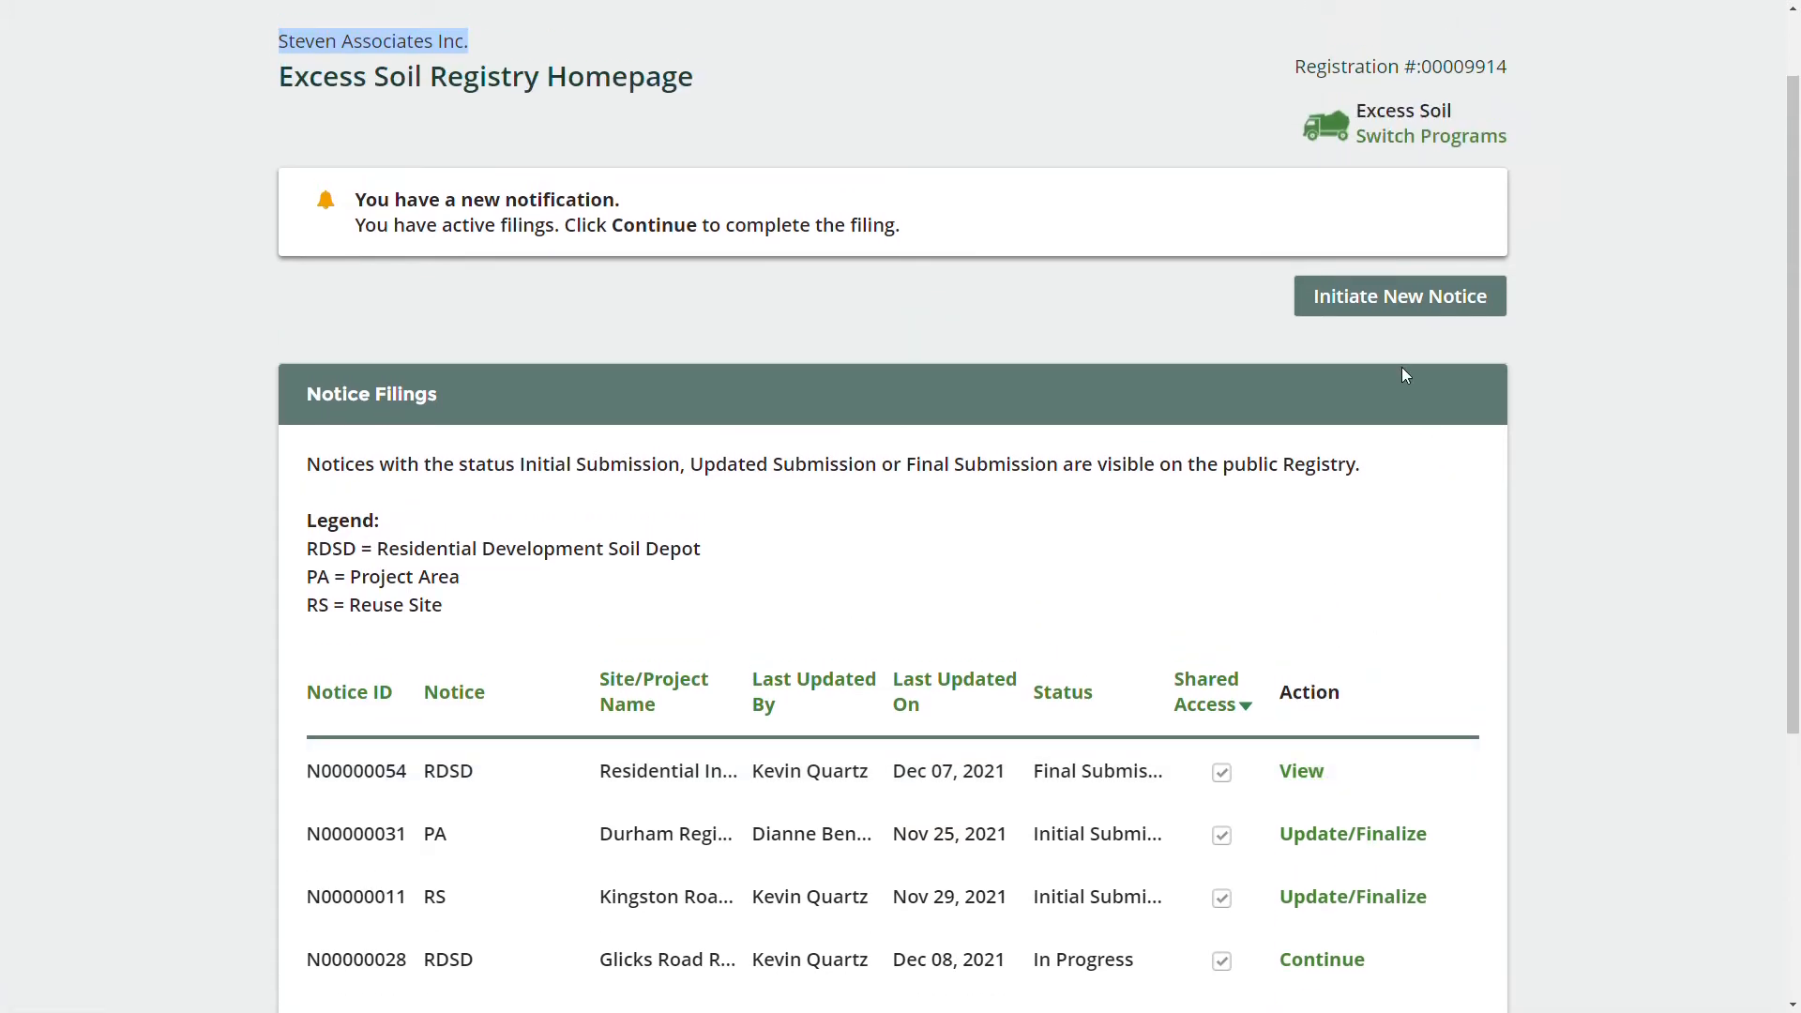
Initiate a new notice, accept the Attention warning, and continue with Residential Development Soil Depot Notice.
{"action": "left_click", "coordinate": [1395, 307]}
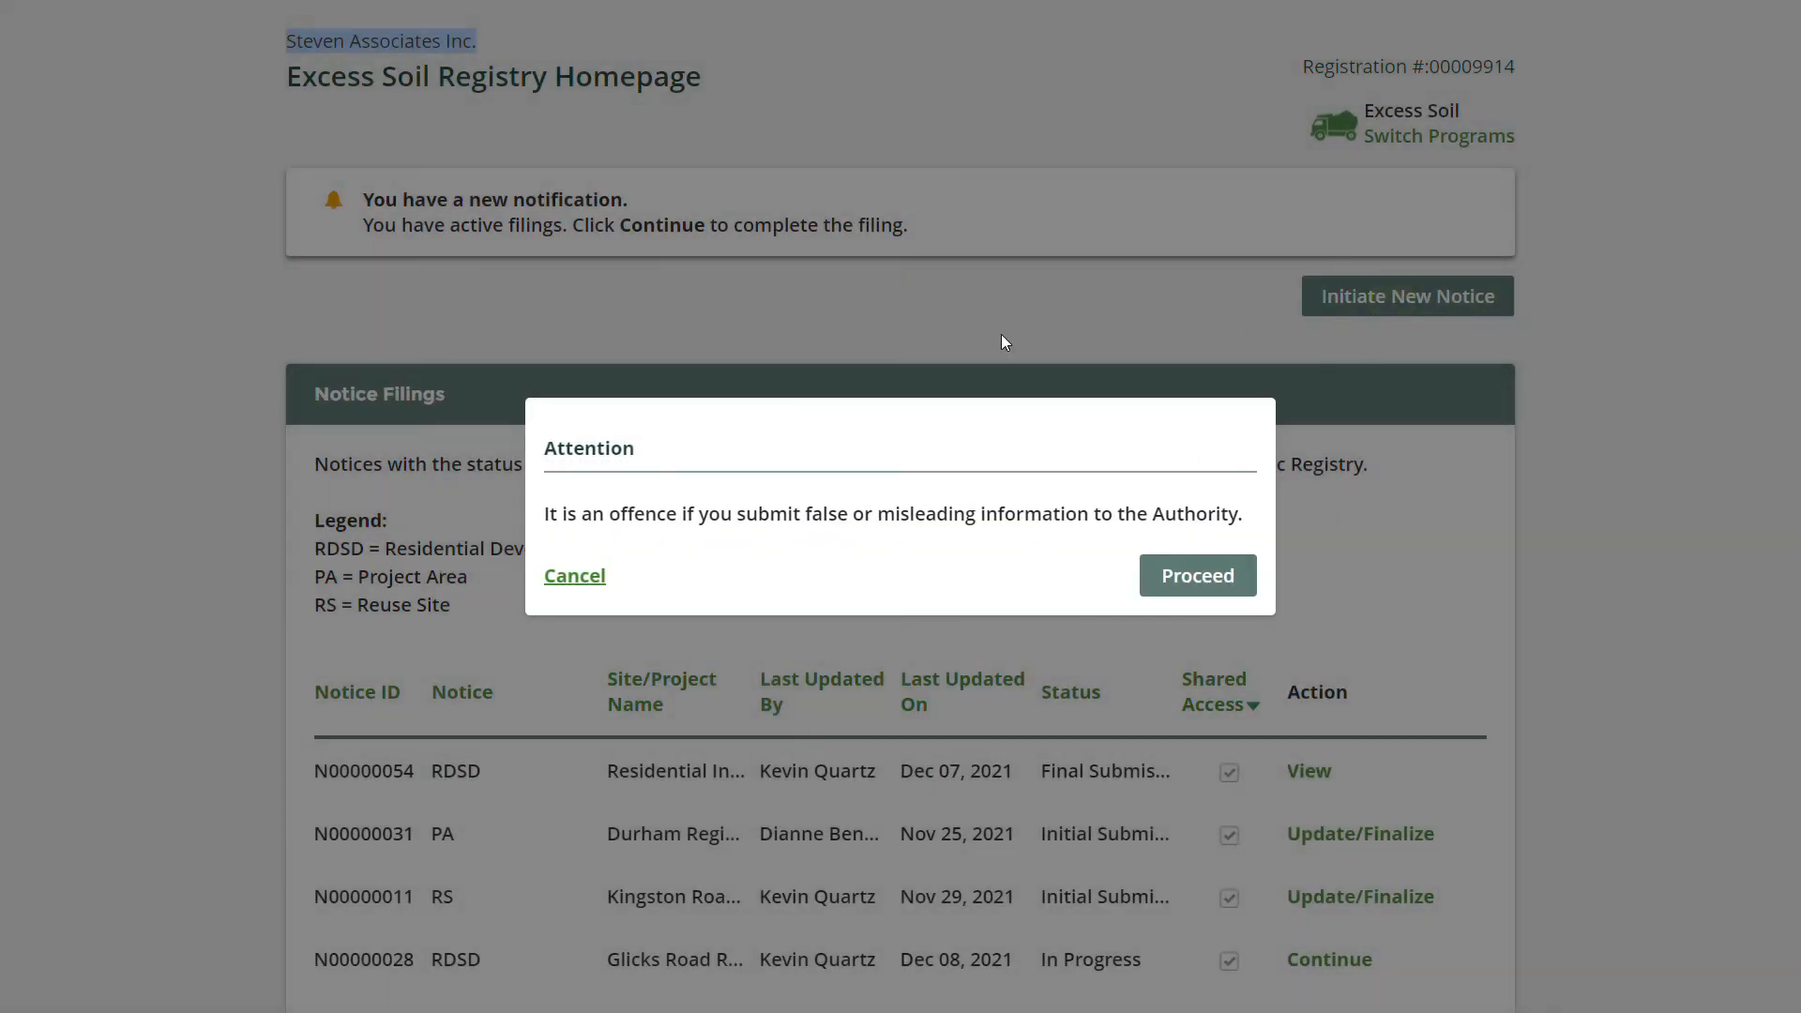
{"action": "left_click", "coordinate": [1214, 588]}
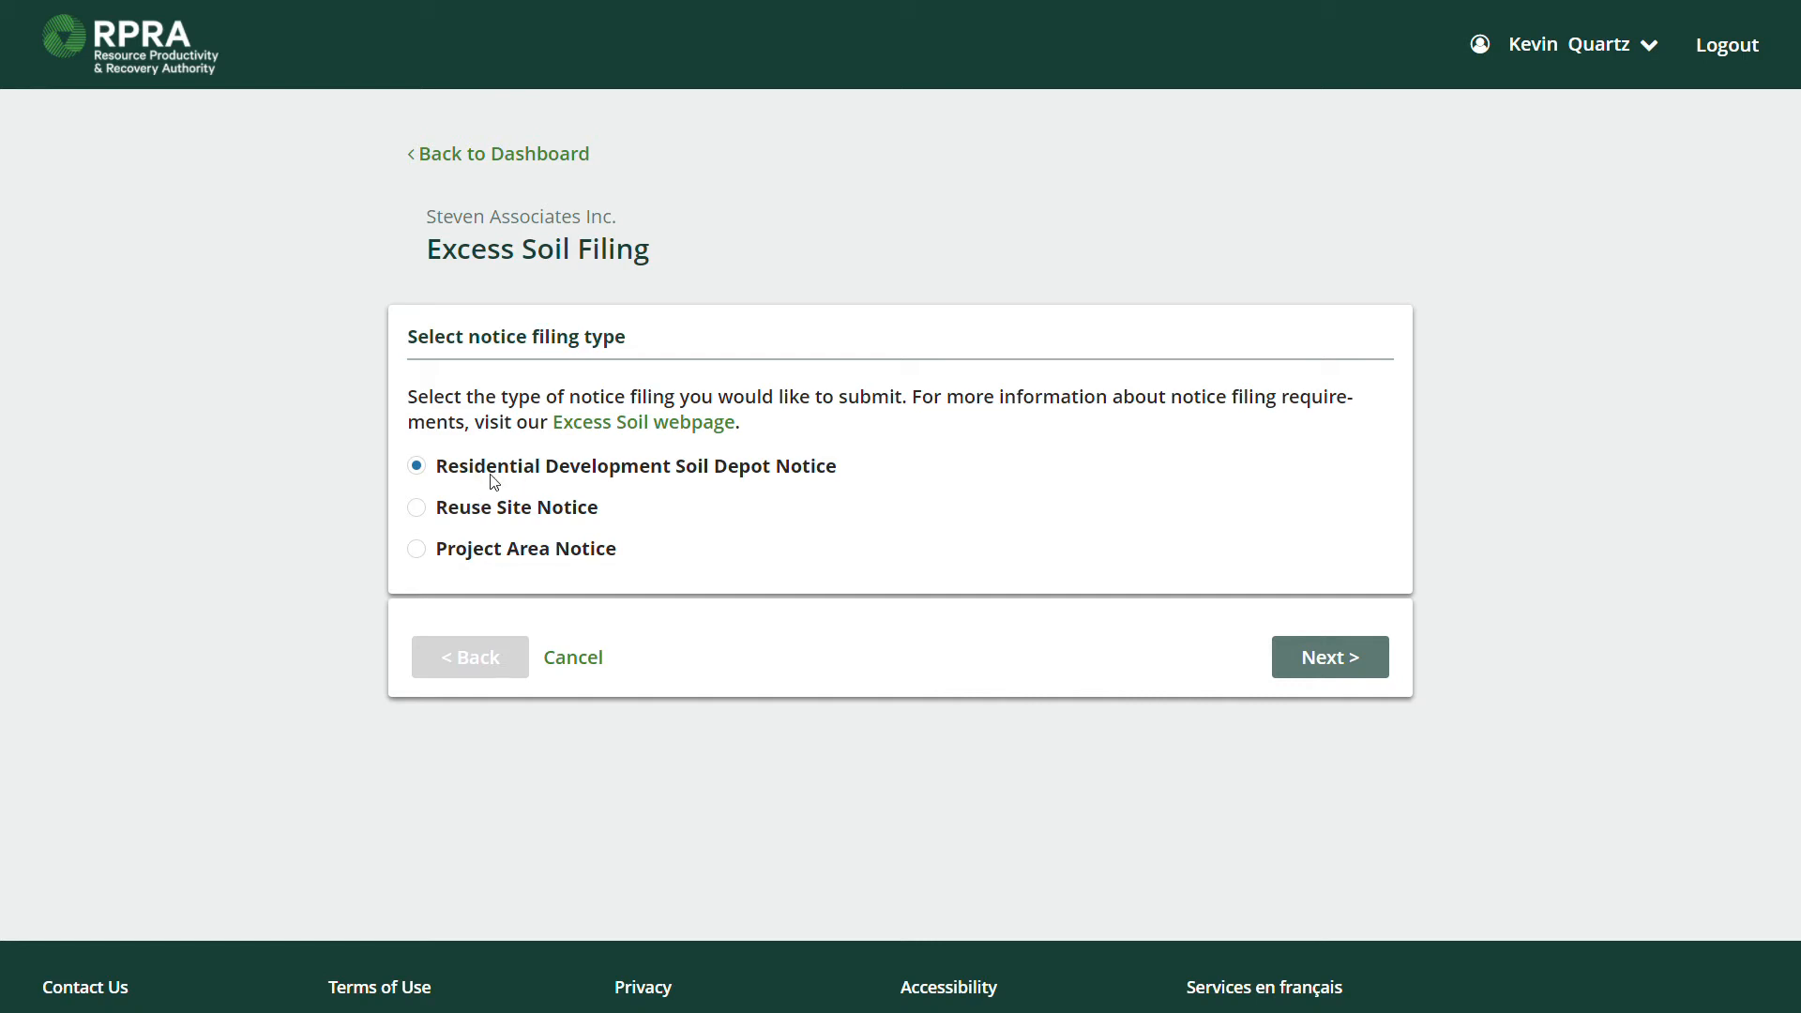
{"action": "left_click", "coordinate": [1304, 655]}
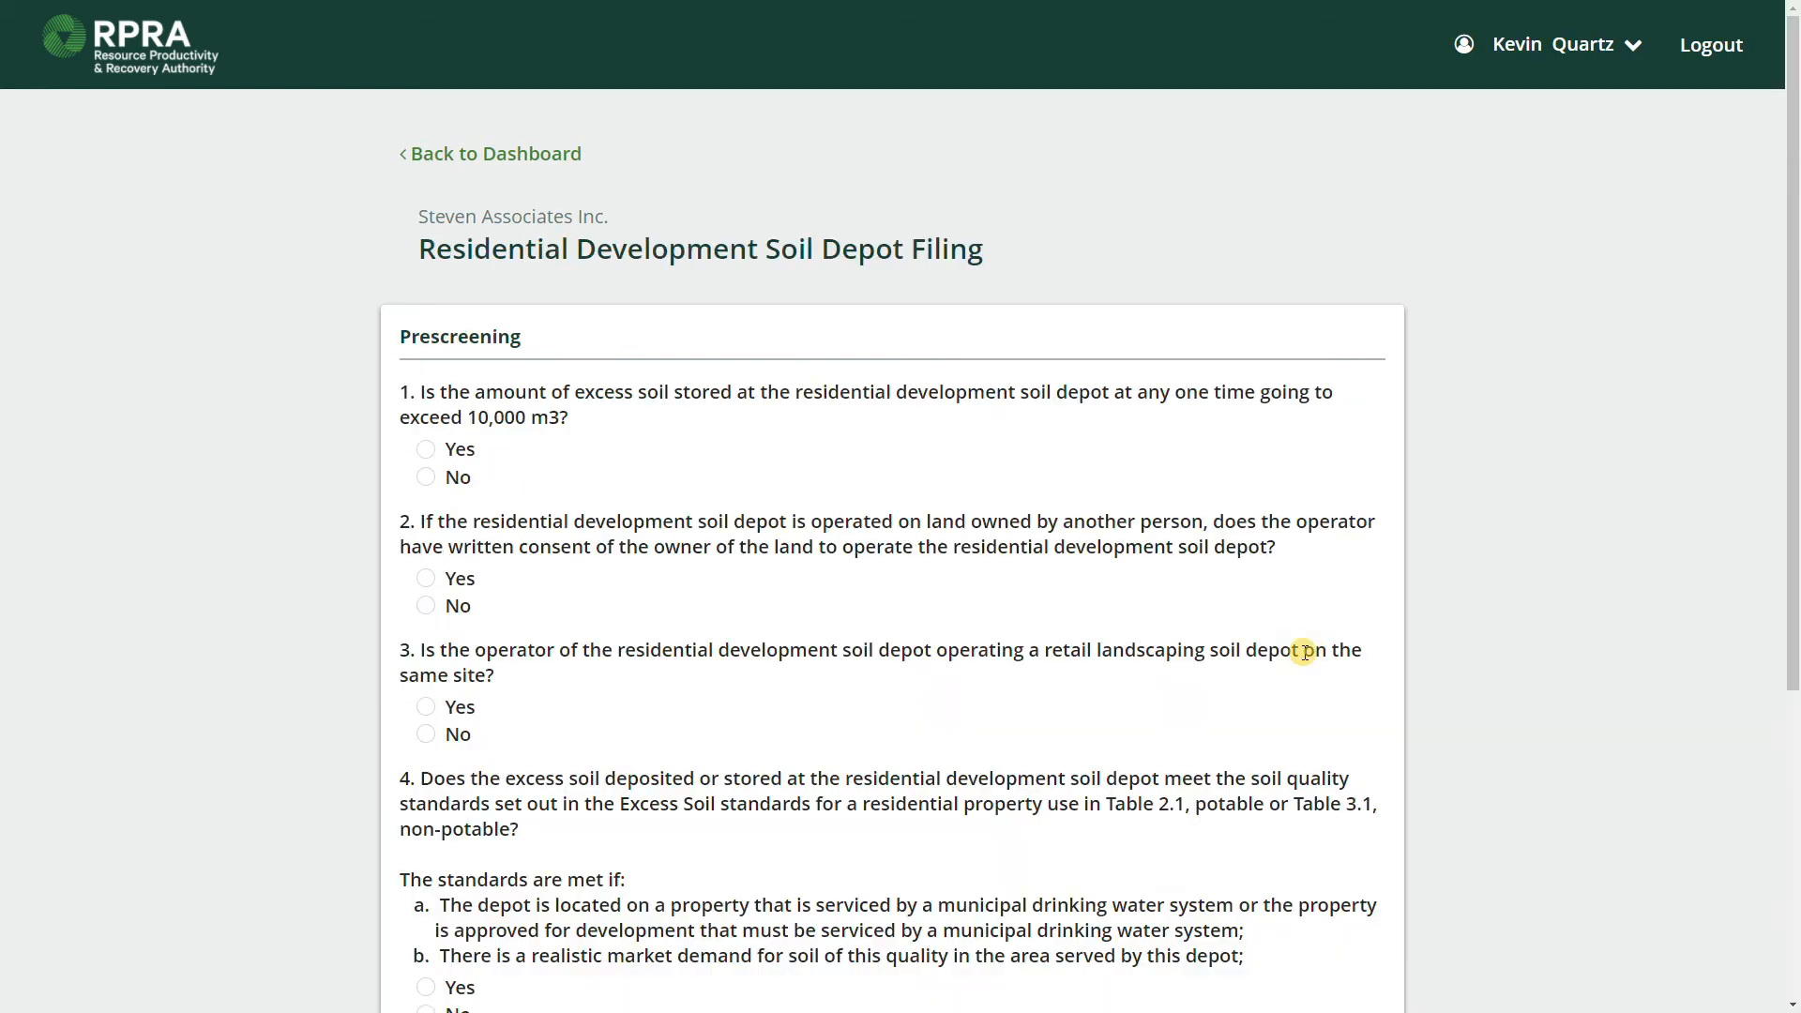
Answer the four prescreening questions Yes, No, Yes, No and tick the certification.
{"action": "scroll", "coordinate": [1206, 572], "scroll_direction": "down", "scroll_amount": 2}
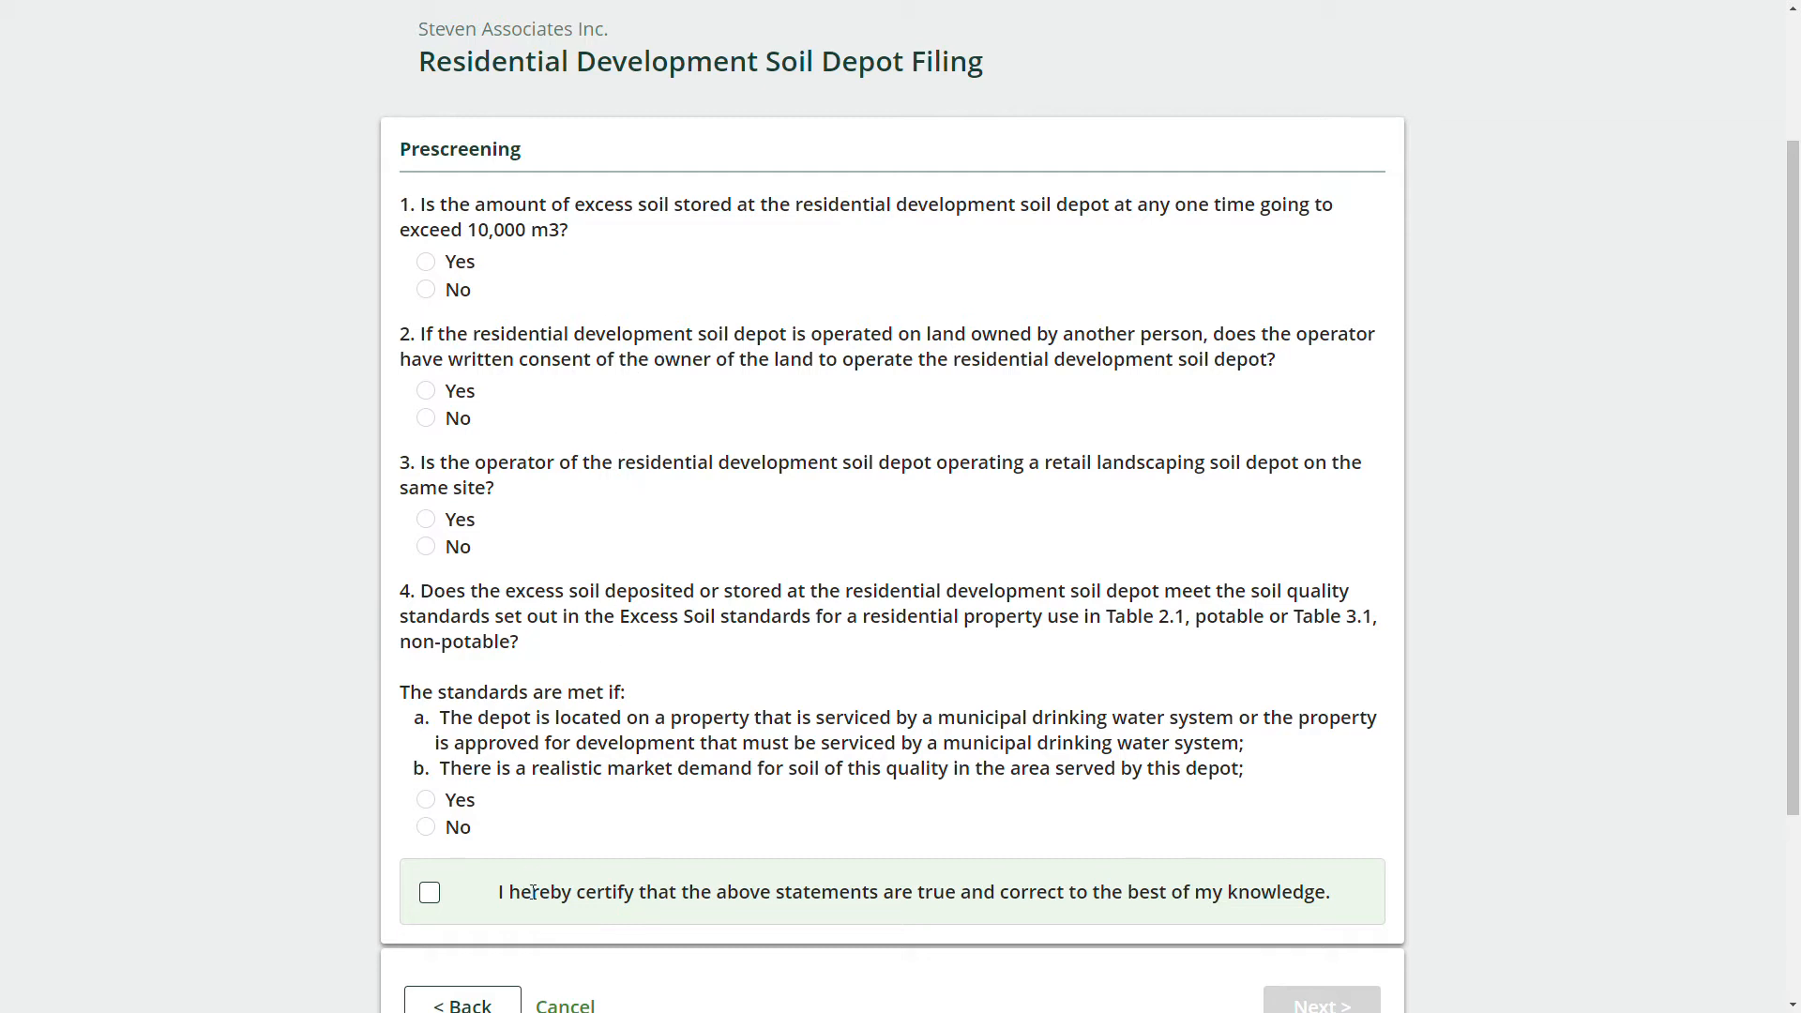
{"action": "scroll", "coordinate": [694, 844], "scroll_direction": "down", "scroll_amount": 1}
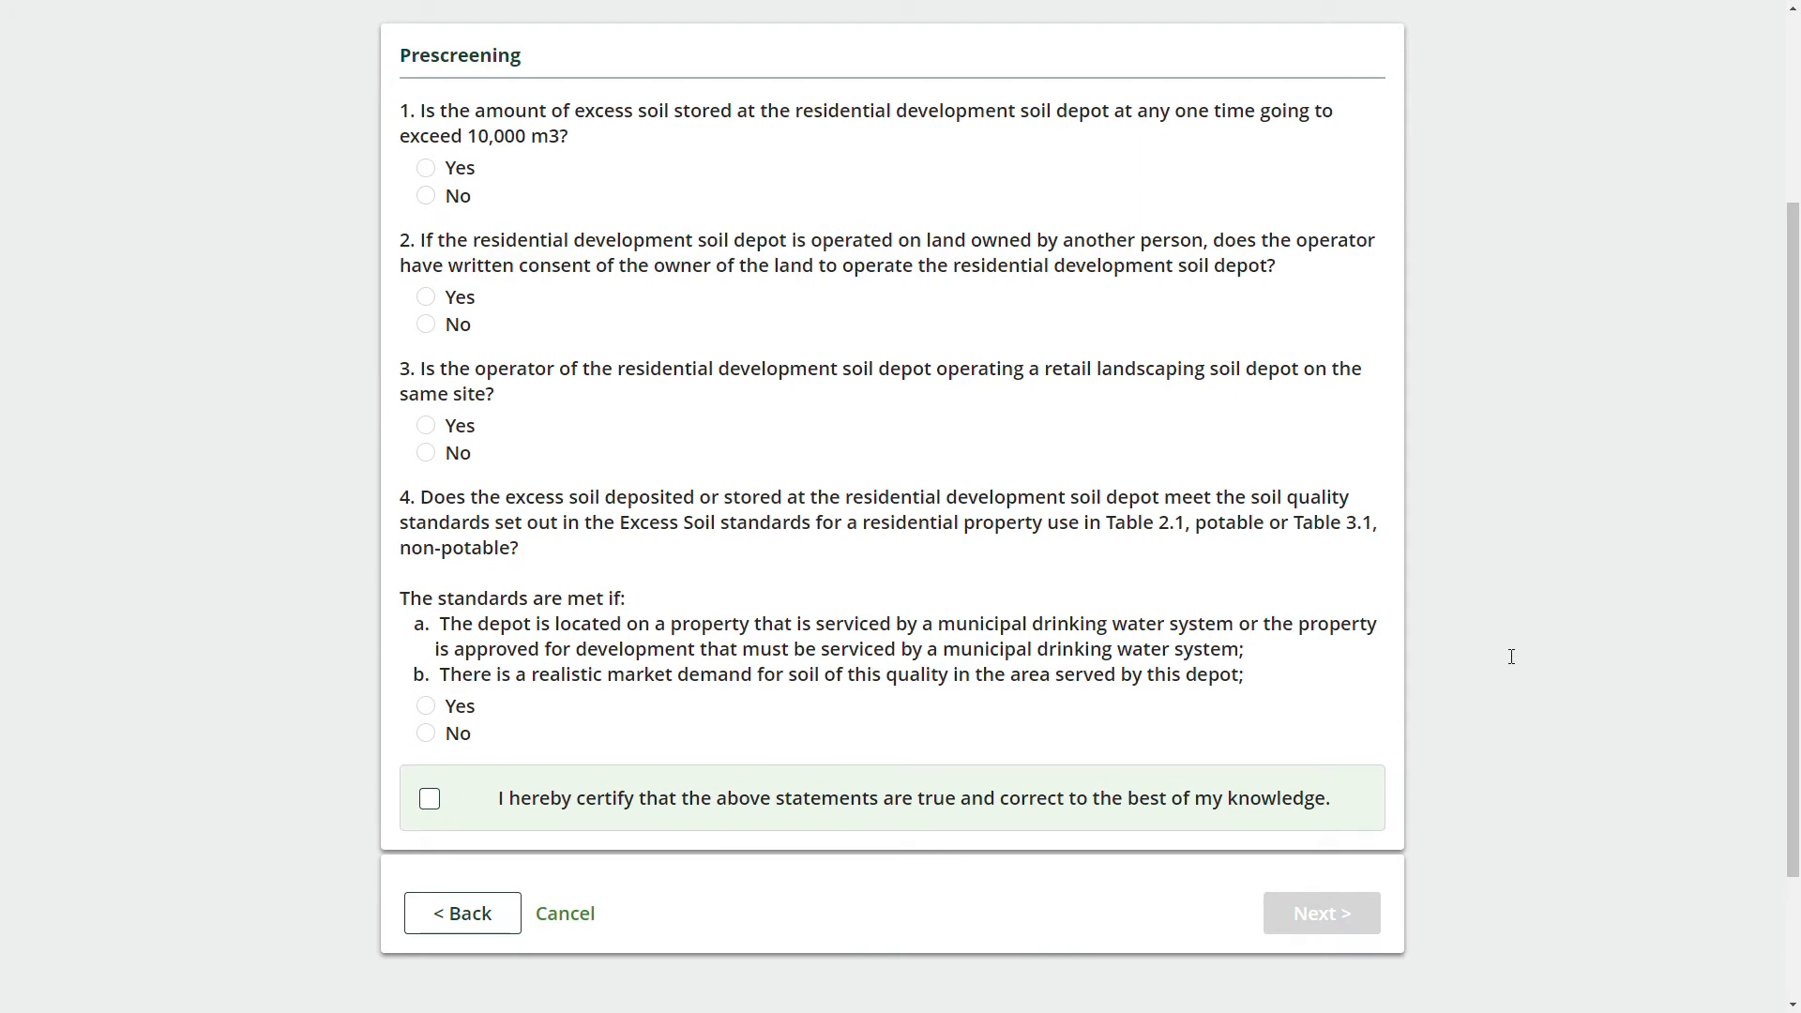
{"action": "scroll", "coordinate": [1511, 657], "scroll_direction": "up", "scroll_amount": 1}
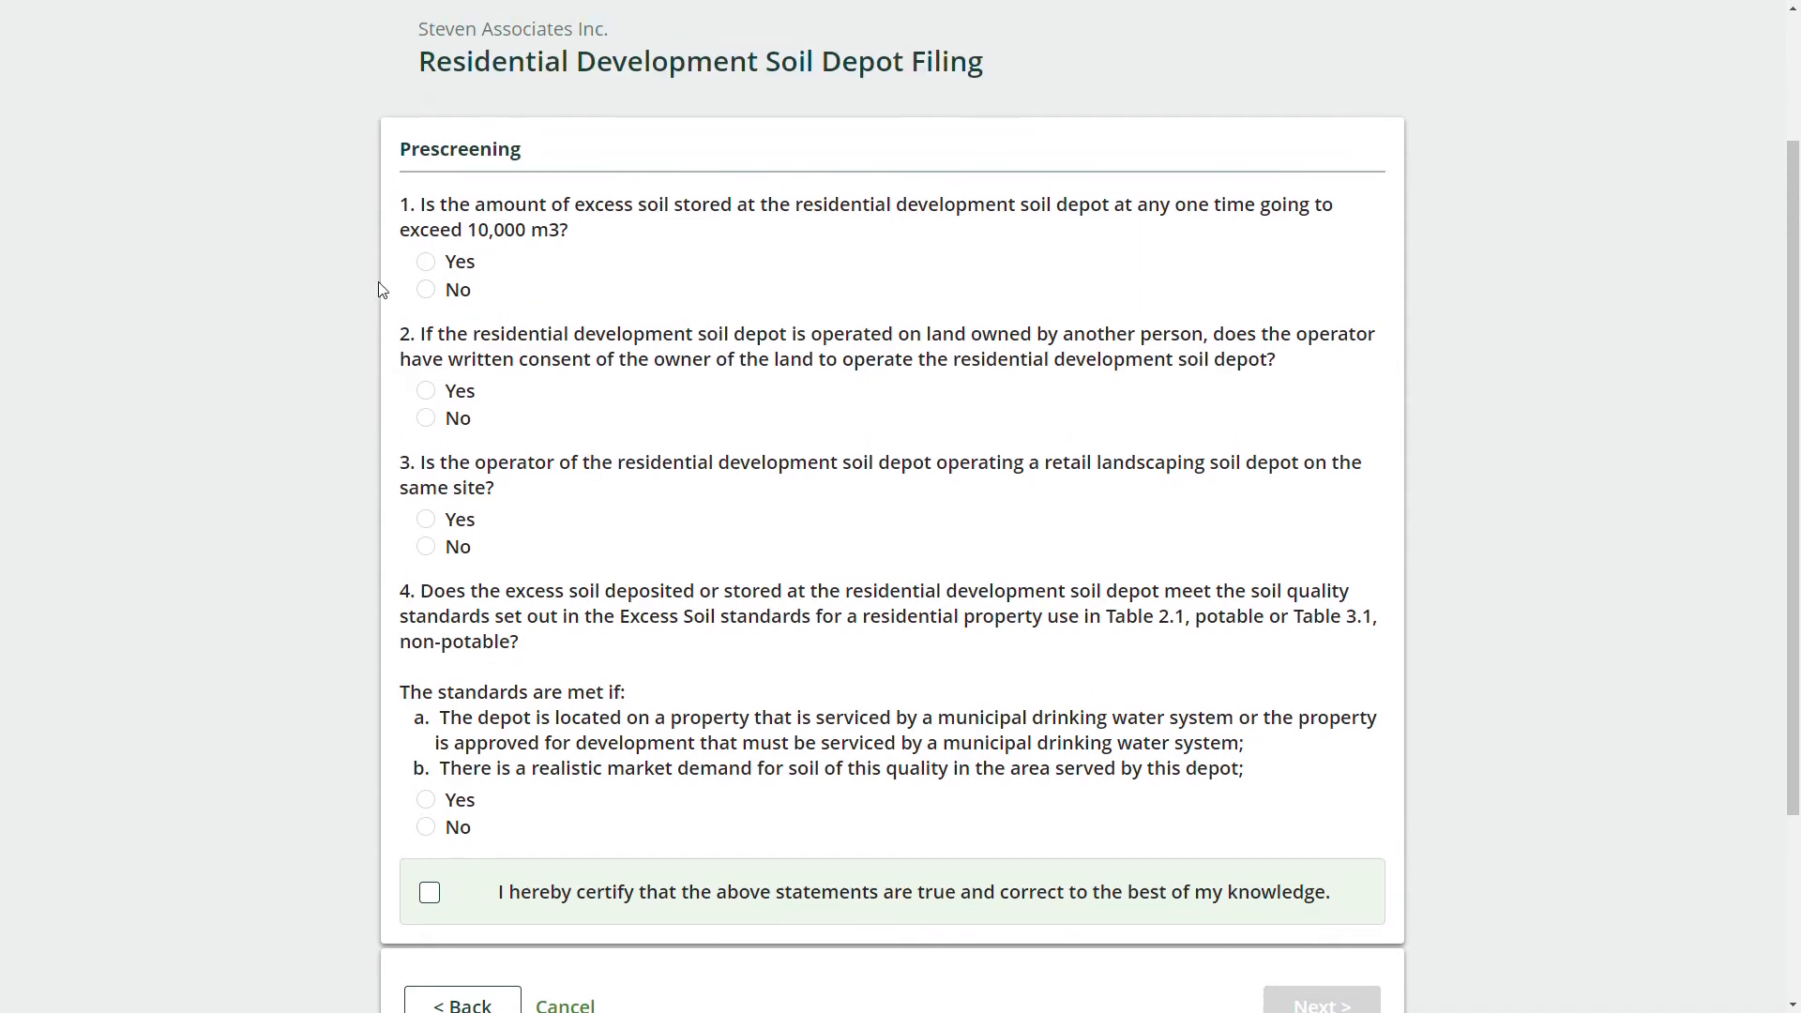
{"action": "left_click", "coordinate": [425, 264]}
{"action": "left_click", "coordinate": [425, 419]}
{"action": "left_click", "coordinate": [427, 520]}
{"action": "left_click", "coordinate": [427, 827]}
{"action": "left_click", "coordinate": [430, 893]}
Submit the failing answers and continue back to the Excess Soil Filing page.
{"action": "scroll", "coordinate": [1219, 680], "scroll_direction": "down", "scroll_amount": 1}
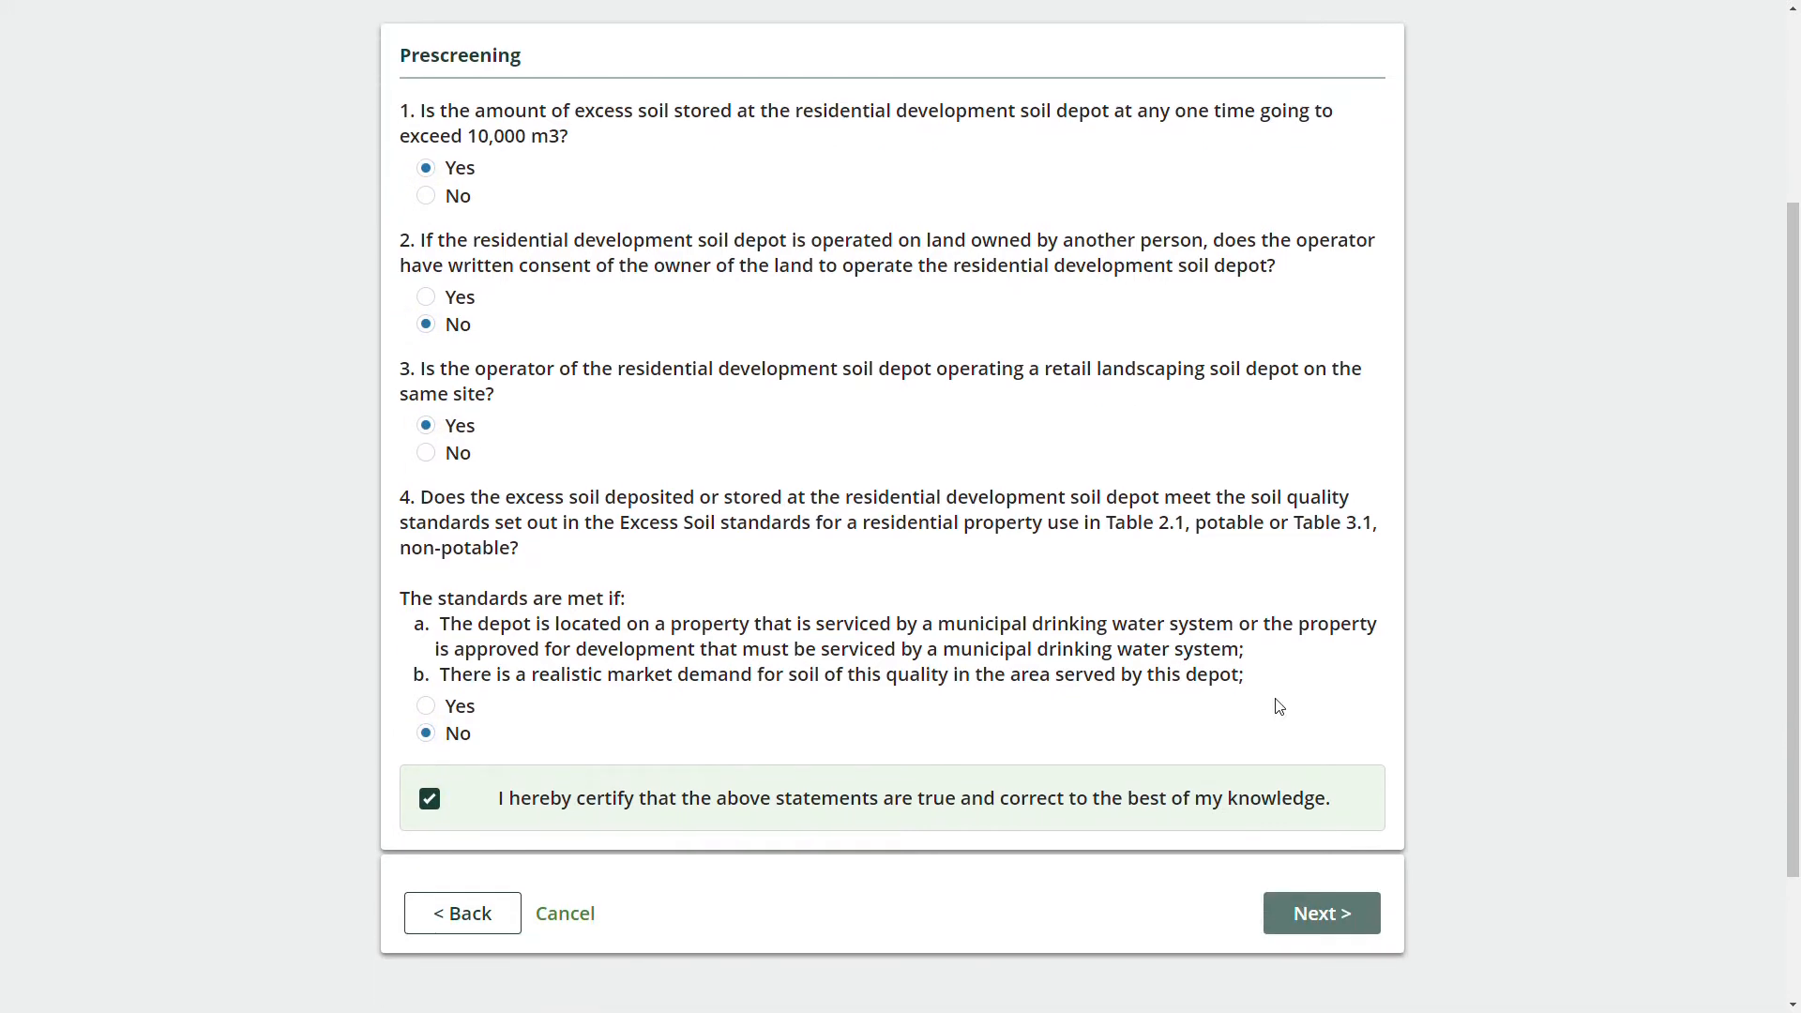
{"action": "left_click", "coordinate": [1315, 924]}
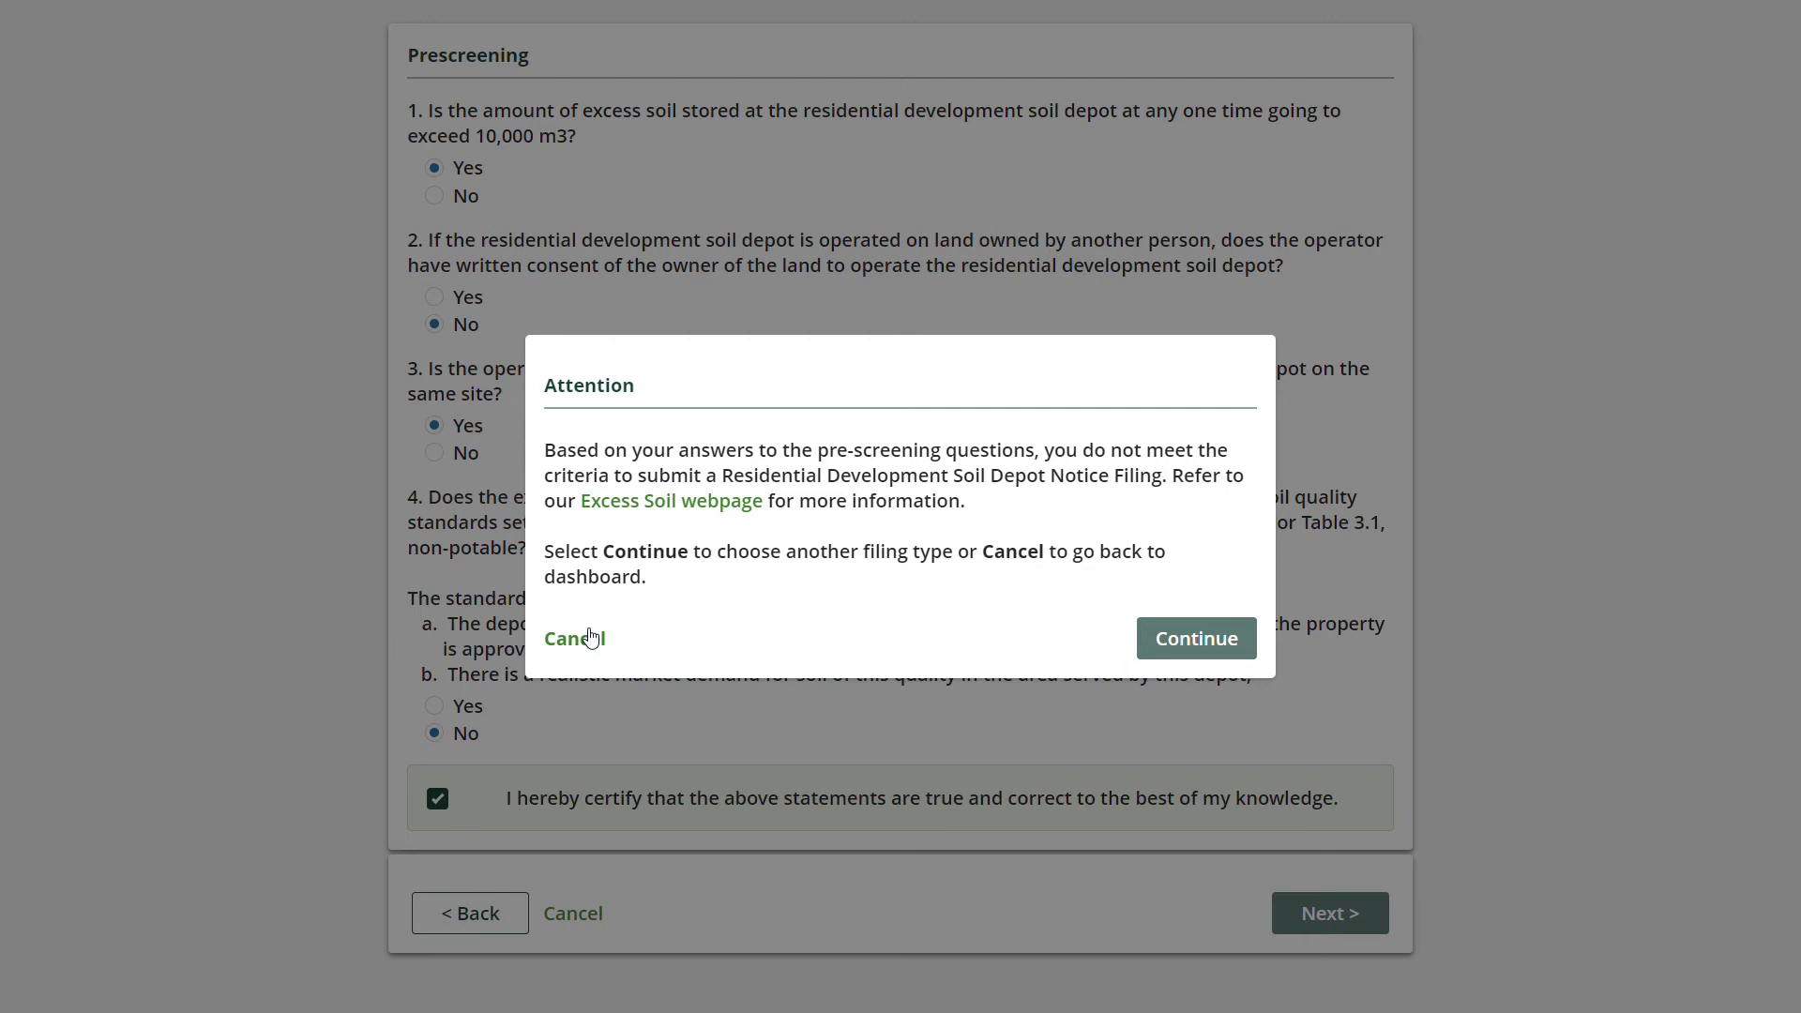
{"action": "left_click", "coordinate": [1171, 646]}
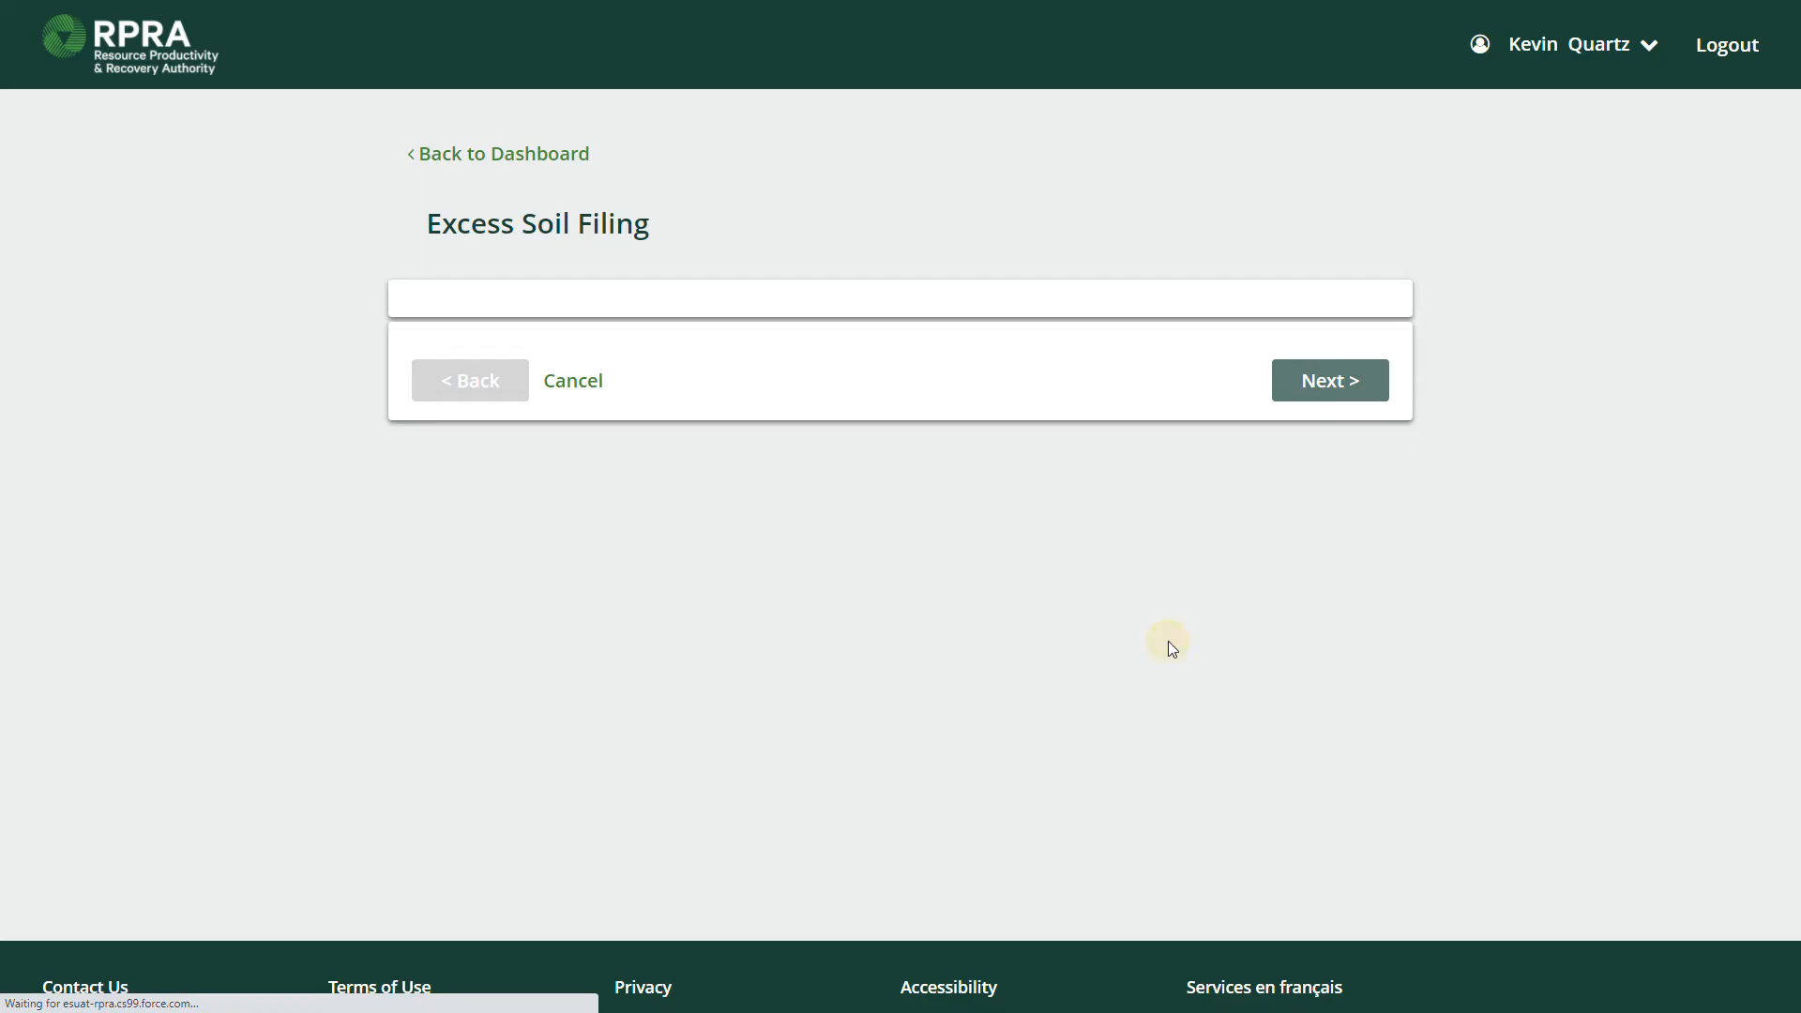
Reselect the Residential Development Soil Depot Notice and pass prescreening with No, Yes, No, Yes and certification.
{"action": "left_click", "coordinate": [1316, 657]}
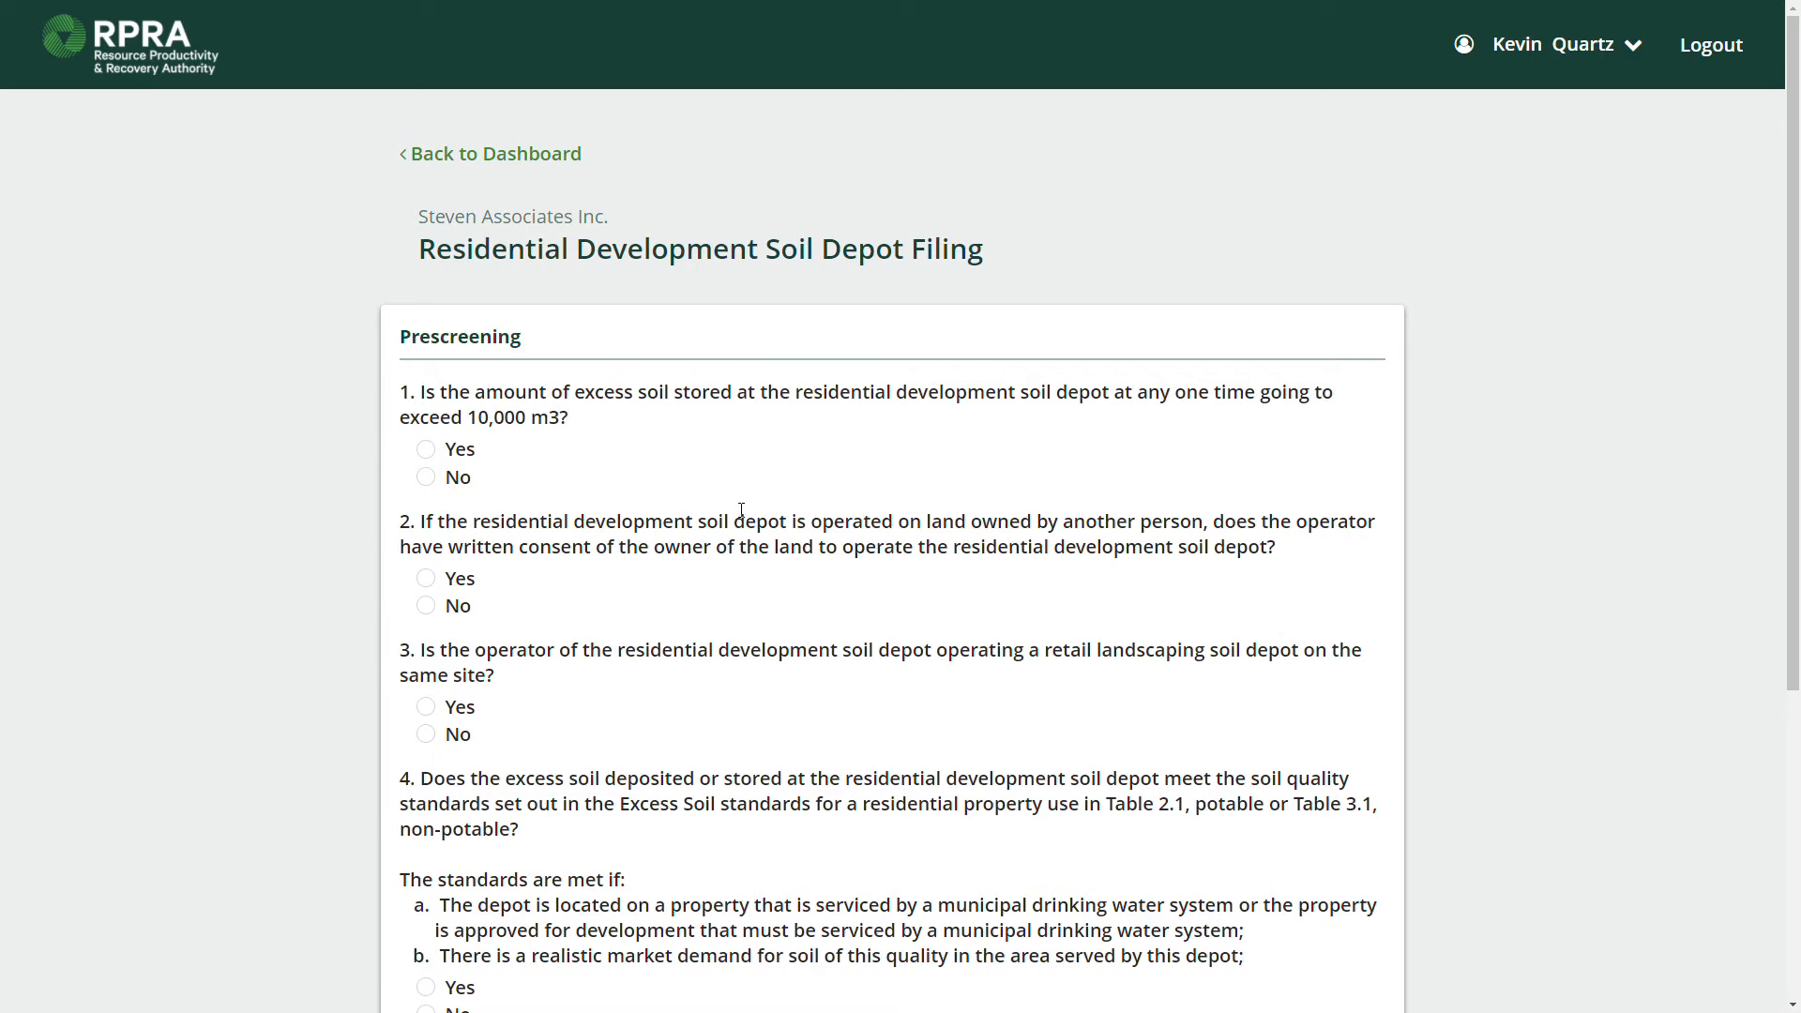
{"action": "scroll", "coordinate": [732, 479], "scroll_direction": "down", "scroll_amount": 1}
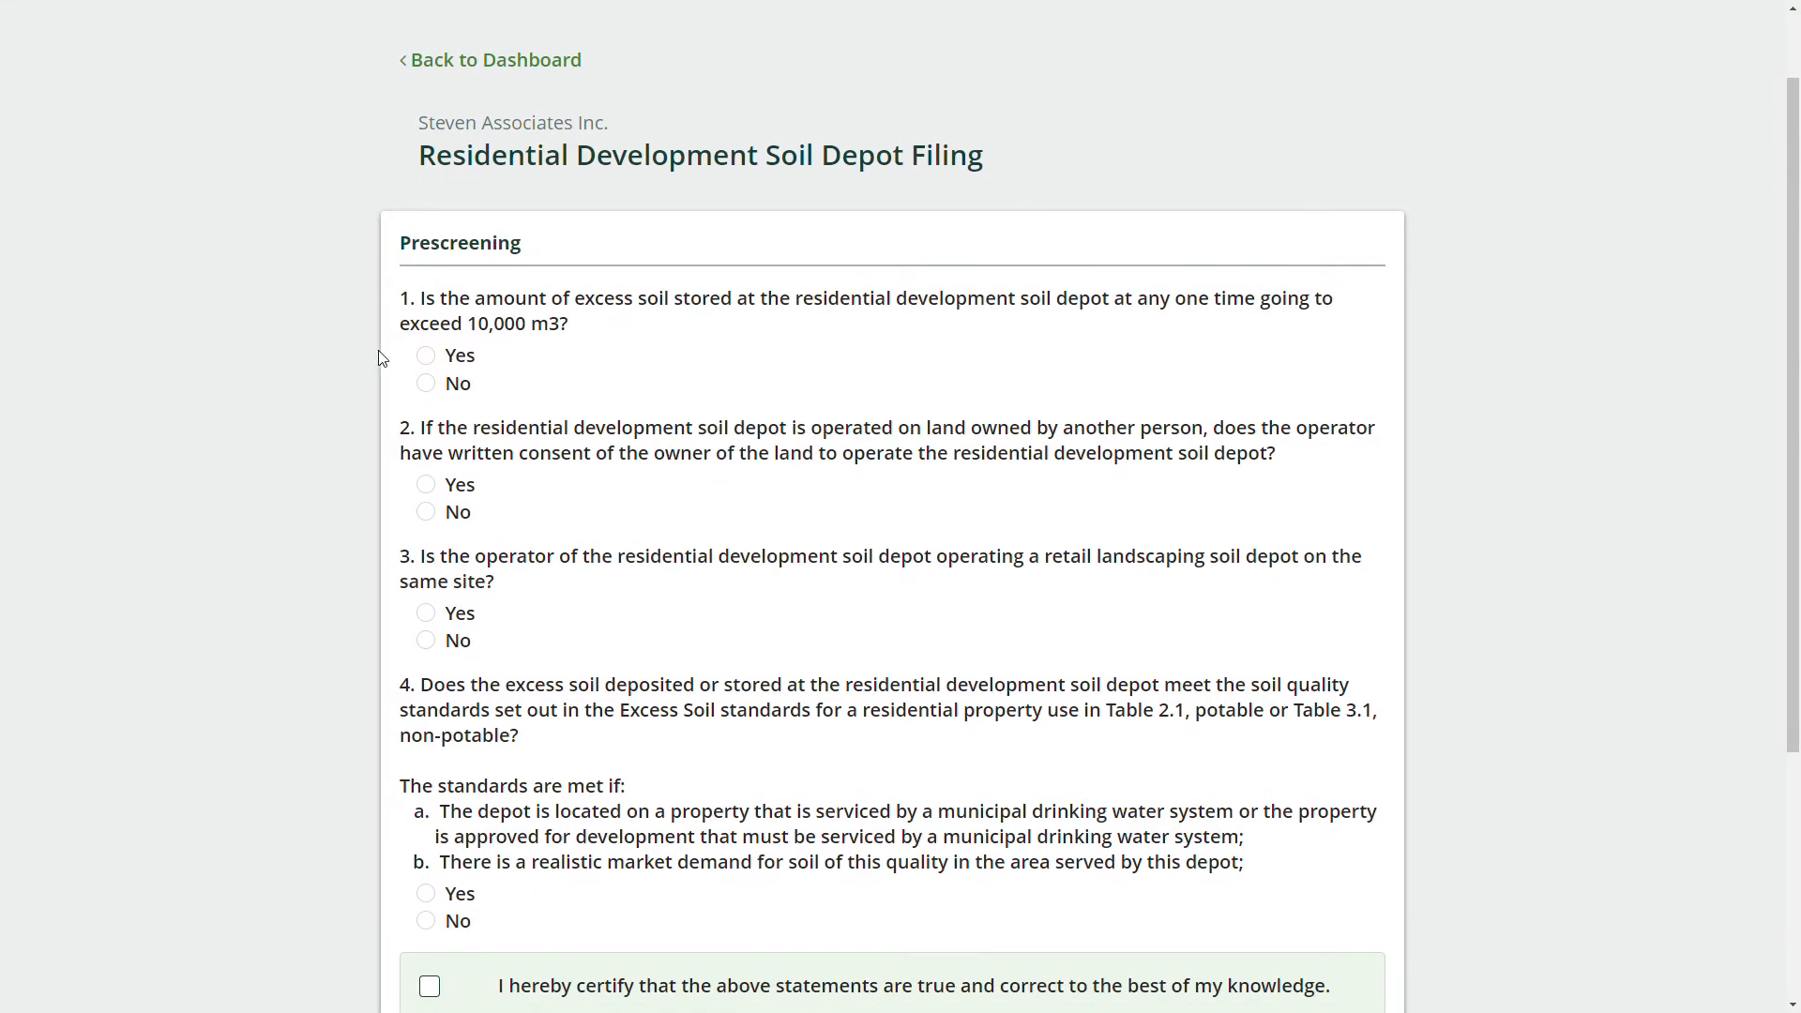
{"action": "left_click", "coordinate": [424, 384]}
{"action": "left_click", "coordinate": [426, 485]}
{"action": "left_click", "coordinate": [426, 641]}
{"action": "left_click", "coordinate": [426, 893]}
{"action": "scroll", "coordinate": [844, 605], "scroll_direction": "down", "scroll_amount": 2}
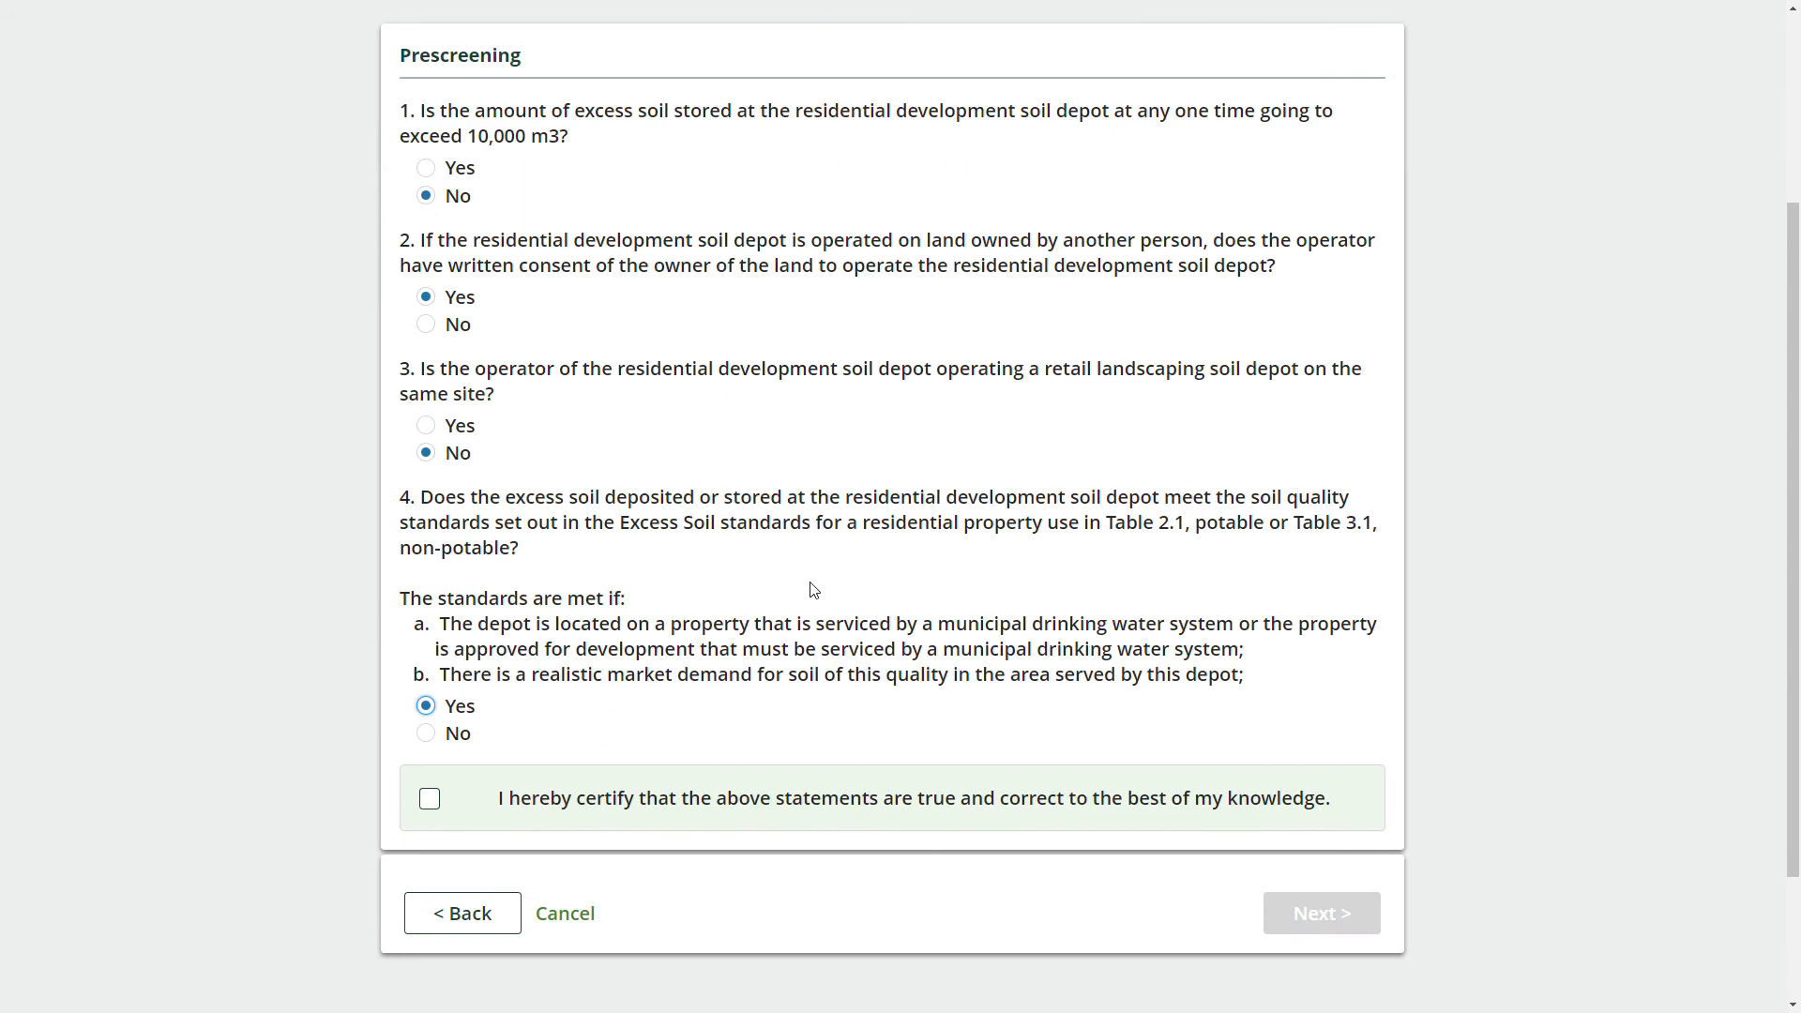
{"action": "left_click", "coordinate": [431, 799]}
{"action": "left_click", "coordinate": [1322, 913]}
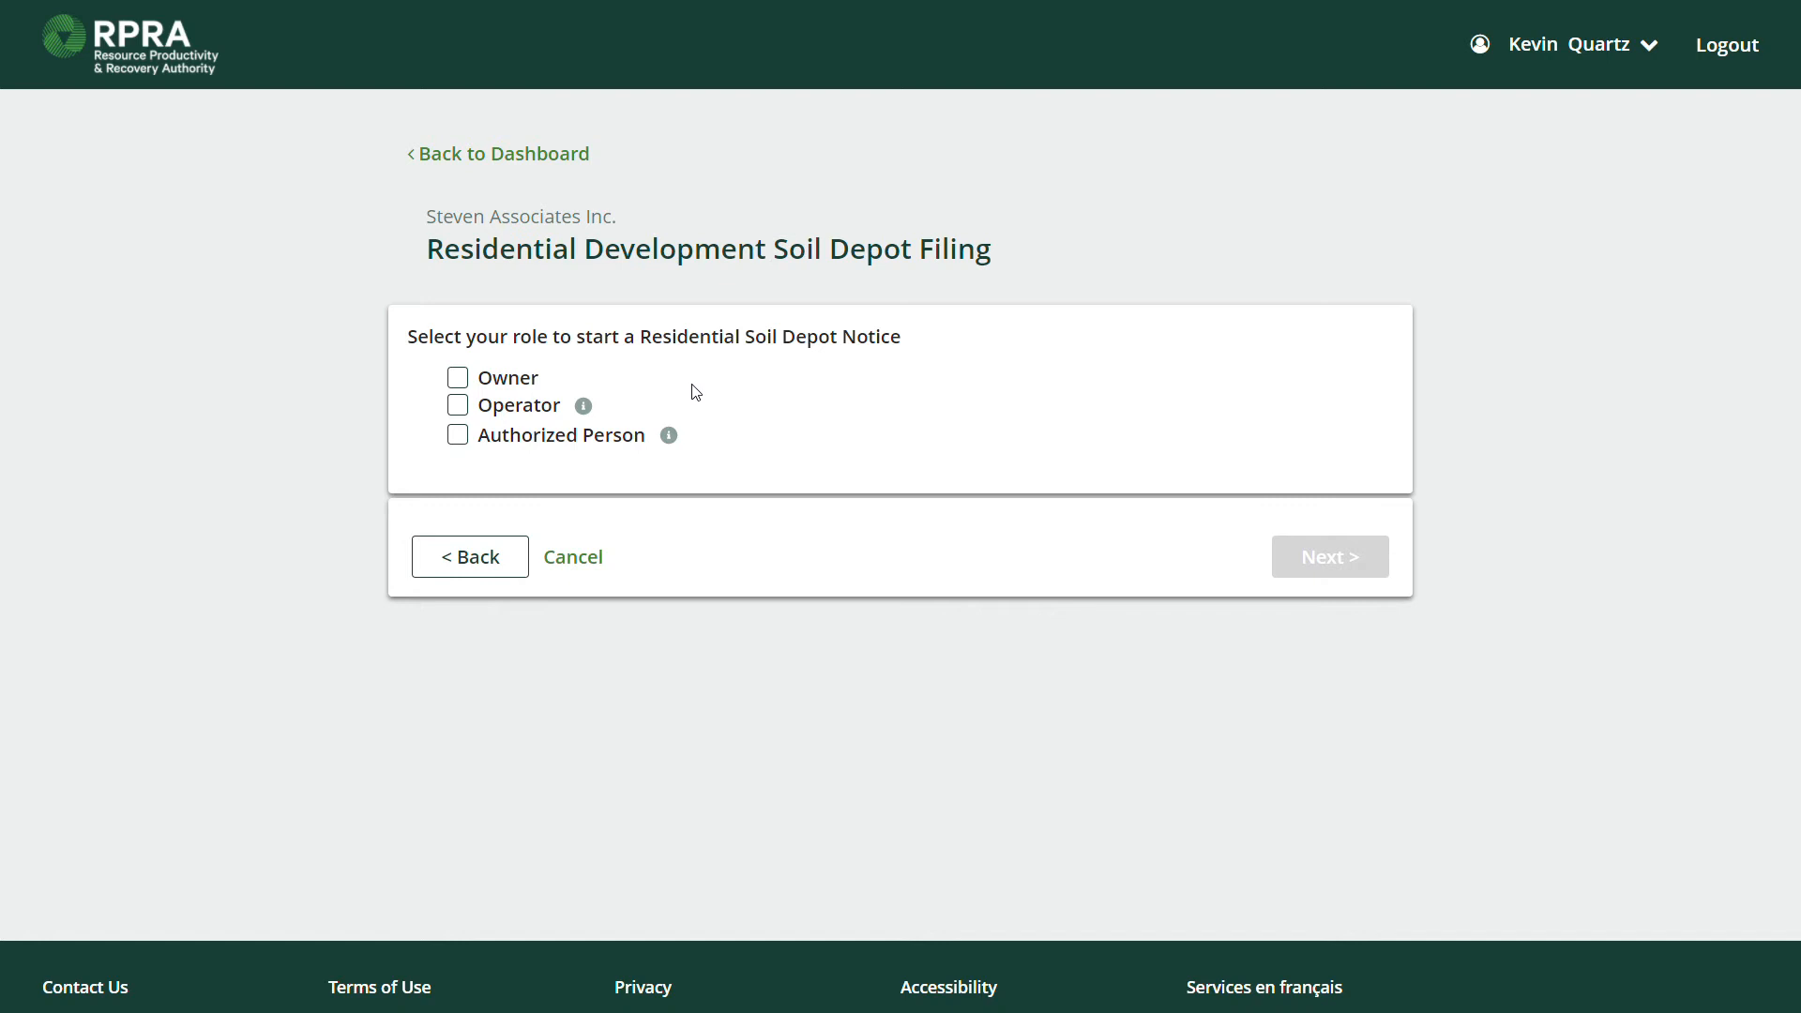
Review the role explanations for Operator and Authorized Person.
{"action": "left_click", "coordinate": [585, 410]}
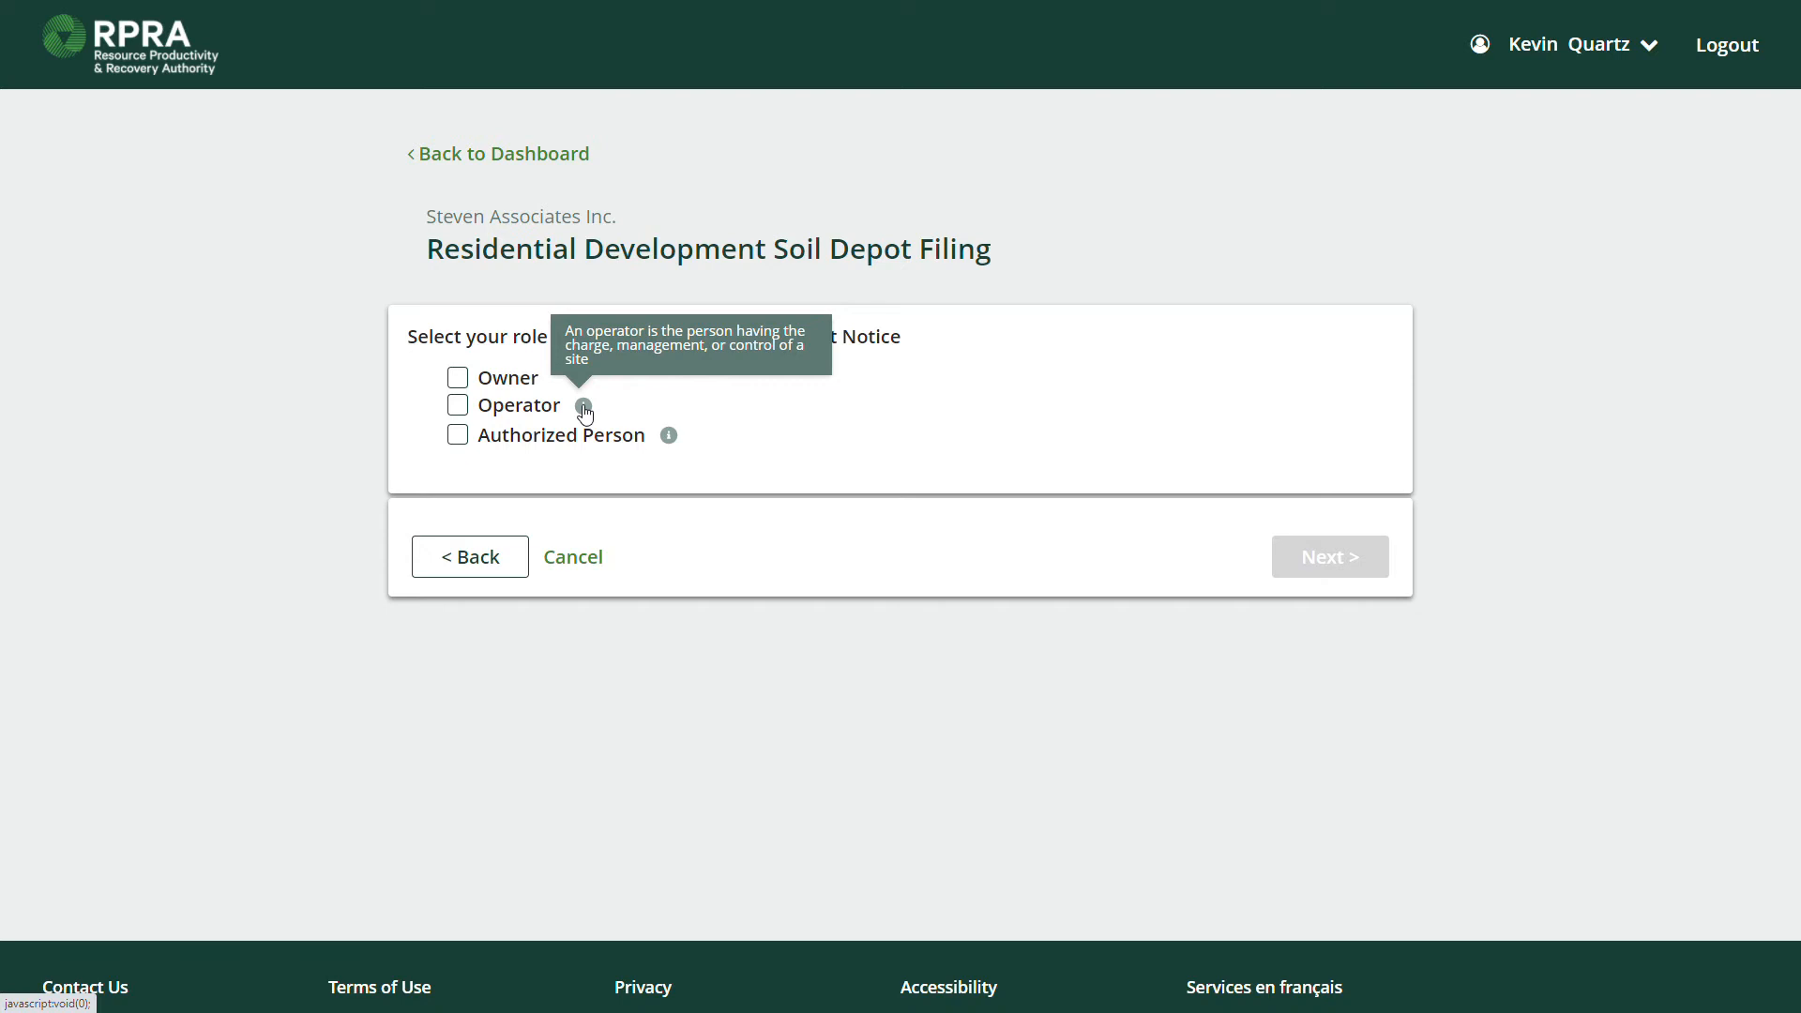
{"action": "left_click", "coordinate": [585, 410]}
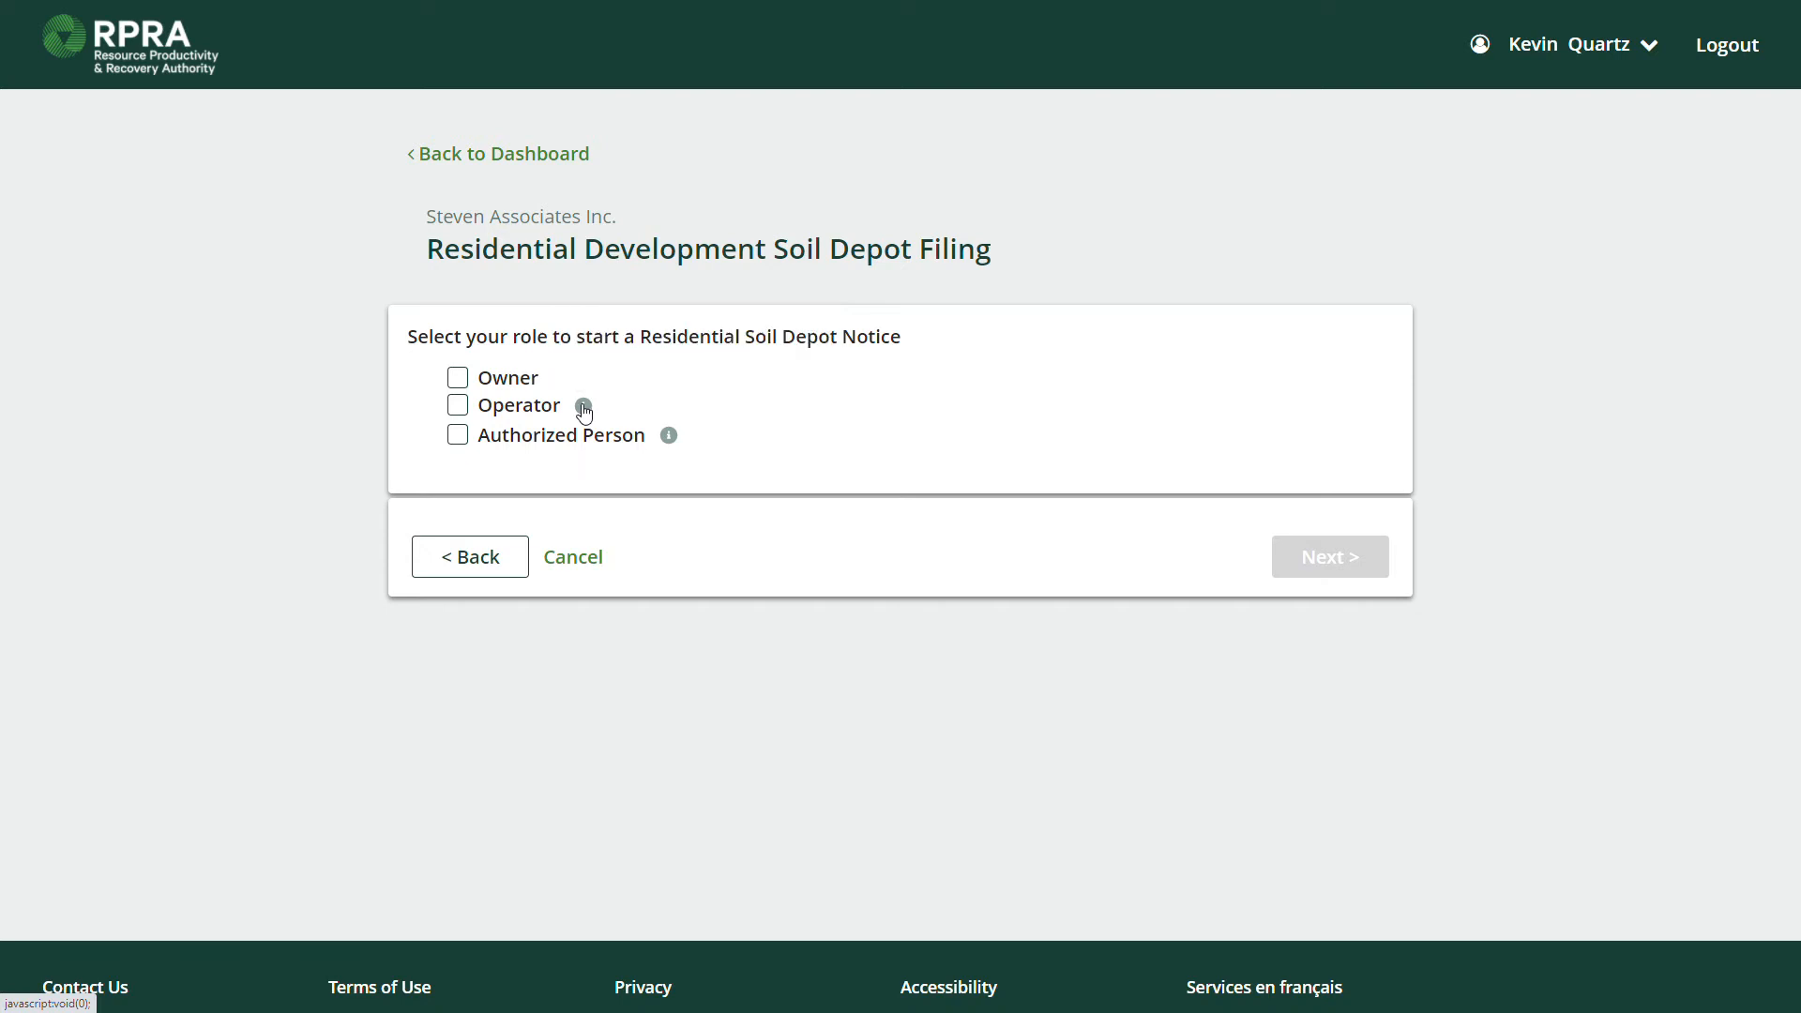
{"action": "left_click", "coordinate": [584, 410]}
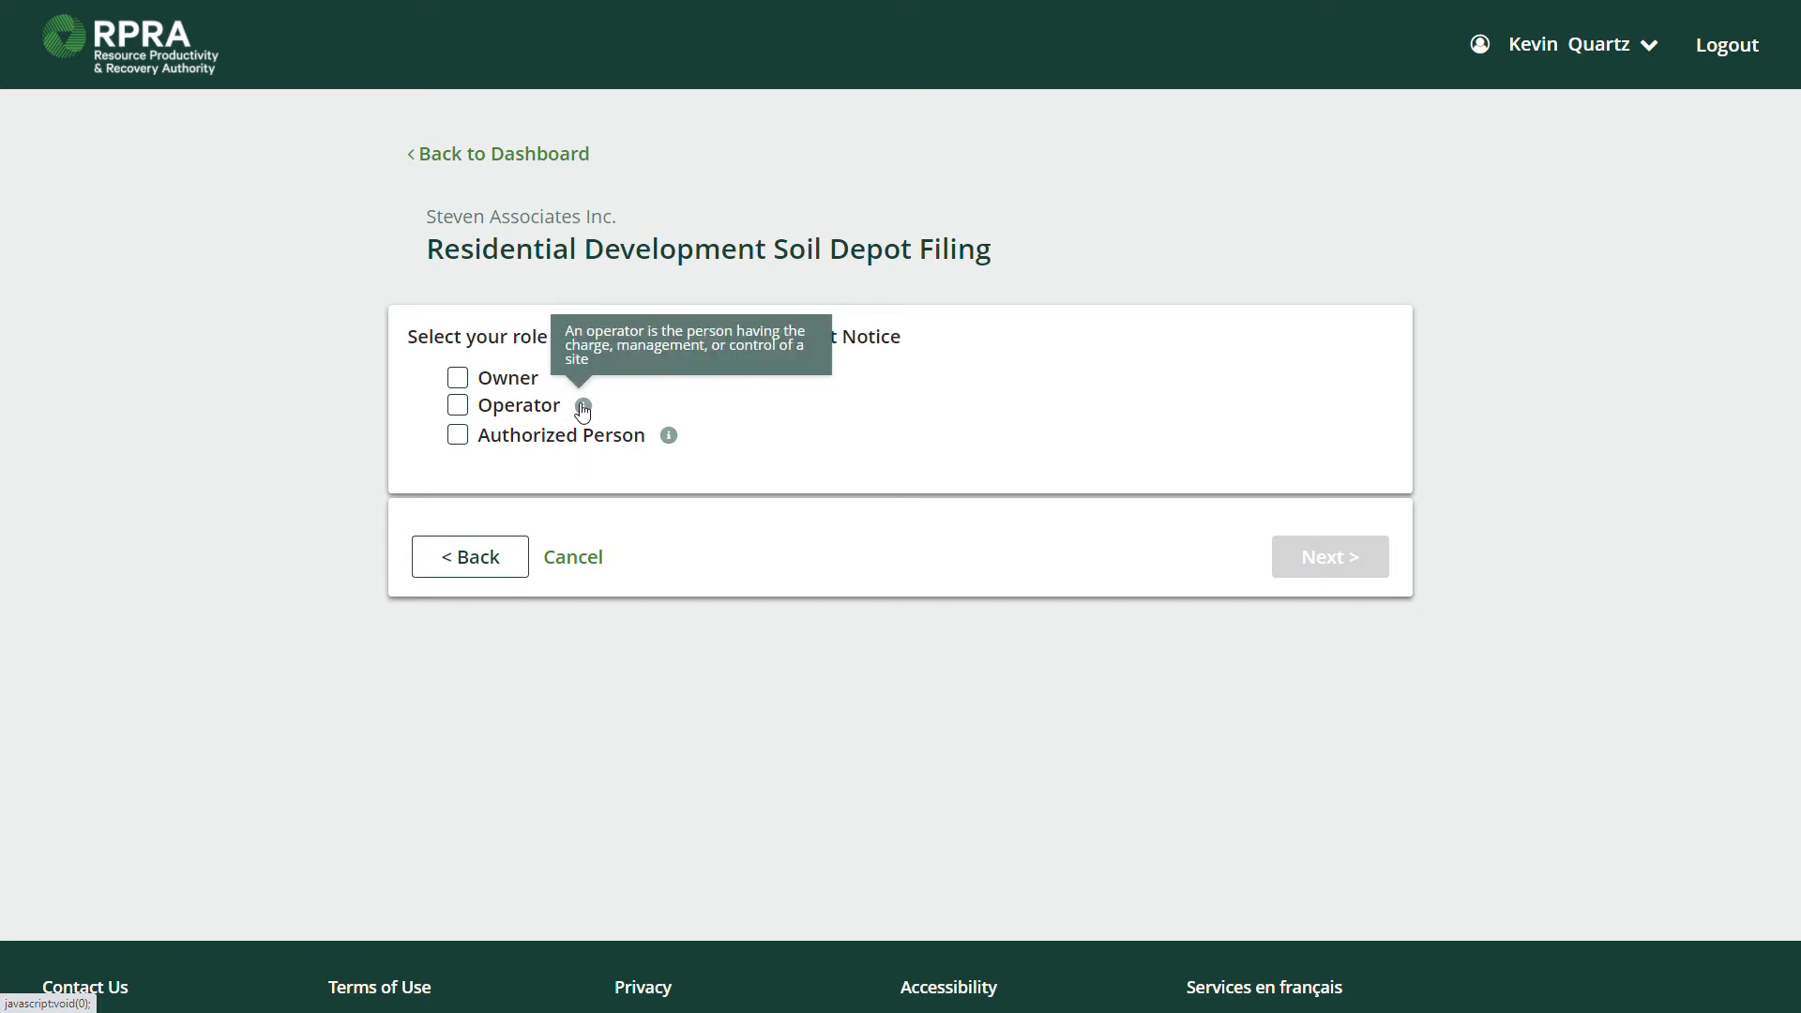
{"action": "left_click", "coordinate": [671, 438]}
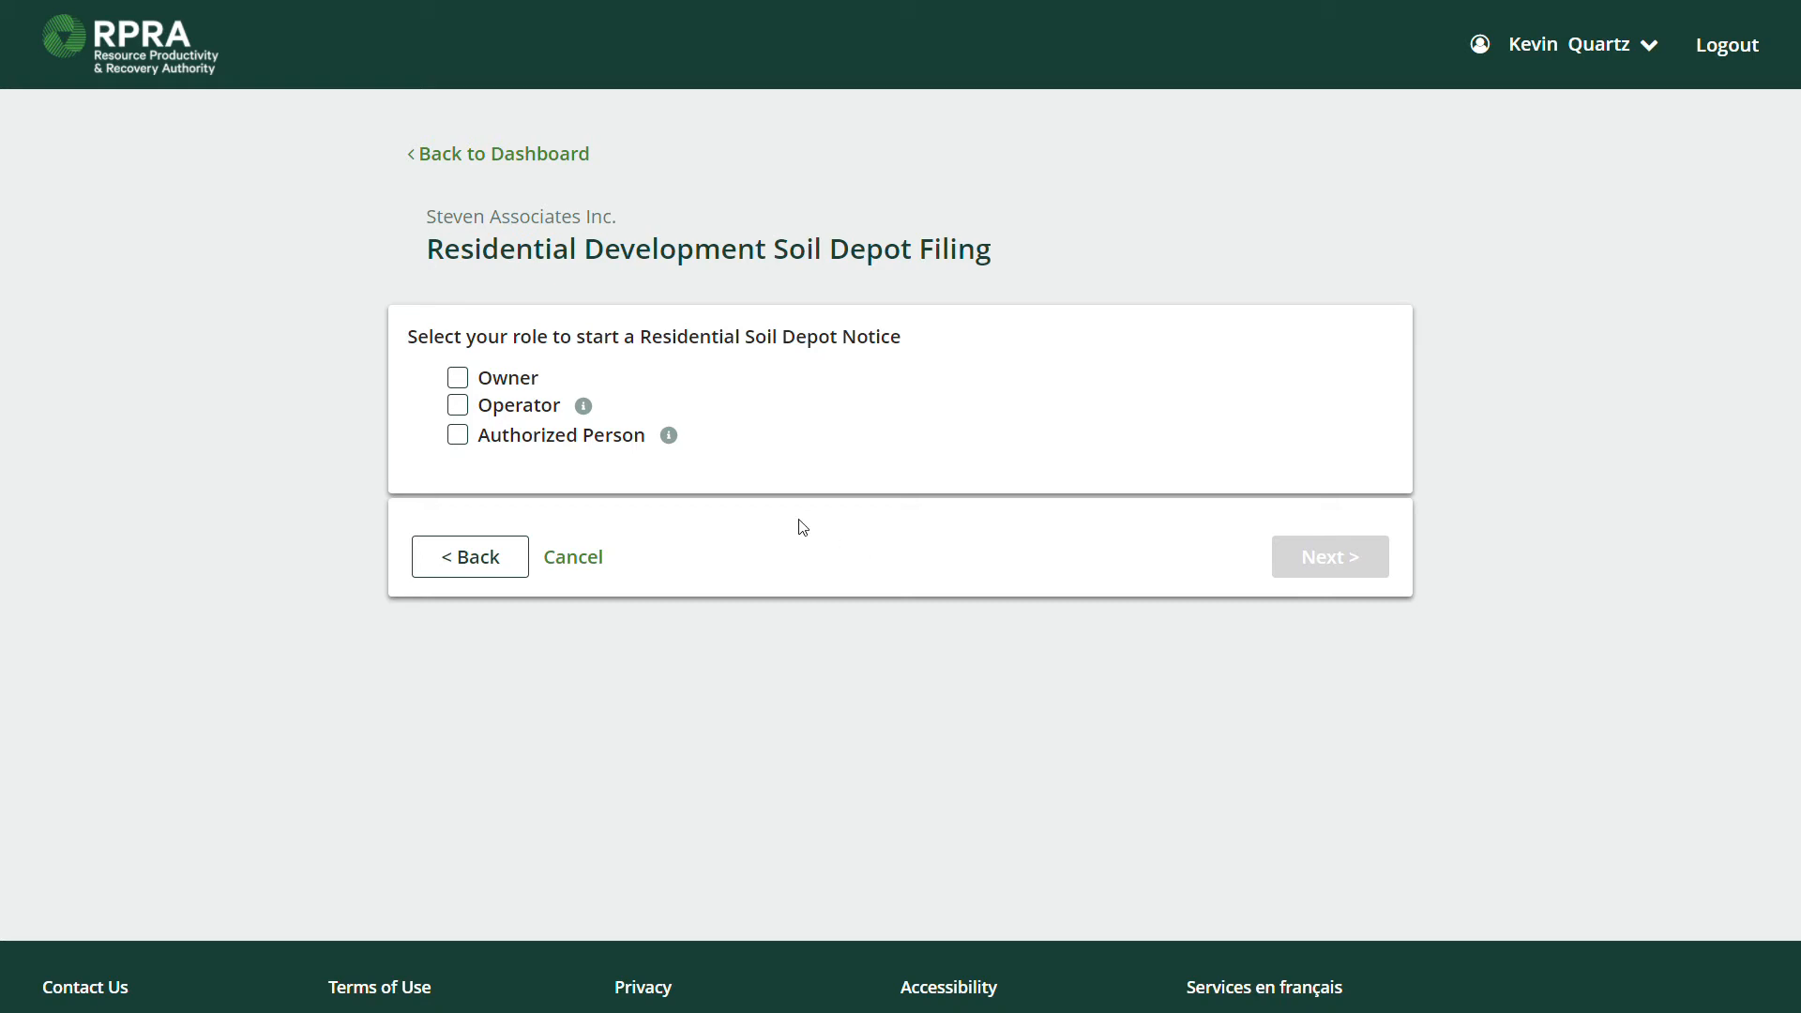
Choose Authorized Person as the only role and certify responsibility for filing and paying fees.
{"action": "left_click", "coordinate": [463, 376]}
{"action": "left_click", "coordinate": [463, 378]}
{"action": "left_click", "coordinate": [461, 406]}
{"action": "left_click", "coordinate": [461, 406]}
{"action": "left_click", "coordinate": [463, 436]}
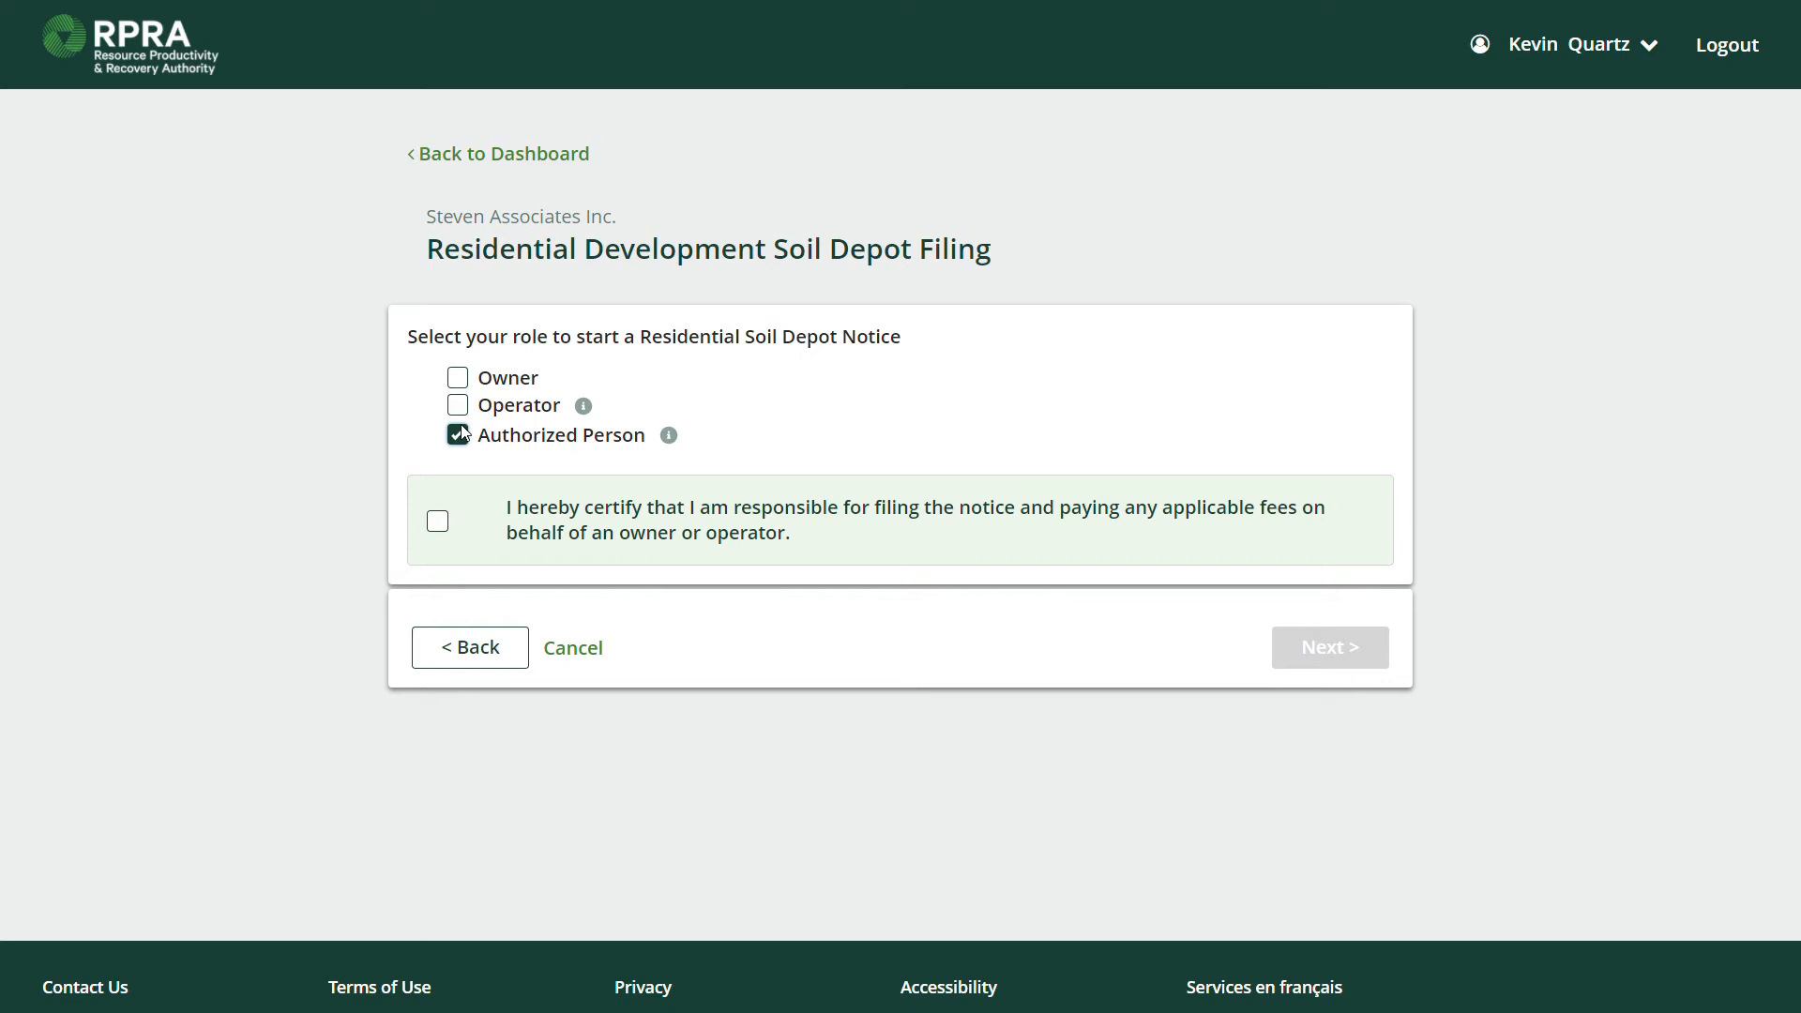
{"action": "left_click", "coordinate": [460, 437]}
{"action": "left_click", "coordinate": [460, 380]}
{"action": "left_click", "coordinate": [458, 407]}
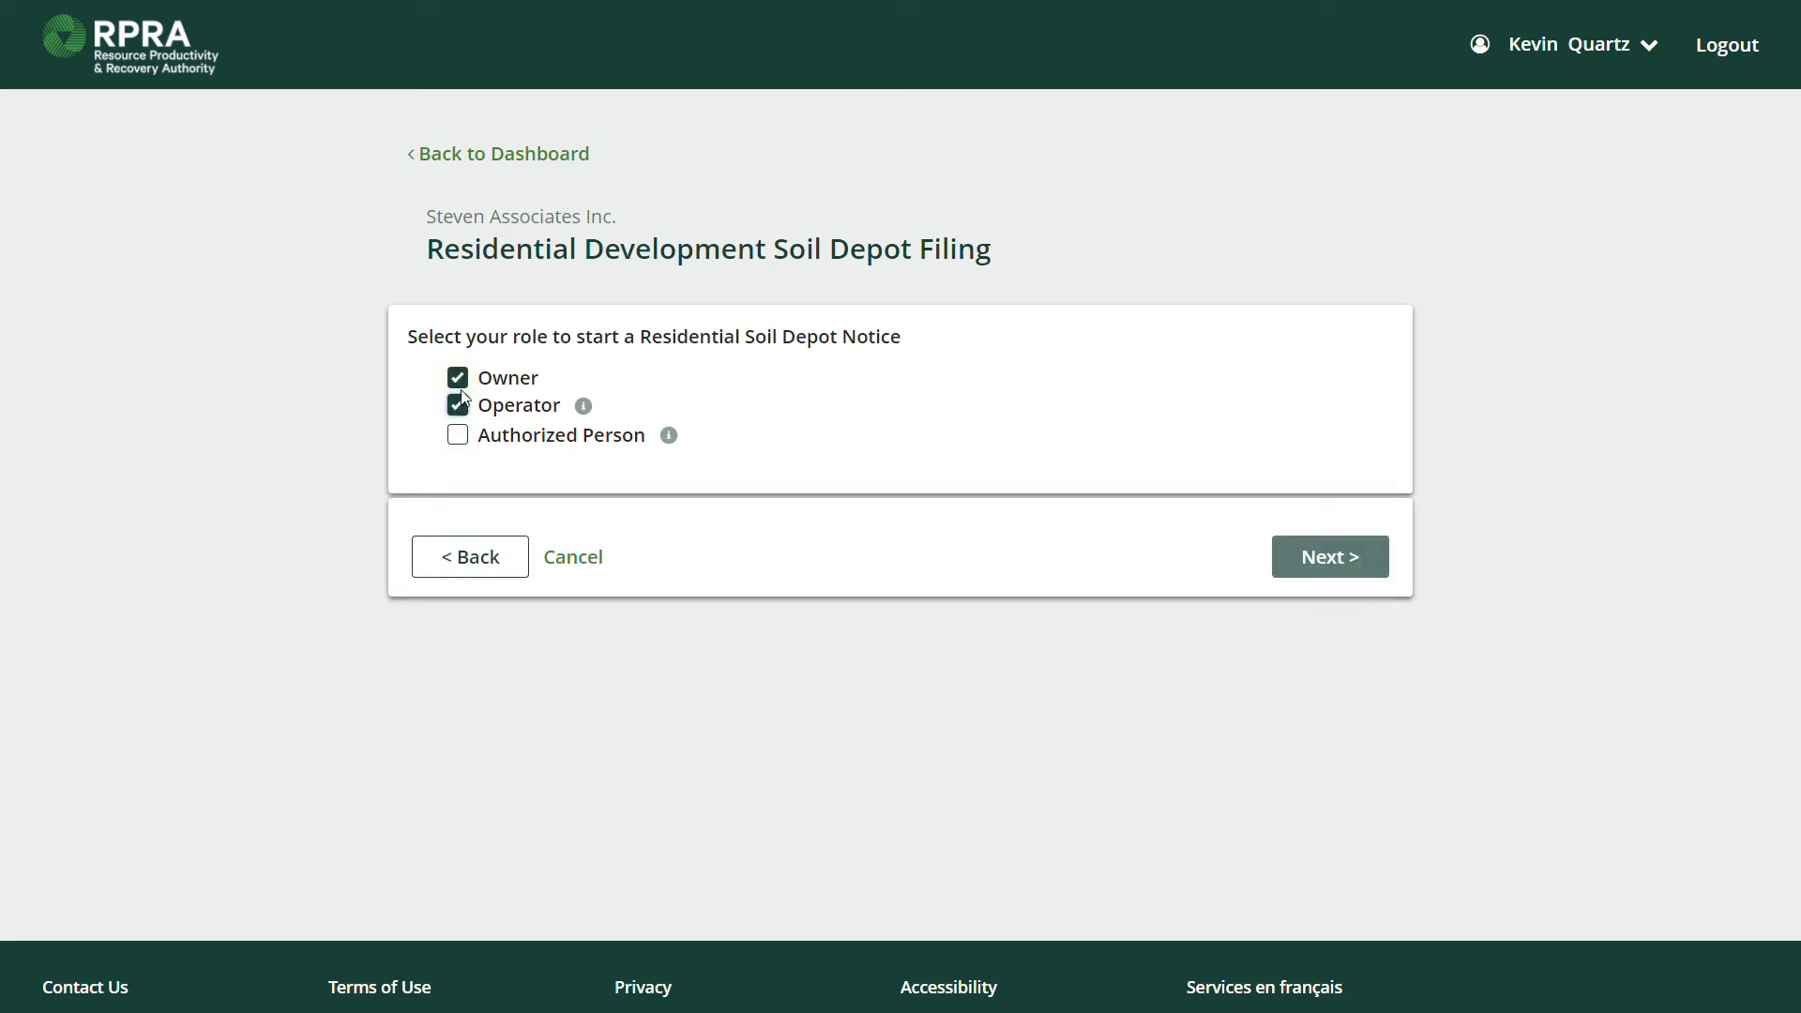
{"action": "left_click", "coordinate": [455, 441]}
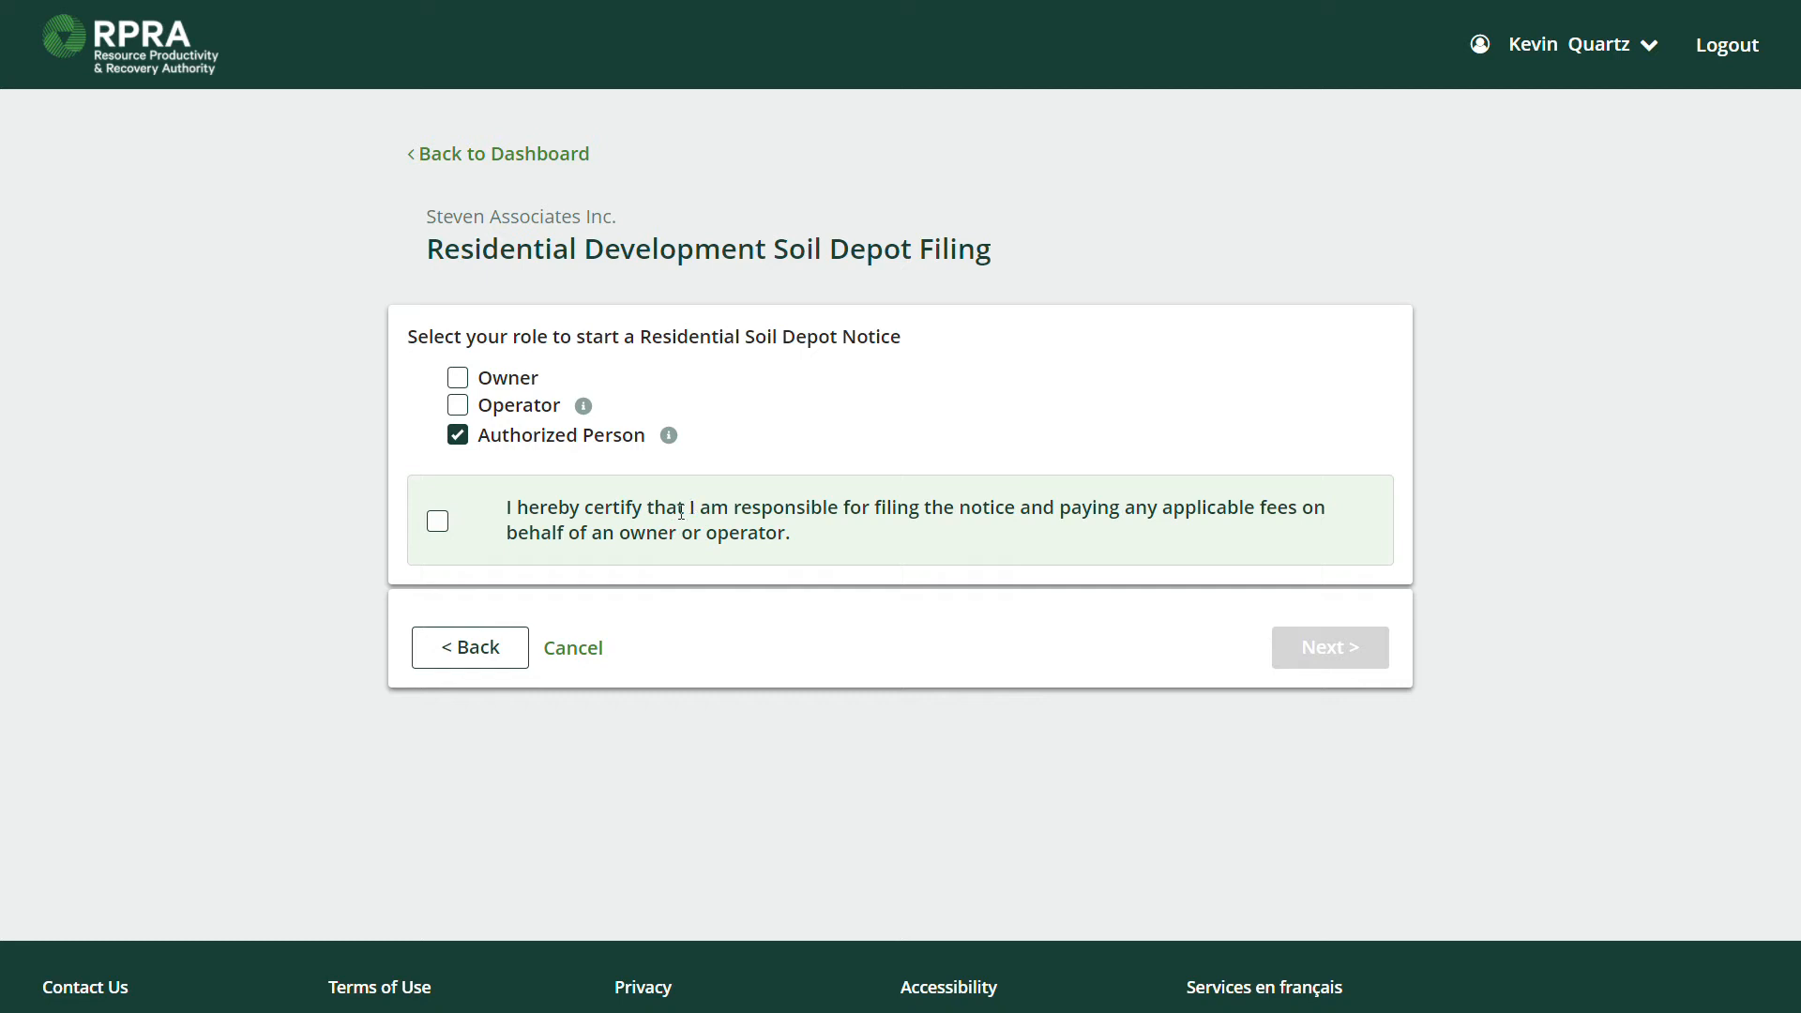
{"action": "left_click", "coordinate": [437, 522]}
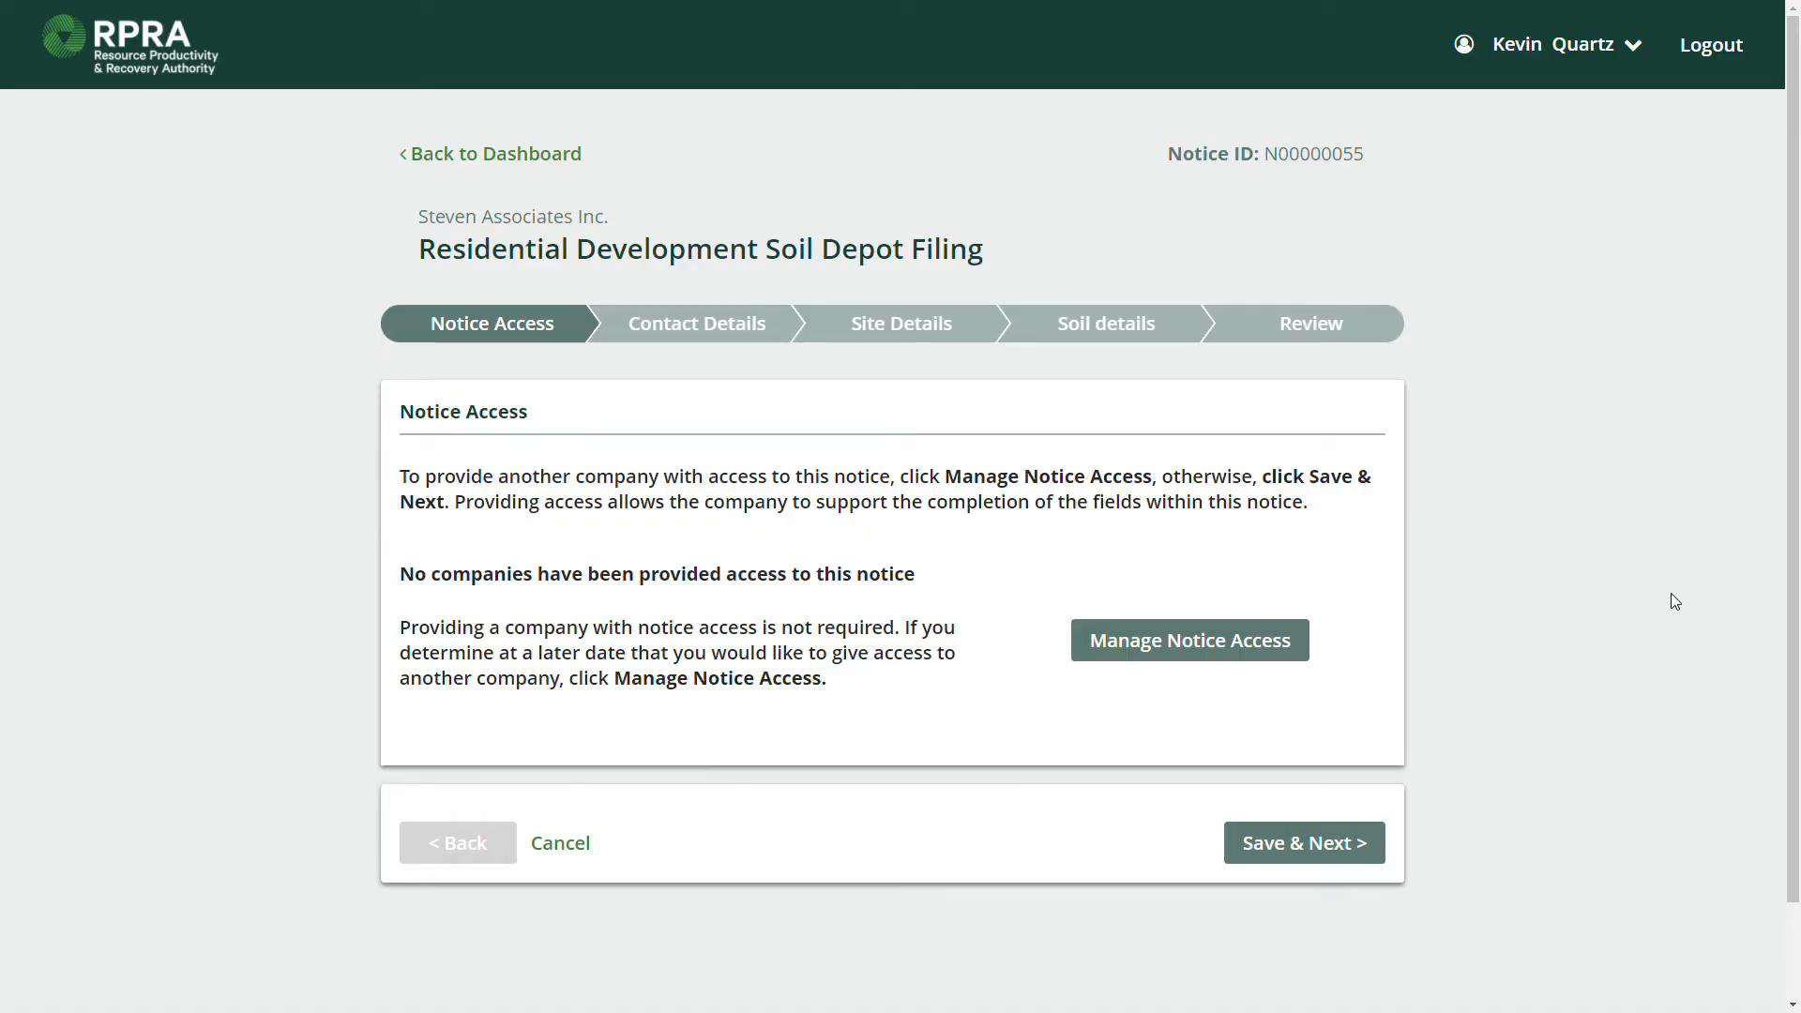
Note notice ID N00000055 and open the Manage Notice Access dialog.
{"action": "double_click", "coordinate": [1331, 153]}
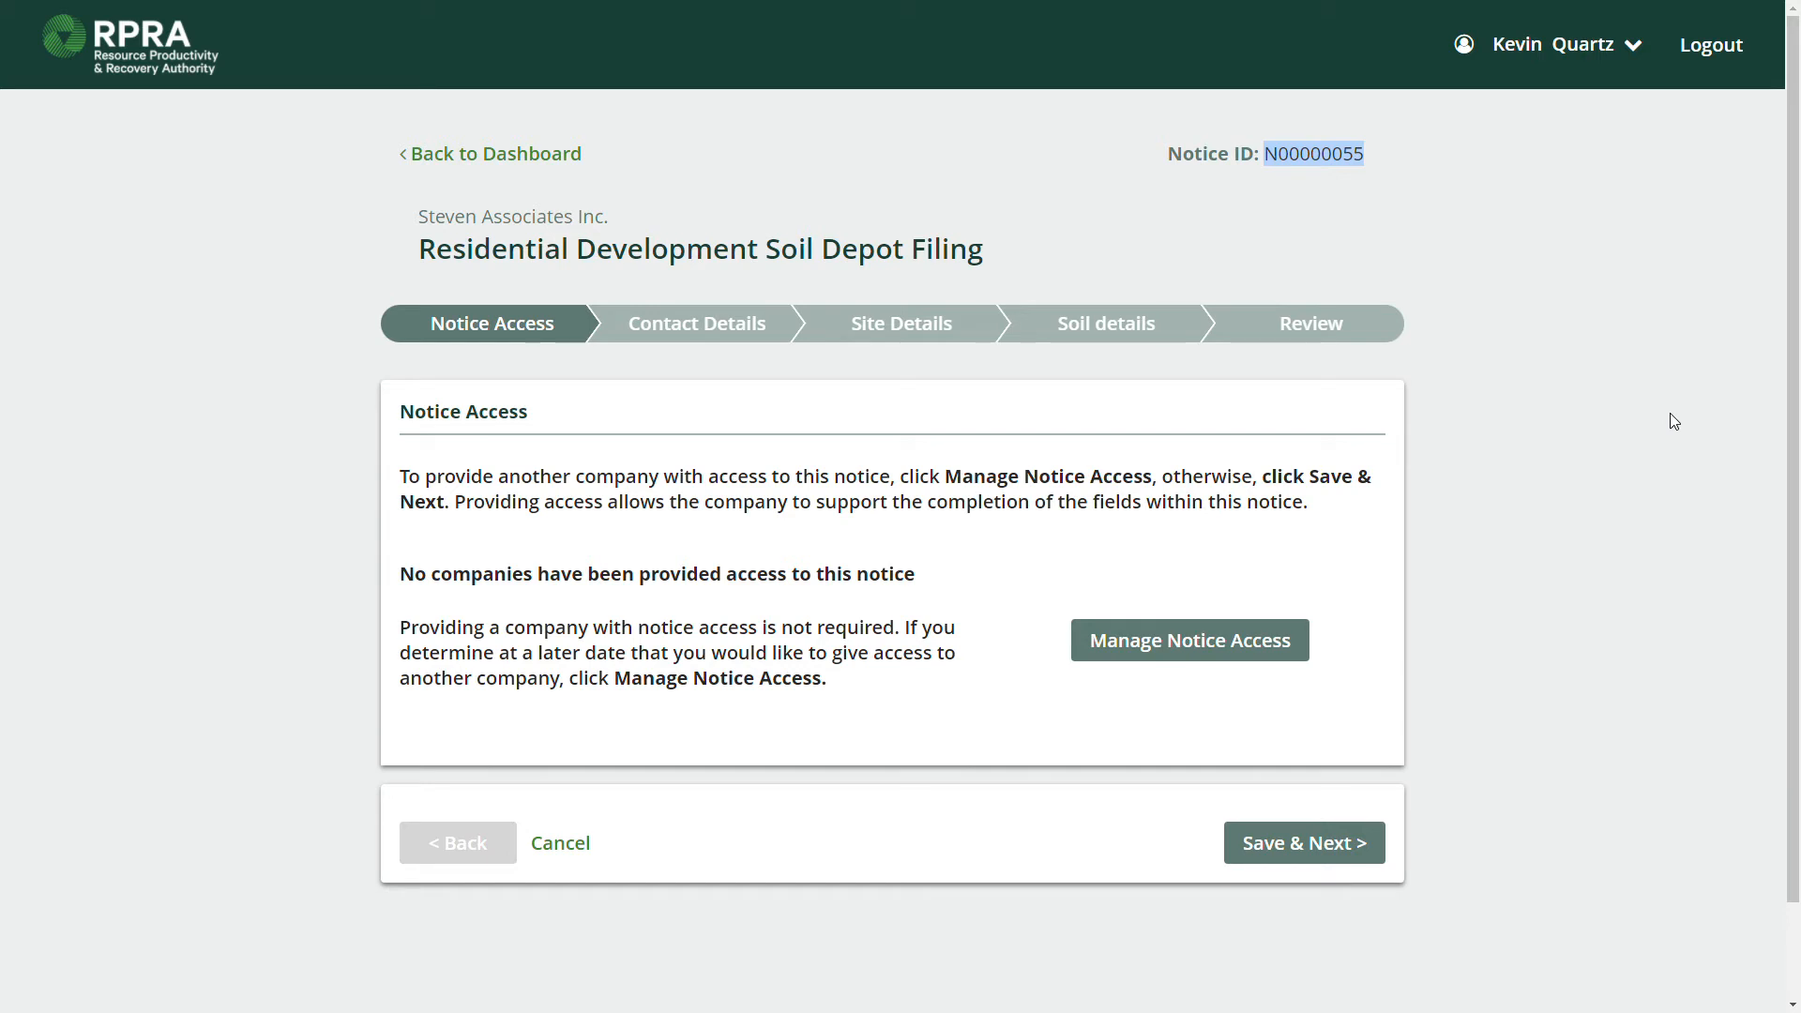
{"action": "scroll", "coordinate": [1102, 554], "scroll_direction": "down", "scroll_amount": 1}
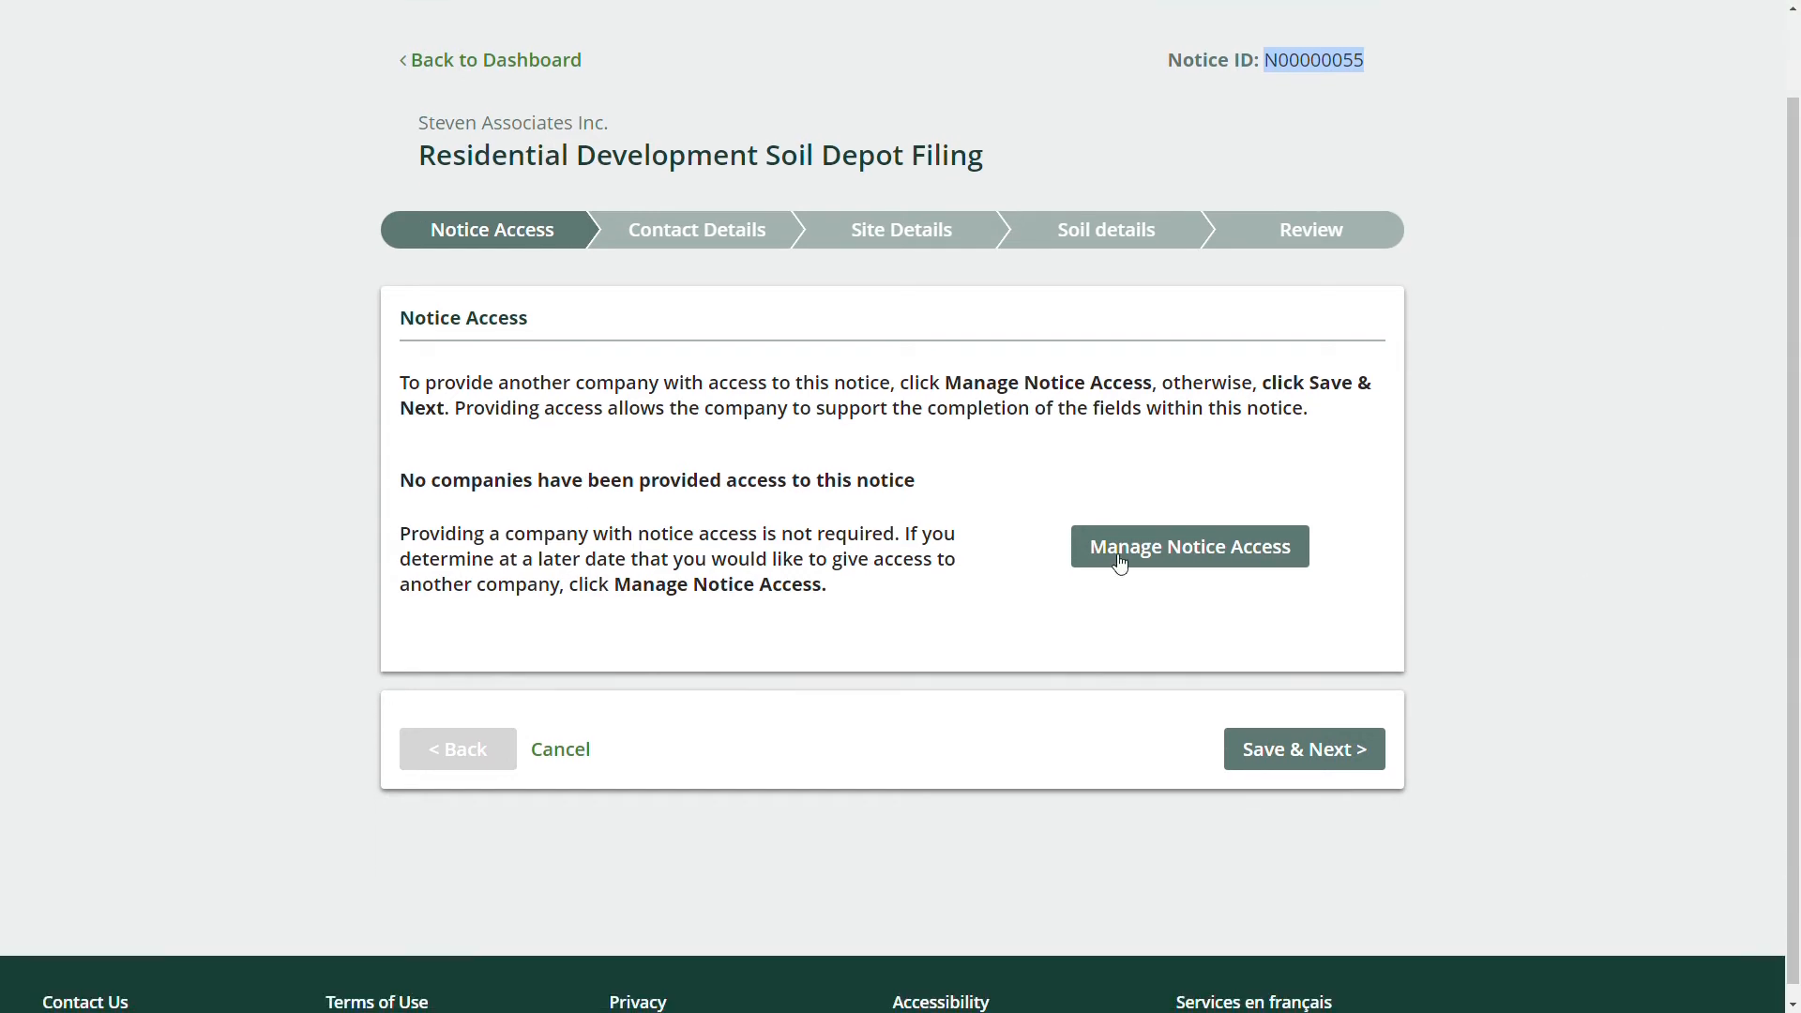
{"action": "left_click", "coordinate": [1152, 555]}
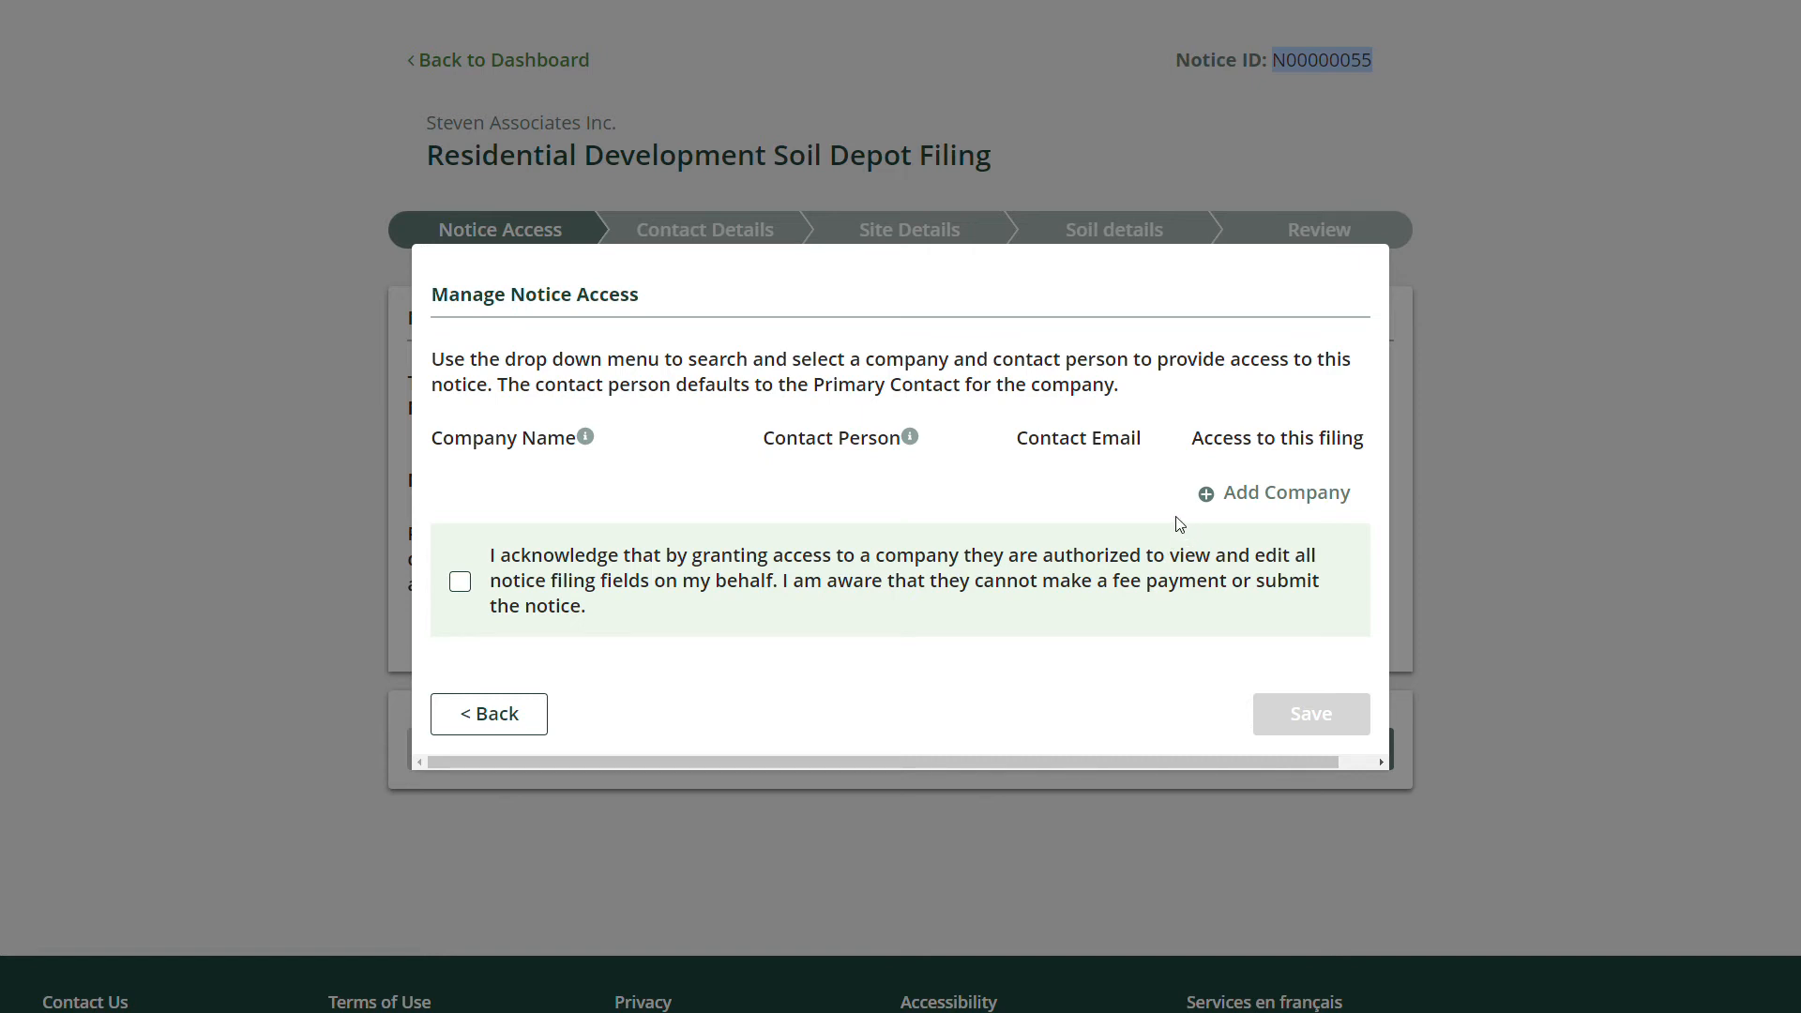
Add a company row and select Swell Developers by searching 'swell'.
{"action": "left_click", "coordinate": [1247, 497]}
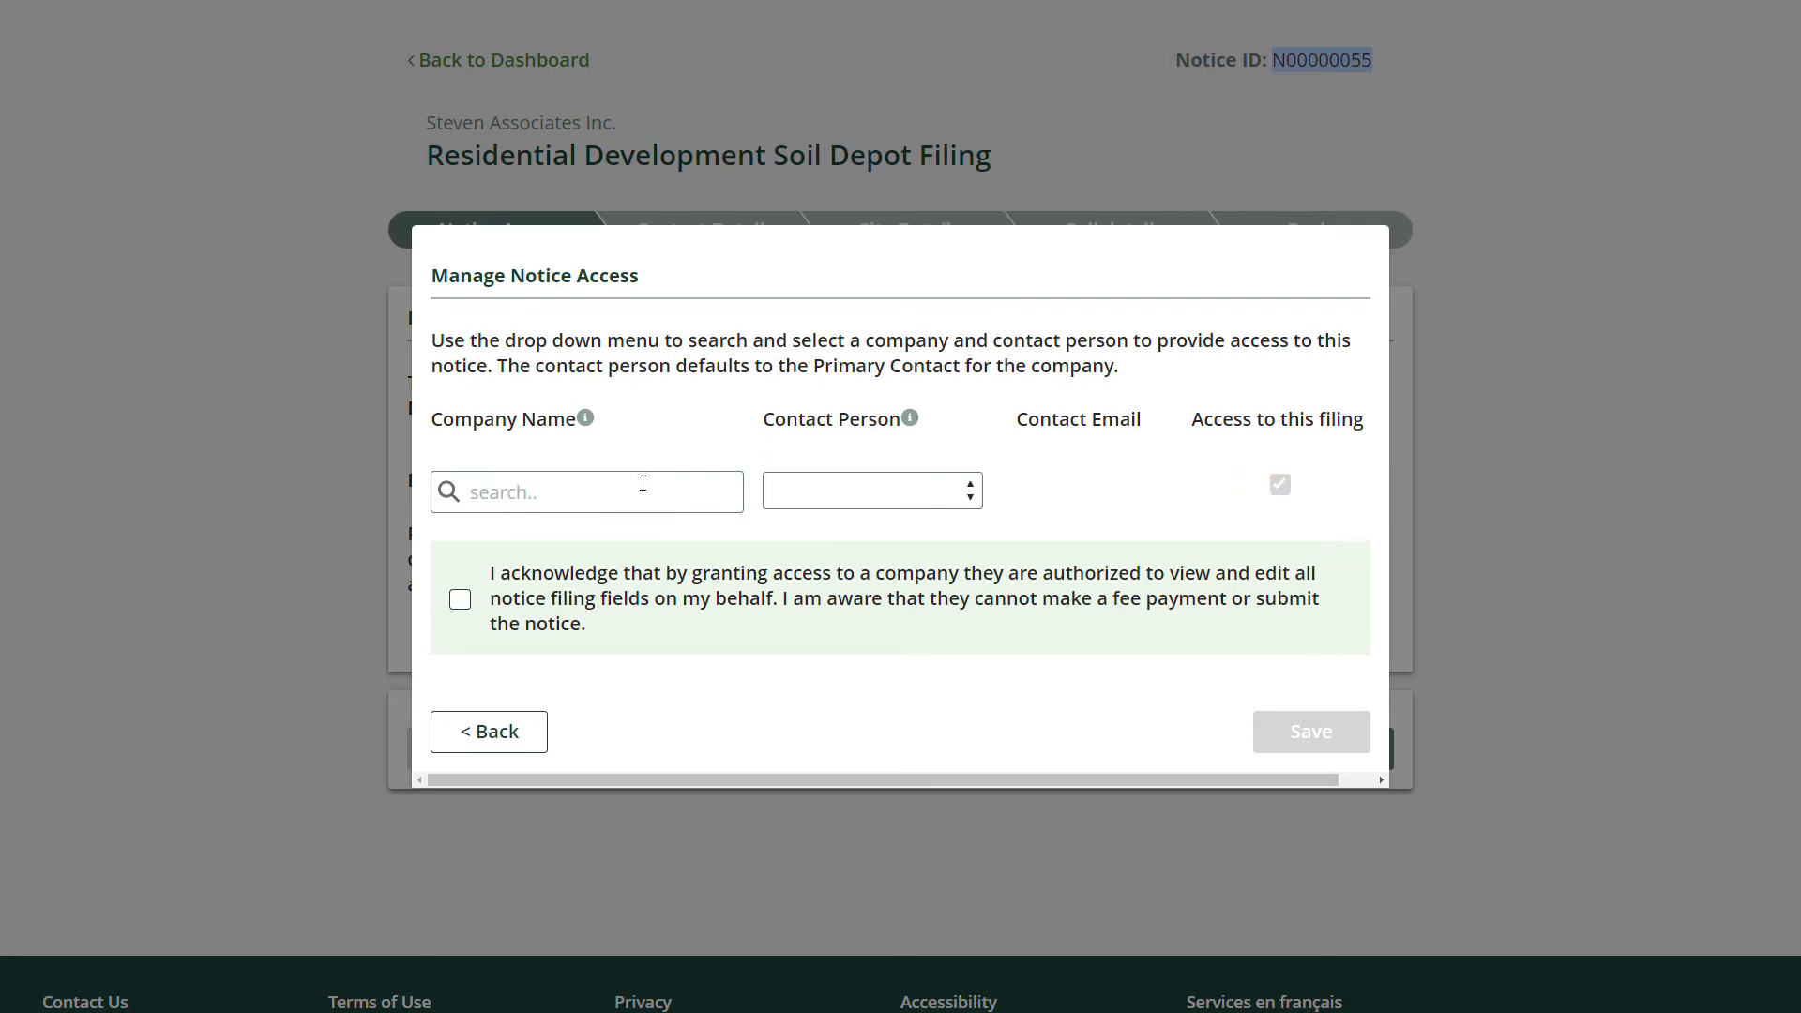
{"action": "left_click", "coordinate": [643, 484]}
{"action": "type", "text": "swell"}
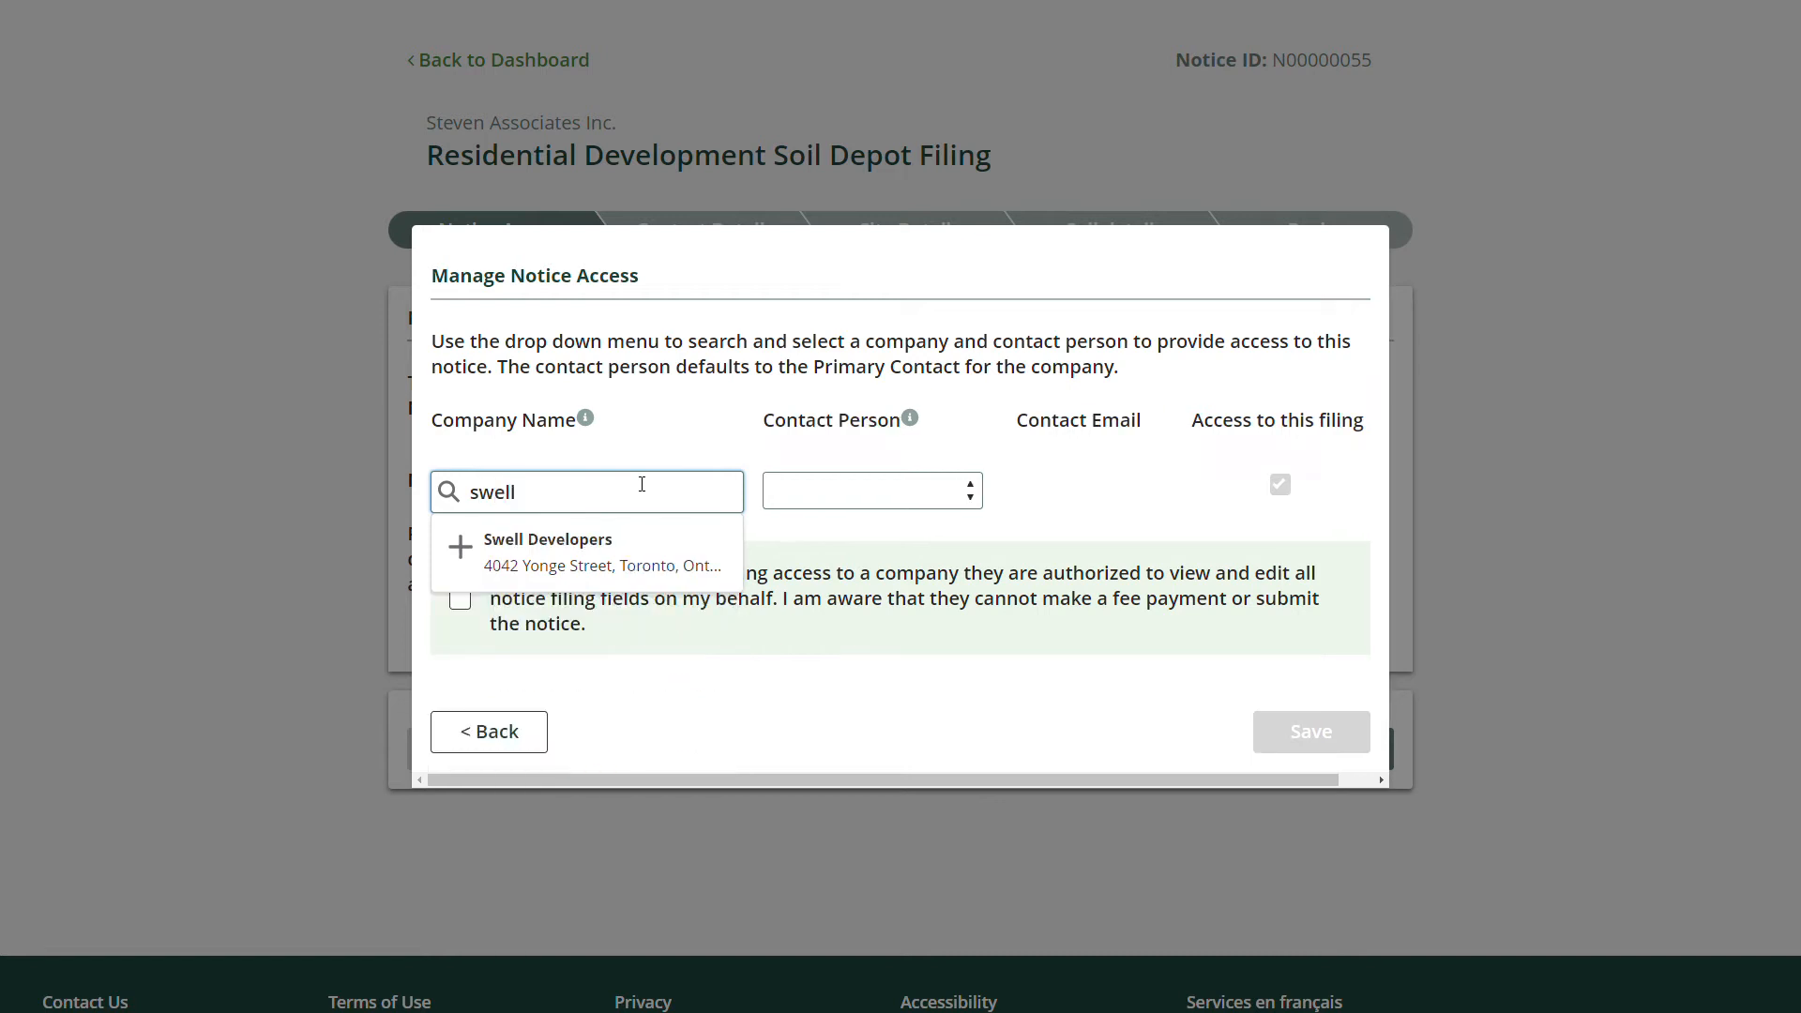
{"action": "left_click", "coordinate": [580, 554]}
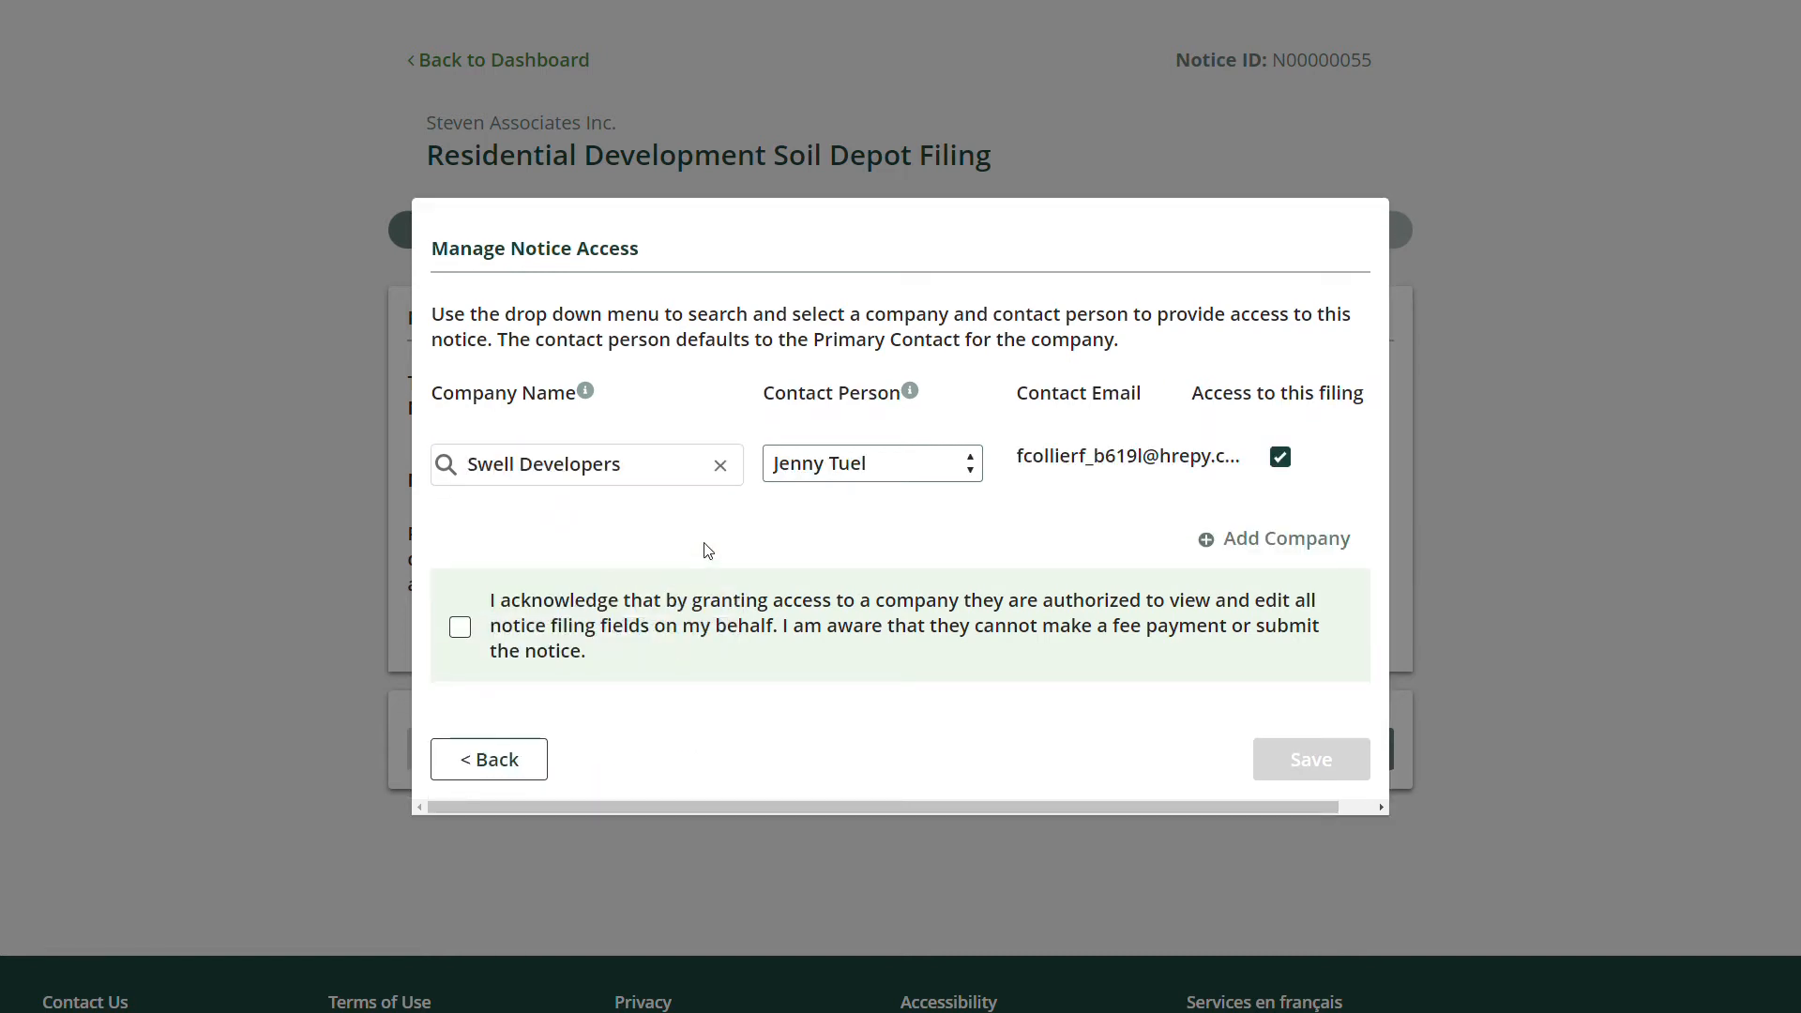
Keep the default contact person, accept the access acknowledgement, and save.
{"action": "left_click", "coordinate": [861, 467]}
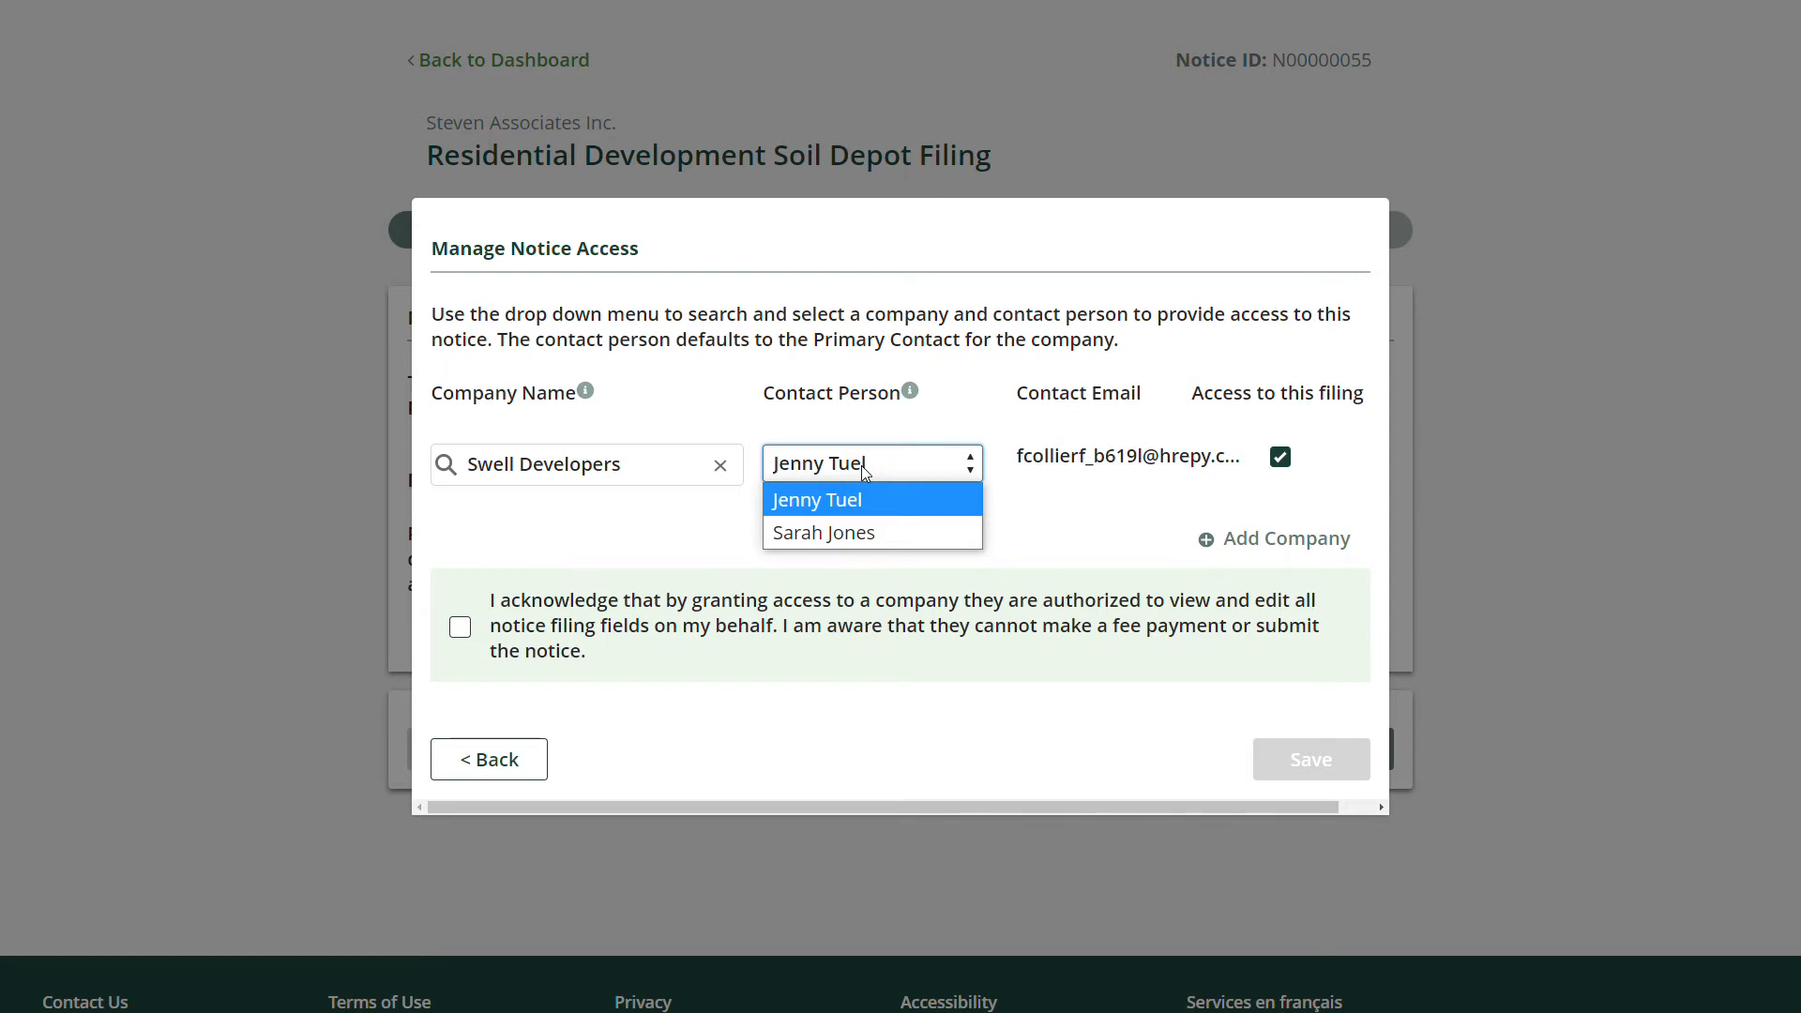
{"action": "left_click", "coordinate": [870, 529]}
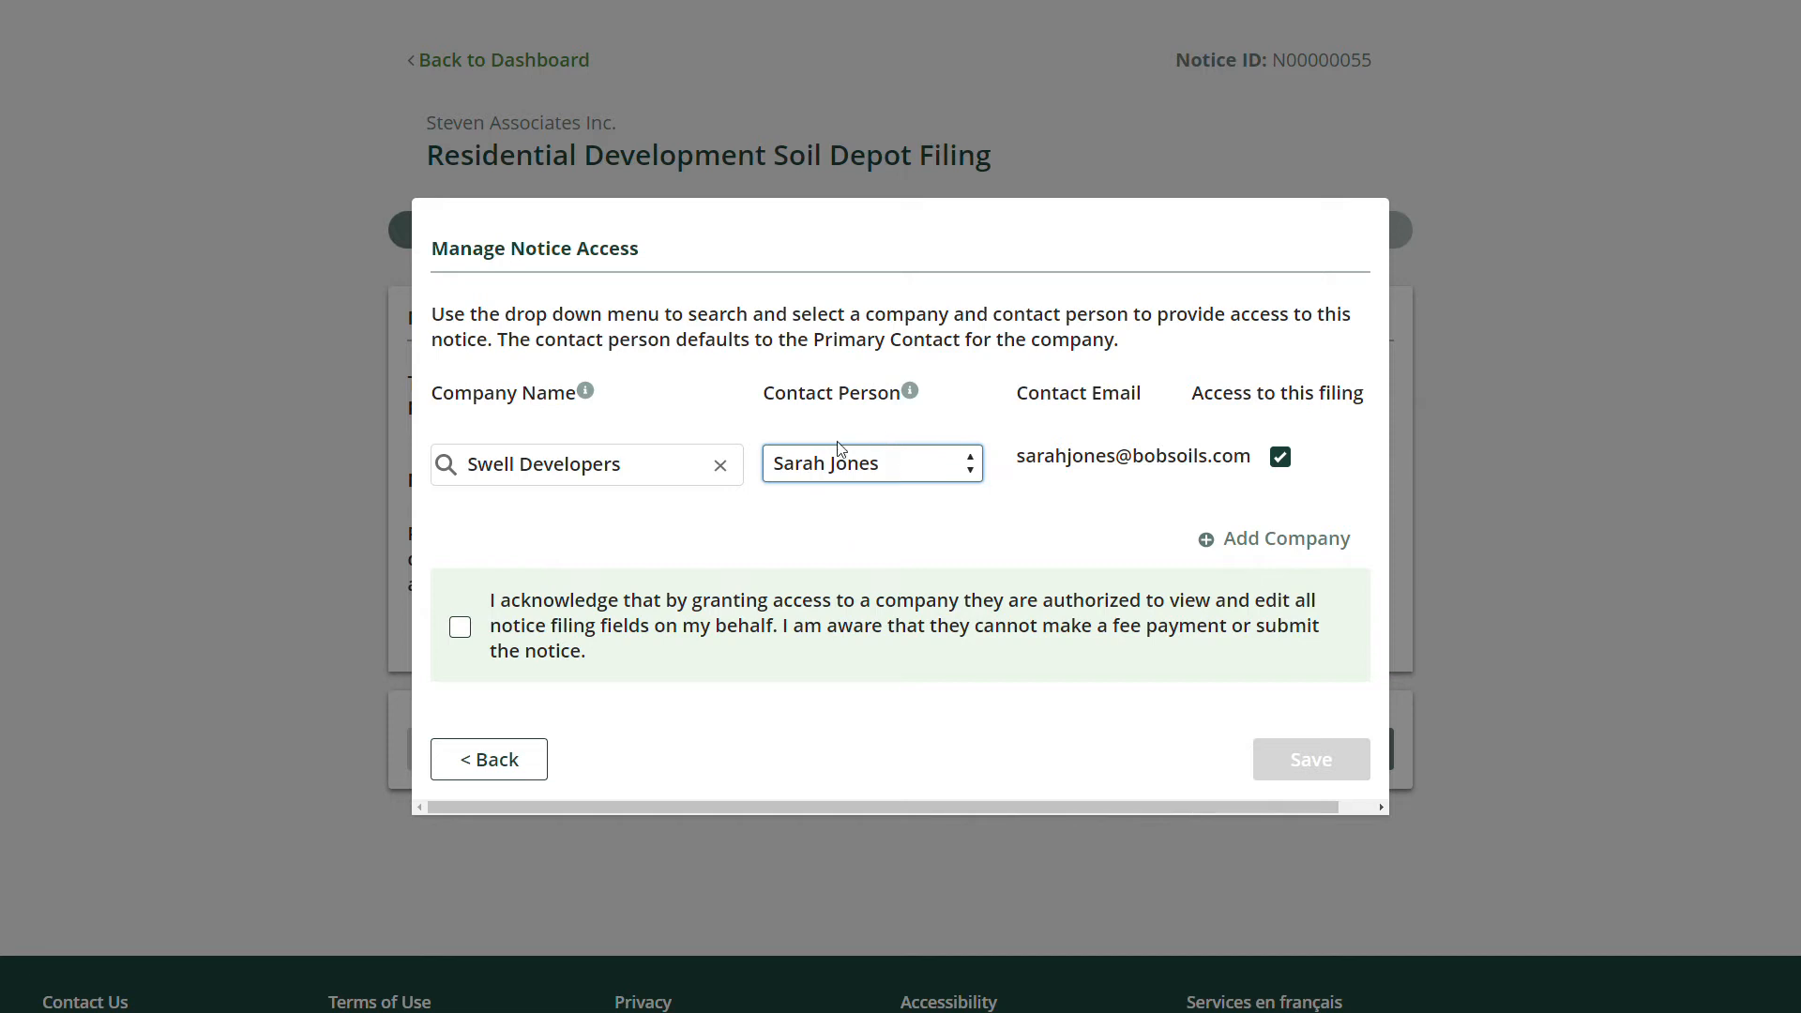
{"action": "left_click", "coordinate": [921, 465]}
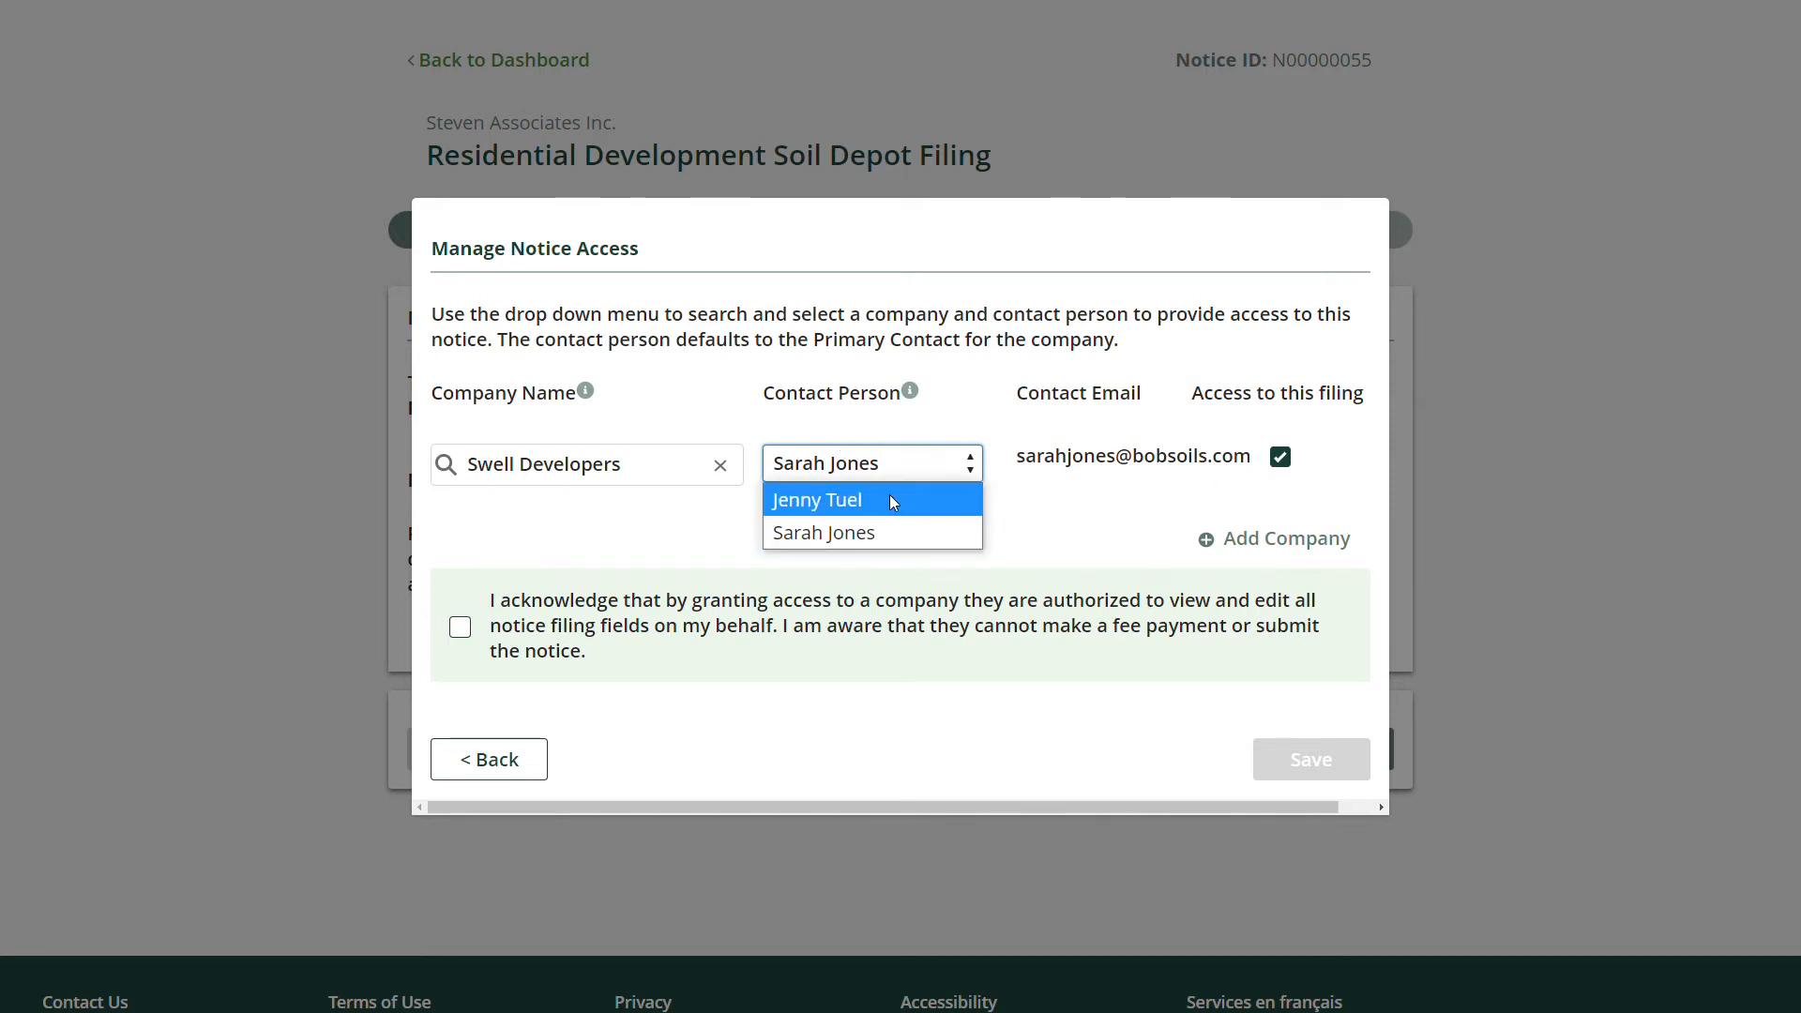
{"action": "left_click", "coordinate": [889, 499]}
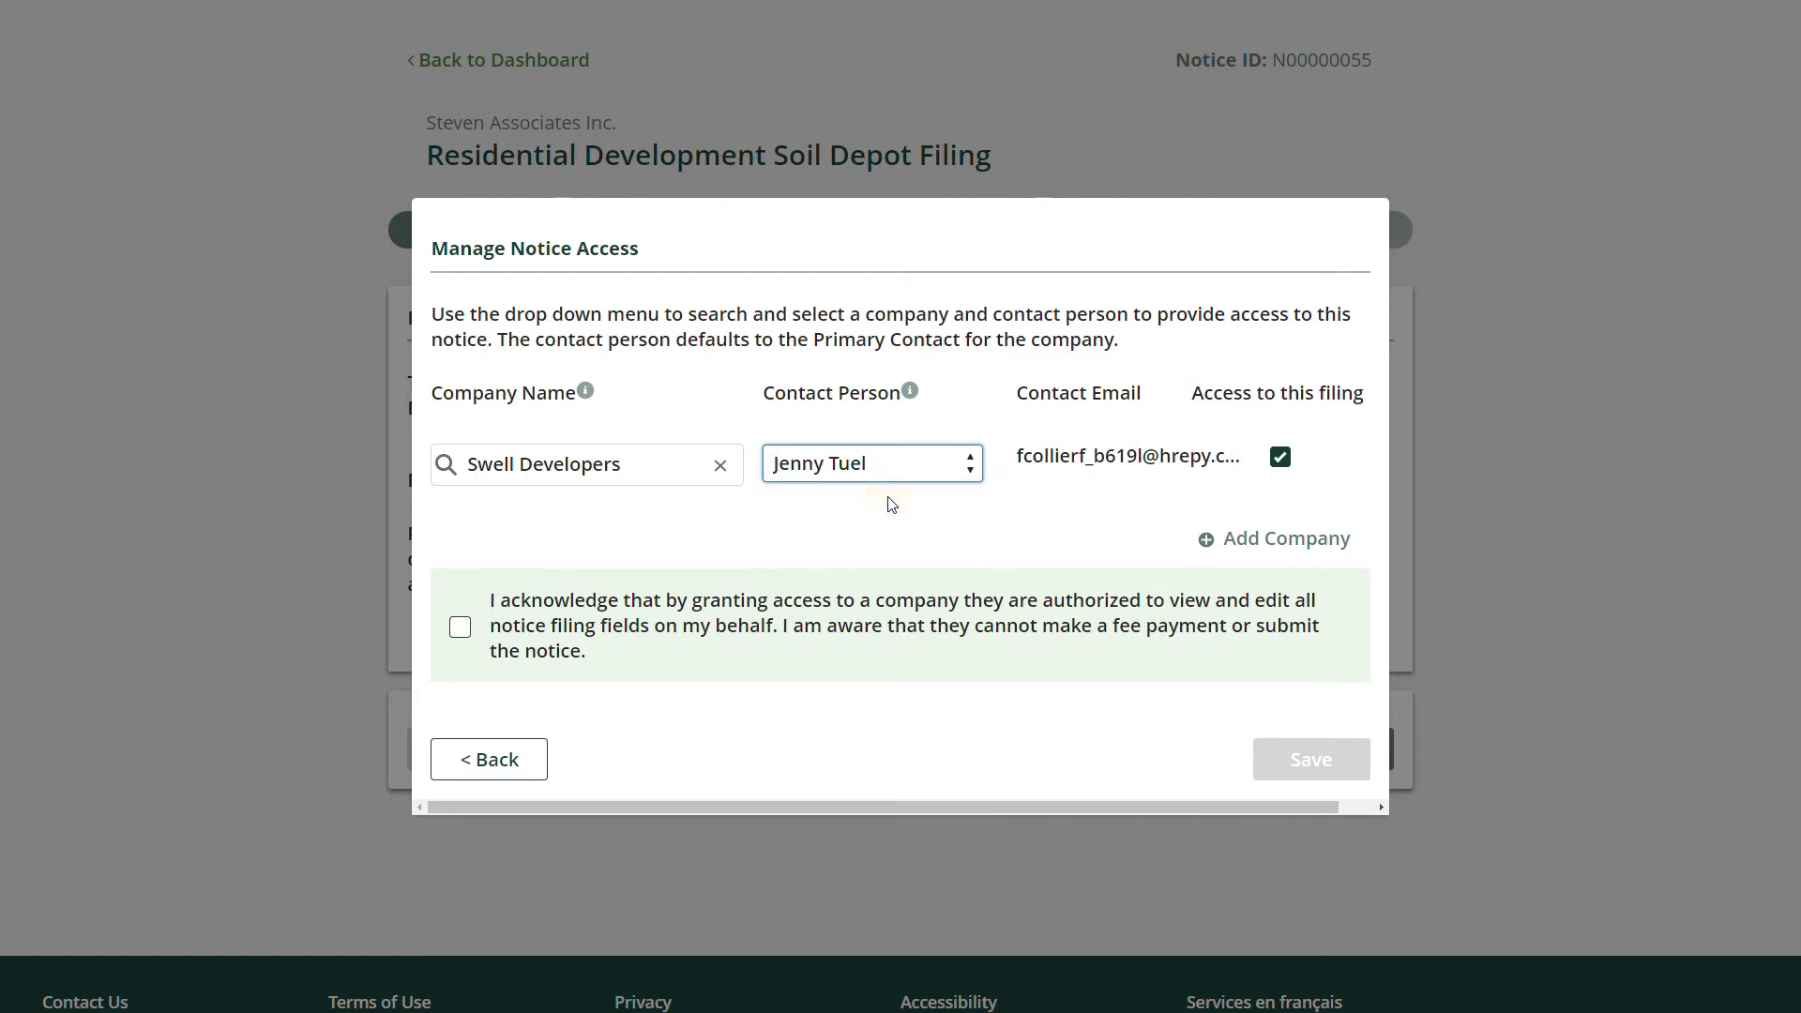
{"action": "triple_click", "coordinate": [1054, 458]}
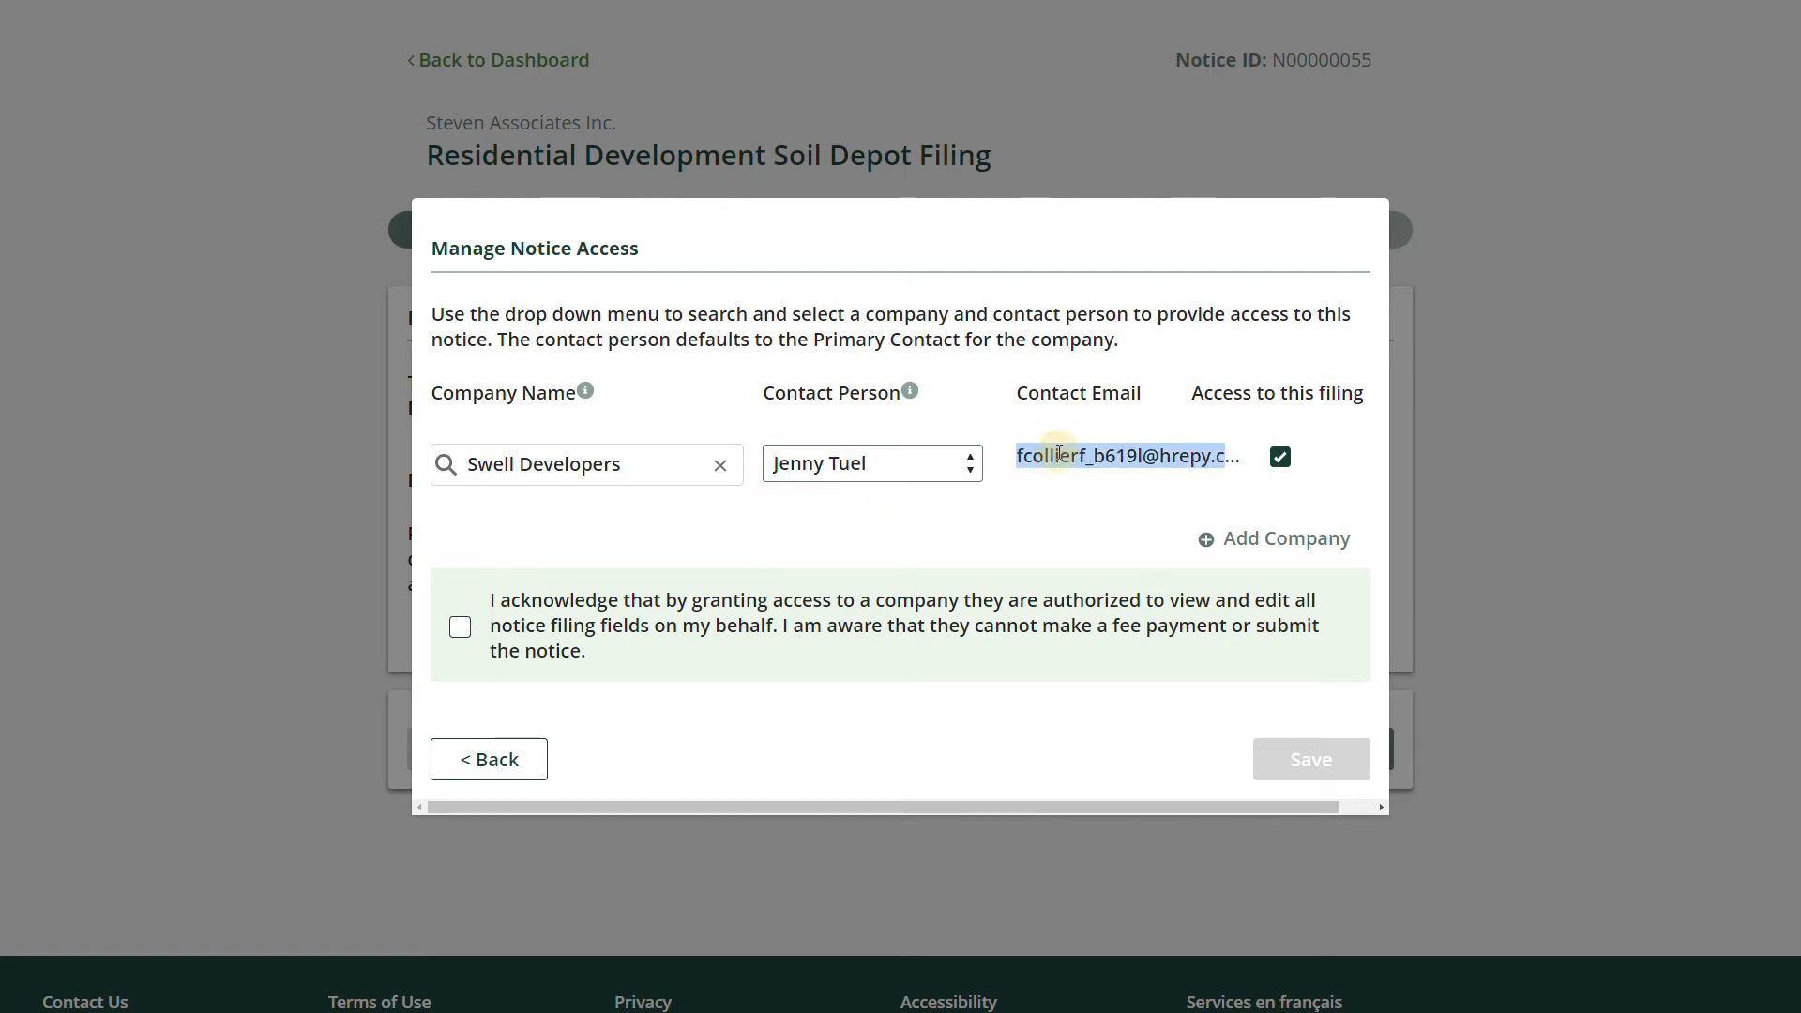
{"action": "left_click", "coordinate": [1055, 458]}
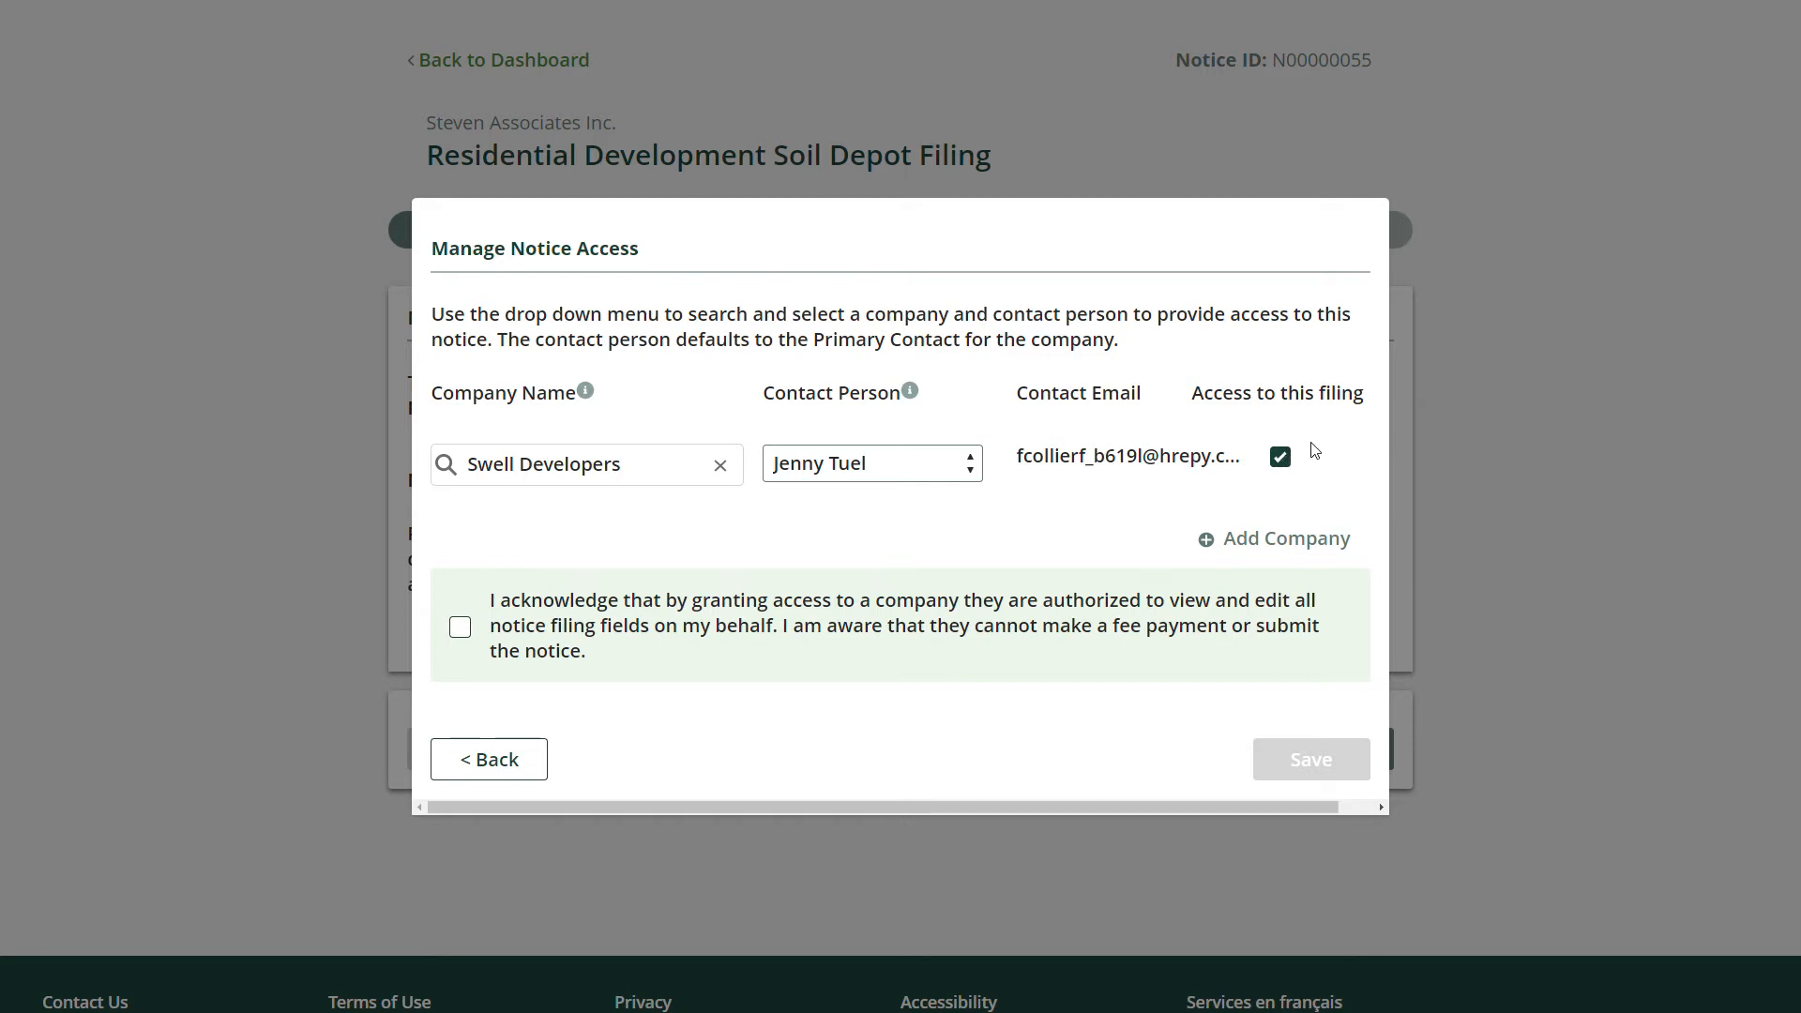
{"action": "left_click", "coordinate": [462, 631]}
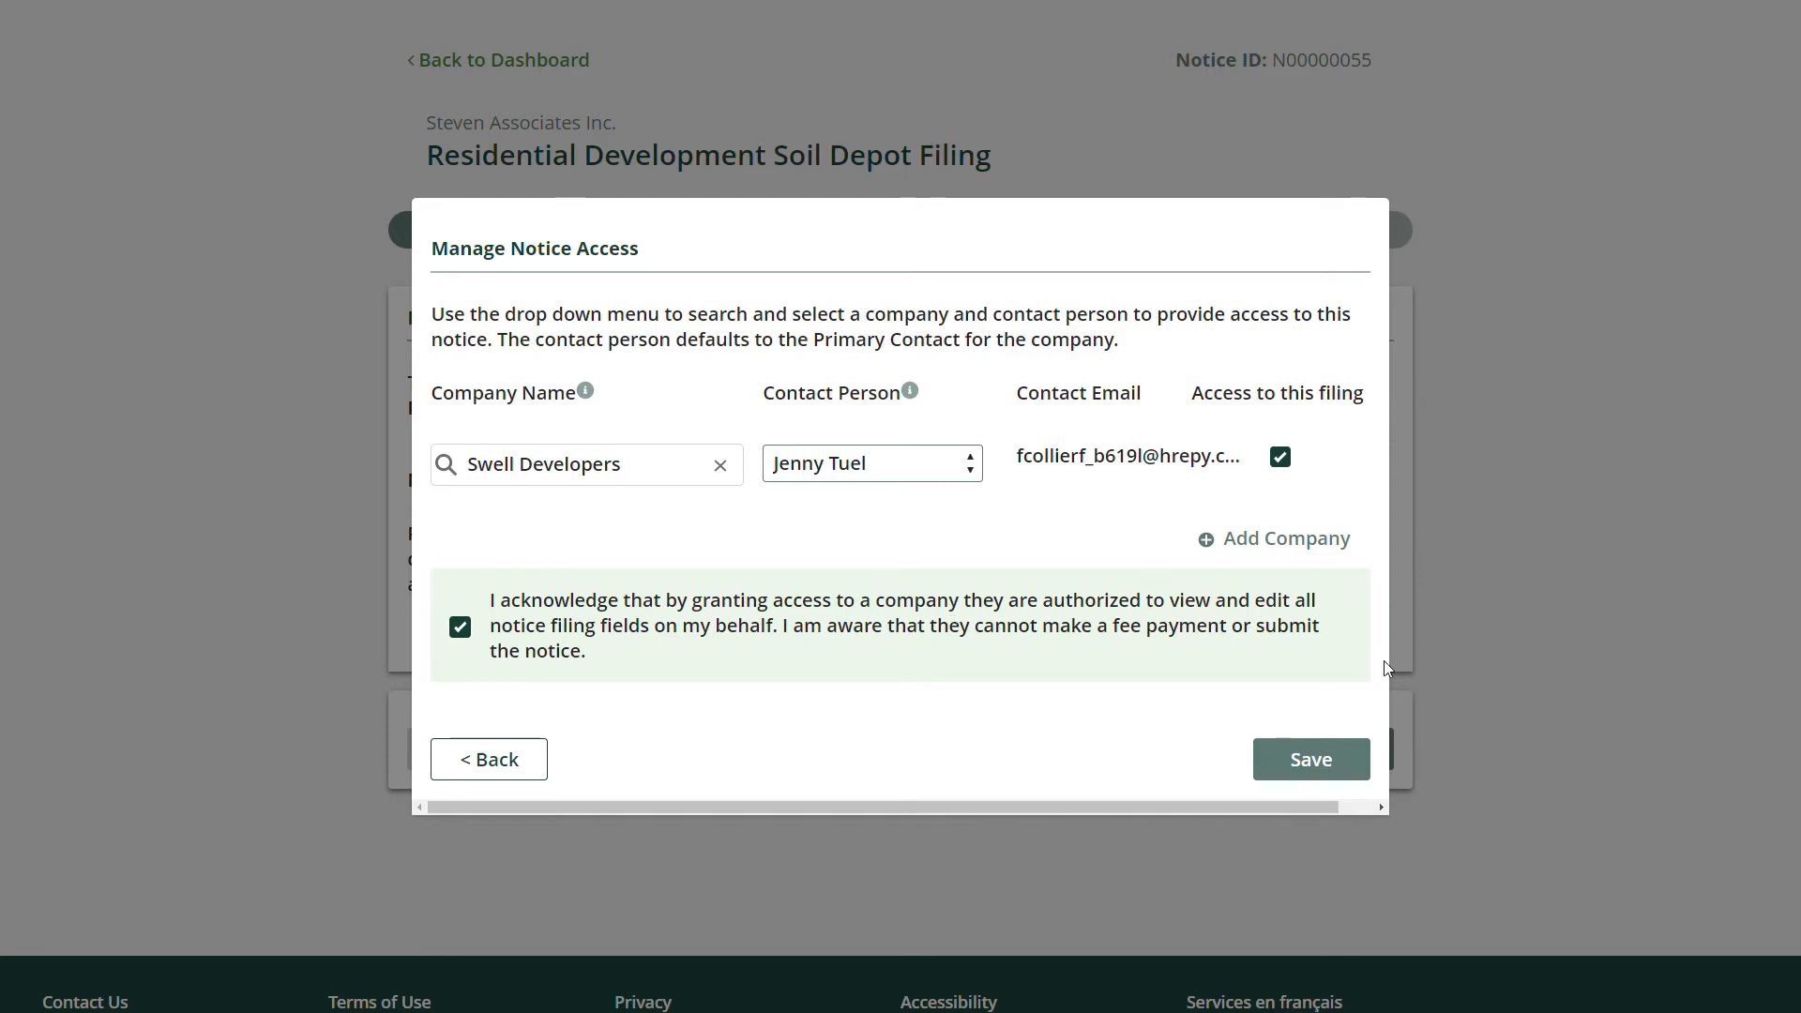
{"action": "left_click", "coordinate": [1333, 768]}
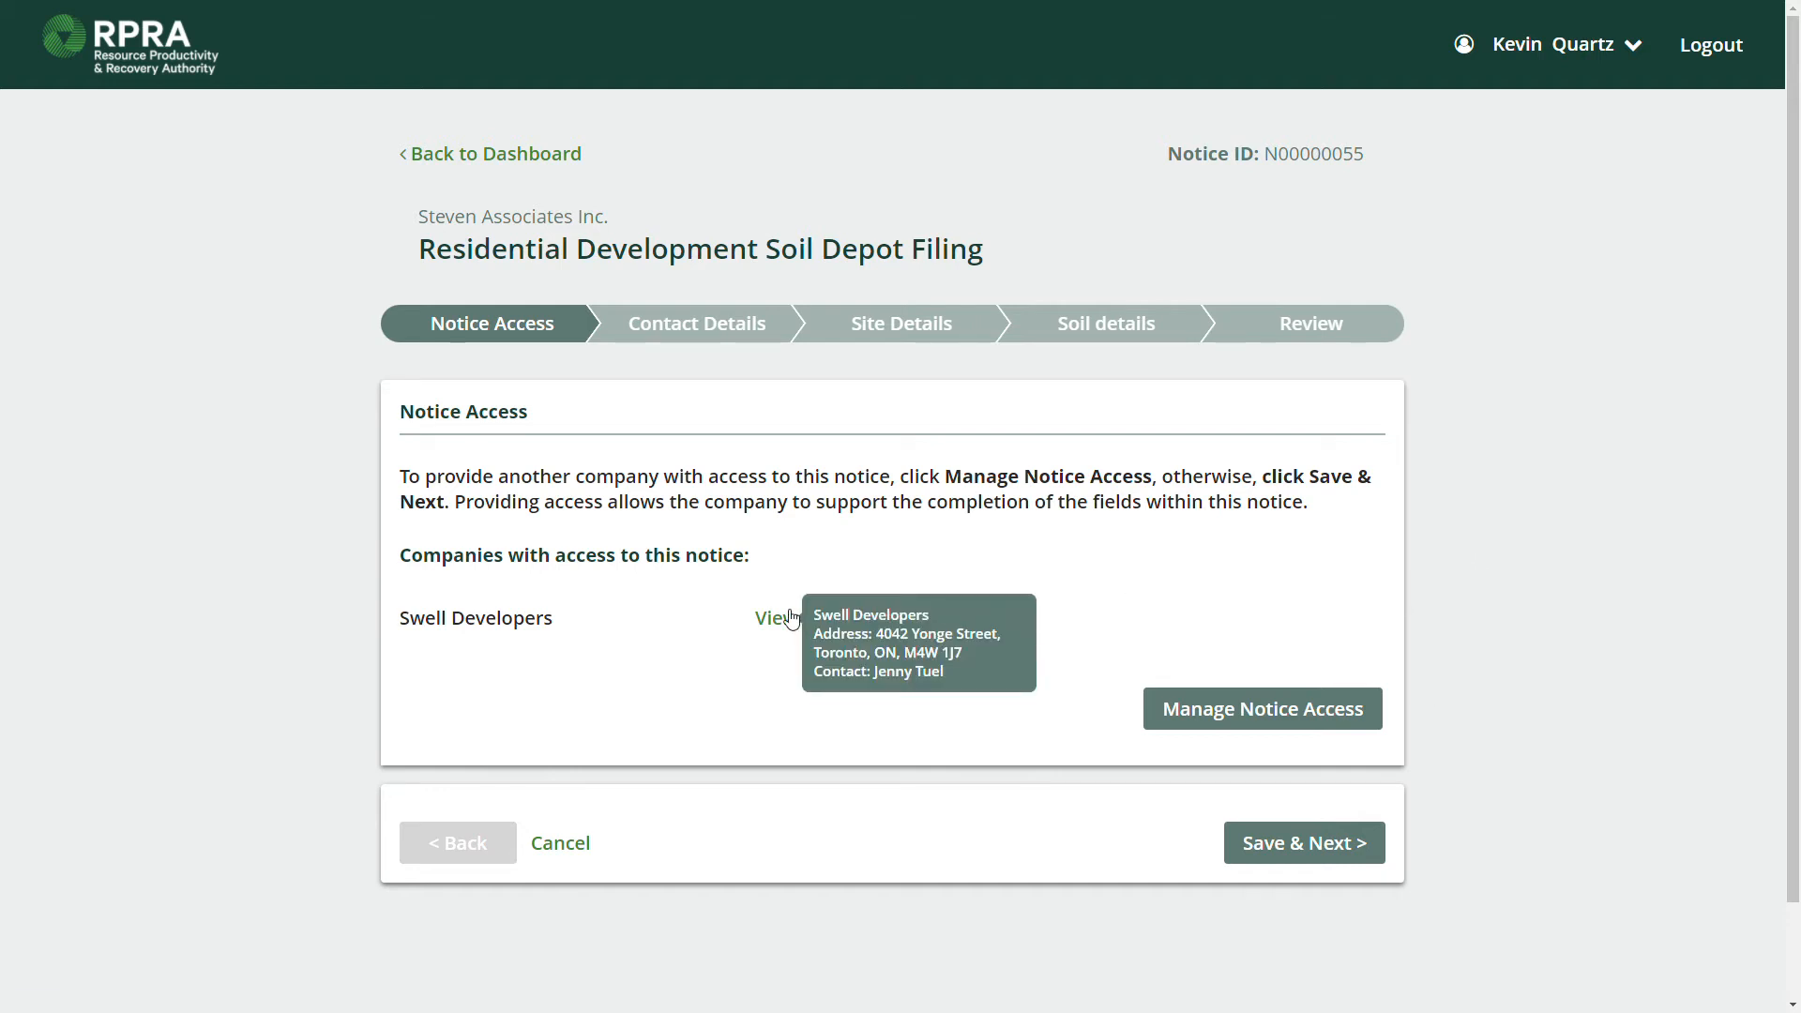
Check Swell Developers in the access list and reopen Manage Notice Access.
{"action": "mouse_move", "coordinate": [791, 617]}
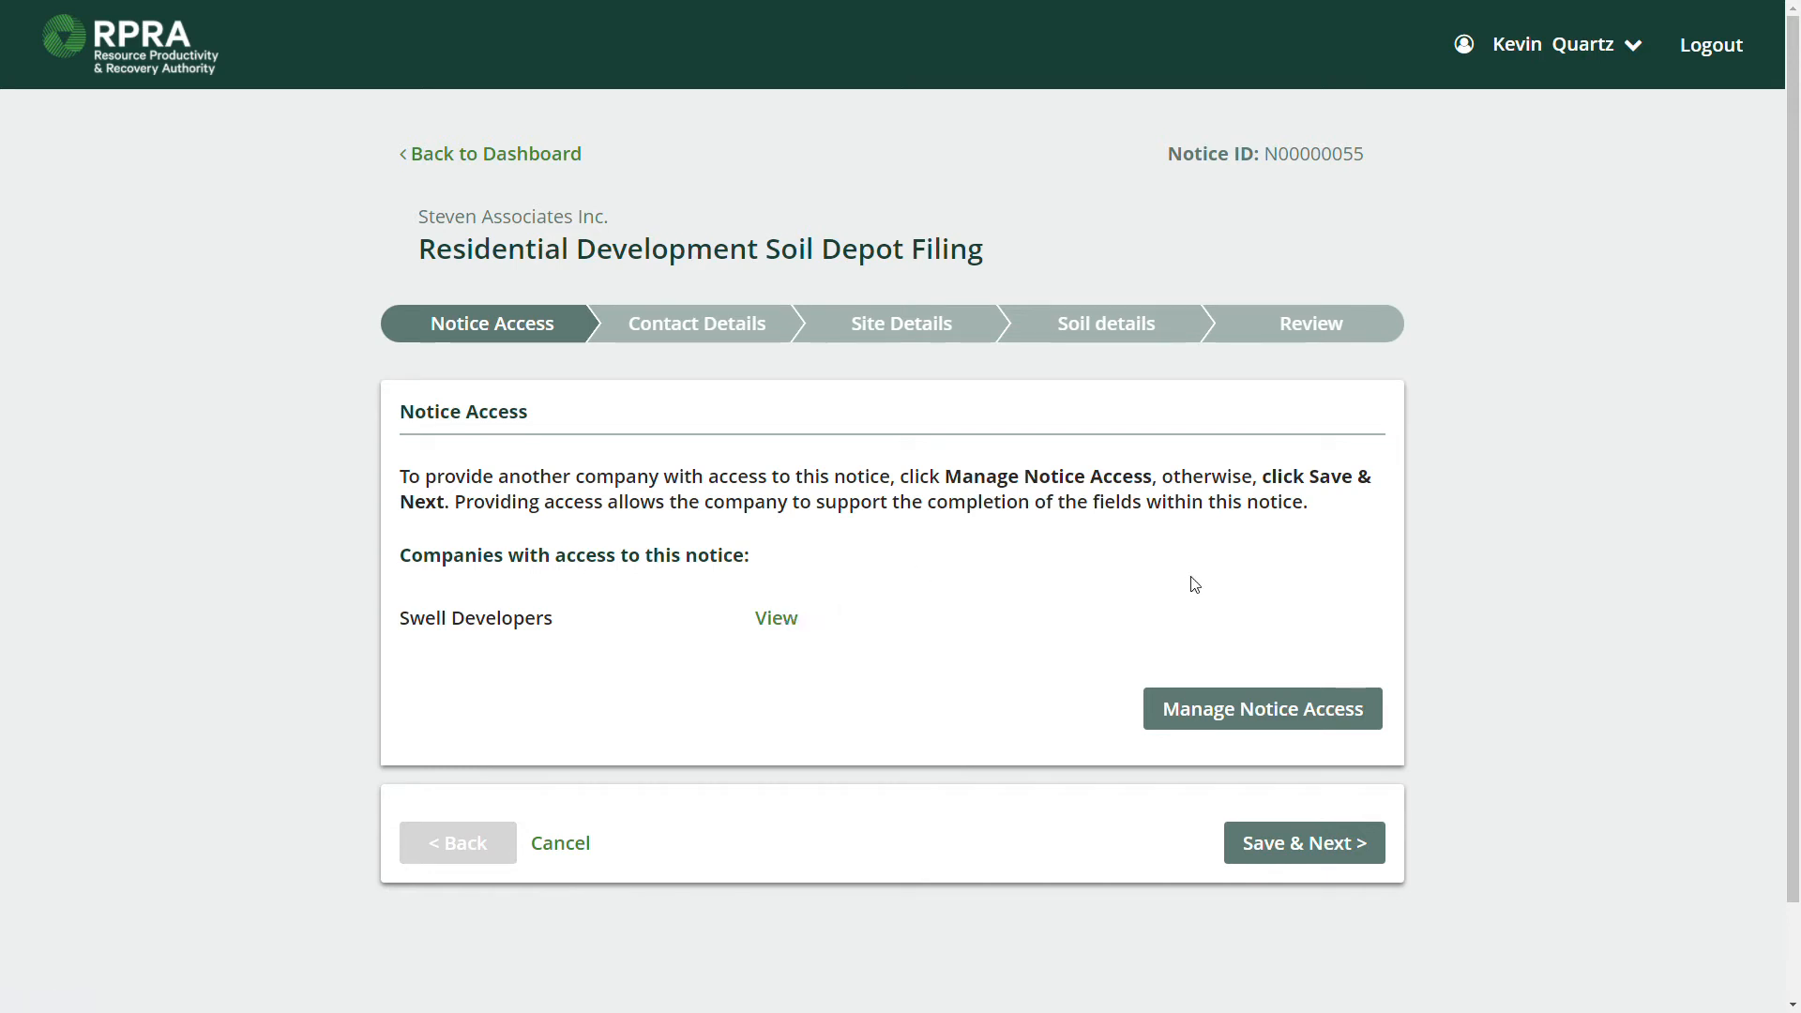
{"action": "left_click", "coordinate": [1300, 705]}
Untick filing access for Swell Developers, accept the acknowledgement, save, then Save & Next.
{"action": "left_click", "coordinate": [1279, 477]}
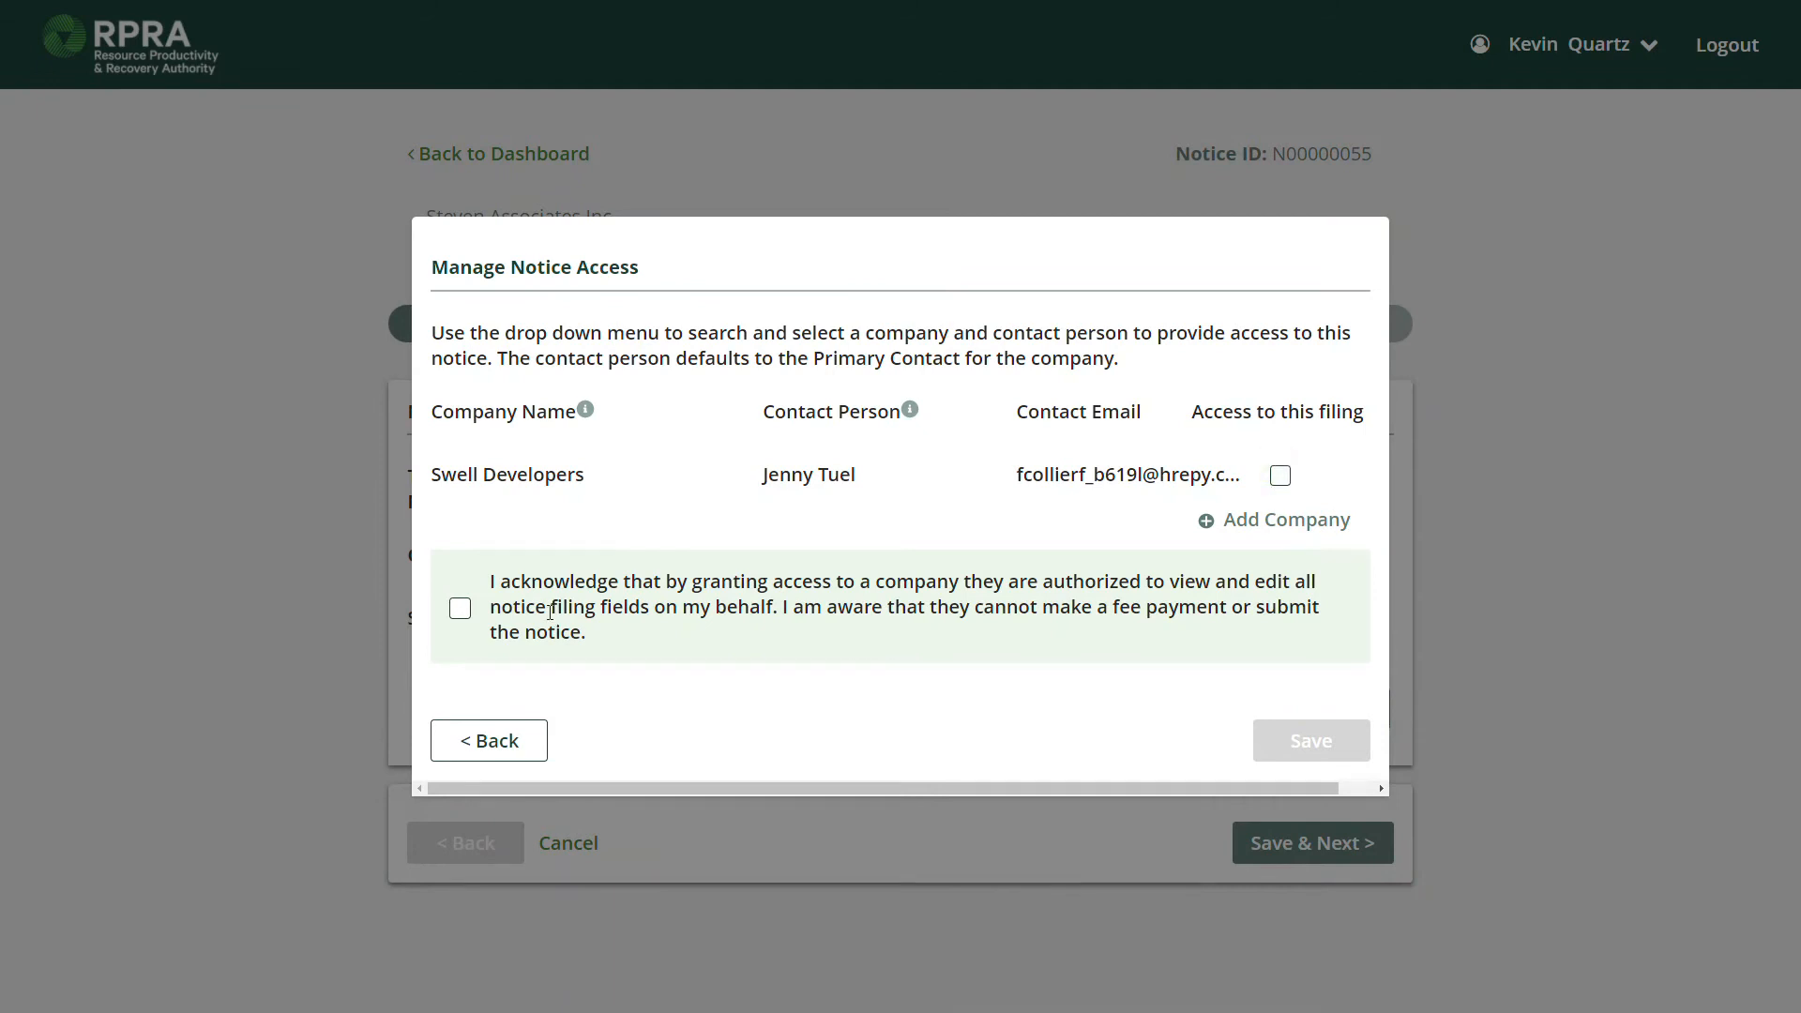
{"action": "left_click", "coordinate": [460, 608]}
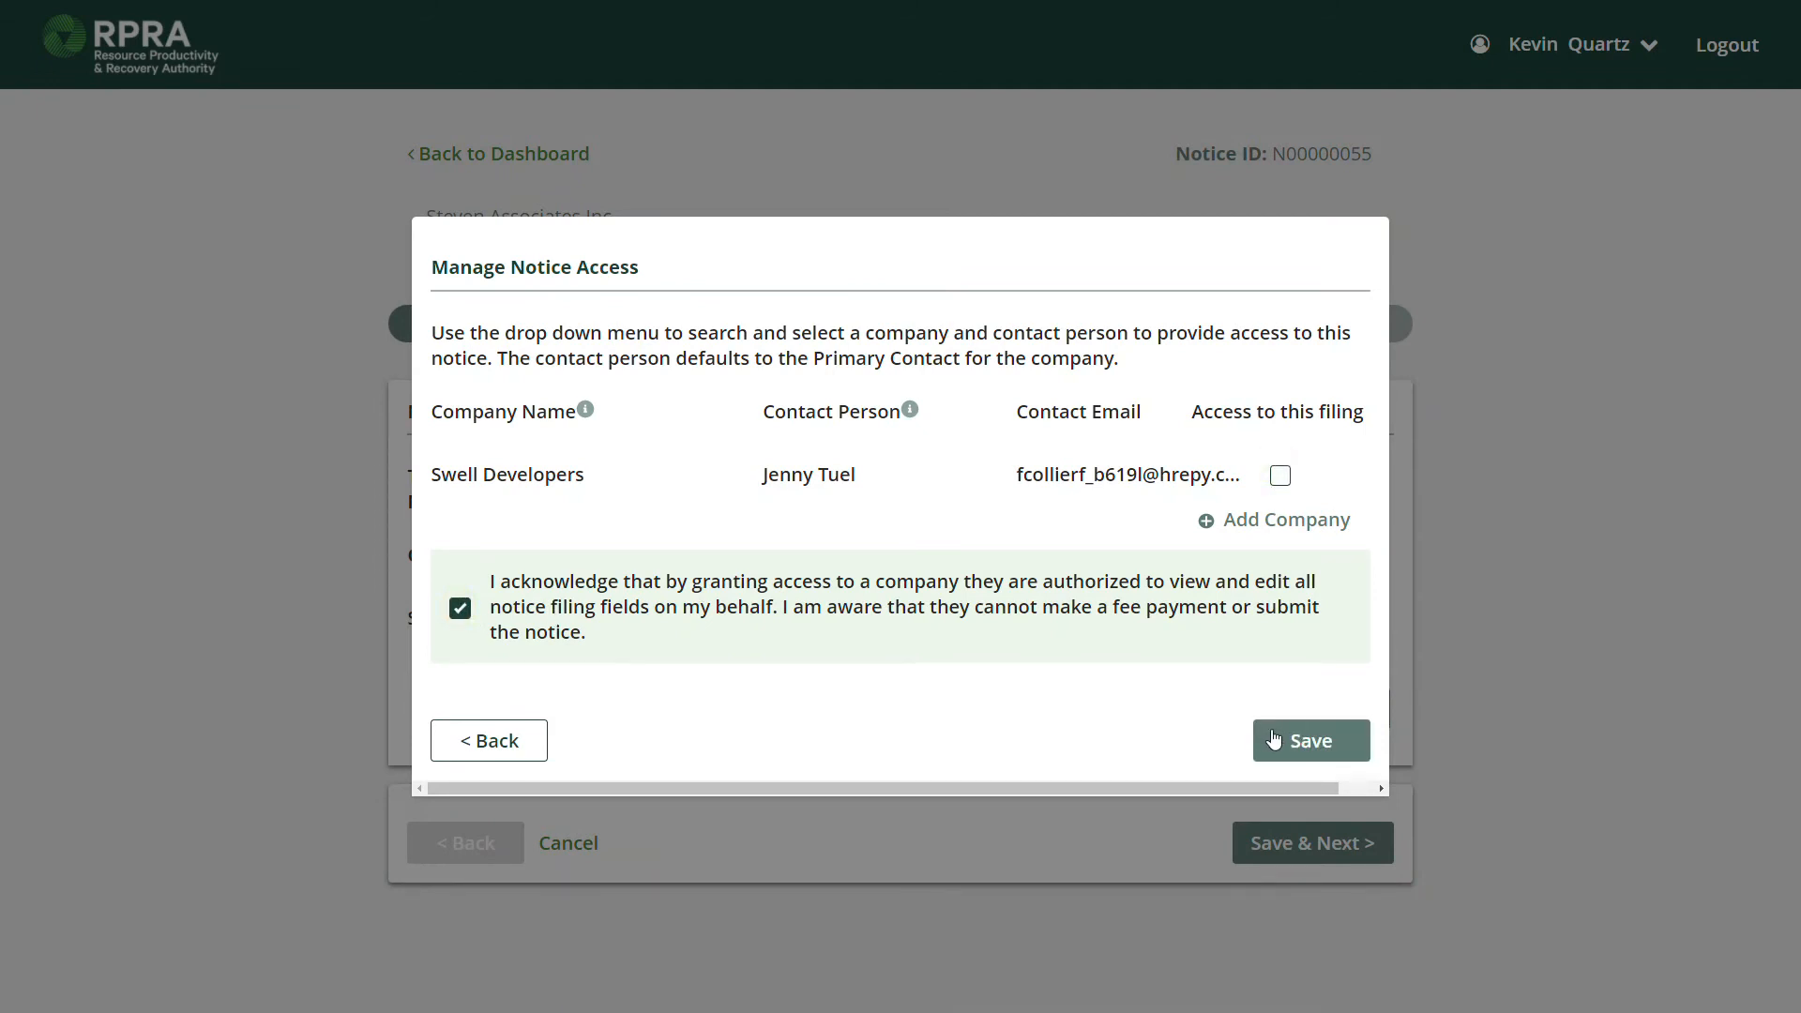
{"action": "left_click", "coordinate": [518, 748]}
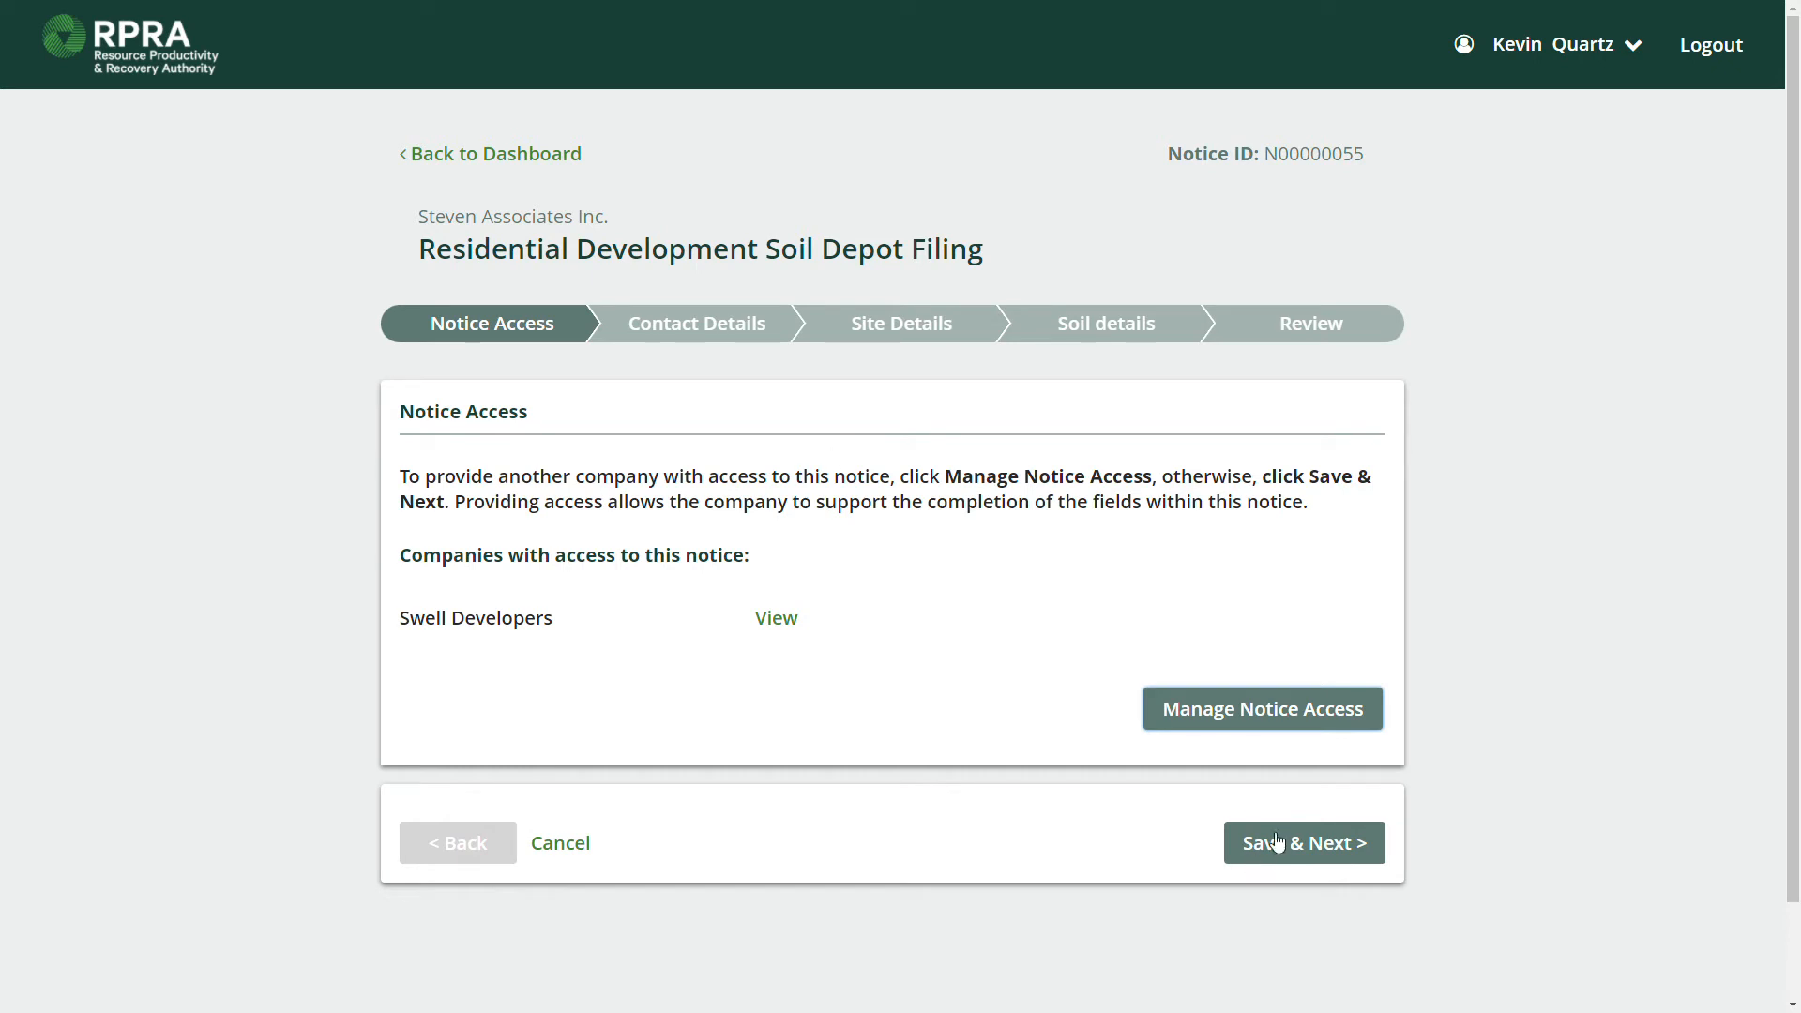
{"action": "left_click", "coordinate": [1305, 844]}
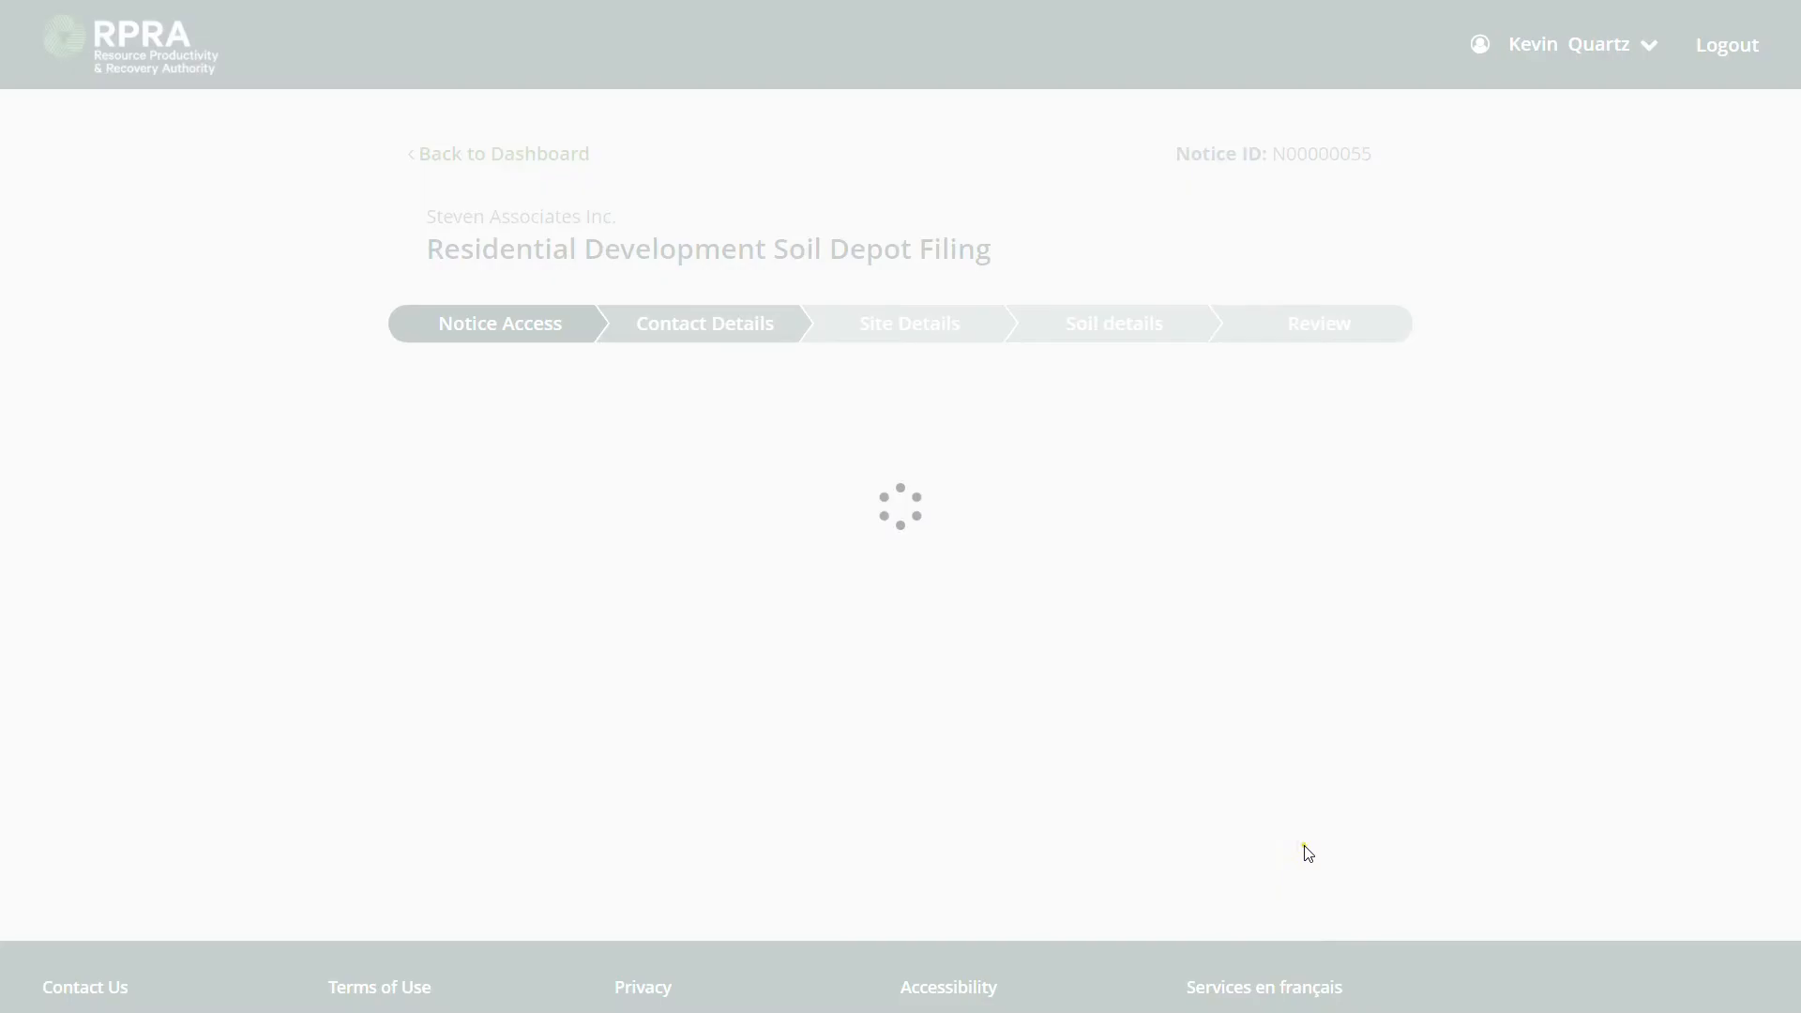
Submit the empty Contact Information of Owner form to flag all owner fields as required.
{"action": "scroll", "coordinate": [1058, 563], "scroll_direction": "down", "scroll_amount": 1}
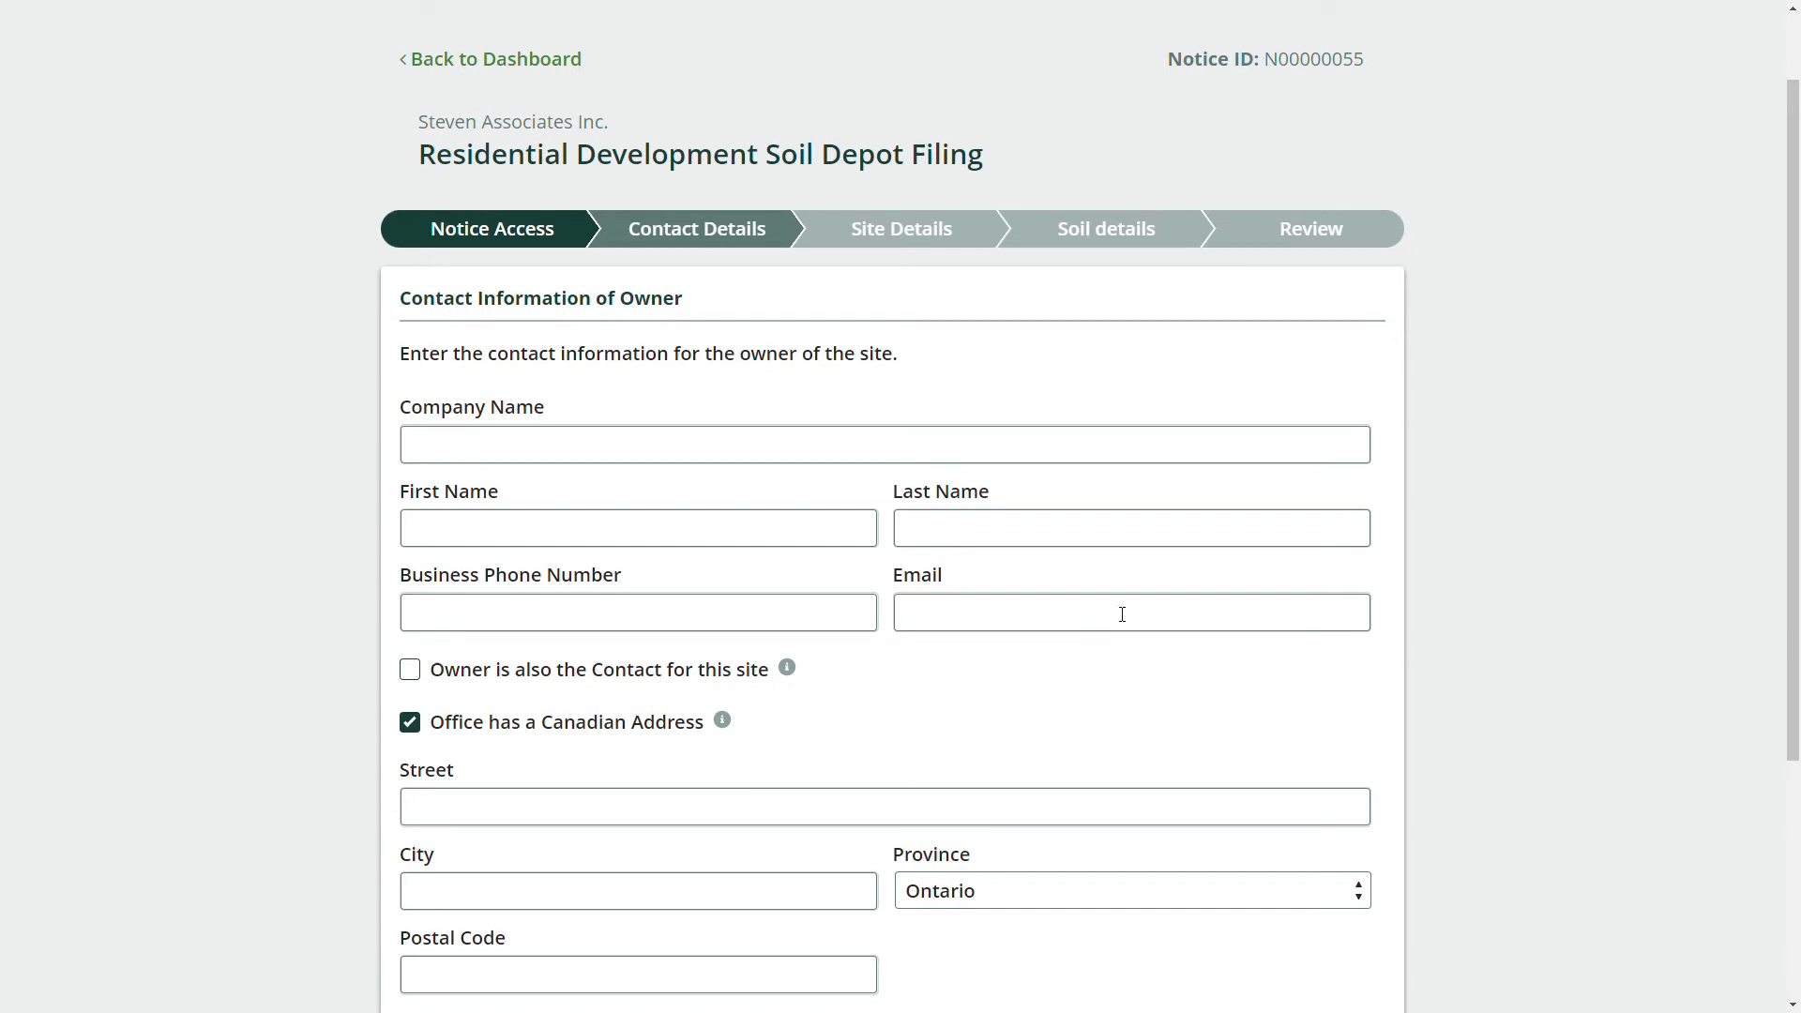
{"action": "scroll", "coordinate": [1122, 615], "scroll_direction": "down", "scroll_amount": 1}
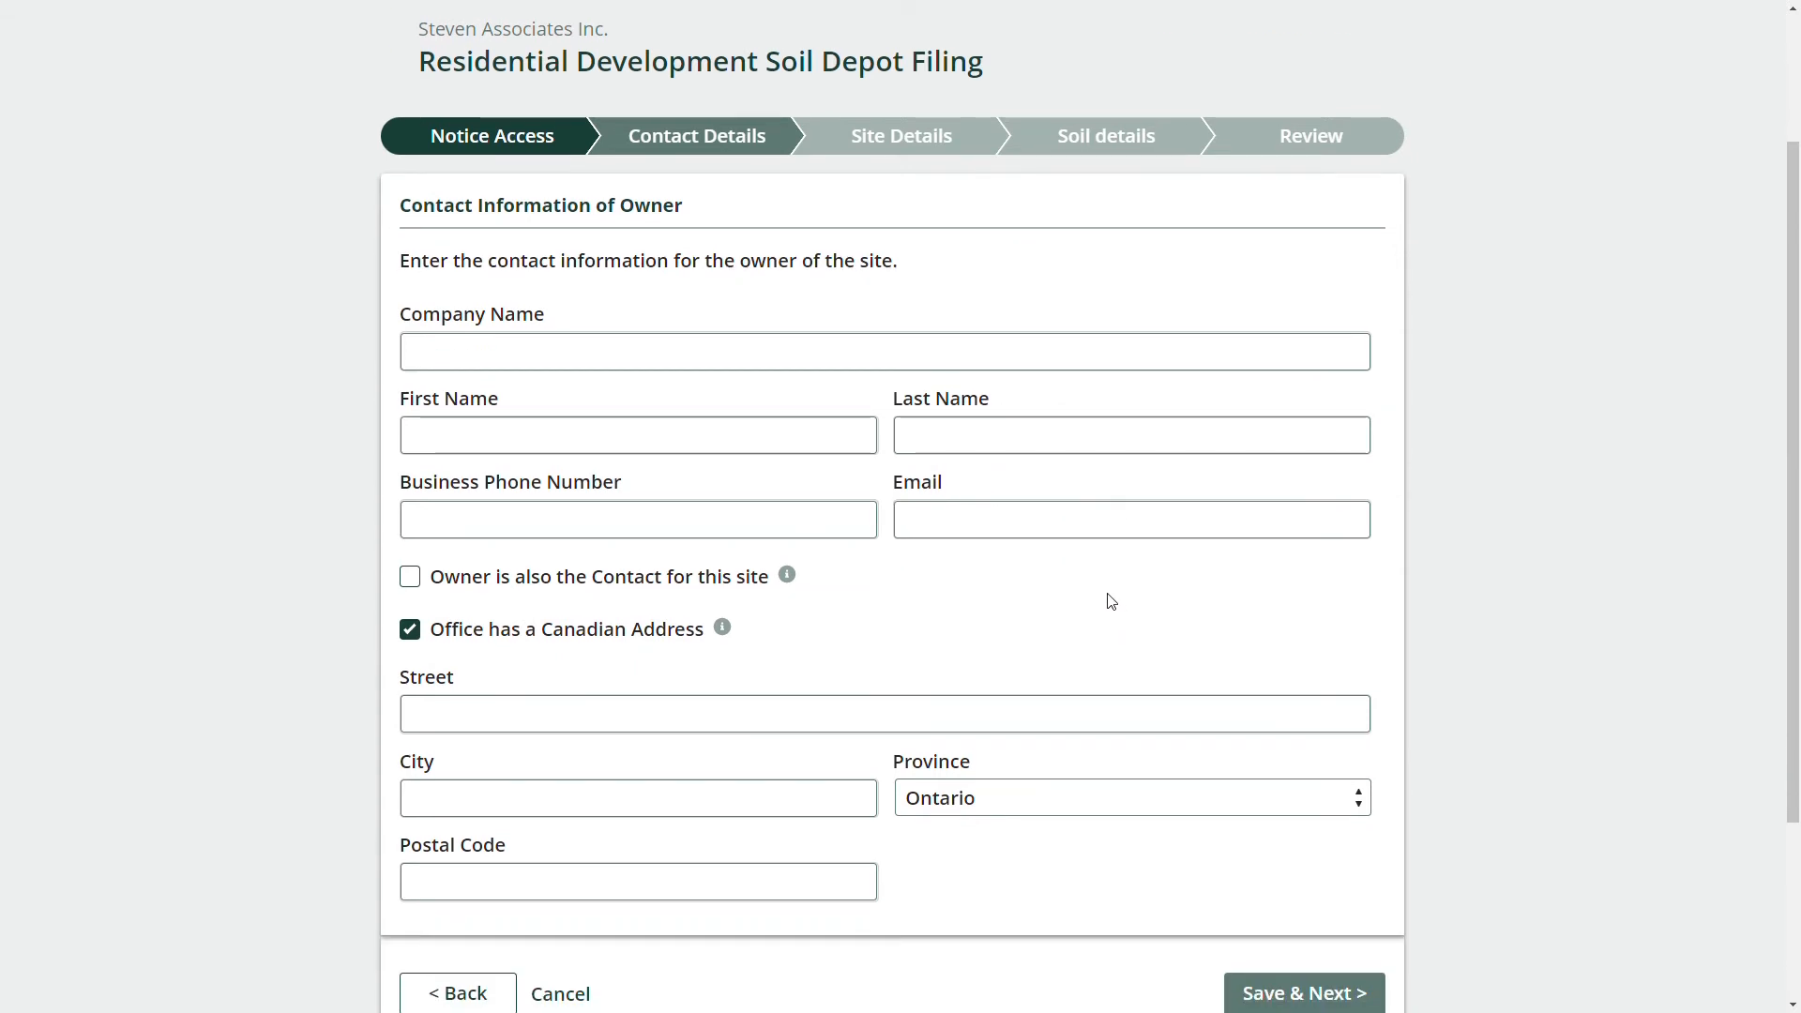
{"action": "scroll", "coordinate": [1115, 607], "scroll_direction": "down", "scroll_amount": 1}
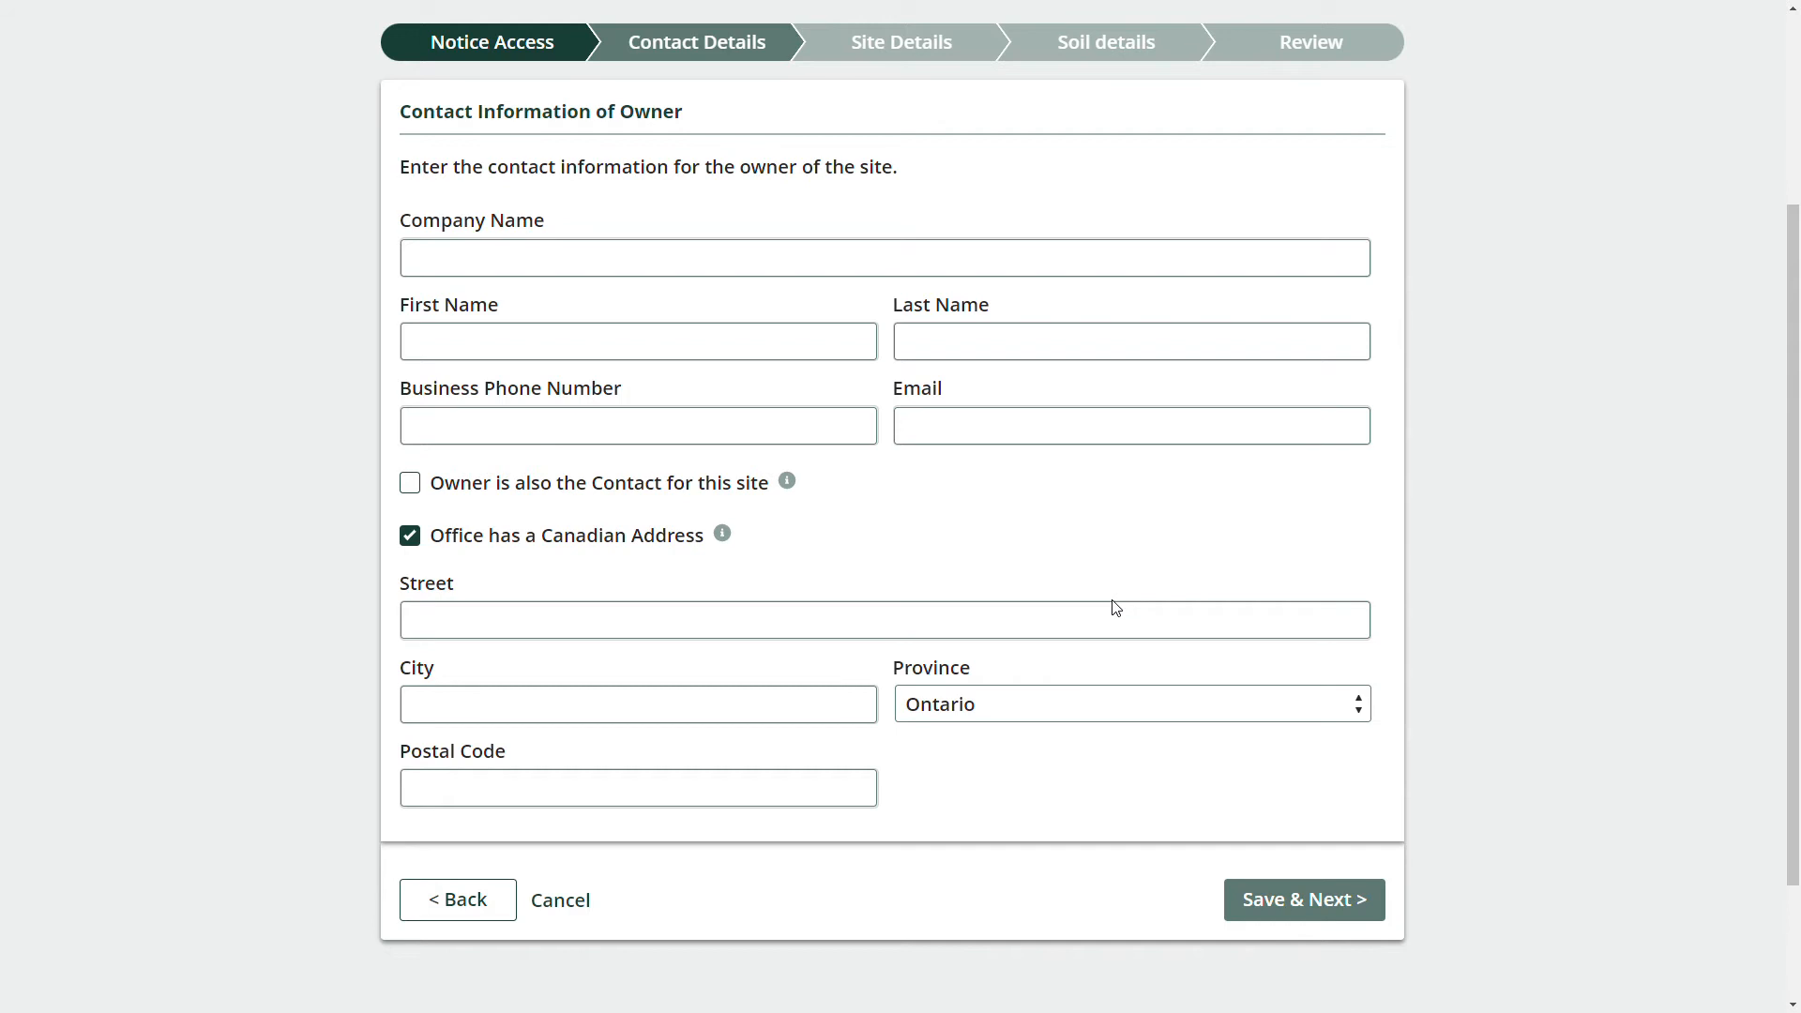
{"action": "scroll", "coordinate": [1088, 624], "scroll_direction": "down", "scroll_amount": 1}
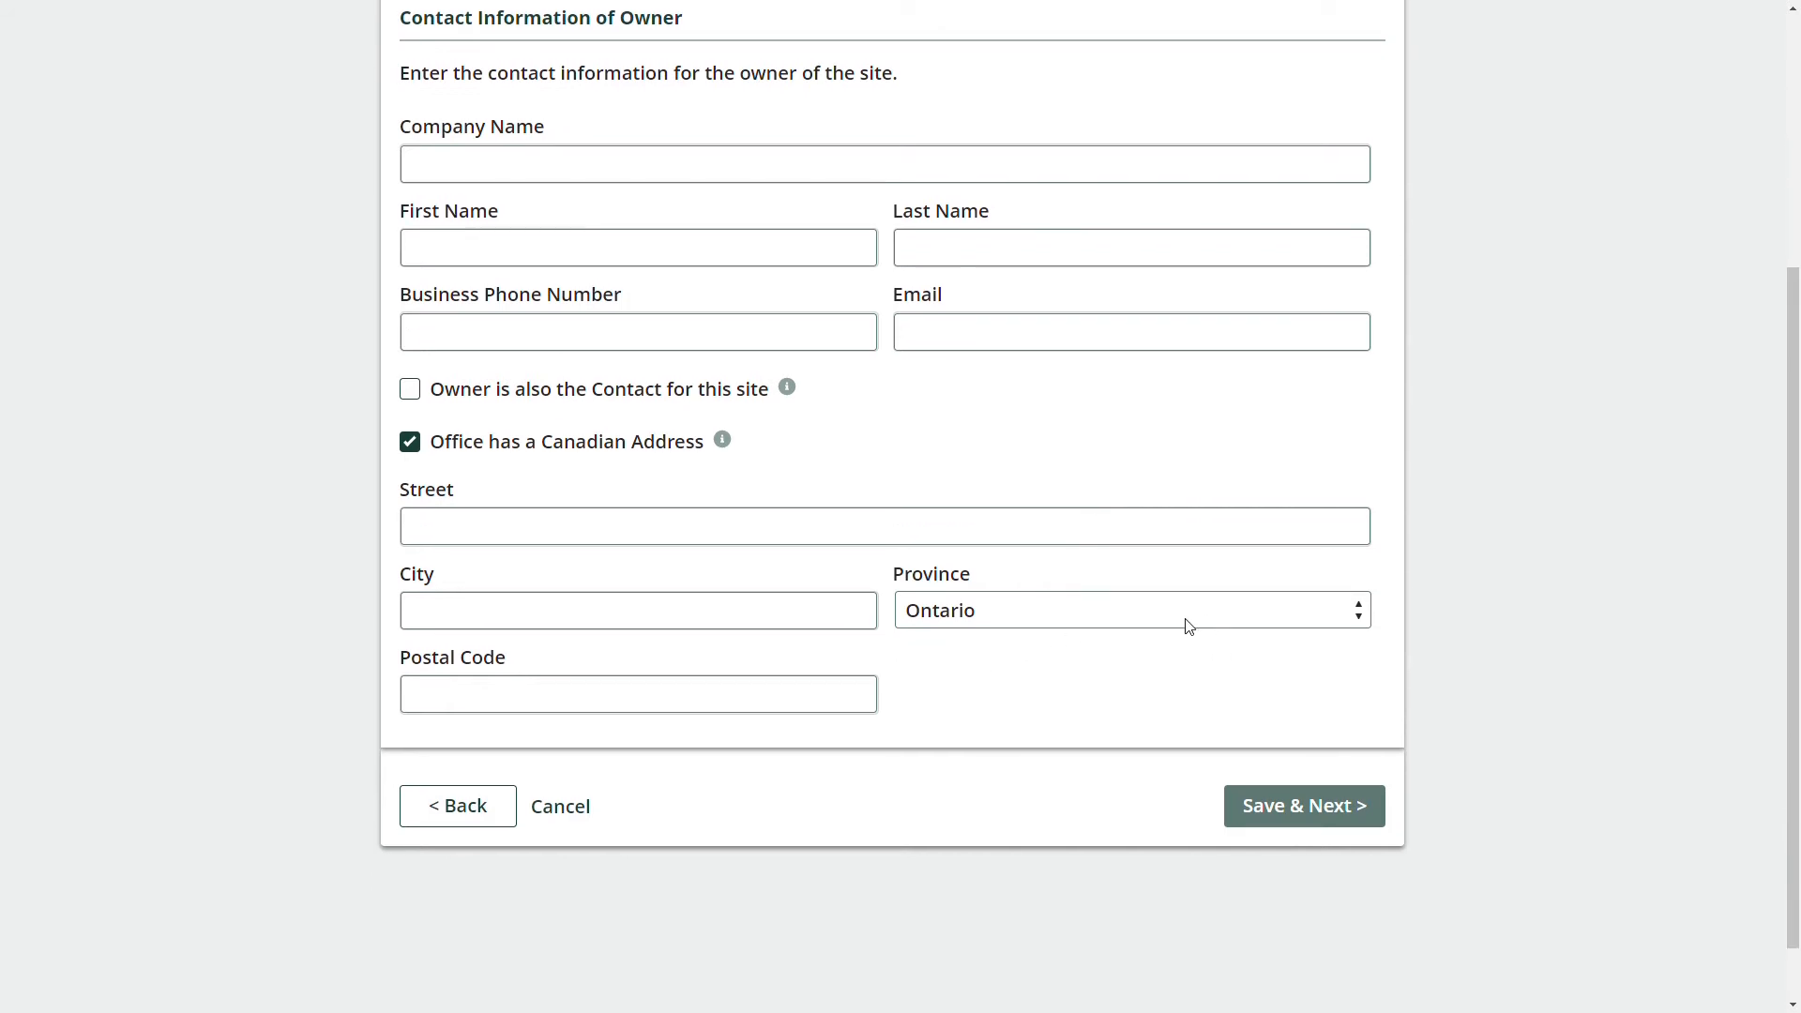
{"action": "left_click", "coordinate": [1290, 816]}
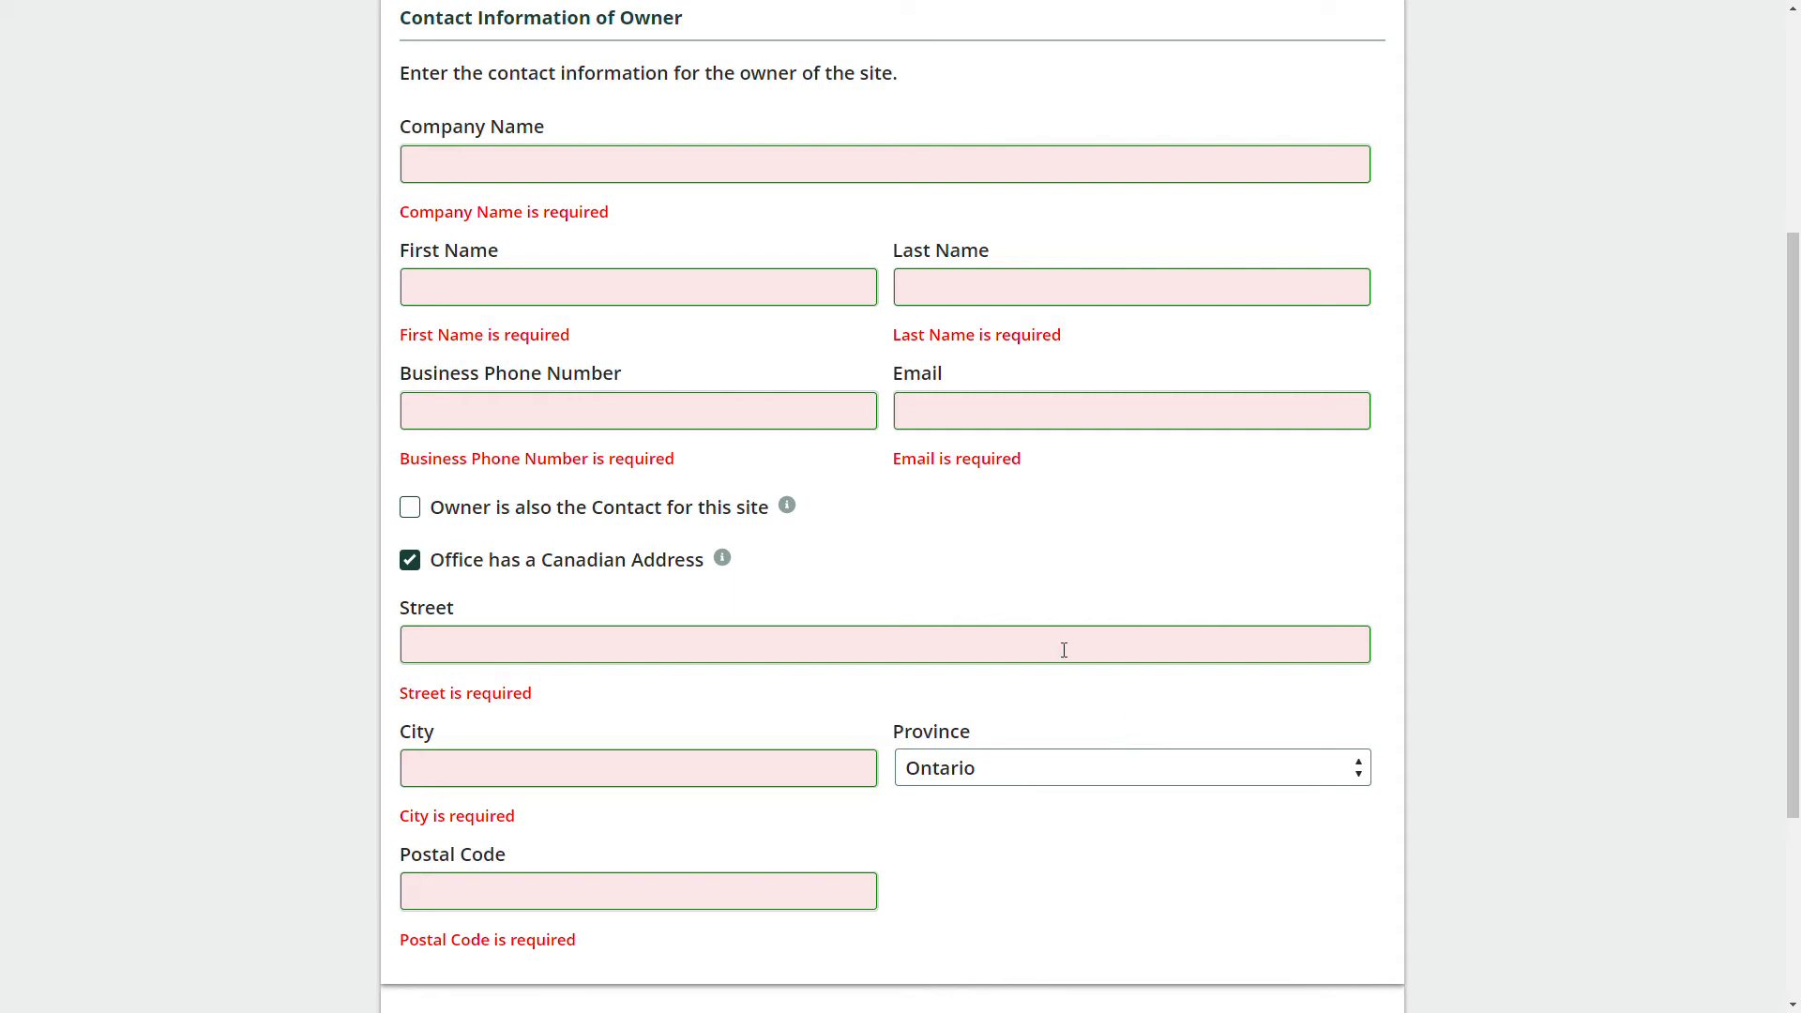
{"action": "scroll", "coordinate": [953, 571], "scroll_direction": "up", "scroll_amount": 1}
Enter owner company Residential Inc with the owner's first and last name, business phone and e-mail.
{"action": "left_click", "coordinate": [473, 256]}
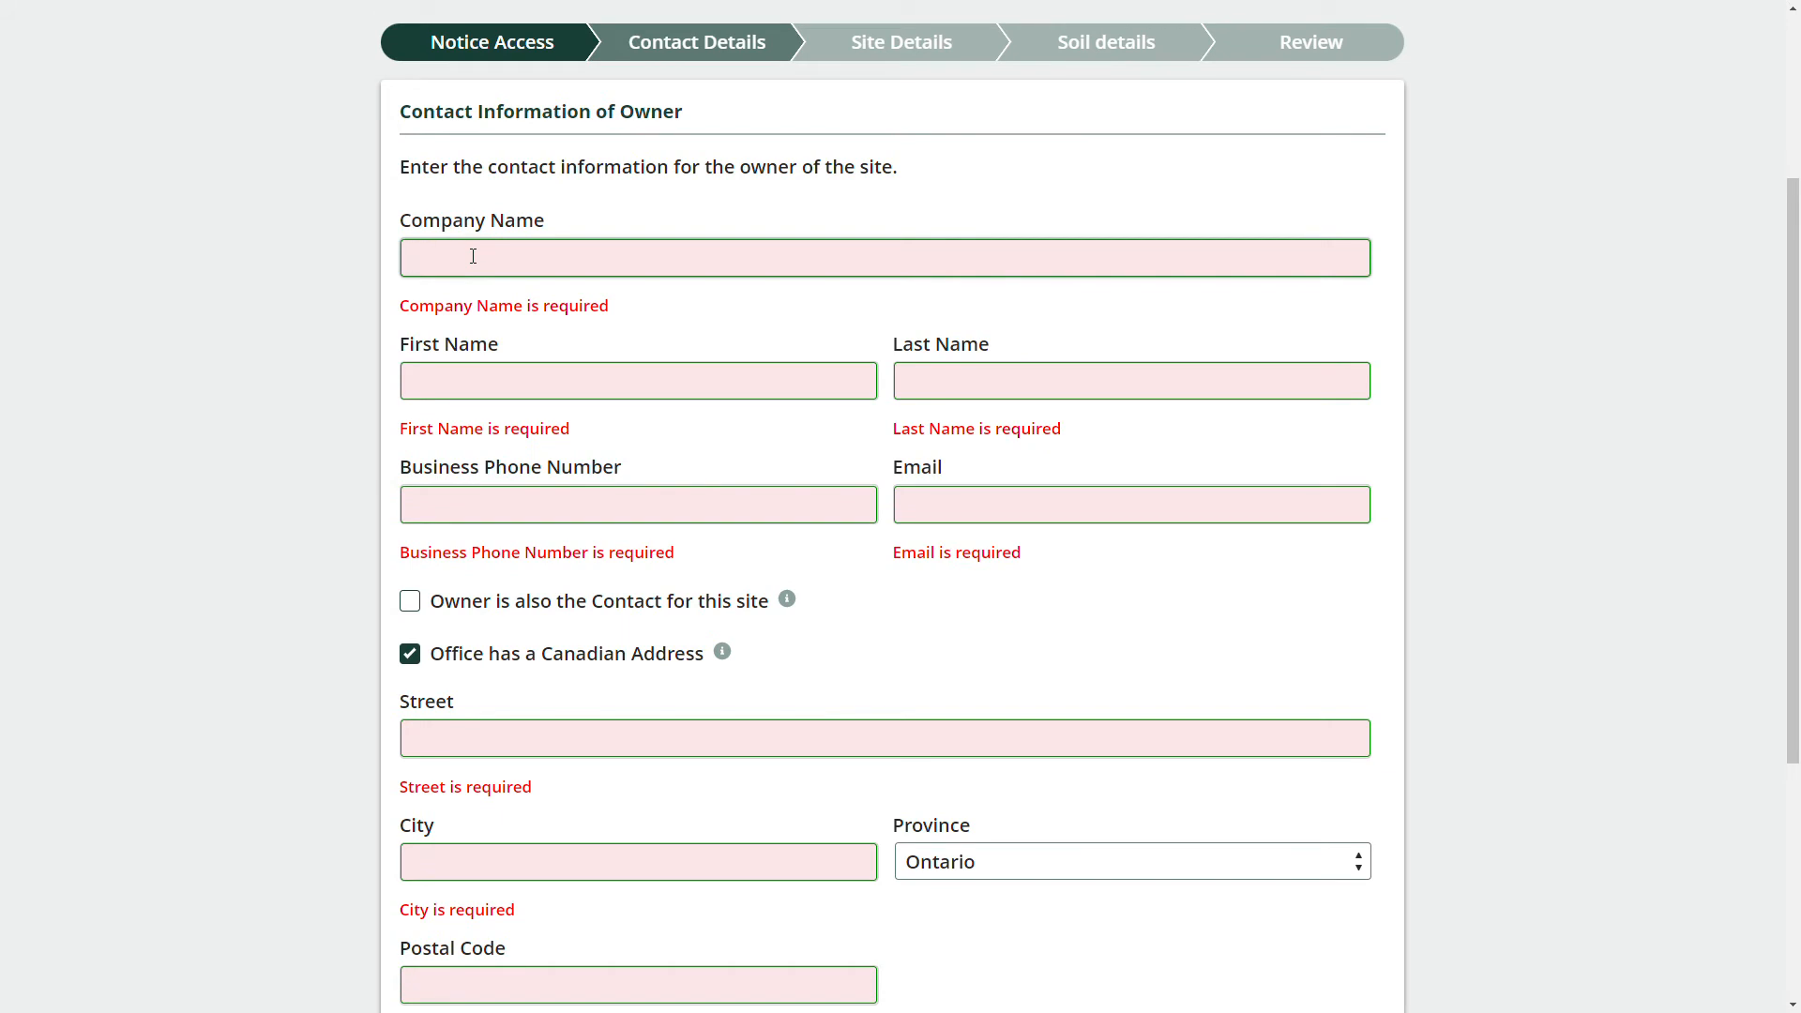
{"action": "type", "text": "Residential Inc"}
{"action": "key", "text": "Tab"}
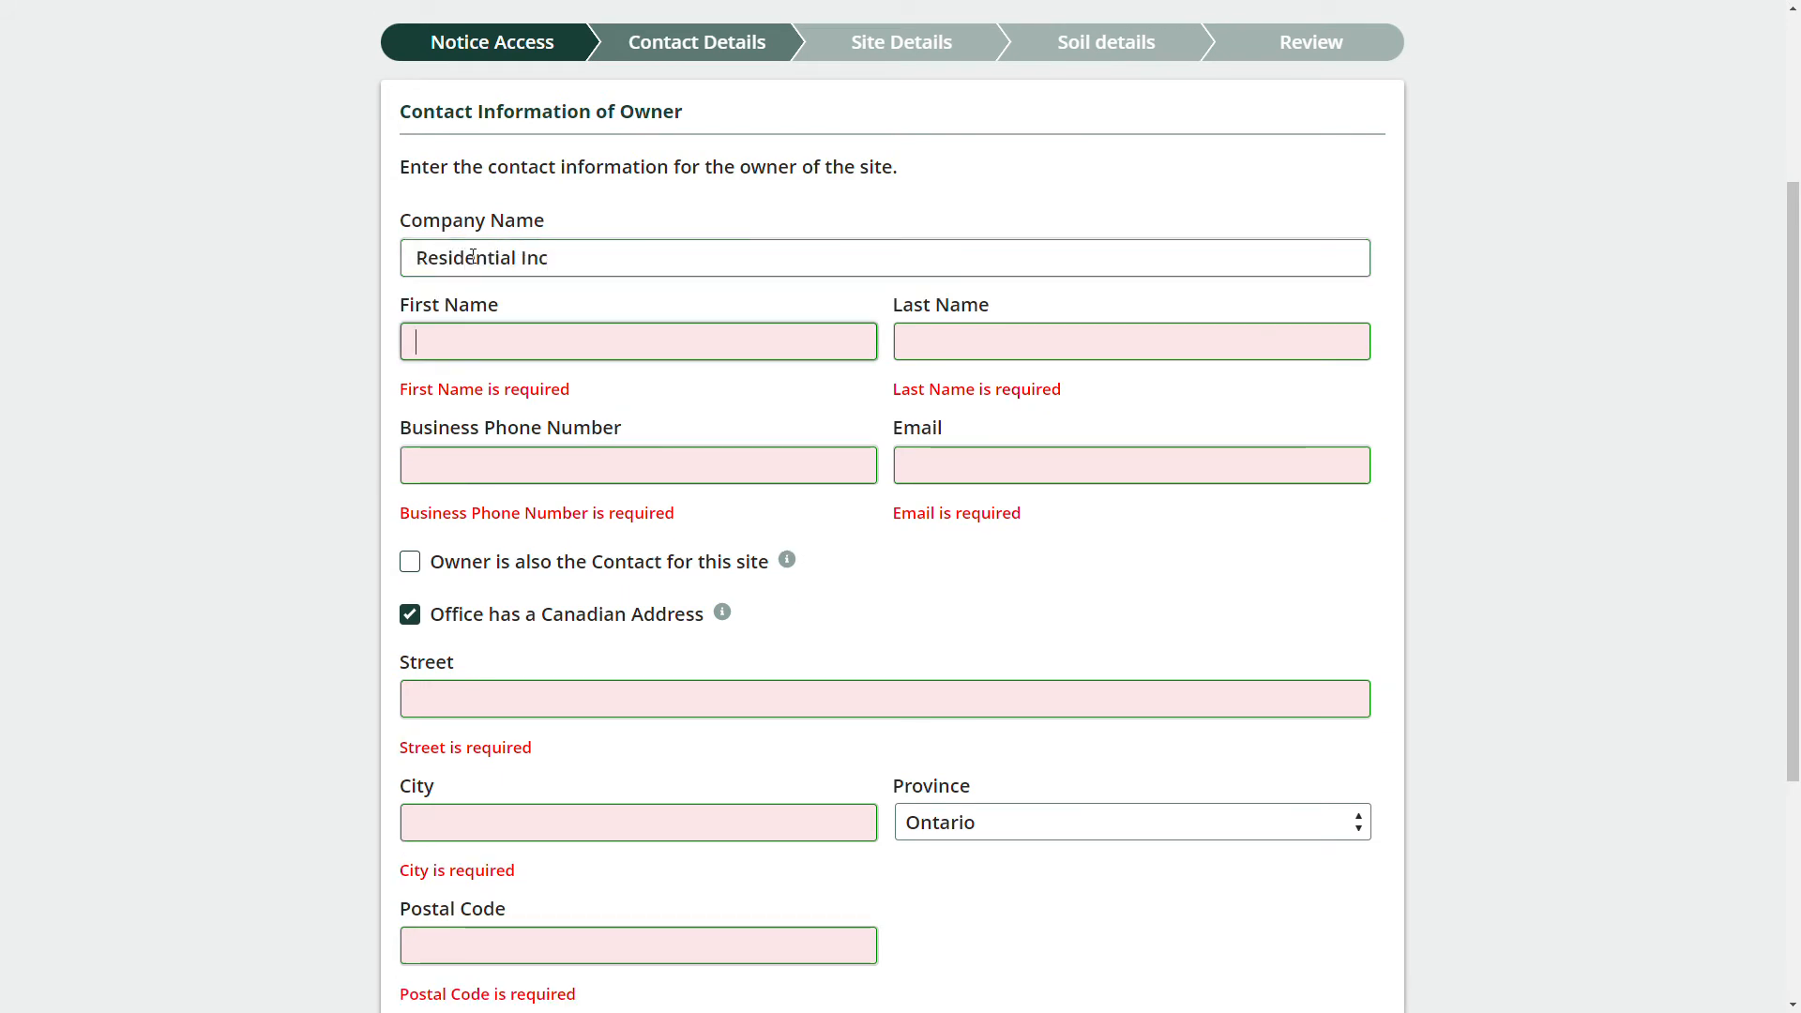
{"action": "key", "text": "Tab"}
{"action": "key", "text": "Tab"}
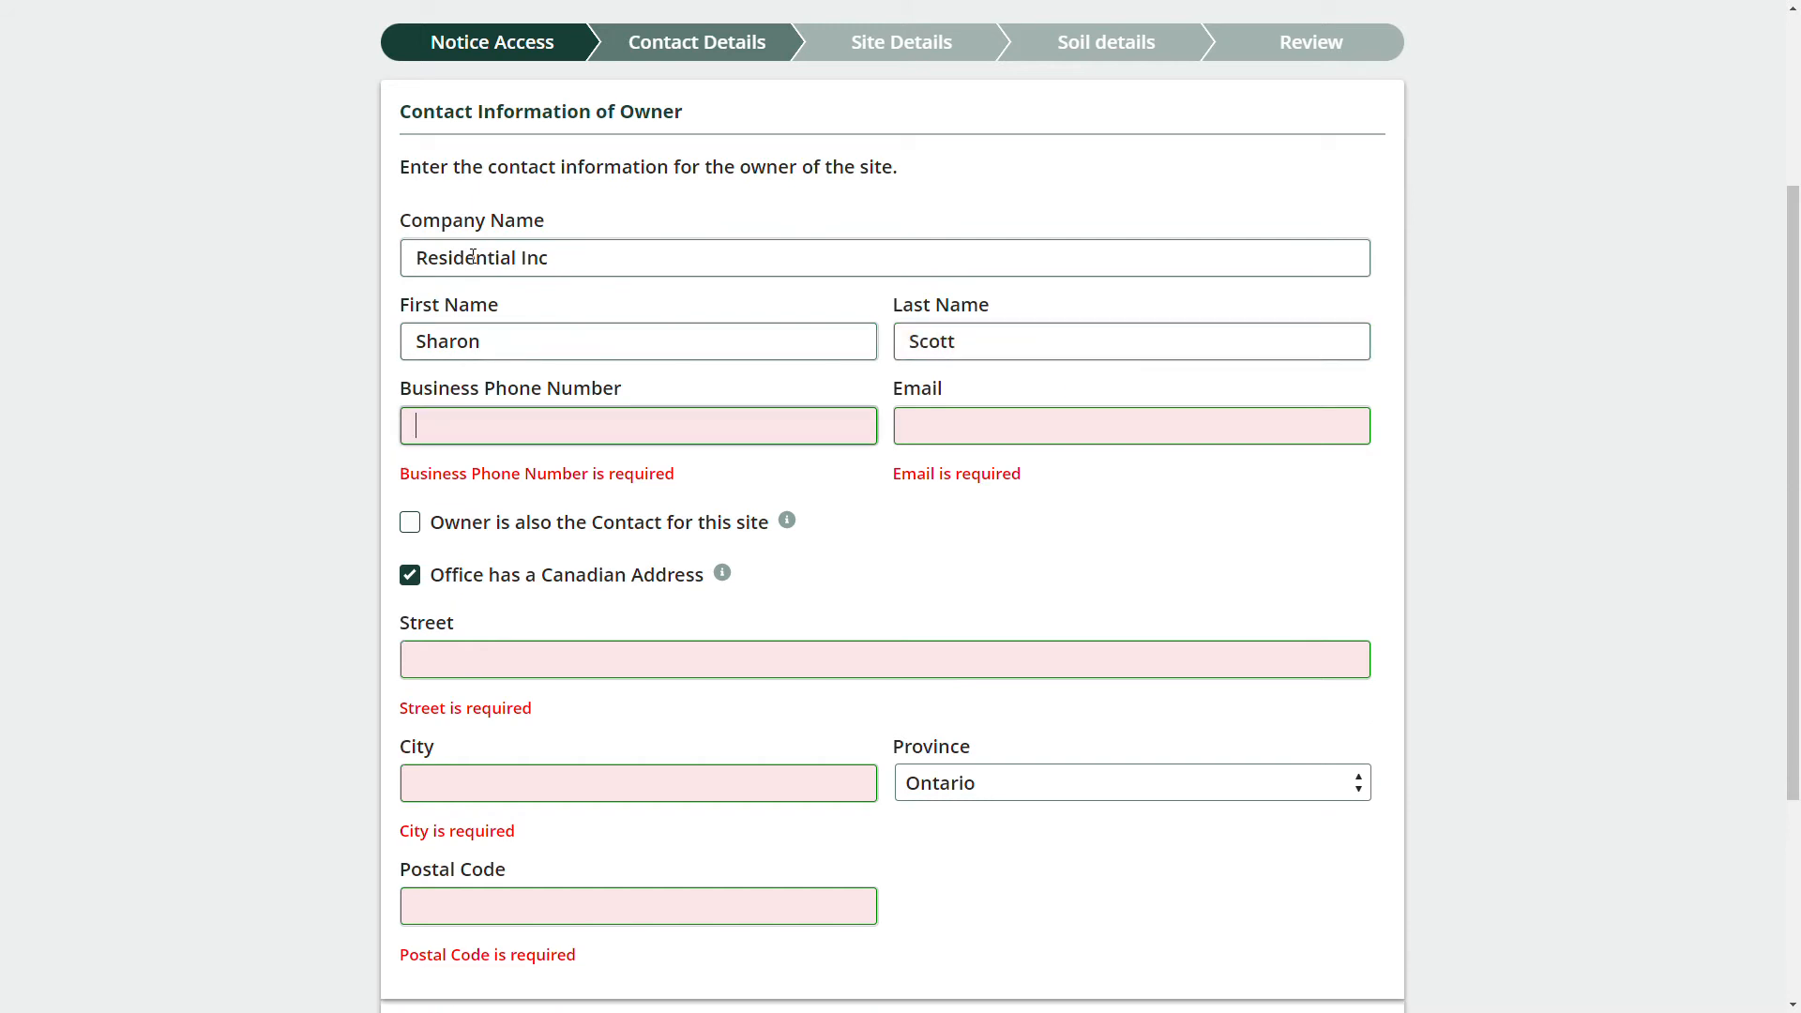
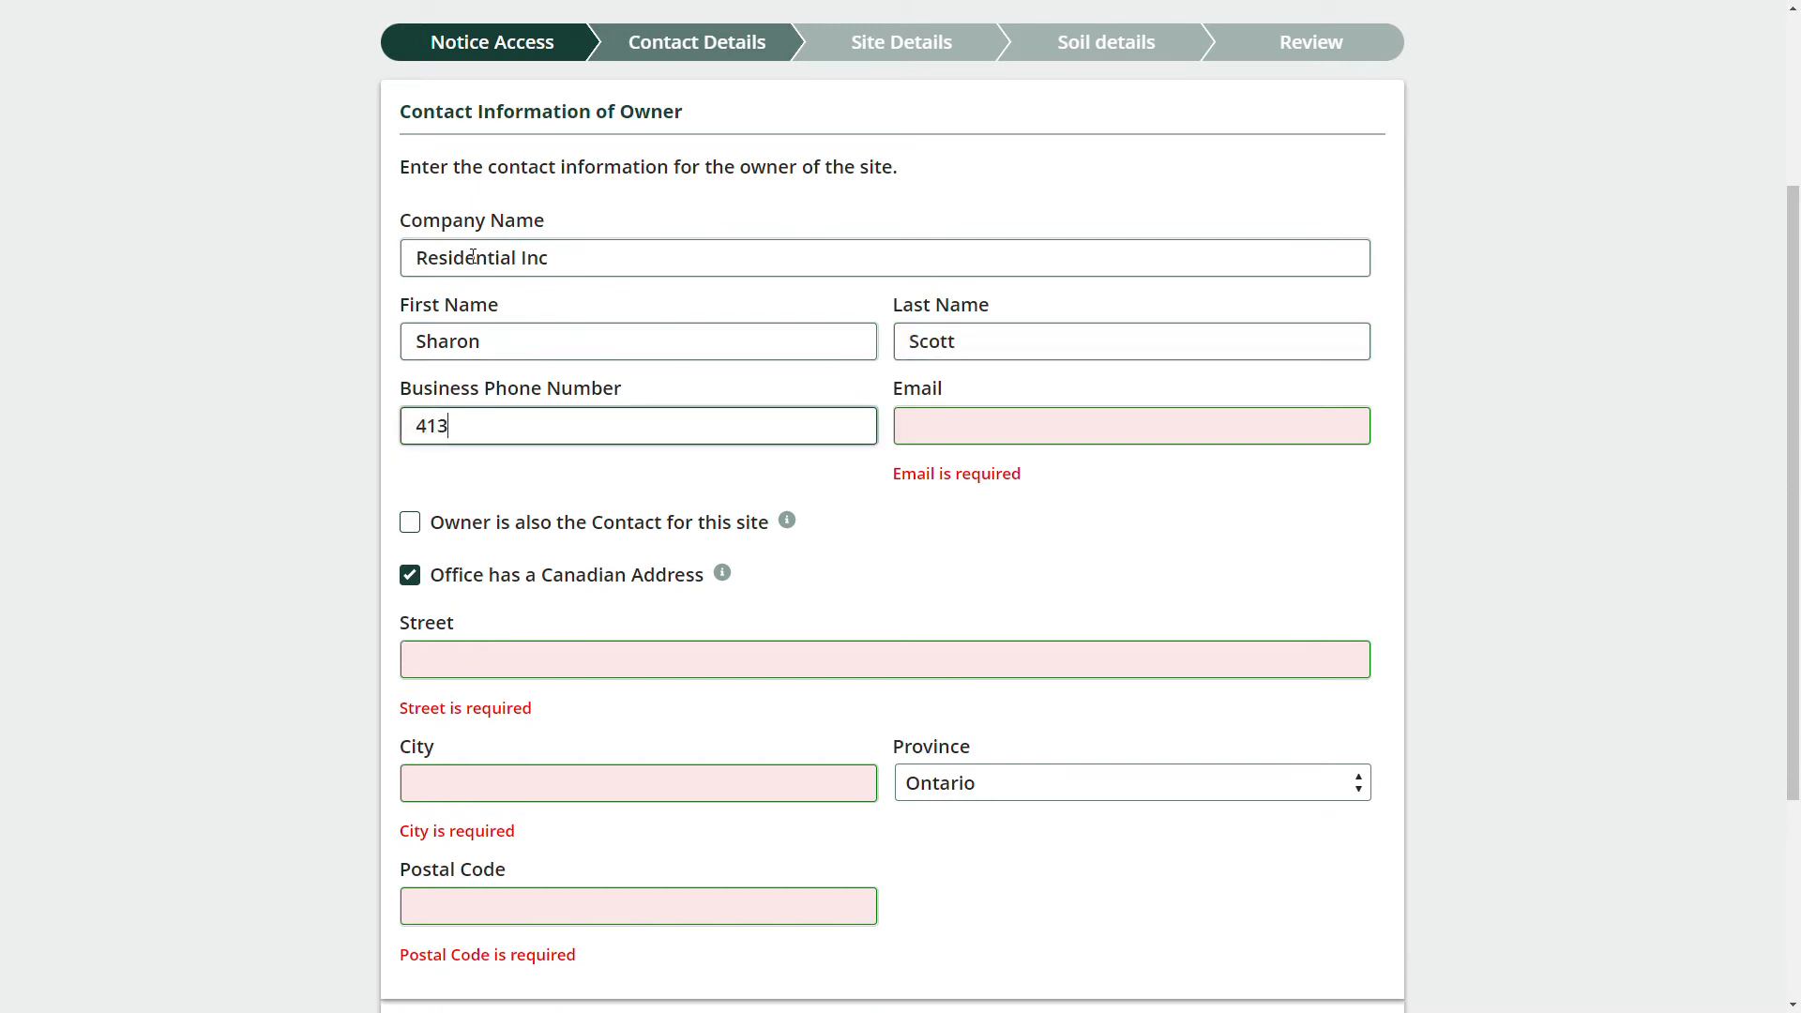
{"action": "key", "text": "Tab"}
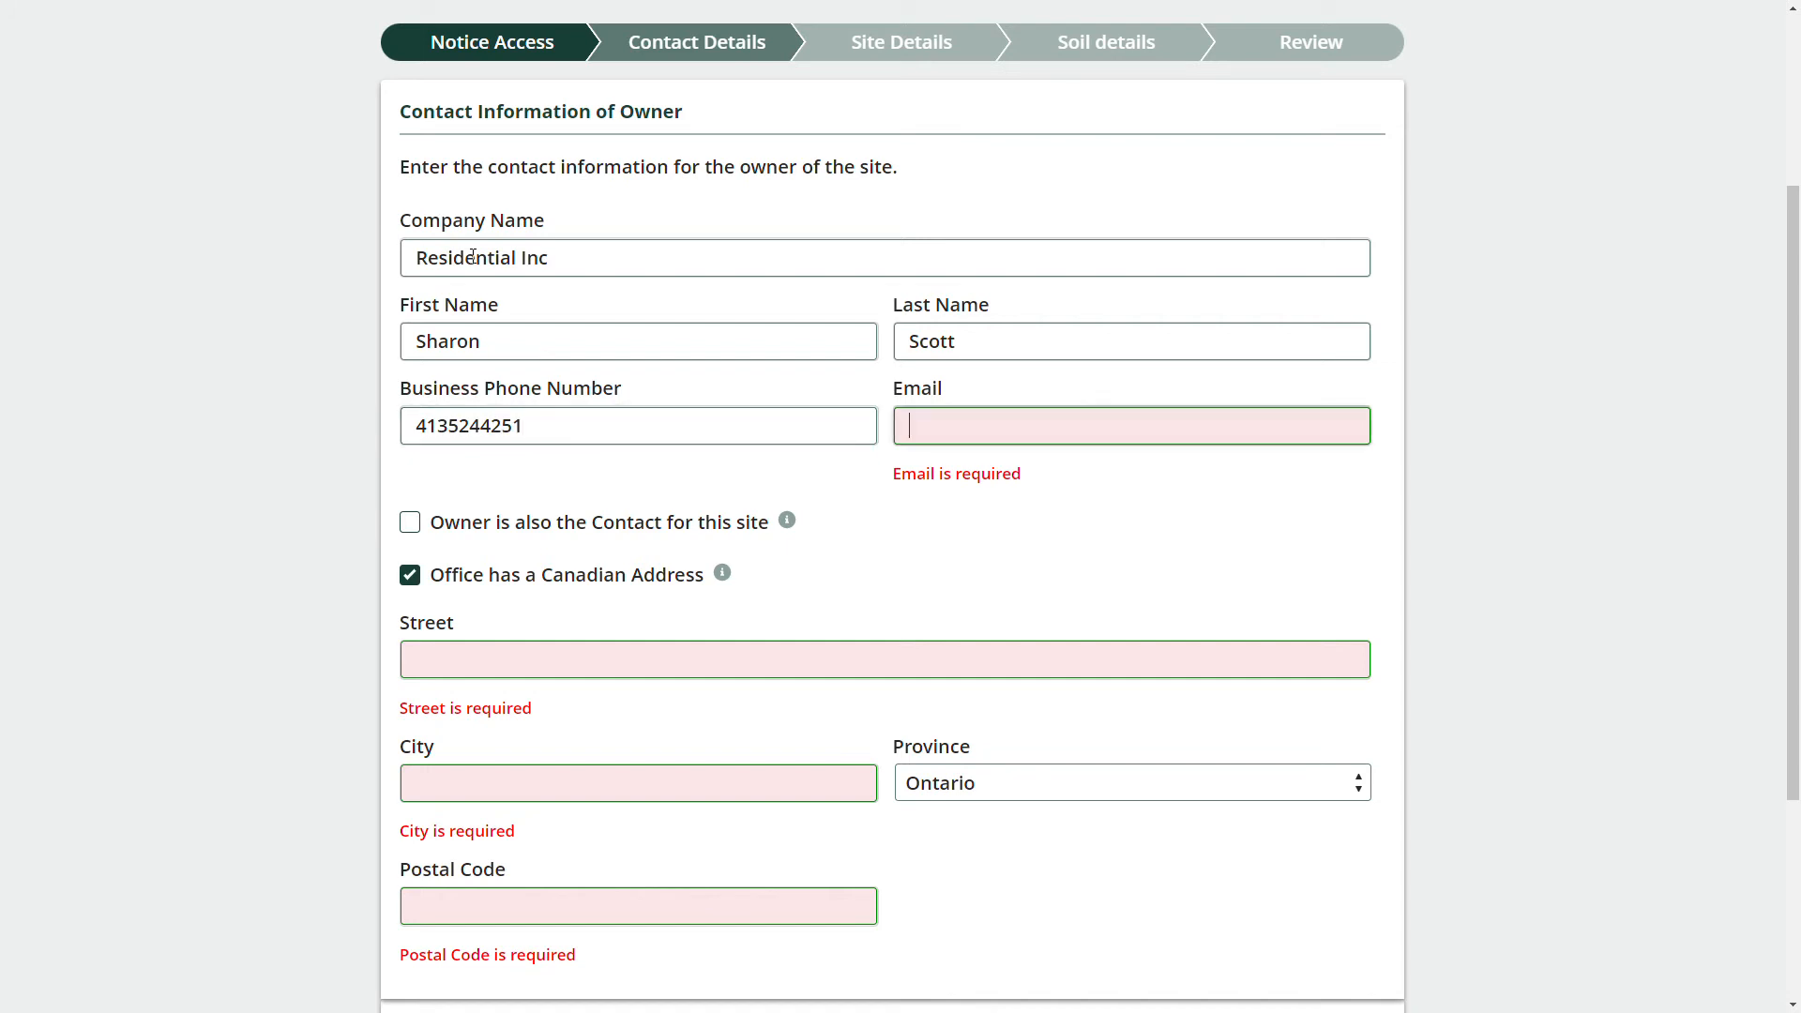
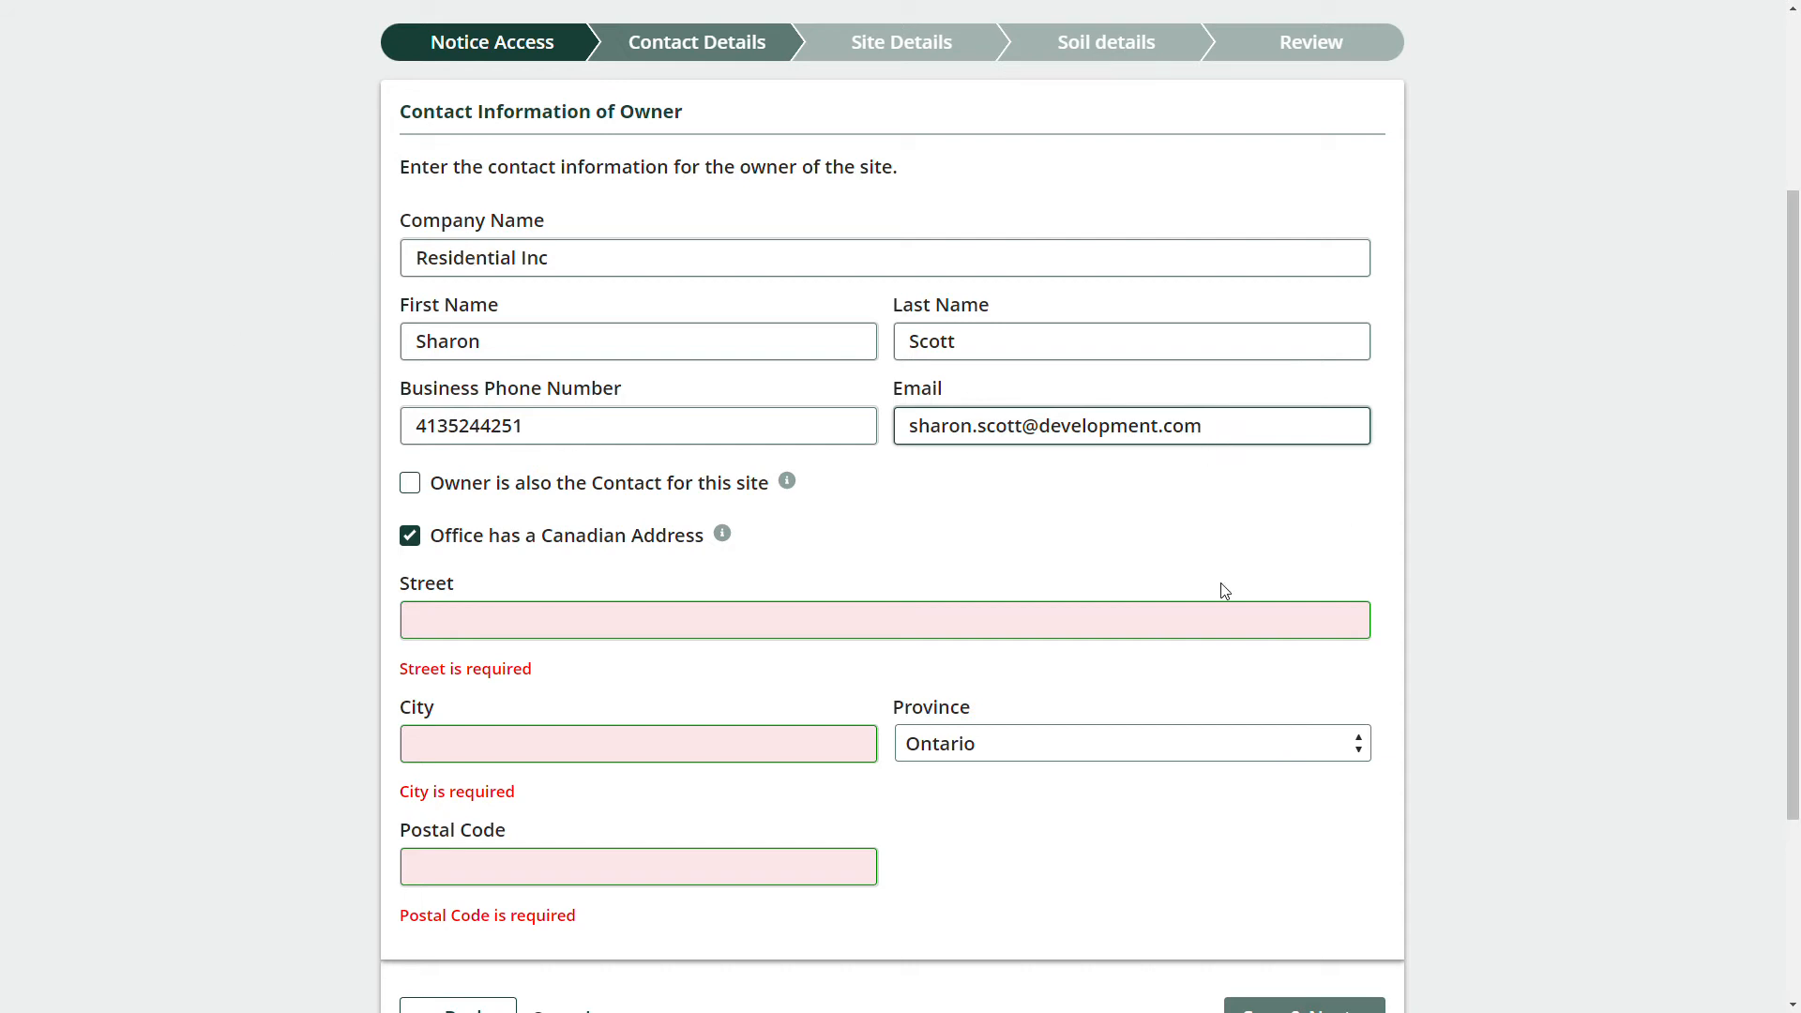
Mark the owner as not the site contact and enter the owner's office street, city and postal code.
{"action": "triple_click", "coordinate": [610, 488]}
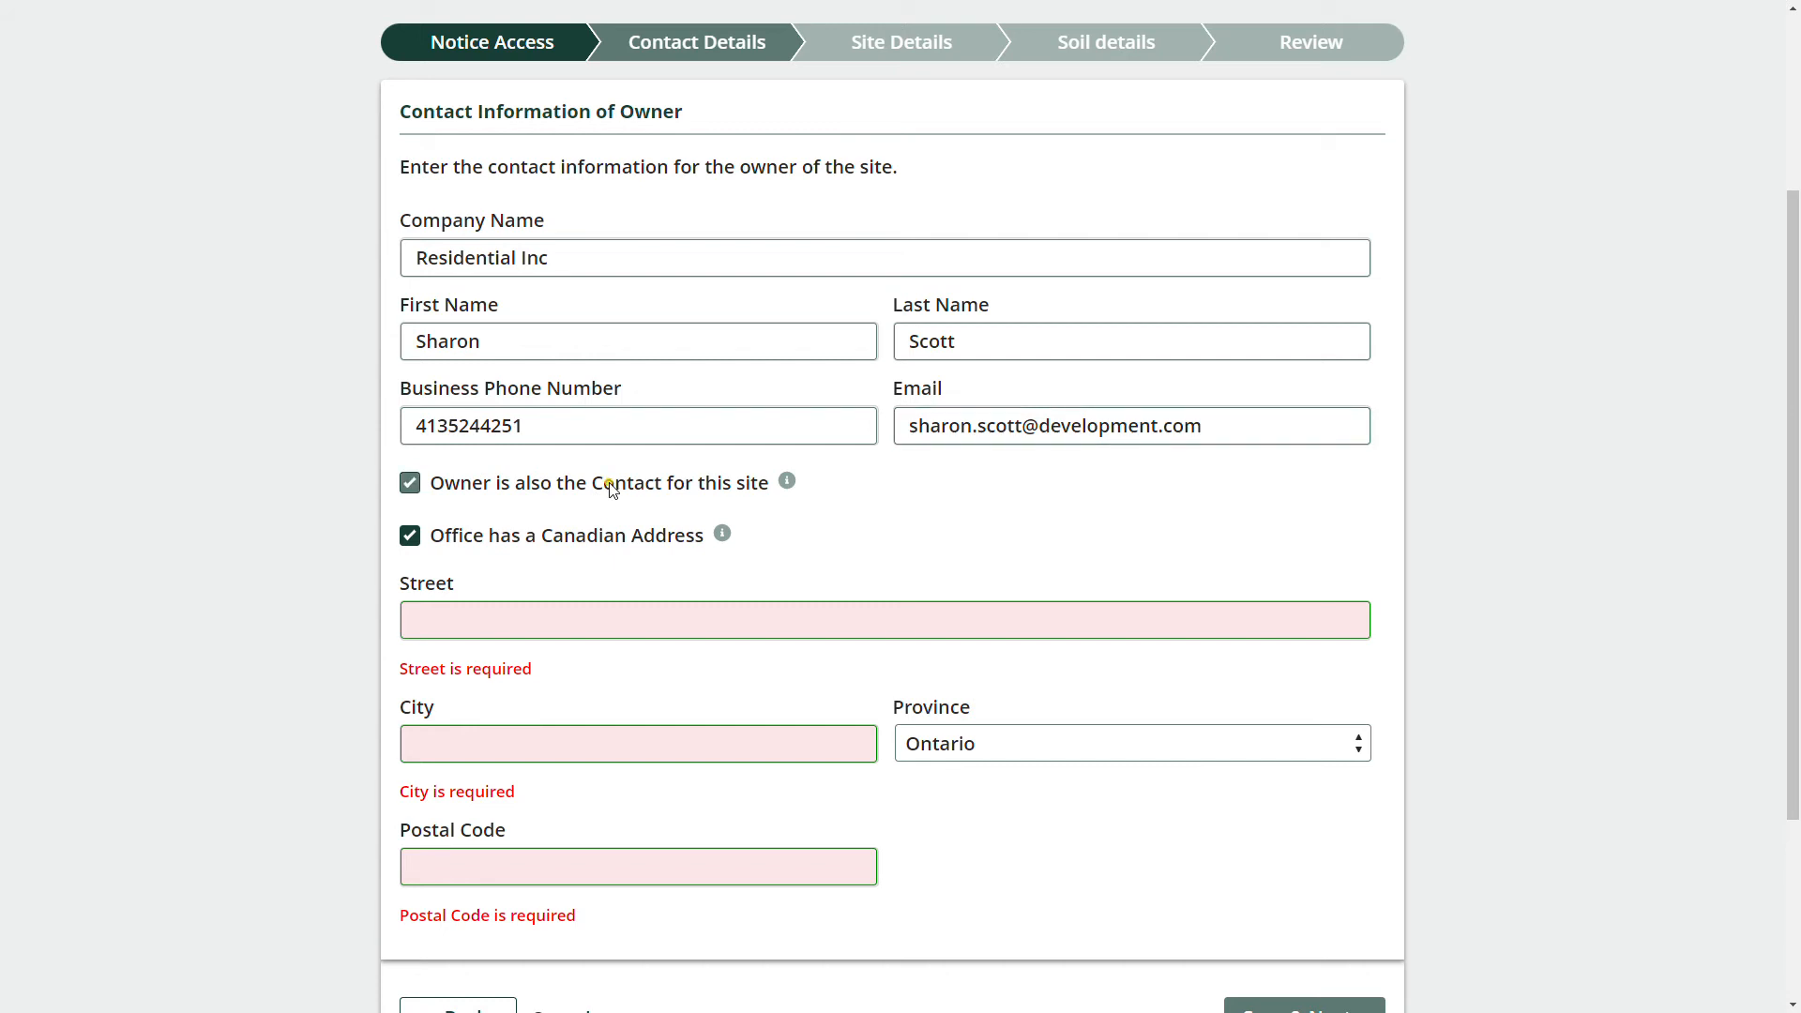
{"action": "left_click", "coordinate": [412, 484]}
{"action": "scroll", "coordinate": [593, 496], "scroll_direction": "down", "scroll_amount": 2}
{"action": "left_click", "coordinate": [470, 542]}
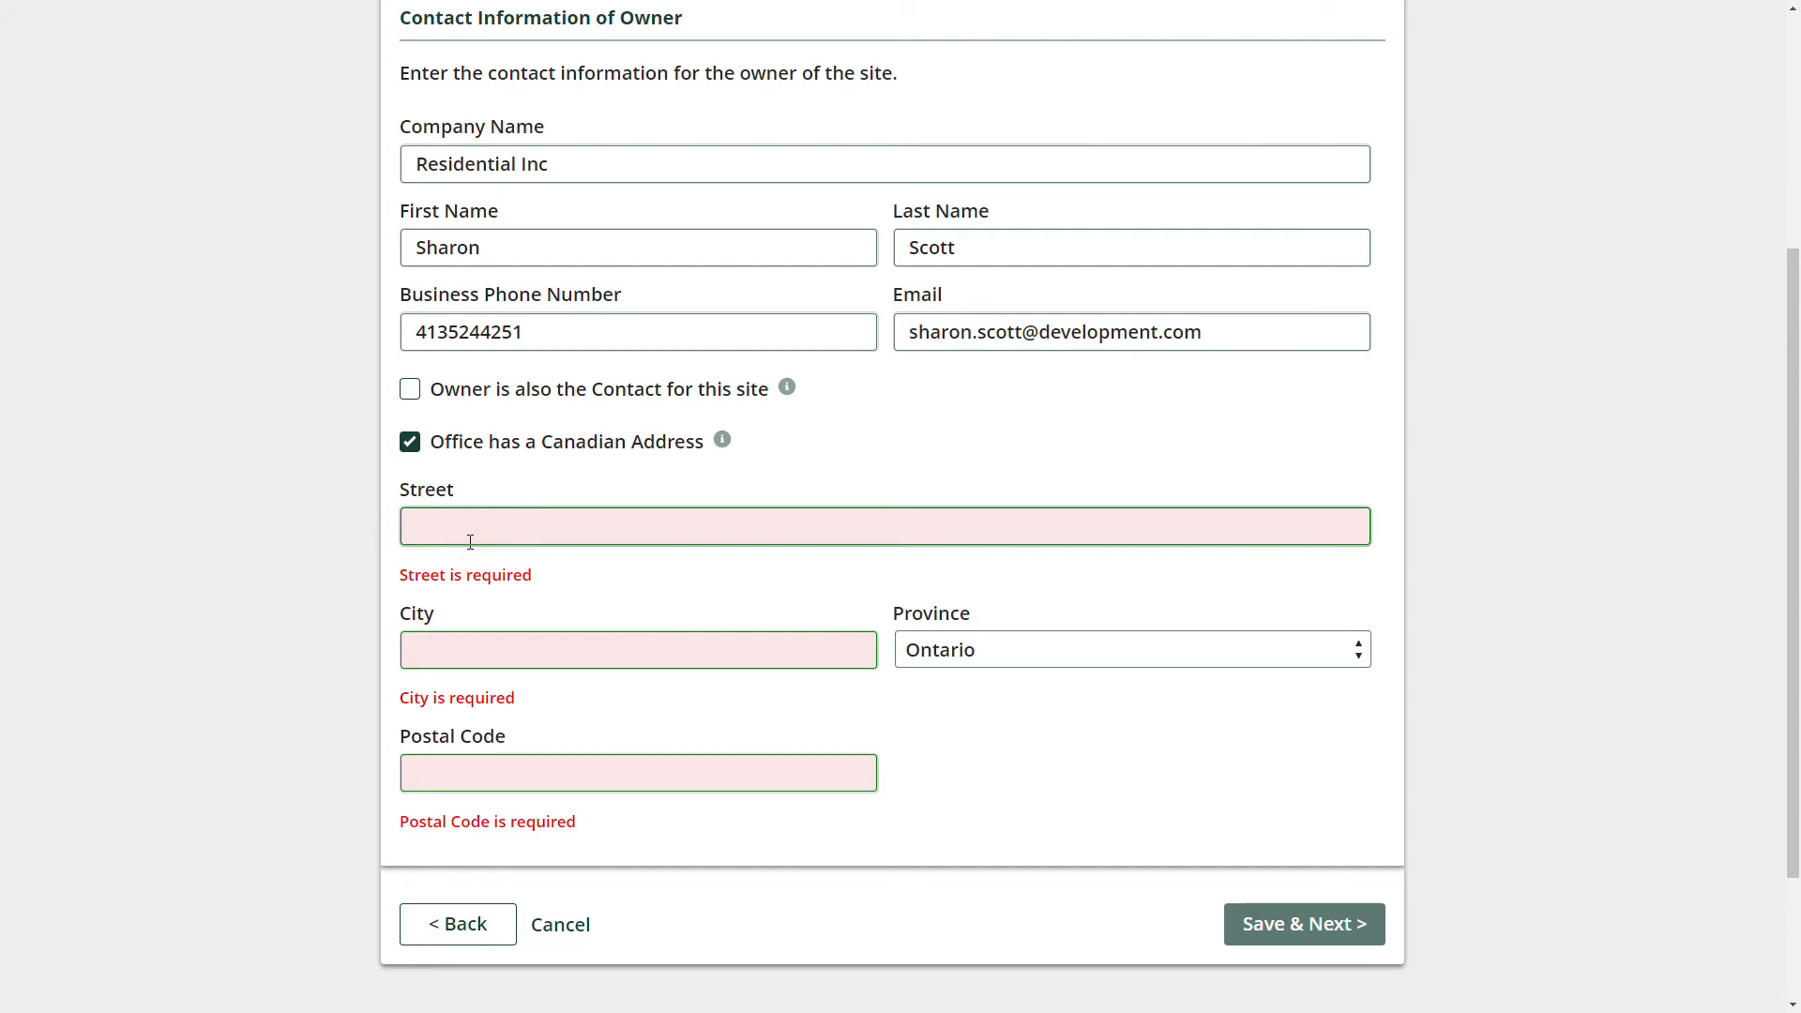
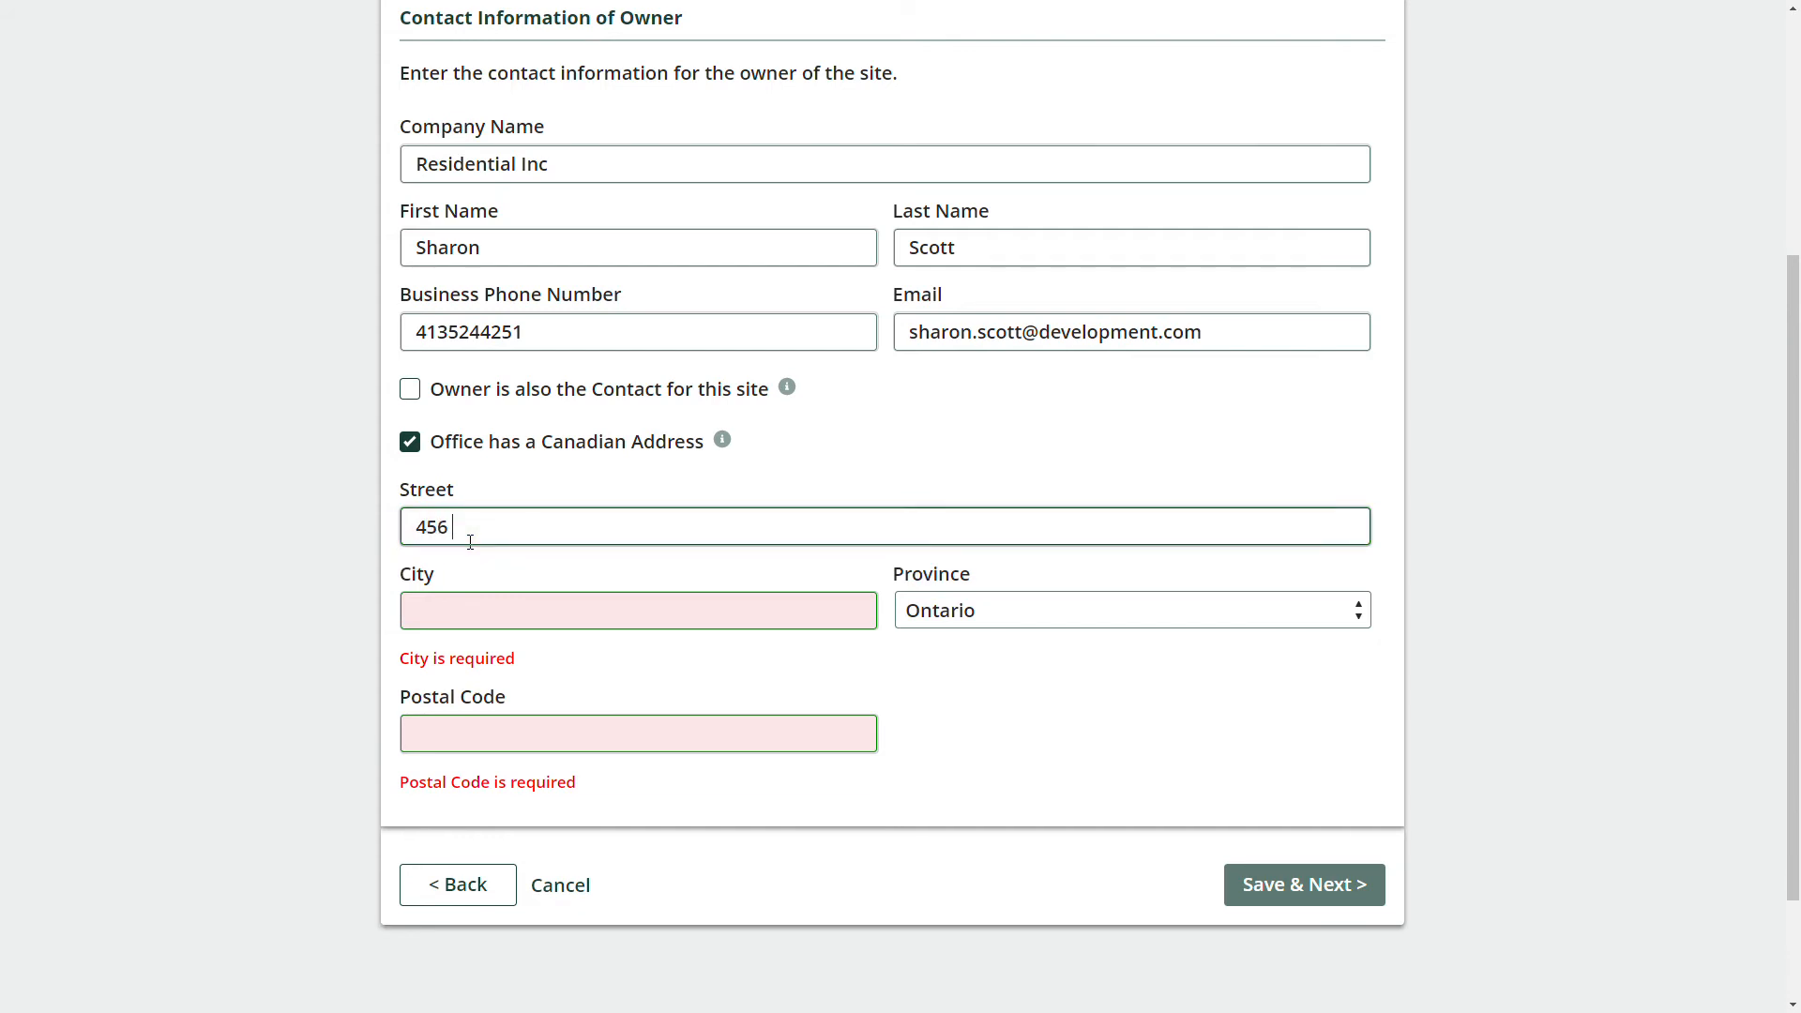
{"action": "key", "text": "Tab"}
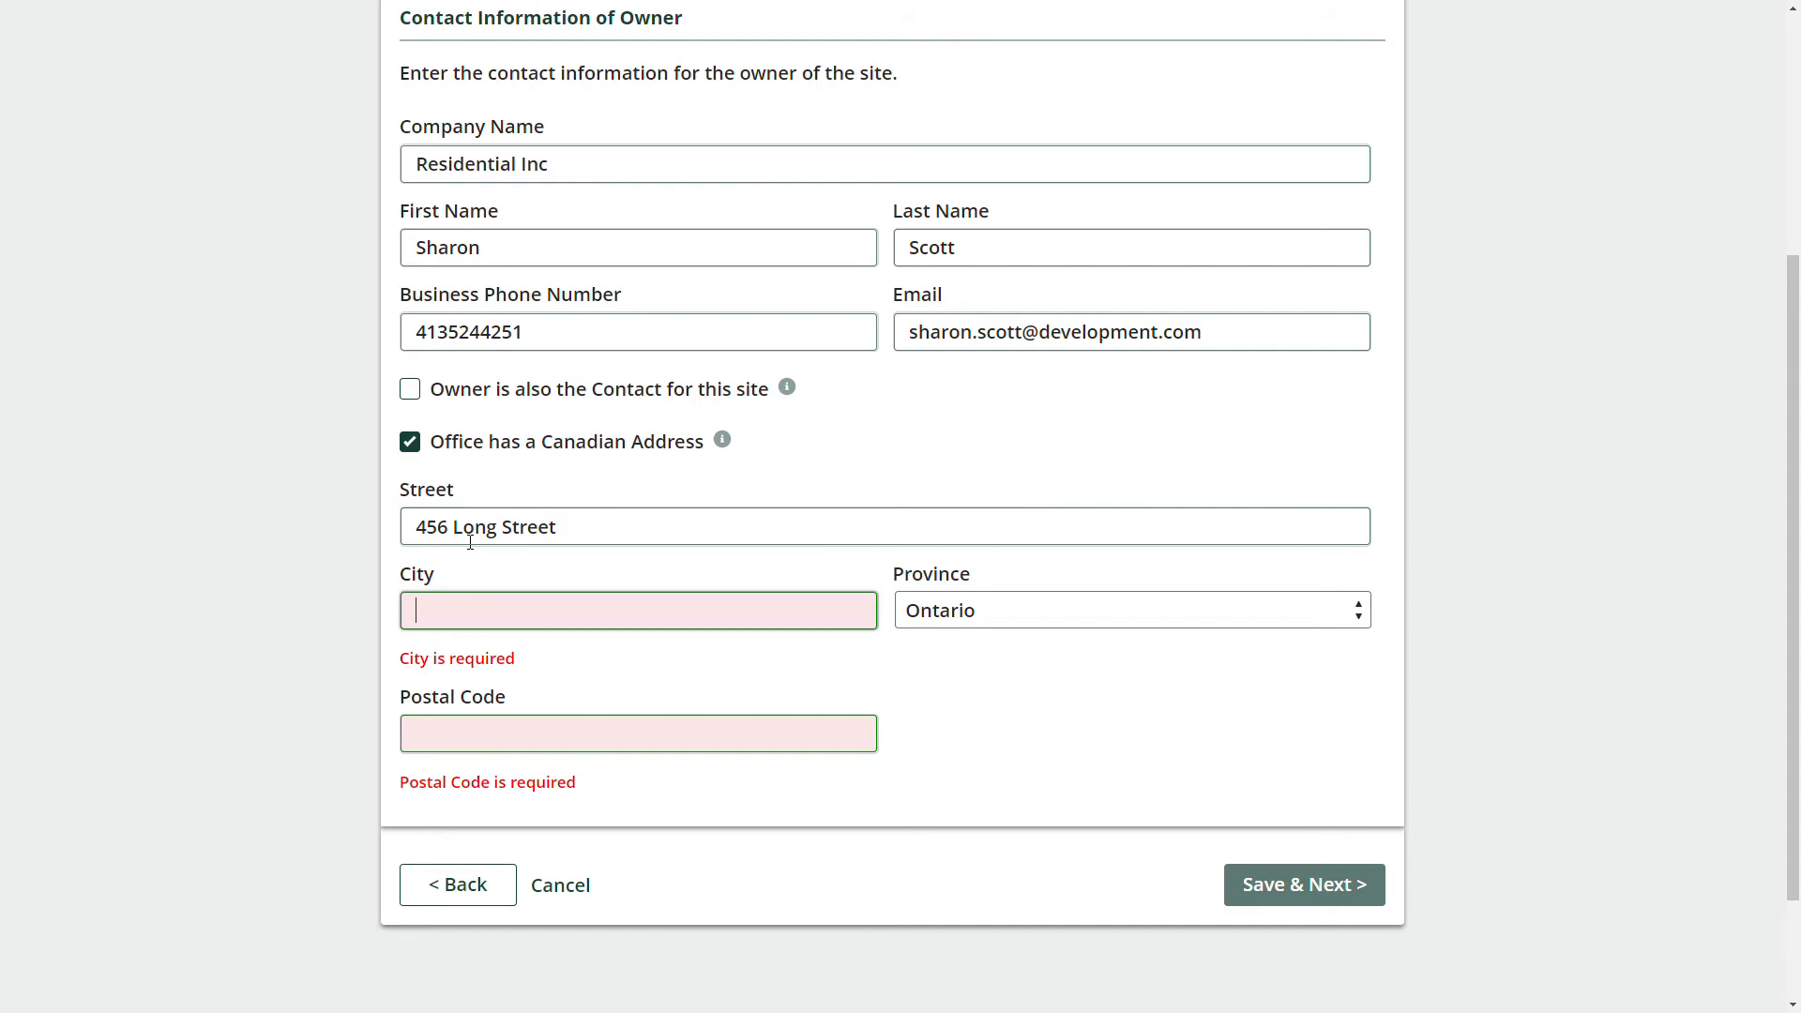
{"action": "type", "text": "Toronto"}
{"action": "key", "text": "Tab"}
{"action": "key", "text": "Tab"}
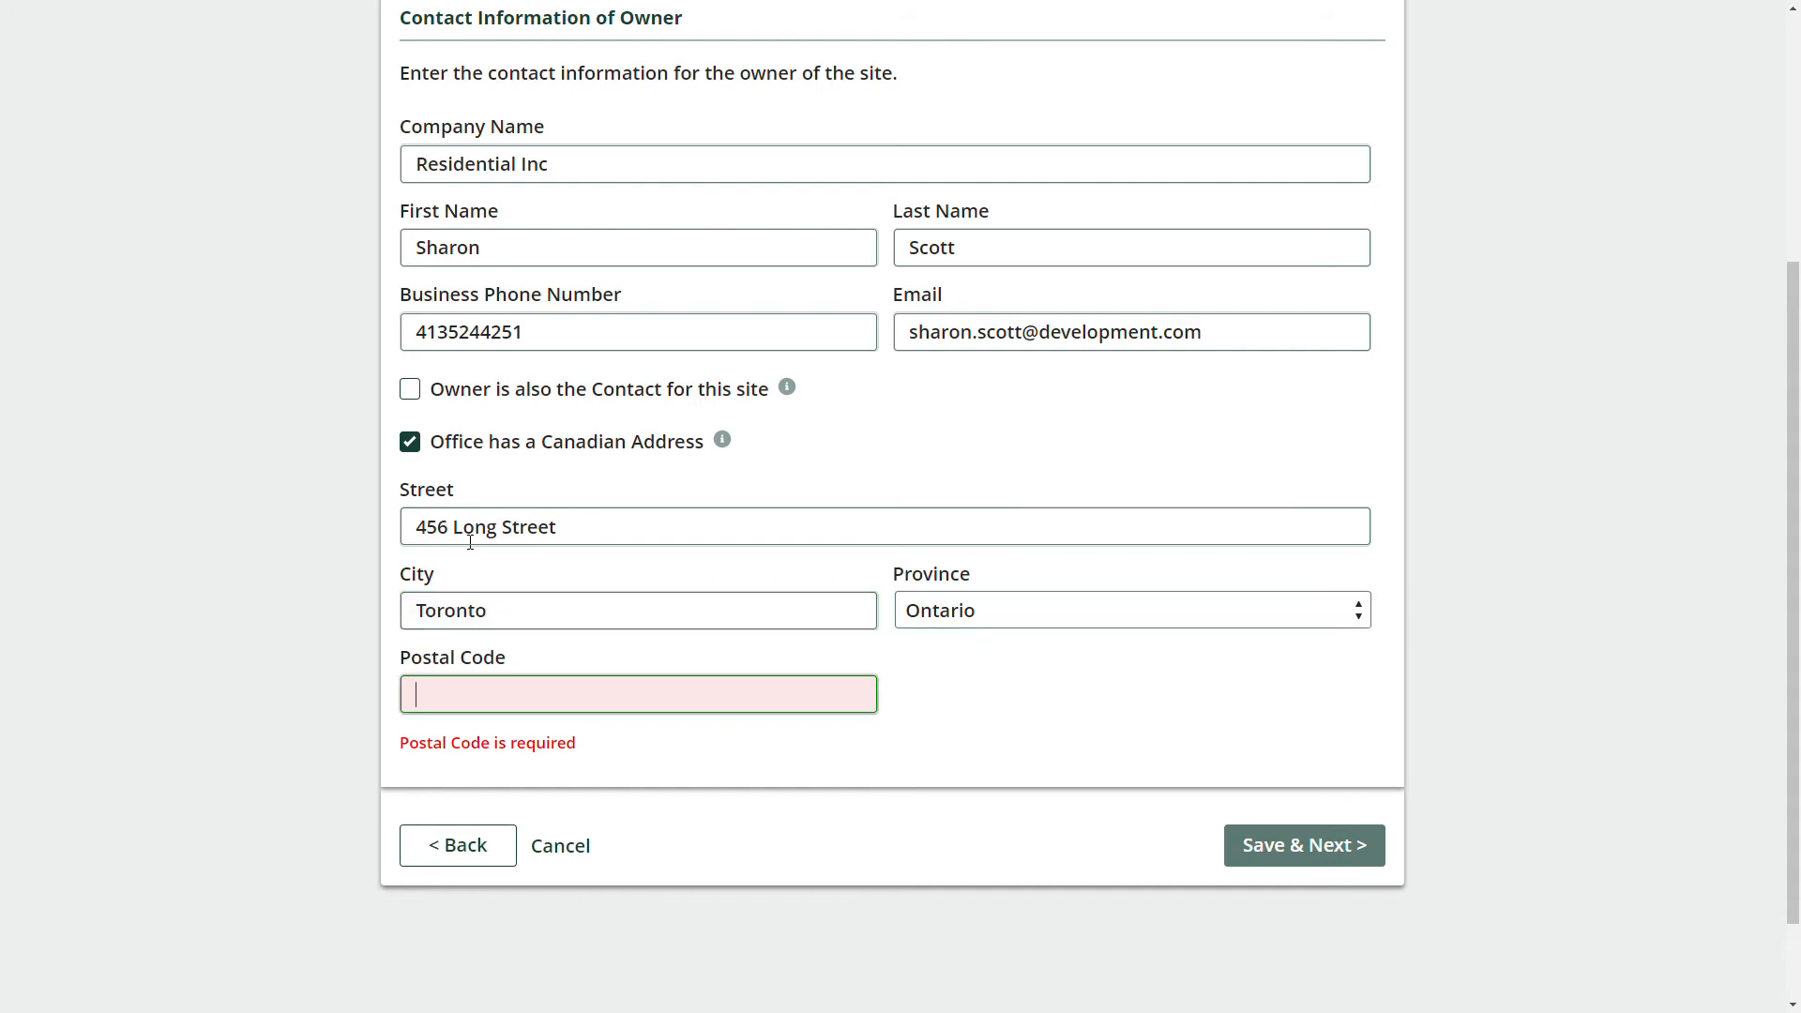
{"action": "type", "text": "M4F 3E4"}
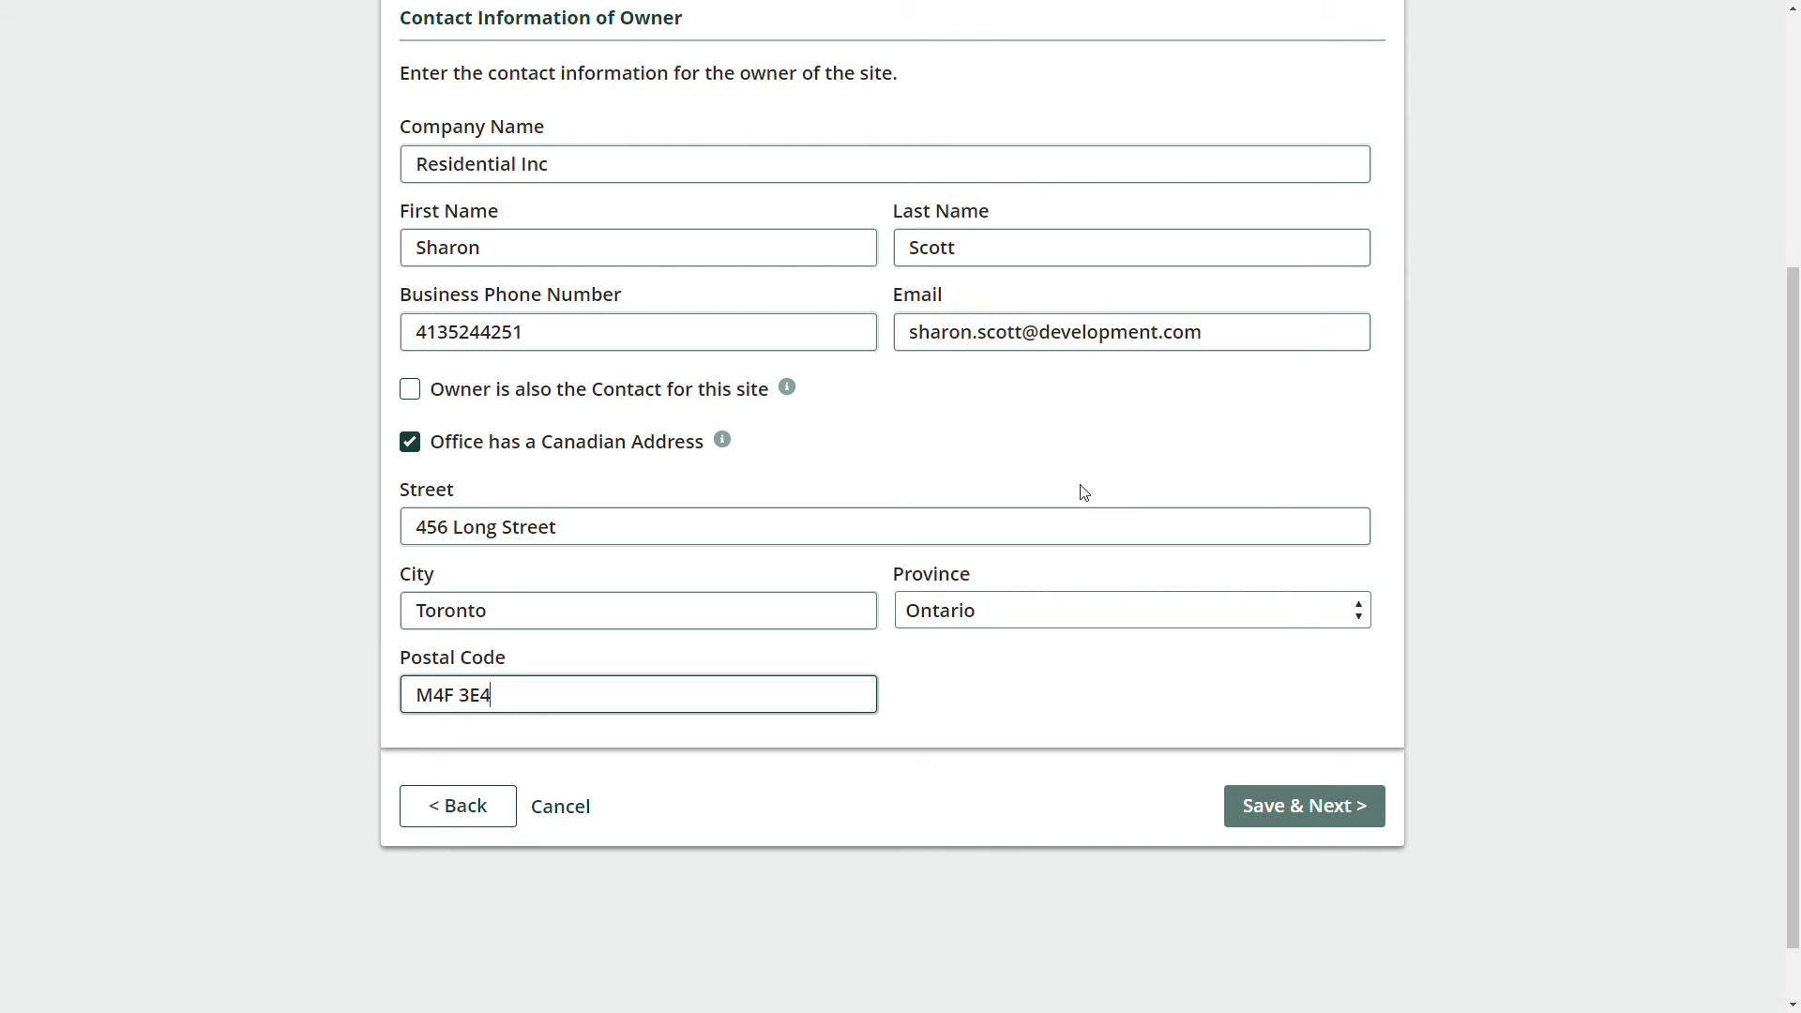
{"action": "scroll", "coordinate": [1079, 490], "scroll_direction": "up", "scroll_amount": 1}
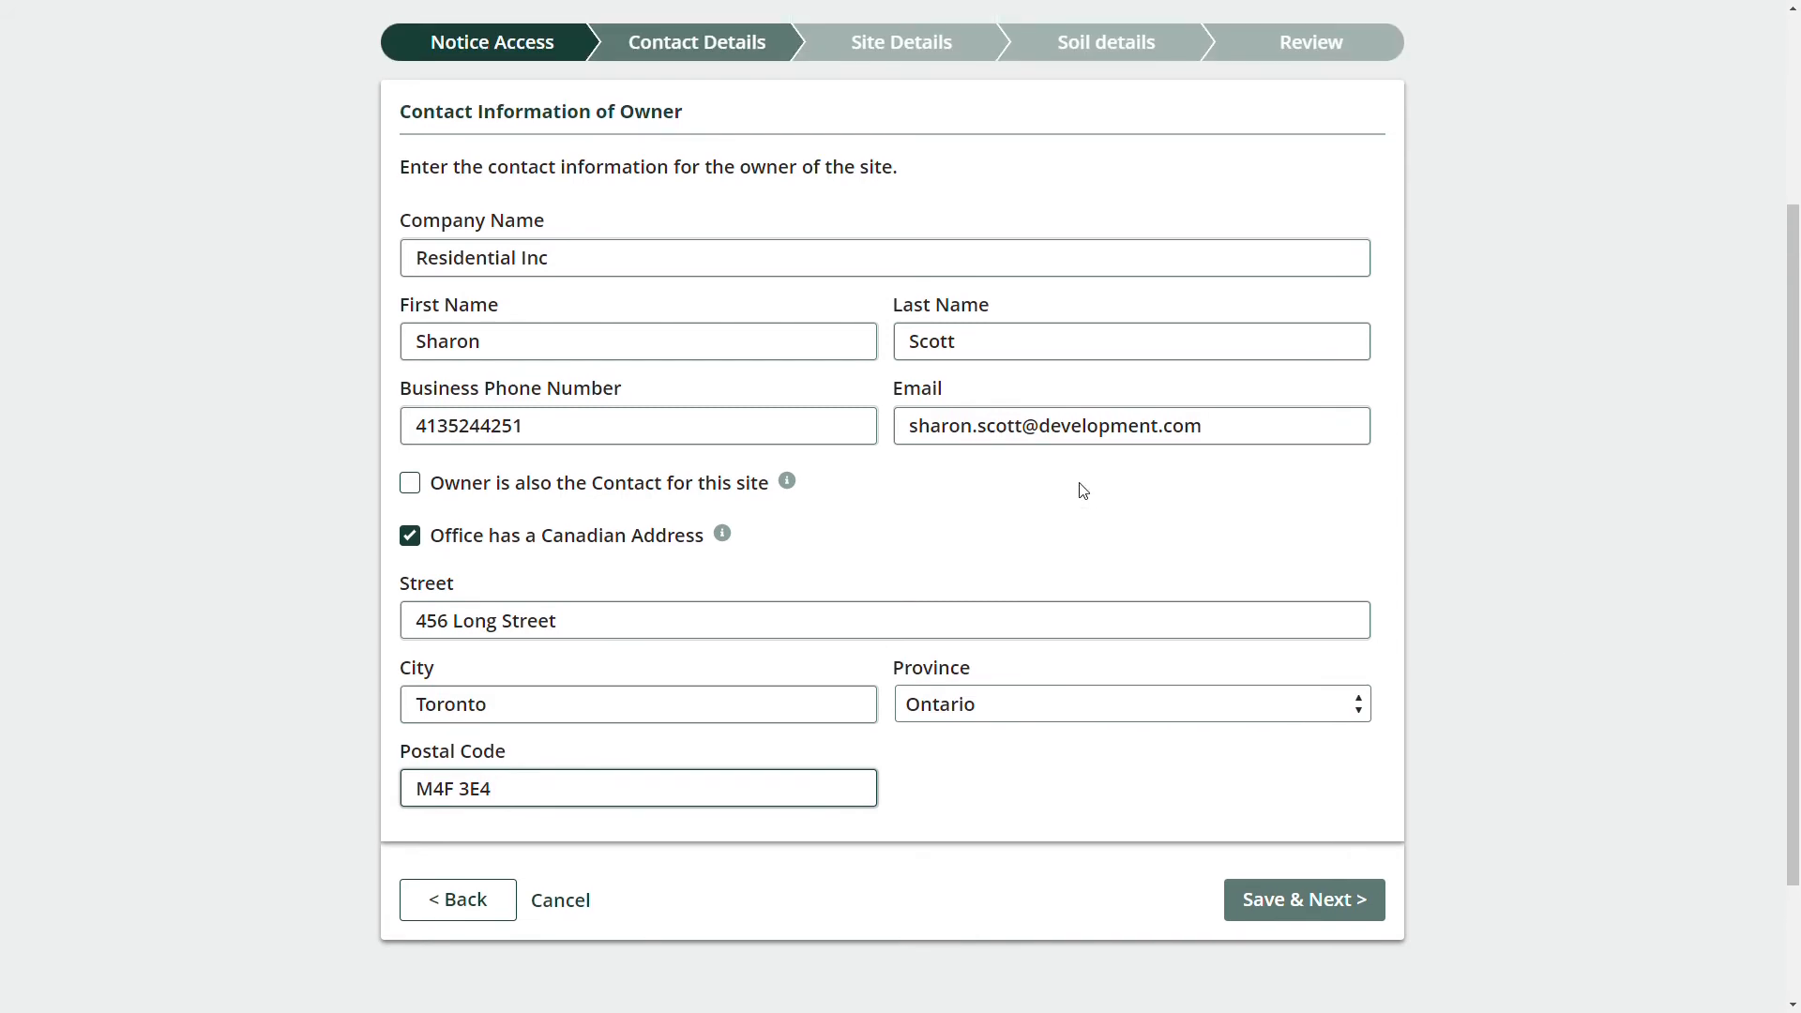
Save the owner details and enter operator Residential inc with the contact's name, phone and e-mail.
{"action": "left_click", "coordinate": [1283, 893]}
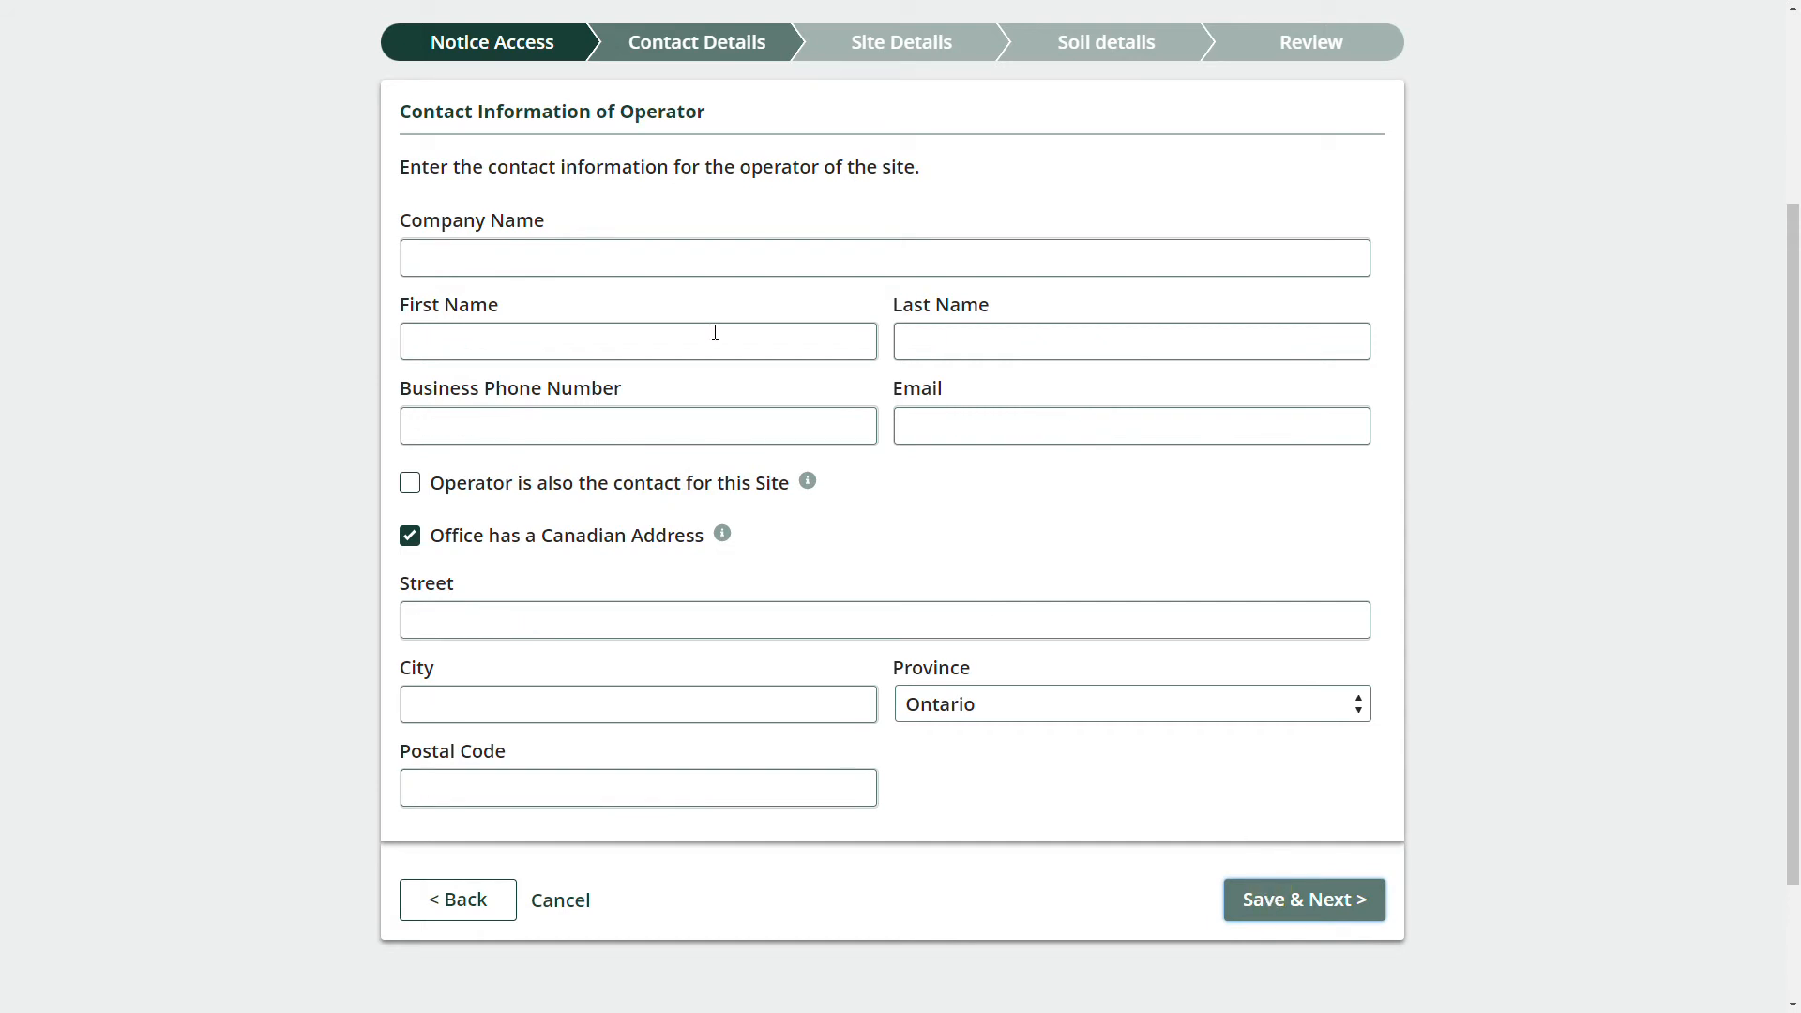
{"action": "triple_click", "coordinate": [426, 110]}
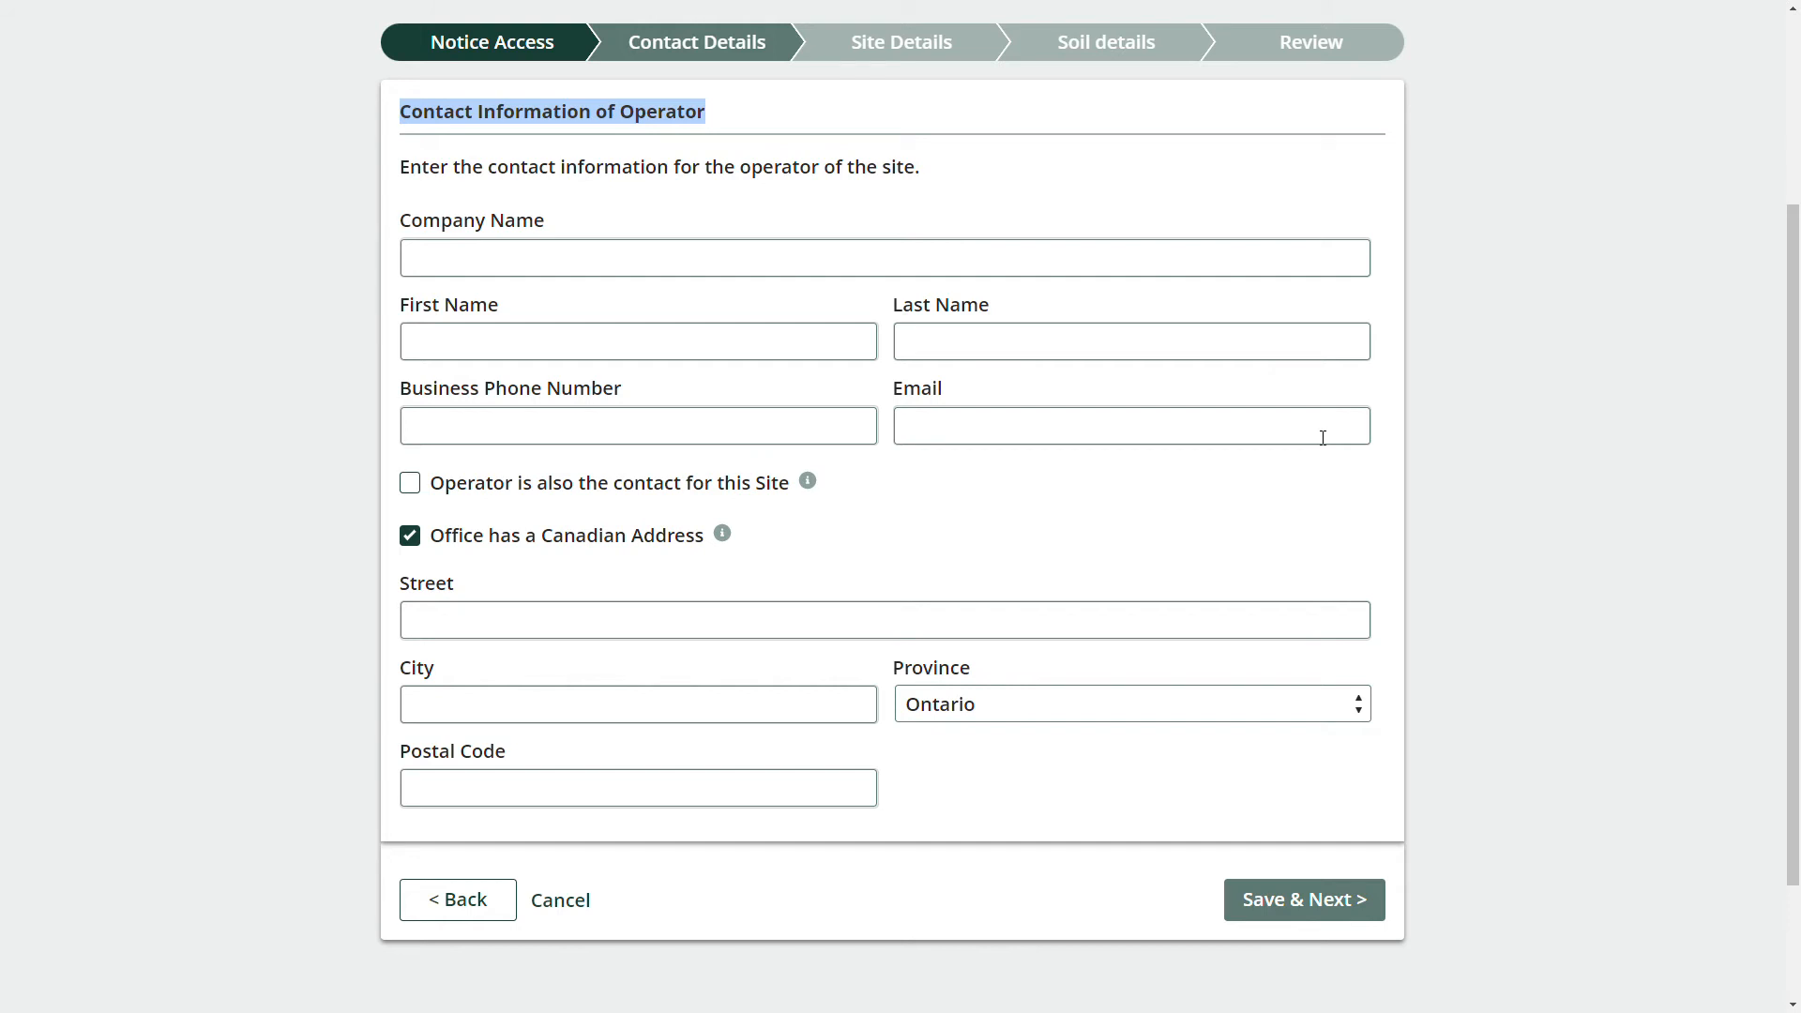
{"action": "left_click", "coordinate": [546, 253]}
{"action": "type", "text": "Res"}
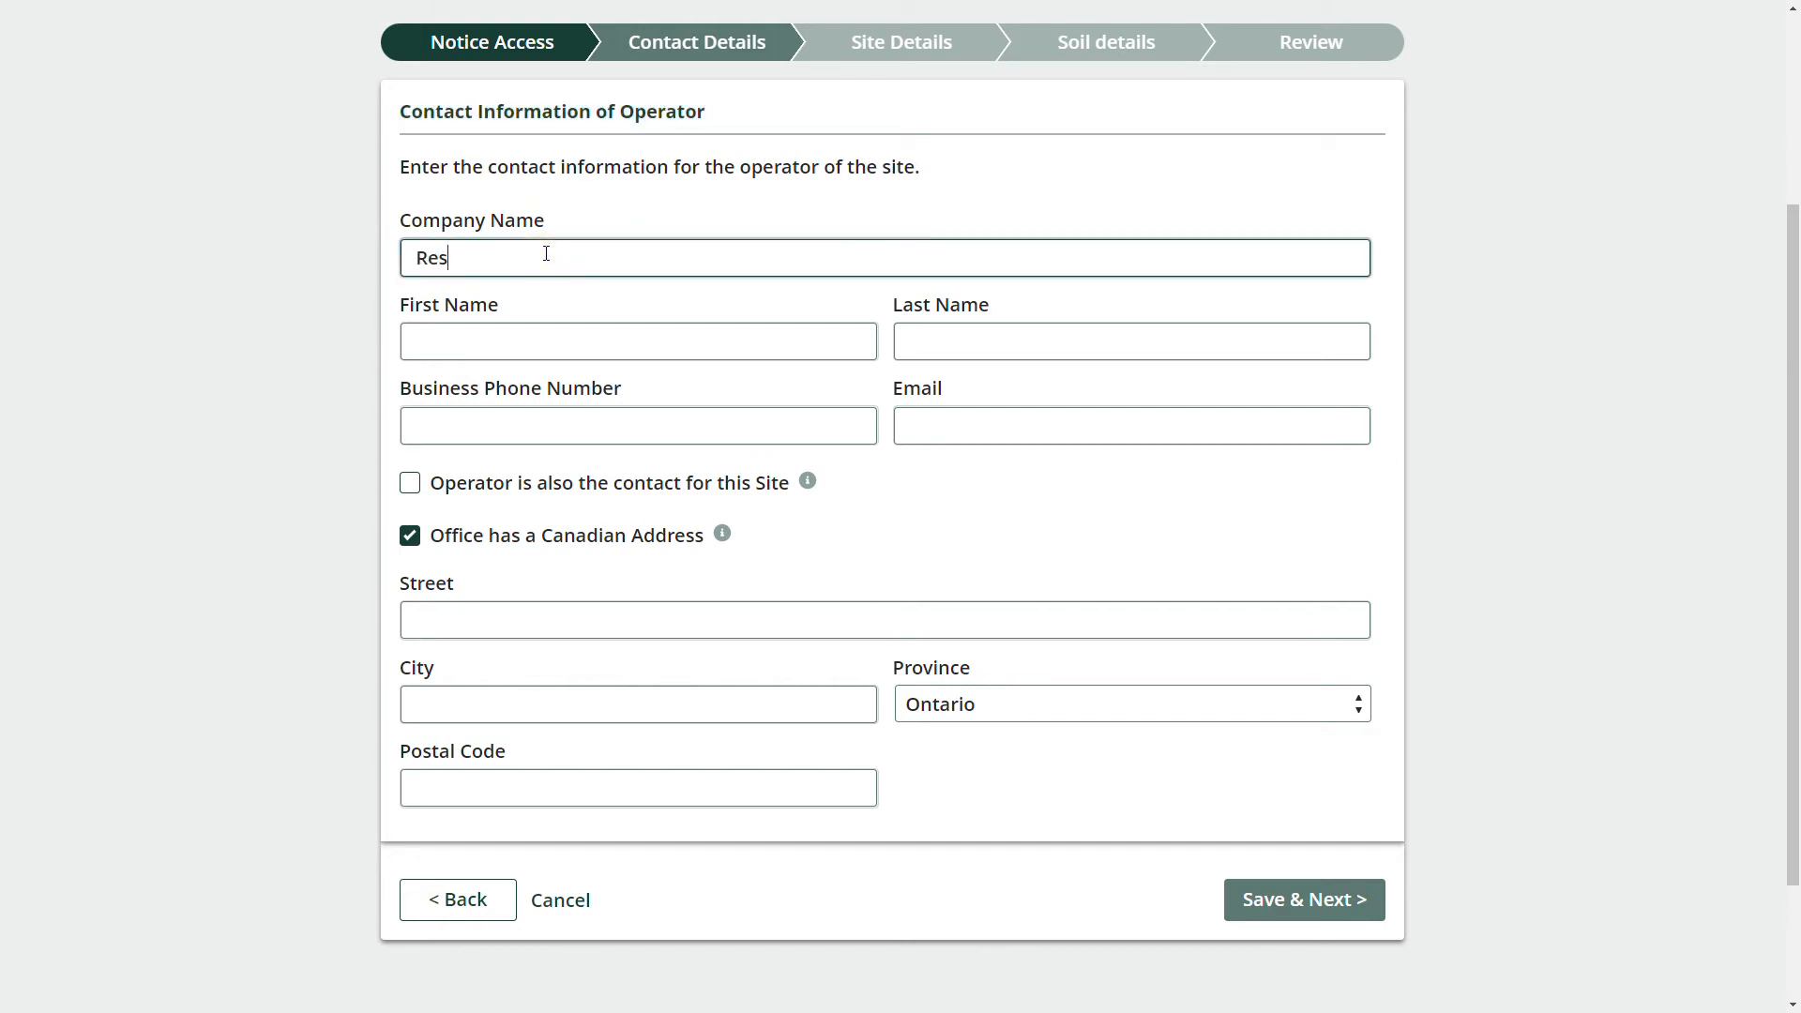
{"action": "type", "text": "idential inc"}
{"action": "key", "text": "Tab"}
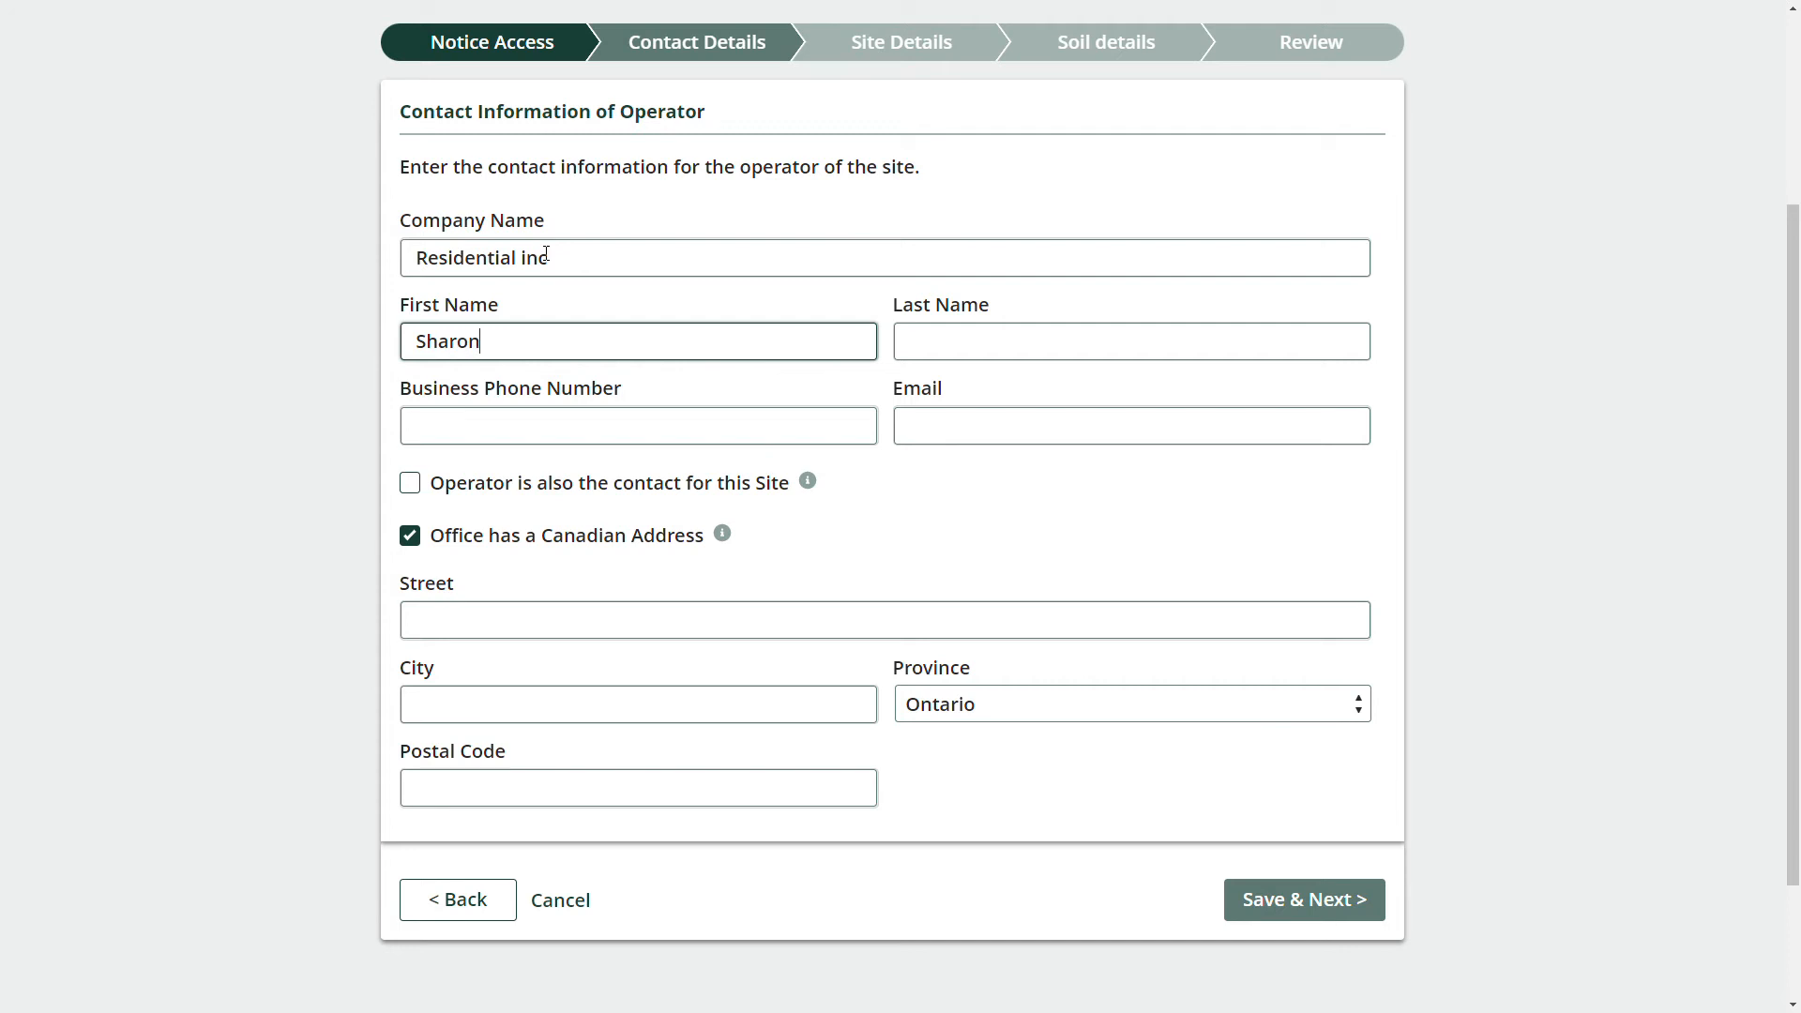
{"action": "key", "text": "Tab"}
{"action": "key", "text": "Tab"}
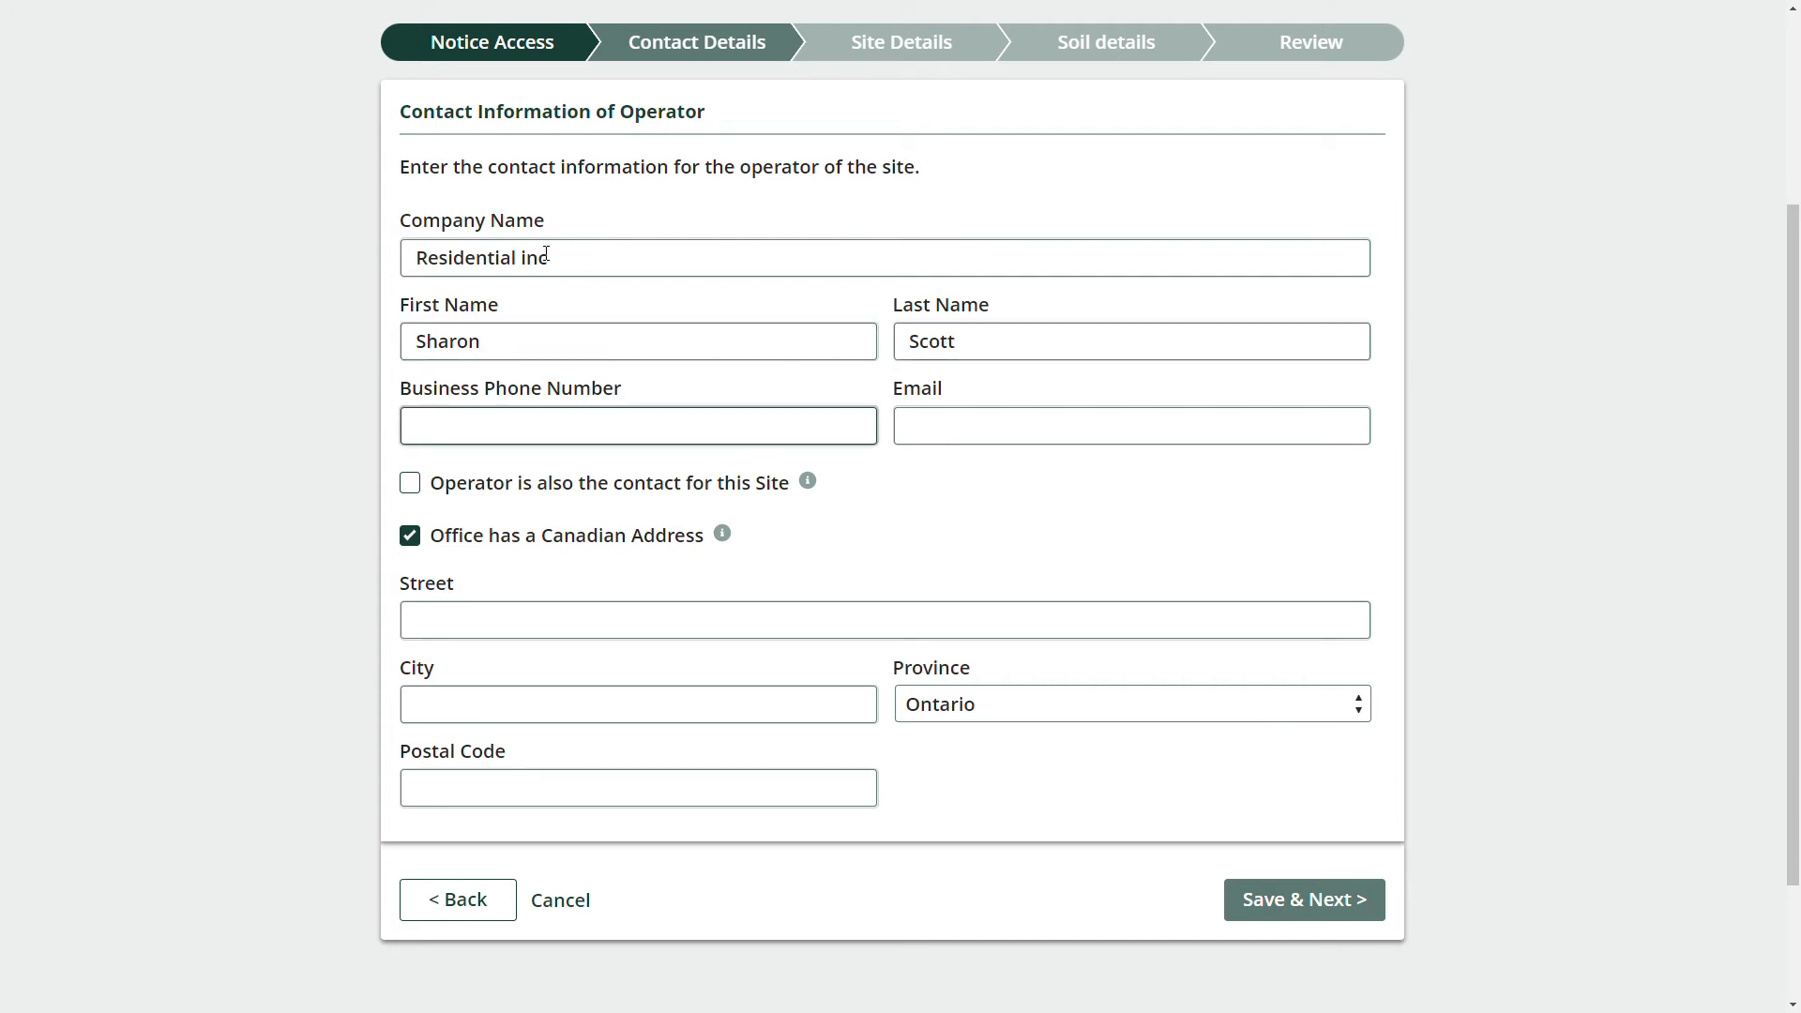
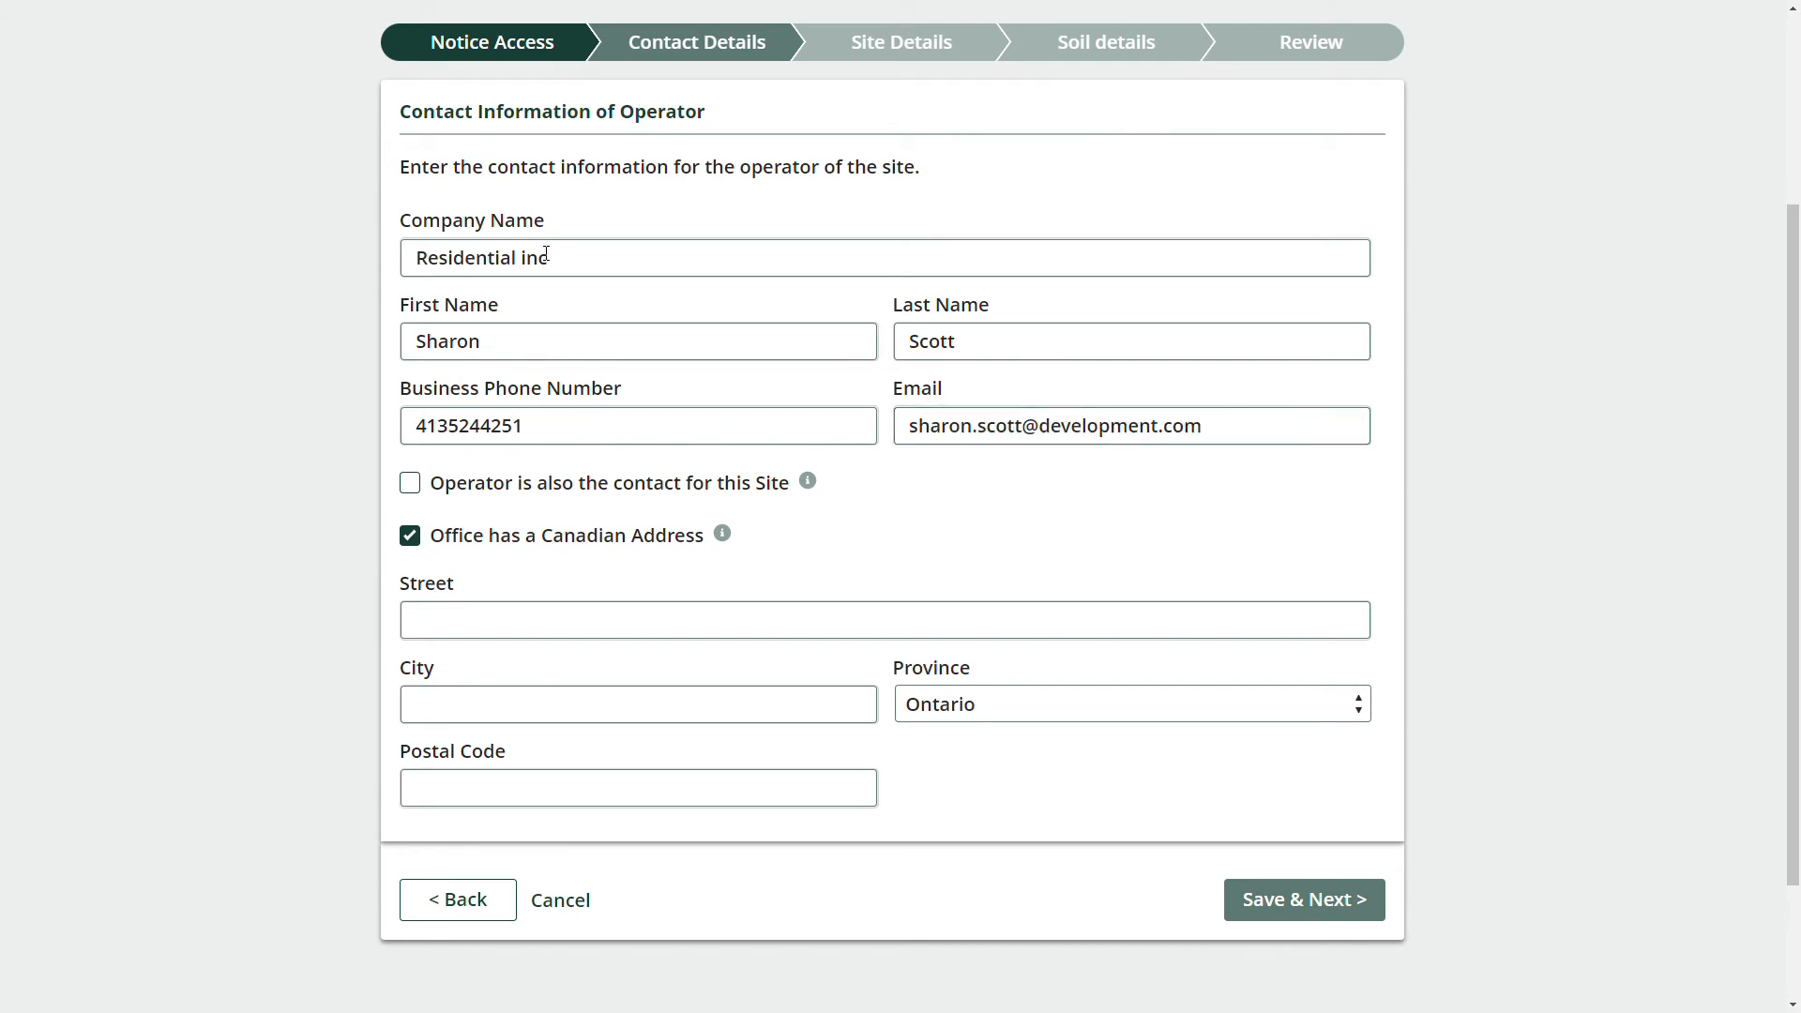
Enter the operator's office street, city and postal code, then save and continue.
{"action": "left_click", "coordinate": [548, 607]}
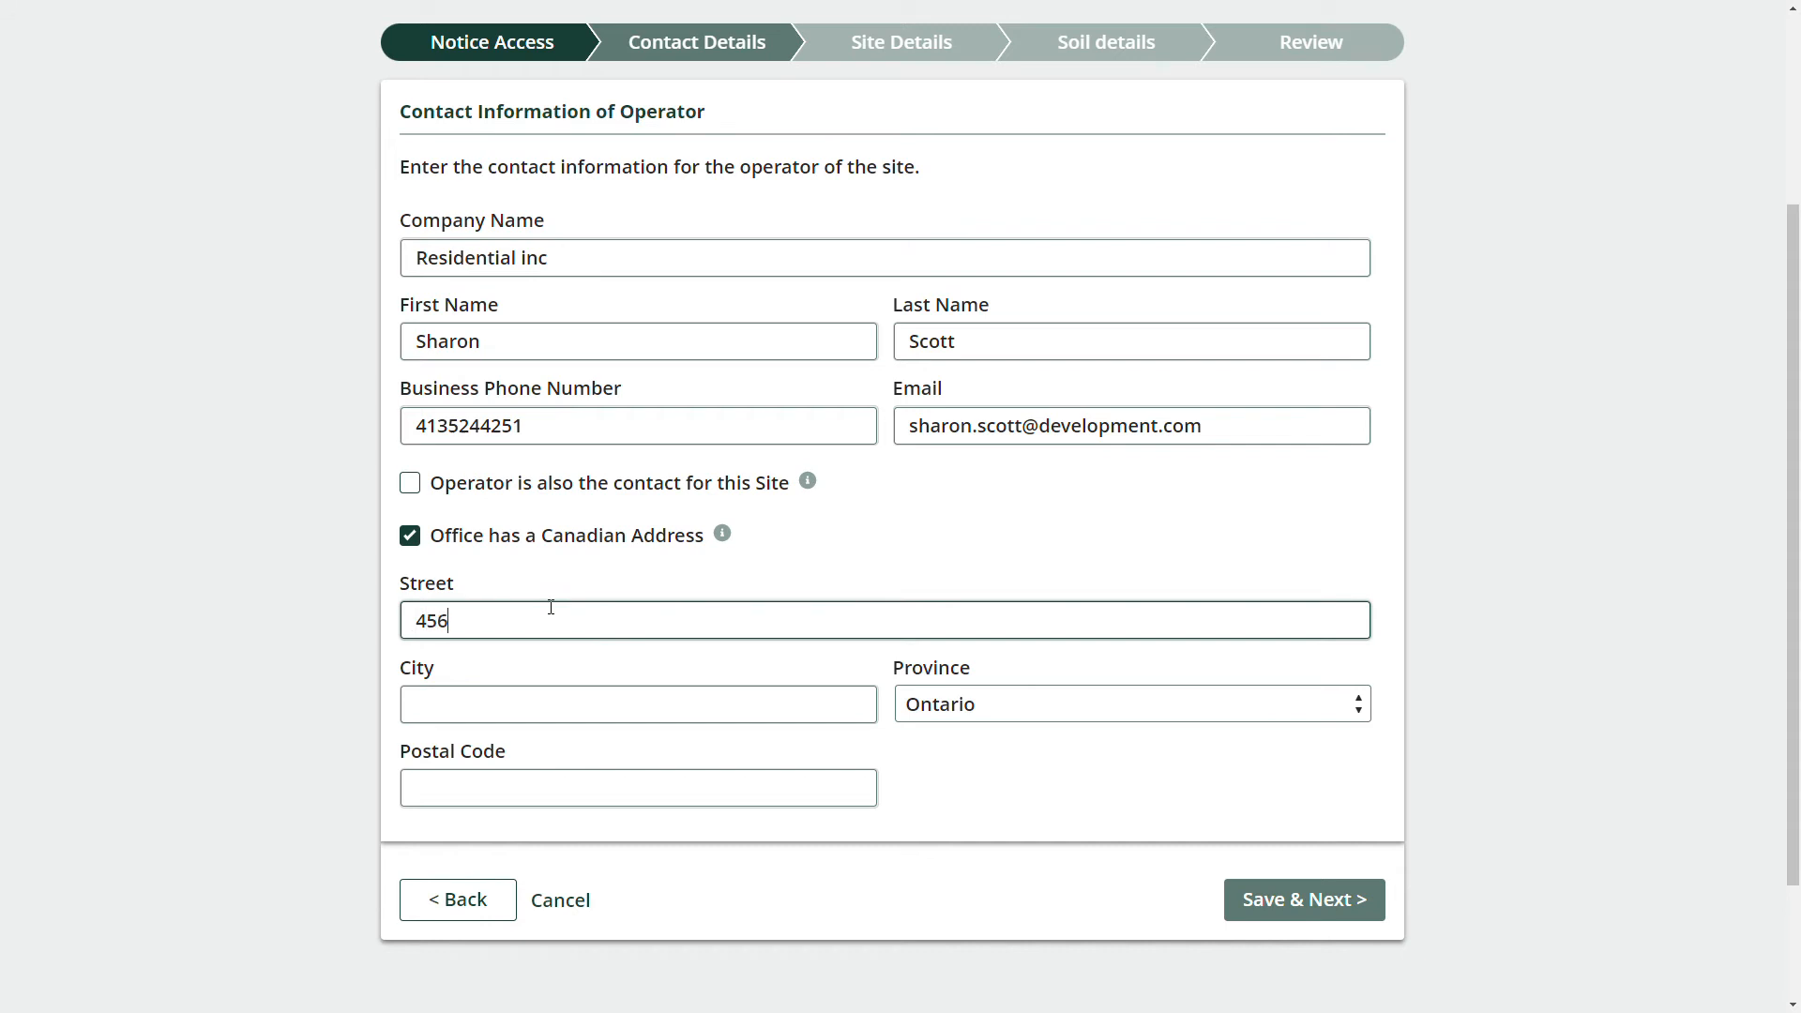
{"action": "key", "text": "Tab"}
{"action": "type", "text": "Toronto"}
{"action": "key", "text": "Tab"}
{"action": "key", "text": "Tab"}
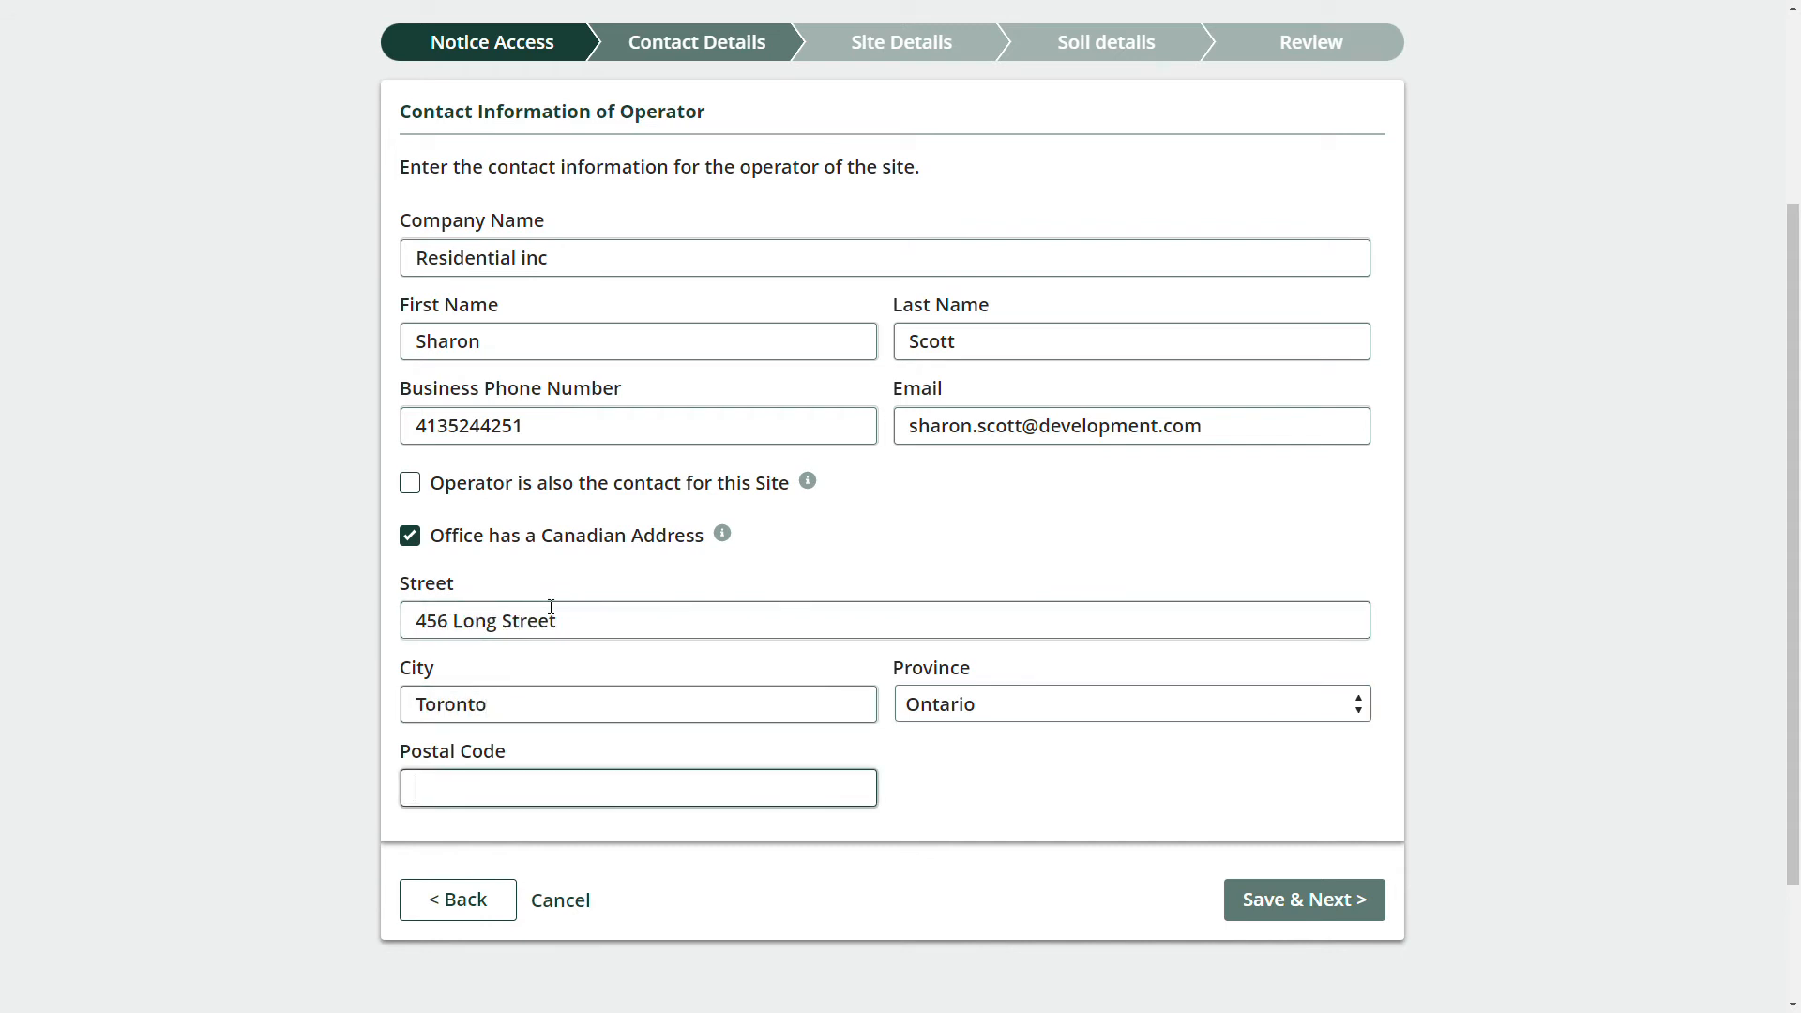
{"action": "type", "text": "M4F 3E4"}
{"action": "left_click", "coordinate": [1282, 902]}
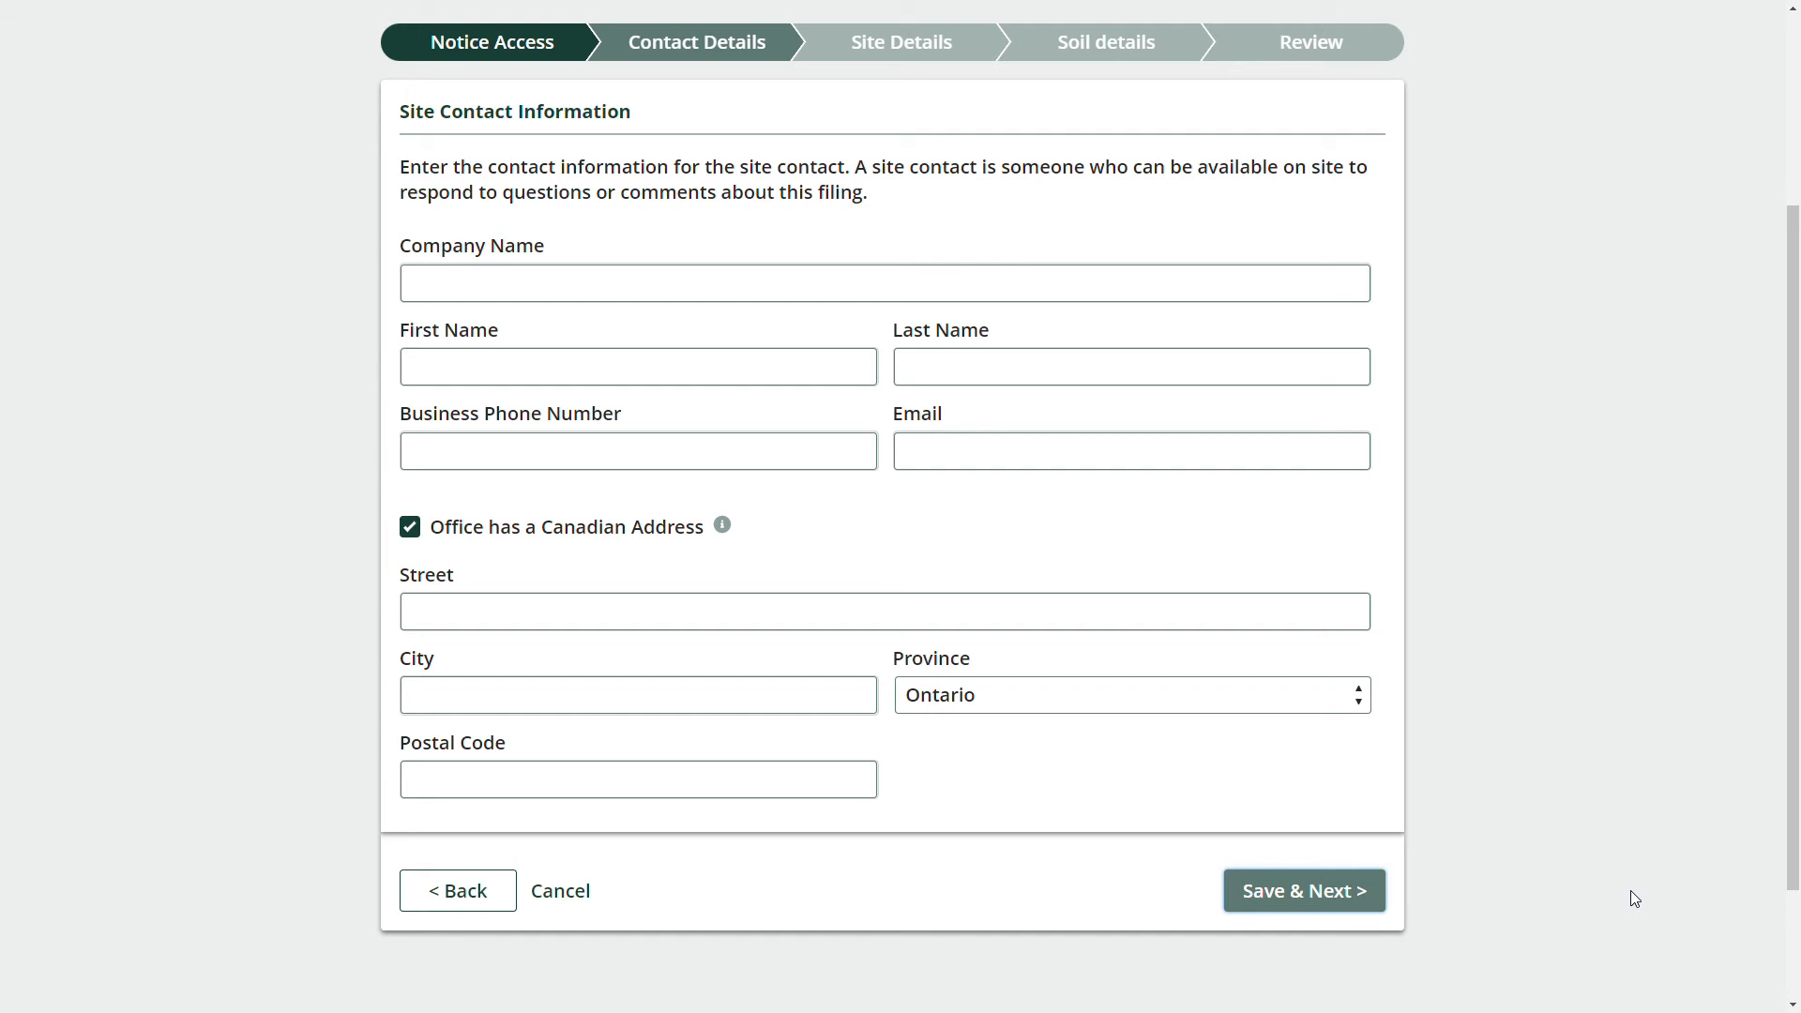
Enter site contact company Steven Associates with the contact's first and last name, phone and e-mail.
{"action": "left_click", "coordinate": [854, 284]}
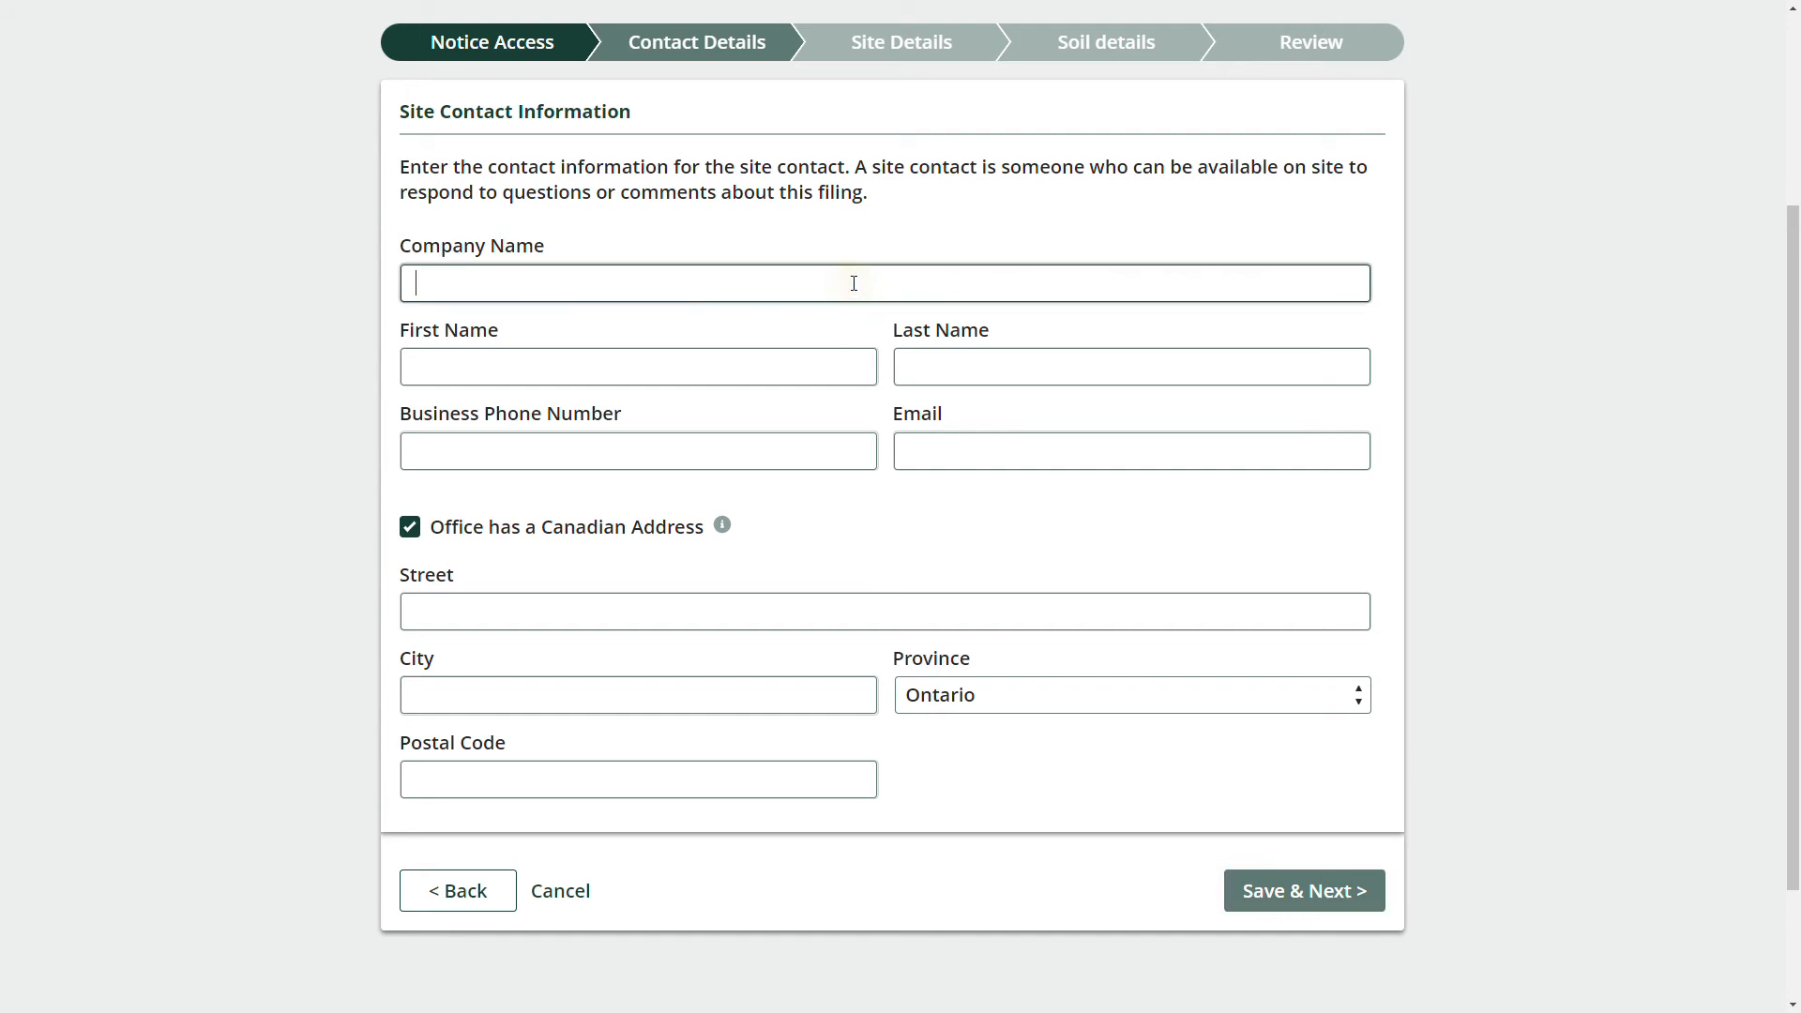
{"action": "type", "text": "Steven Associates"}
{"action": "key", "text": "Tab"}
{"action": "key", "text": "Tab"}
{"action": "key", "text": "Tab"}
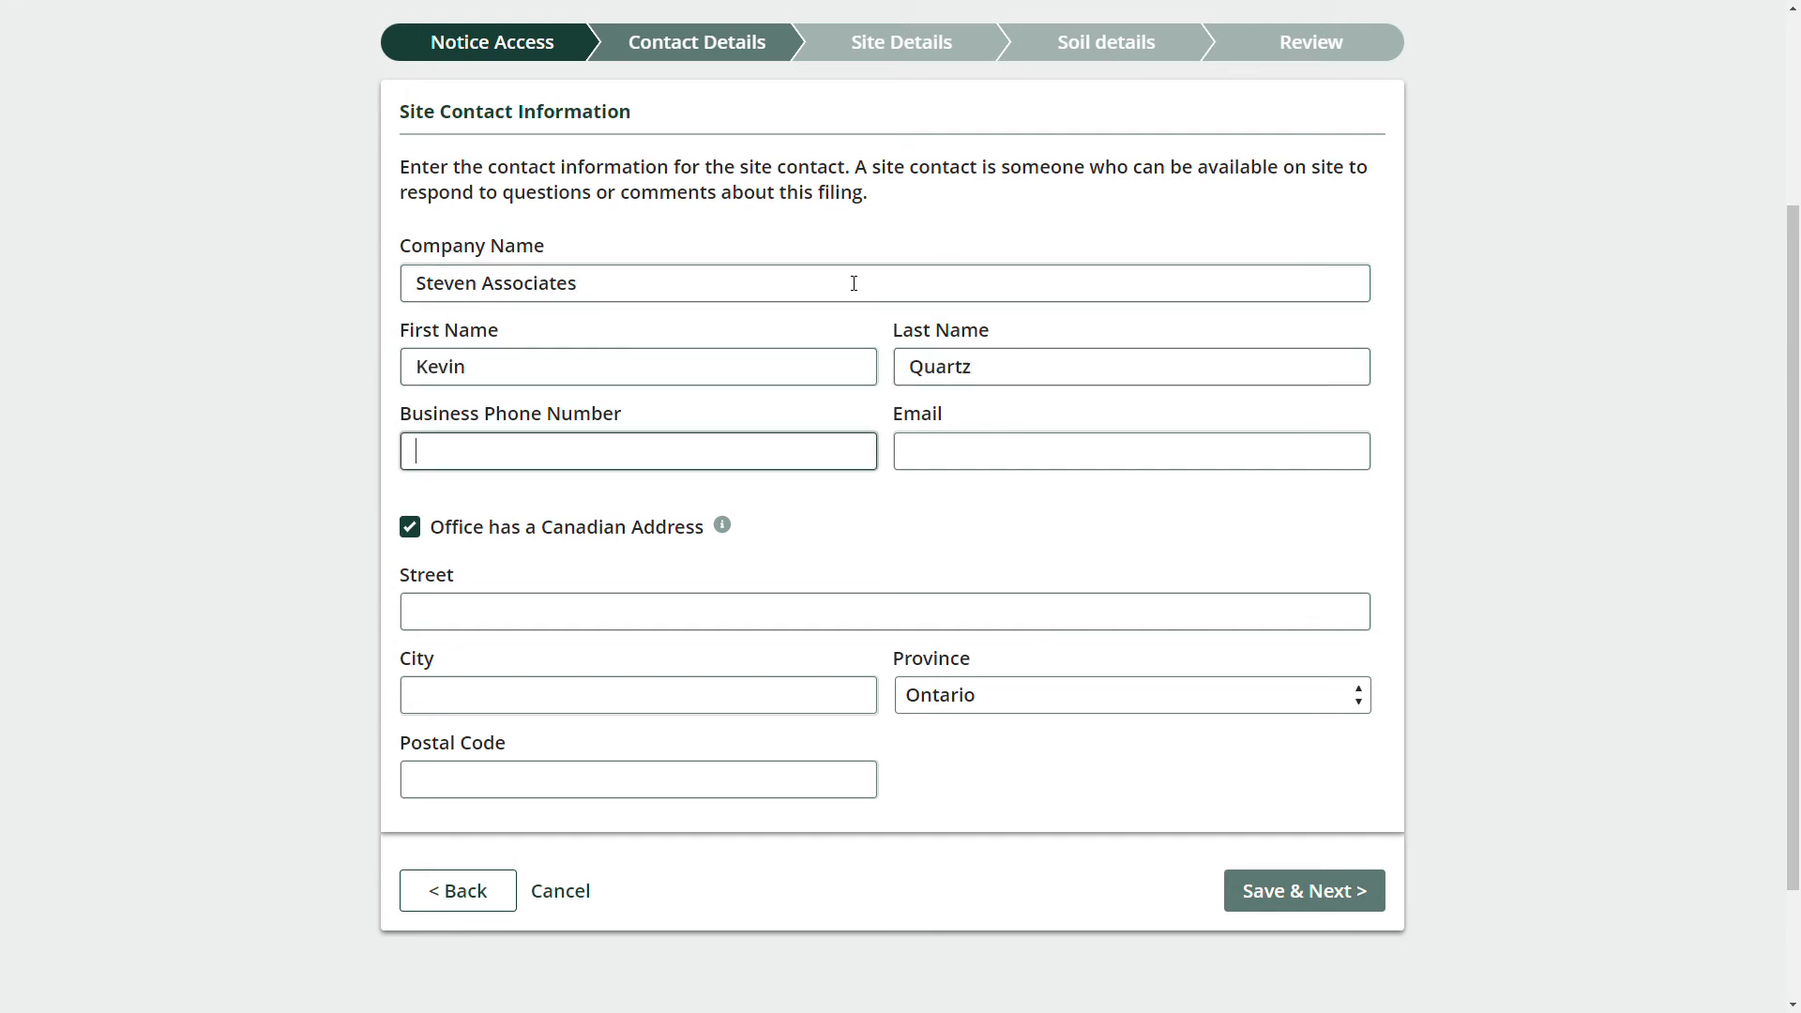
{"action": "key", "text": "Tab"}
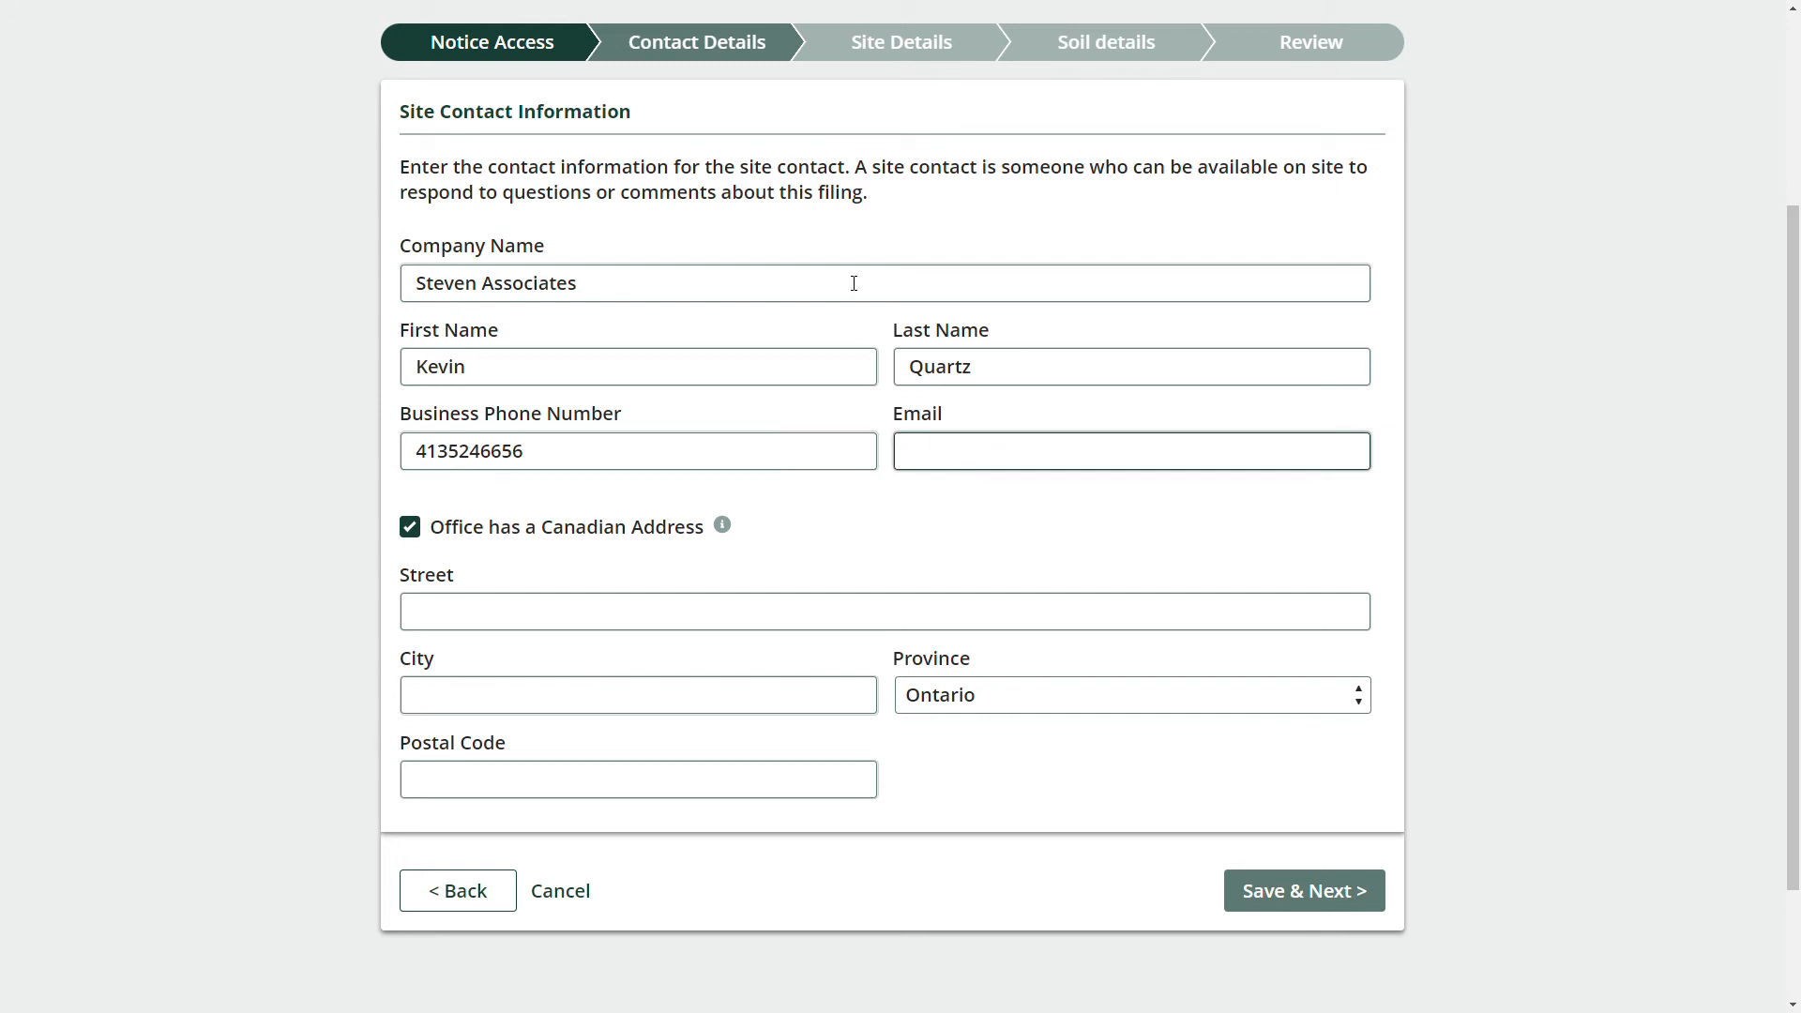
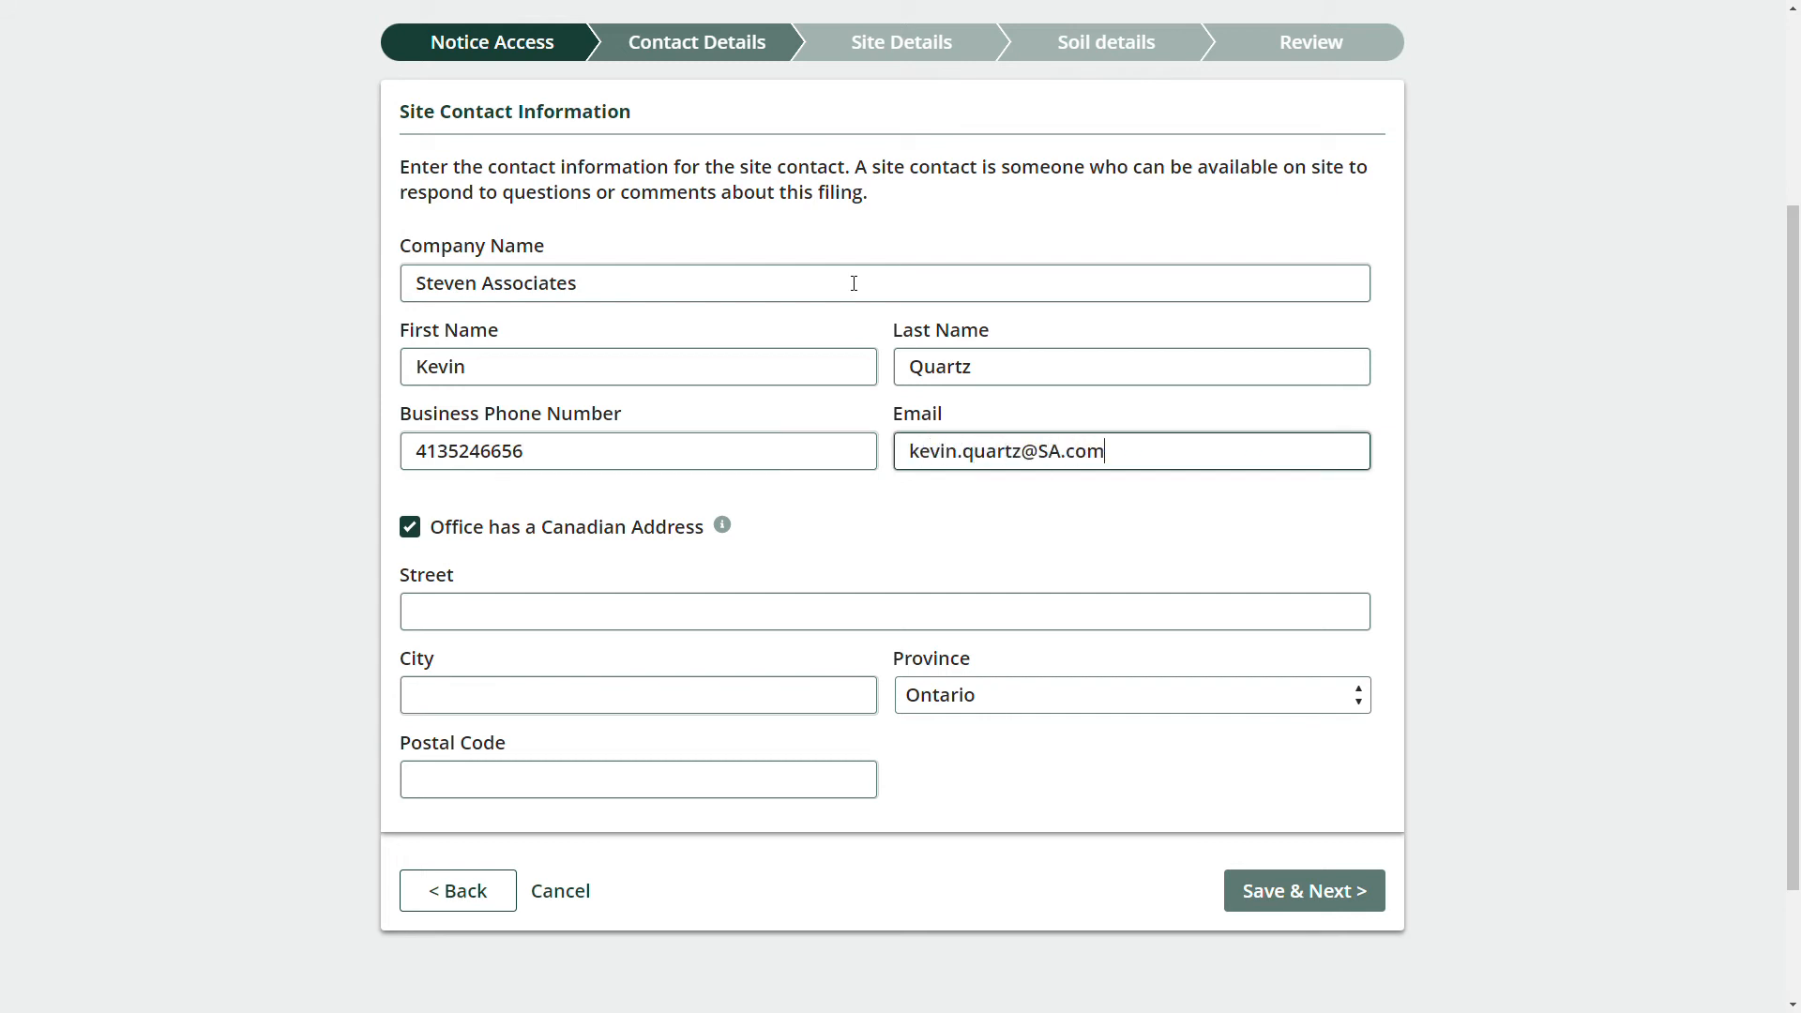
Fill in the site contact's office street, city and postal code.
{"action": "left_click", "coordinate": [711, 598]}
{"action": "key", "text": "Tab"}
{"action": "type", "text": "London"}
{"action": "key", "text": "Tab"}
{"action": "key", "text": "Tab"}
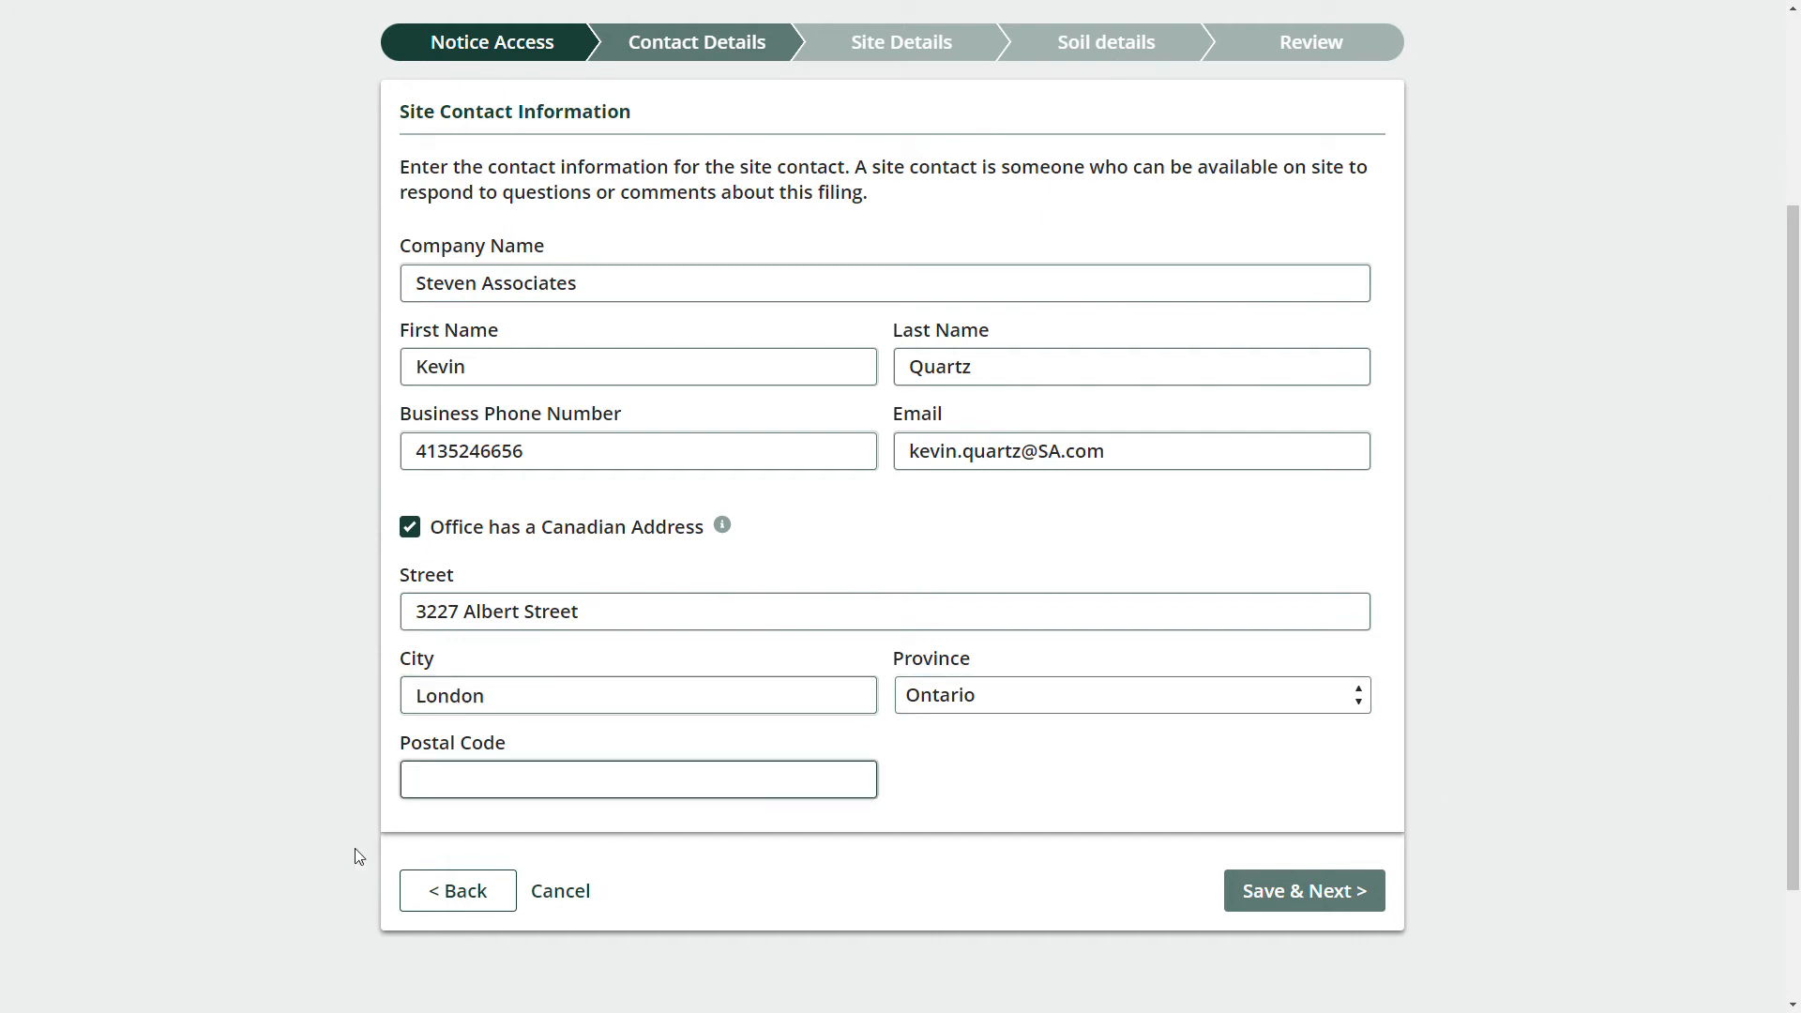
{"action": "type", "text": "N5W 5K6"}
Save the site contact and highlight the Additional Contacts note about extra owners or operators.
{"action": "left_click", "coordinate": [1362, 891]}
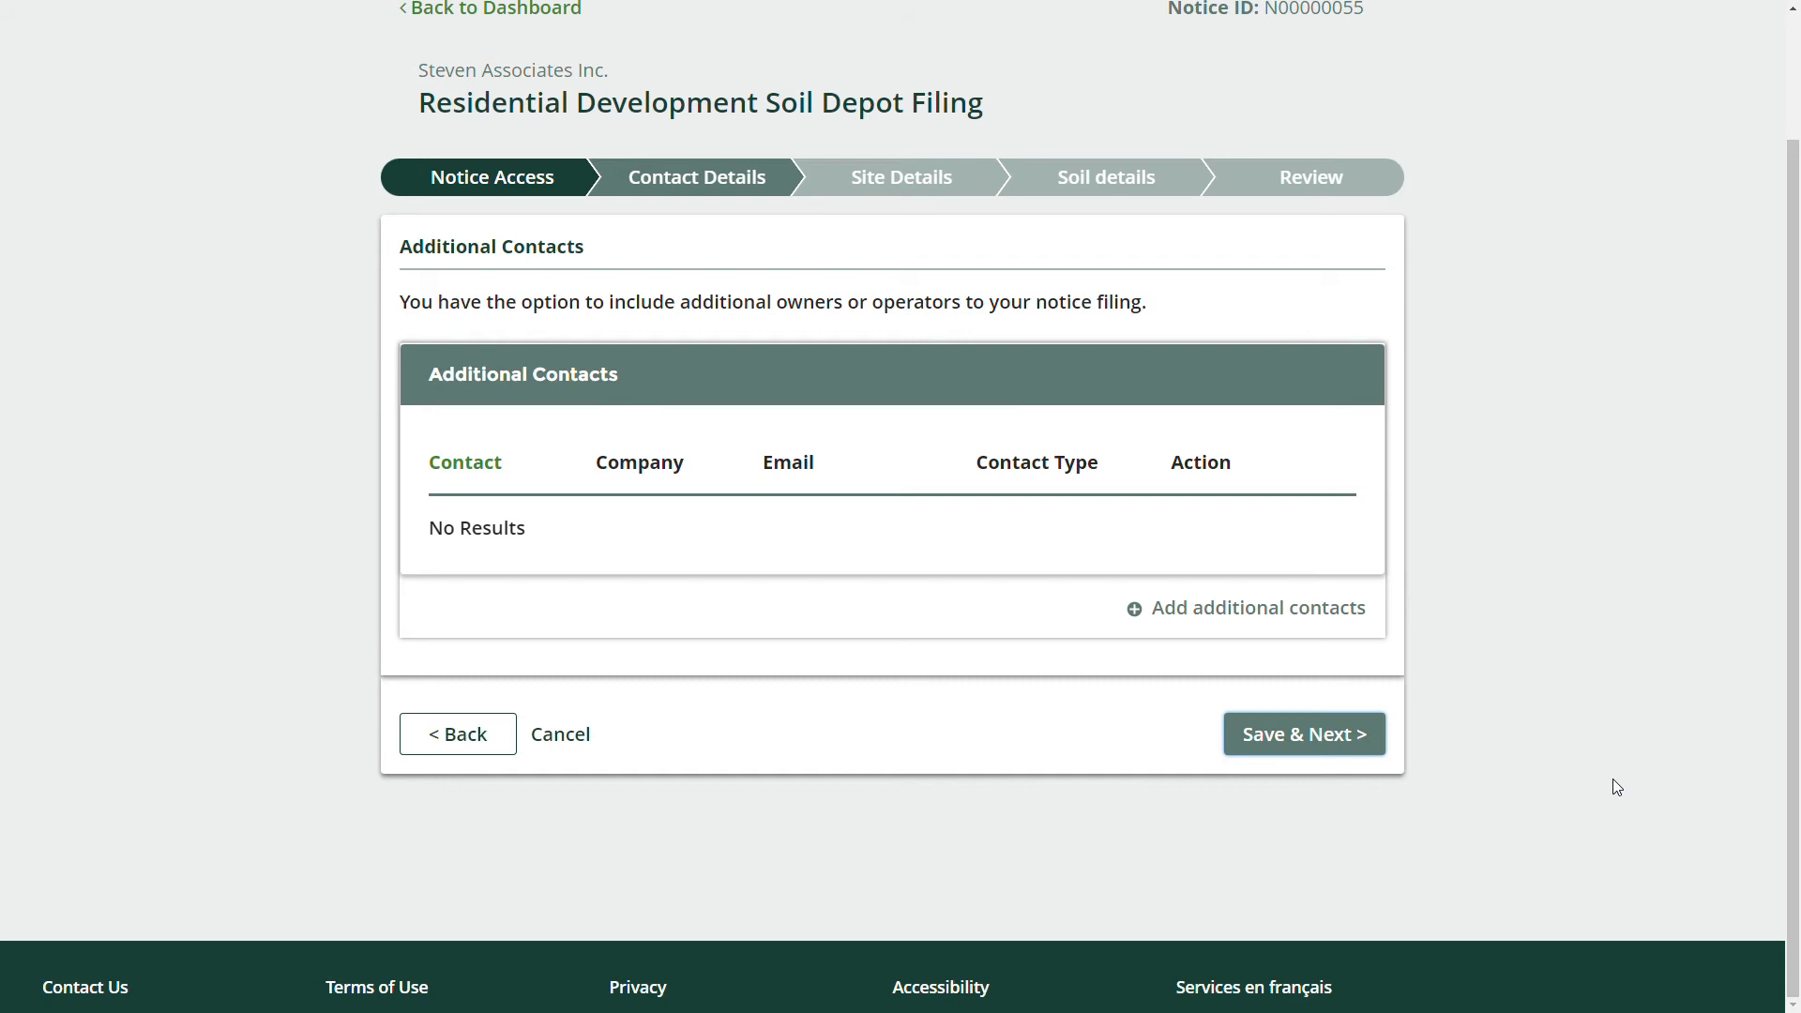
{"action": "left_click_drag", "start_coordinate": [680, 301], "coordinate": [951, 314]}
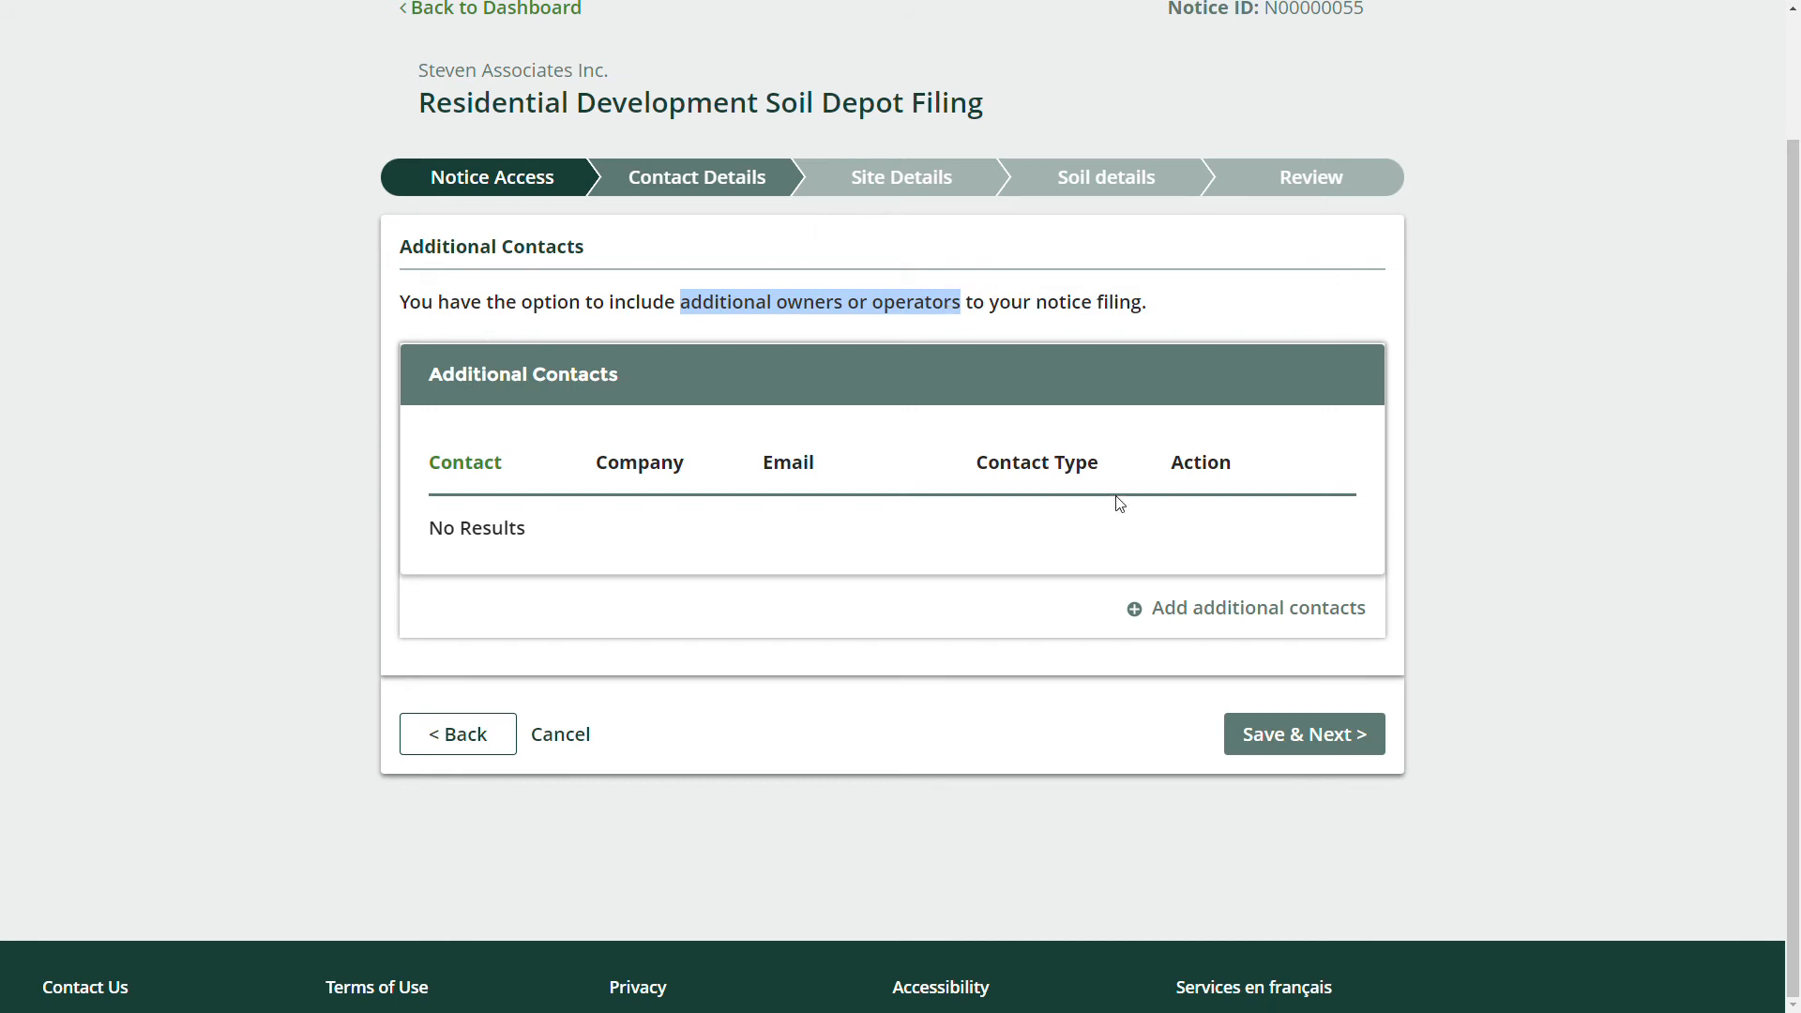
Start a new additional contact marked as both owner and operator.
{"action": "left_click", "coordinate": [1204, 617]}
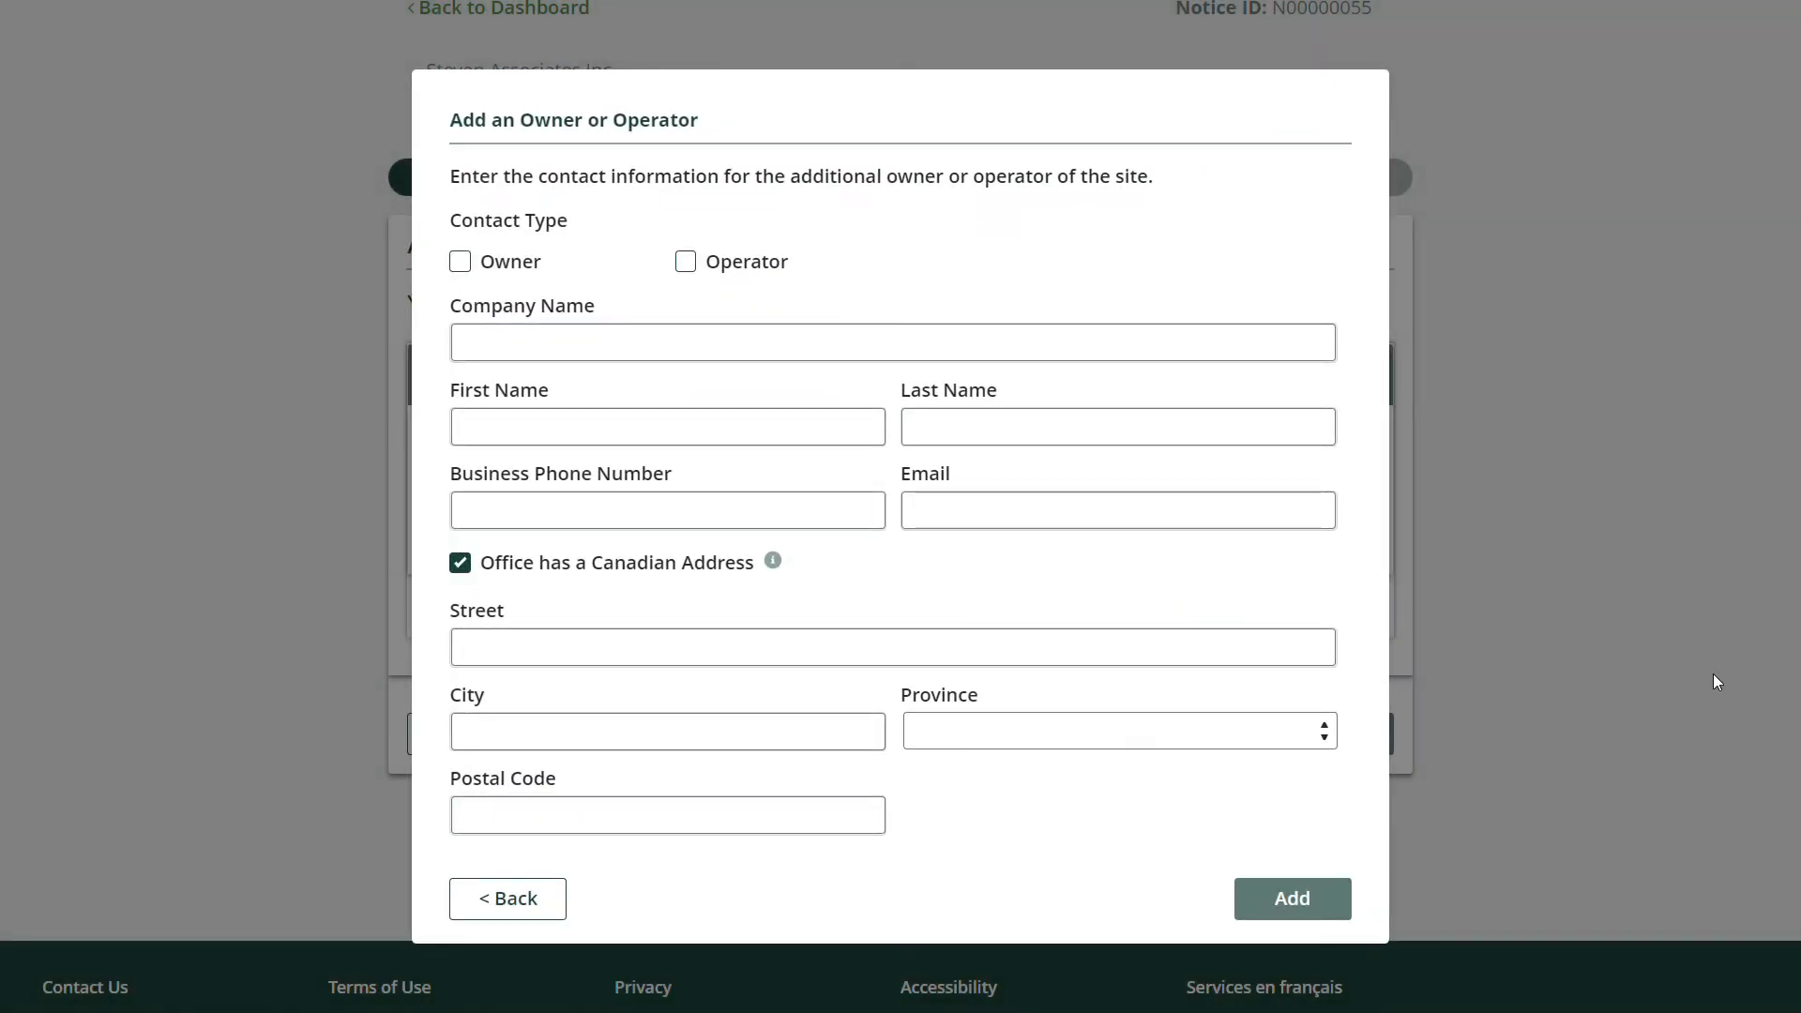
{"action": "left_click", "coordinate": [532, 272]}
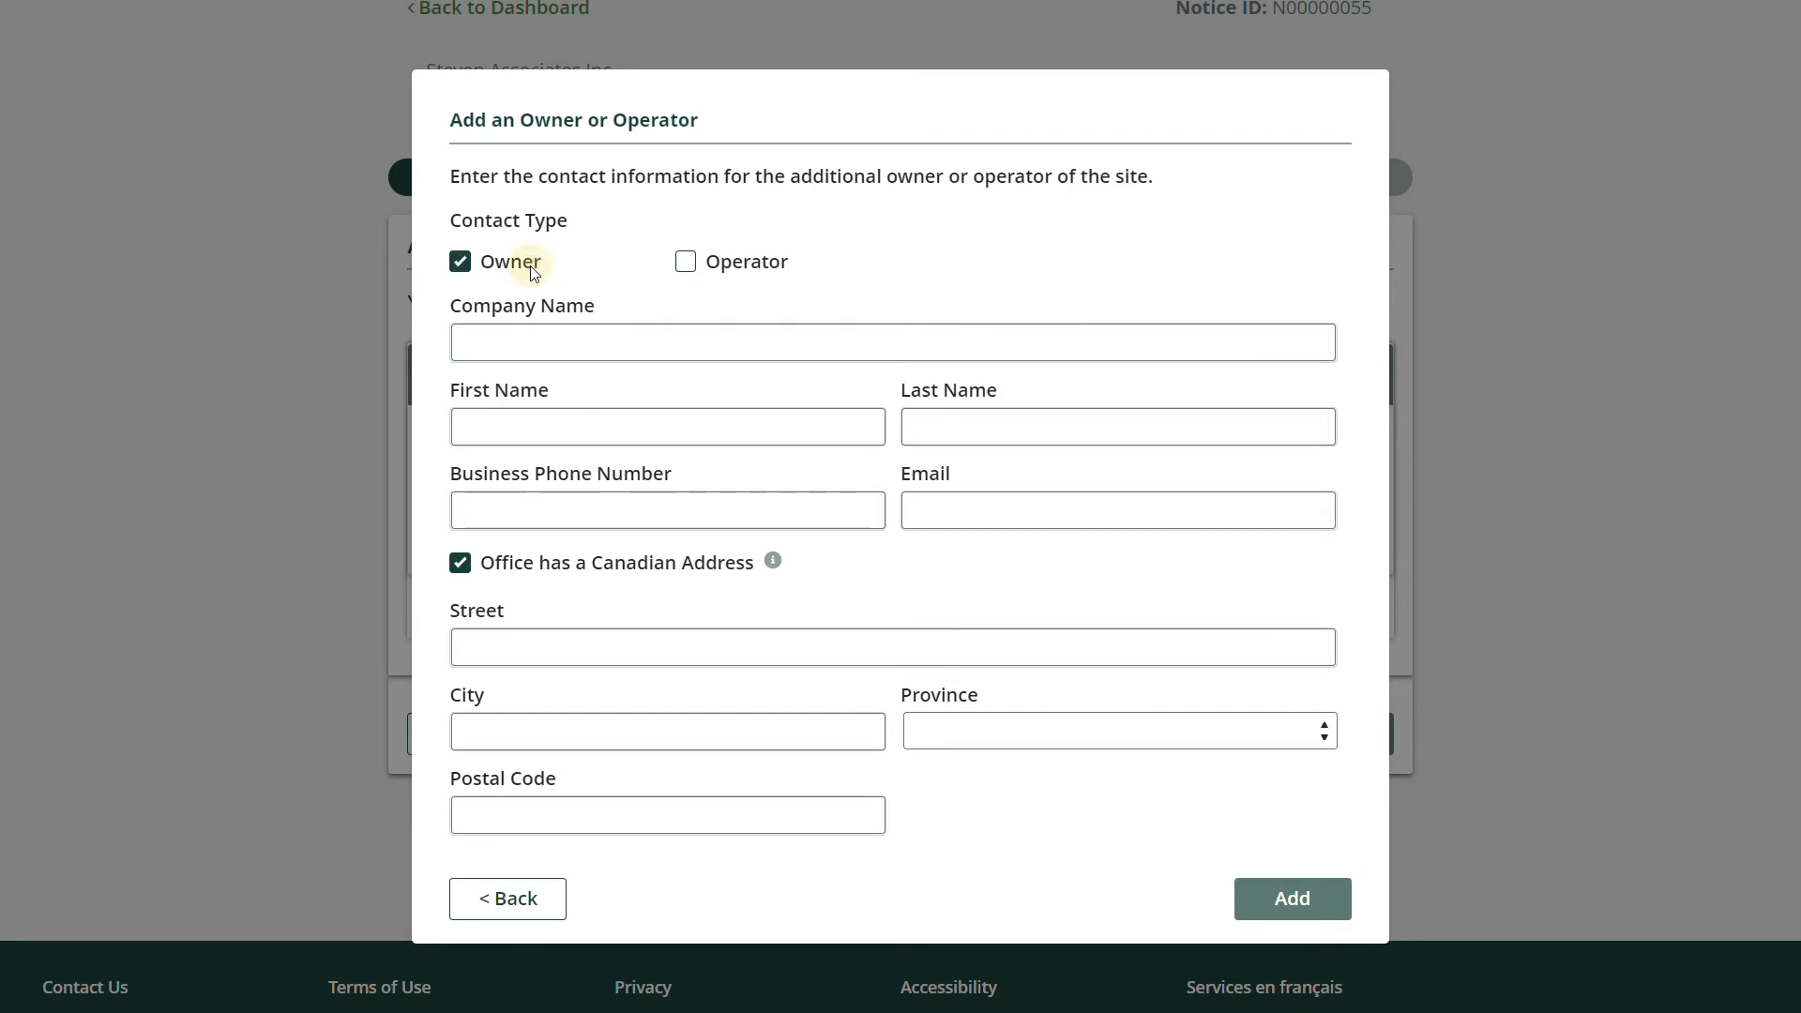
{"action": "left_click", "coordinate": [724, 262]}
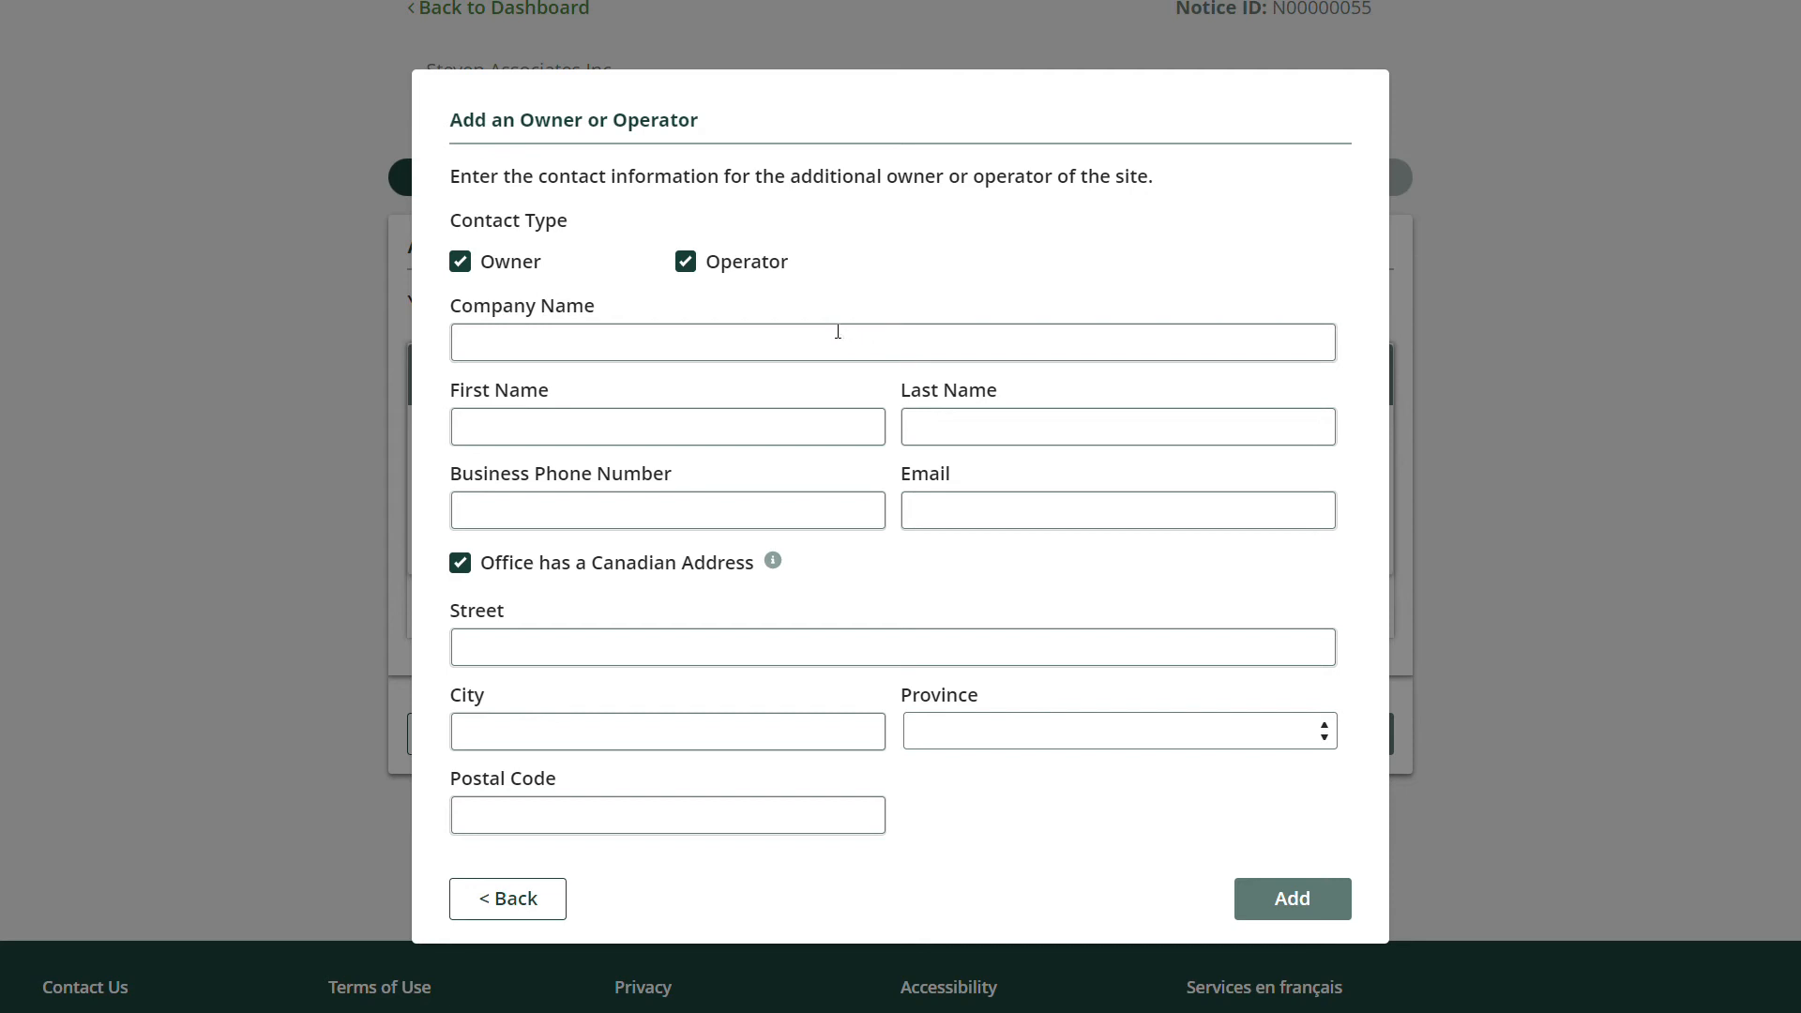
Enter company 343445834 Ontario Ltd with the contact's first and last name, phone and e-mail.
{"action": "left_click", "coordinate": [807, 344]}
{"action": "type", "text": "3434458"}
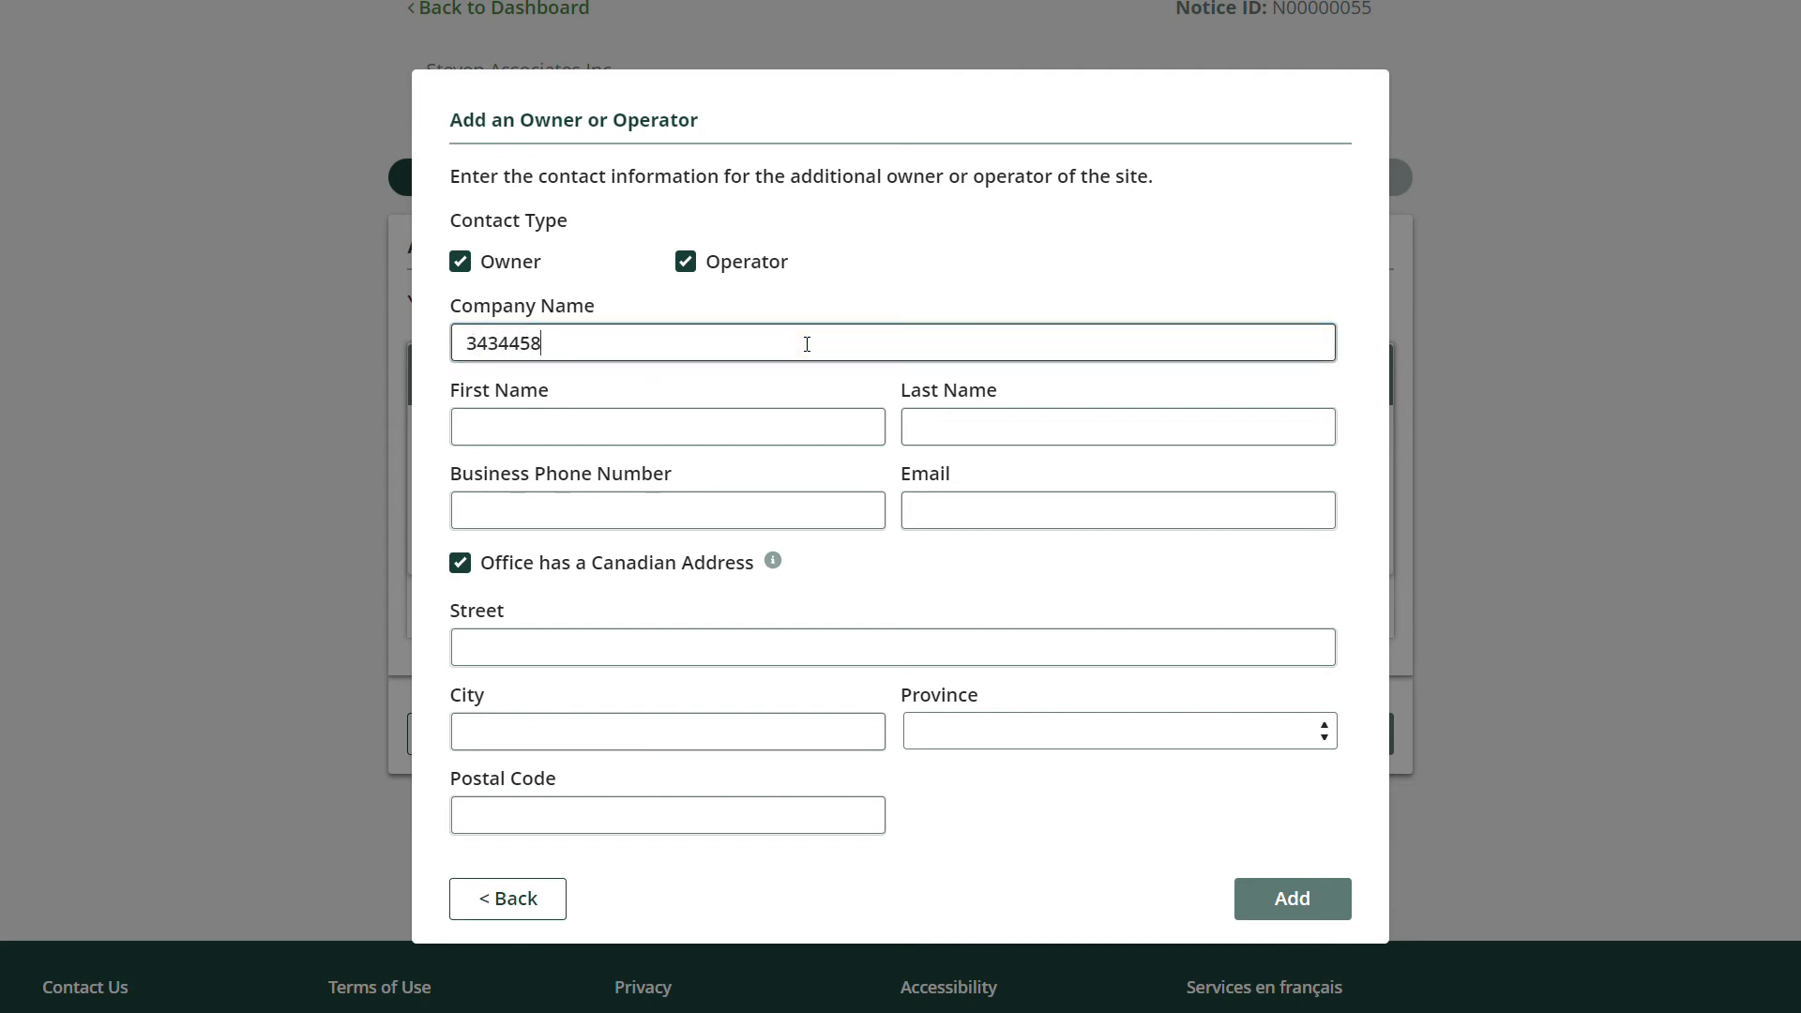
{"action": "type", "text": "34 Ontario Ltd"}
{"action": "key", "text": "Tab"}
{"action": "key", "text": "Tab"}
{"action": "key", "text": "Tab"}
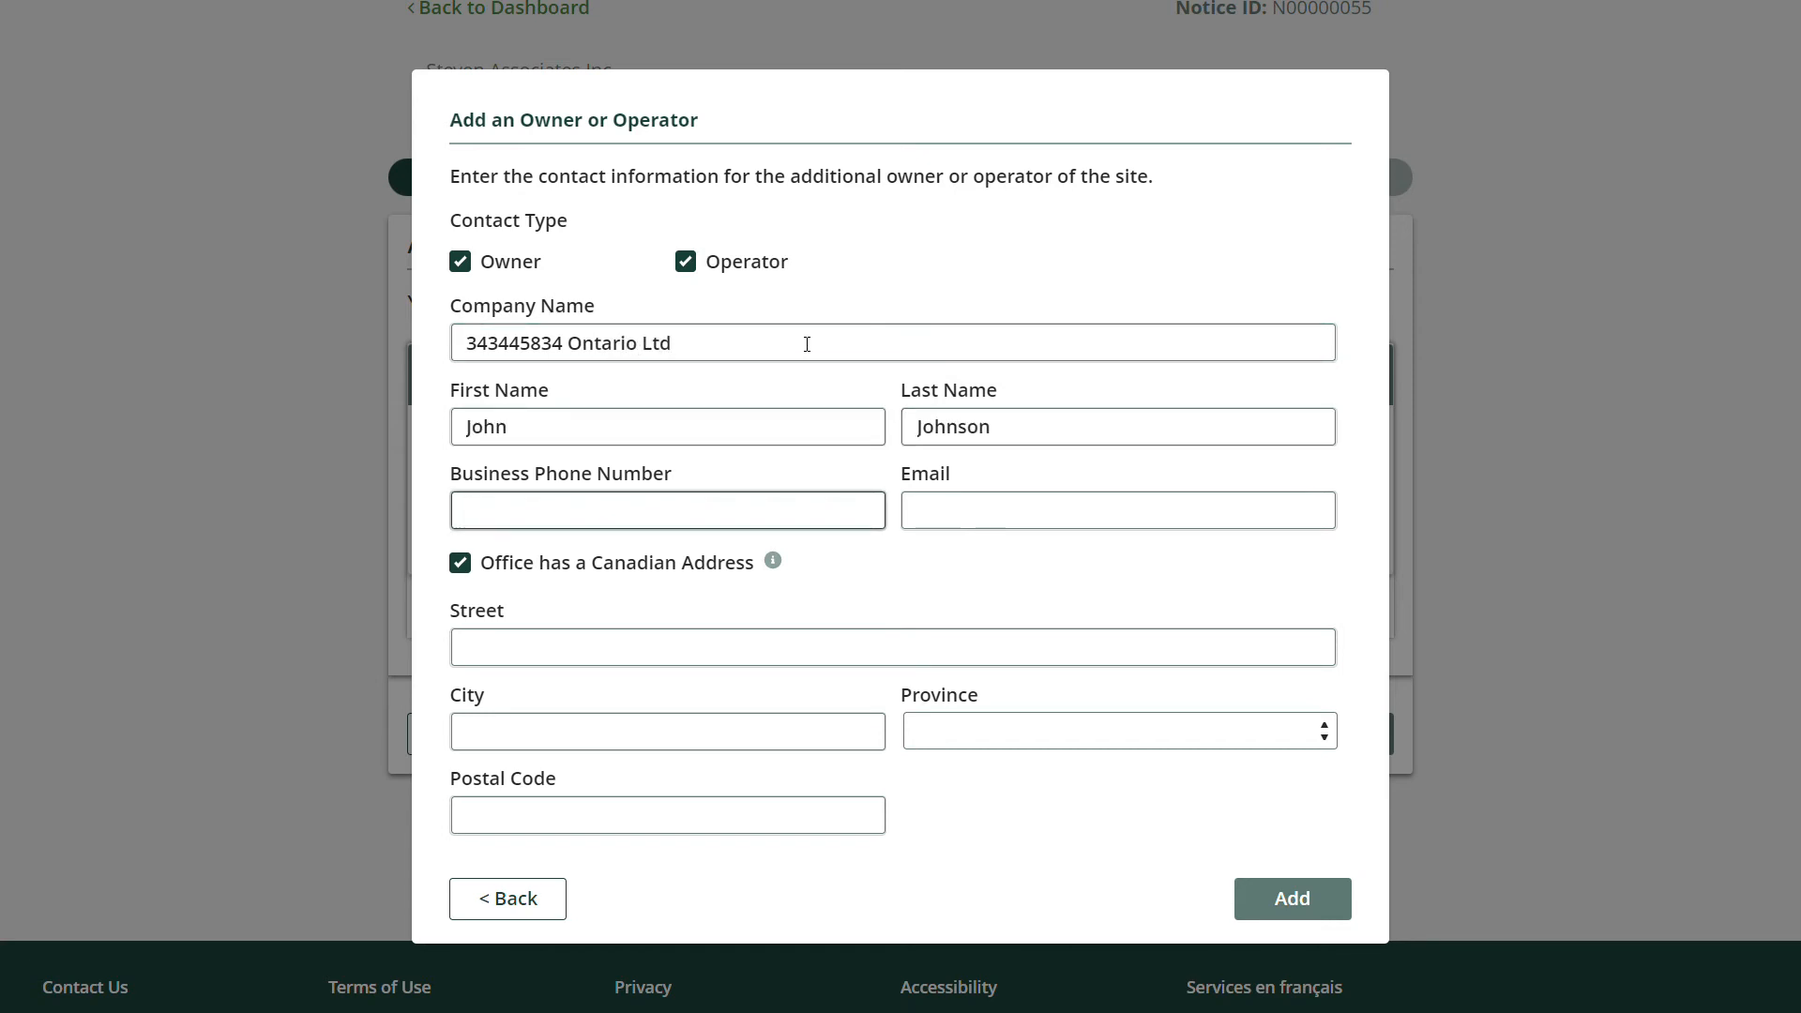
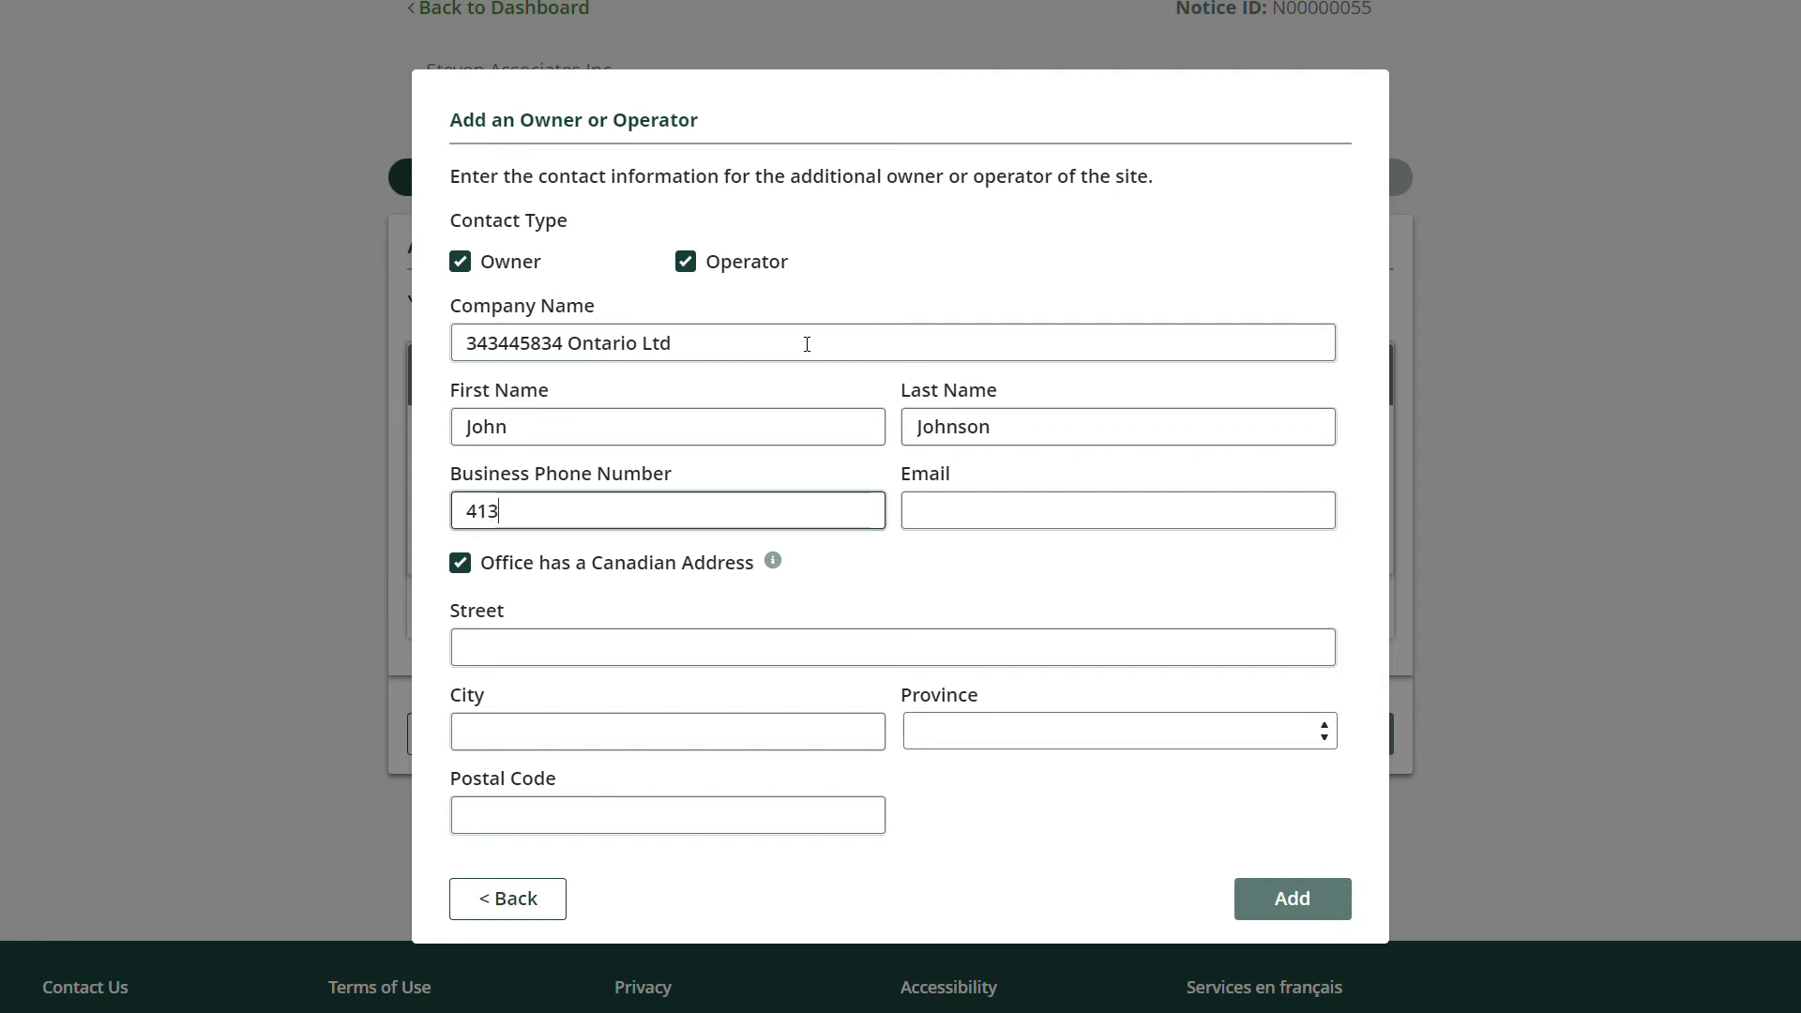
{"action": "key", "text": "Tab"}
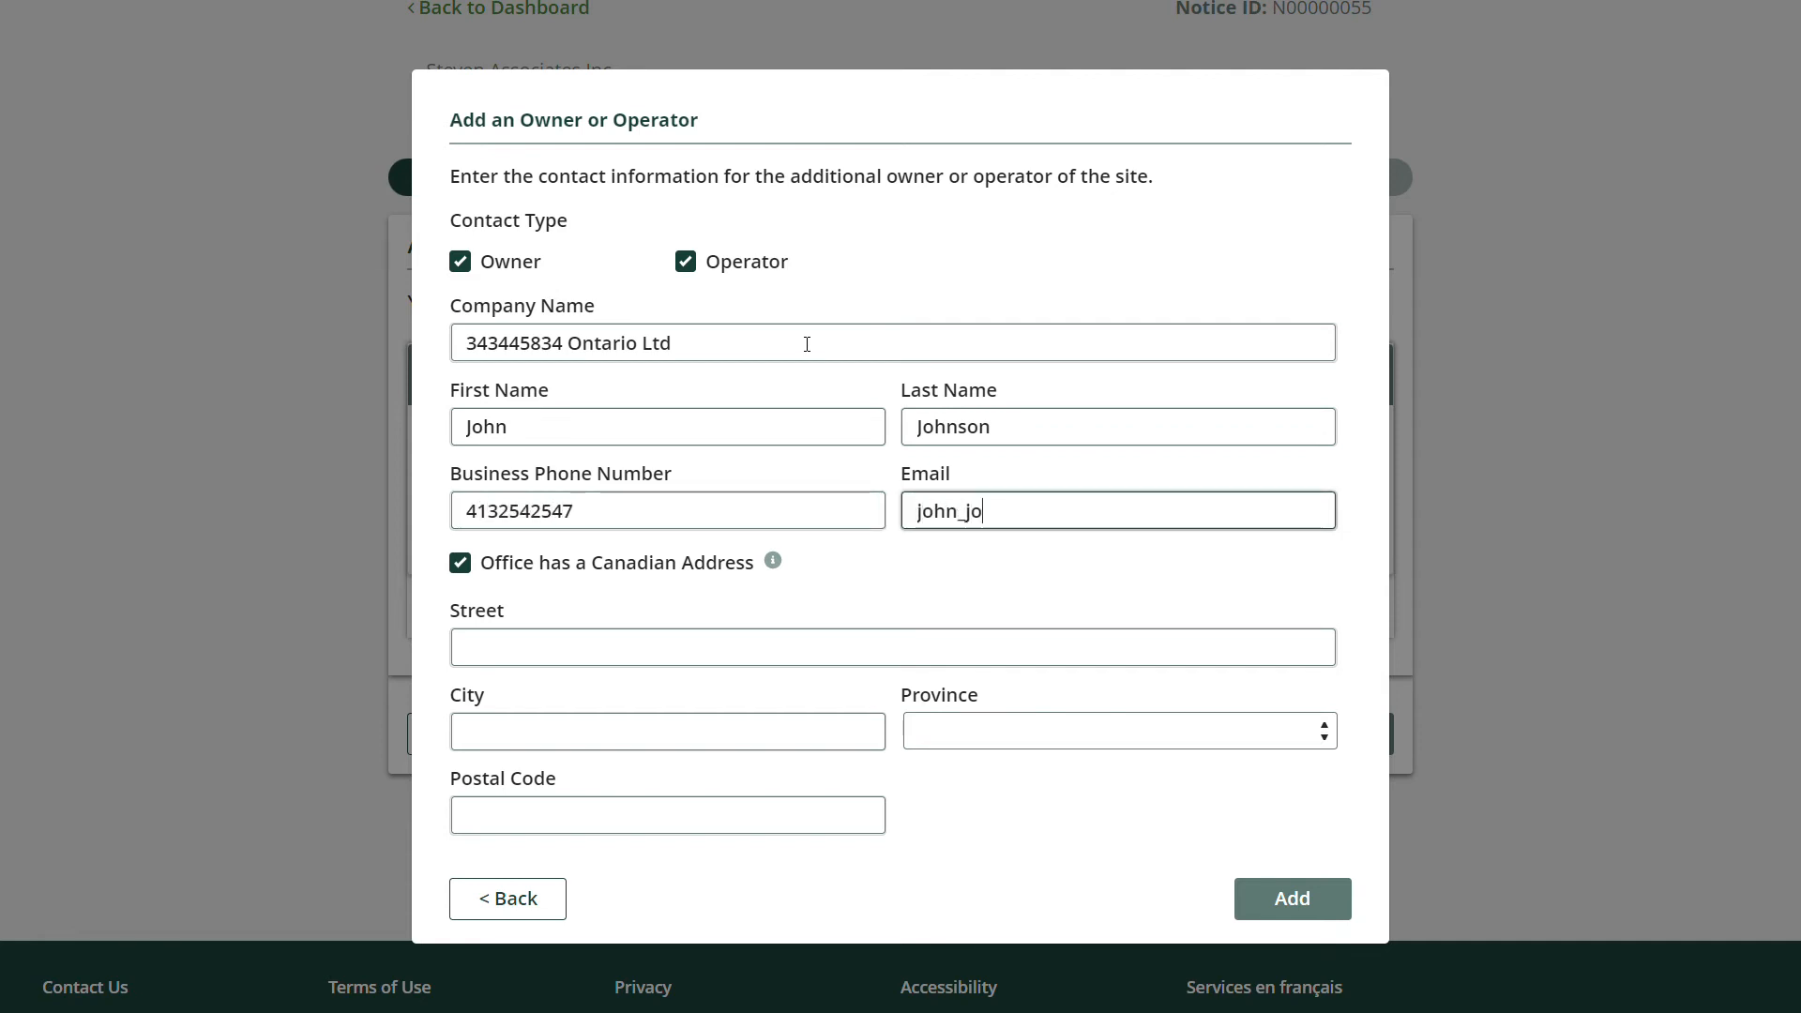
Fill in the contact's office street, city, Ontario as province, and postal code.
{"action": "key", "text": "Tab"}
{"action": "key", "text": "Tab"}
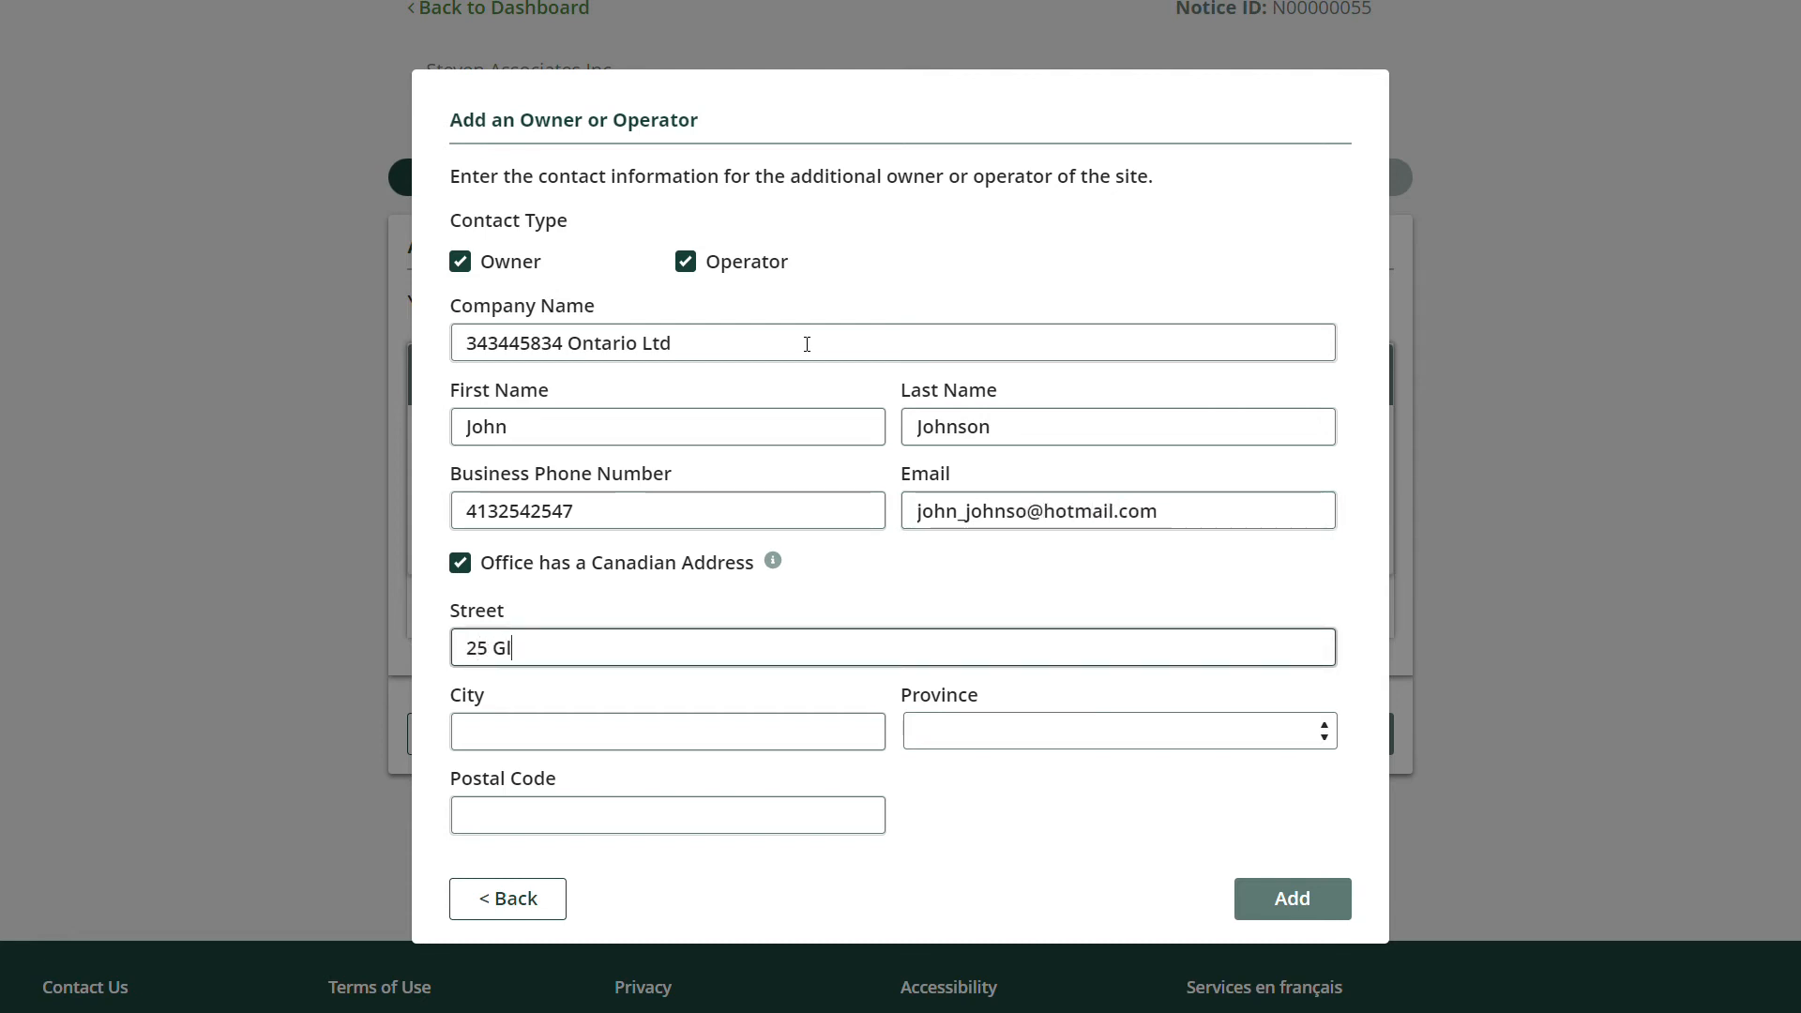
{"action": "key", "text": "Tab"}
{"action": "type", "text": "Unionville"}
{"action": "key", "text": "Tab"}
{"action": "key", "text": "o"}
{"action": "key", "text": "Tab"}
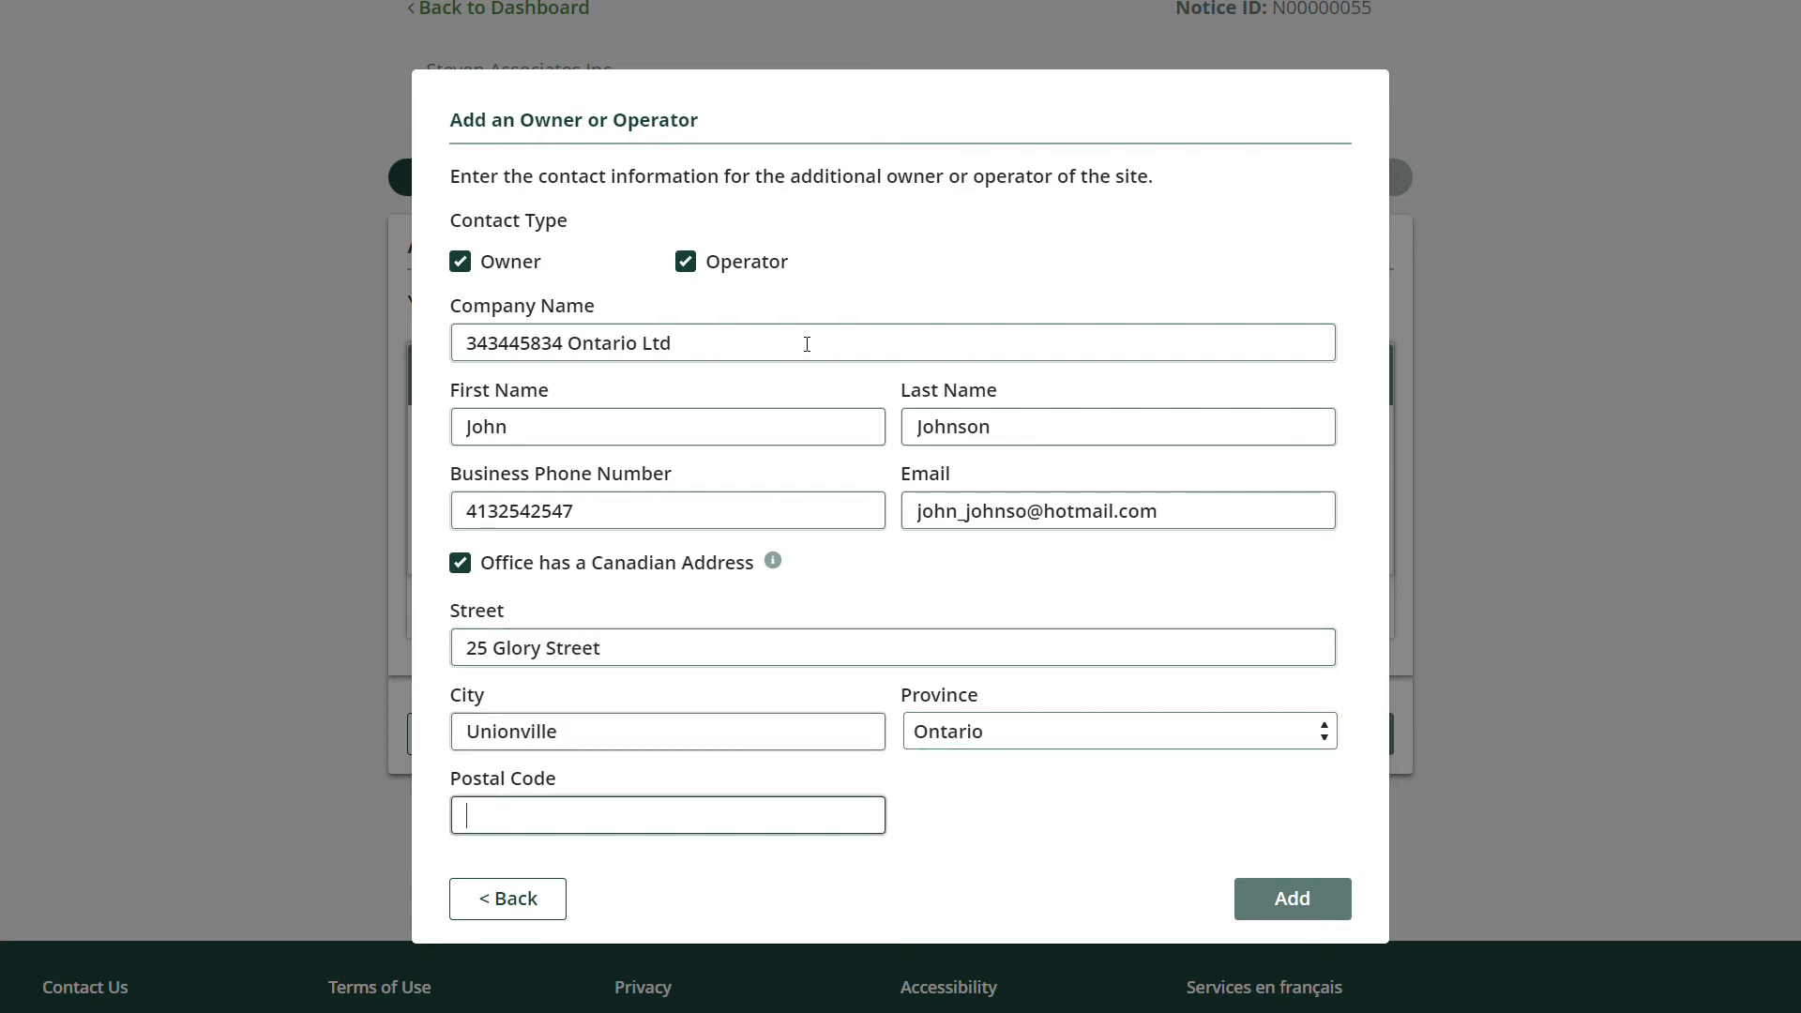
{"action": "type", "text": "P4R 3T4"}
Add the owner/operator contact, then fix the misspelled e-mail and save it.
{"action": "left_click", "coordinate": [1300, 901]}
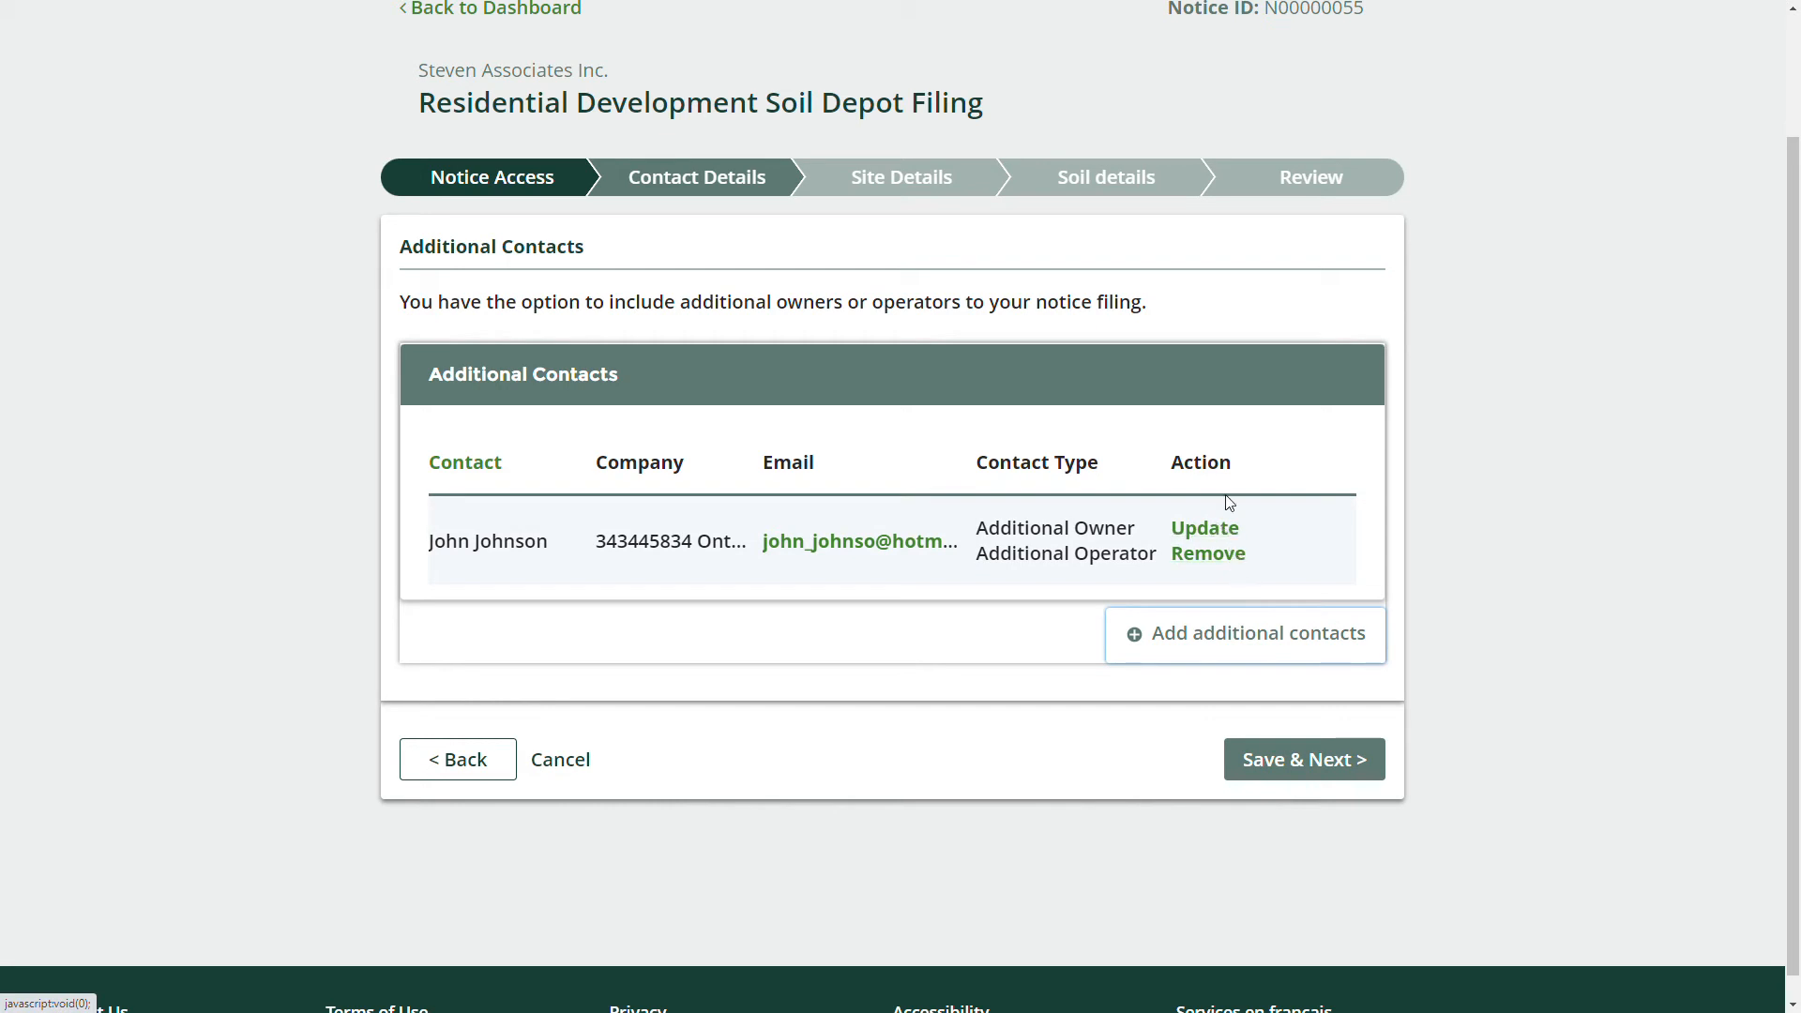
{"action": "left_click", "coordinate": [1211, 528]}
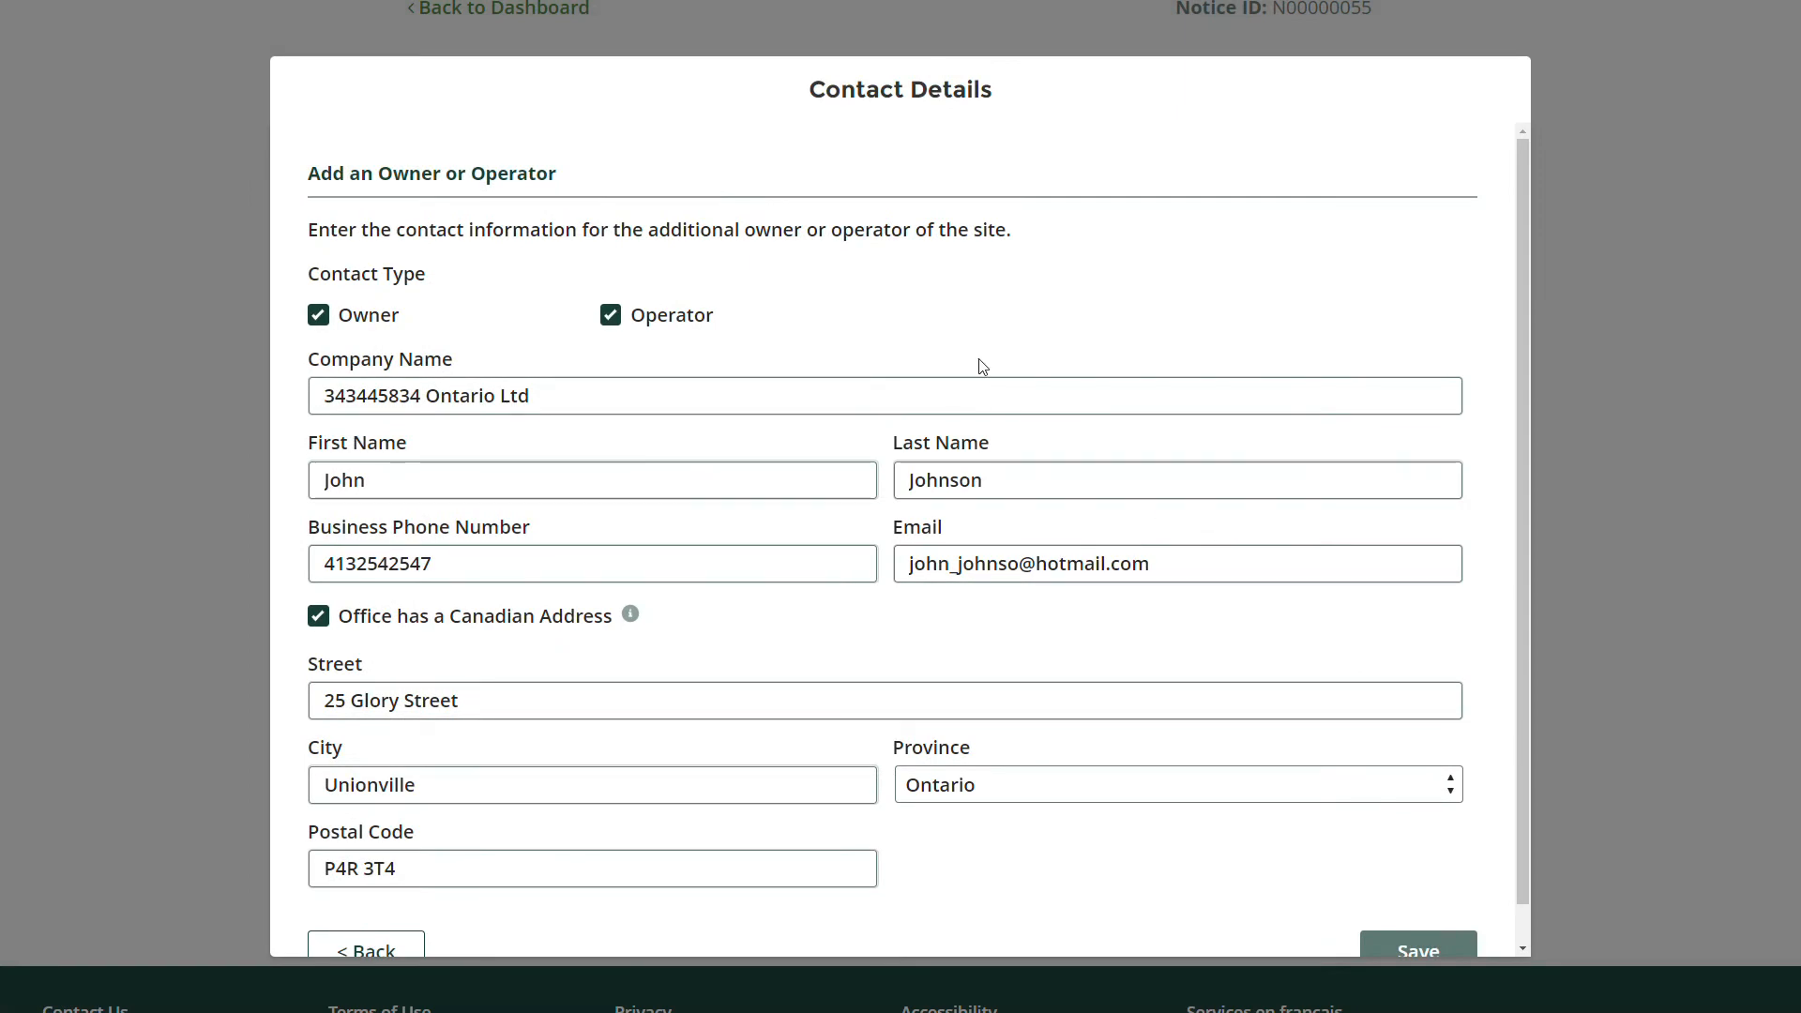
{"action": "scroll", "coordinate": [1012, 361], "scroll_direction": "down", "scroll_amount": 1}
{"action": "left_click", "coordinate": [1019, 523]}
{"action": "type", "text": "n"}
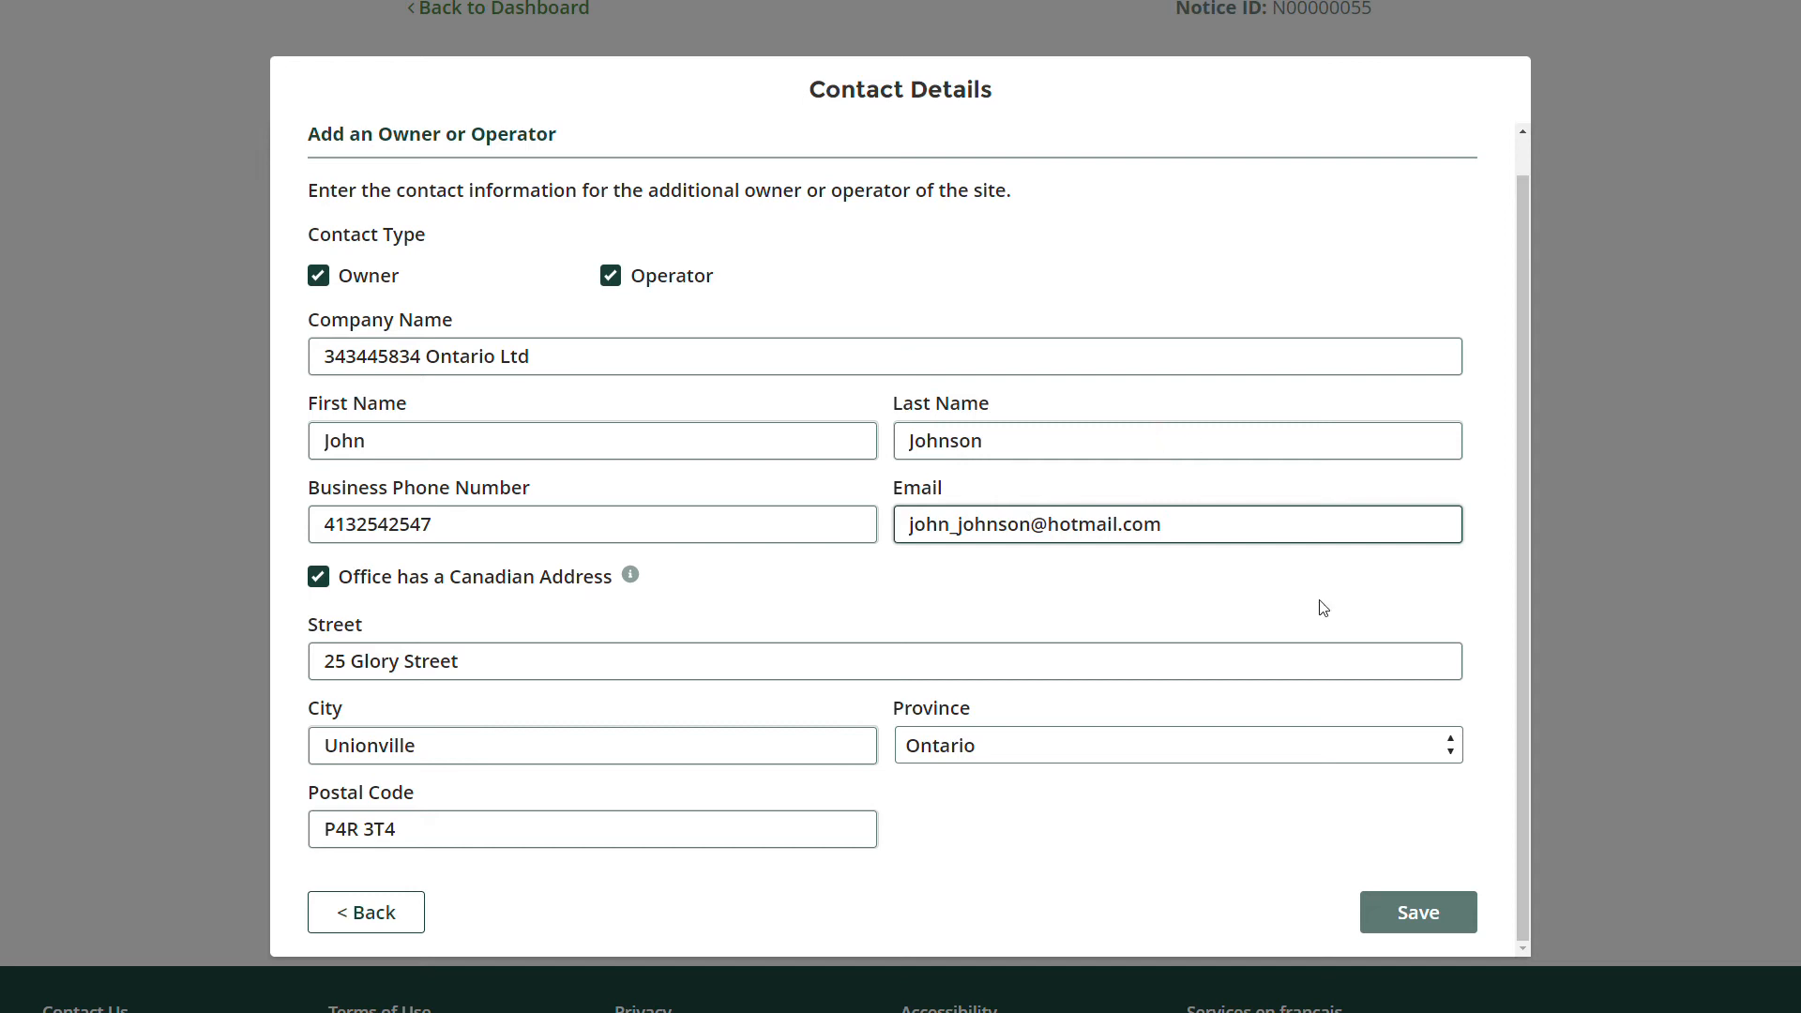
{"action": "left_click", "coordinate": [1424, 911]}
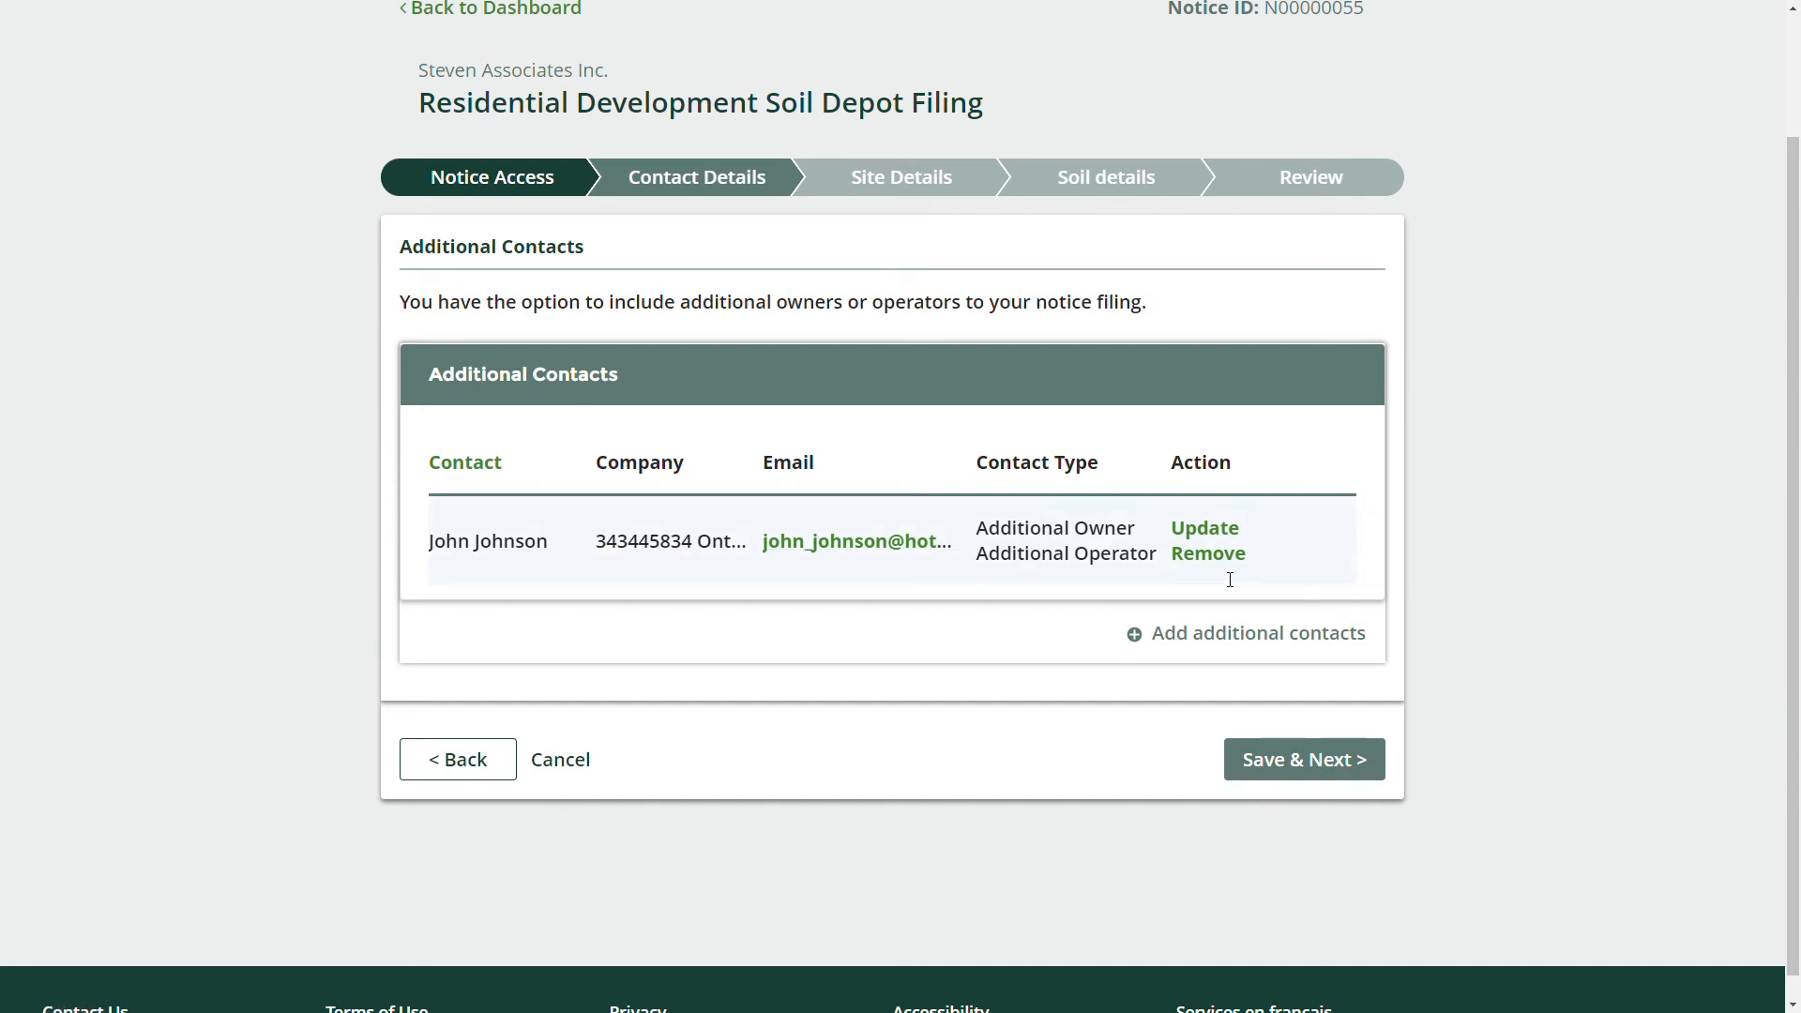
Remove the additional contact and continue to Site Details.
{"action": "left_click", "coordinate": [1208, 554]}
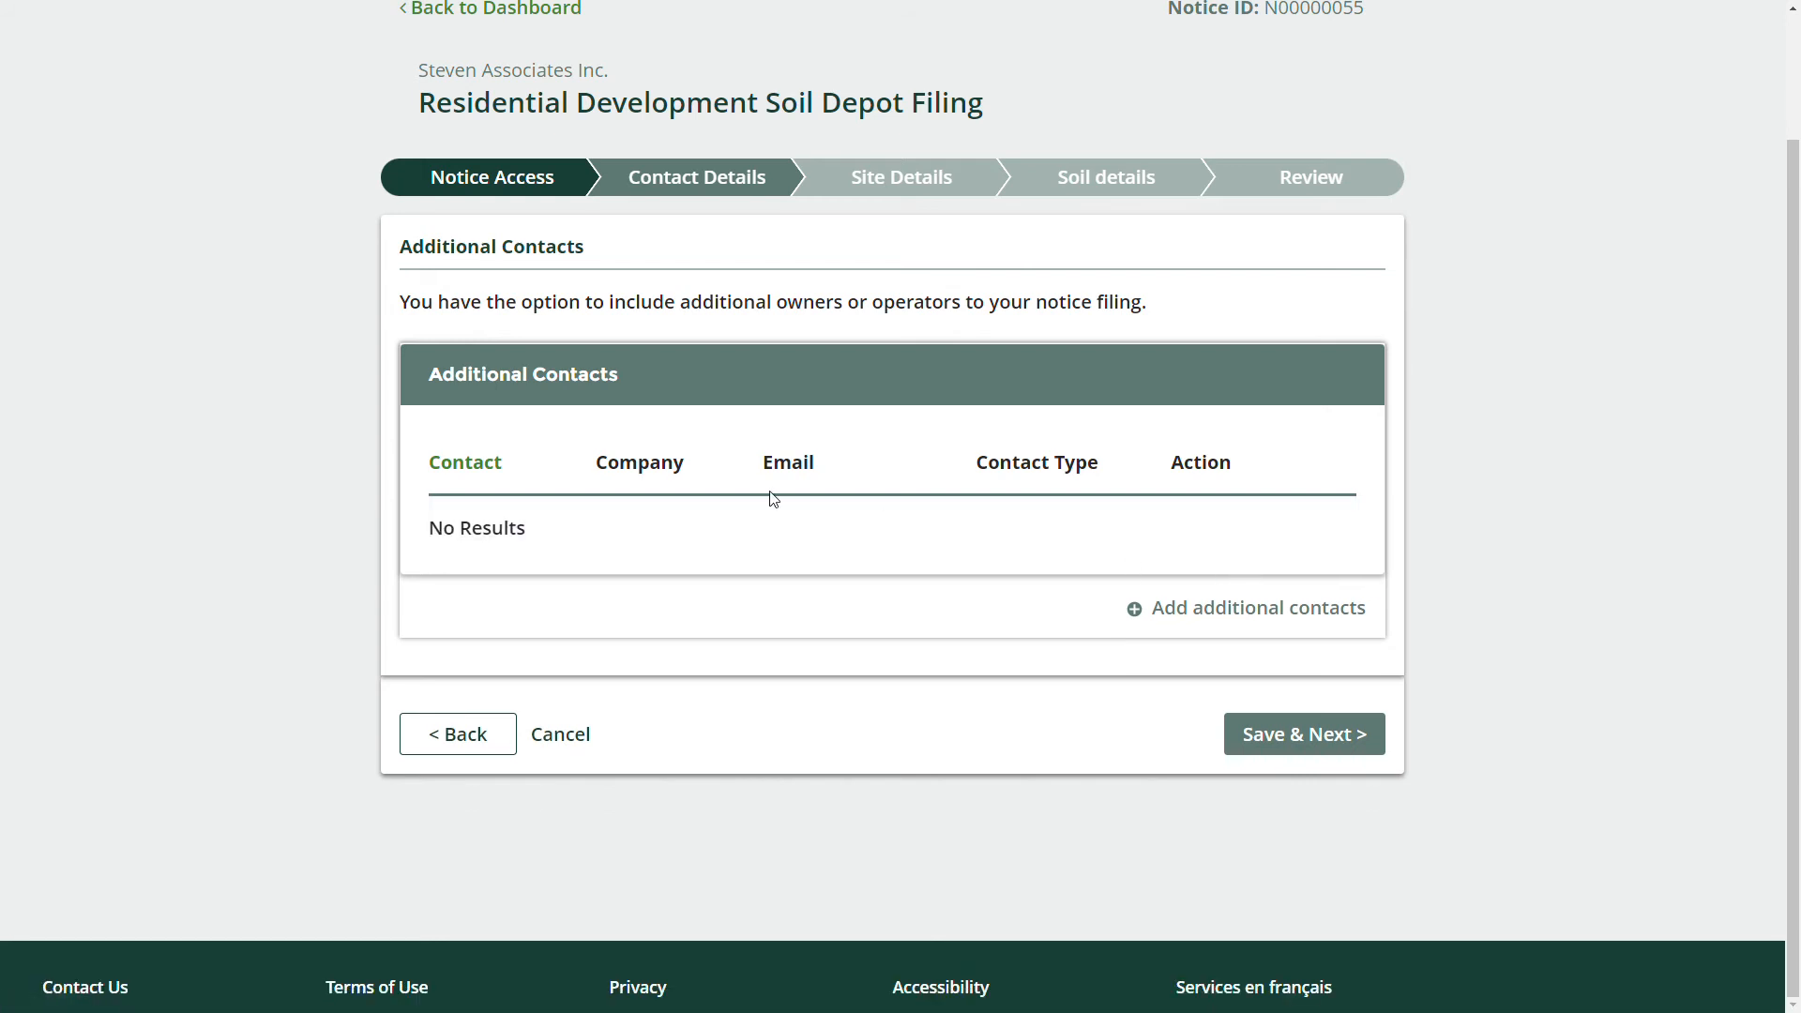
{"action": "triple_click", "coordinate": [492, 523]}
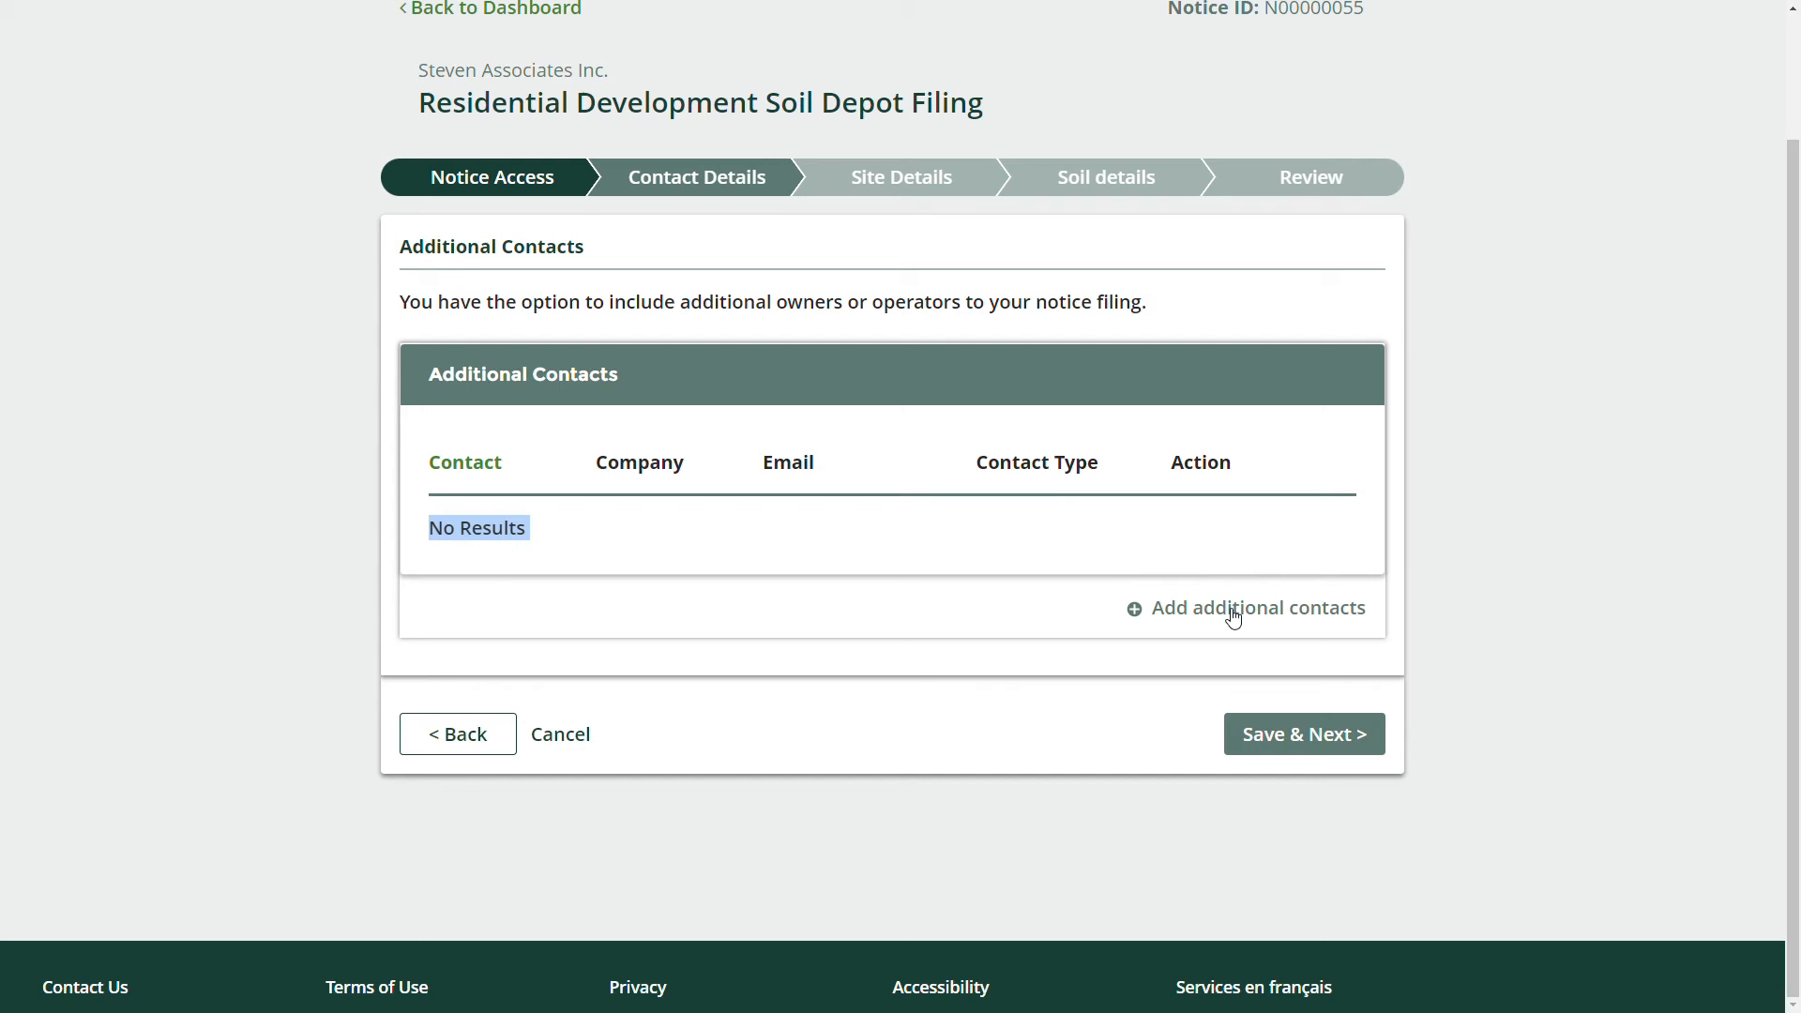
{"action": "left_click", "coordinate": [1266, 727]}
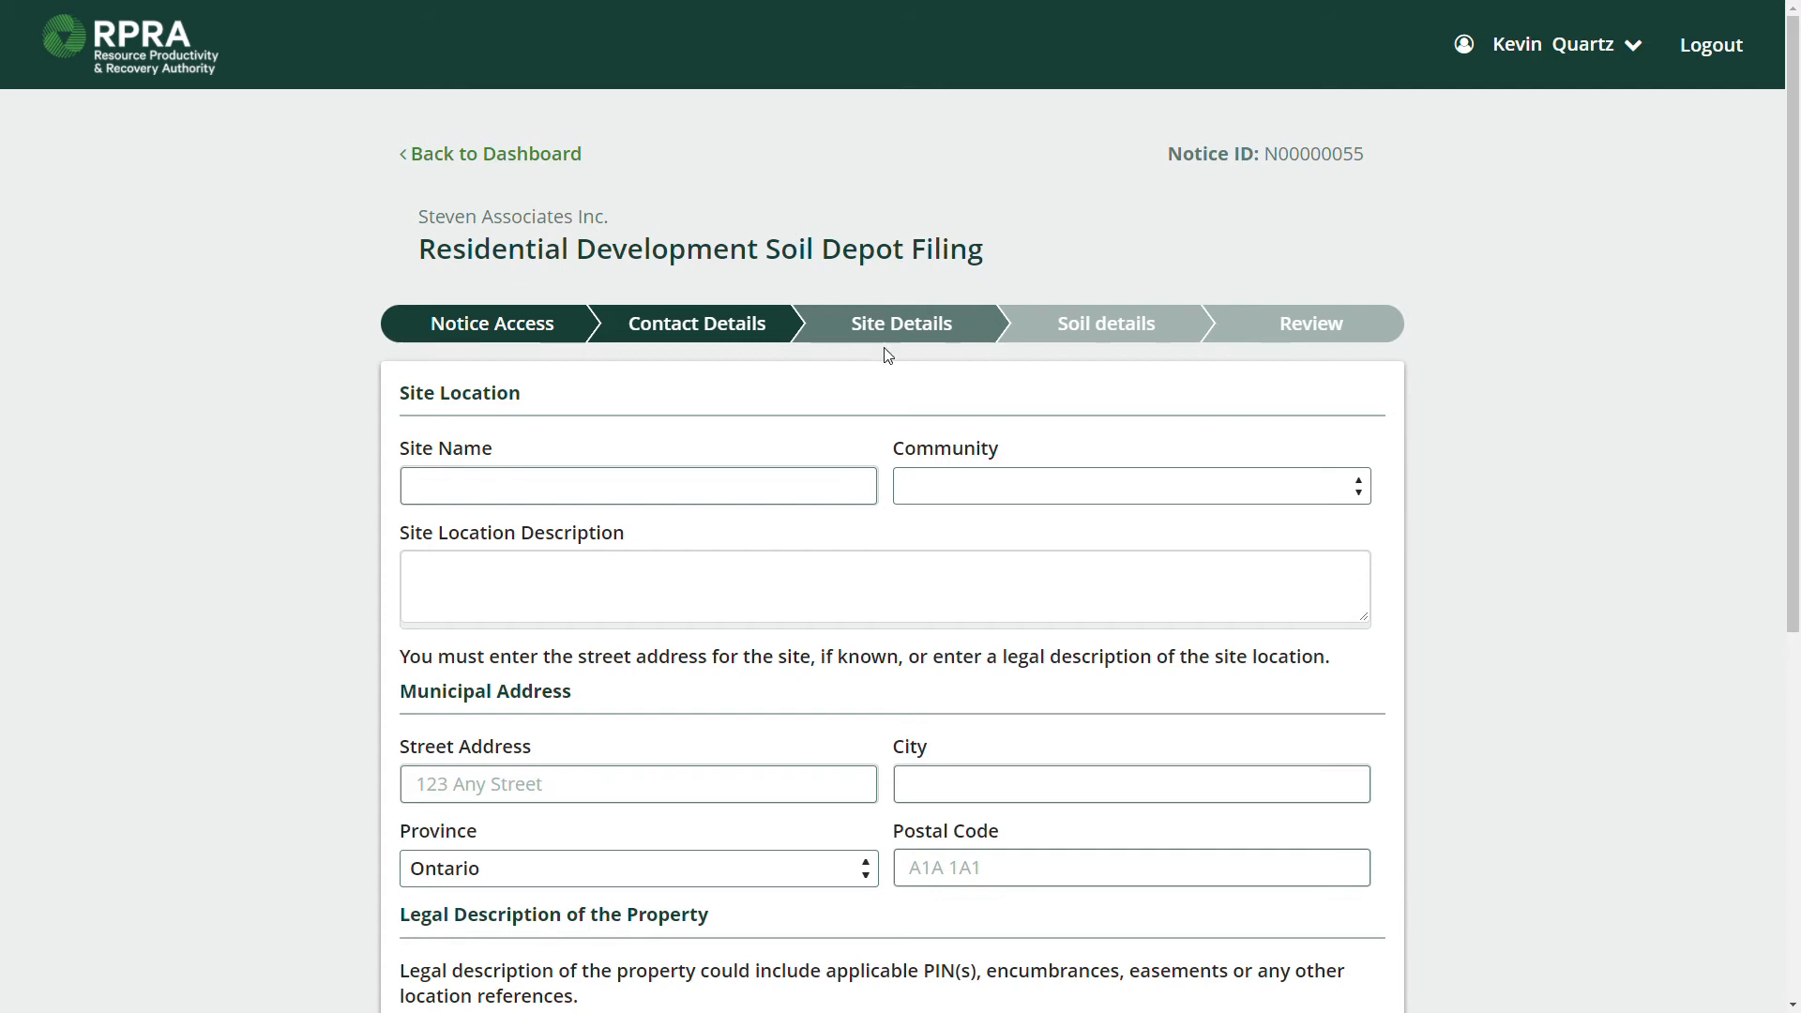
Trigger Site Details validation to reveal required fields and highlight the address-or-legal-description rules.
{"action": "scroll", "coordinate": [888, 357], "scroll_direction": "down", "scroll_amount": 2}
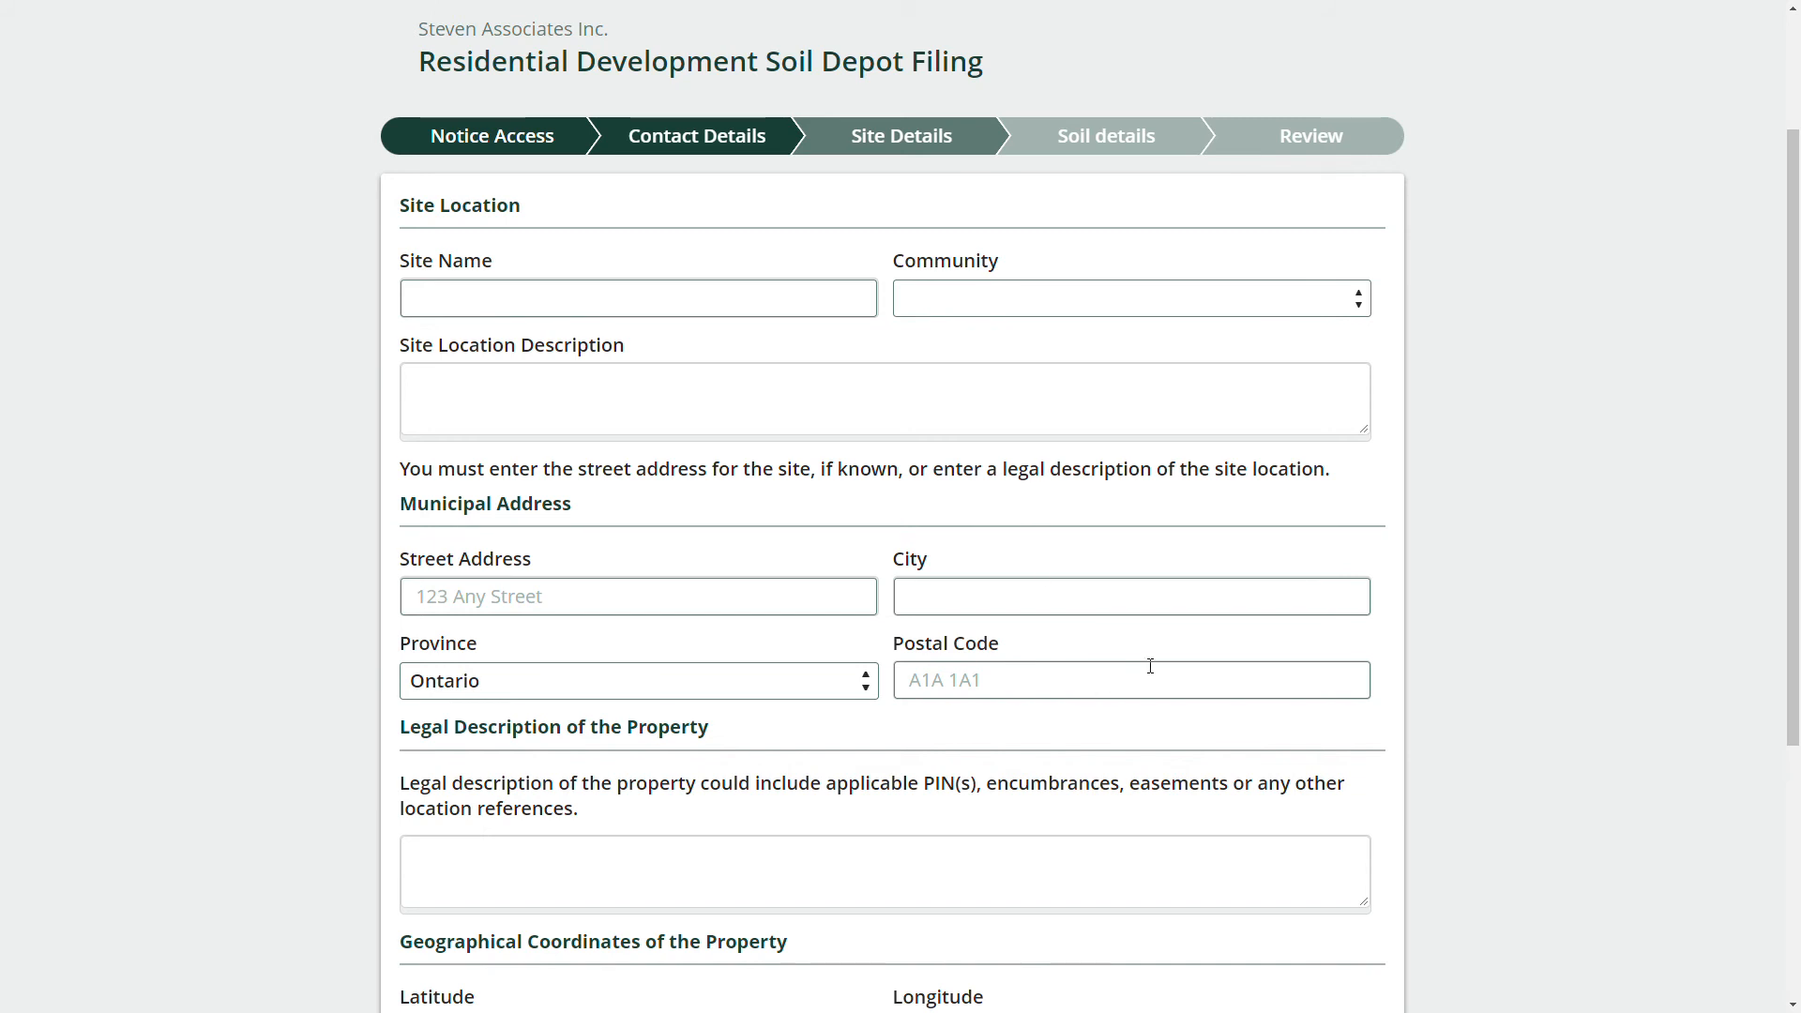
{"action": "scroll", "coordinate": [1219, 750], "scroll_direction": "down", "scroll_amount": 5}
{"action": "left_click", "coordinate": [1337, 775]}
{"action": "scroll", "coordinate": [920, 587], "scroll_direction": "up", "scroll_amount": 3}
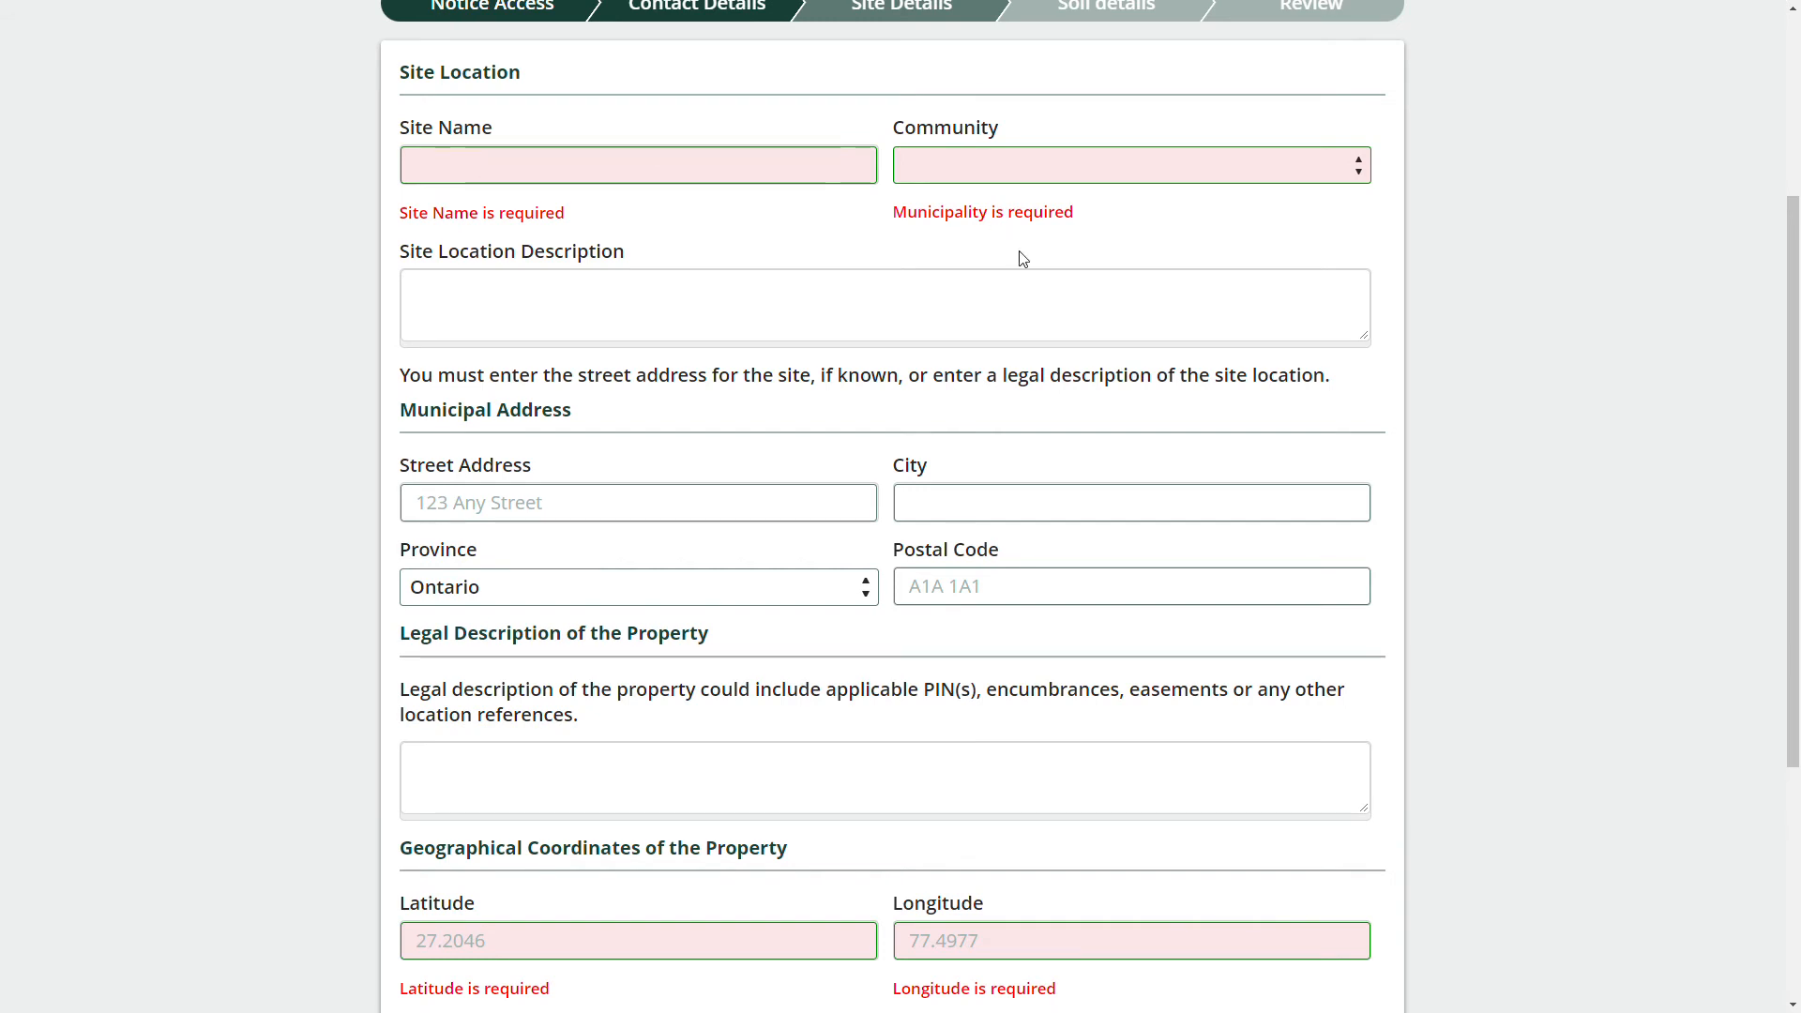
{"action": "scroll", "coordinate": [1006, 284], "scroll_direction": "down", "scroll_amount": 2}
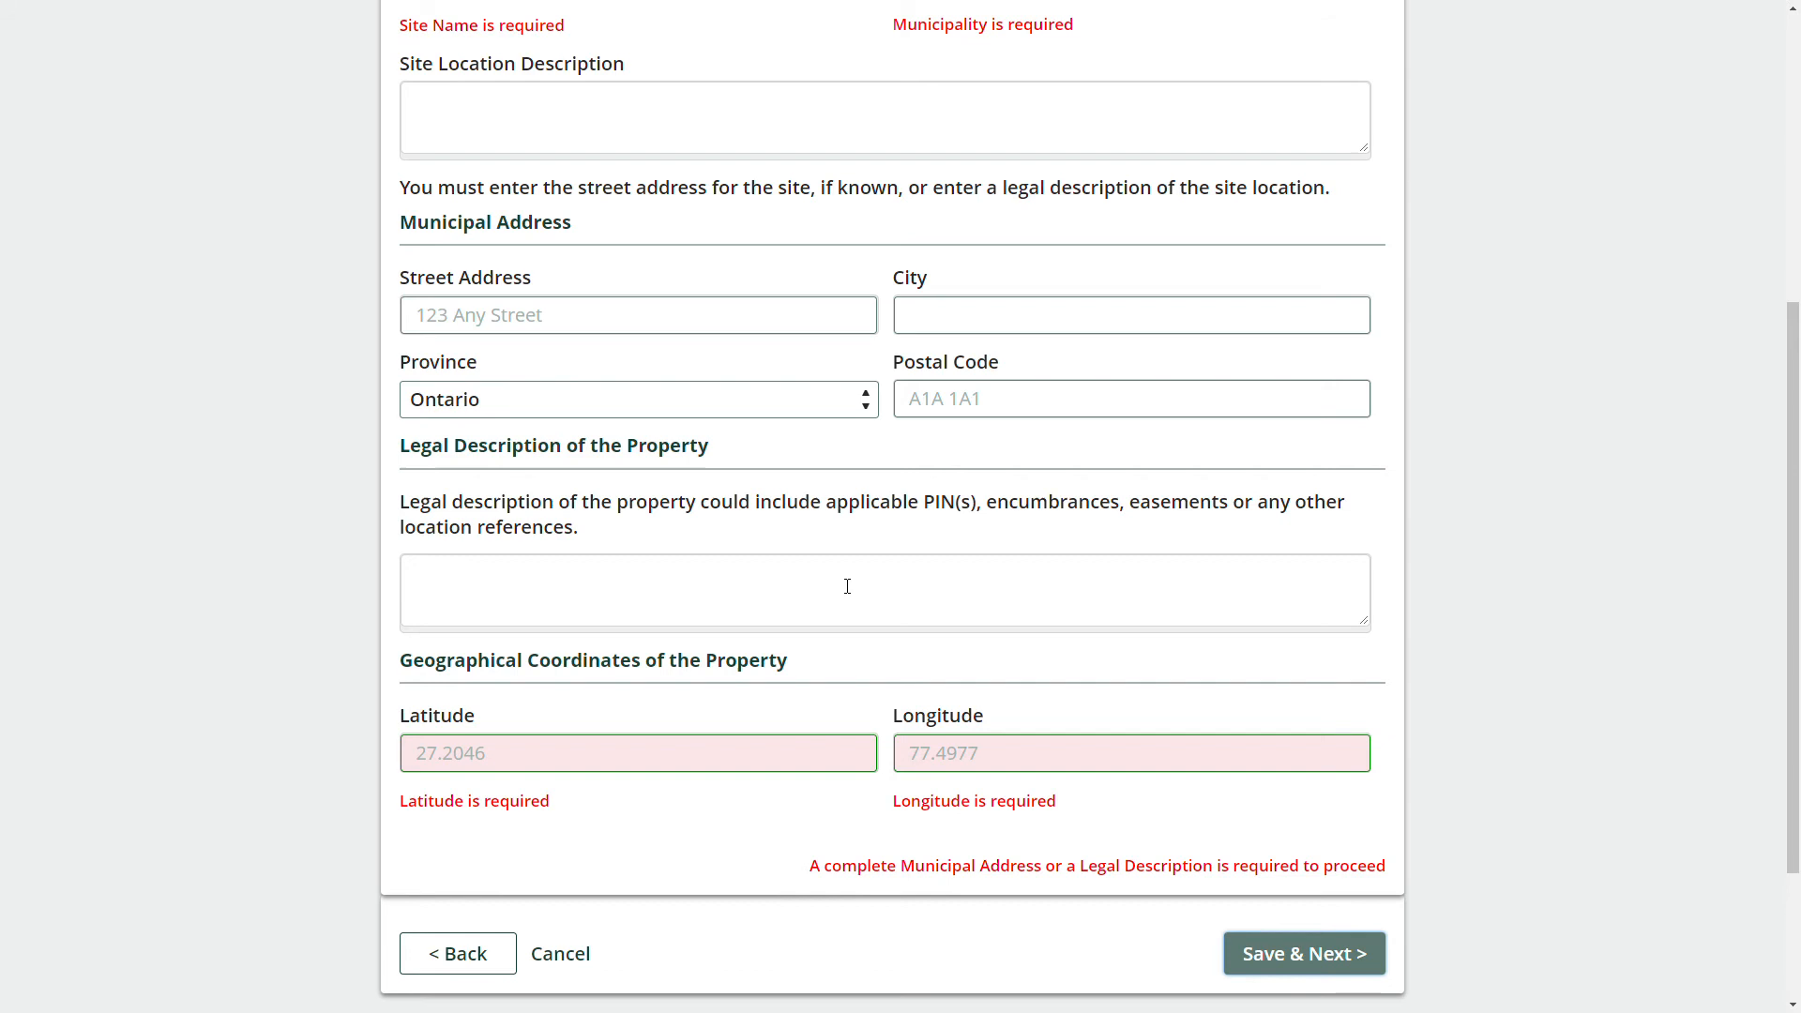
{"action": "triple_click", "coordinate": [840, 183]}
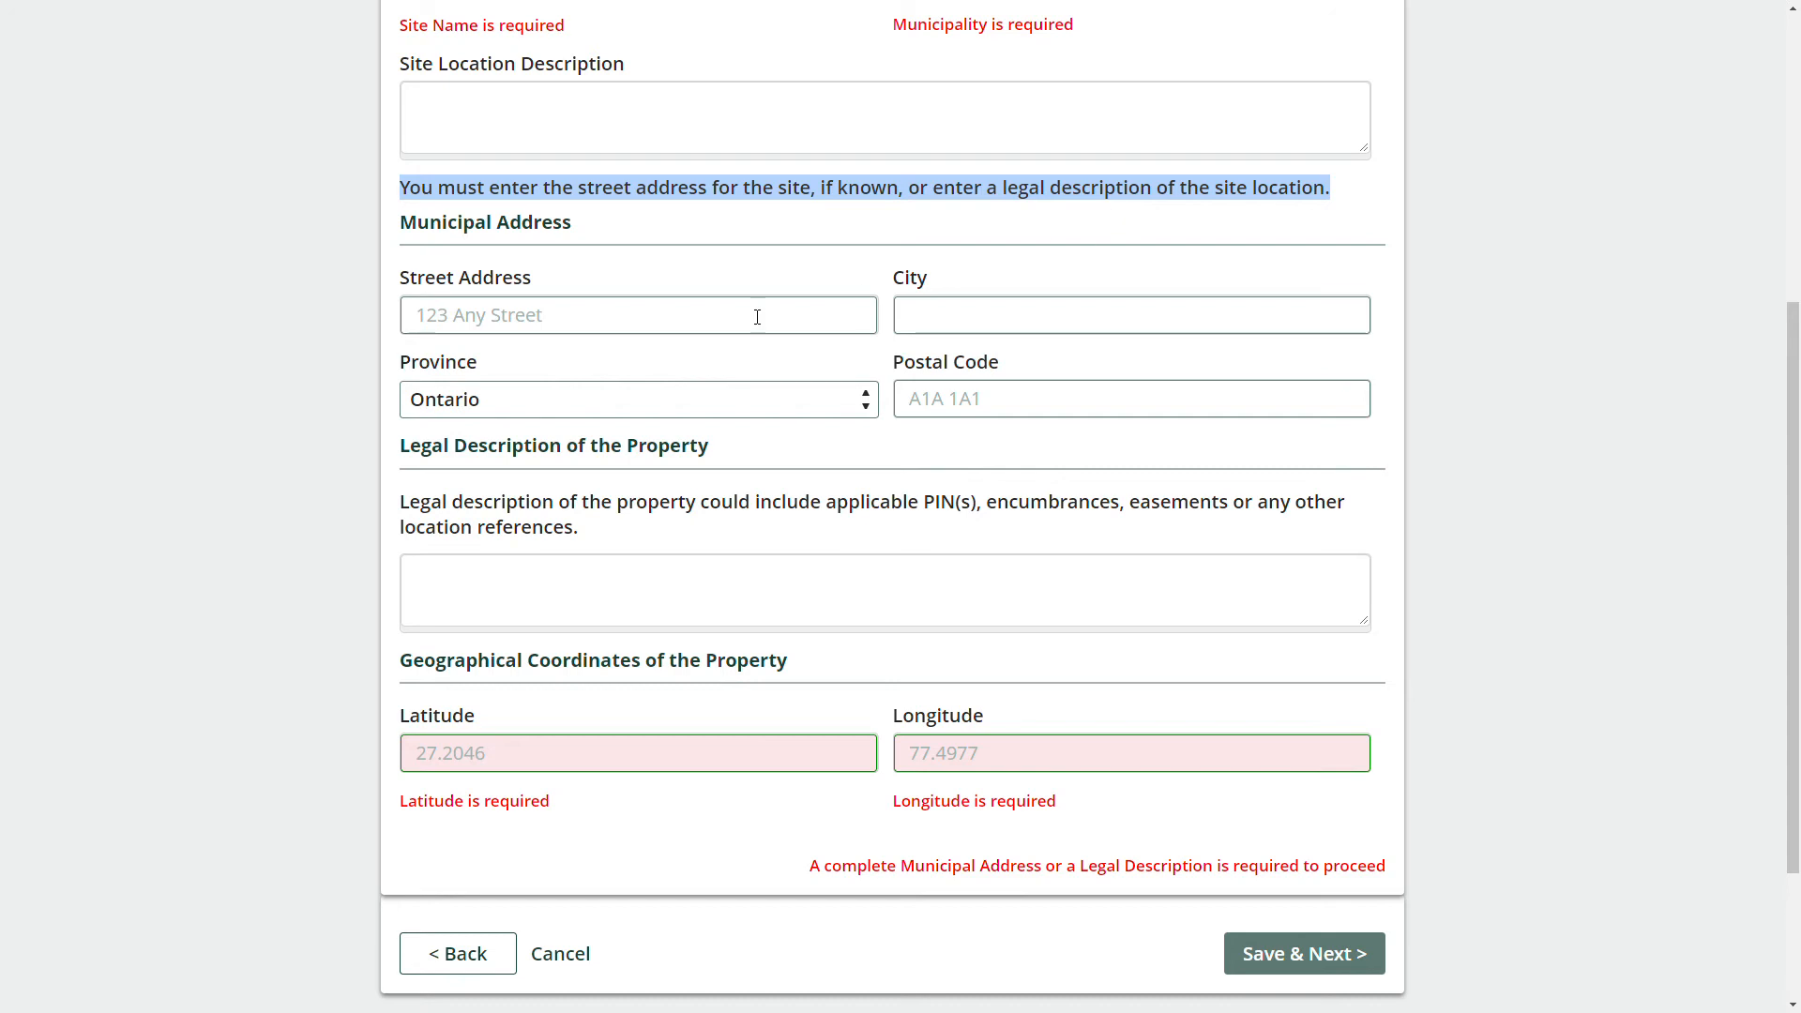
{"action": "left_click_drag", "start_coordinate": [700, 504], "coordinate": [1219, 537]}
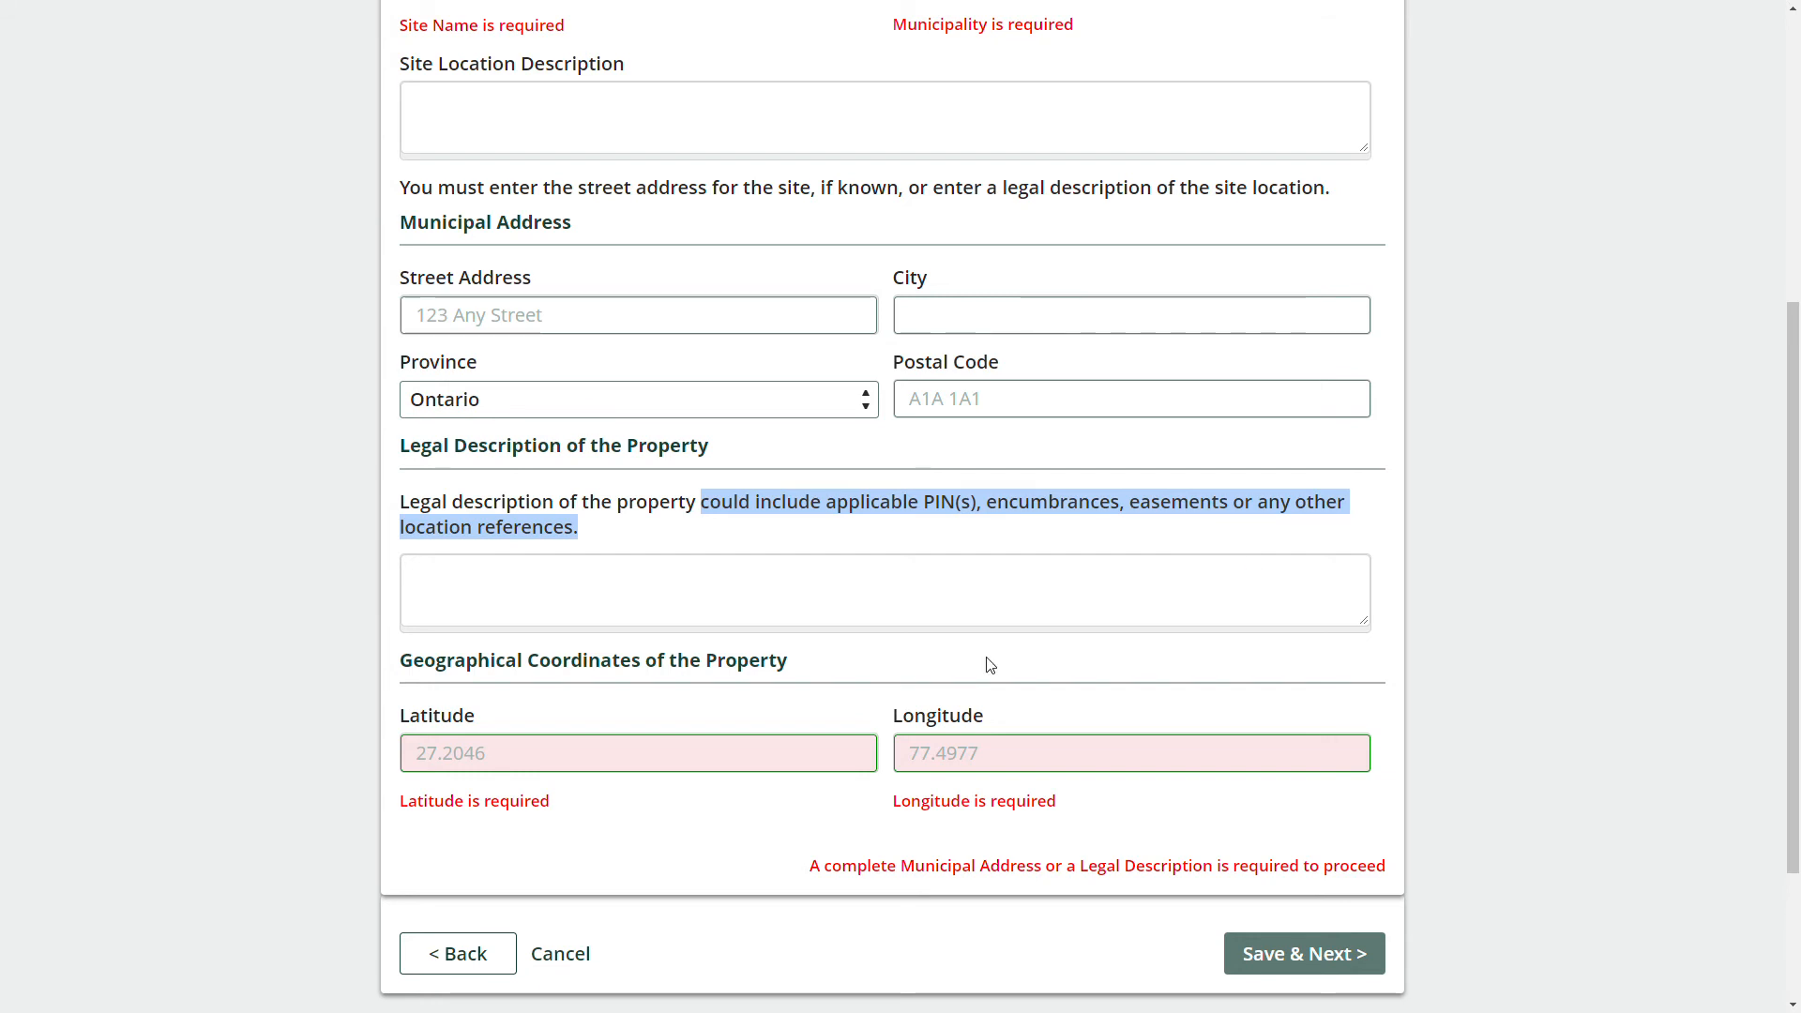
{"action": "scroll", "coordinate": [948, 643], "scroll_direction": "up", "scroll_amount": 3}
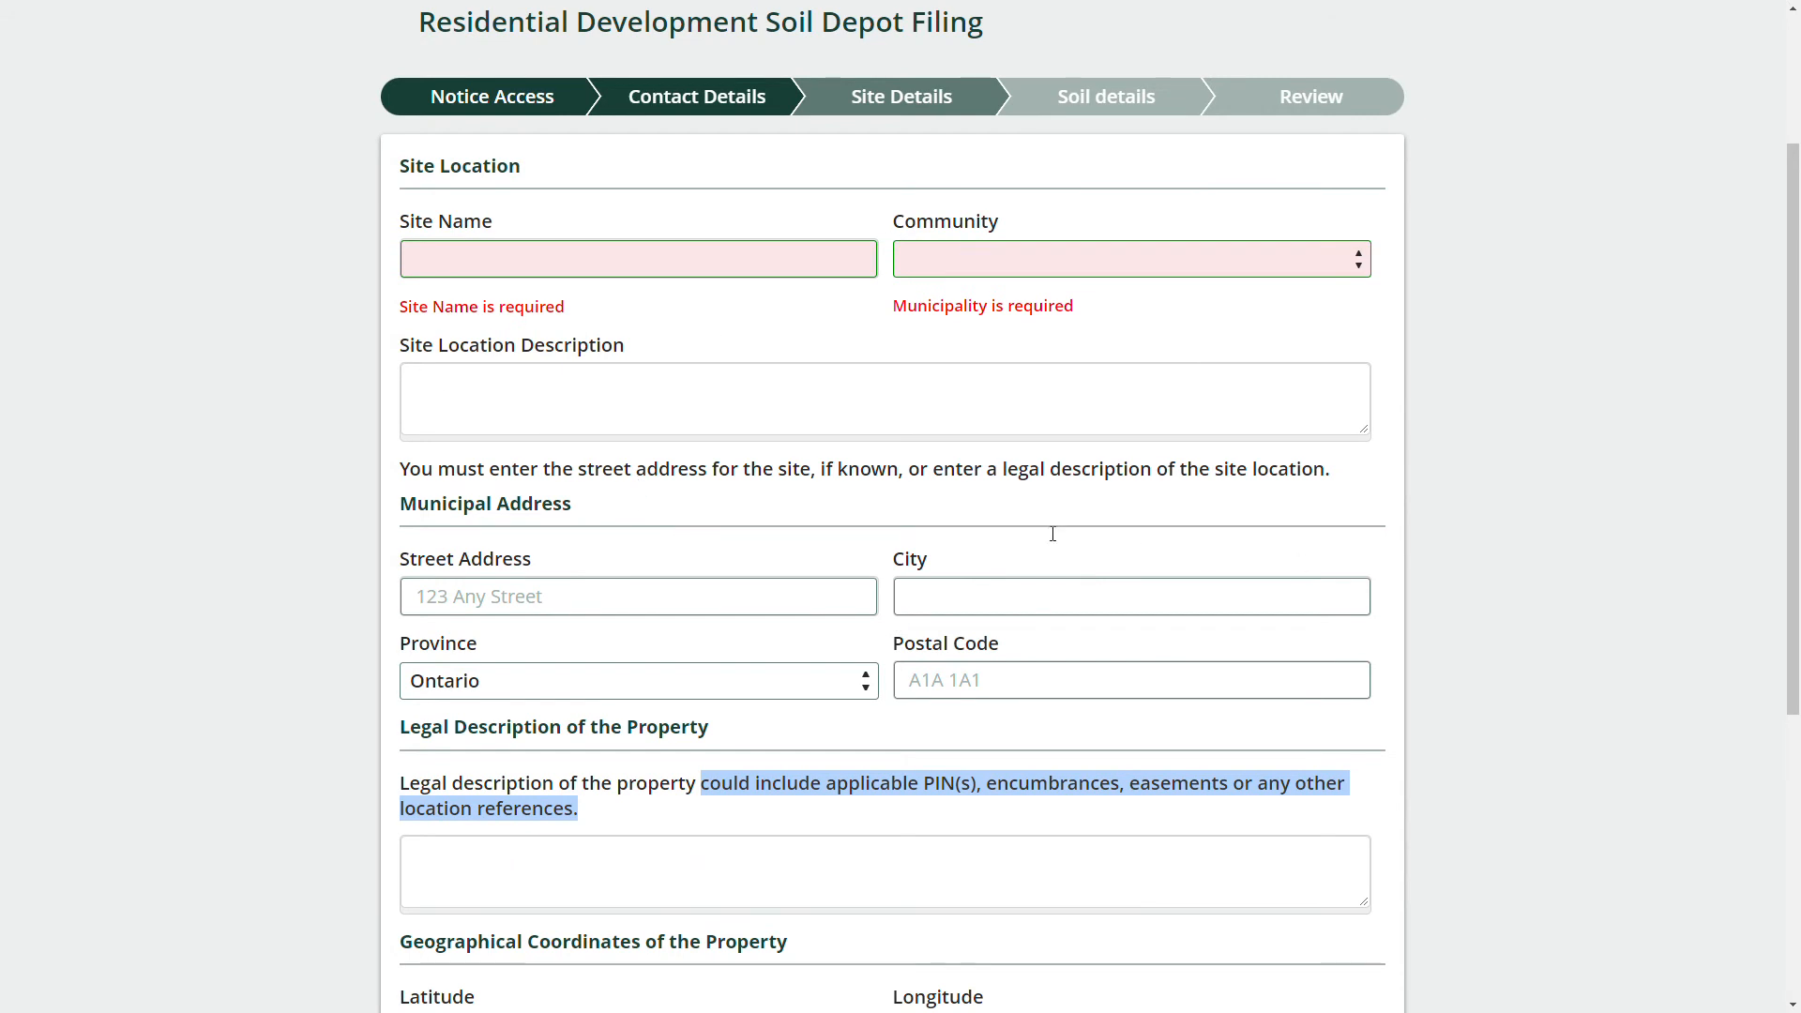
Name the site 'Residential Inc - Land C' with community Toronto, City of.
{"action": "left_click", "coordinate": [764, 259]}
{"action": "type", "text": "Residential Inc - Land C"}
{"action": "left_click", "coordinate": [999, 259]}
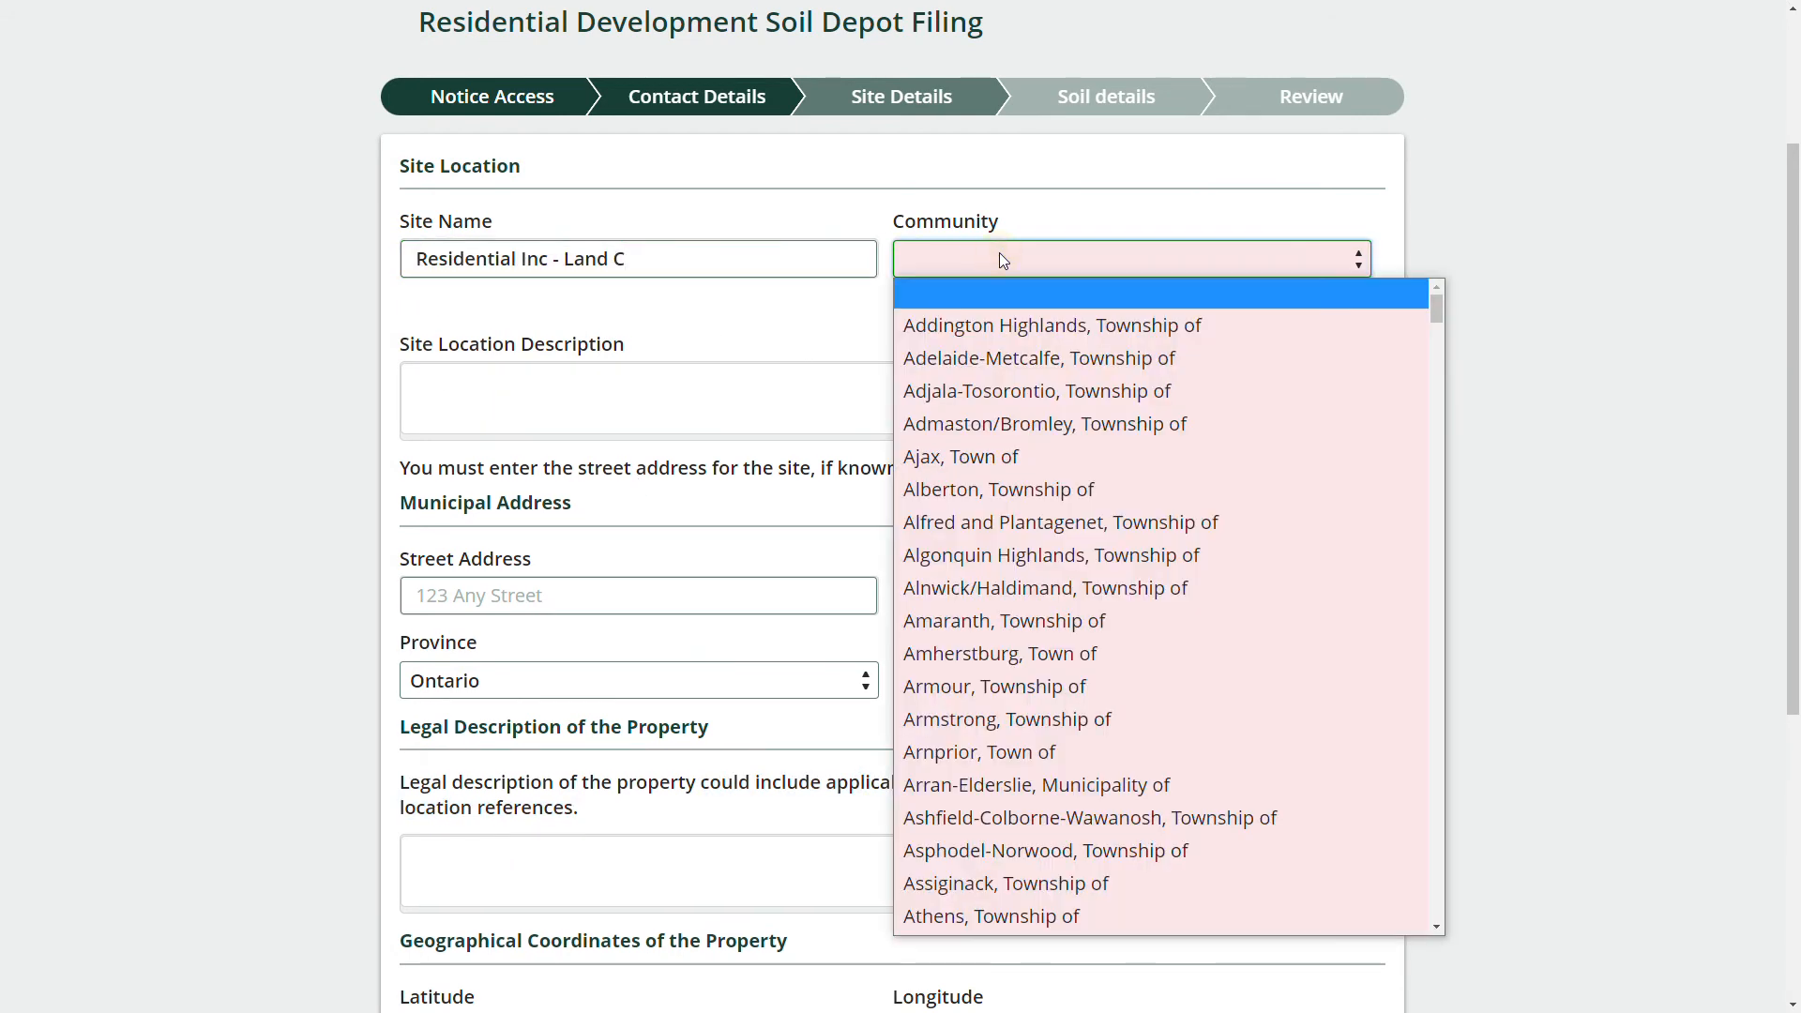
{"action": "type", "text": "toronto"}
{"action": "key", "text": "Return"}
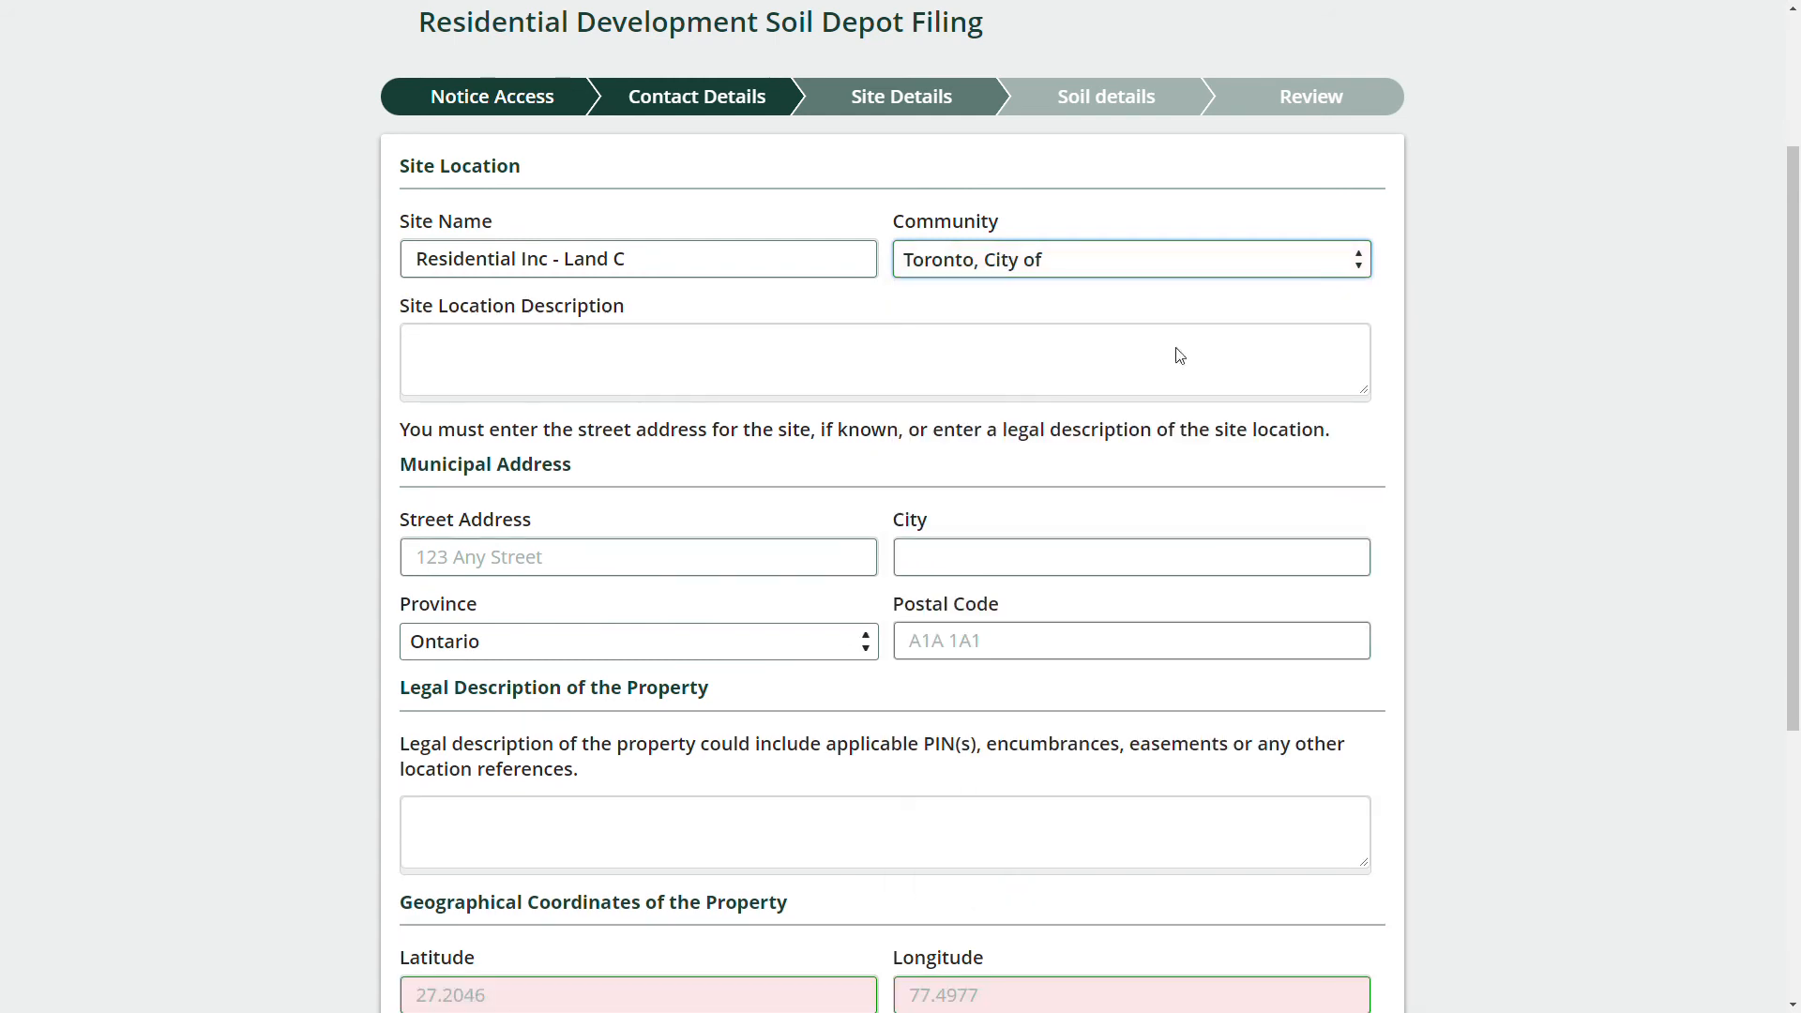
{"action": "left_click", "coordinate": [1526, 510]}
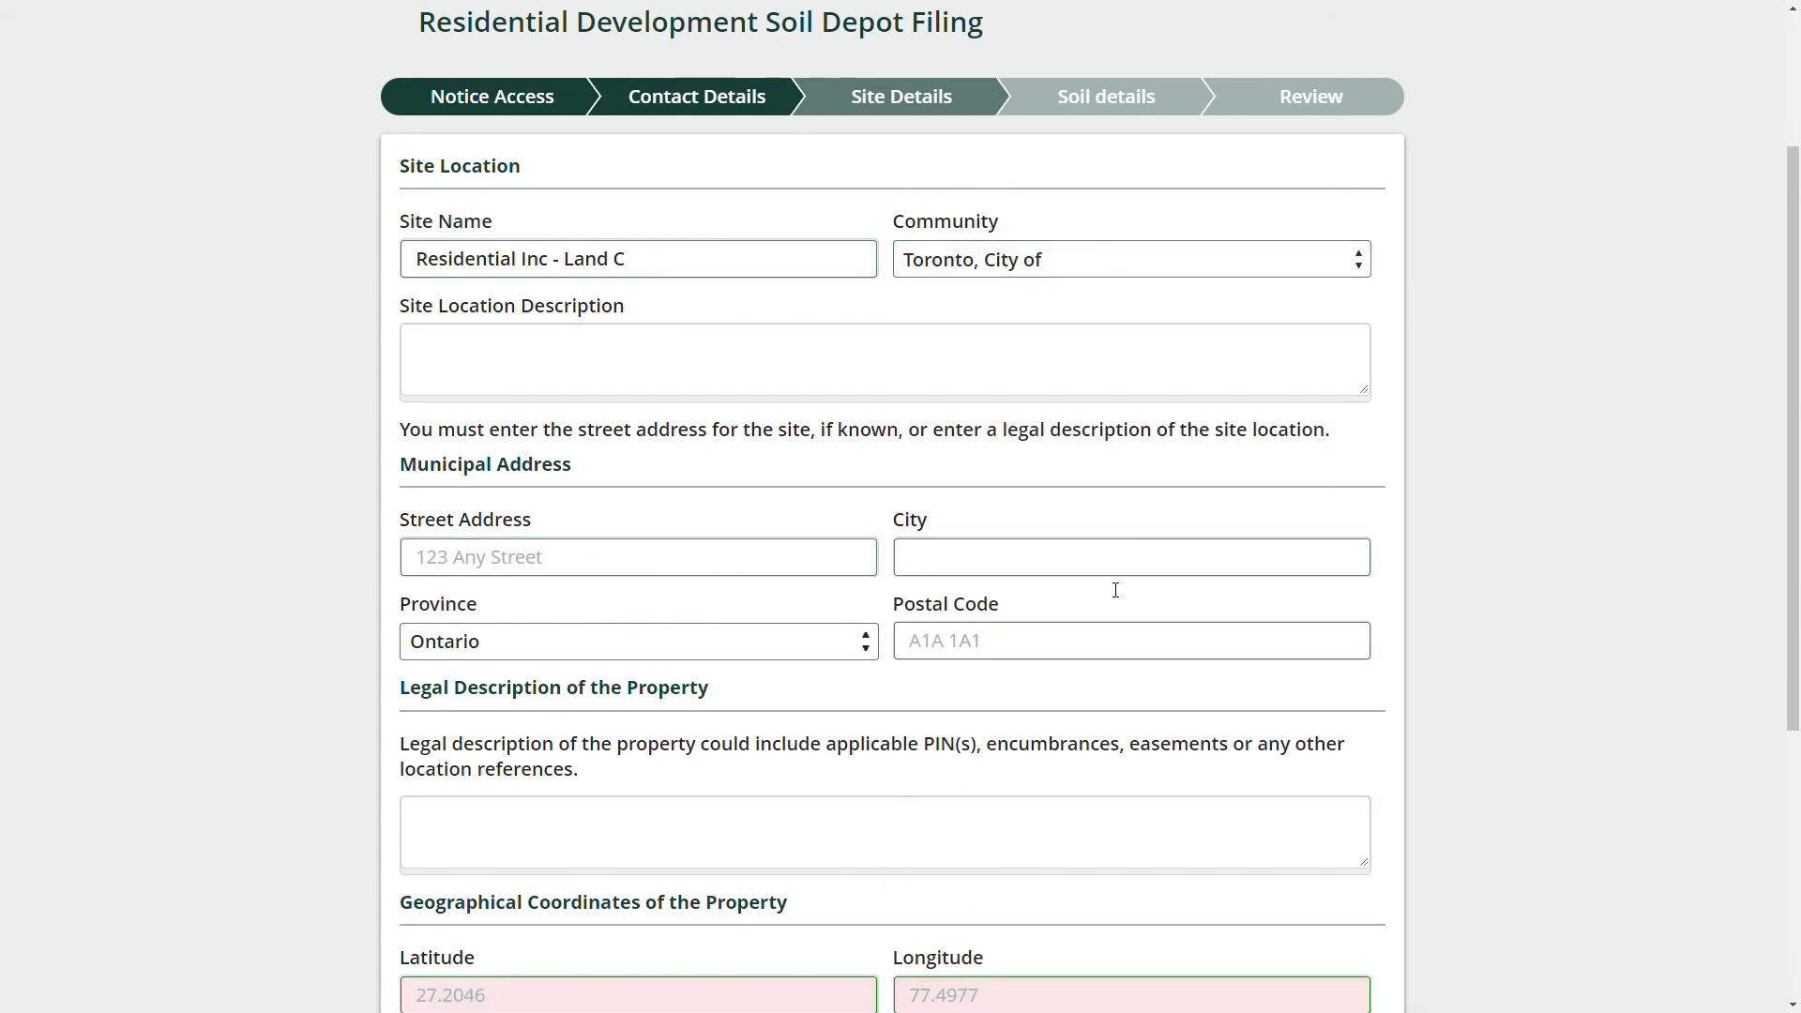
Paste the soil-storage site location description, trimming its trailing line.
{"action": "left_click", "coordinate": [634, 368]}
{"action": "type", "text": "The site will be used temporarily to store excess soil from adjacent properties Land A and Land B."}
{"action": "key", "text": "BackSpace"}
{"action": "key", "text": "BackSpace"}
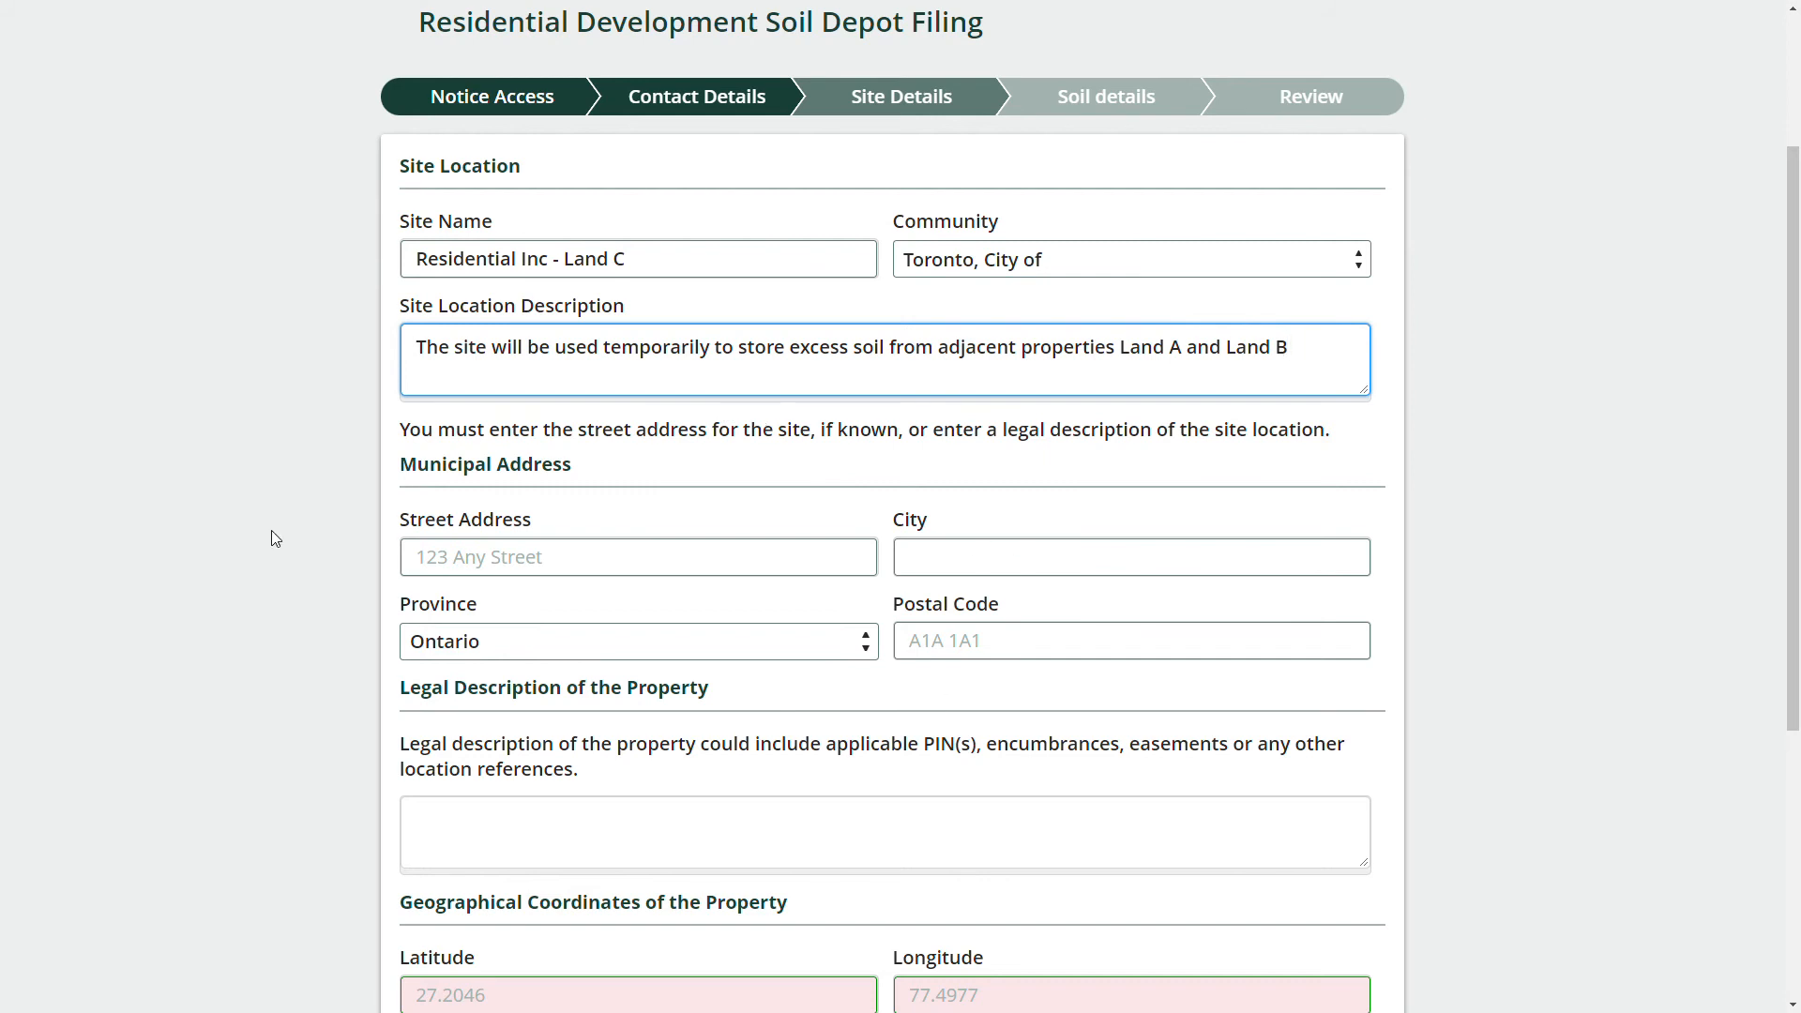
{"action": "scroll", "coordinate": [563, 552], "scroll_direction": "down", "scroll_amount": 1}
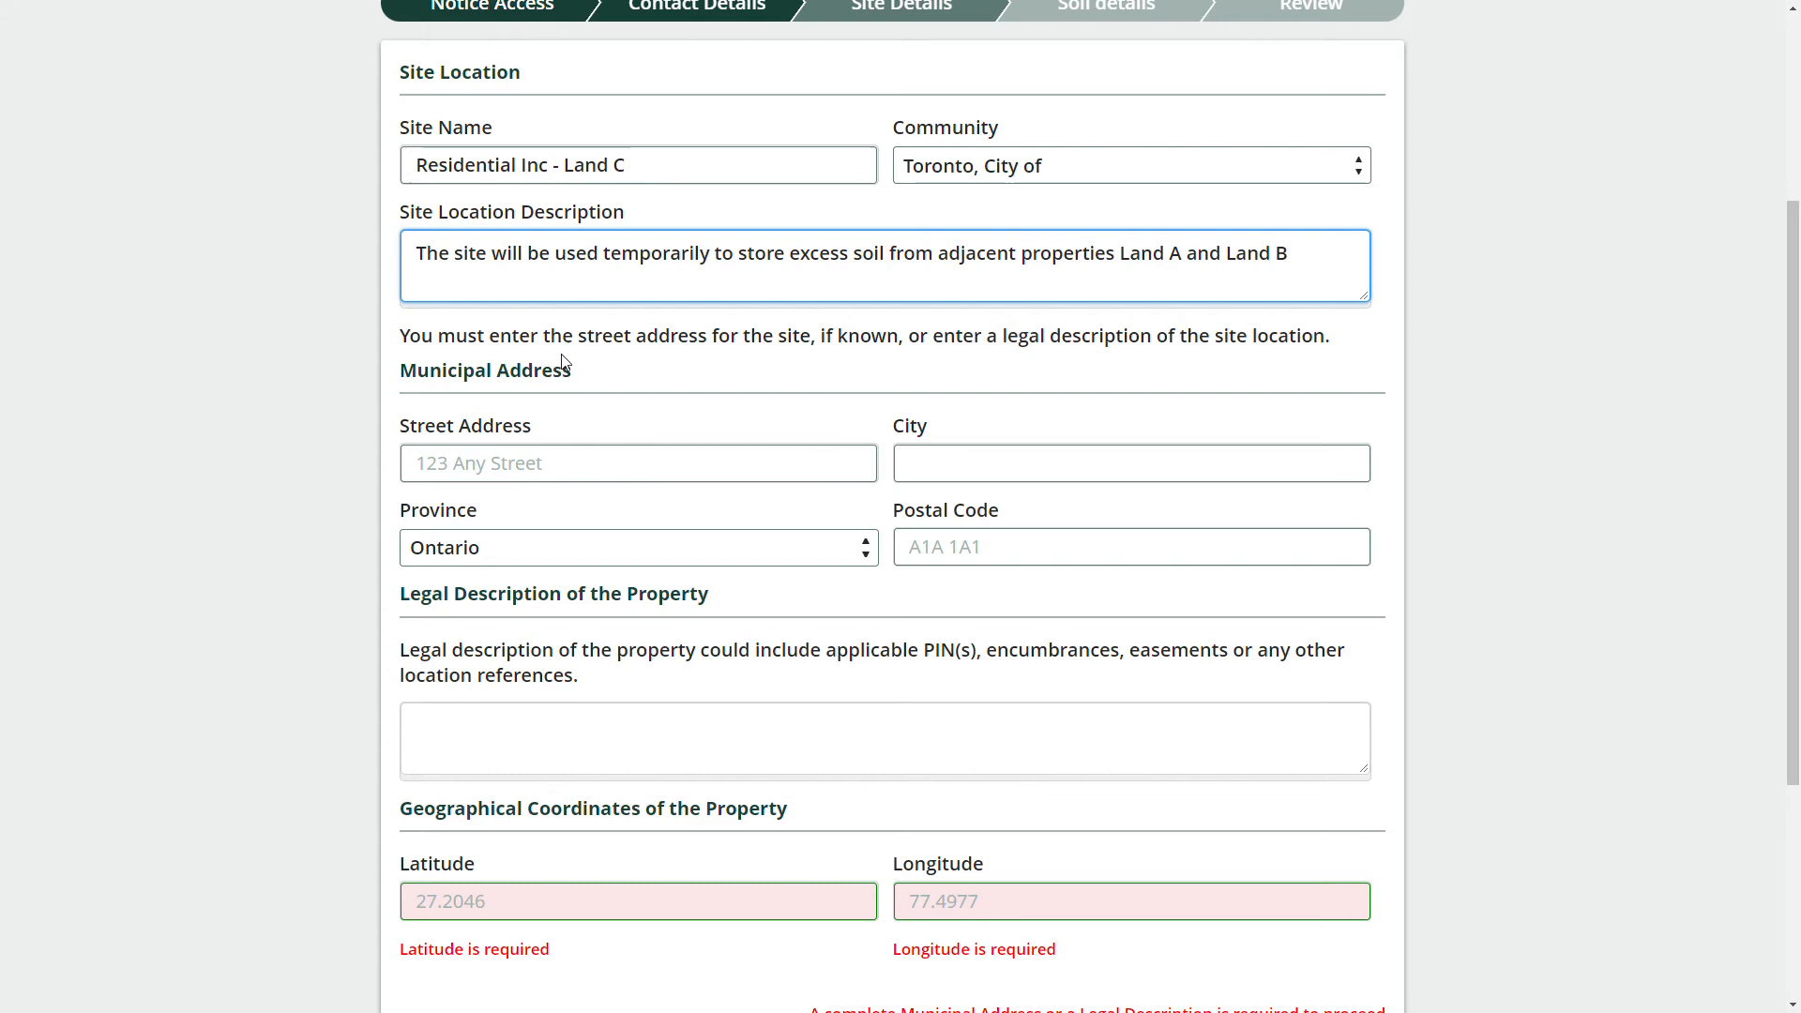
{"action": "left_click", "coordinate": [1318, 781]}
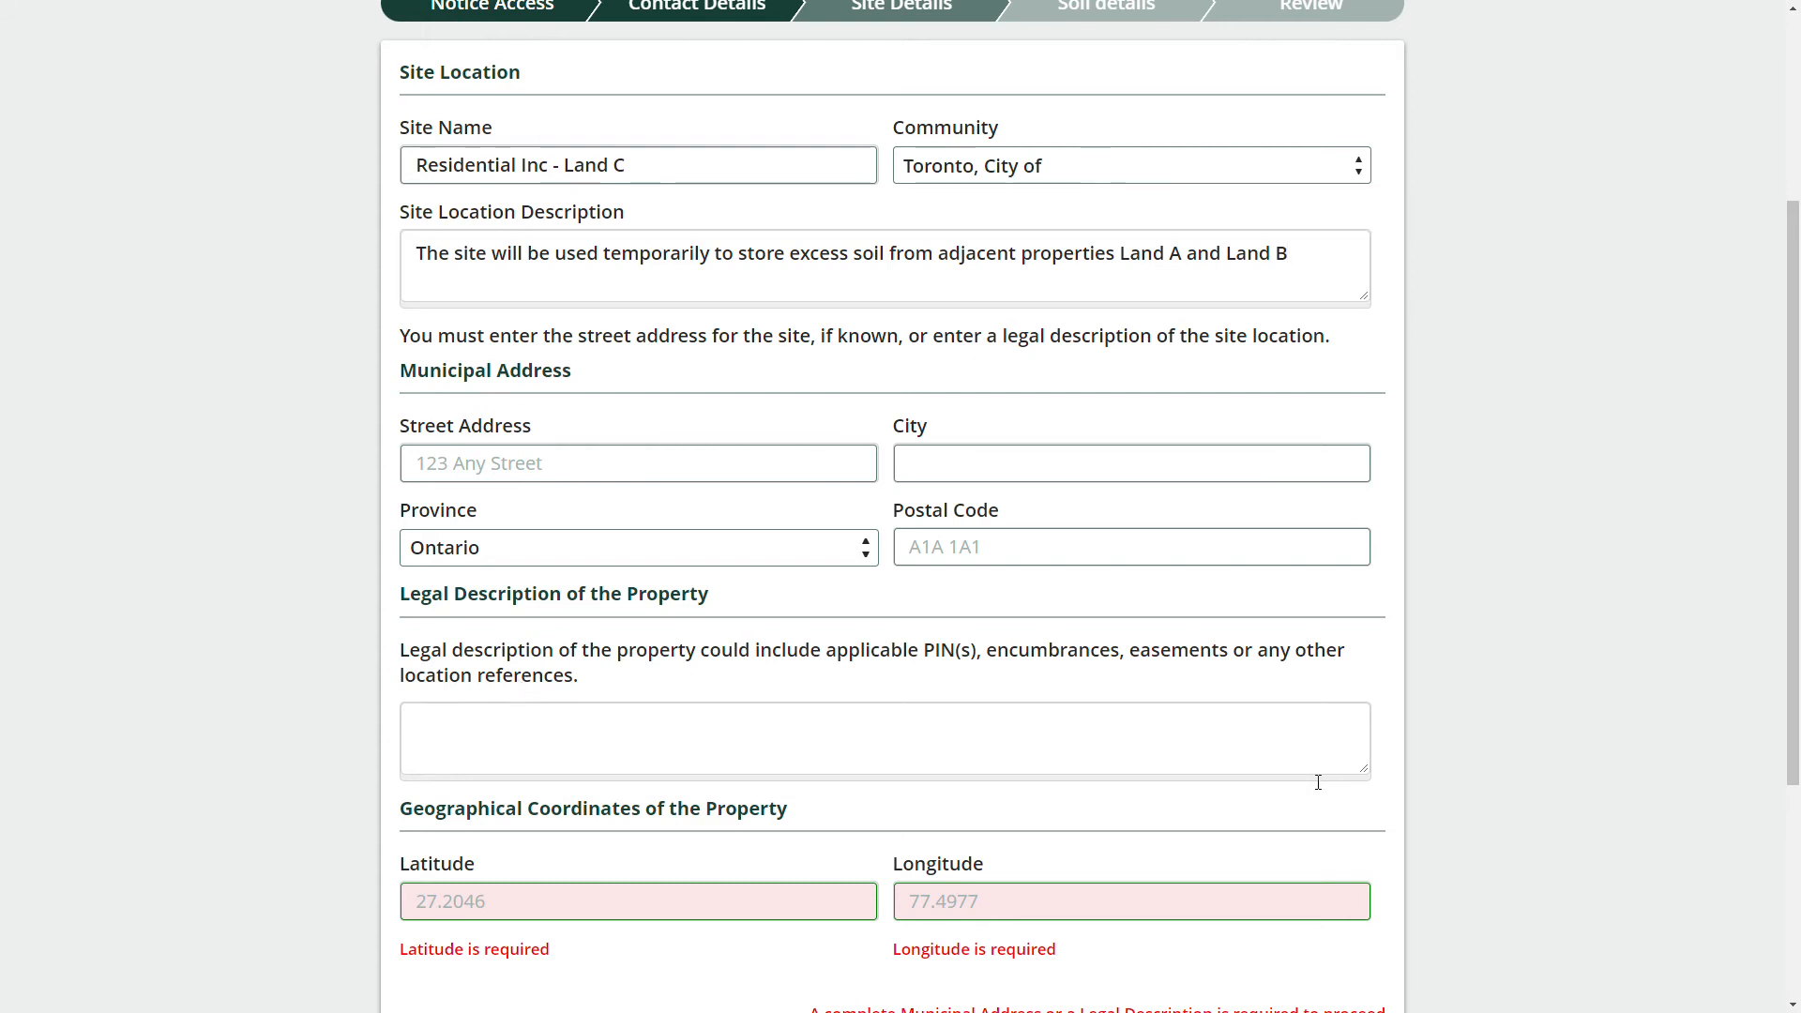
Paste the three-line legal description with PIN, location and area, enlarging its box.
{"action": "left_click", "coordinate": [595, 747]}
{"action": "key", "text": "ctrl+v"}
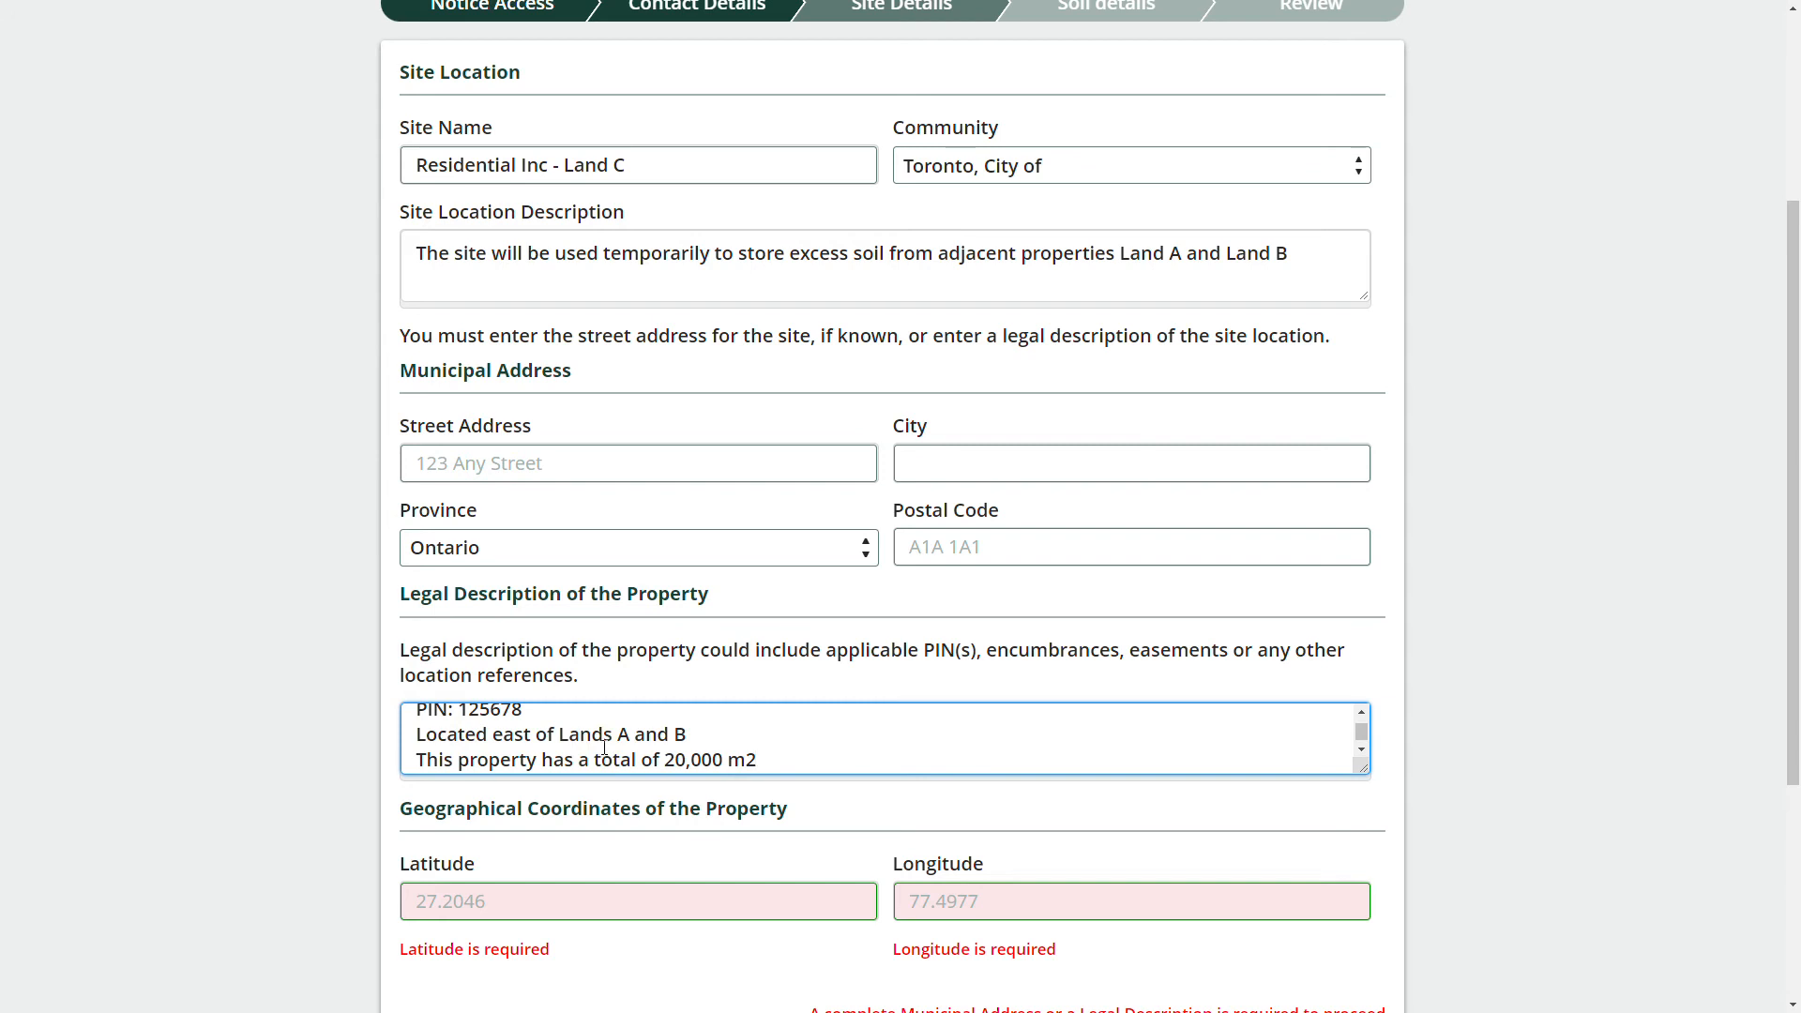
{"action": "left_click_drag", "start_coordinate": [1363, 767], "coordinate": [1369, 803]}
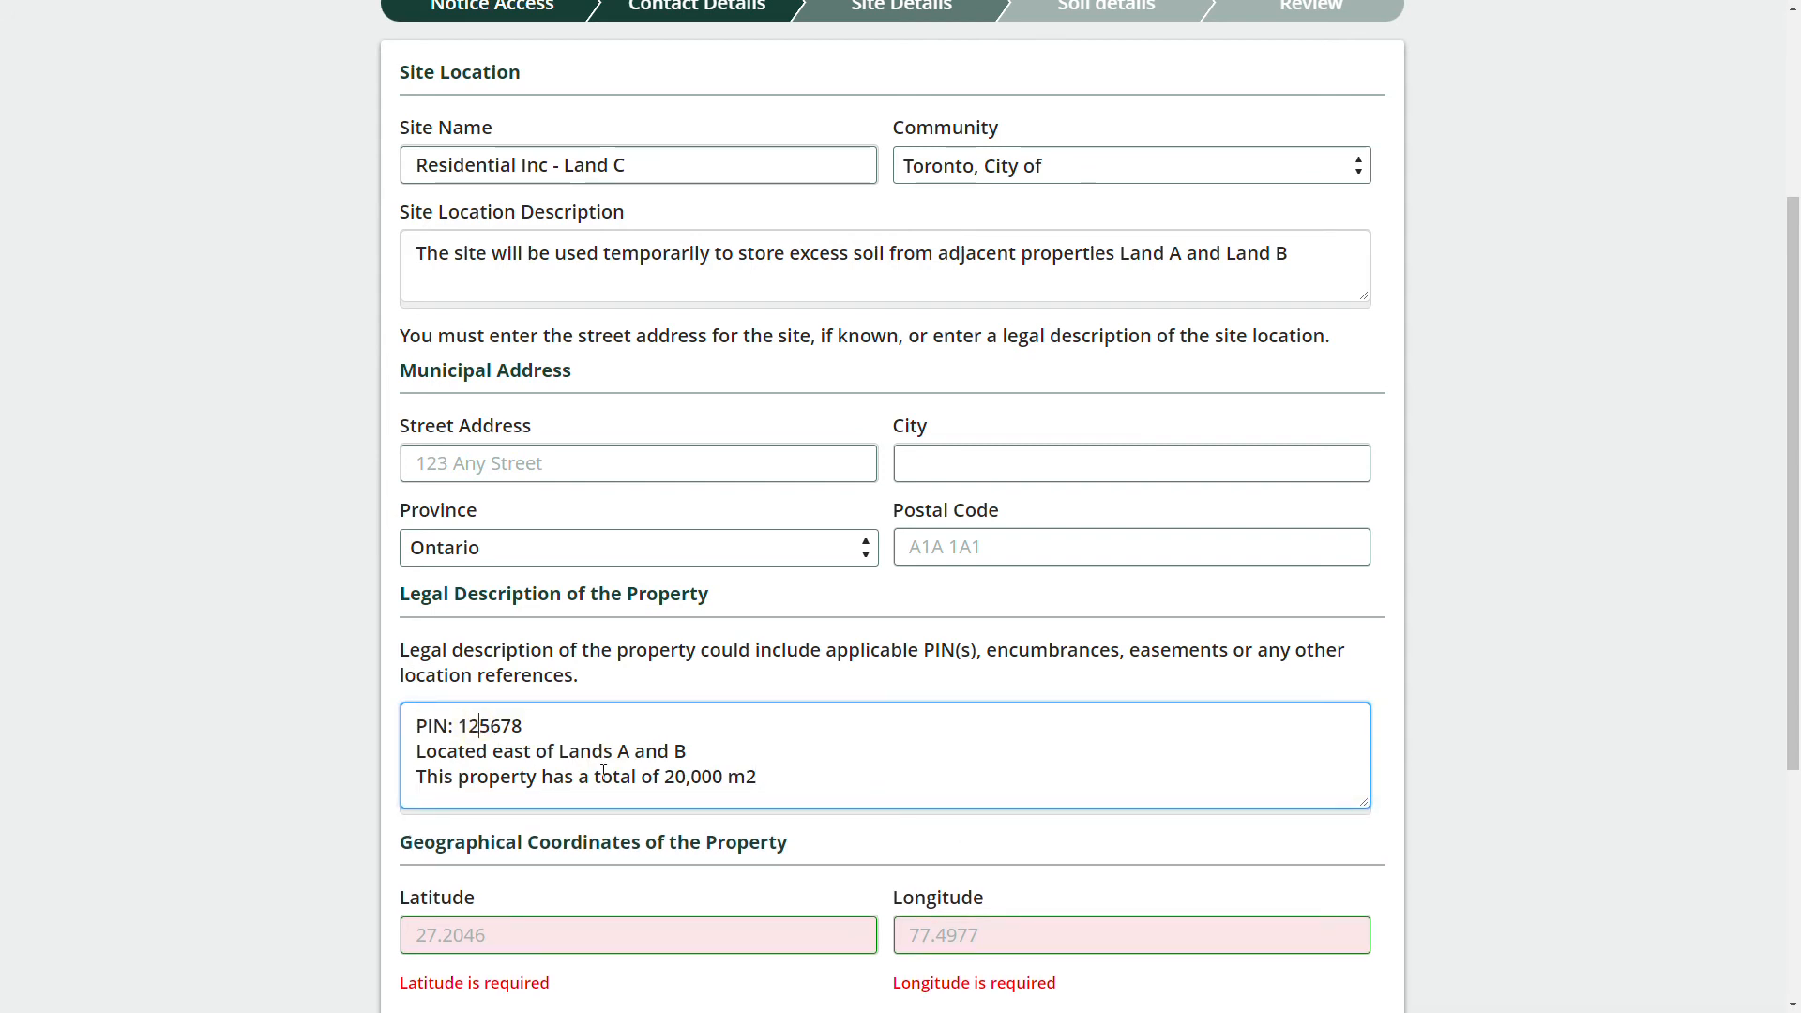
{"action": "left_click_drag", "start_coordinate": [778, 776], "coordinate": [416, 750]}
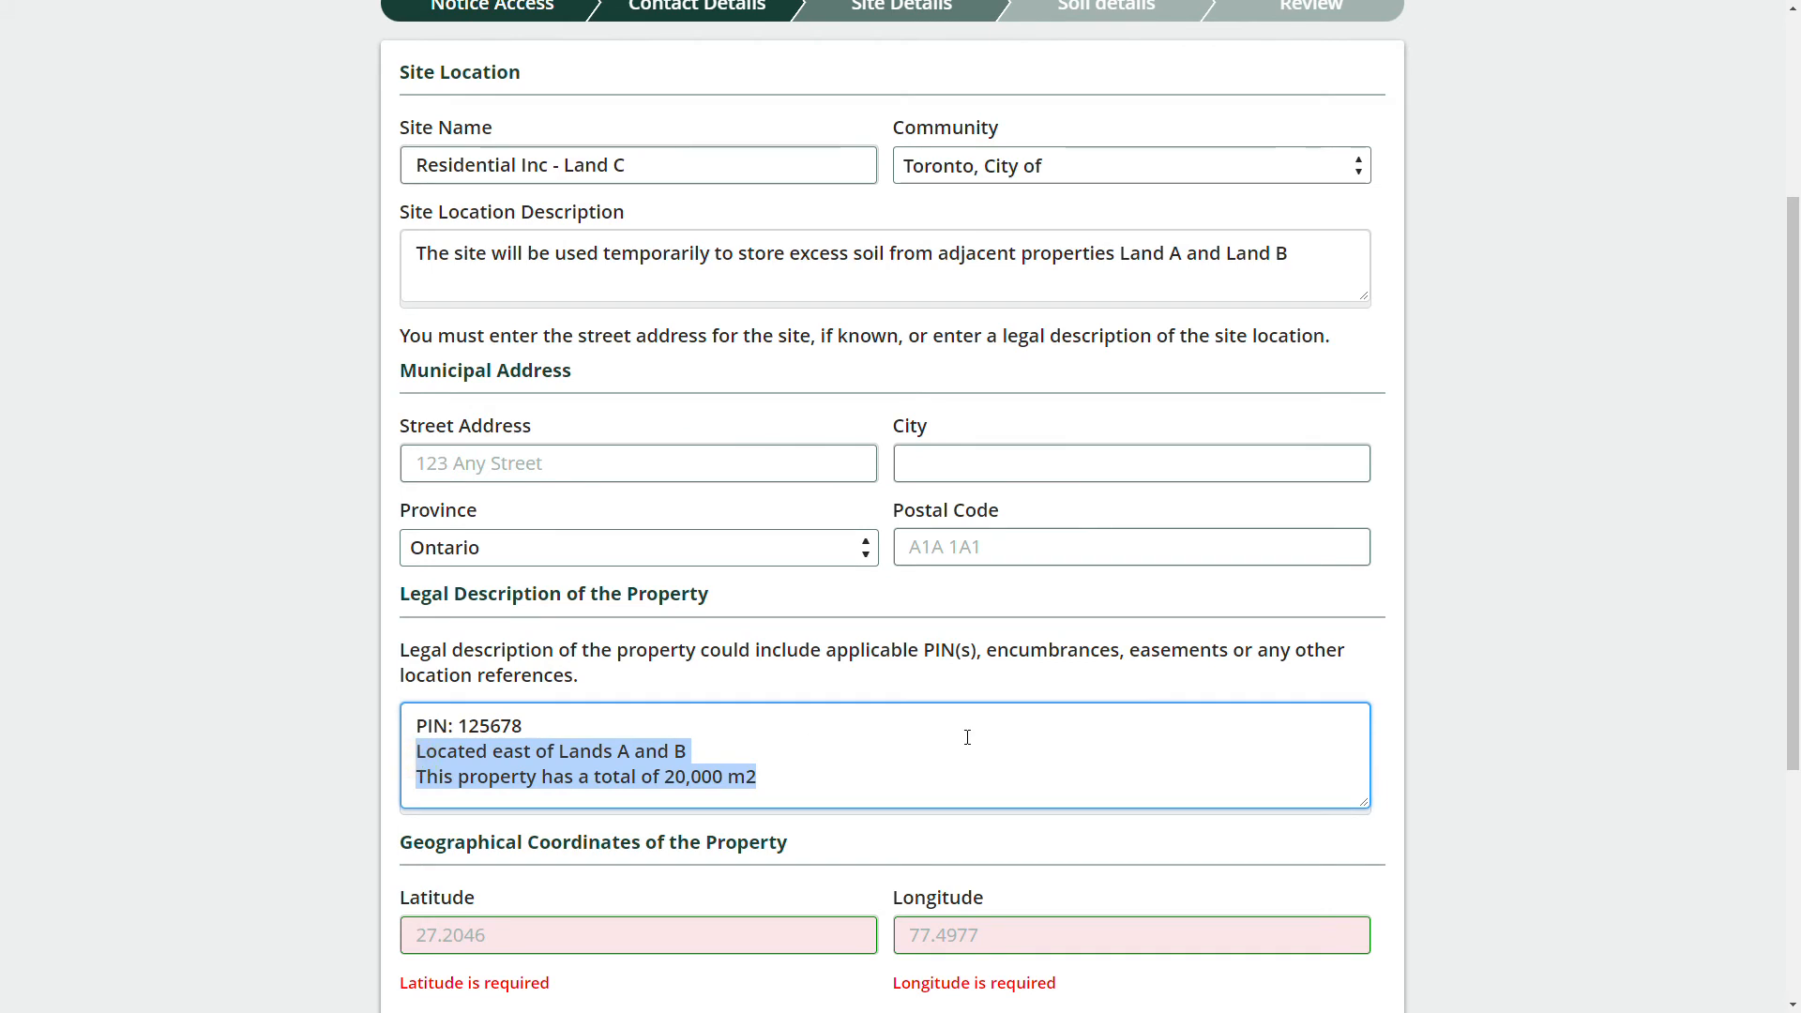
{"action": "scroll", "coordinate": [1066, 707], "scroll_direction": "down", "scroll_amount": 2}
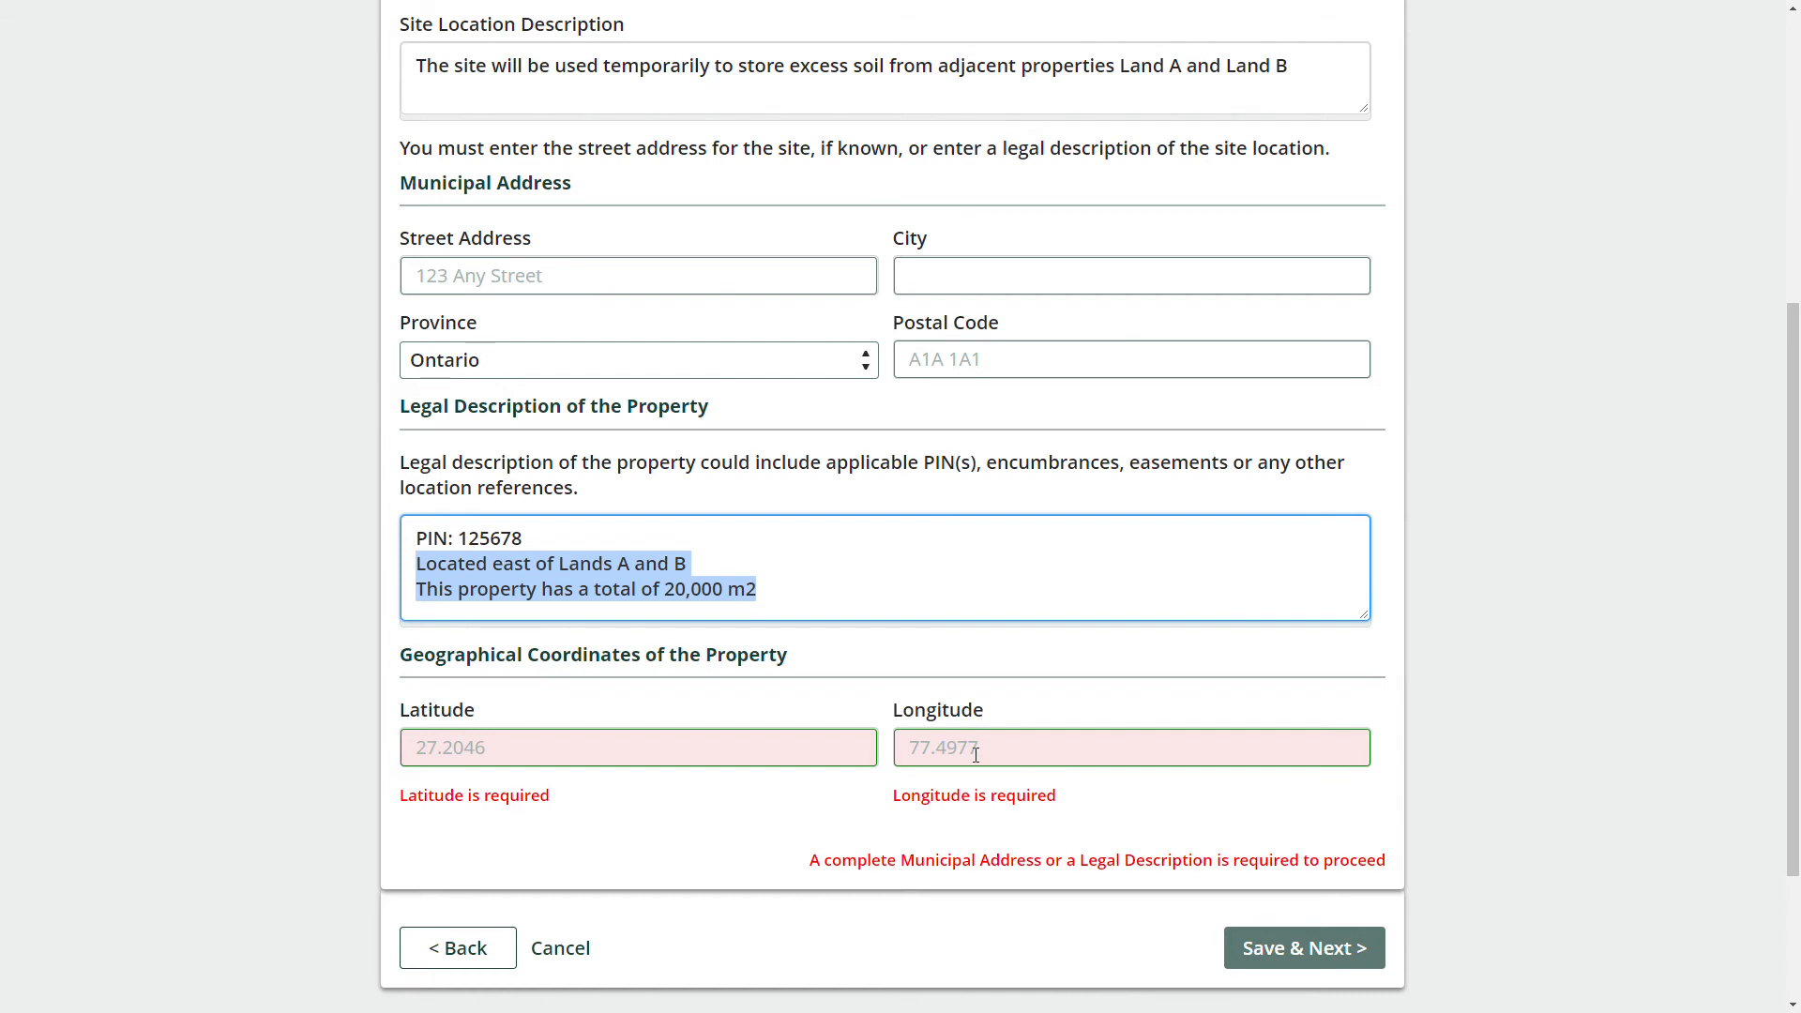
Copy the coordinates 43.72357, -79.34910 of the site spot by Wilket Creek Park from the map.
{"action": "left_click", "coordinate": [131, 714]}
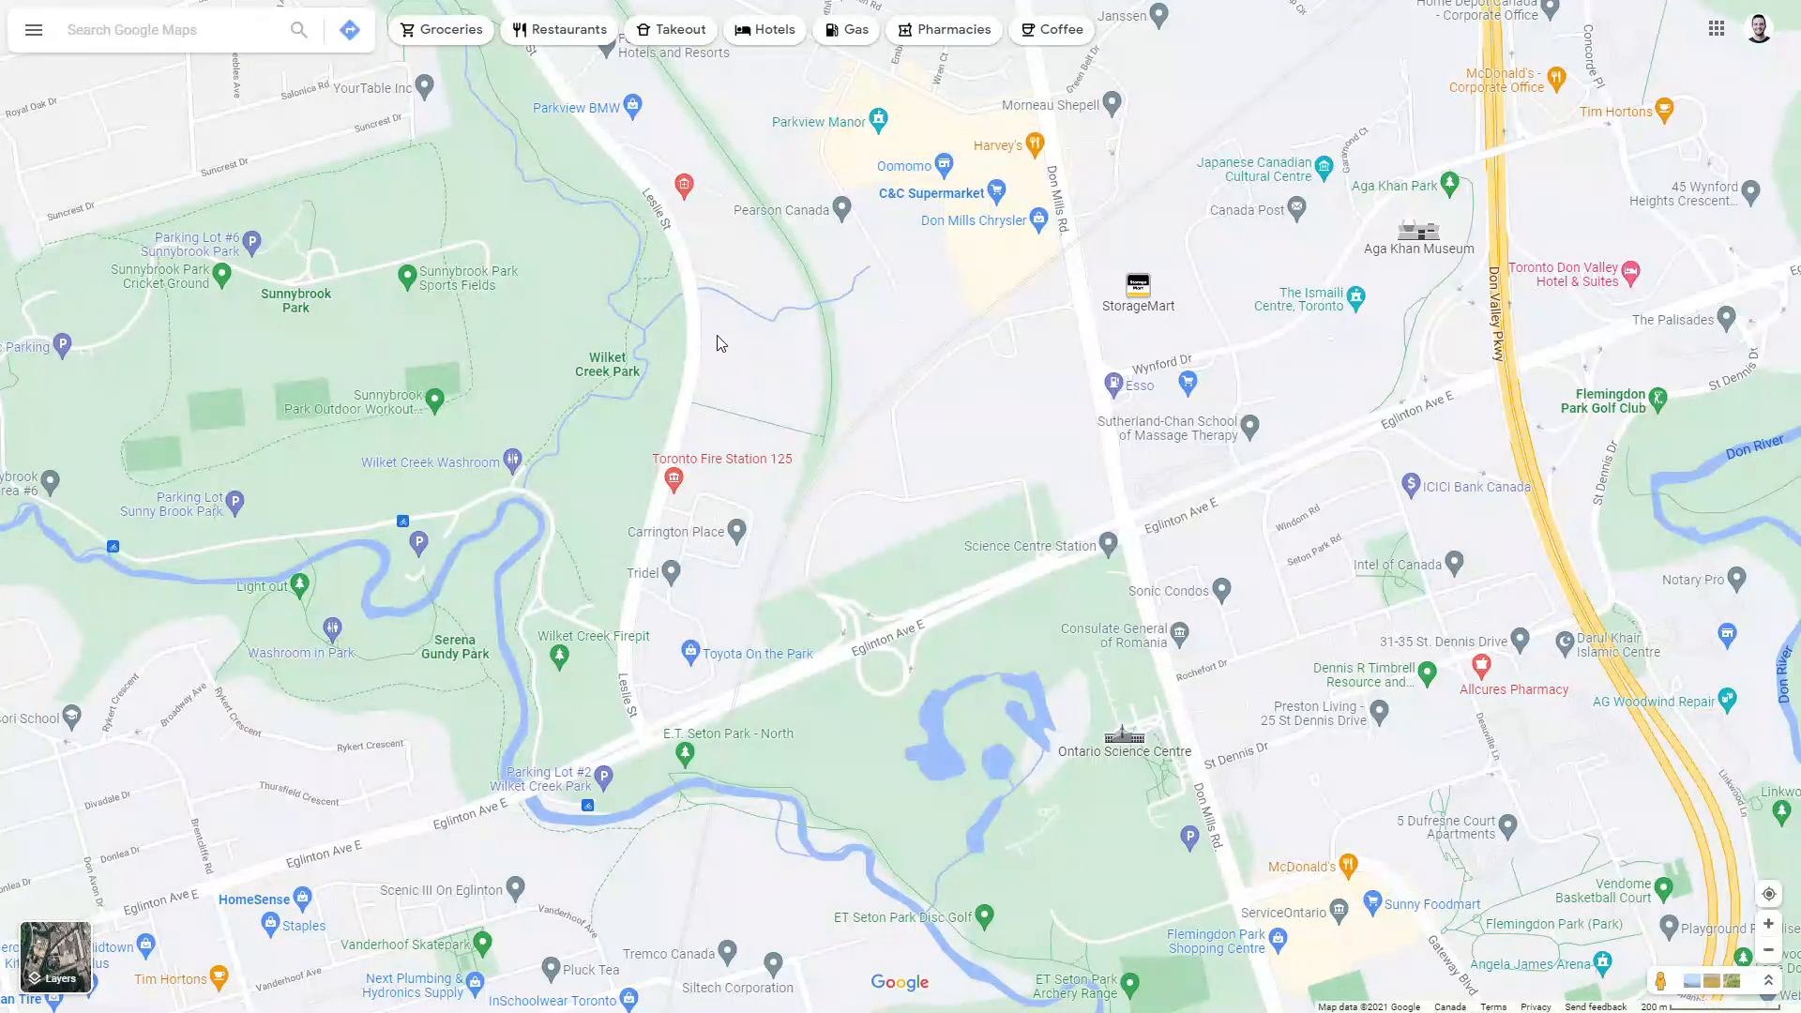
{"action": "right_click", "coordinate": [684, 346]}
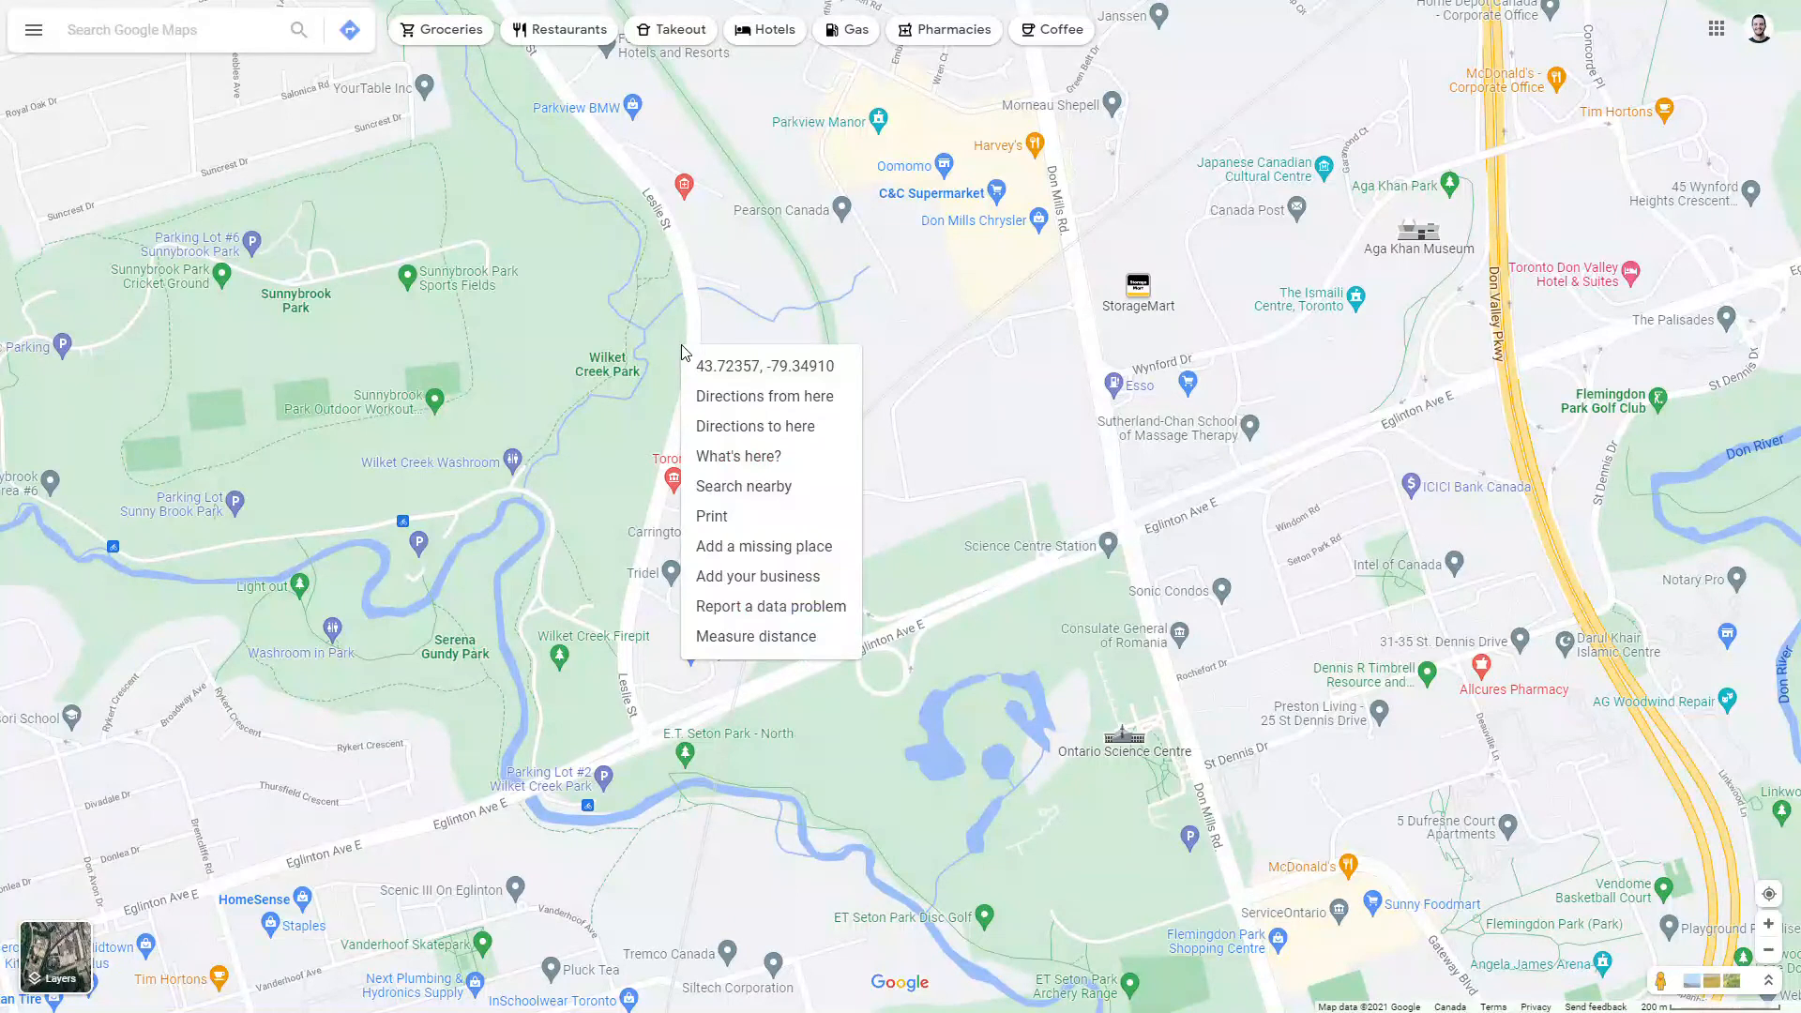
{"action": "left_click", "coordinate": [760, 374]}
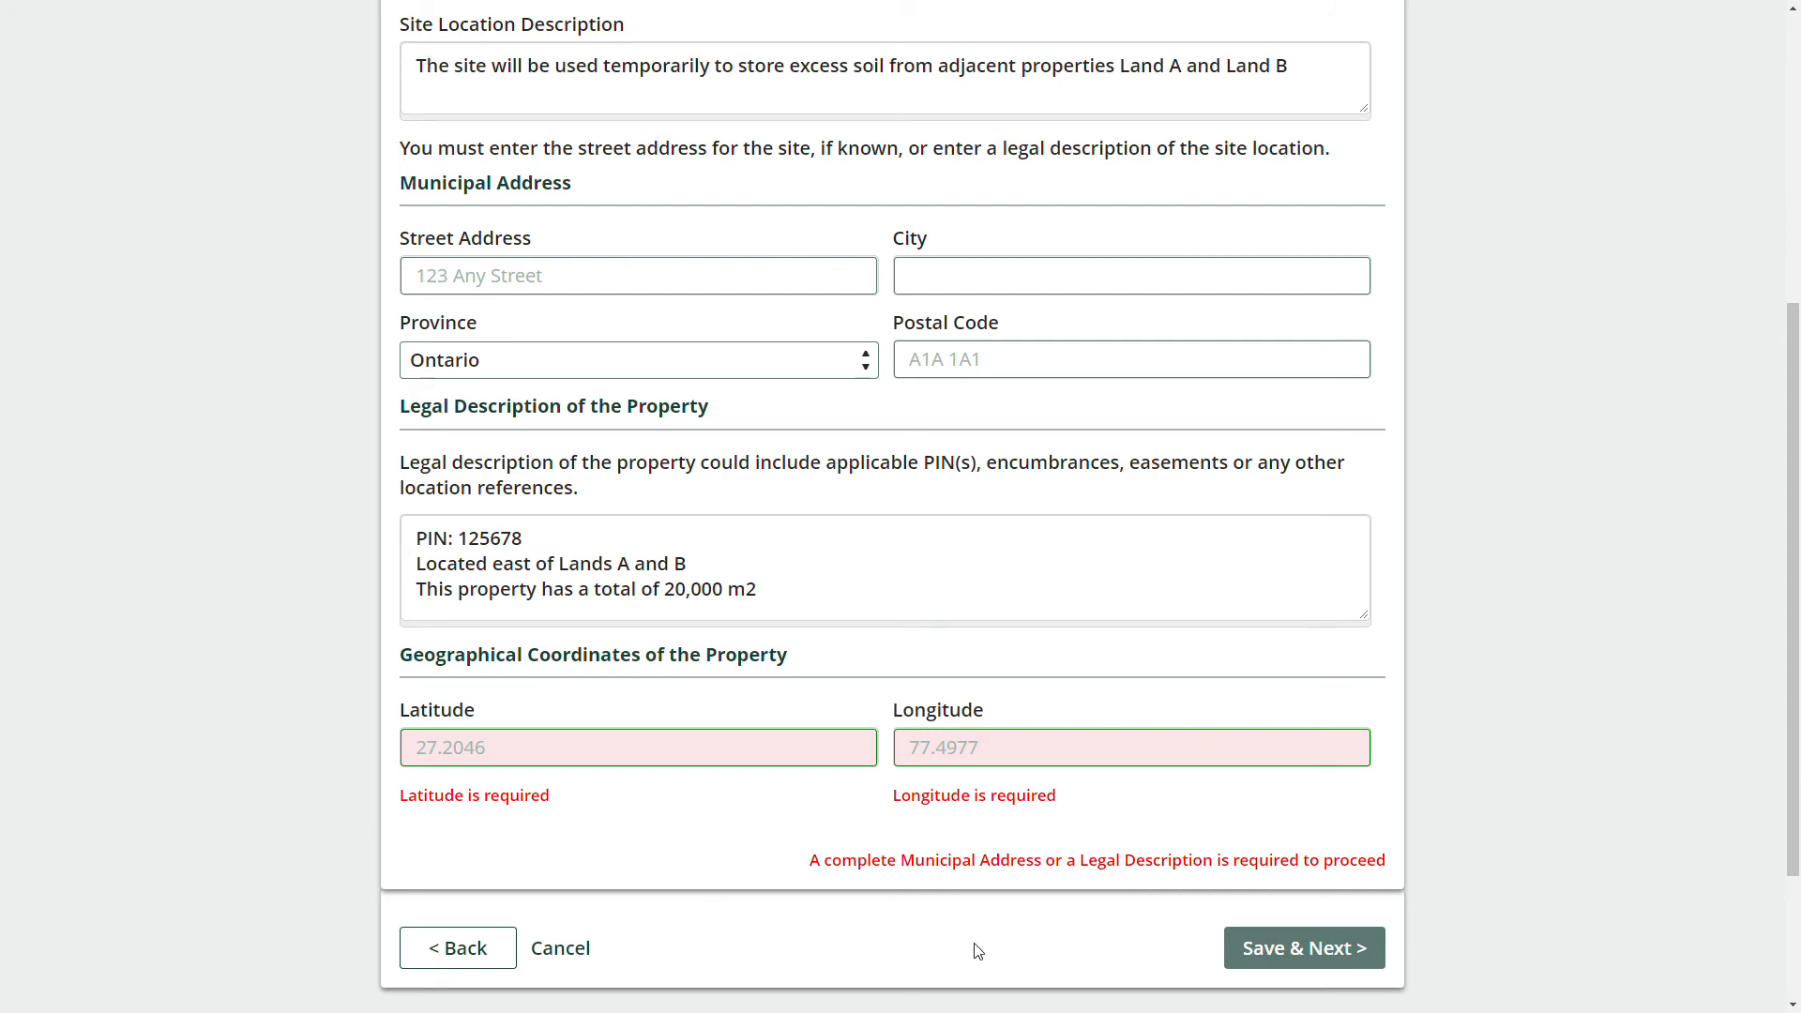
Split the pasted coordinates into latitude 43.72356798110457 and longitude -79.3491022205114.
{"action": "left_click", "coordinate": [614, 747]}
{"action": "key", "text": "ctrl+v"}
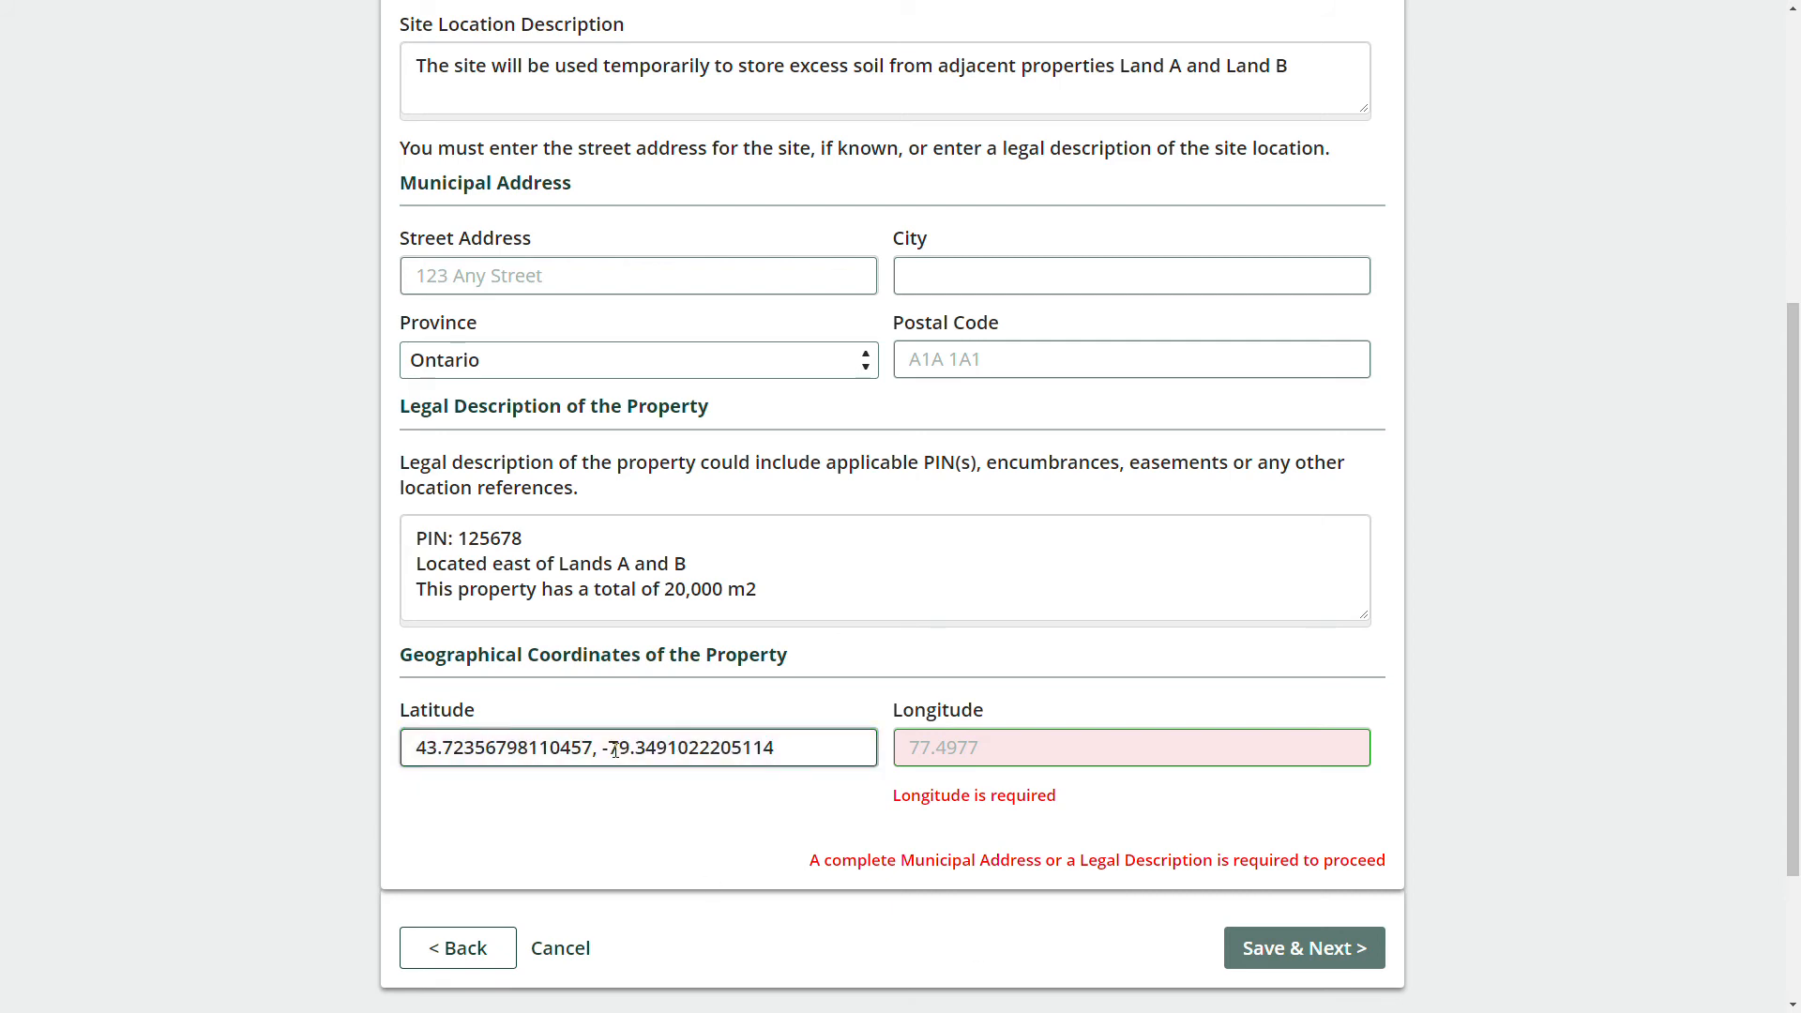
{"action": "left_click_drag", "start_coordinate": [604, 747], "coordinate": [816, 758]}
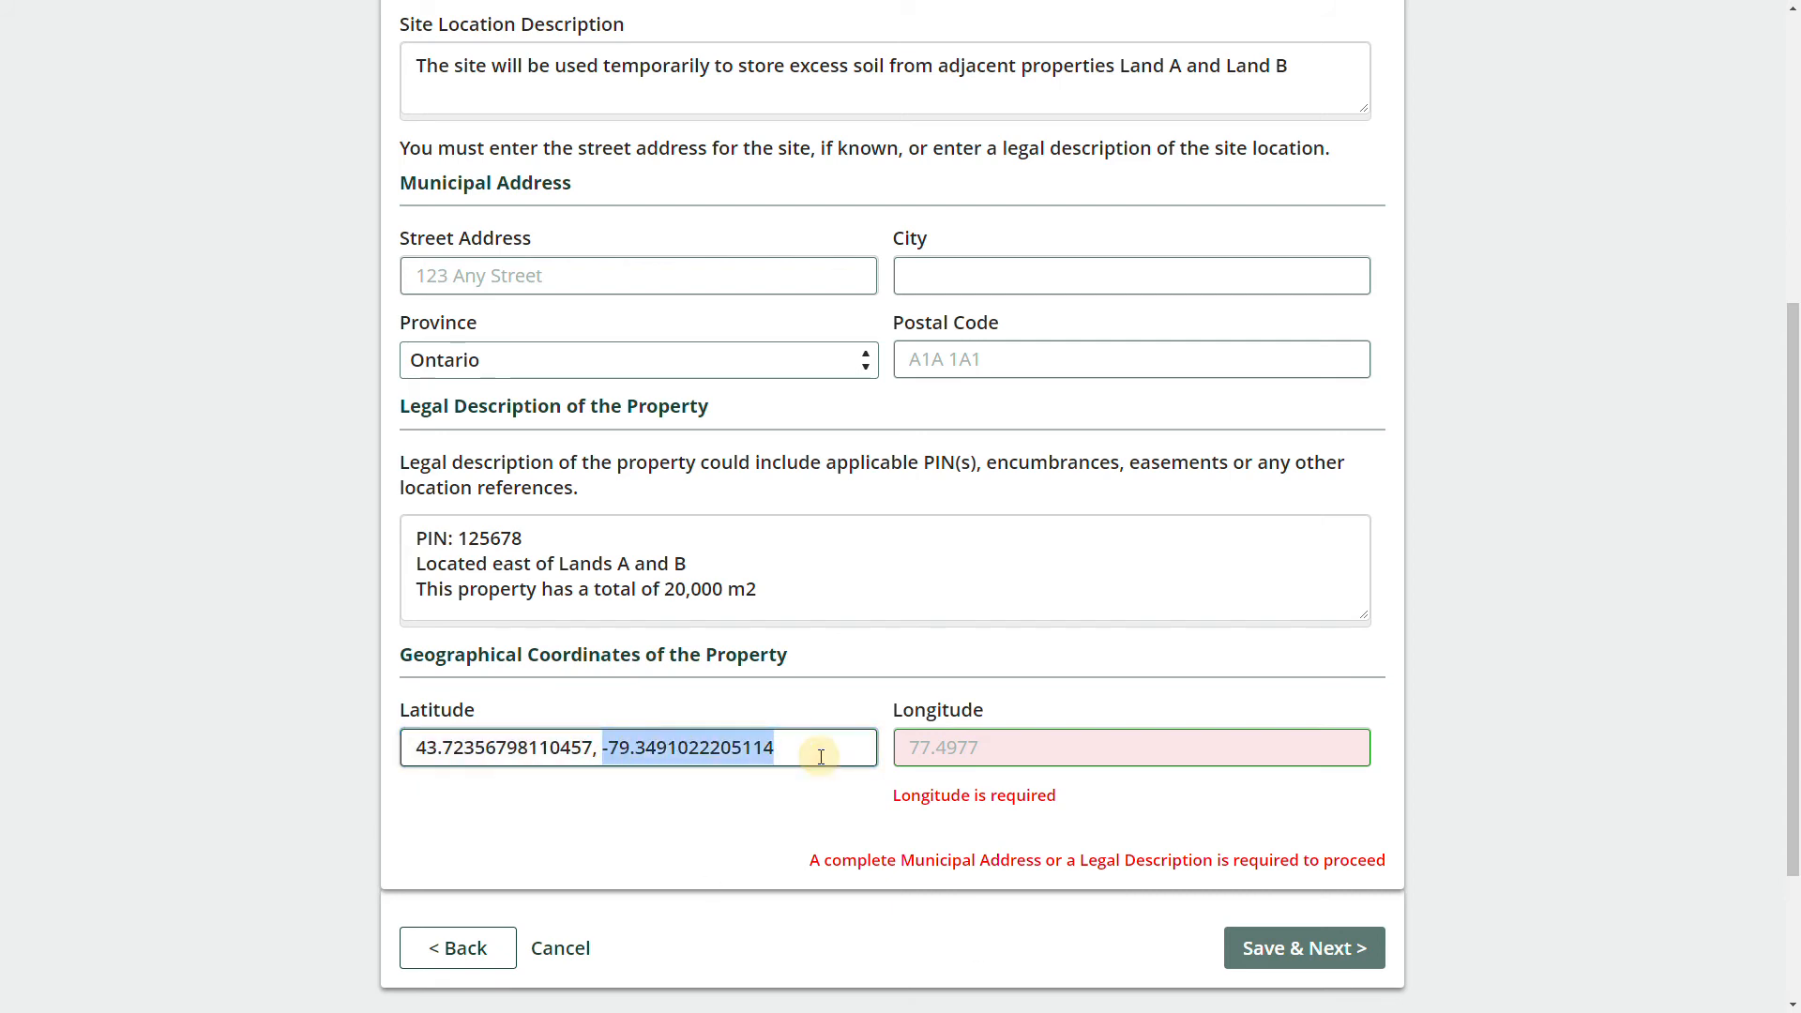
{"action": "key", "text": "ctrl+x"}
{"action": "left_click", "coordinate": [910, 747]}
{"action": "key", "text": "ctrl+v"}
{"action": "left_click", "coordinate": [663, 743]}
{"action": "key", "text": "BackSpace"}
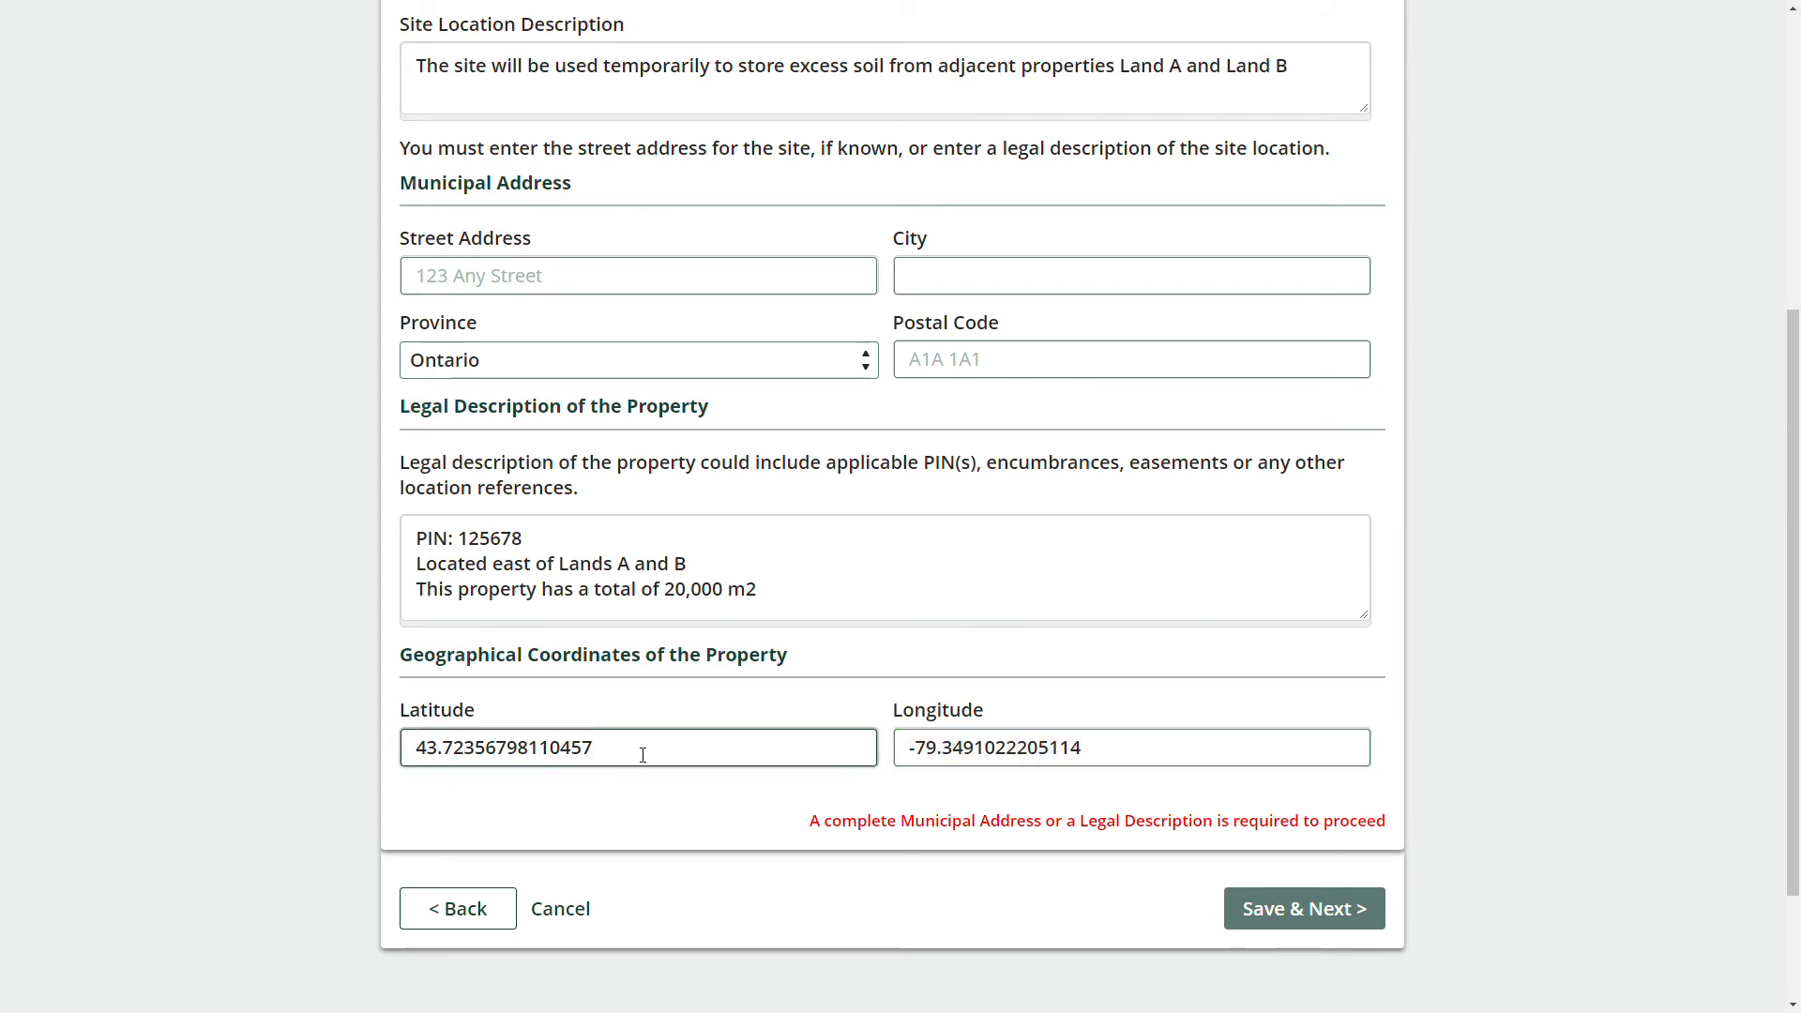
Save the site location and continue to Site Instrument Details.
{"action": "left_click", "coordinate": [1429, 768]}
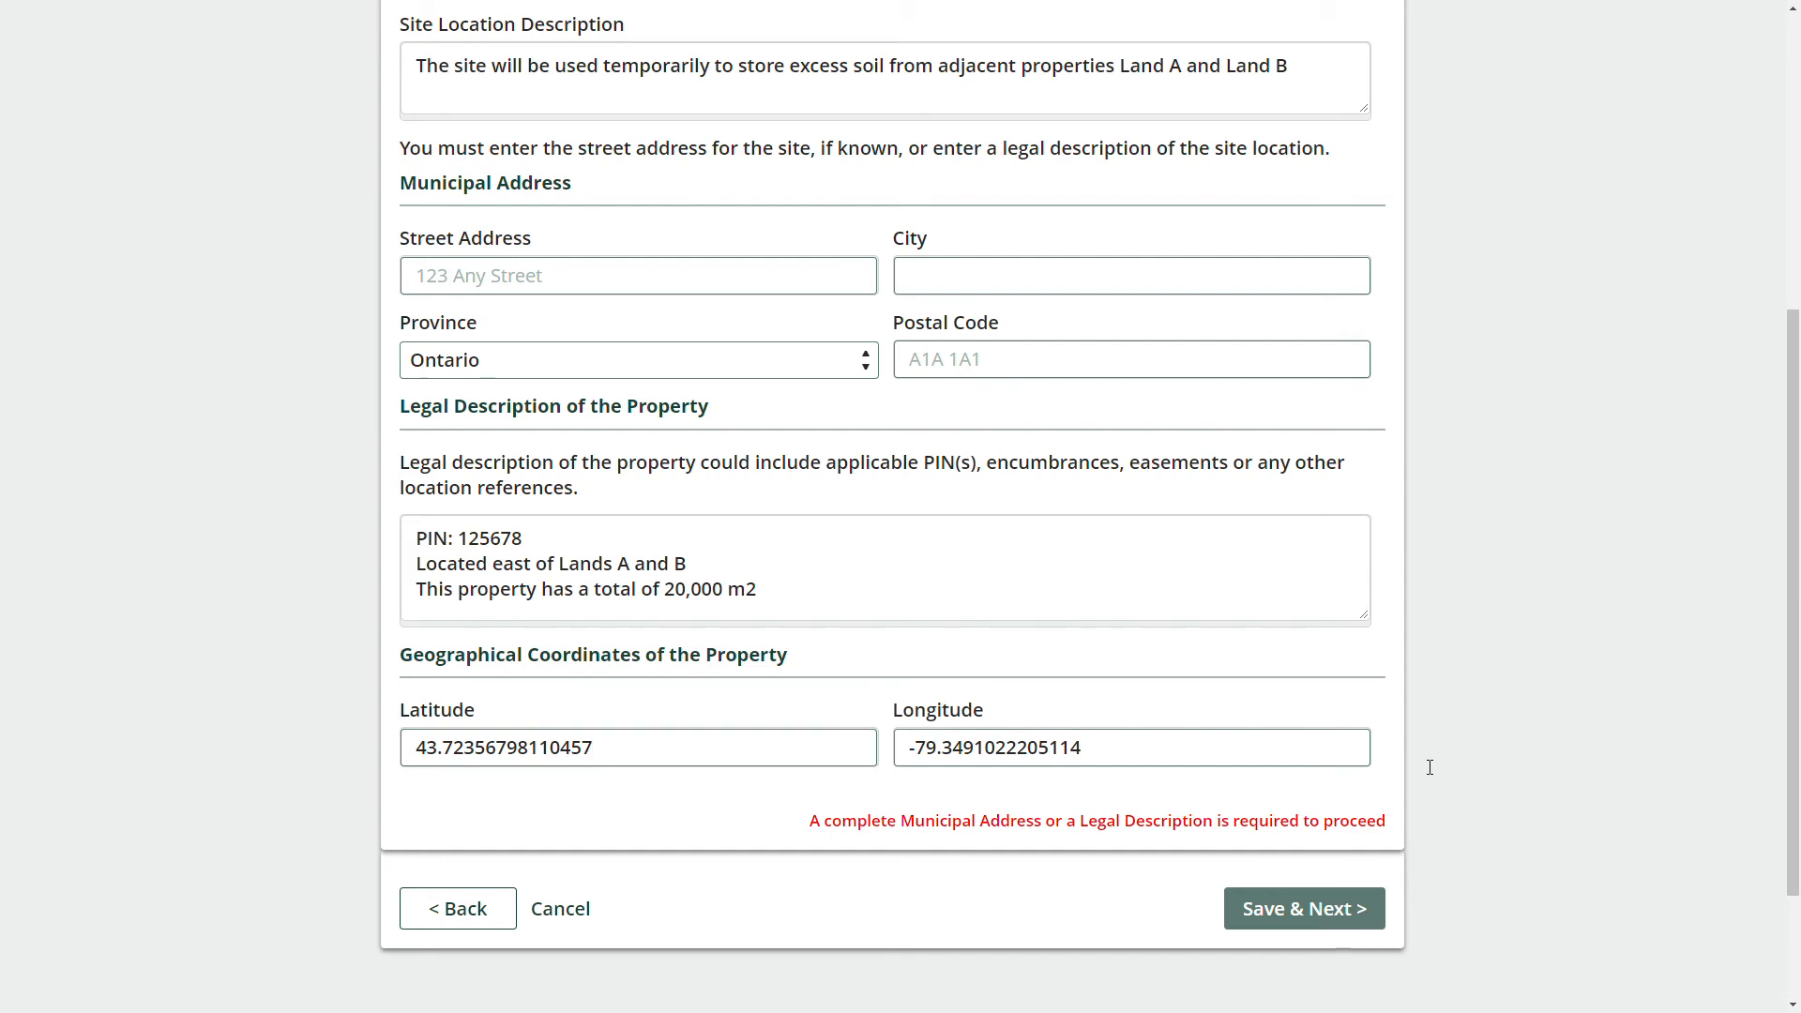
{"action": "left_click", "coordinate": [1279, 906]}
{"action": "left_click", "coordinate": [1274, 867]}
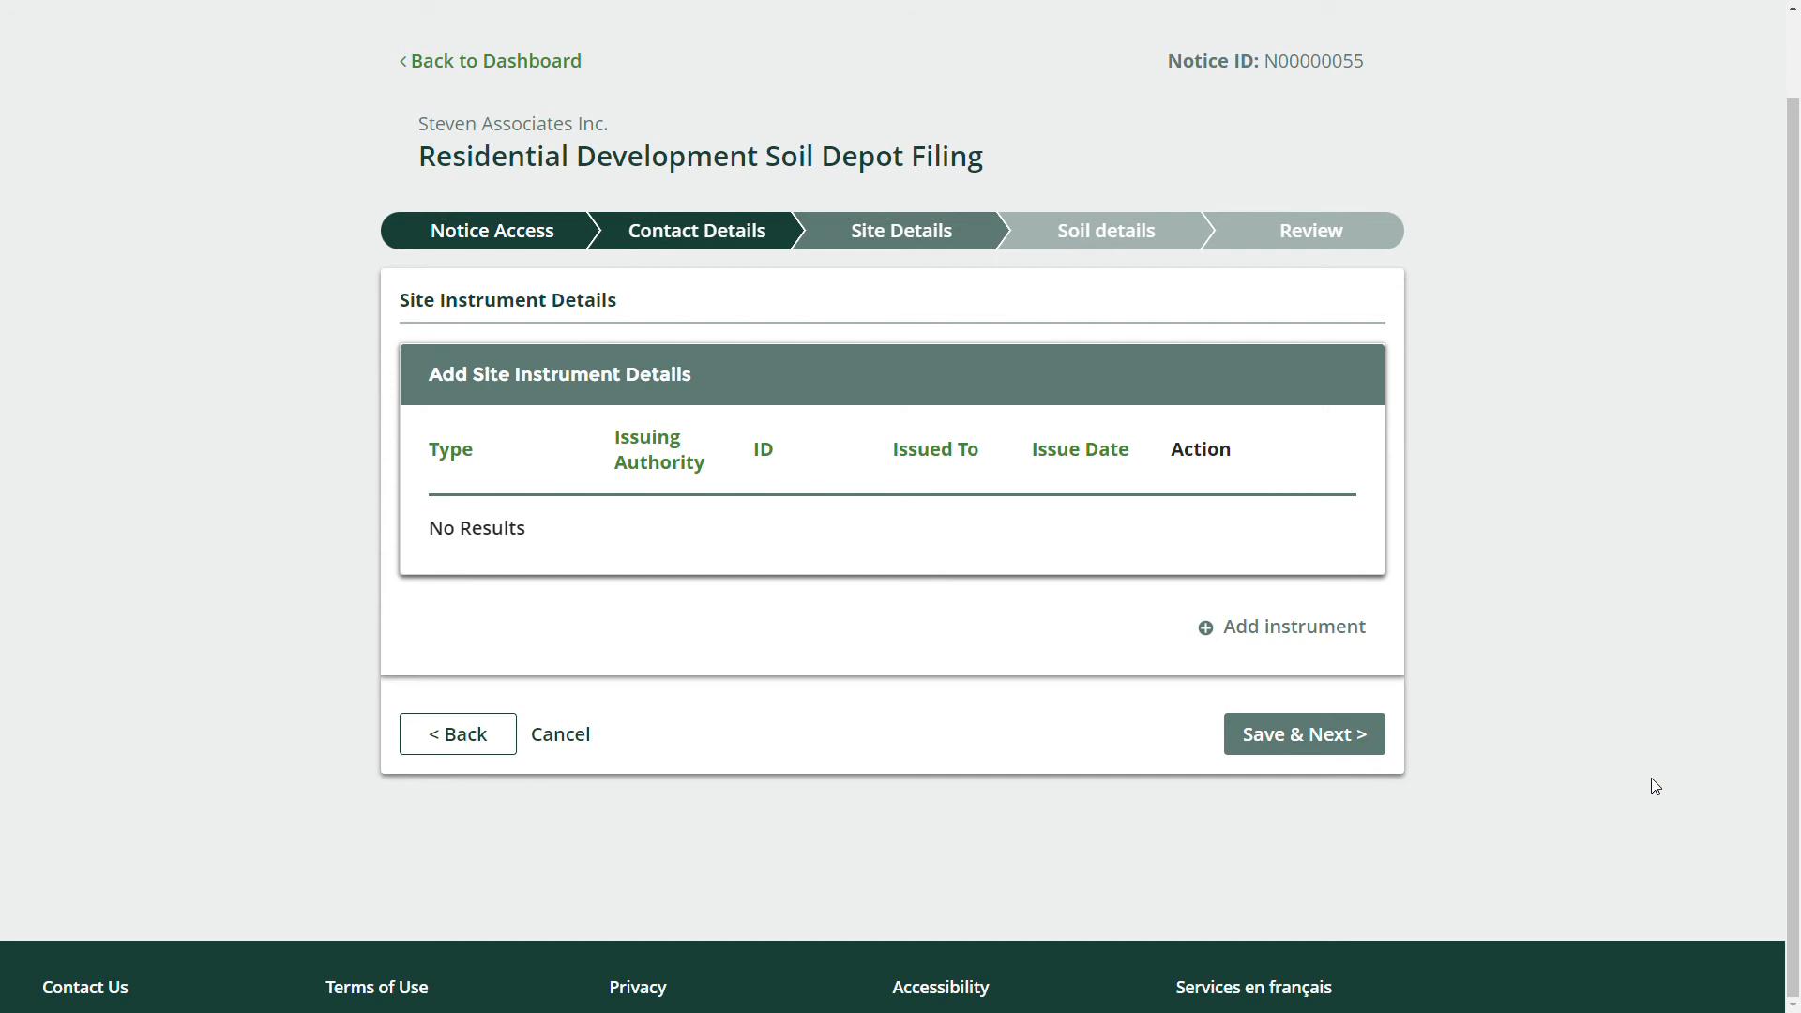
Start a new site instrument as a City of Toronto Act By-Law Permit issued by Toronto, City of.
{"action": "left_click", "coordinate": [1307, 627]}
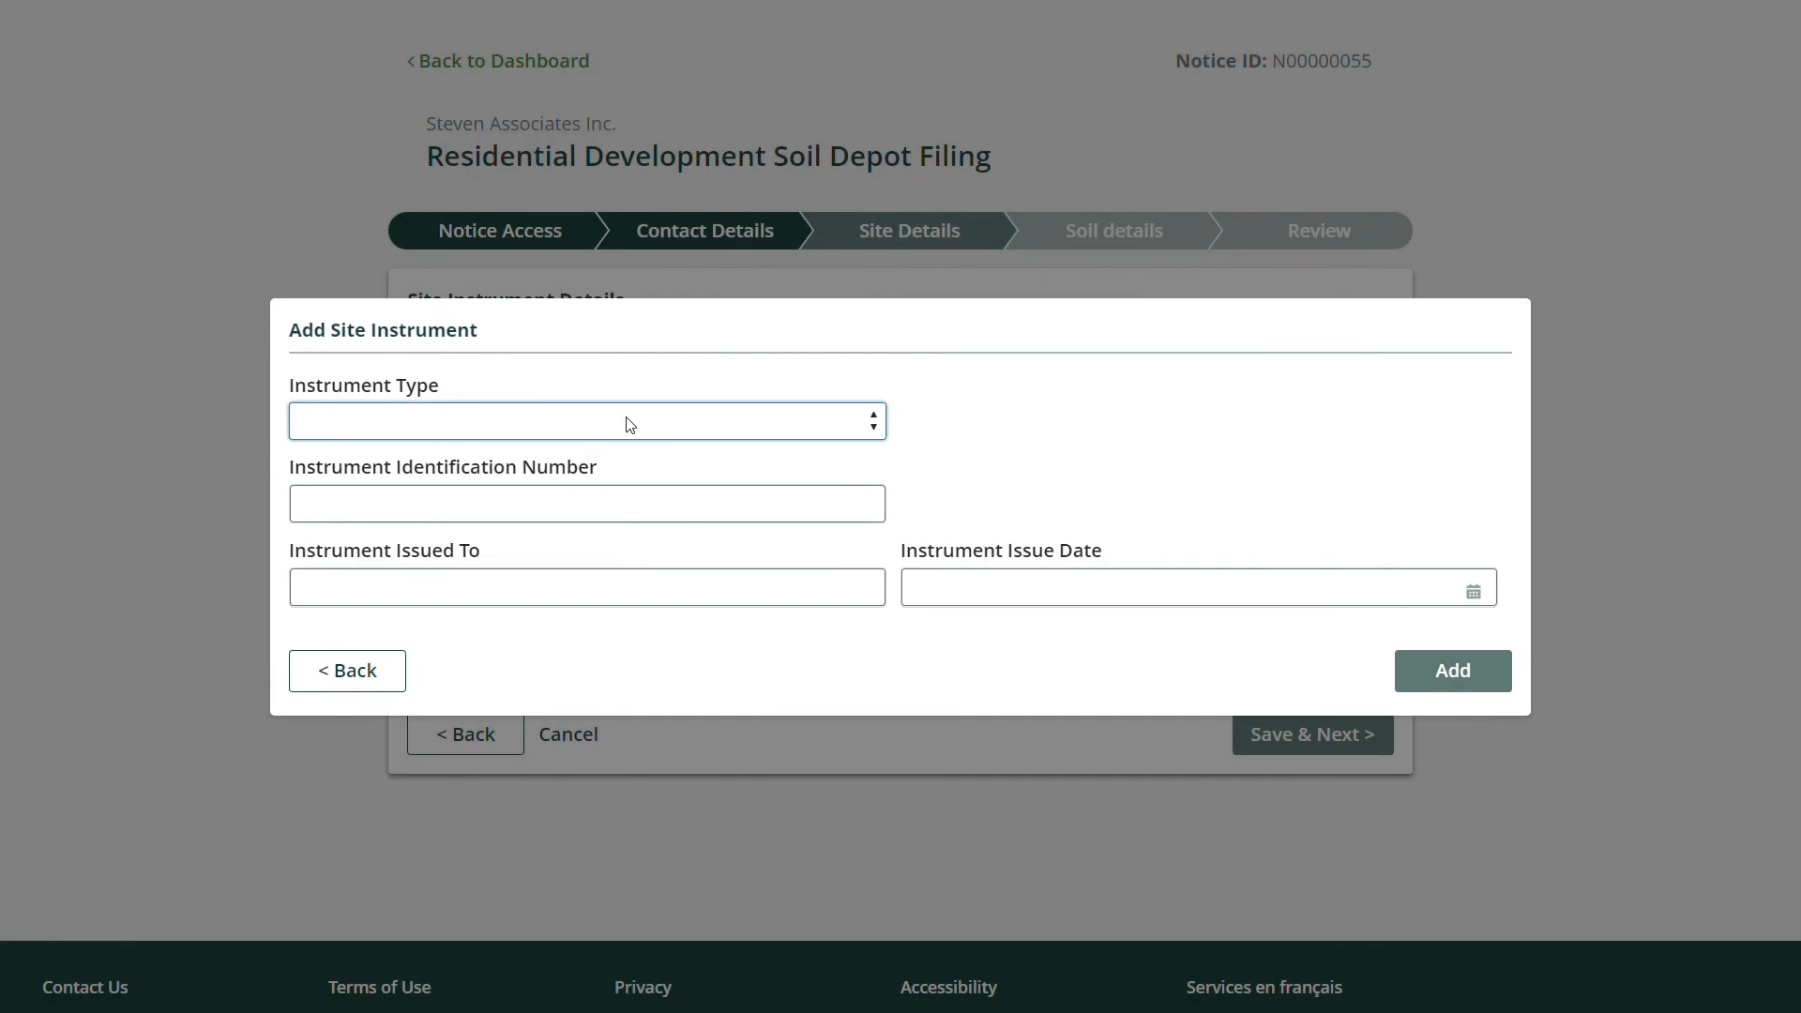
{"action": "left_click", "coordinate": [624, 422]}
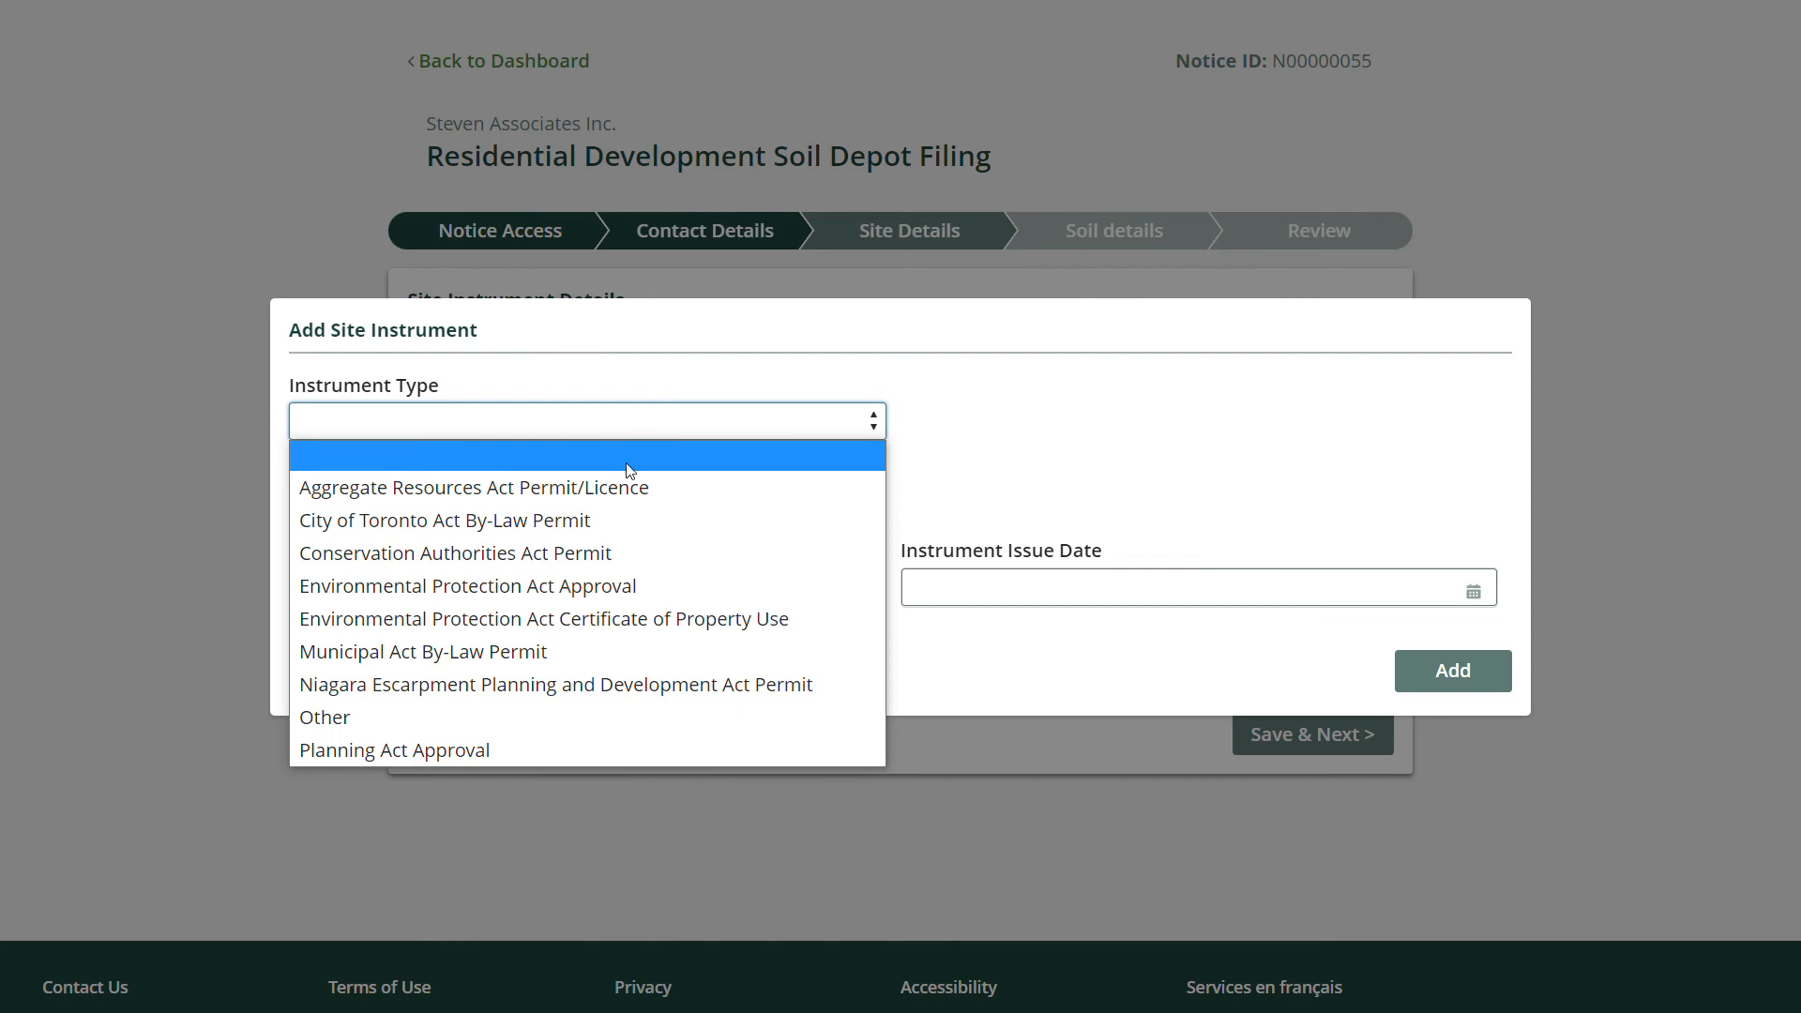
{"action": "left_click", "coordinate": [616, 523]}
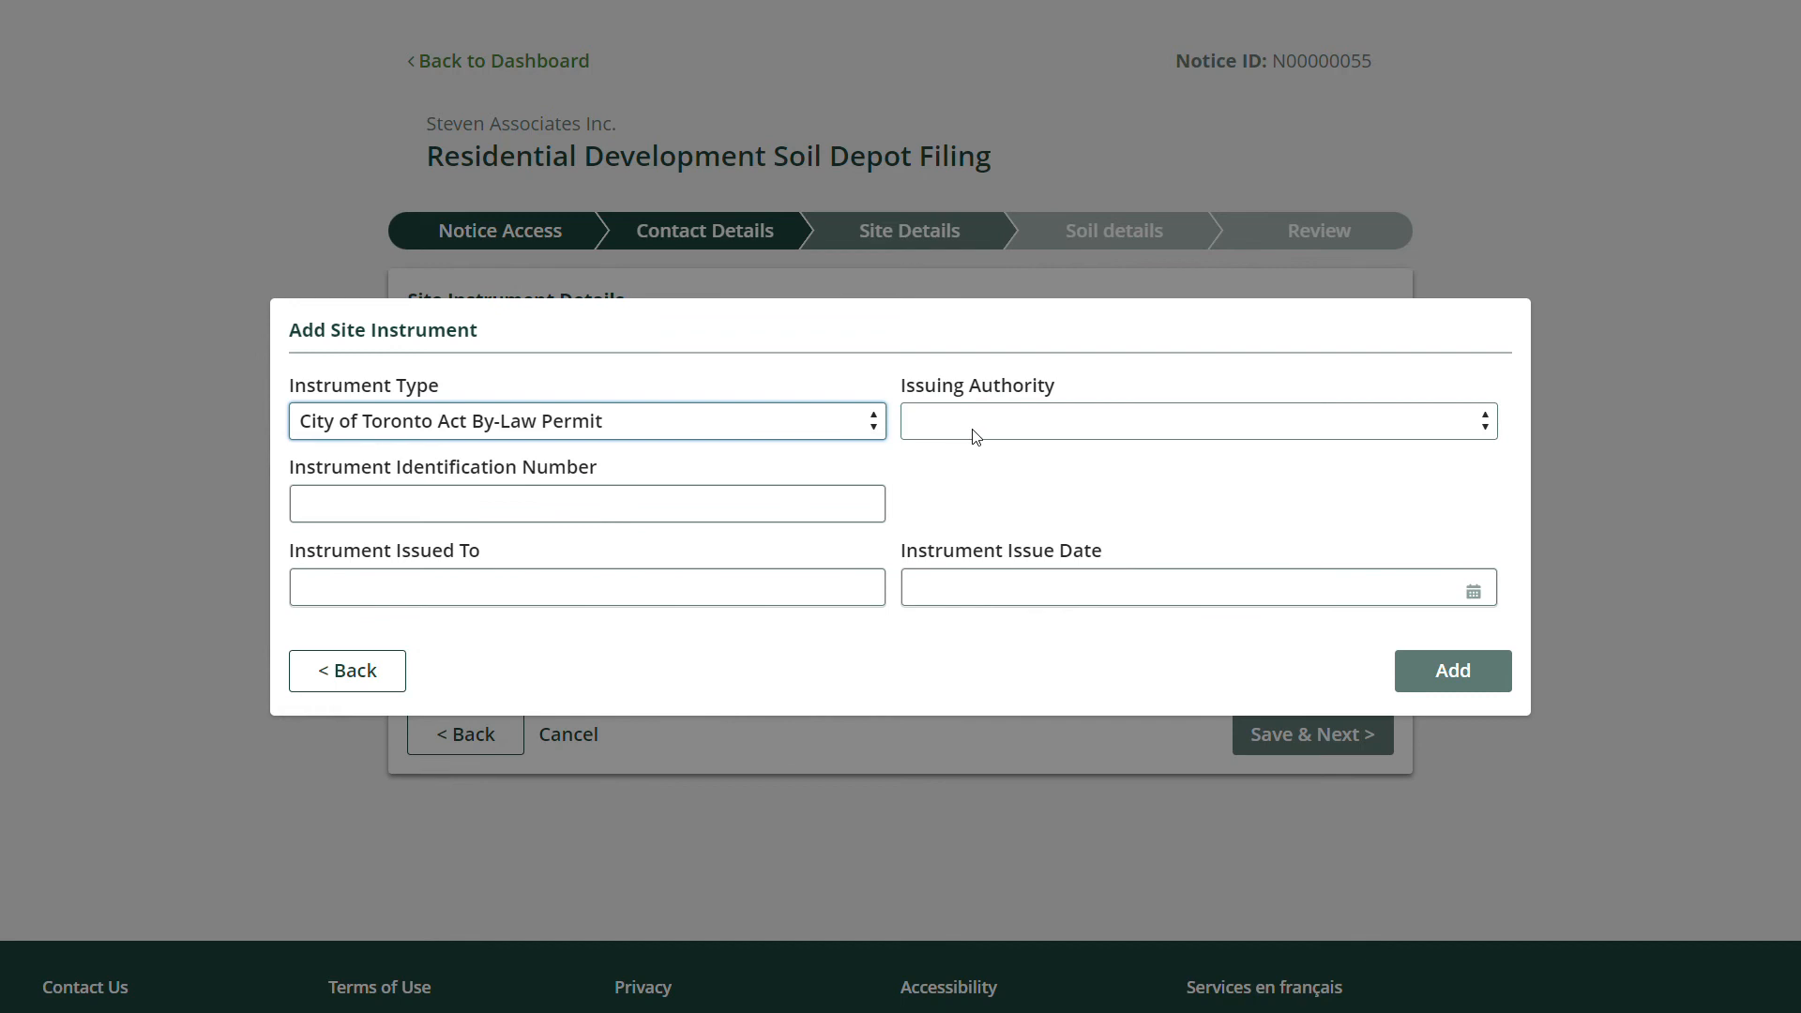
{"action": "left_click", "coordinate": [1010, 421]}
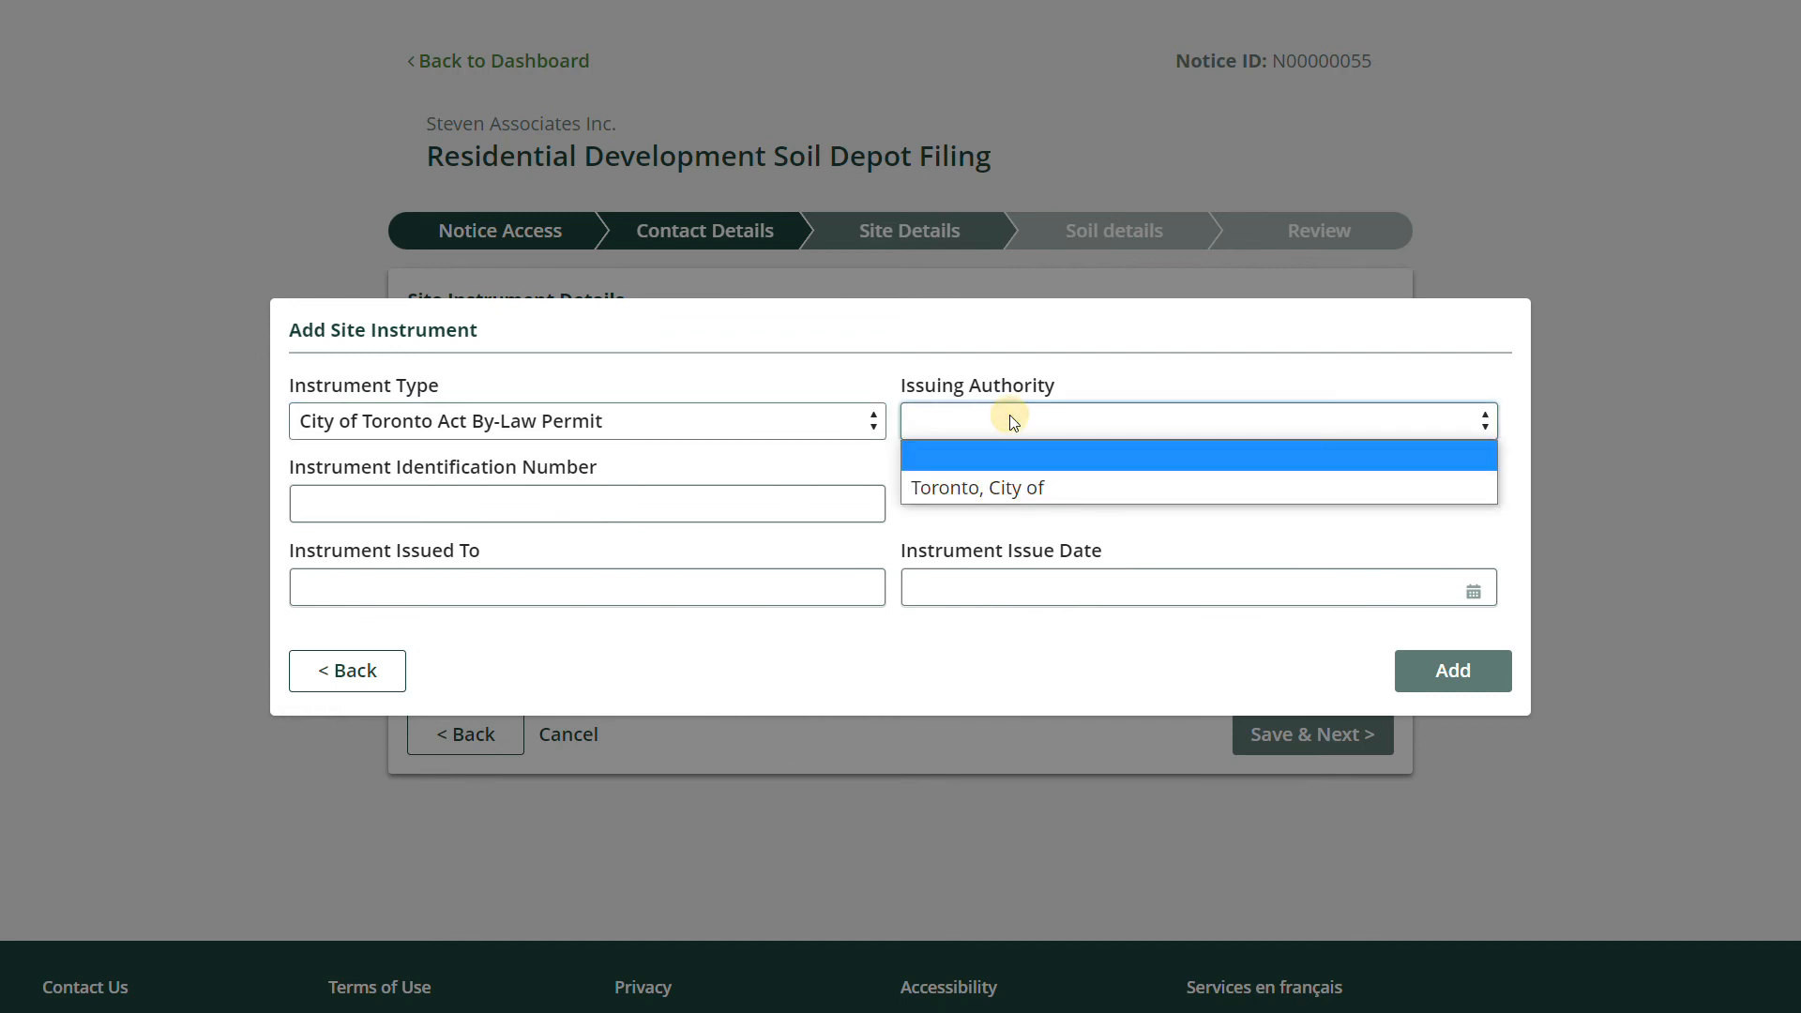
{"action": "left_click", "coordinate": [1001, 488]}
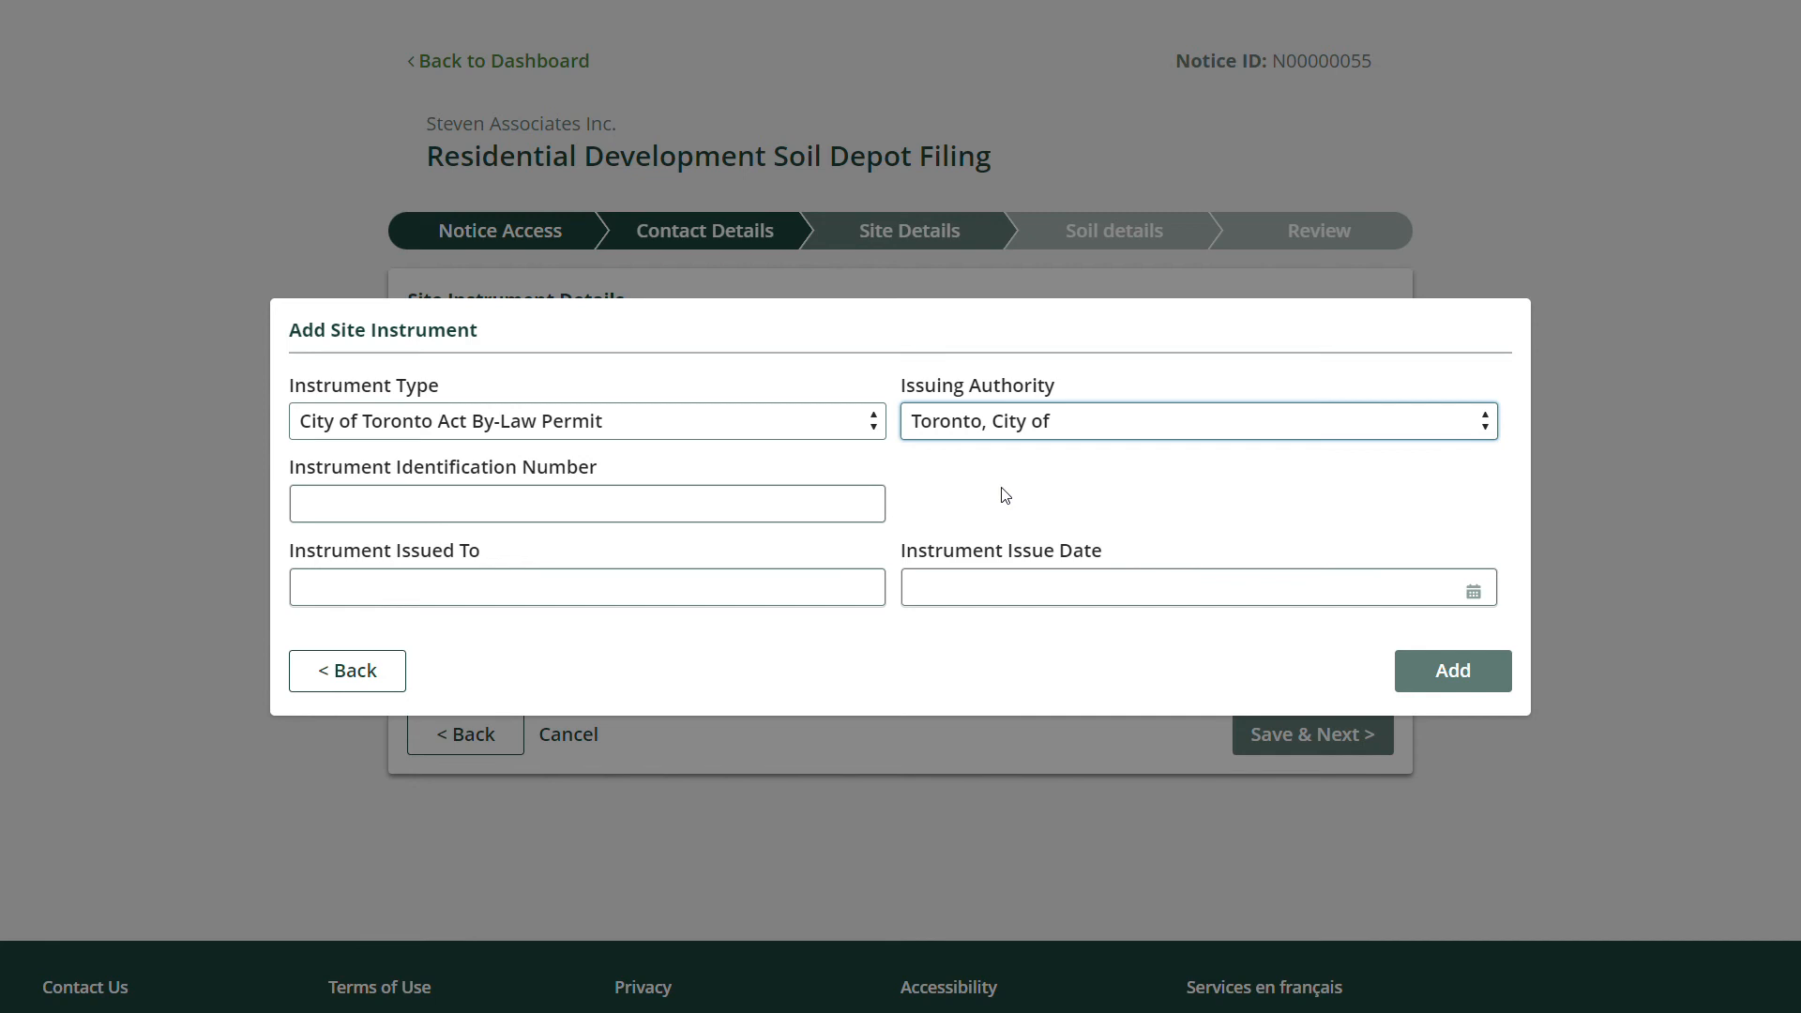
Try Municipal Act By-Law Permit as the type, with Blind River, Town of as authority.
{"action": "left_click", "coordinate": [711, 424]}
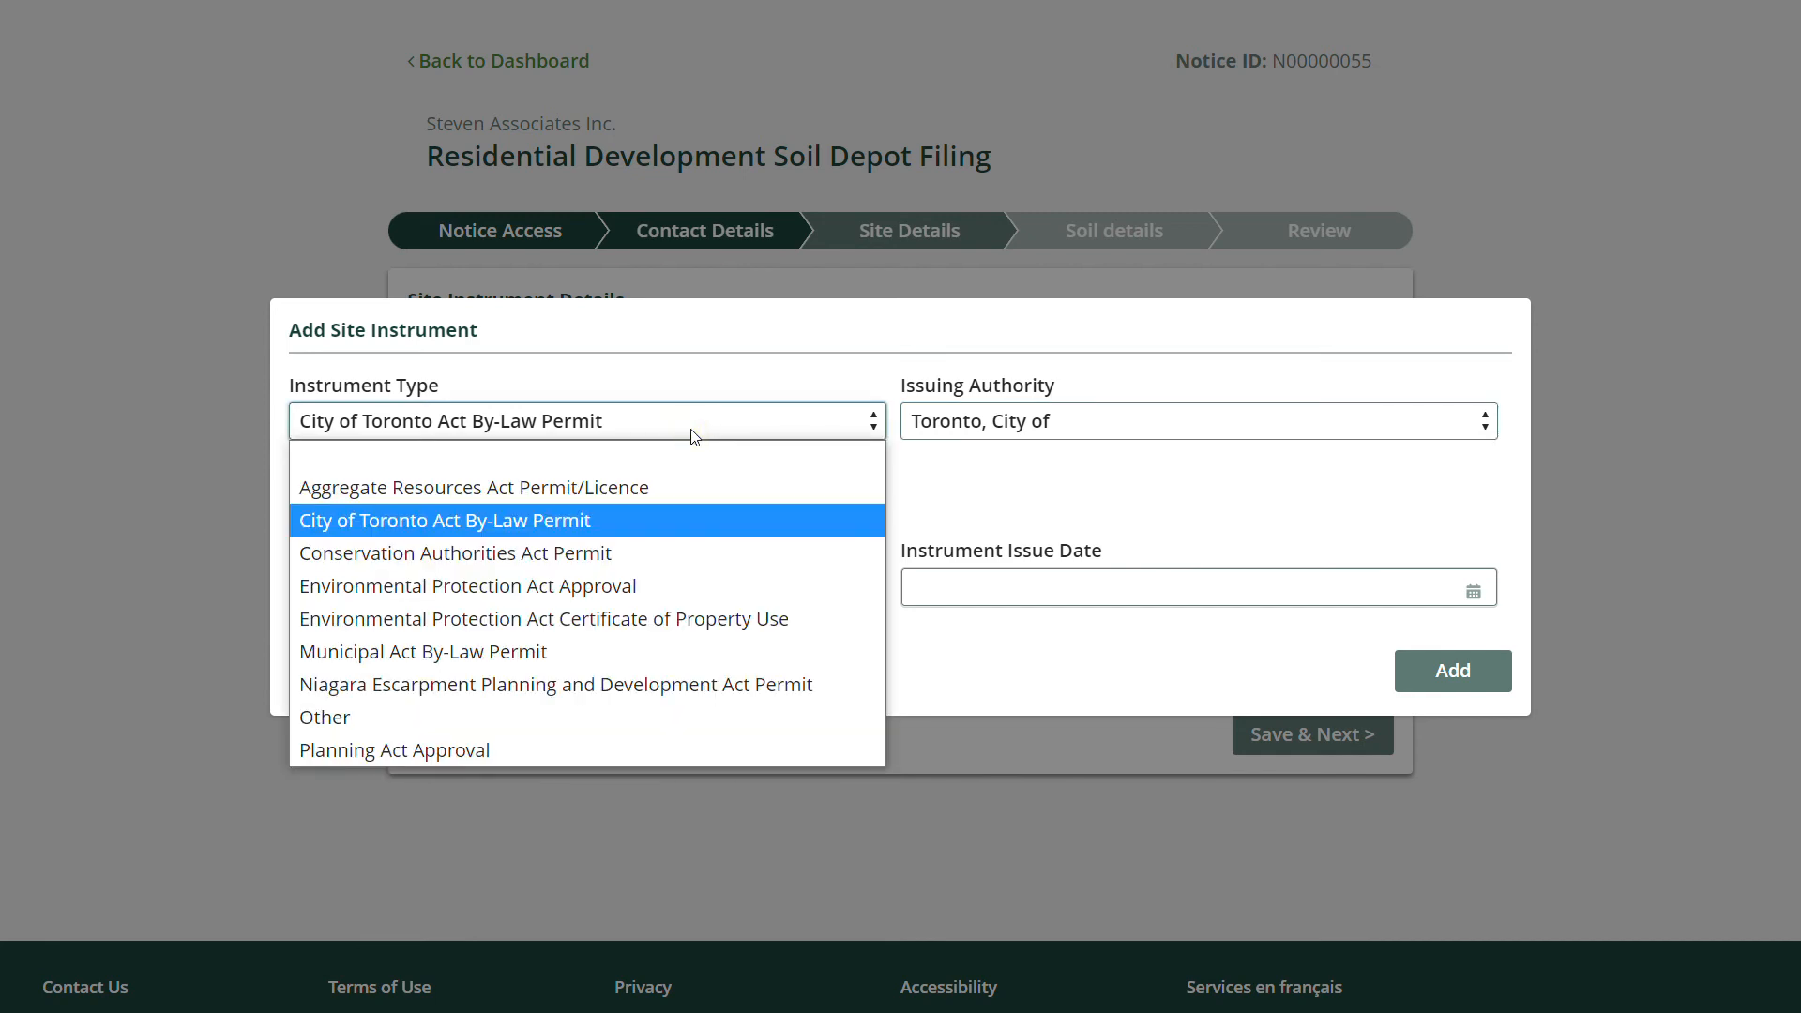
{"action": "left_click", "coordinate": [583, 663]}
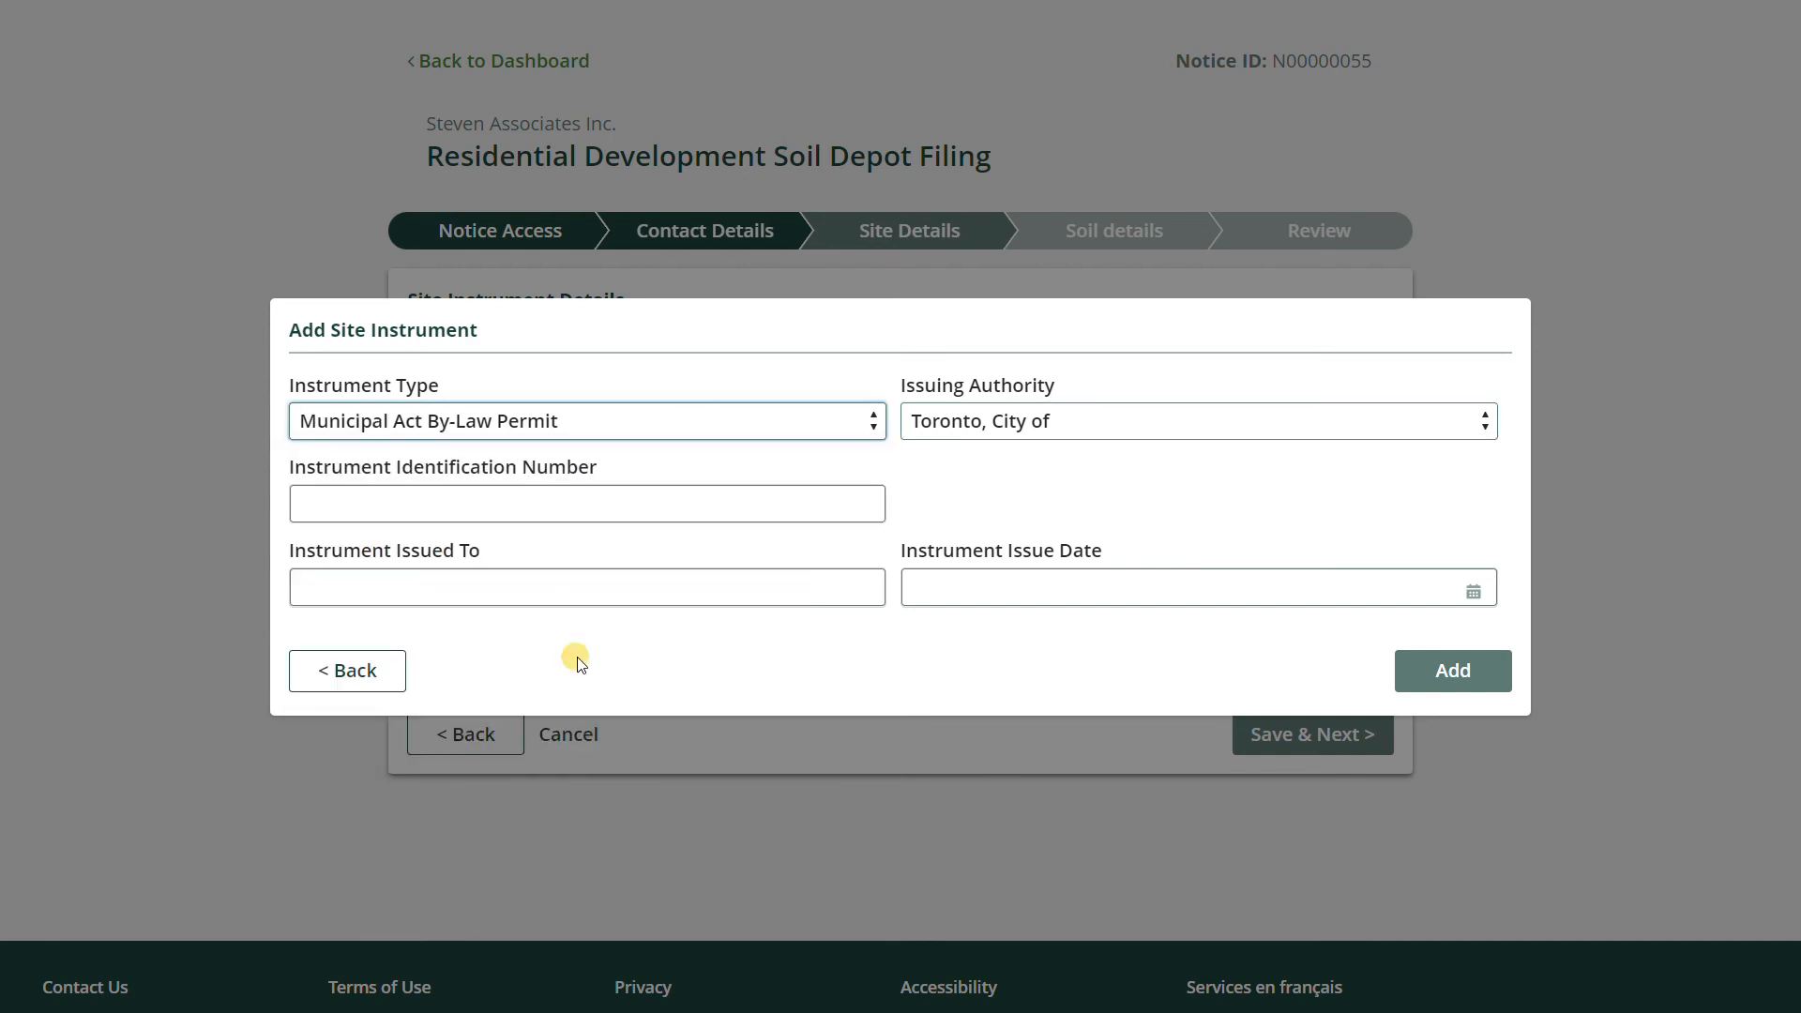
{"action": "left_click", "coordinate": [963, 437]}
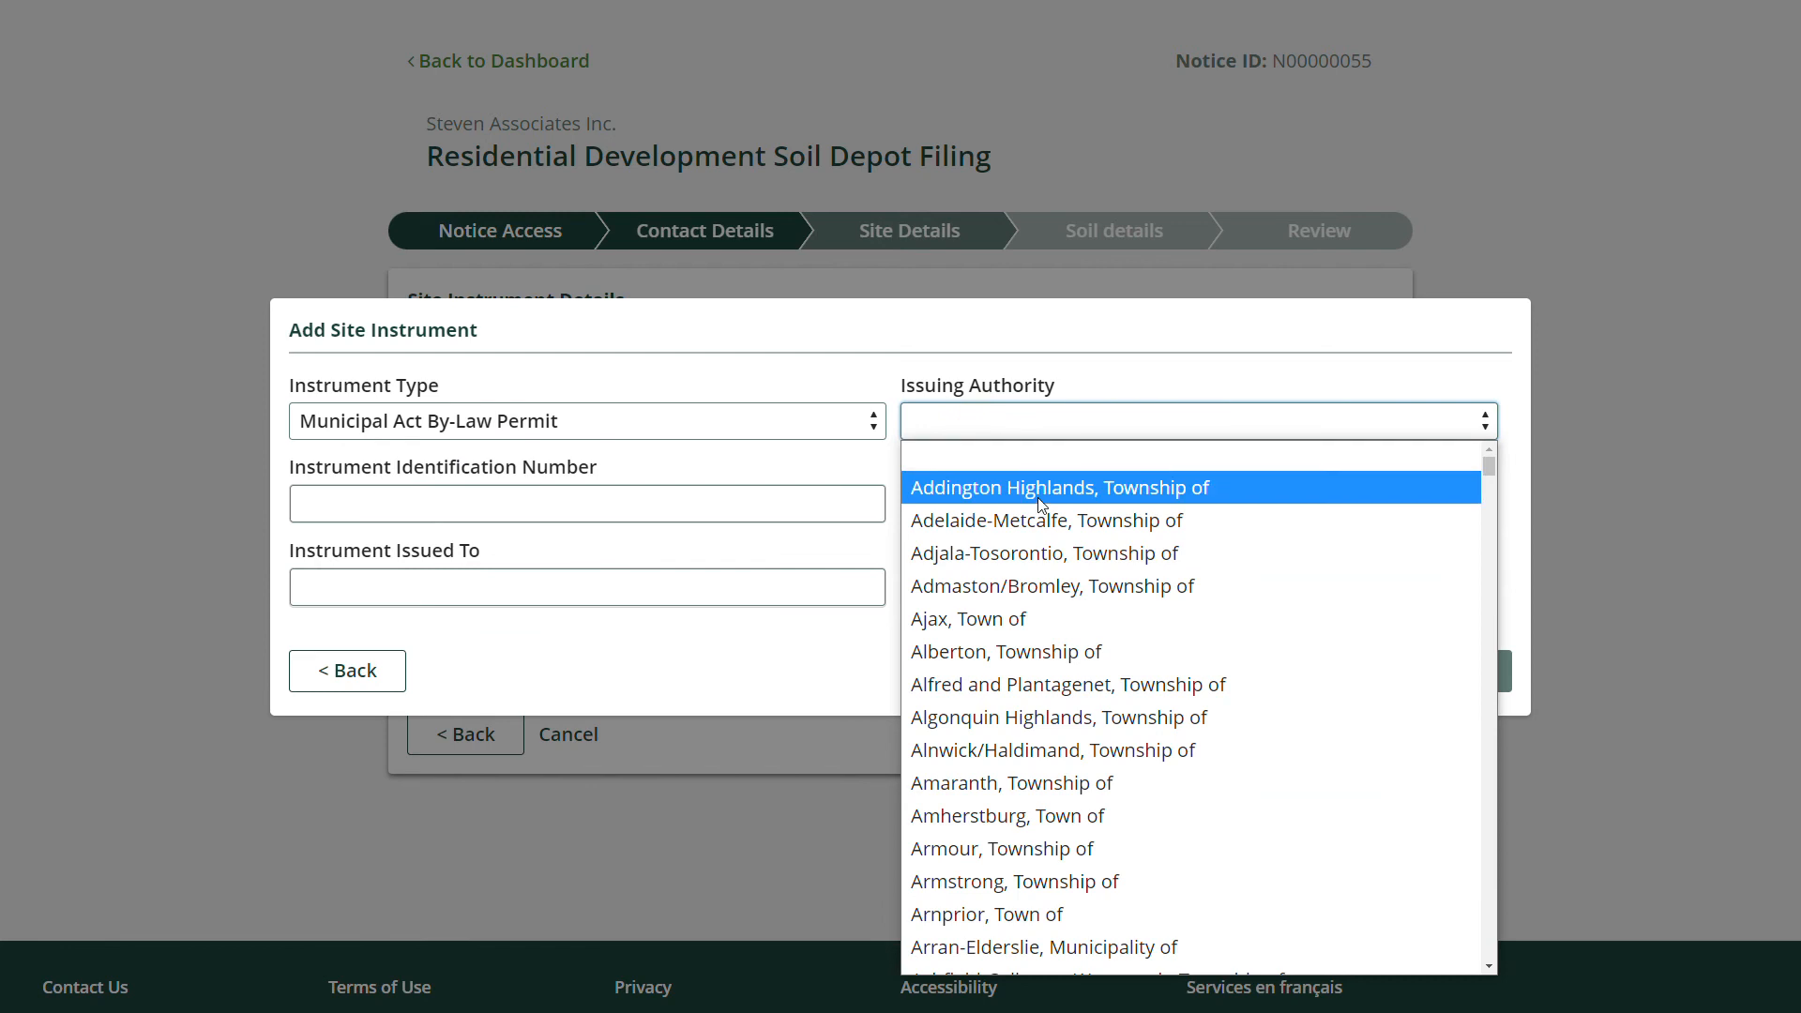
{"action": "scroll", "coordinate": [1039, 572], "scroll_direction": "down", "scroll_amount": 4}
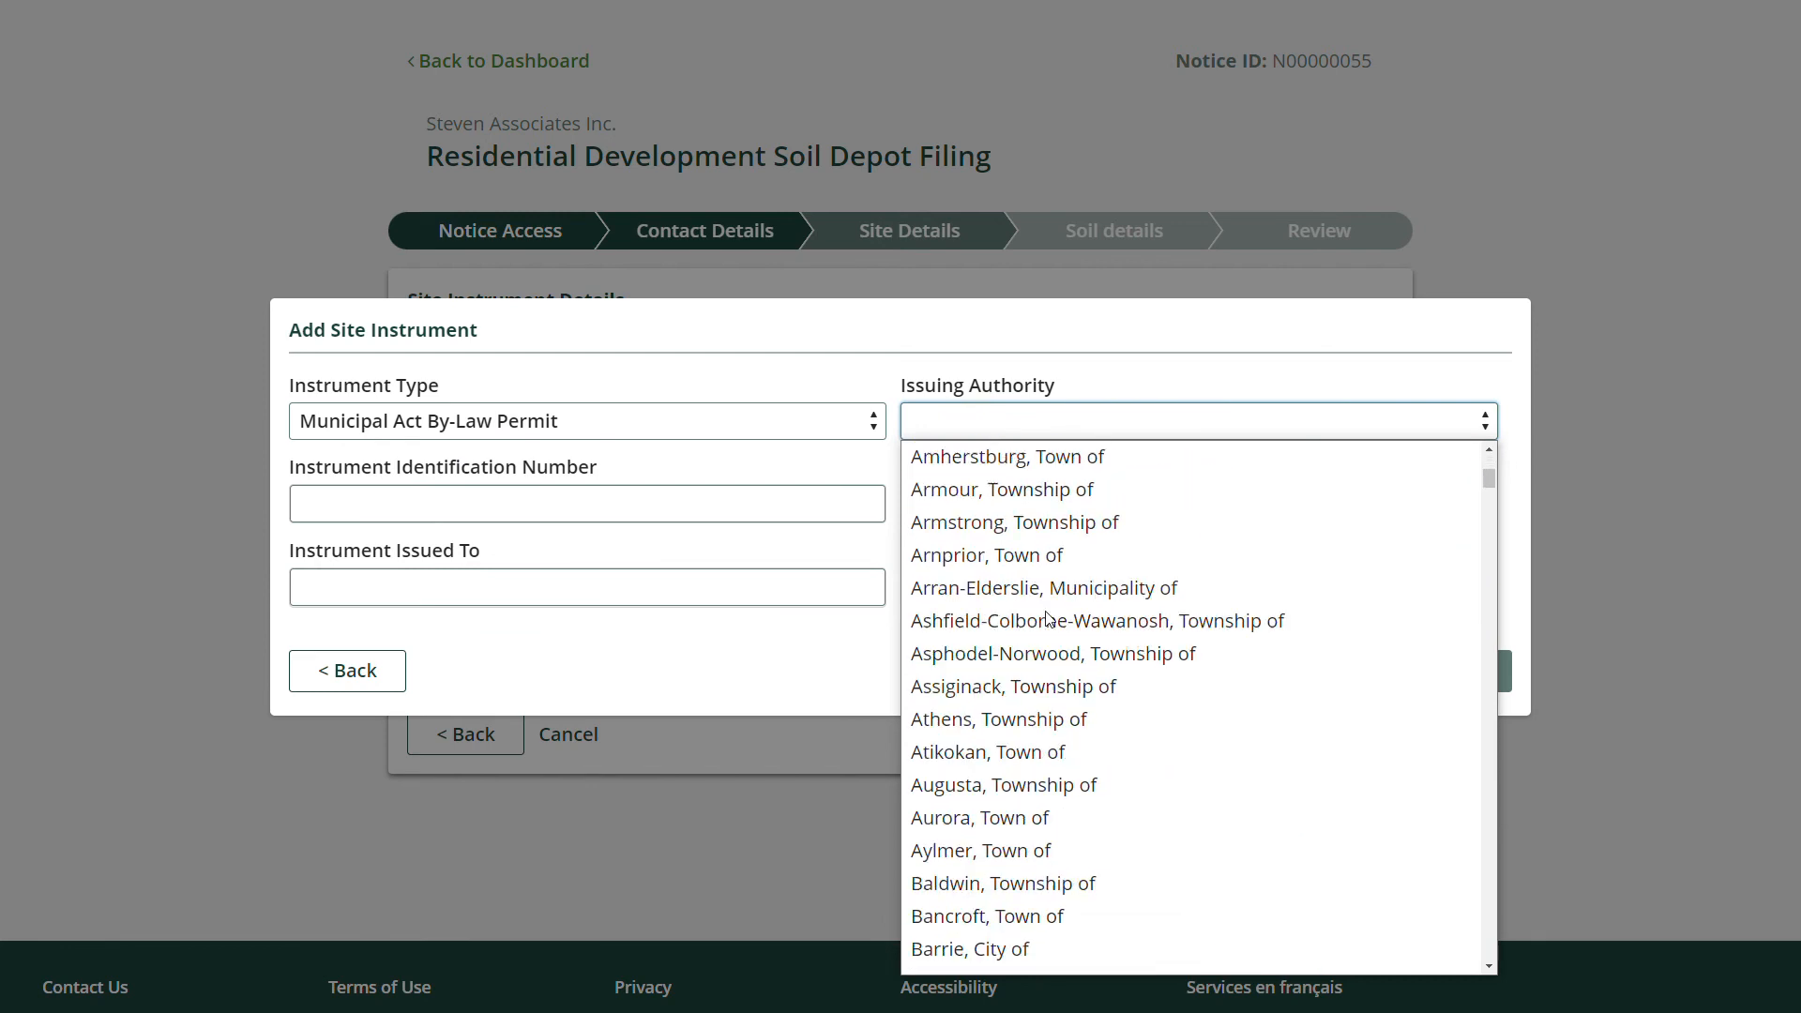
{"action": "scroll", "coordinate": [1038, 591], "scroll_direction": "down", "scroll_amount": 6}
{"action": "left_click", "coordinate": [1015, 605]}
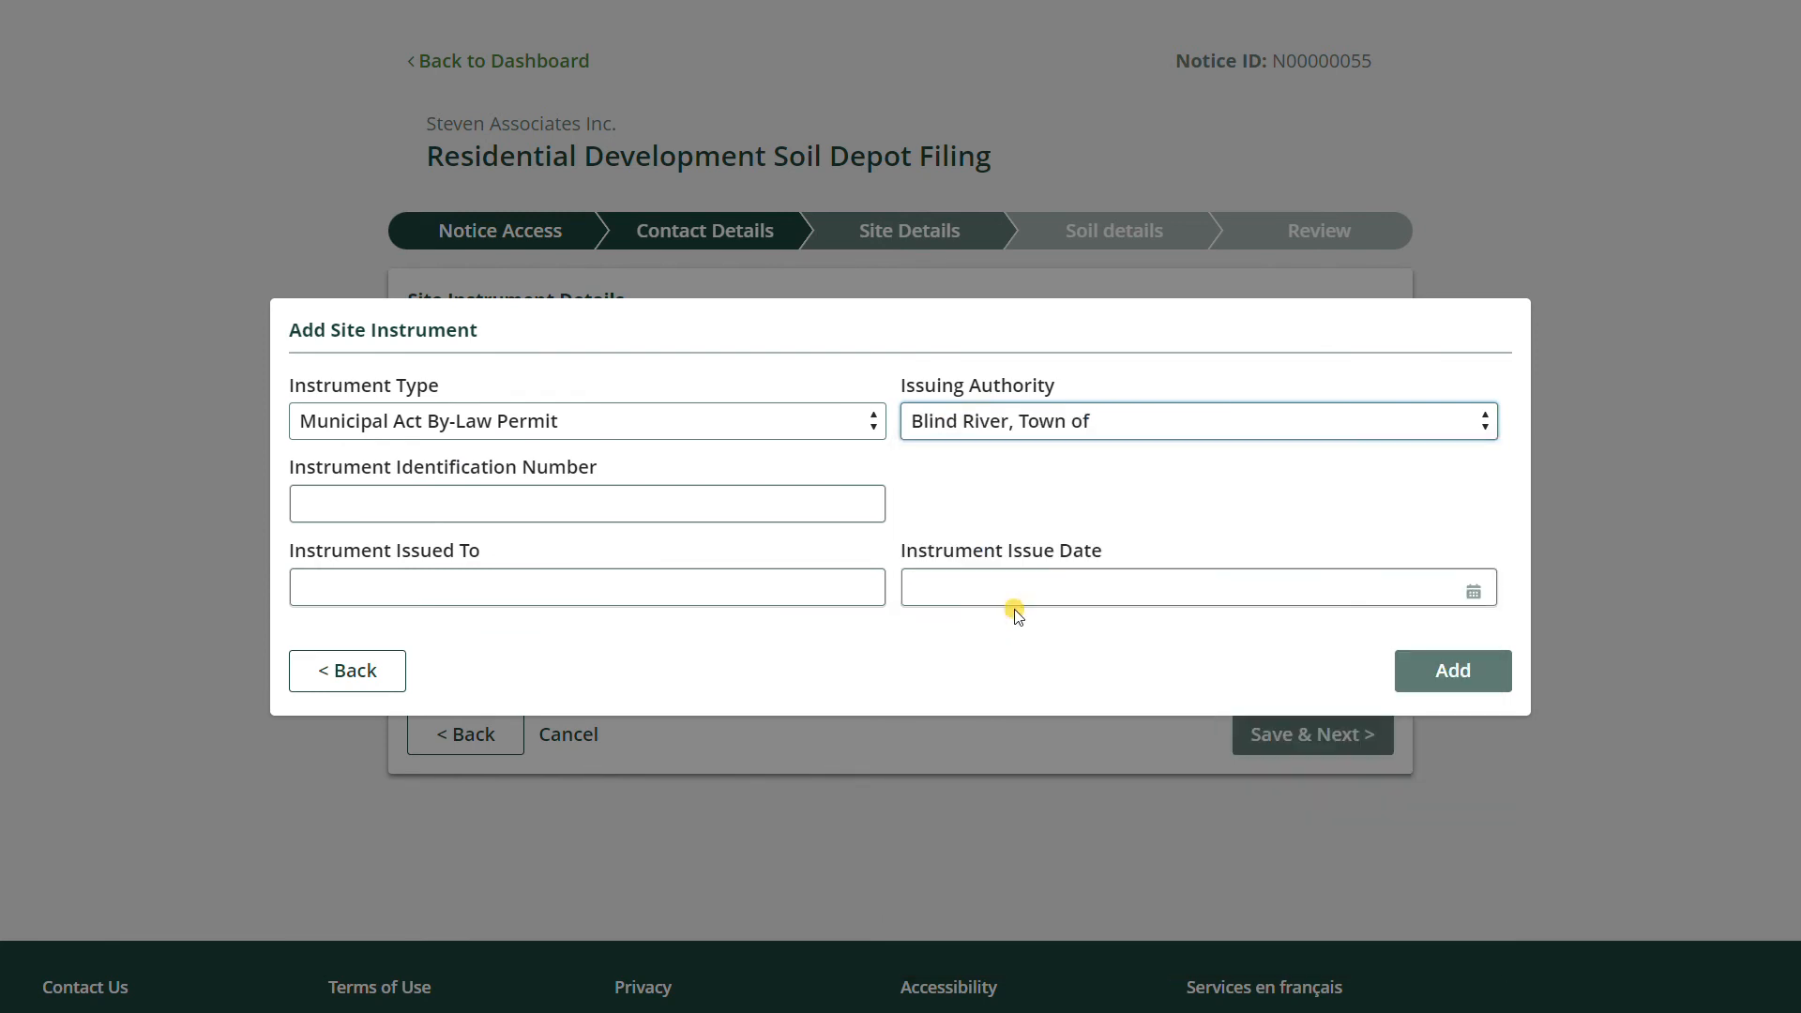
{"action": "left_click", "coordinate": [1676, 655]}
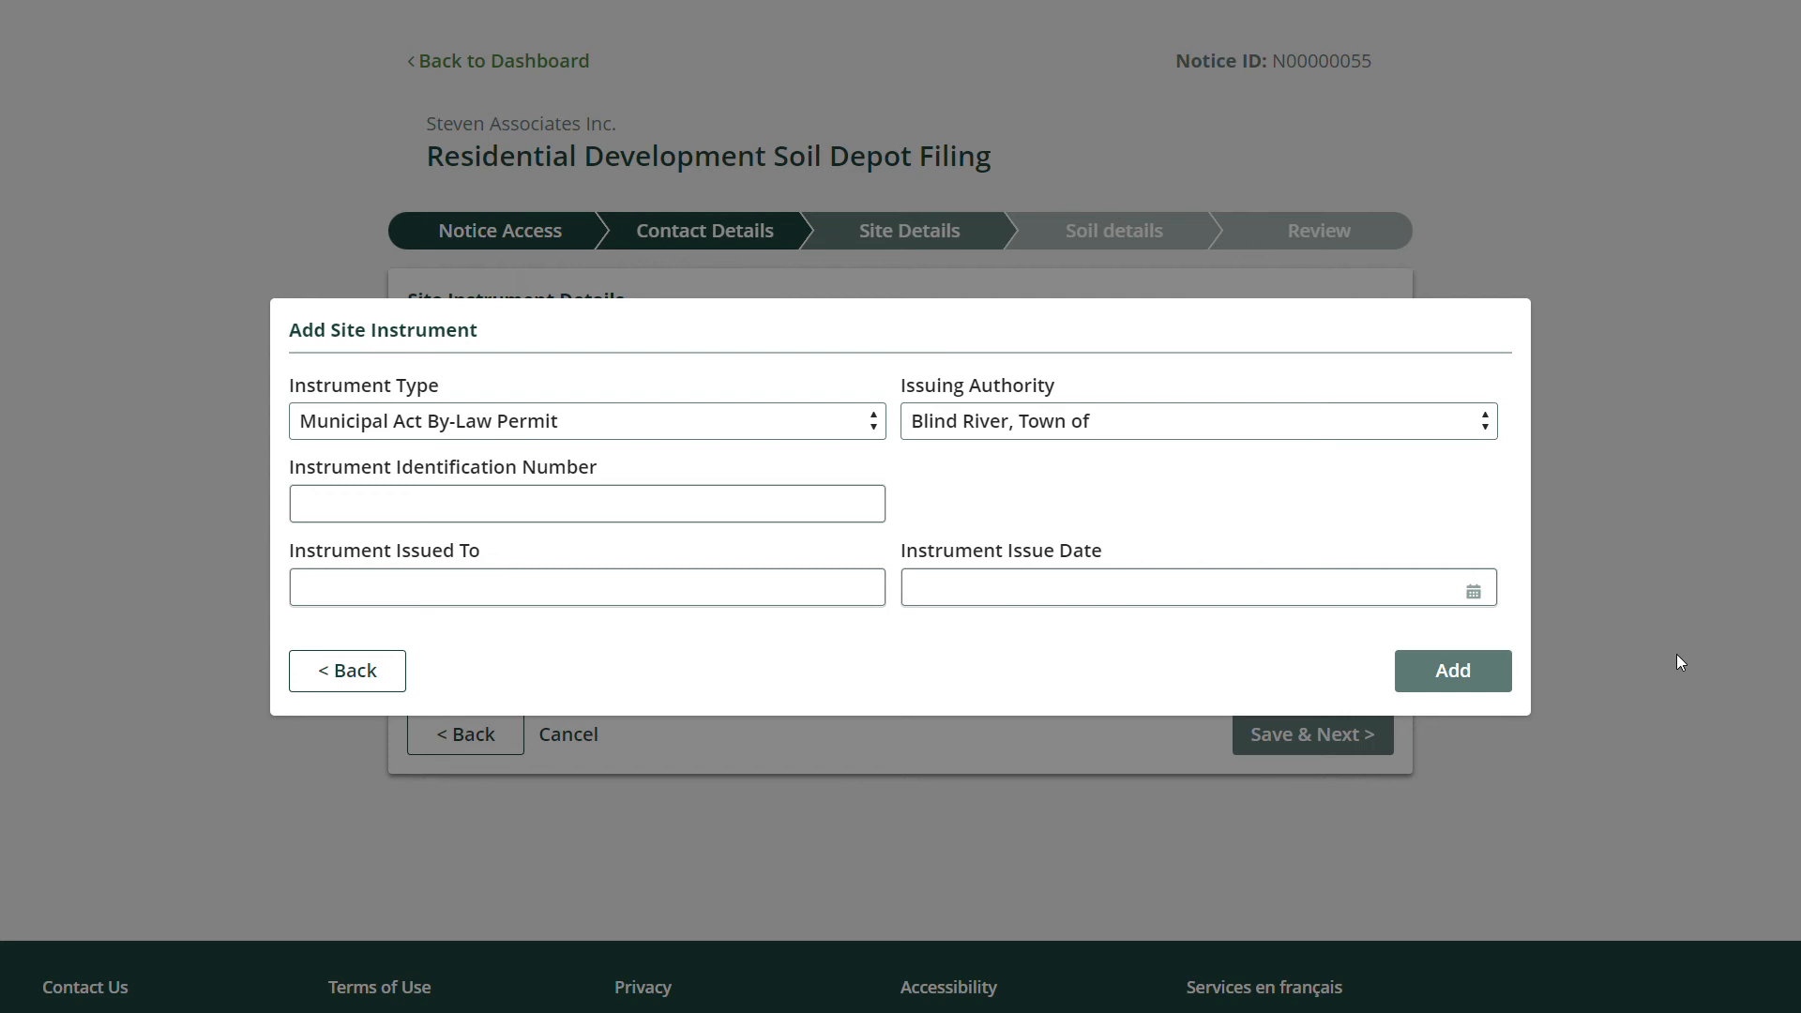
Set Instrument Type to Other, showing the Other Instrument Type and Other Issuing Authority fields.
{"action": "left_click", "coordinate": [334, 420]}
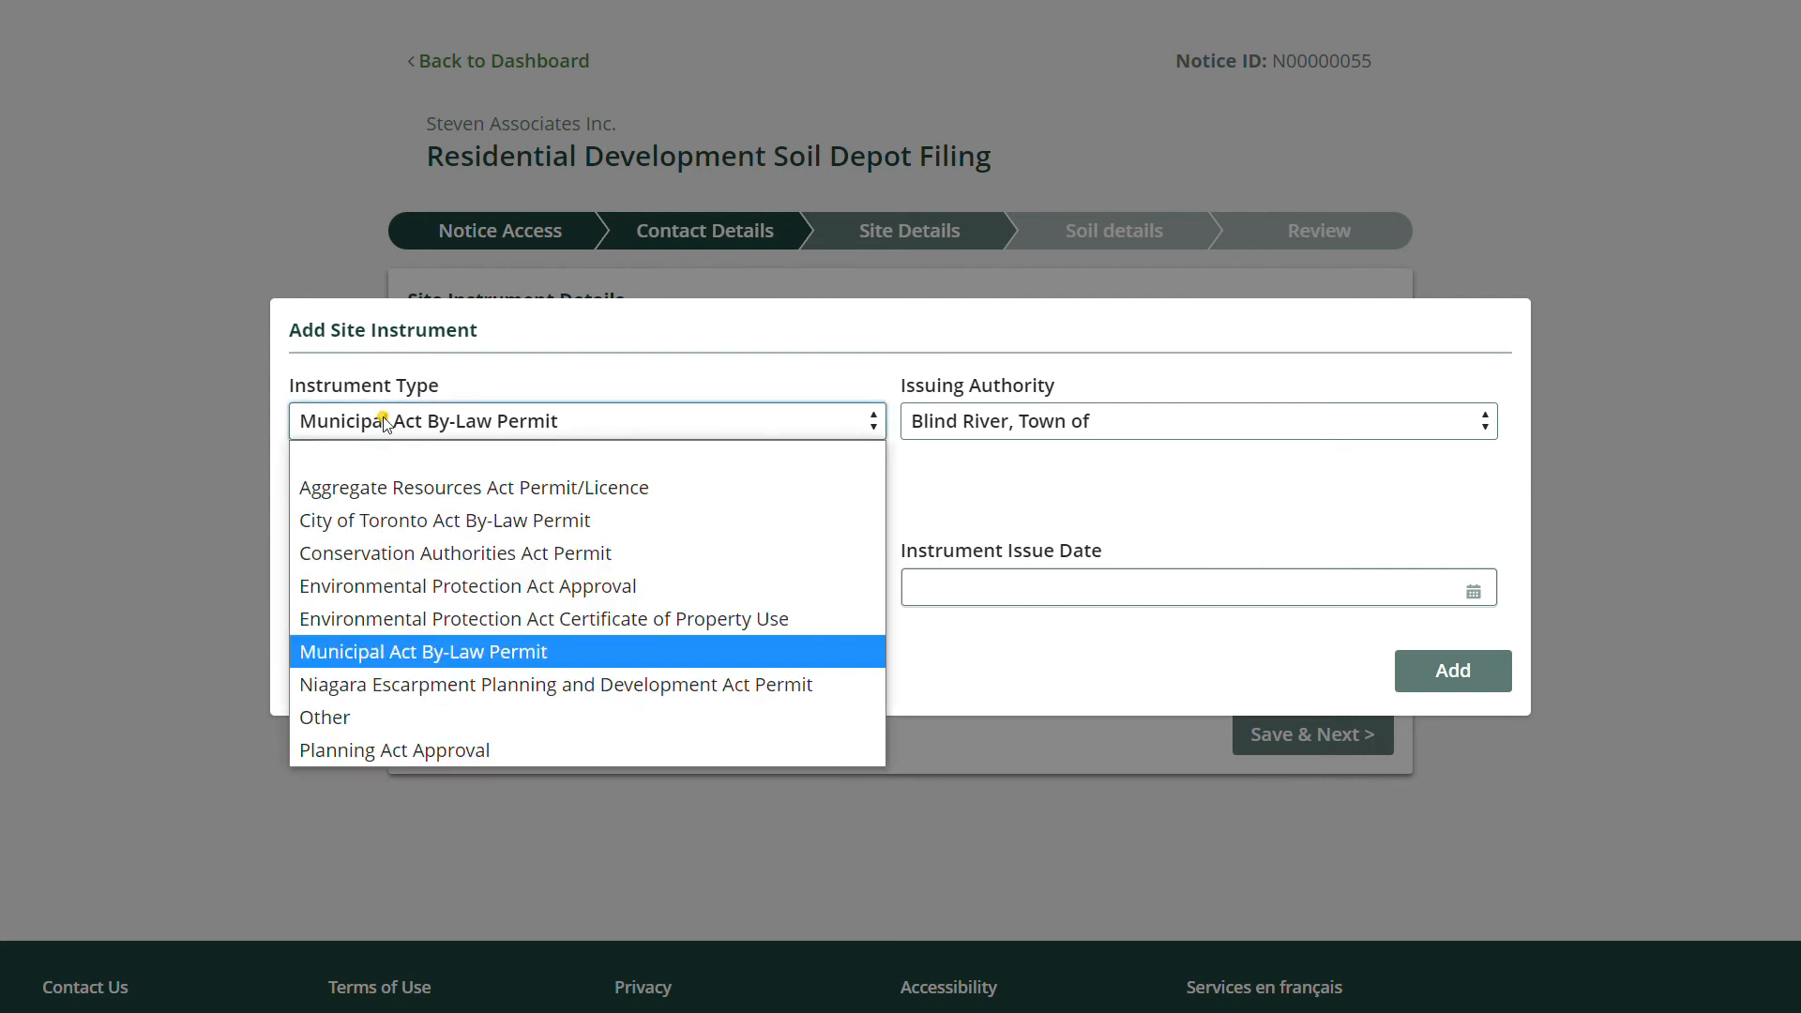
{"action": "left_click", "coordinate": [365, 718]}
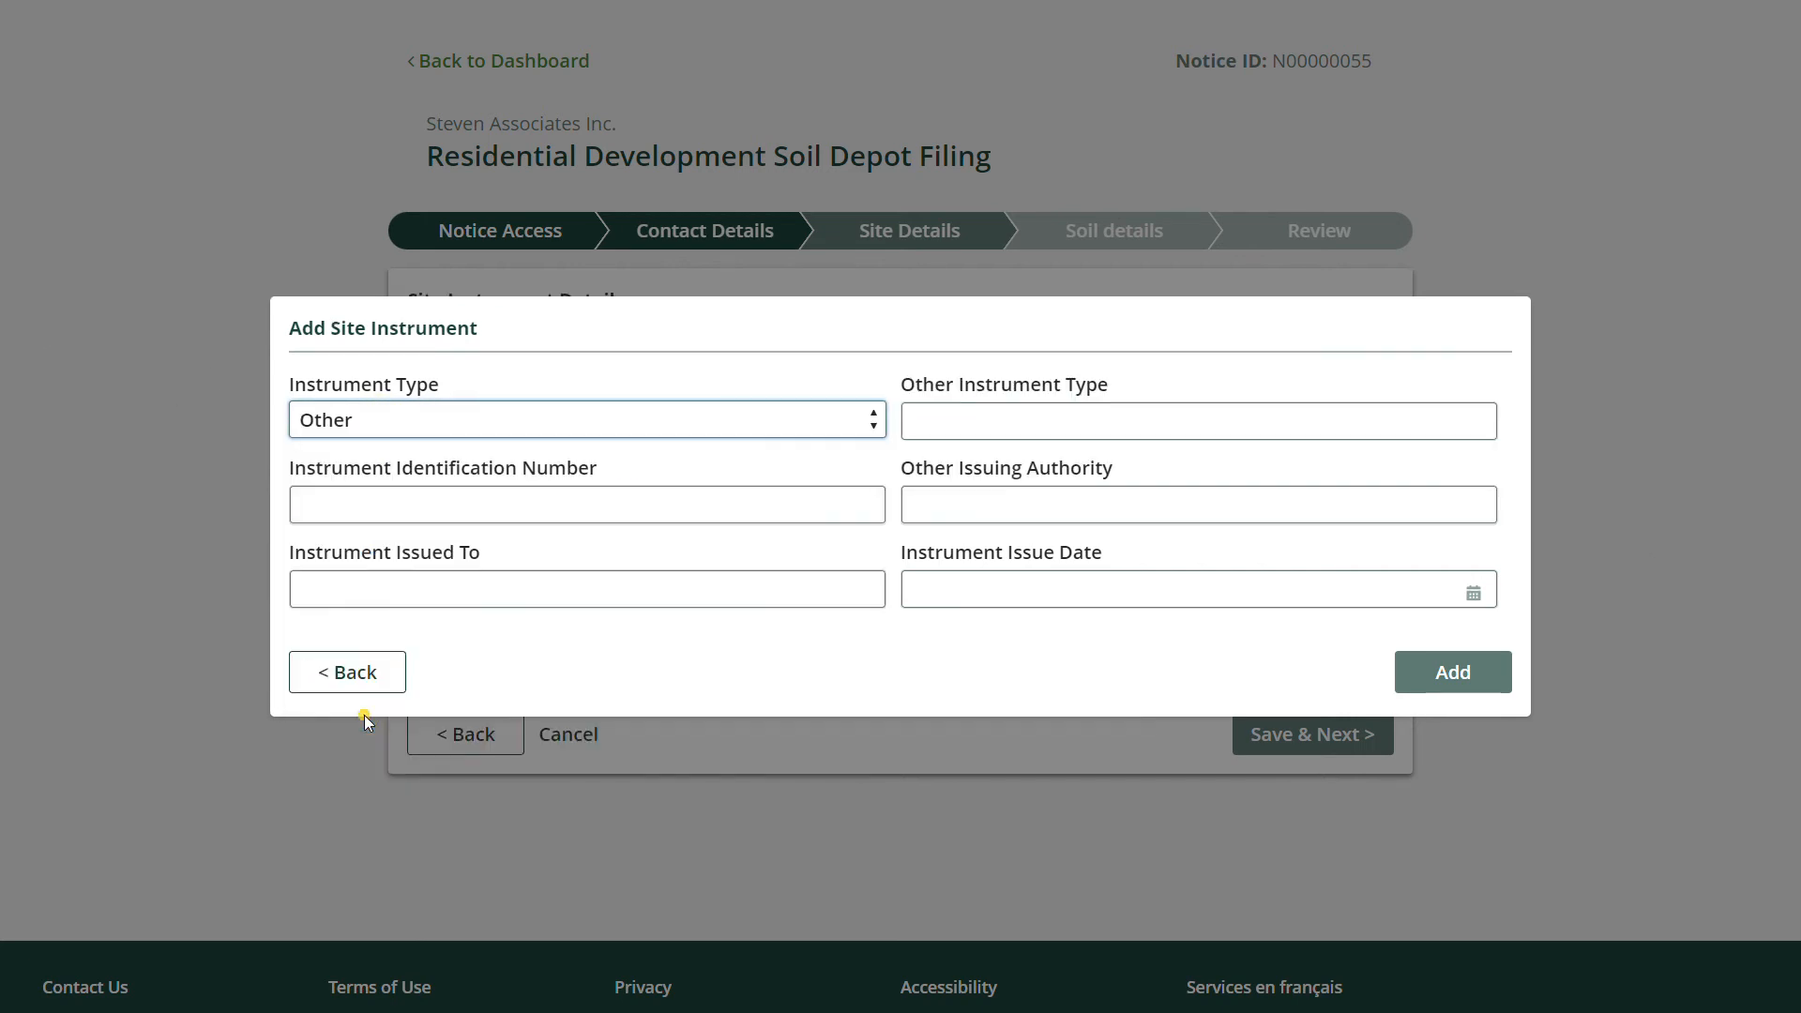
{"action": "triple_click", "coordinate": [1022, 380]}
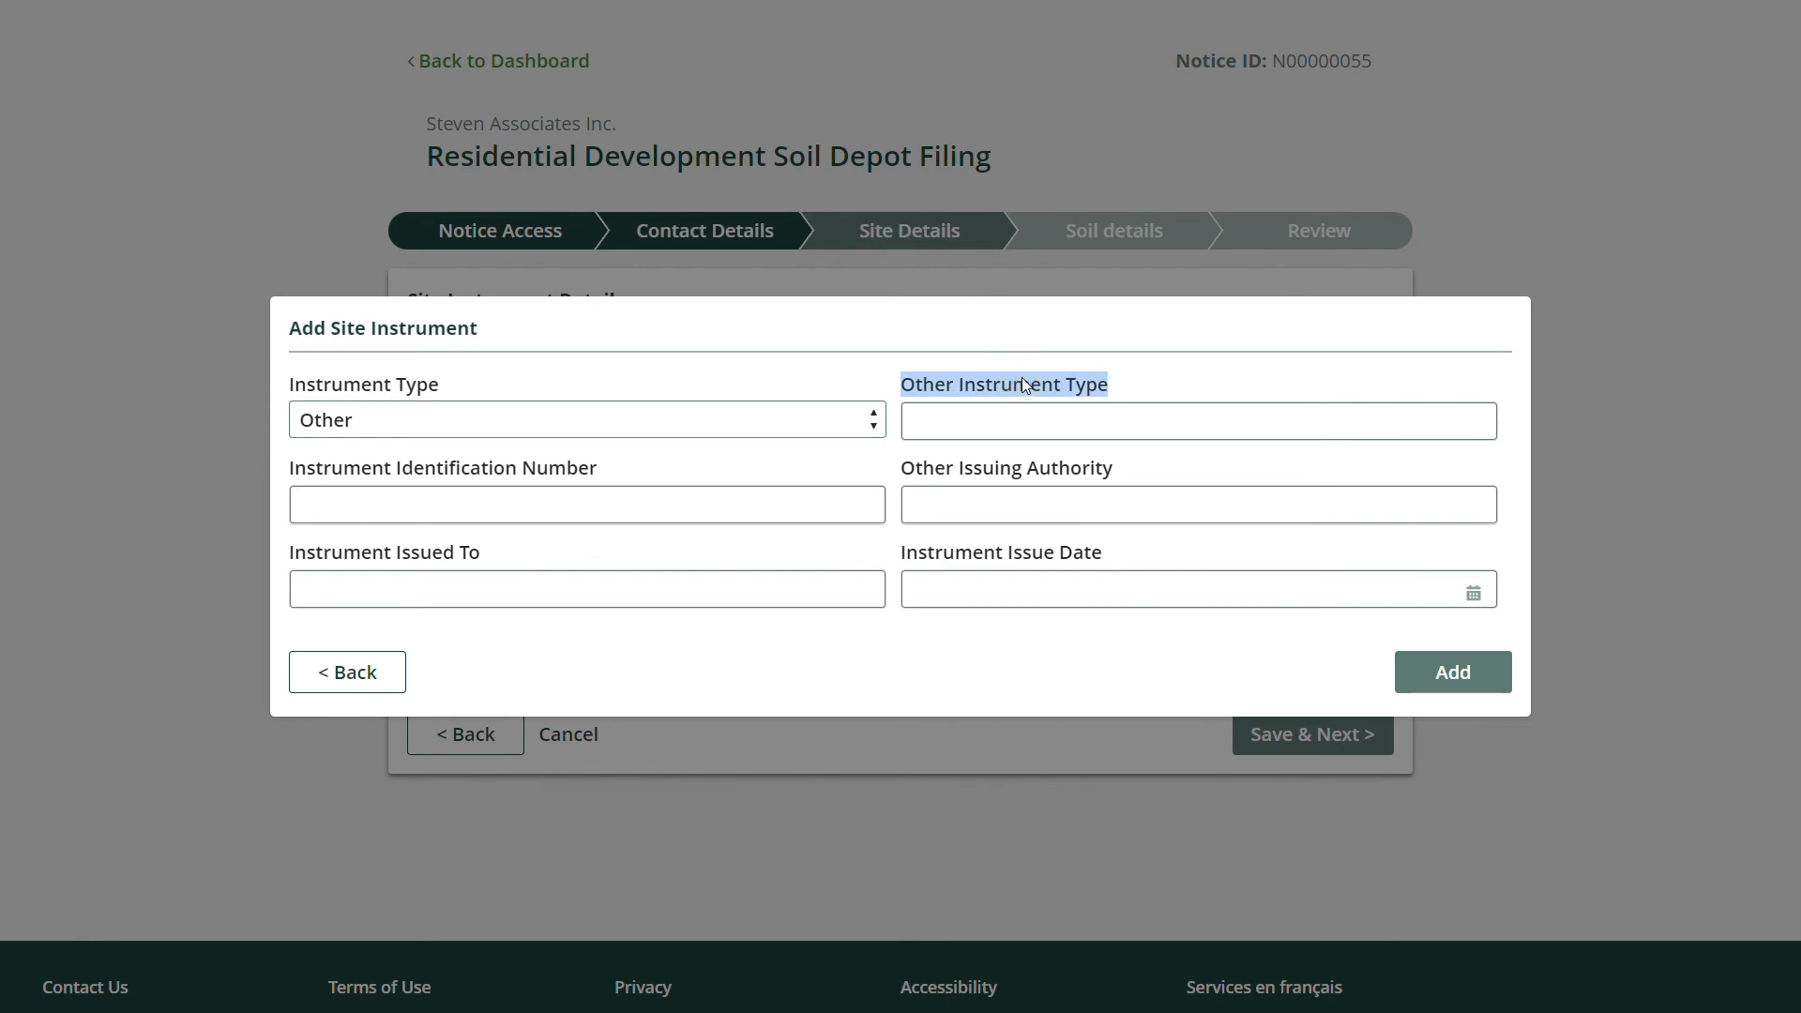
{"action": "triple_click", "coordinate": [995, 469]}
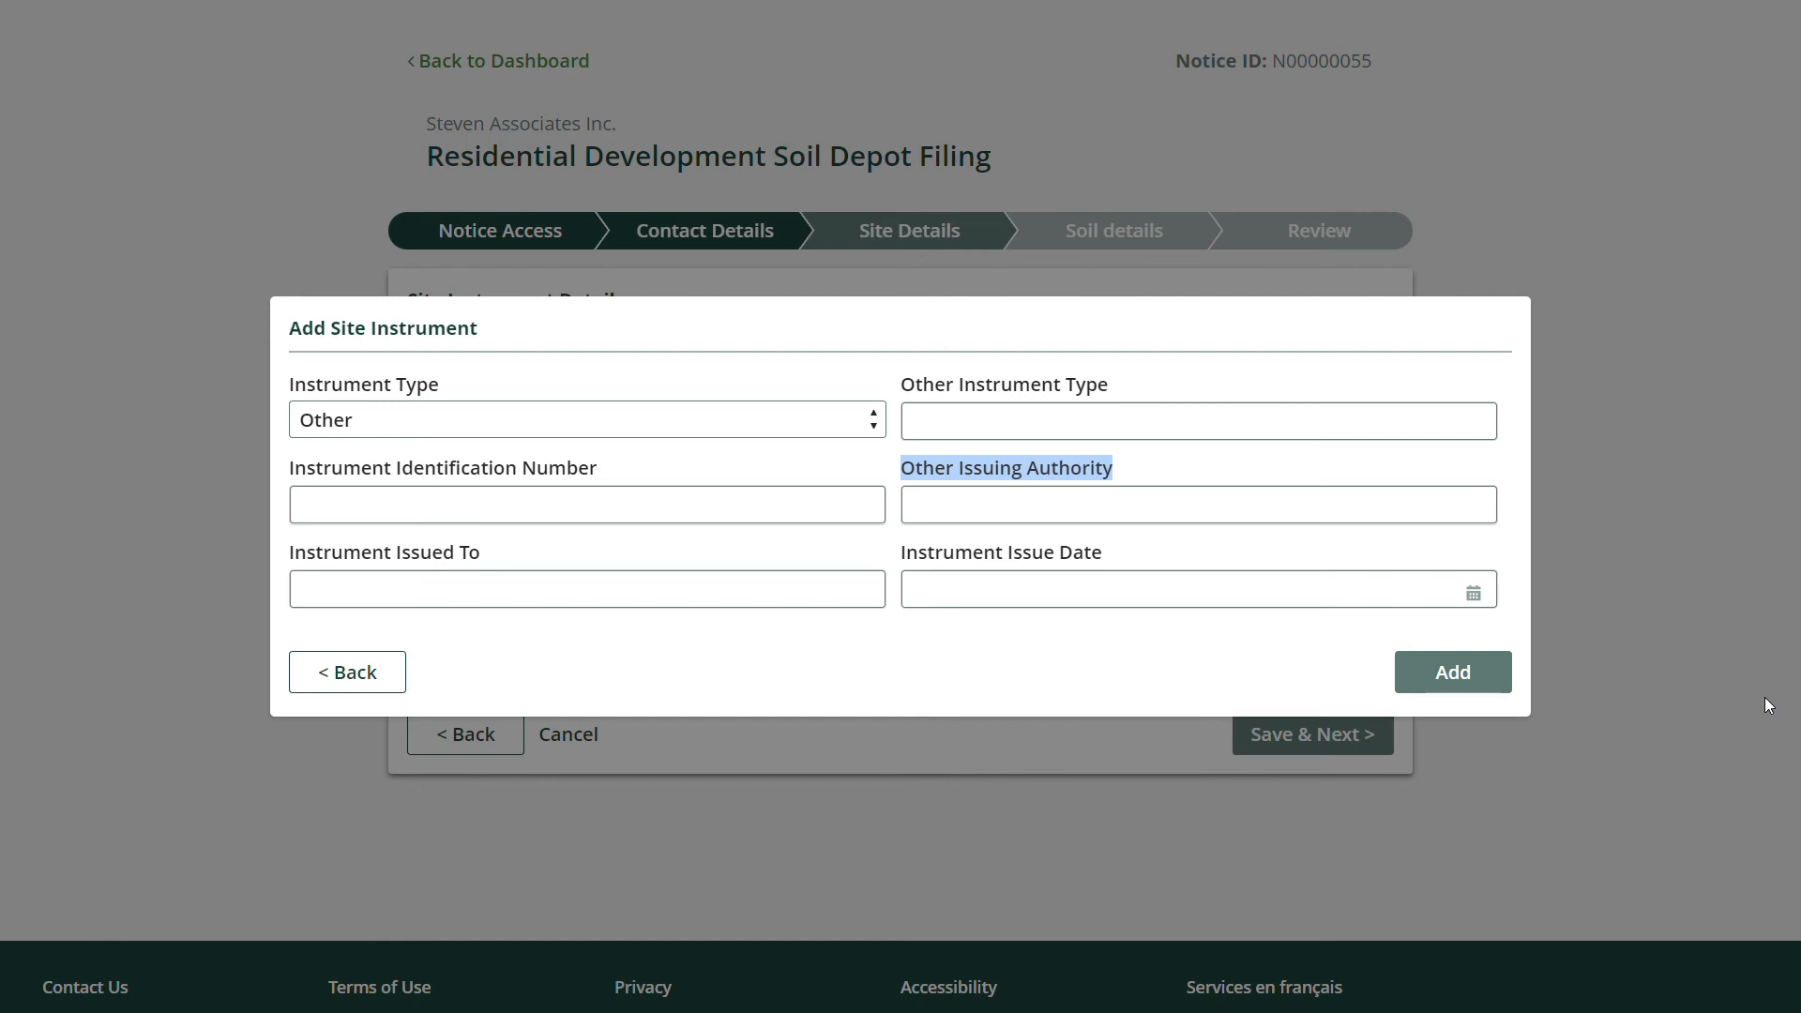
Choose City of Toronto Act By-Law Permit as the type, issued by Toronto, City of.
{"action": "left_click", "coordinate": [456, 422]}
{"action": "left_click", "coordinate": [474, 532]}
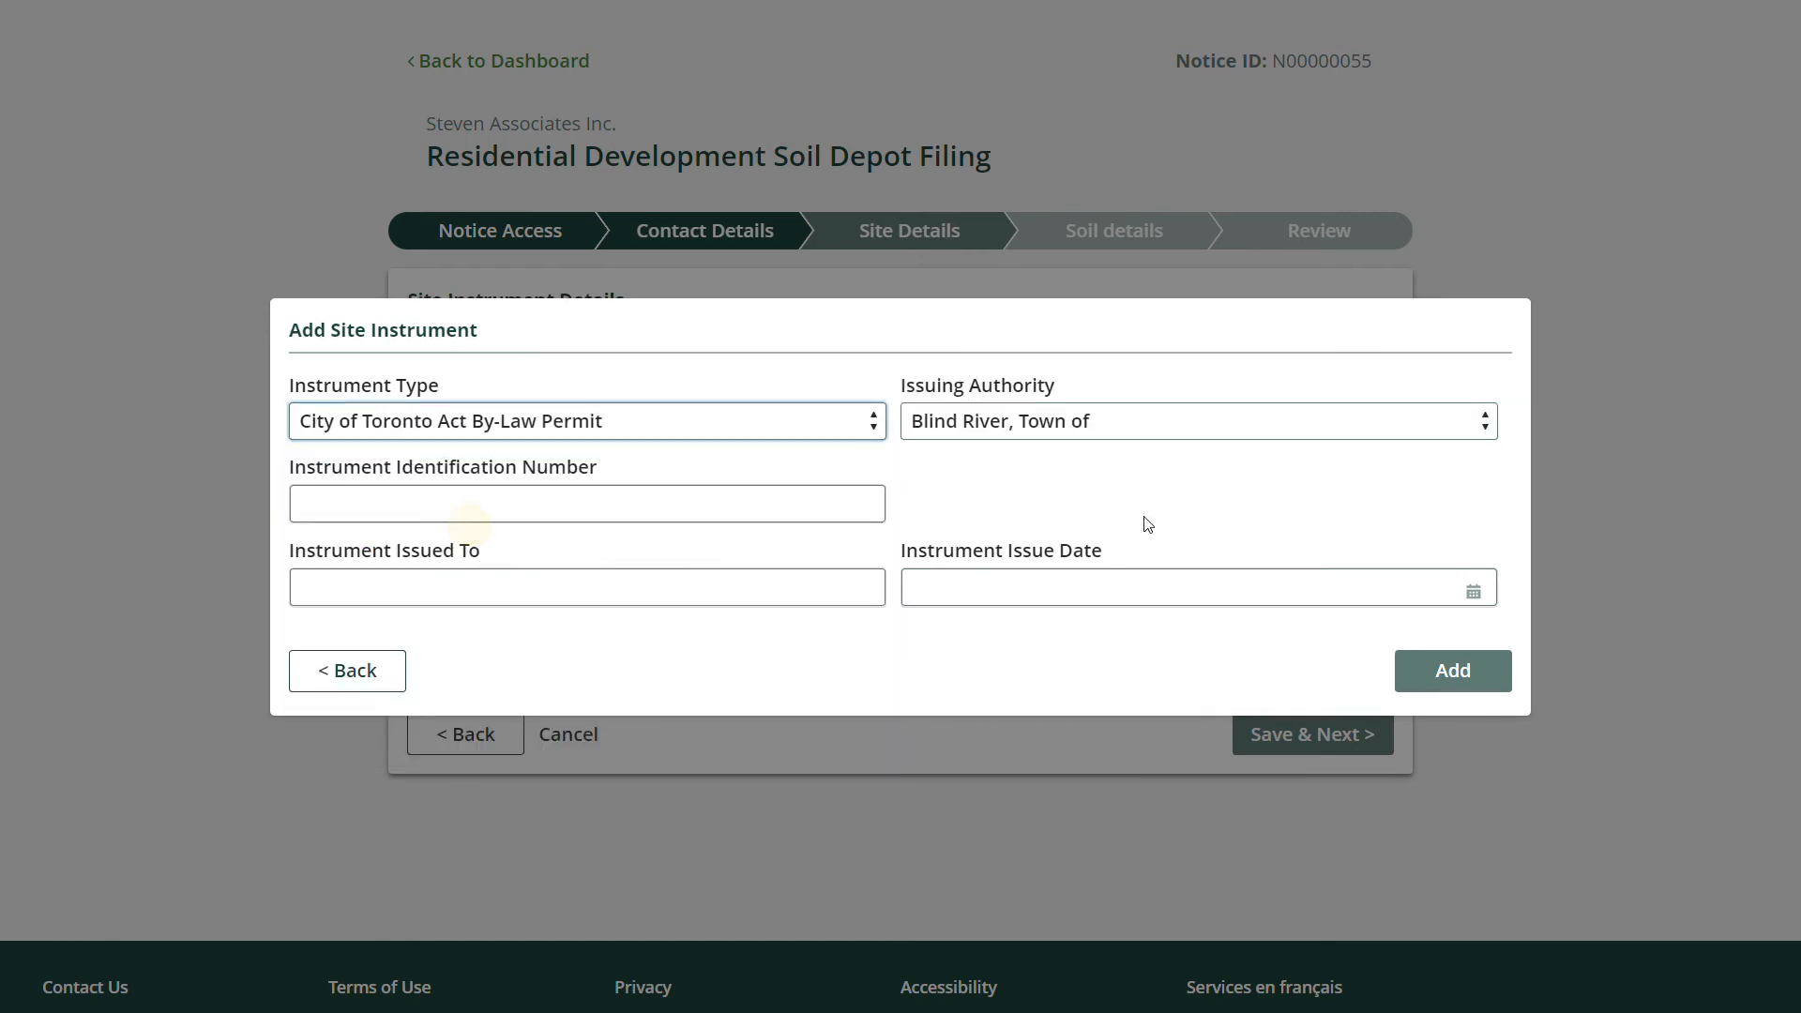
{"action": "left_click", "coordinate": [1126, 420]}
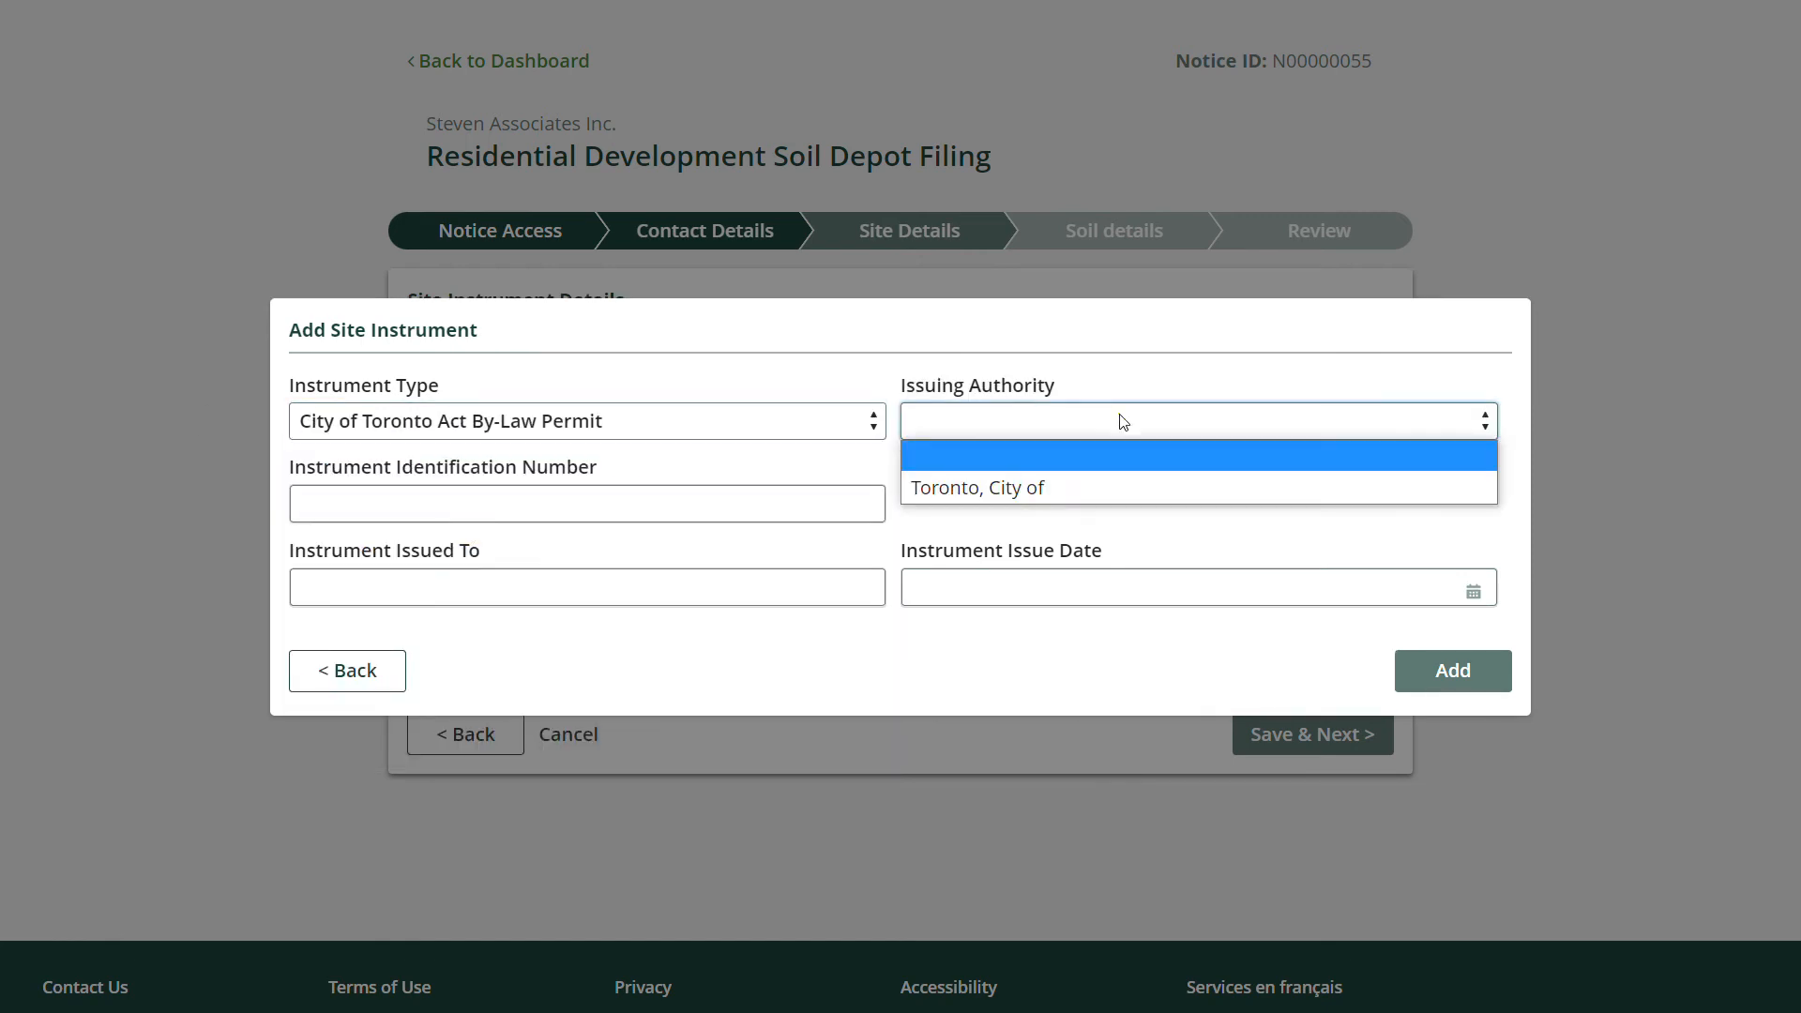
{"action": "left_click", "coordinate": [976, 492]}
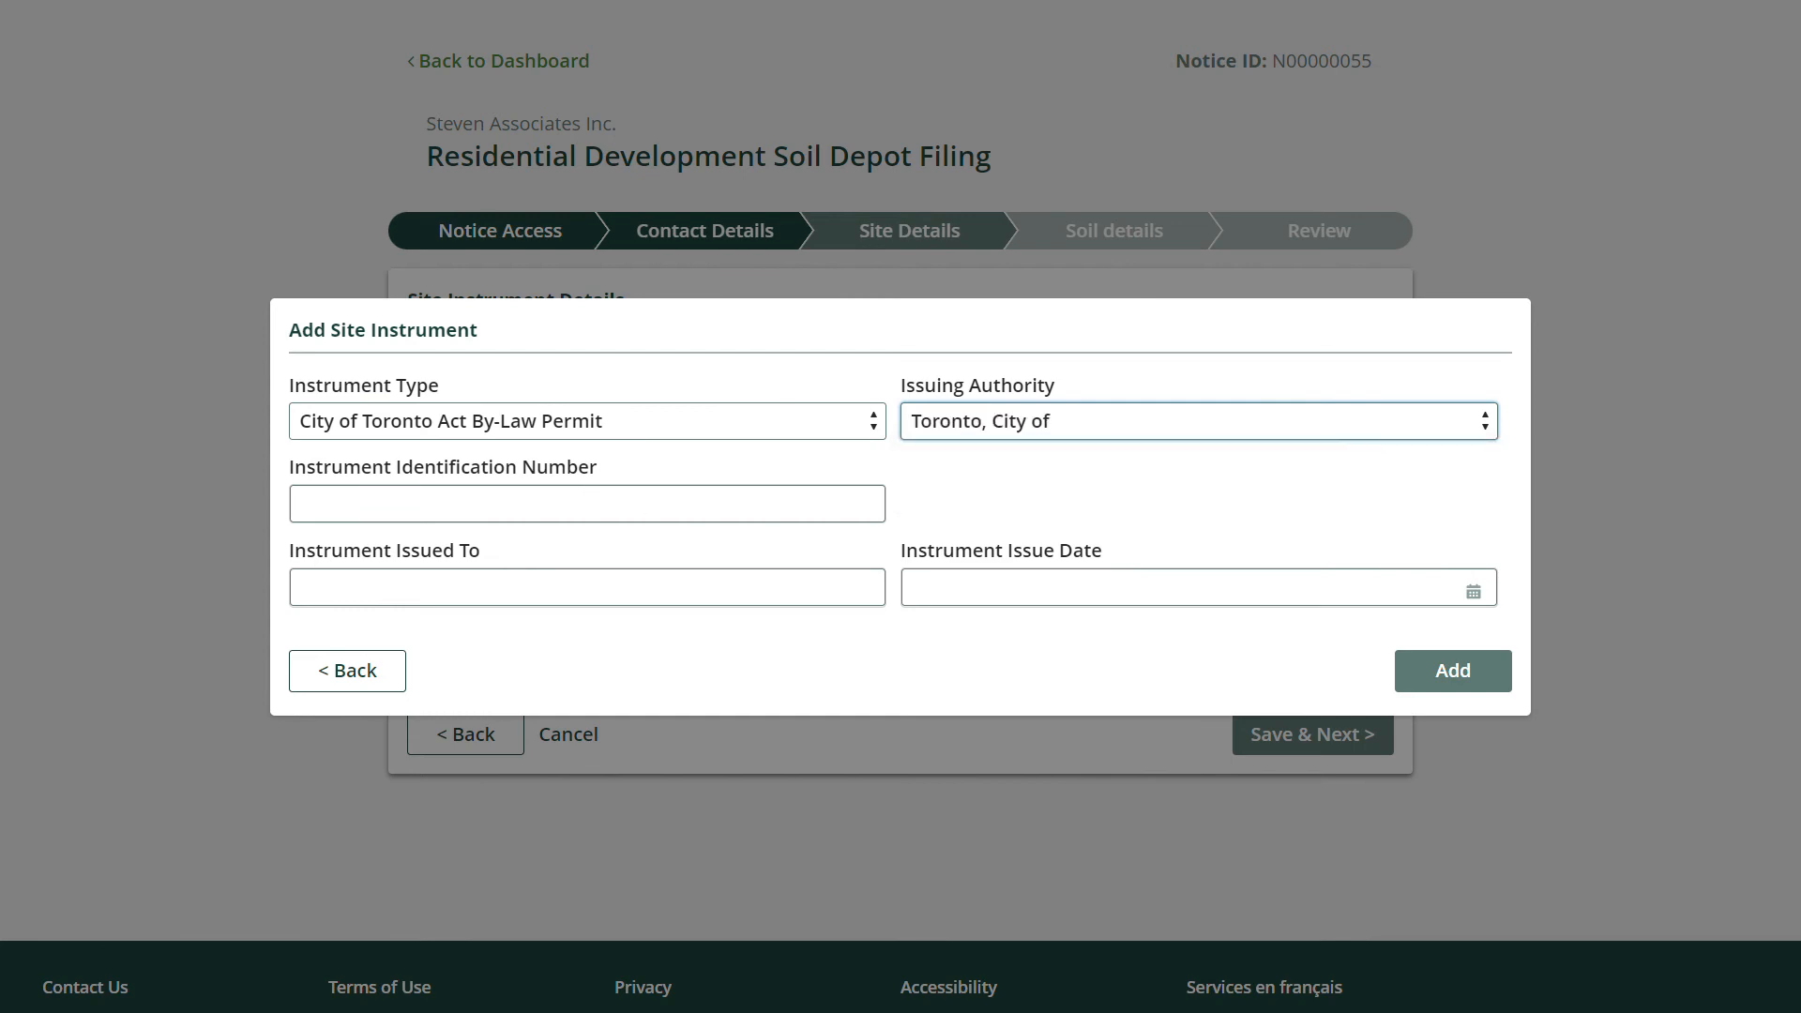
Enter ID T2021, the permit holder's name and issue date 1-Oct-2021, then add the instrument.
{"action": "left_click", "coordinate": [547, 505]}
{"action": "type", "text": "T2021"}
{"action": "key", "text": "Tab"}
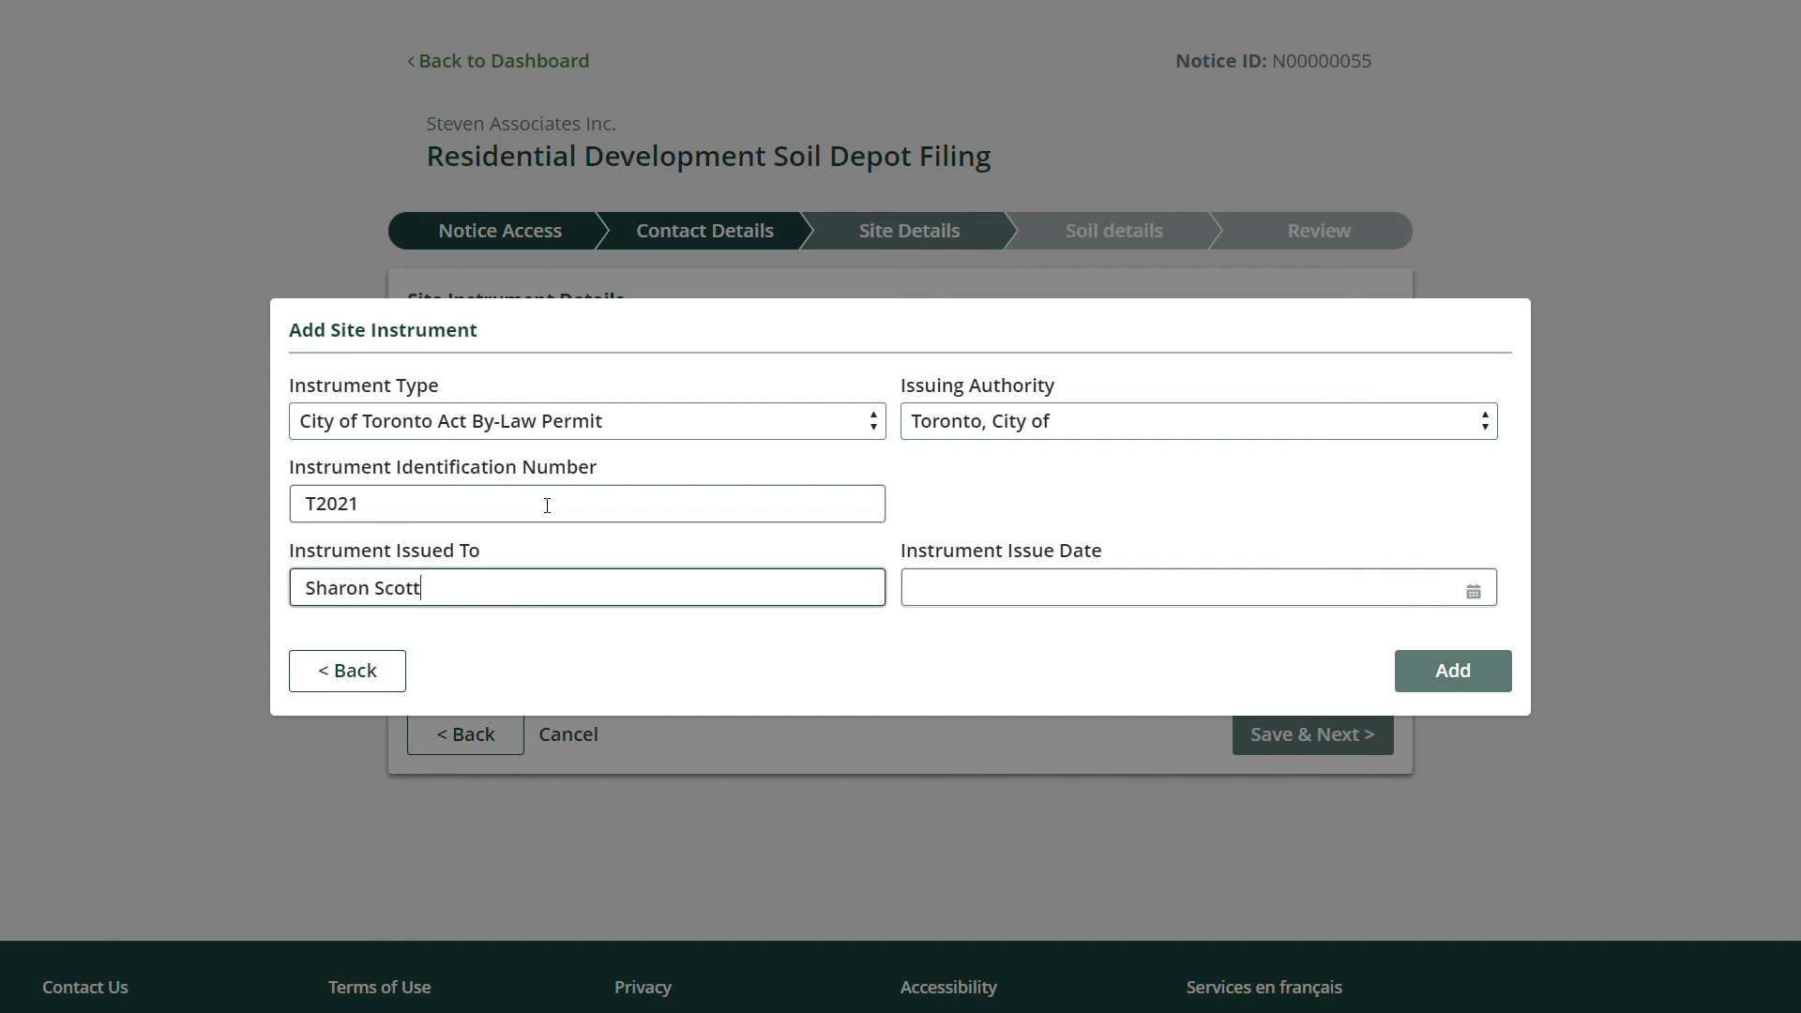
{"action": "key", "text": "Tab"}
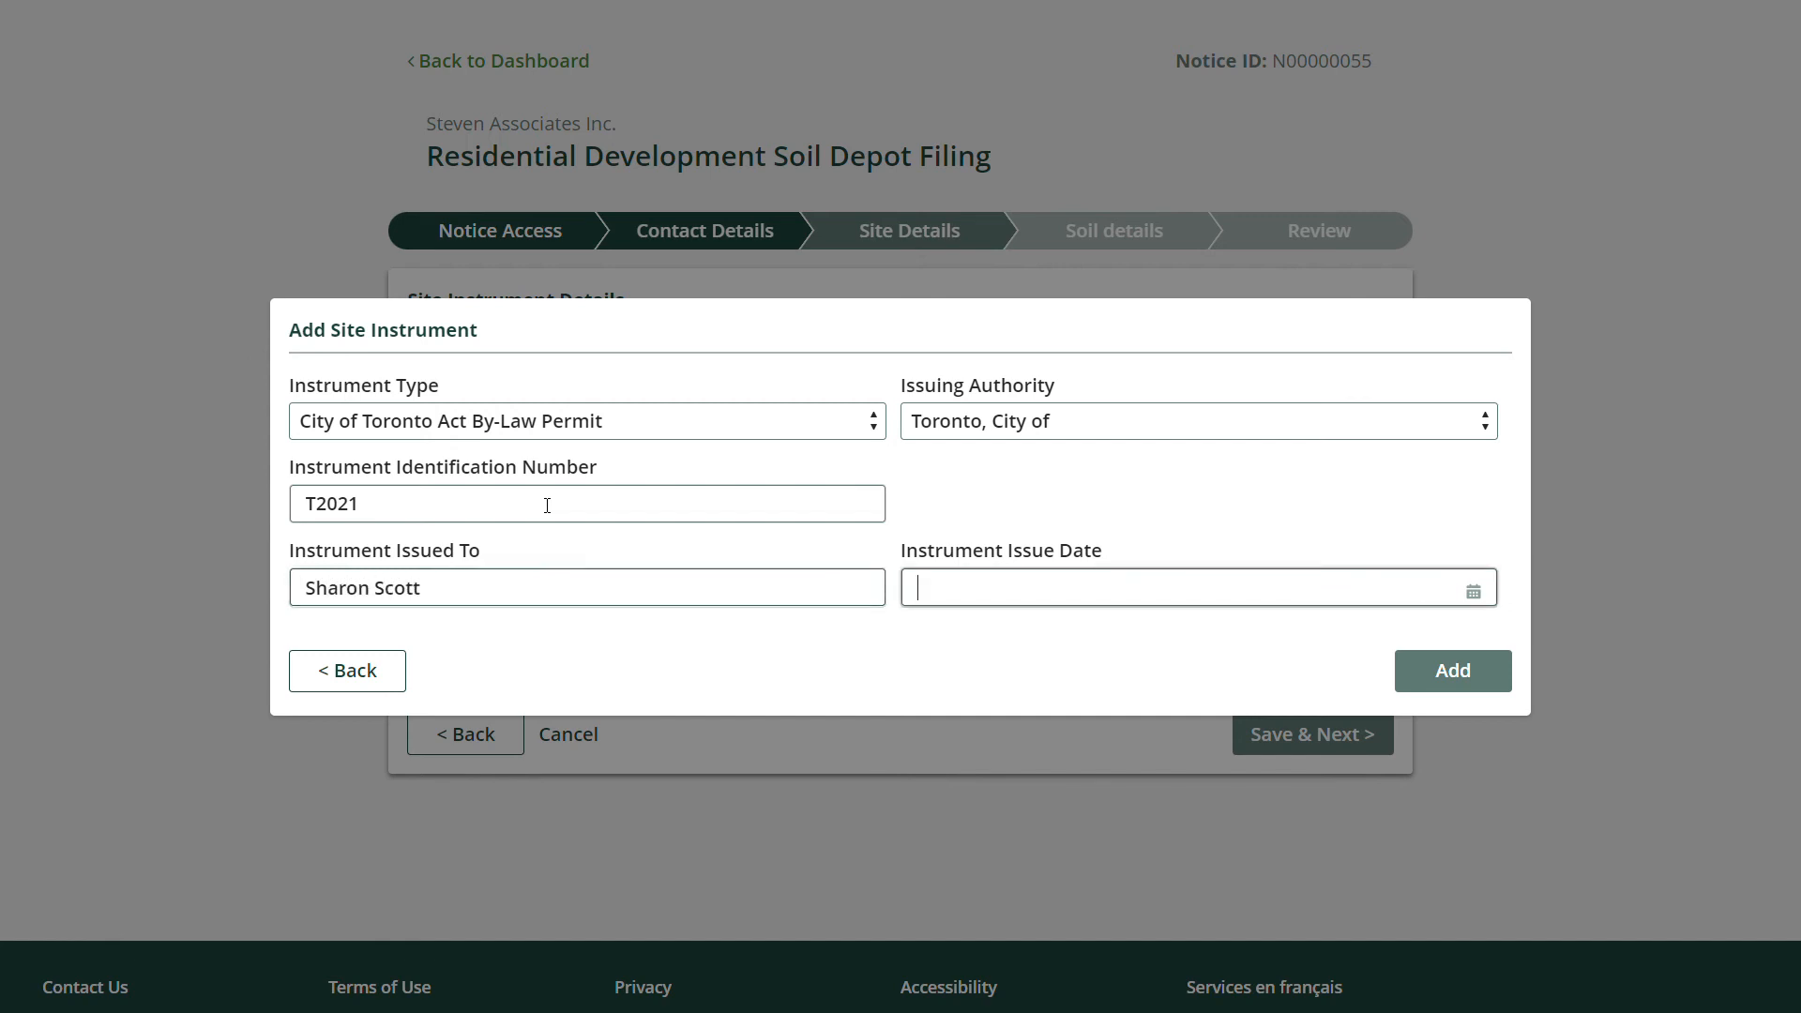
{"action": "left_click", "coordinate": [1146, 589]}
{"action": "left_click", "coordinate": [1216, 633]}
{"action": "left_click", "coordinate": [1214, 633]}
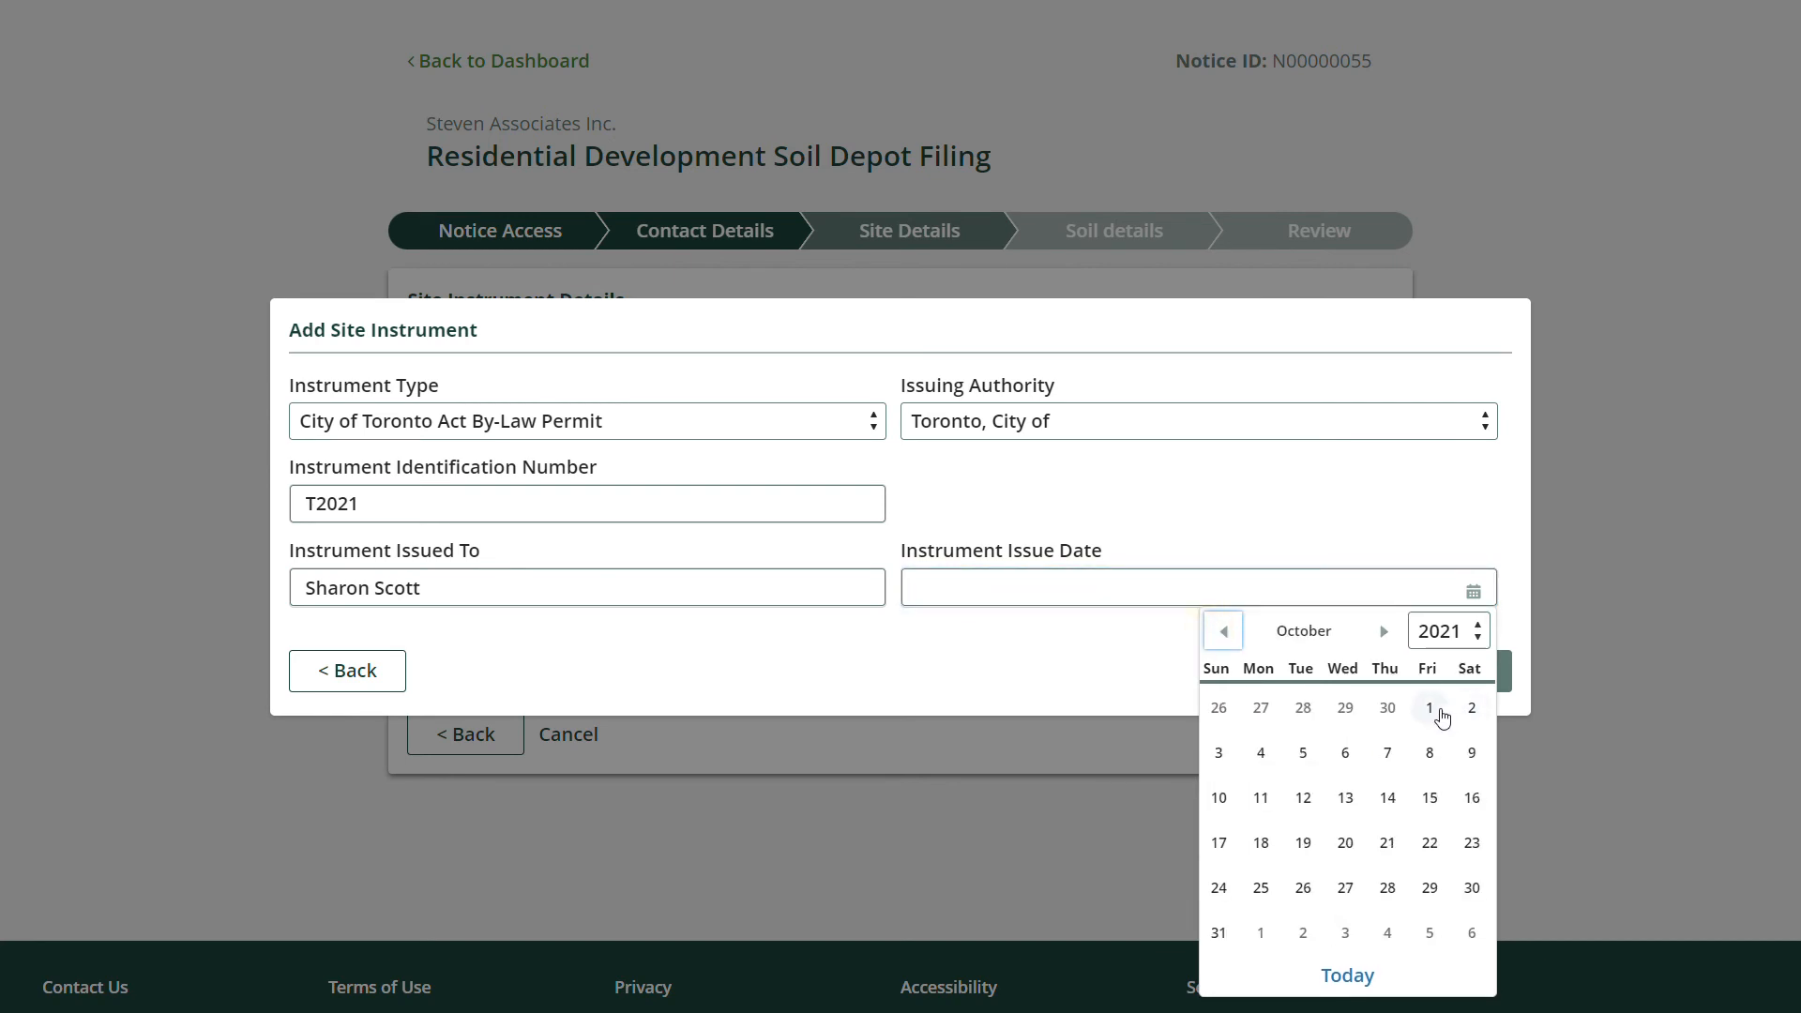
{"action": "left_click", "coordinate": [1430, 709]}
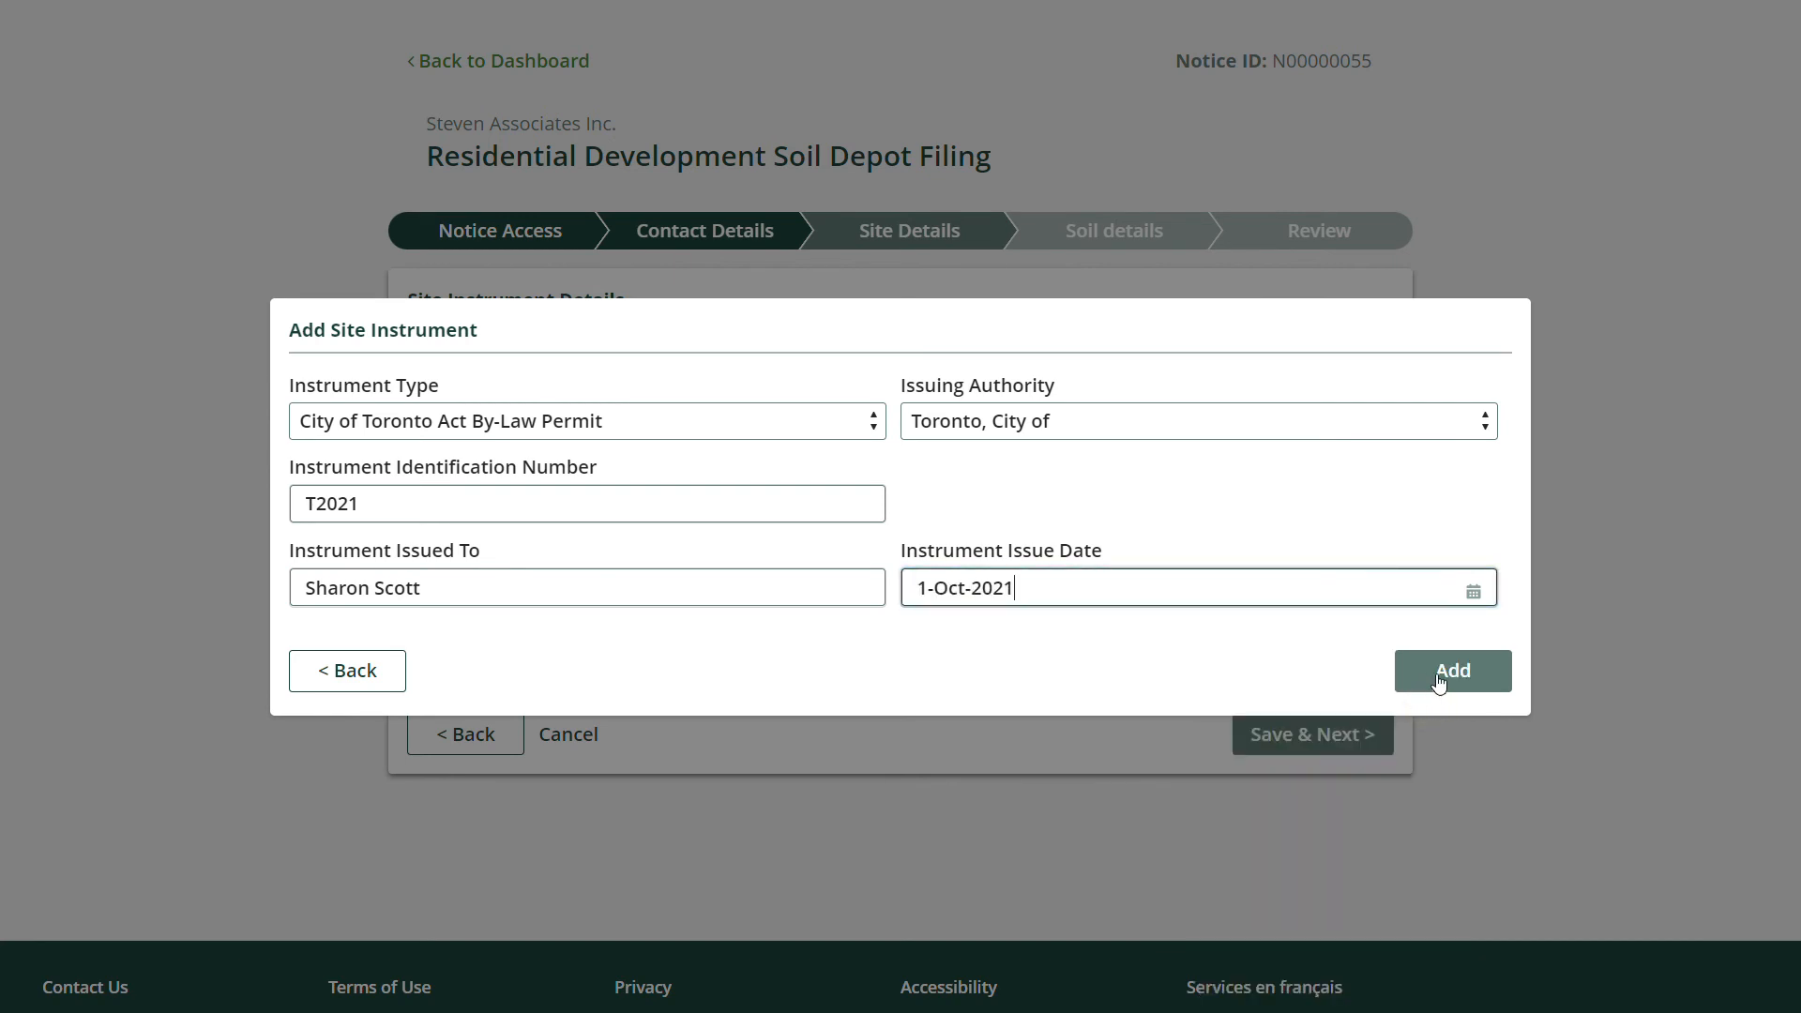
{"action": "left_click", "coordinate": [1460, 686]}
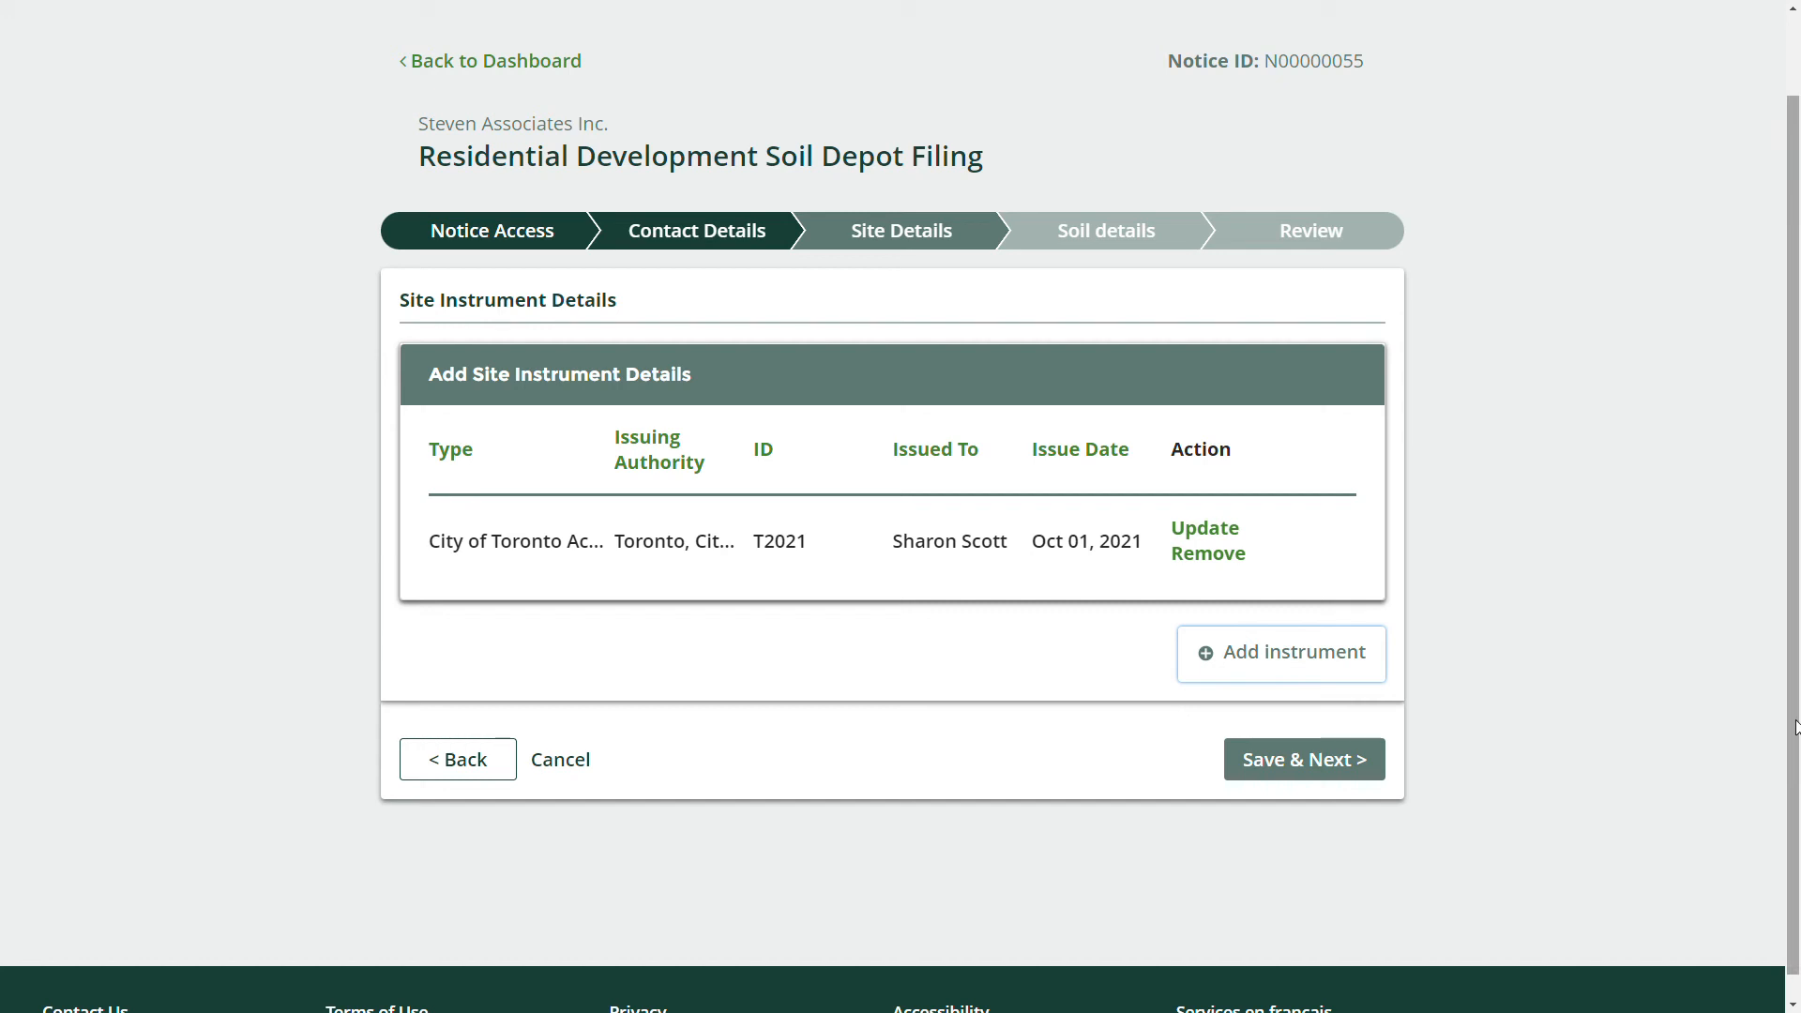
Start another site instrument: Environmental Protection Act Approval issued by MECP.
{"action": "scroll", "coordinate": [1361, 615], "scroll_direction": "down", "scroll_amount": 1}
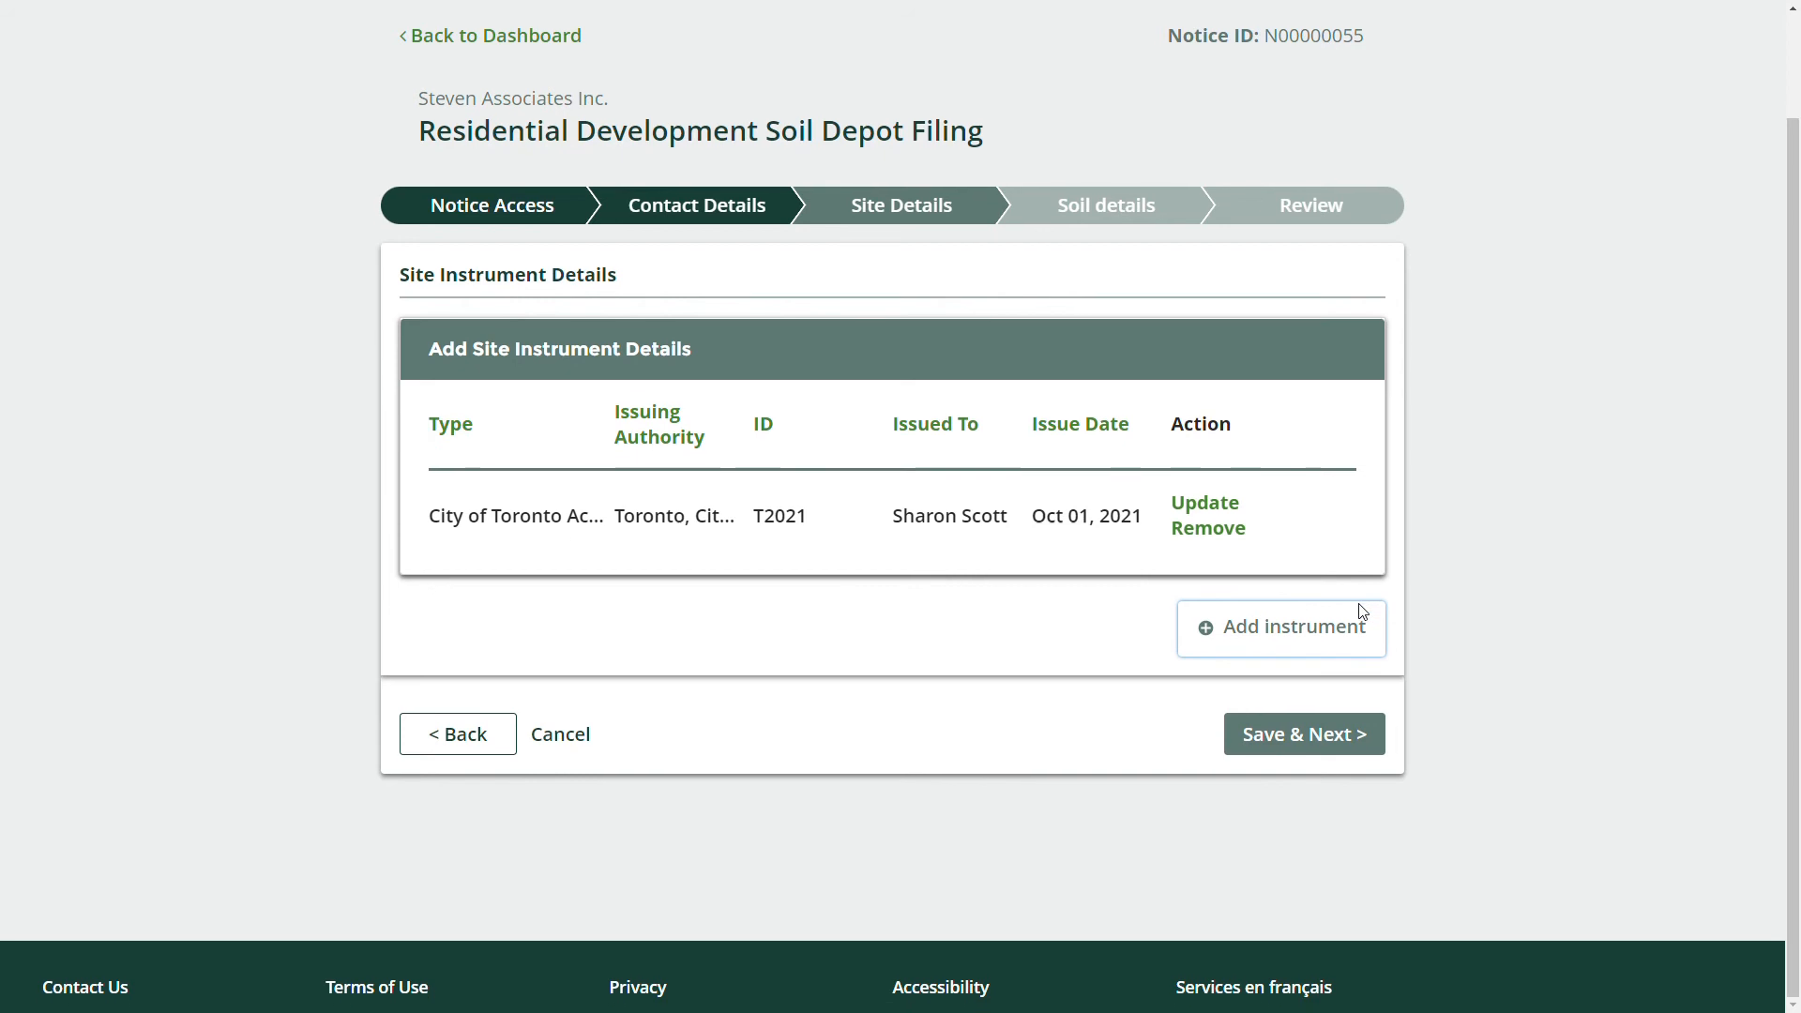
{"action": "left_click", "coordinate": [1319, 624]}
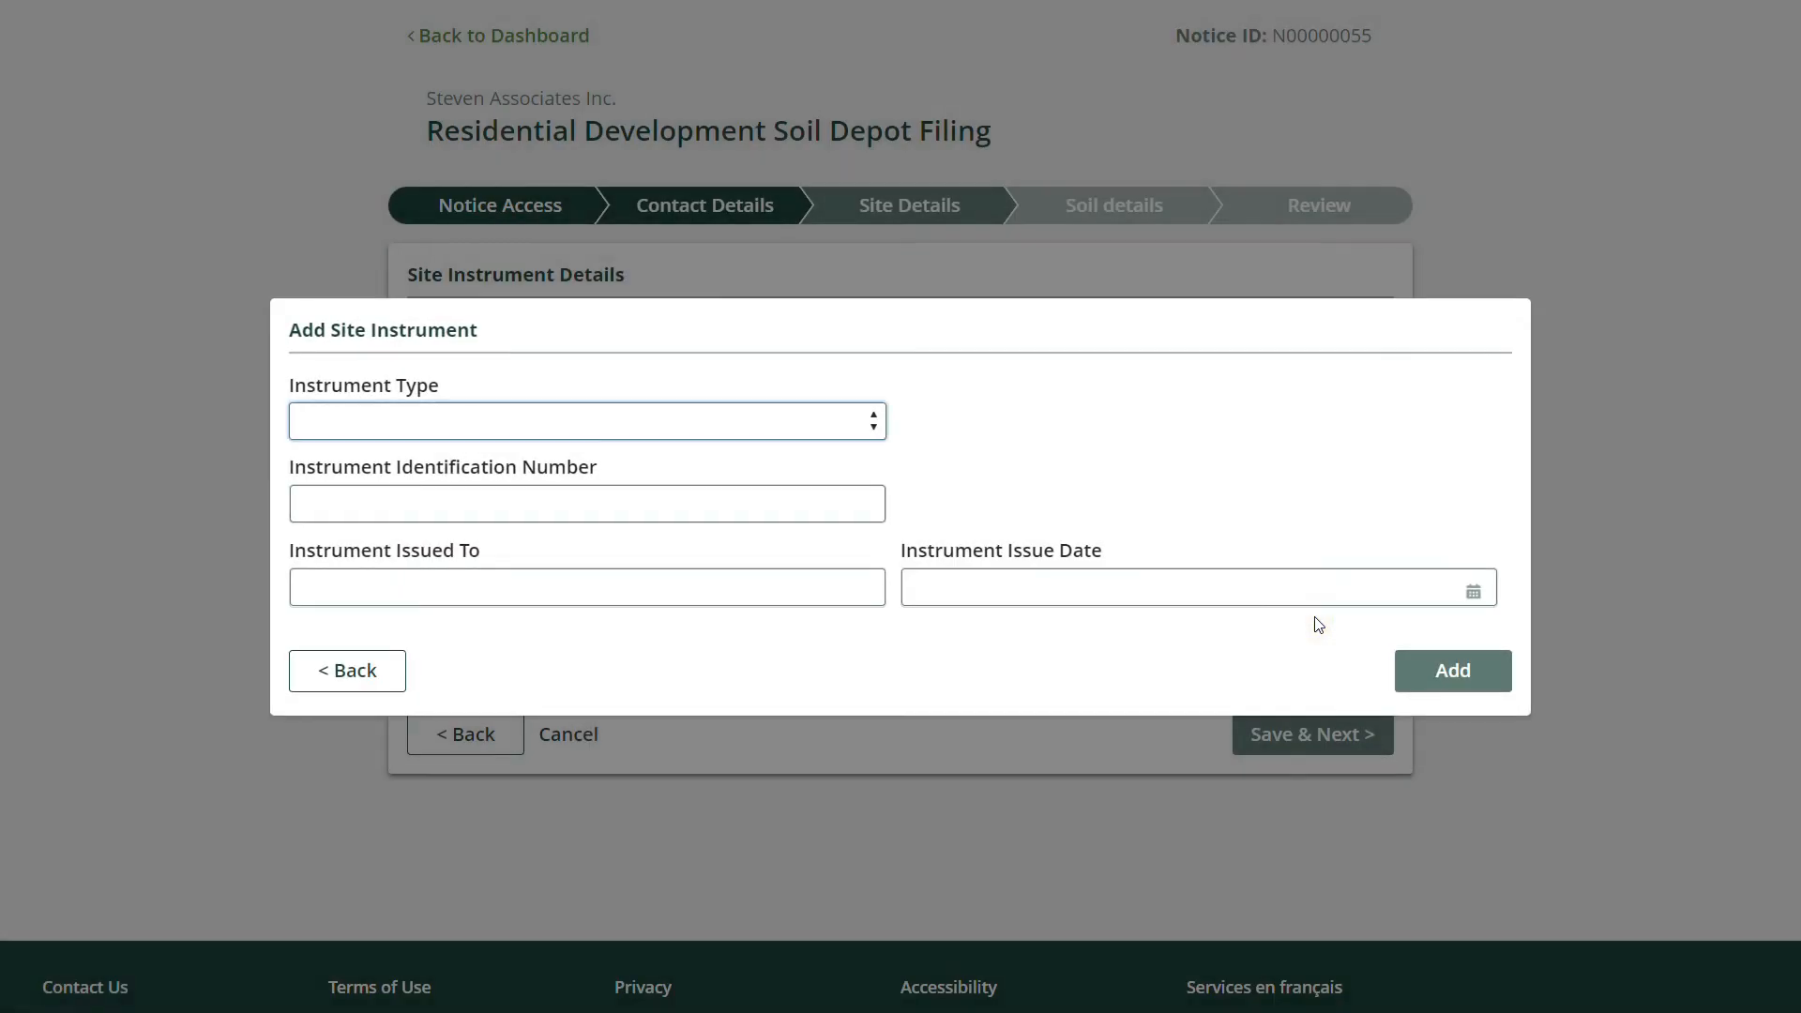
{"action": "left_click", "coordinate": [548, 419]}
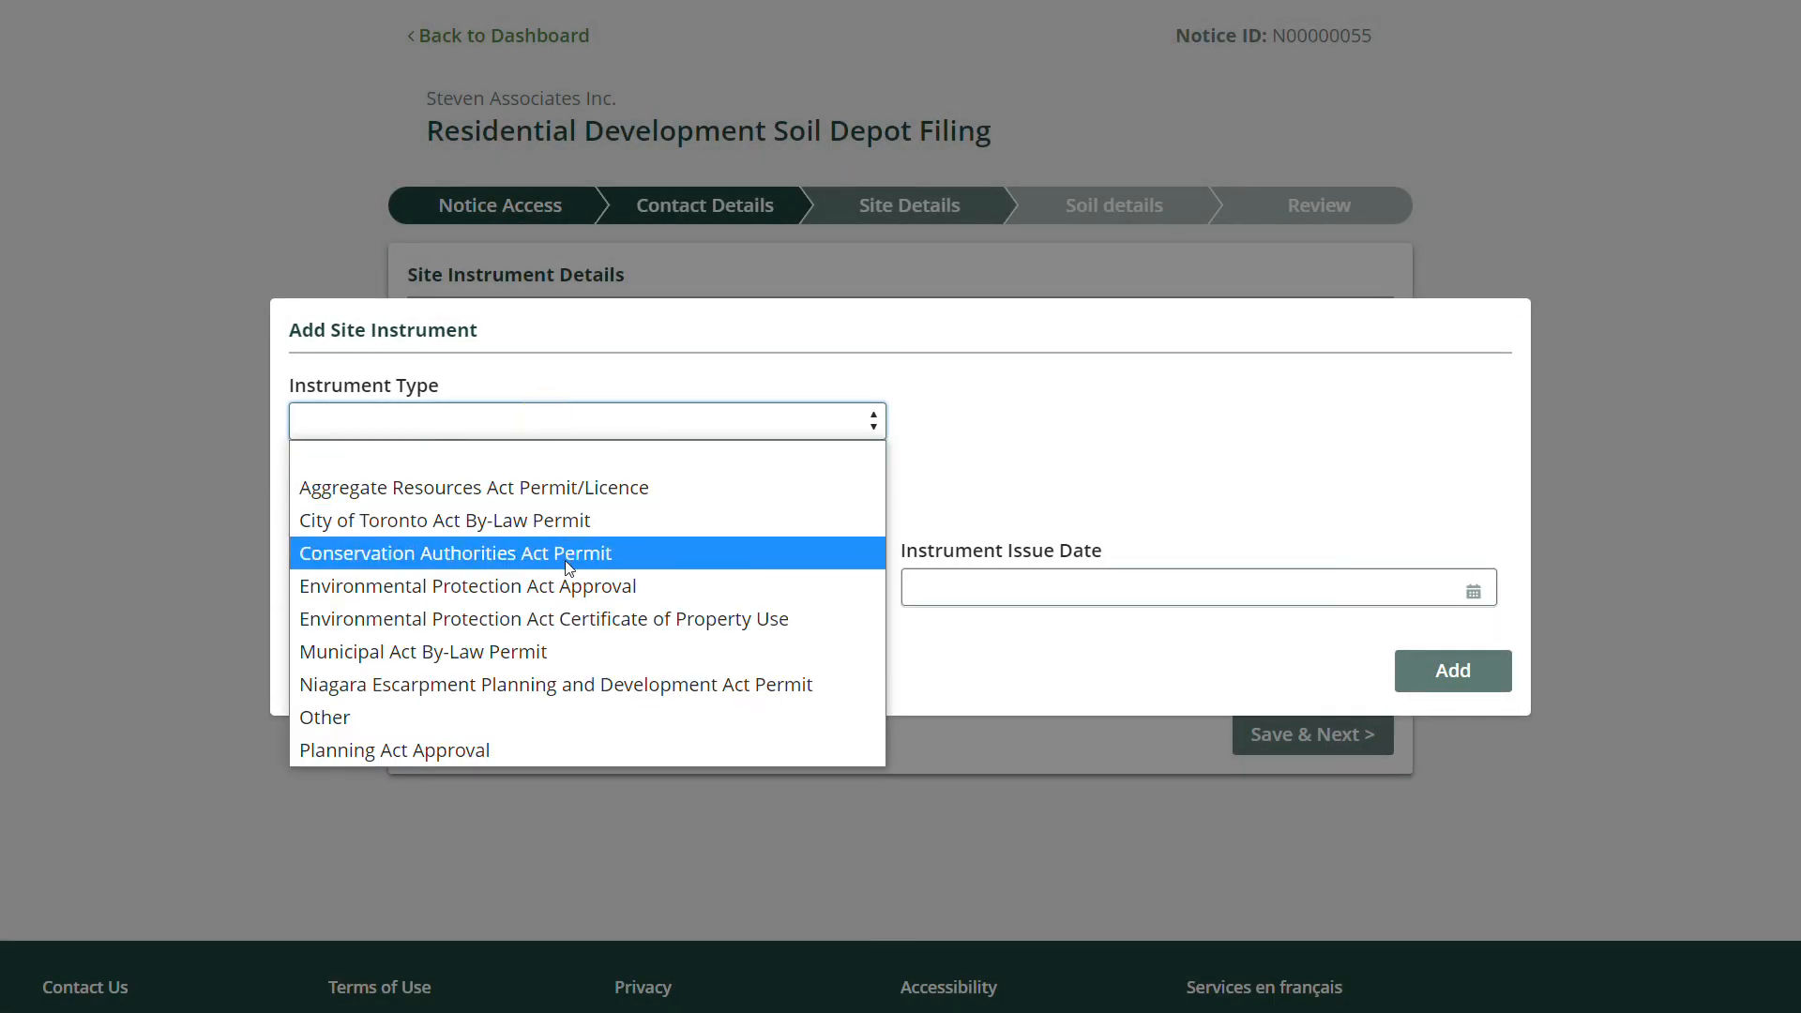
{"action": "left_click", "coordinate": [561, 583]}
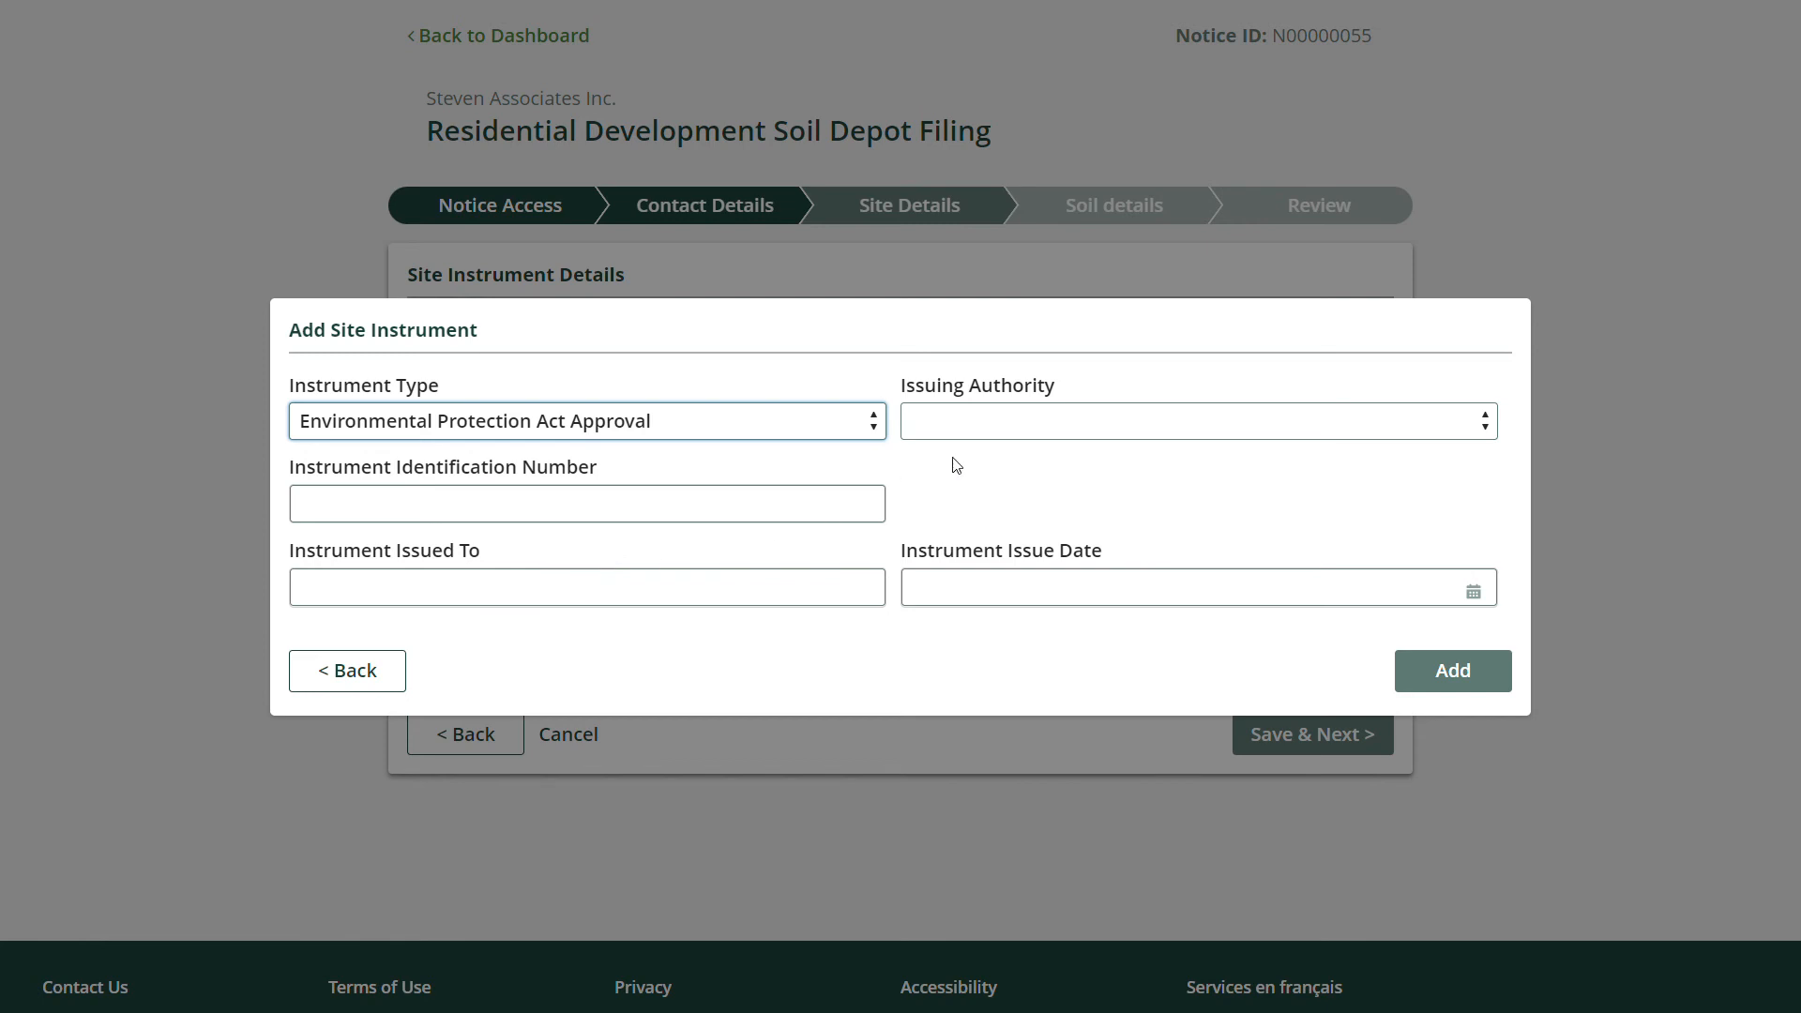
{"action": "left_click", "coordinate": [1027, 418]}
{"action": "left_click", "coordinate": [1001, 480]}
Enter ID PA2022, the holder's name and issue date 1-Oct-2021, add it, and continue to soil details.
{"action": "left_click", "coordinate": [721, 506]}
{"action": "type", "text": "PA2022"}
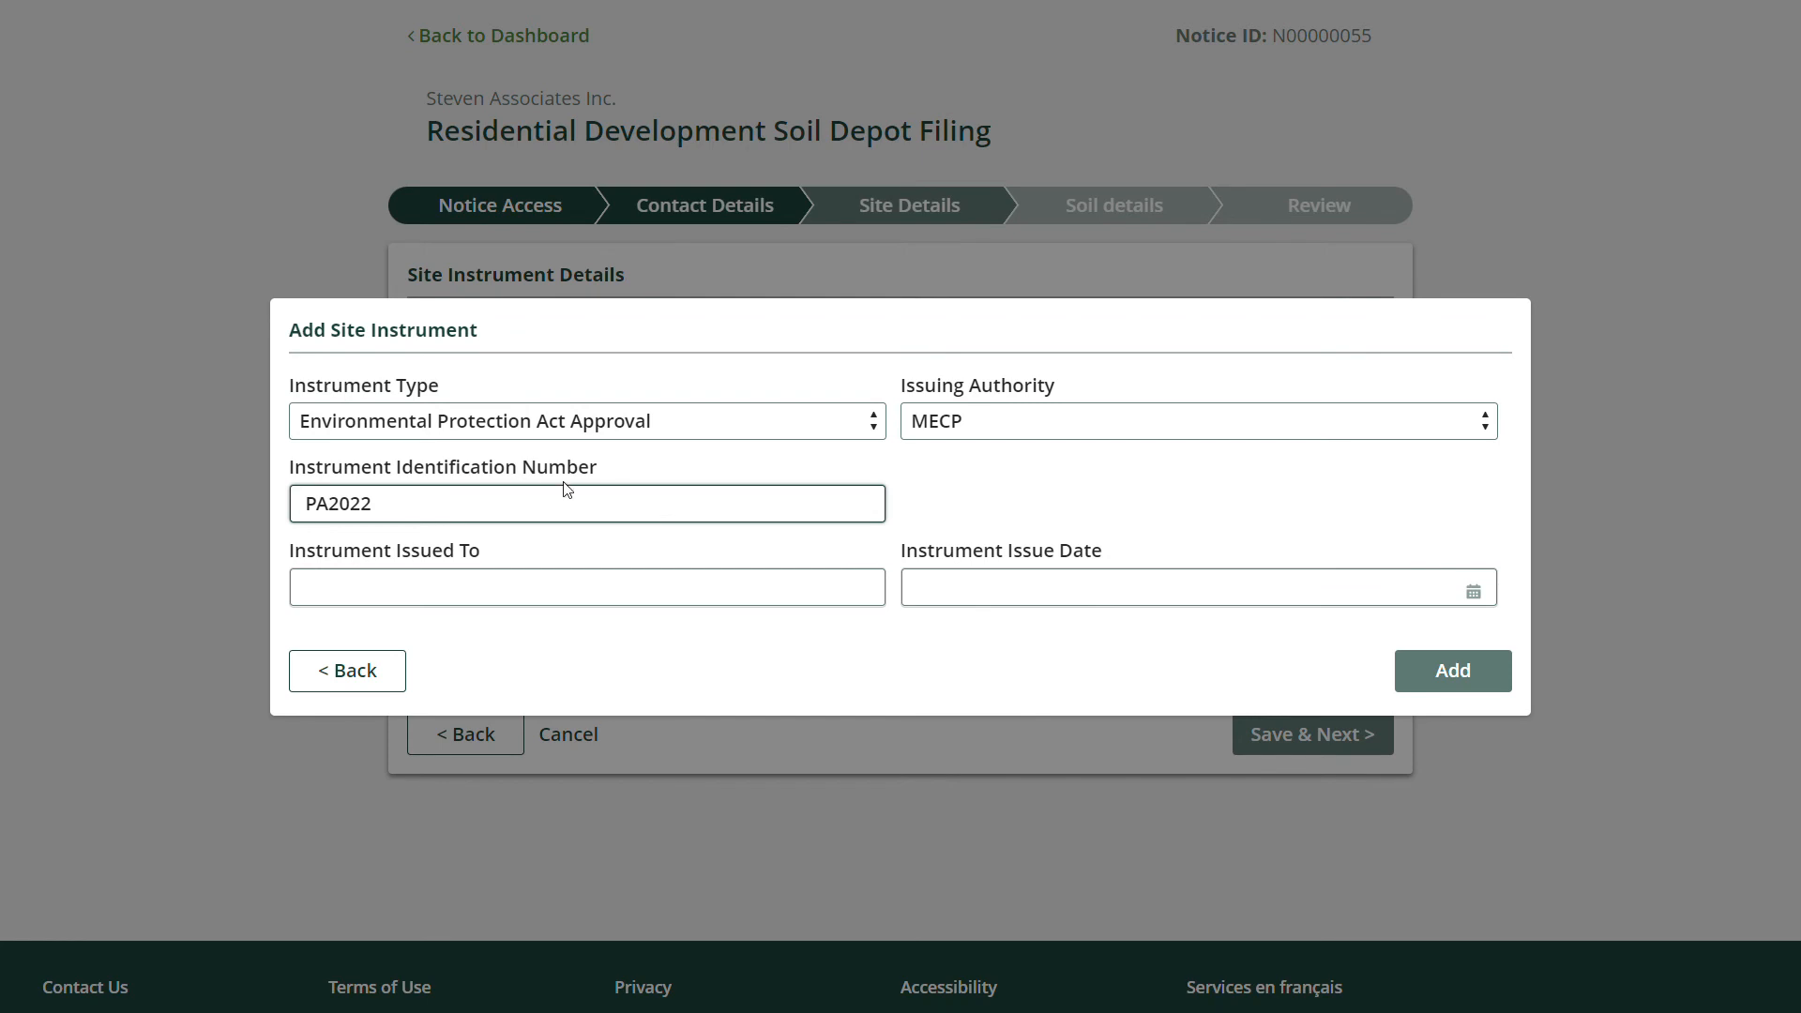
{"action": "left_click", "coordinate": [591, 600]}
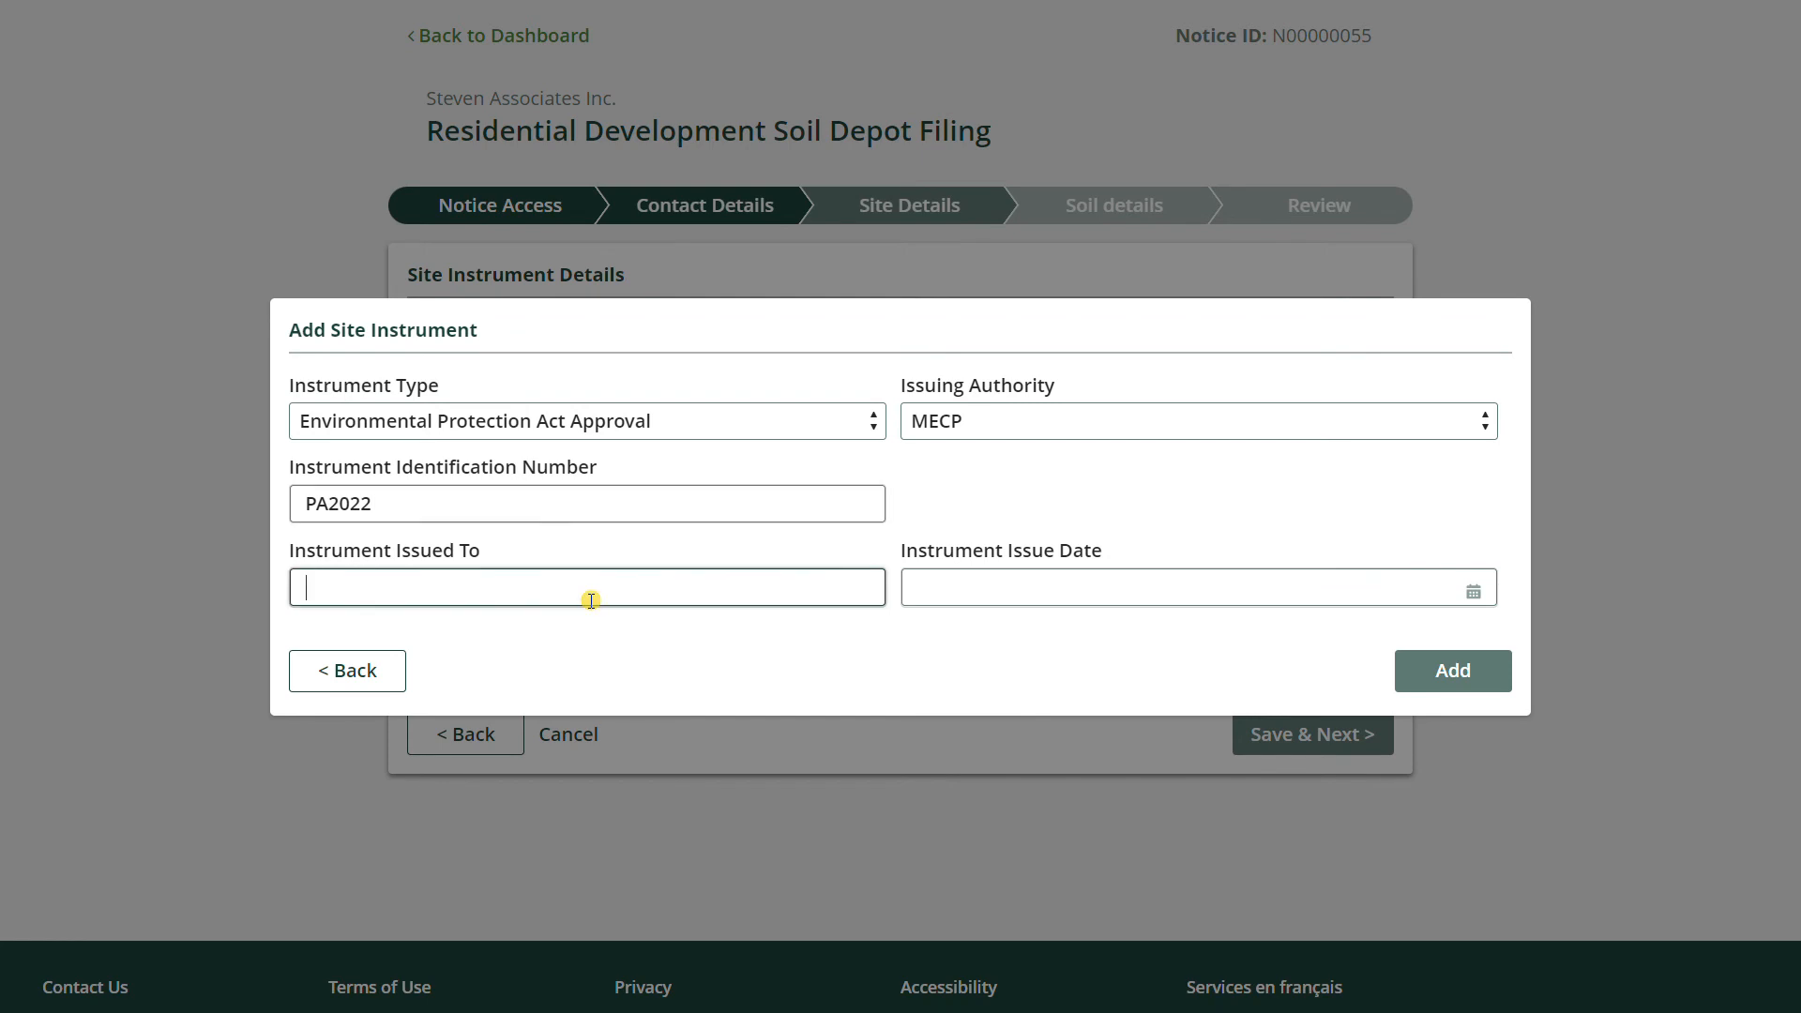
{"action": "left_click", "coordinate": [1079, 589]}
{"action": "left_click", "coordinate": [1225, 631]}
{"action": "left_click", "coordinate": [1225, 632]}
{"action": "left_click", "coordinate": [1424, 711]}
{"action": "left_click", "coordinate": [1471, 682]}
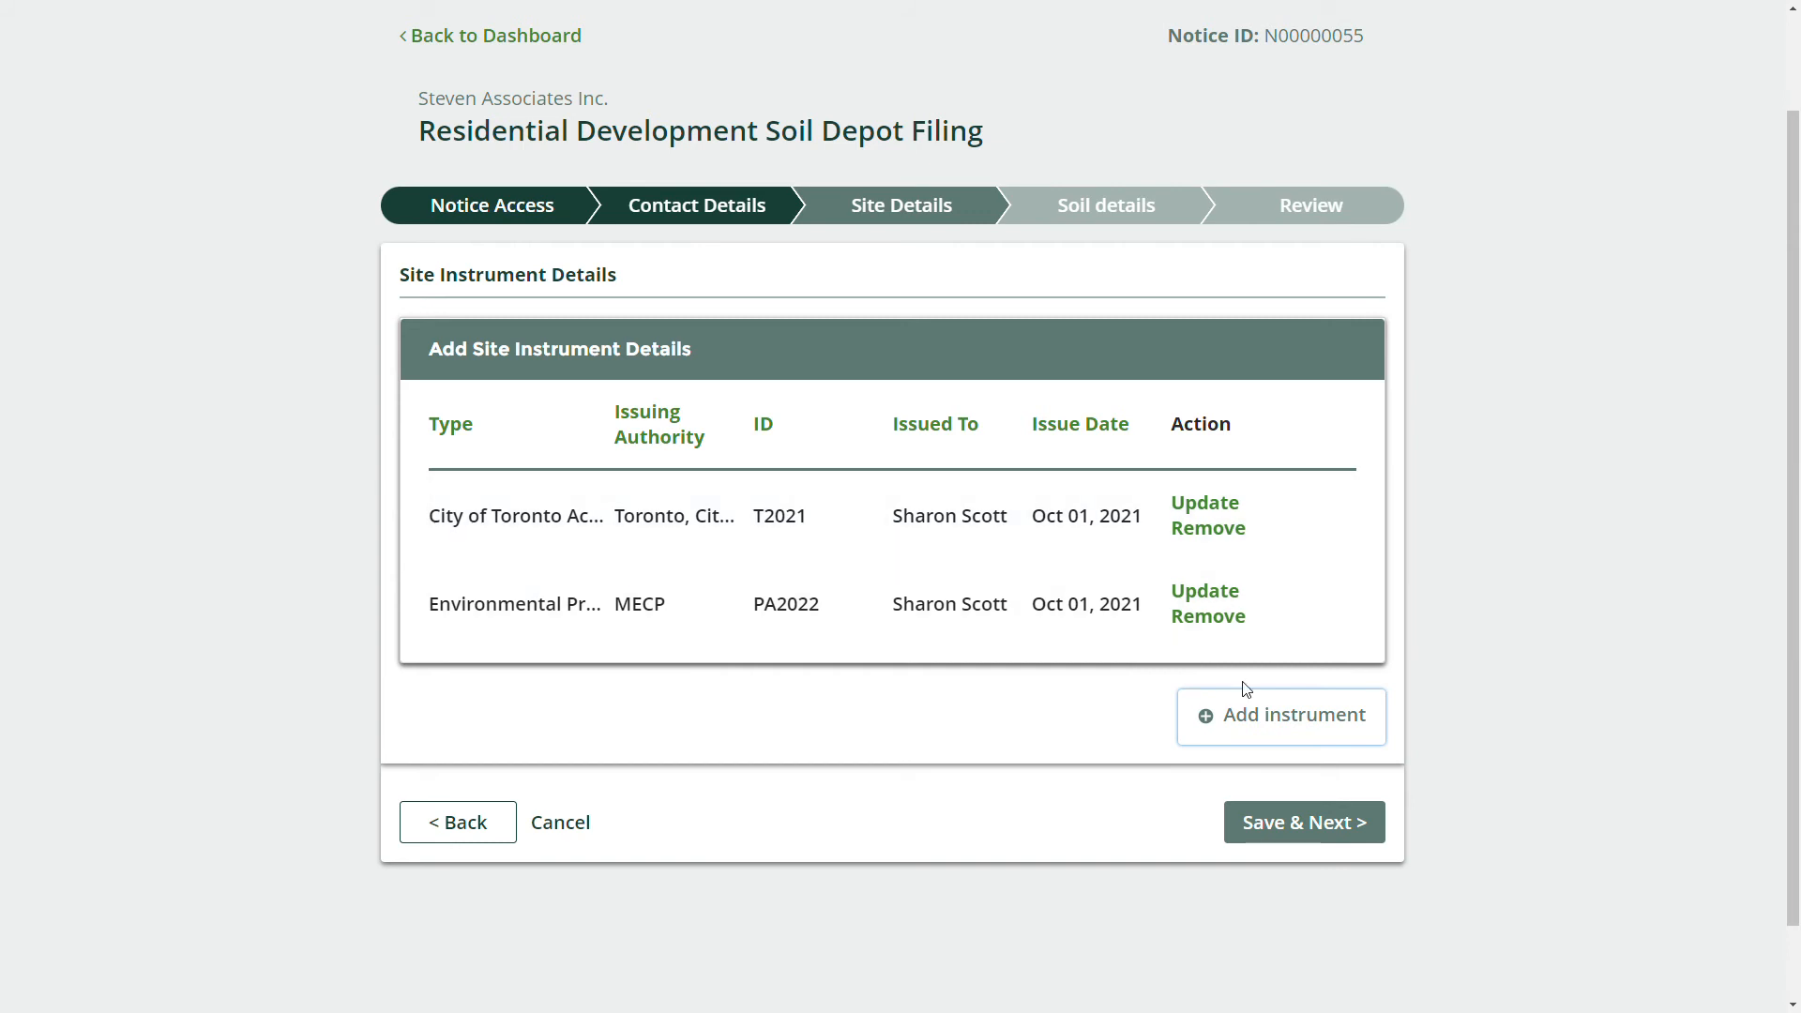
{"action": "left_click", "coordinate": [1265, 831]}
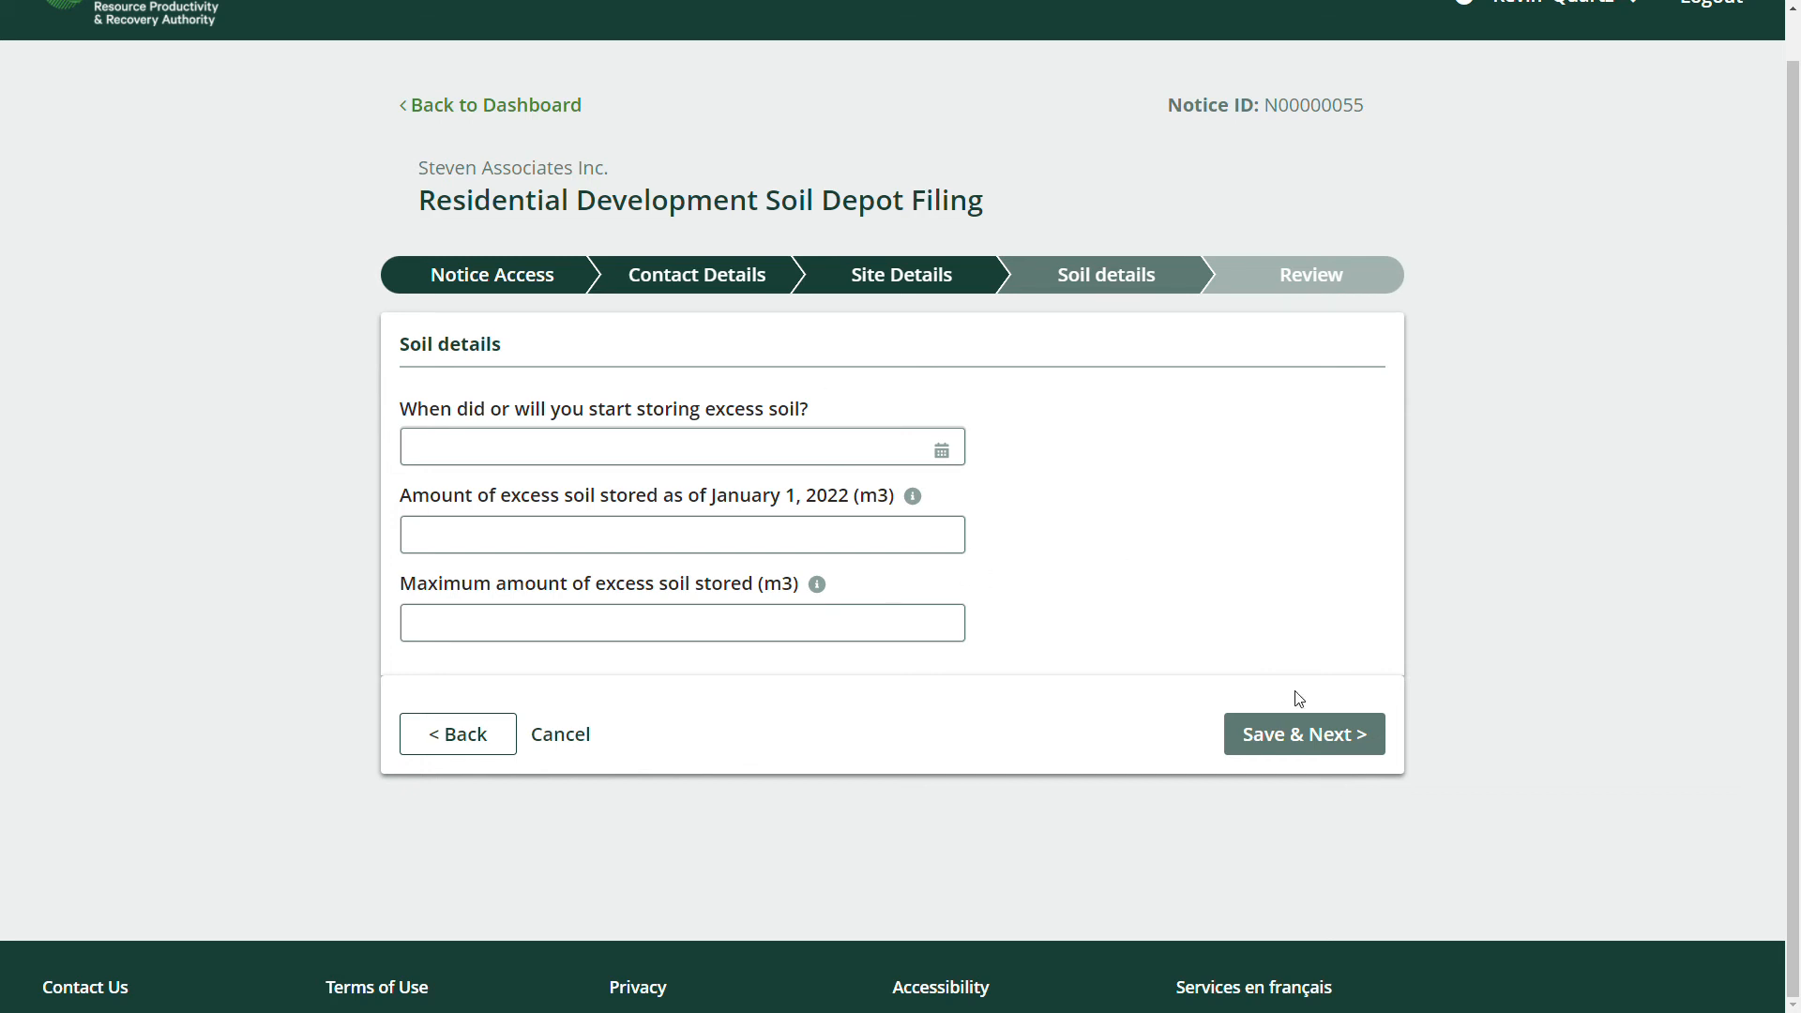
After seeing the required-field errors, set the storage start date to today, 8-Dec-2021.
{"action": "left_click", "coordinate": [1323, 741]}
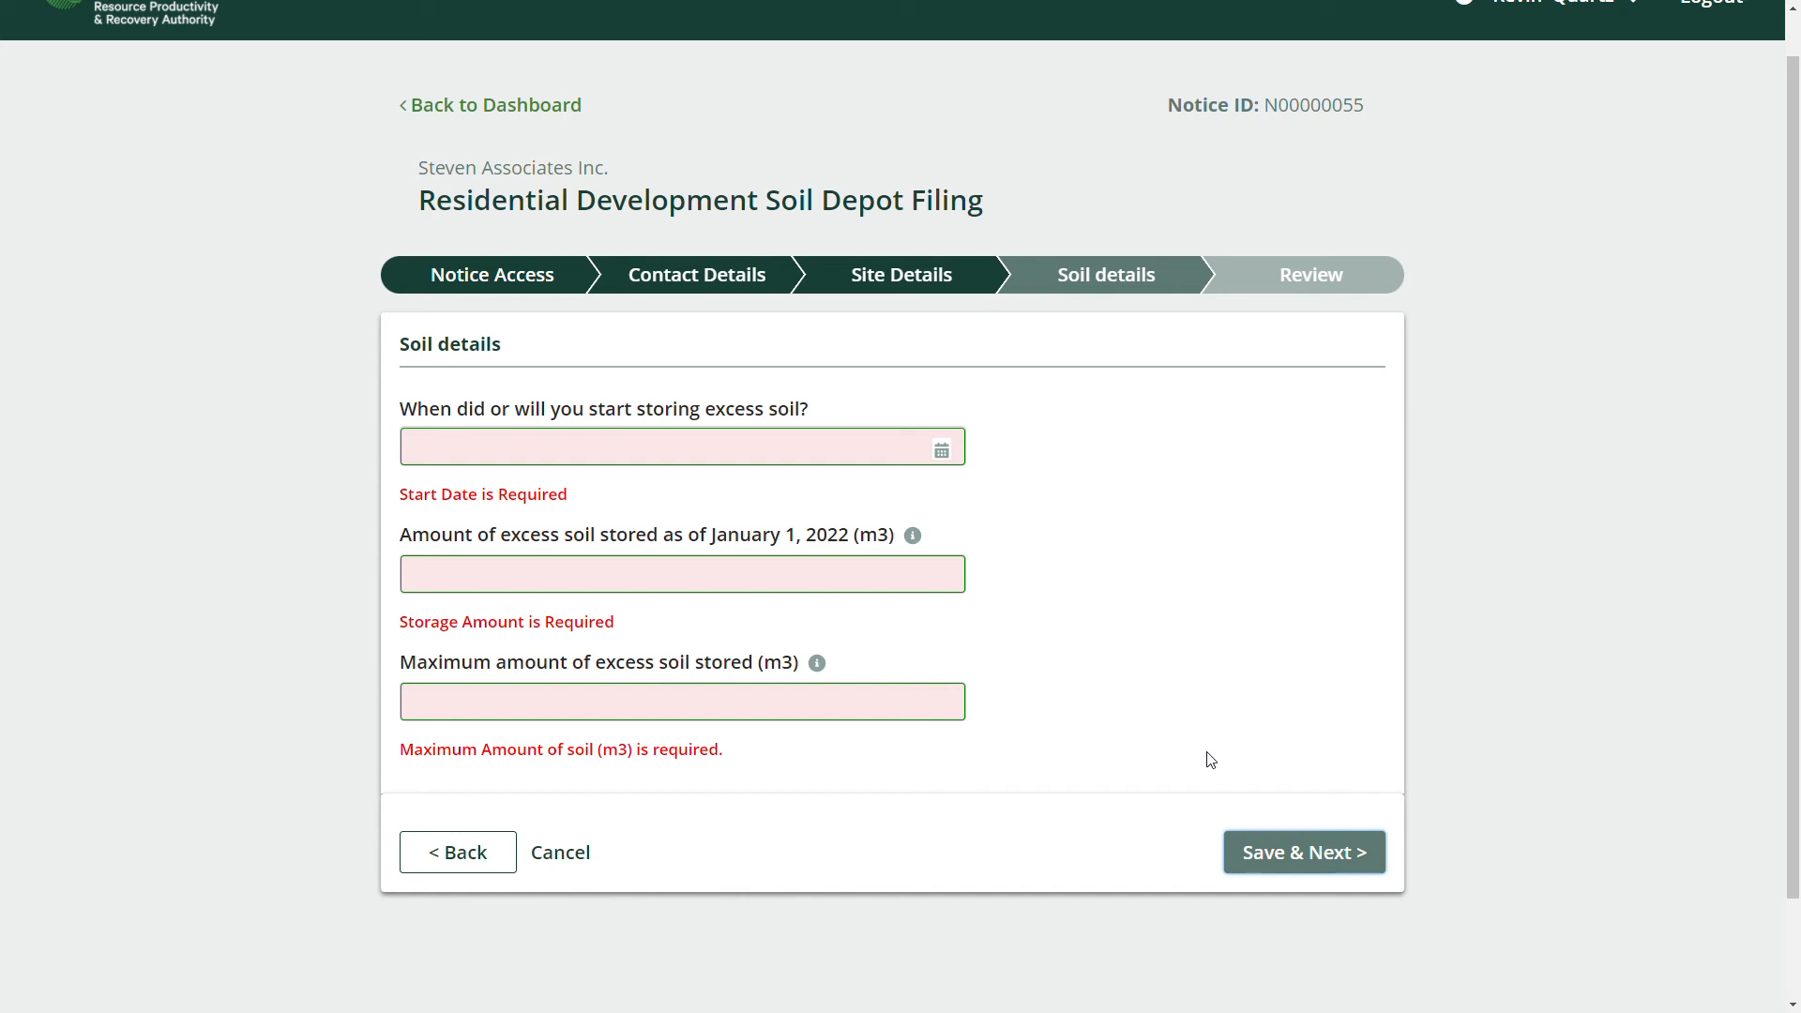
{"action": "left_click", "coordinate": [776, 449]}
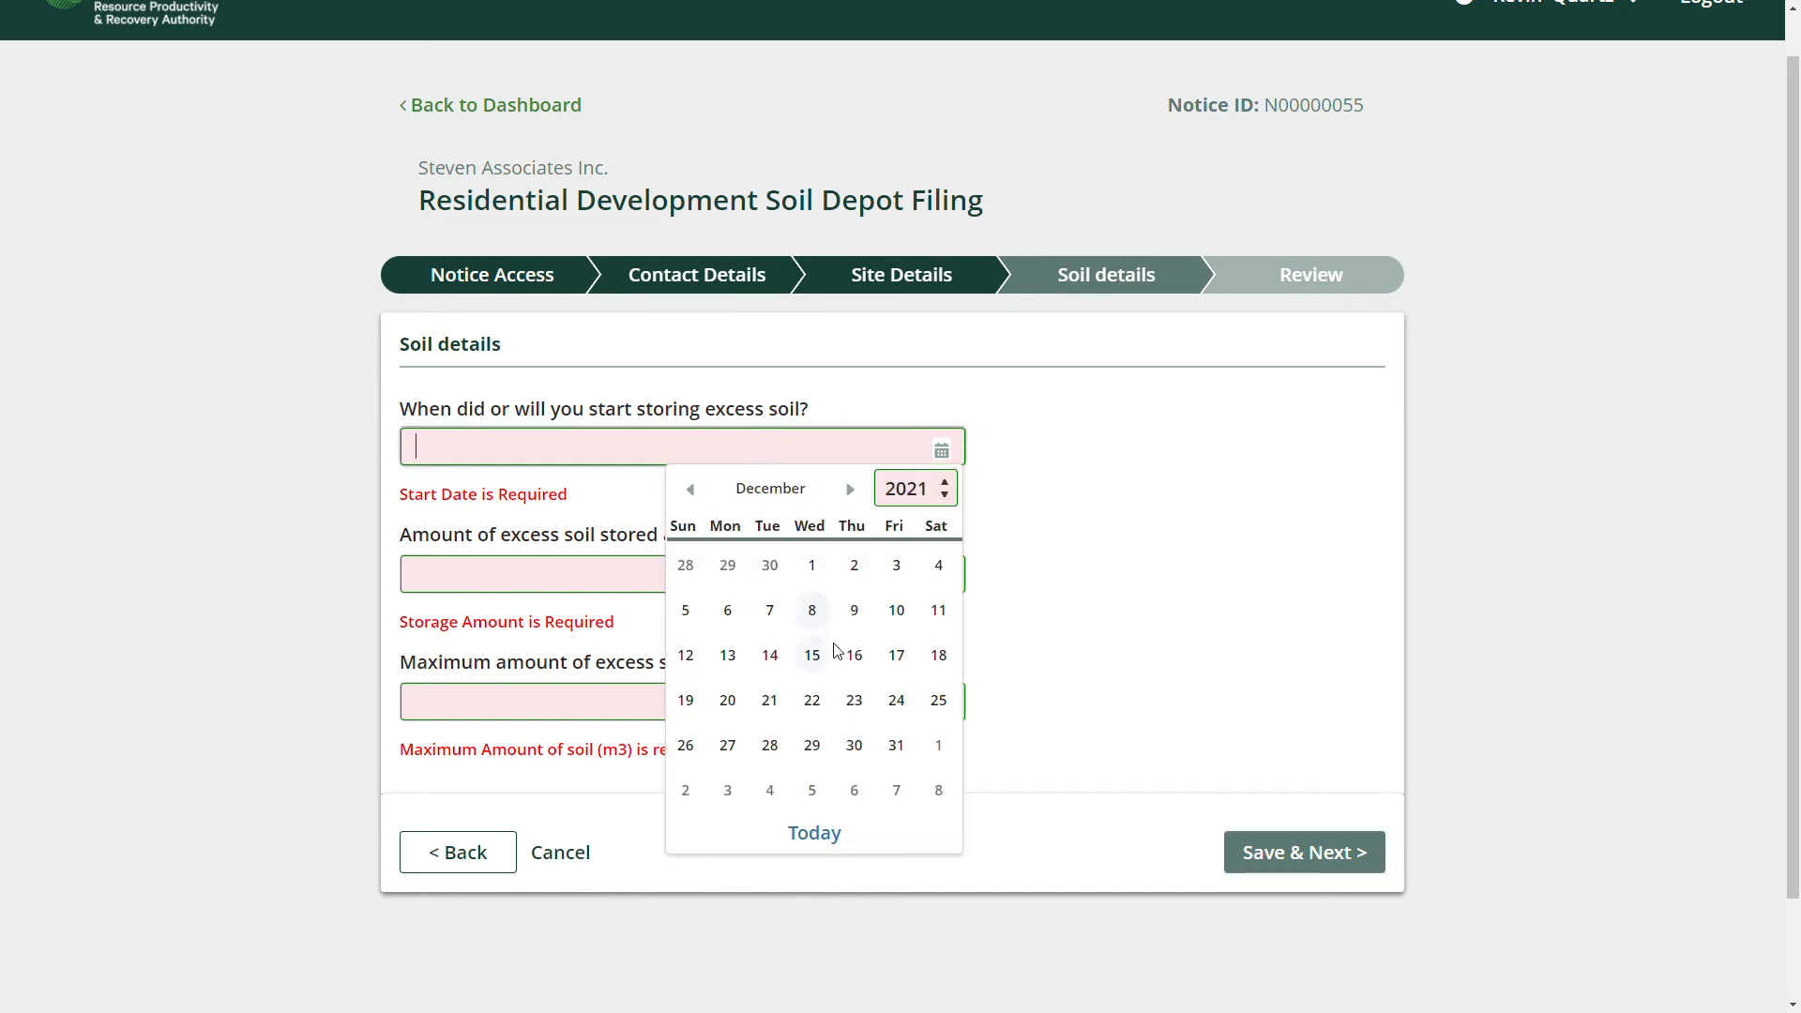
{"action": "left_click", "coordinate": [831, 834]}
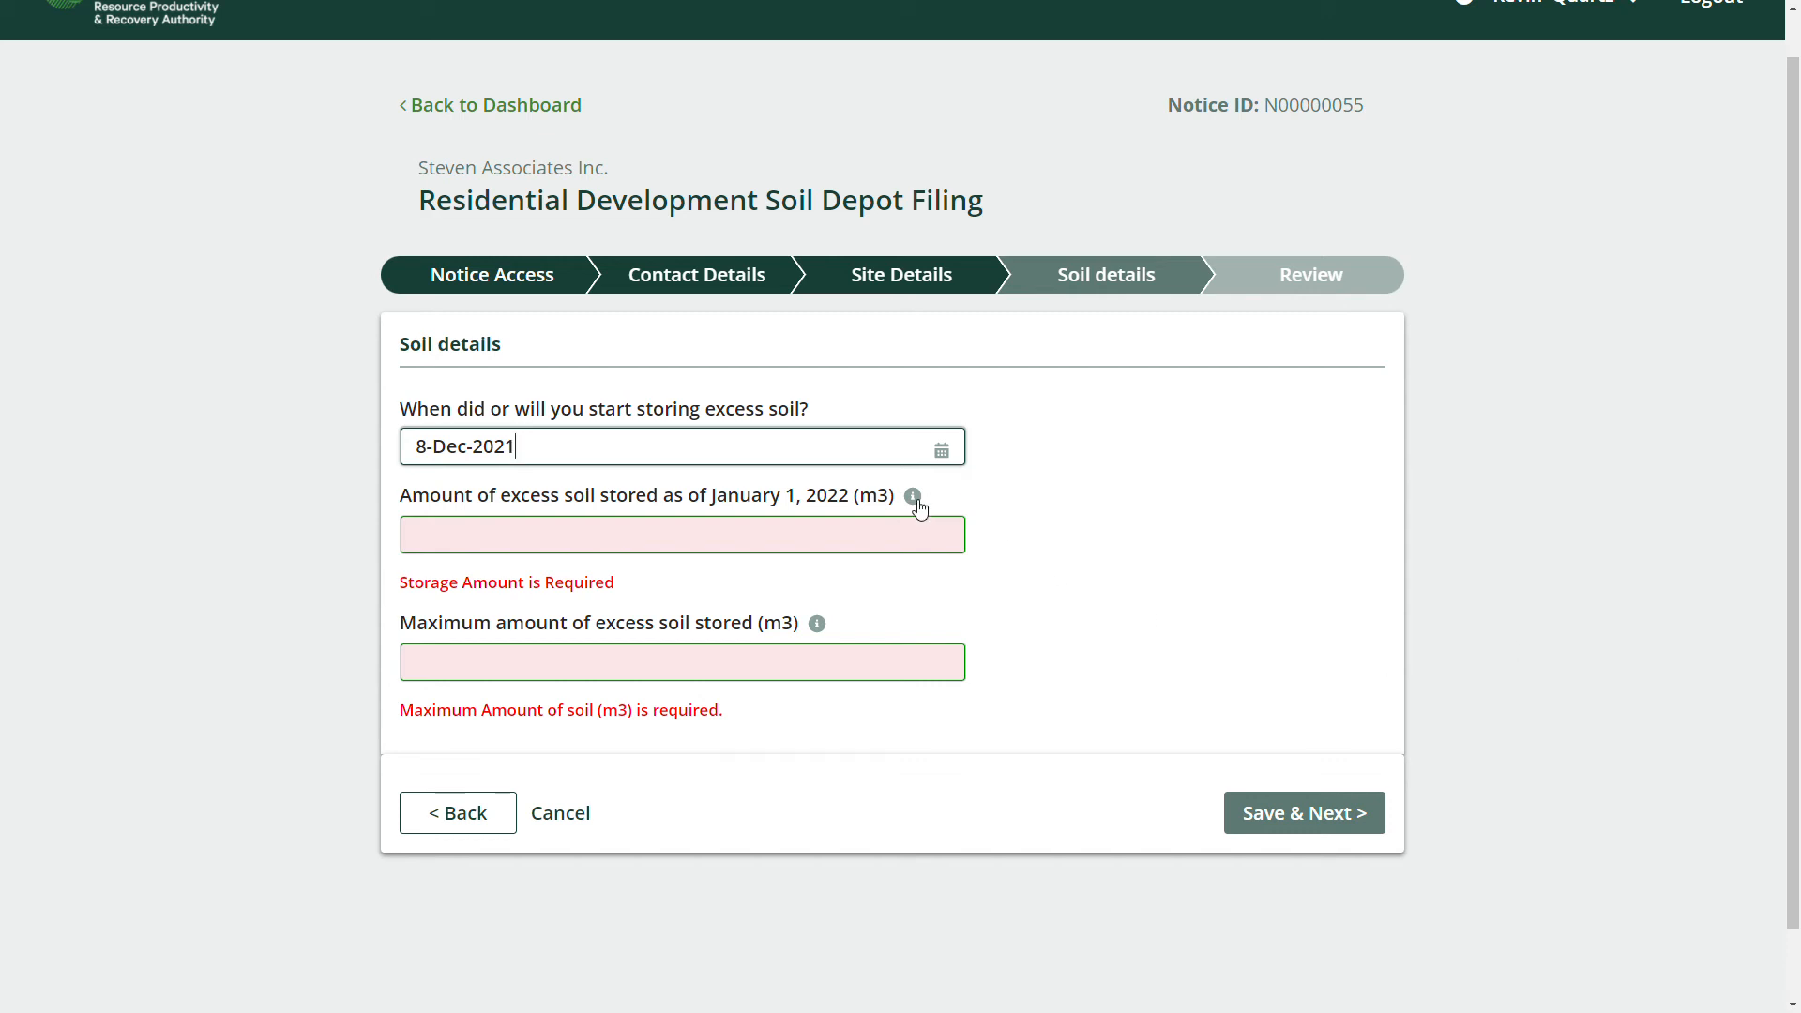
{"action": "mouse_move", "coordinate": [917, 506]}
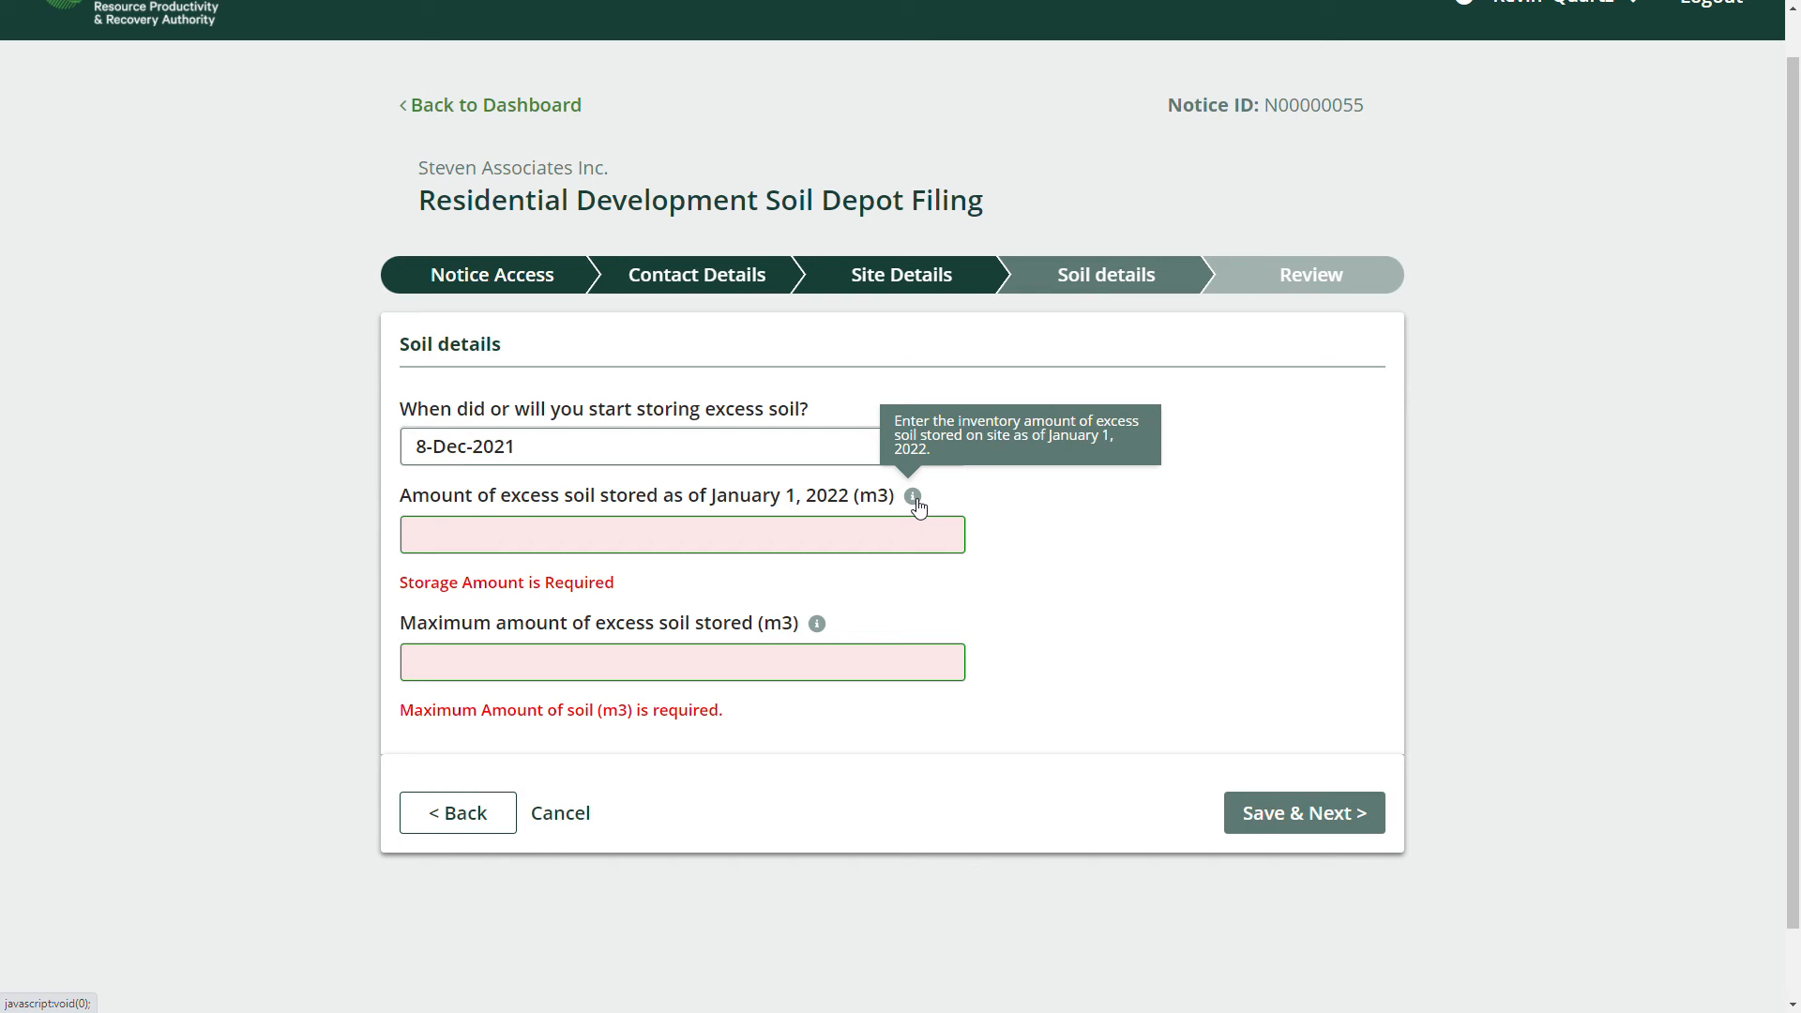
{"action": "left_click", "coordinate": [636, 537]}
Enter 5000 m3 stored as of January 1, 2022 and a 15000 m3 maximum, then save.
{"action": "type", "text": "5000"}
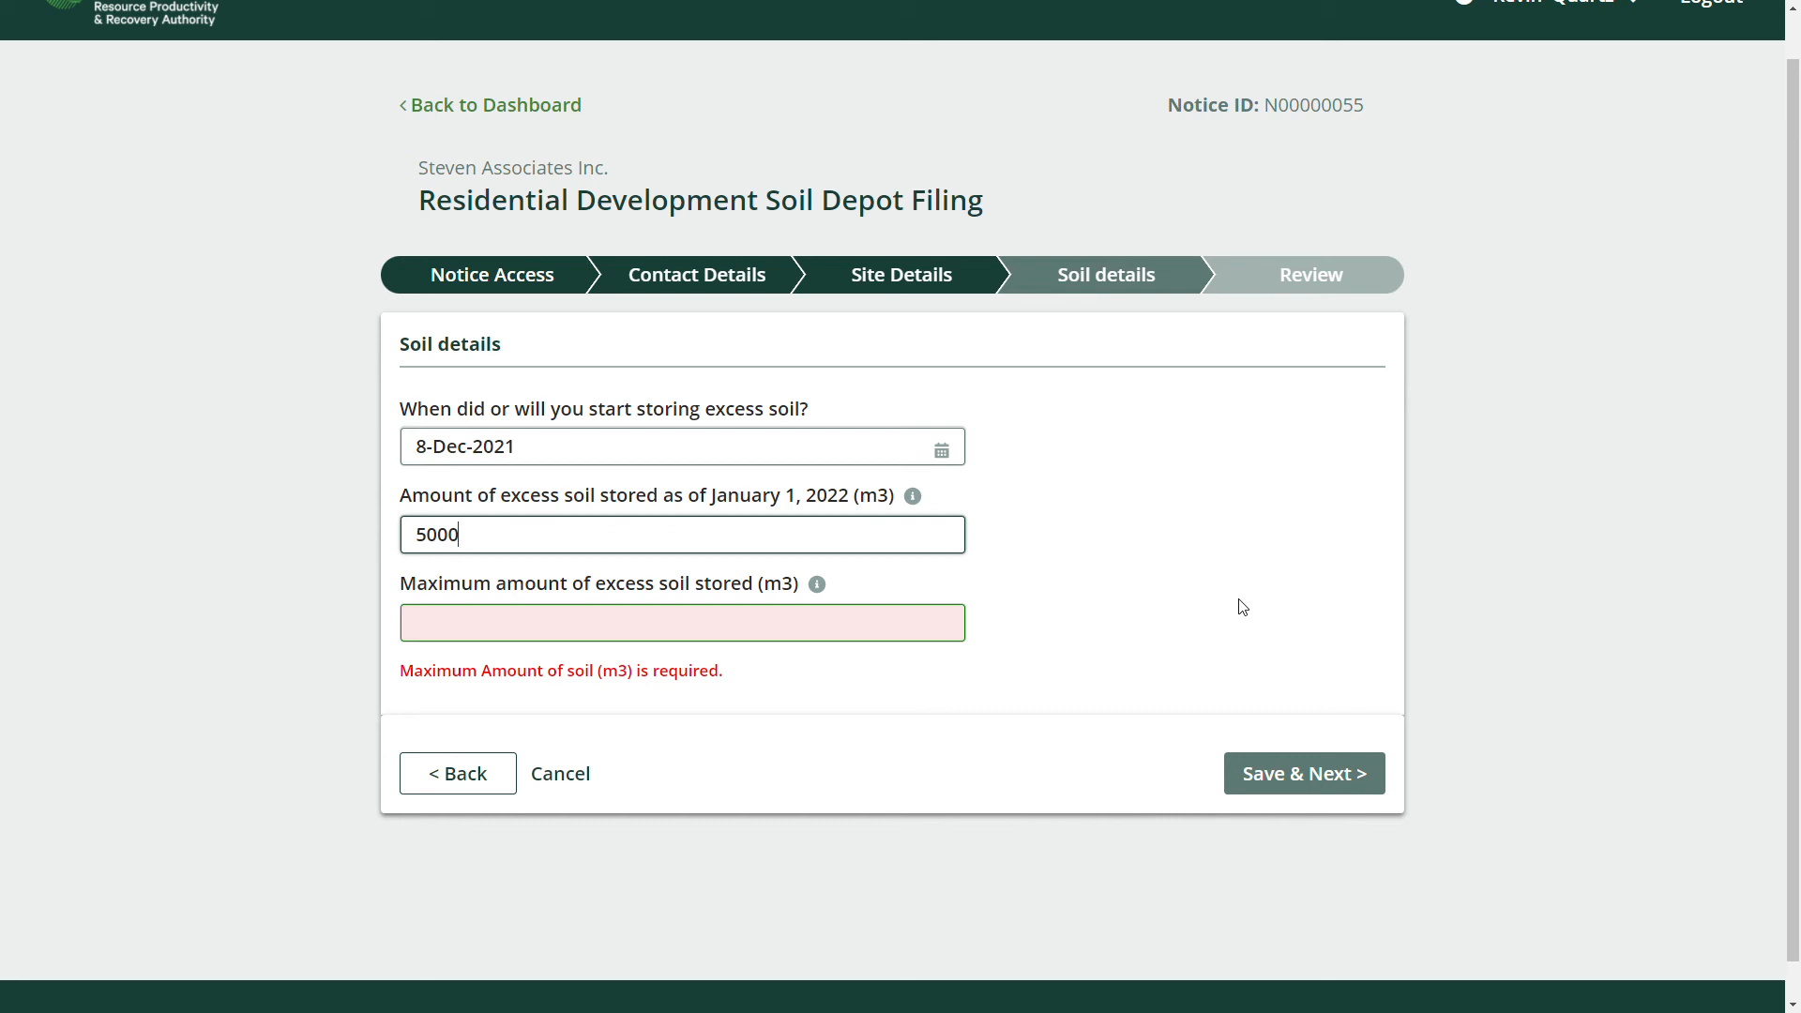
{"action": "left_click", "coordinate": [517, 615]}
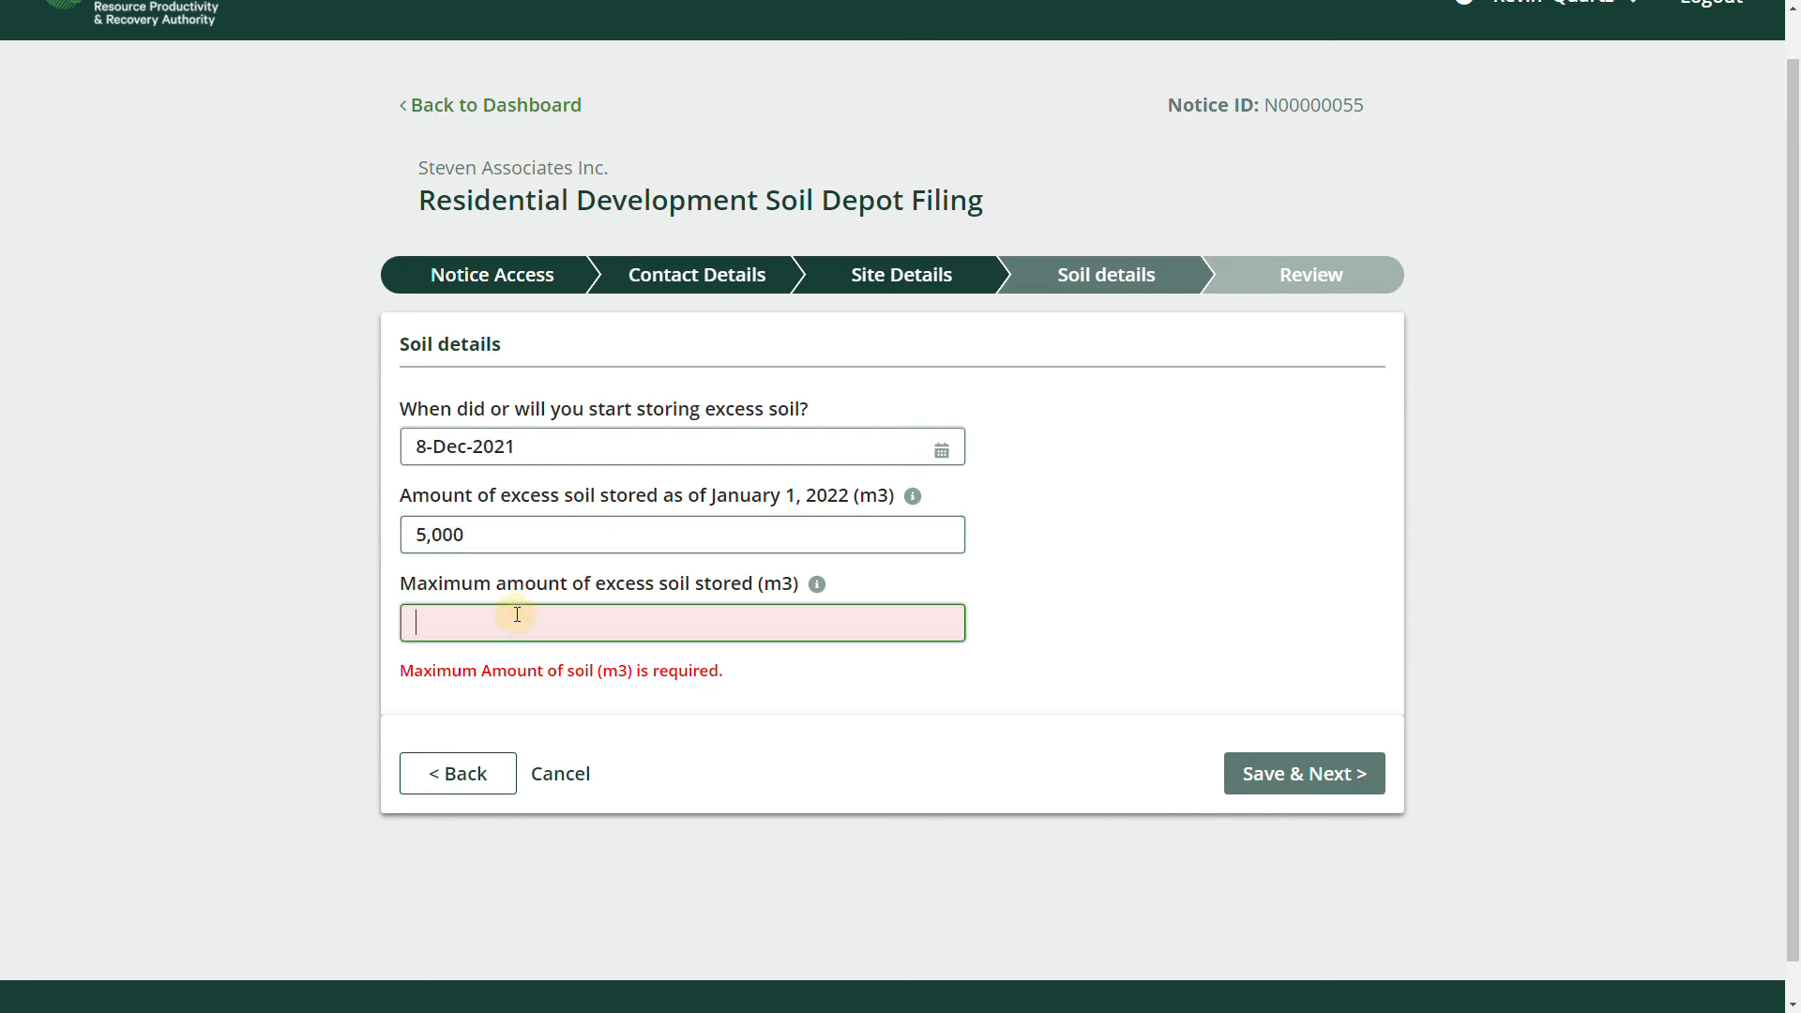
{"action": "type", "text": "15000"}
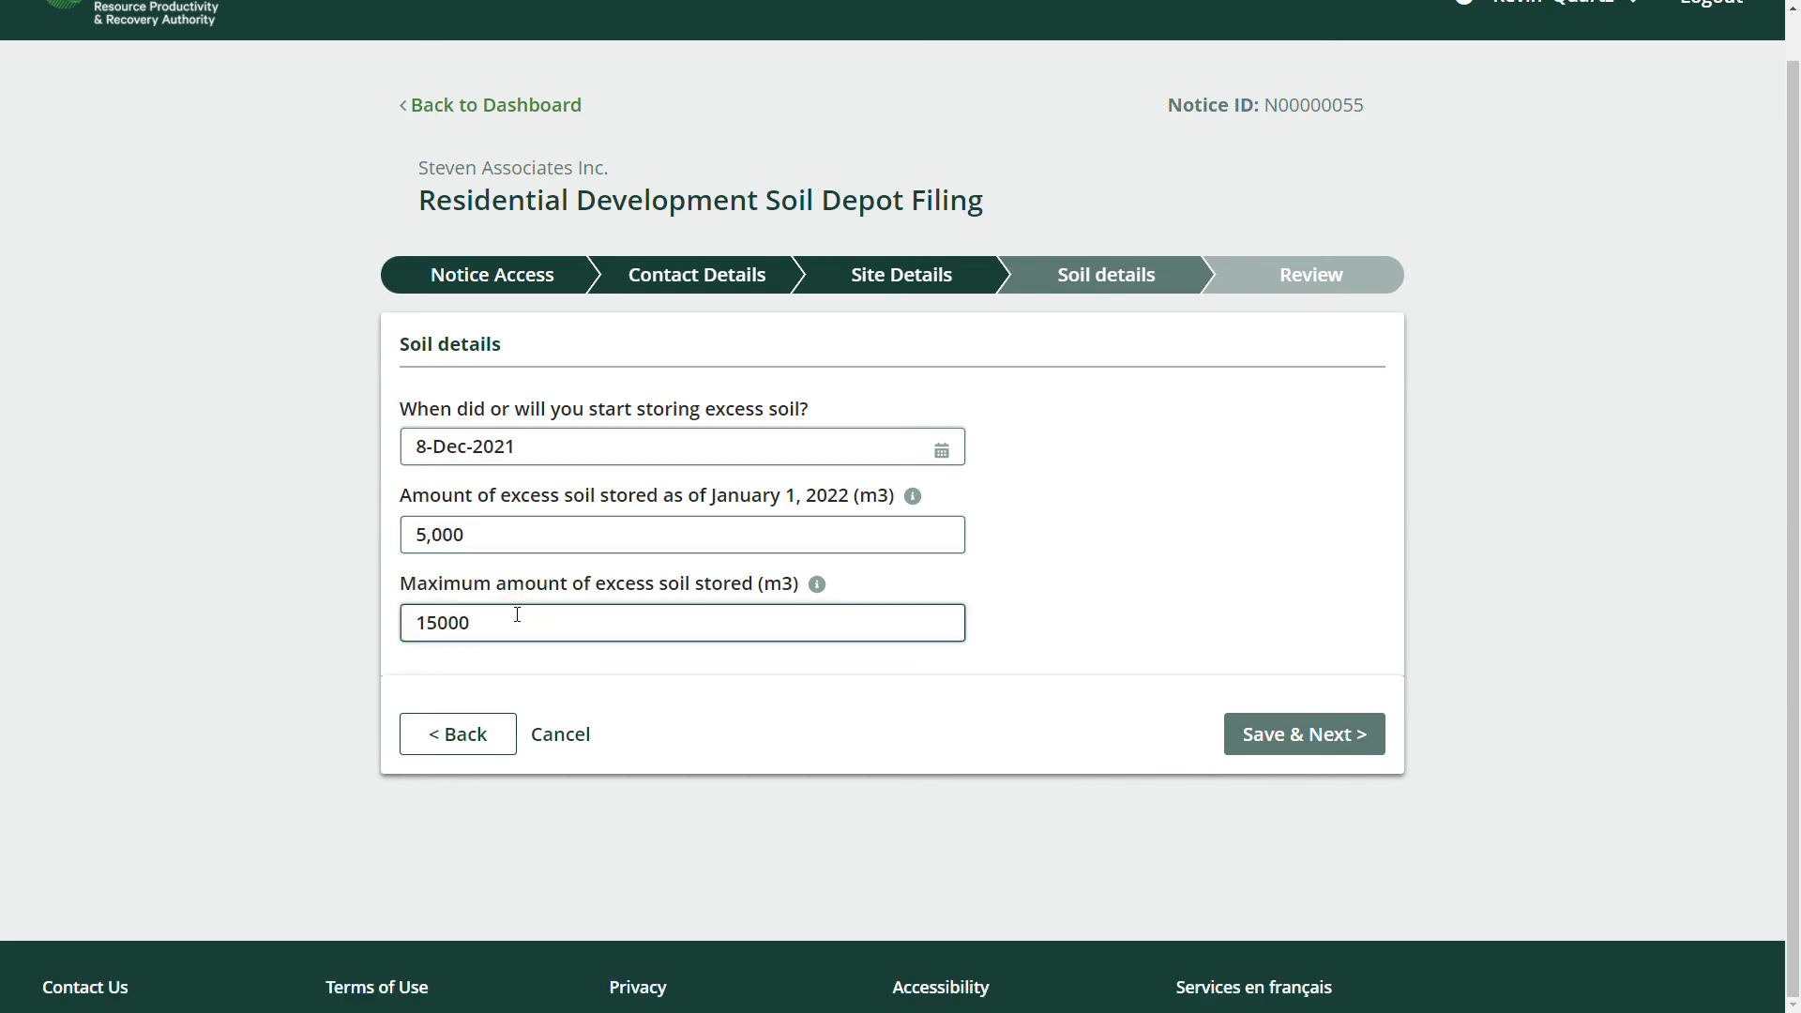
{"action": "left_click", "coordinate": [1269, 519]}
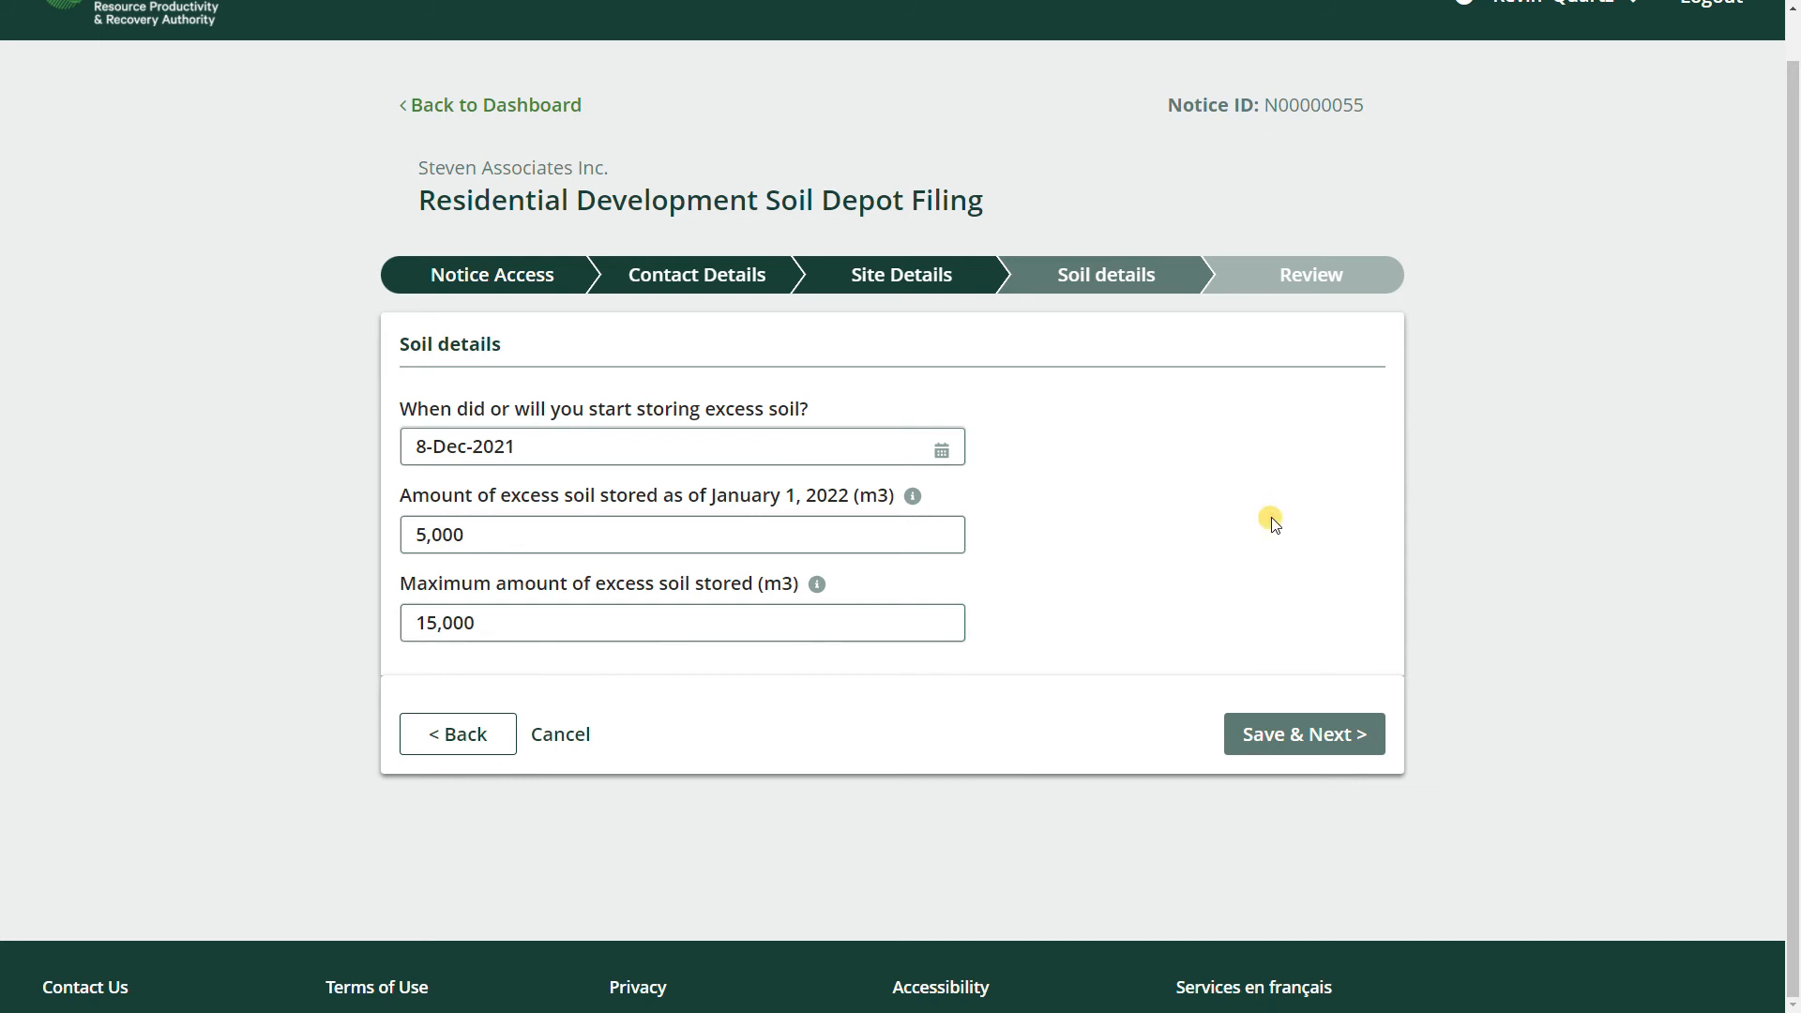
{"action": "left_click", "coordinate": [1309, 739]}
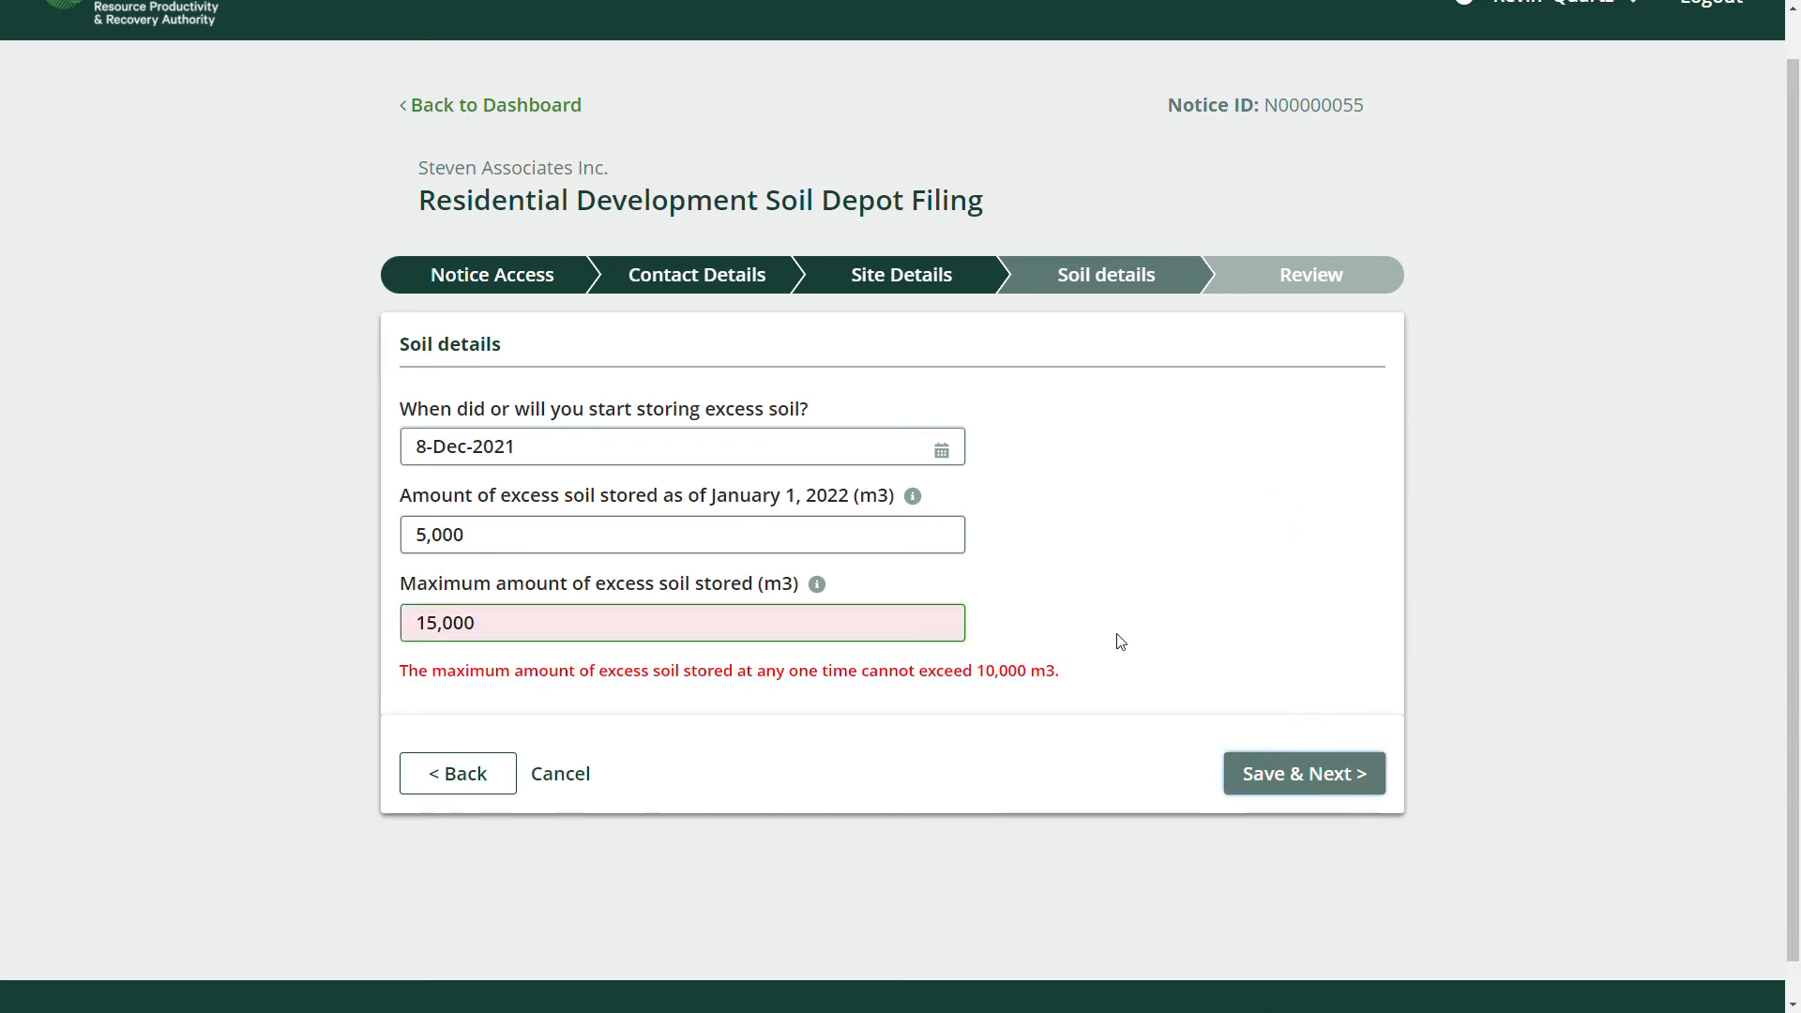
Fix the 10,000 m3 limit error by changing the maximum to 9000, then save to review.
{"action": "triple_click", "coordinate": [808, 673]}
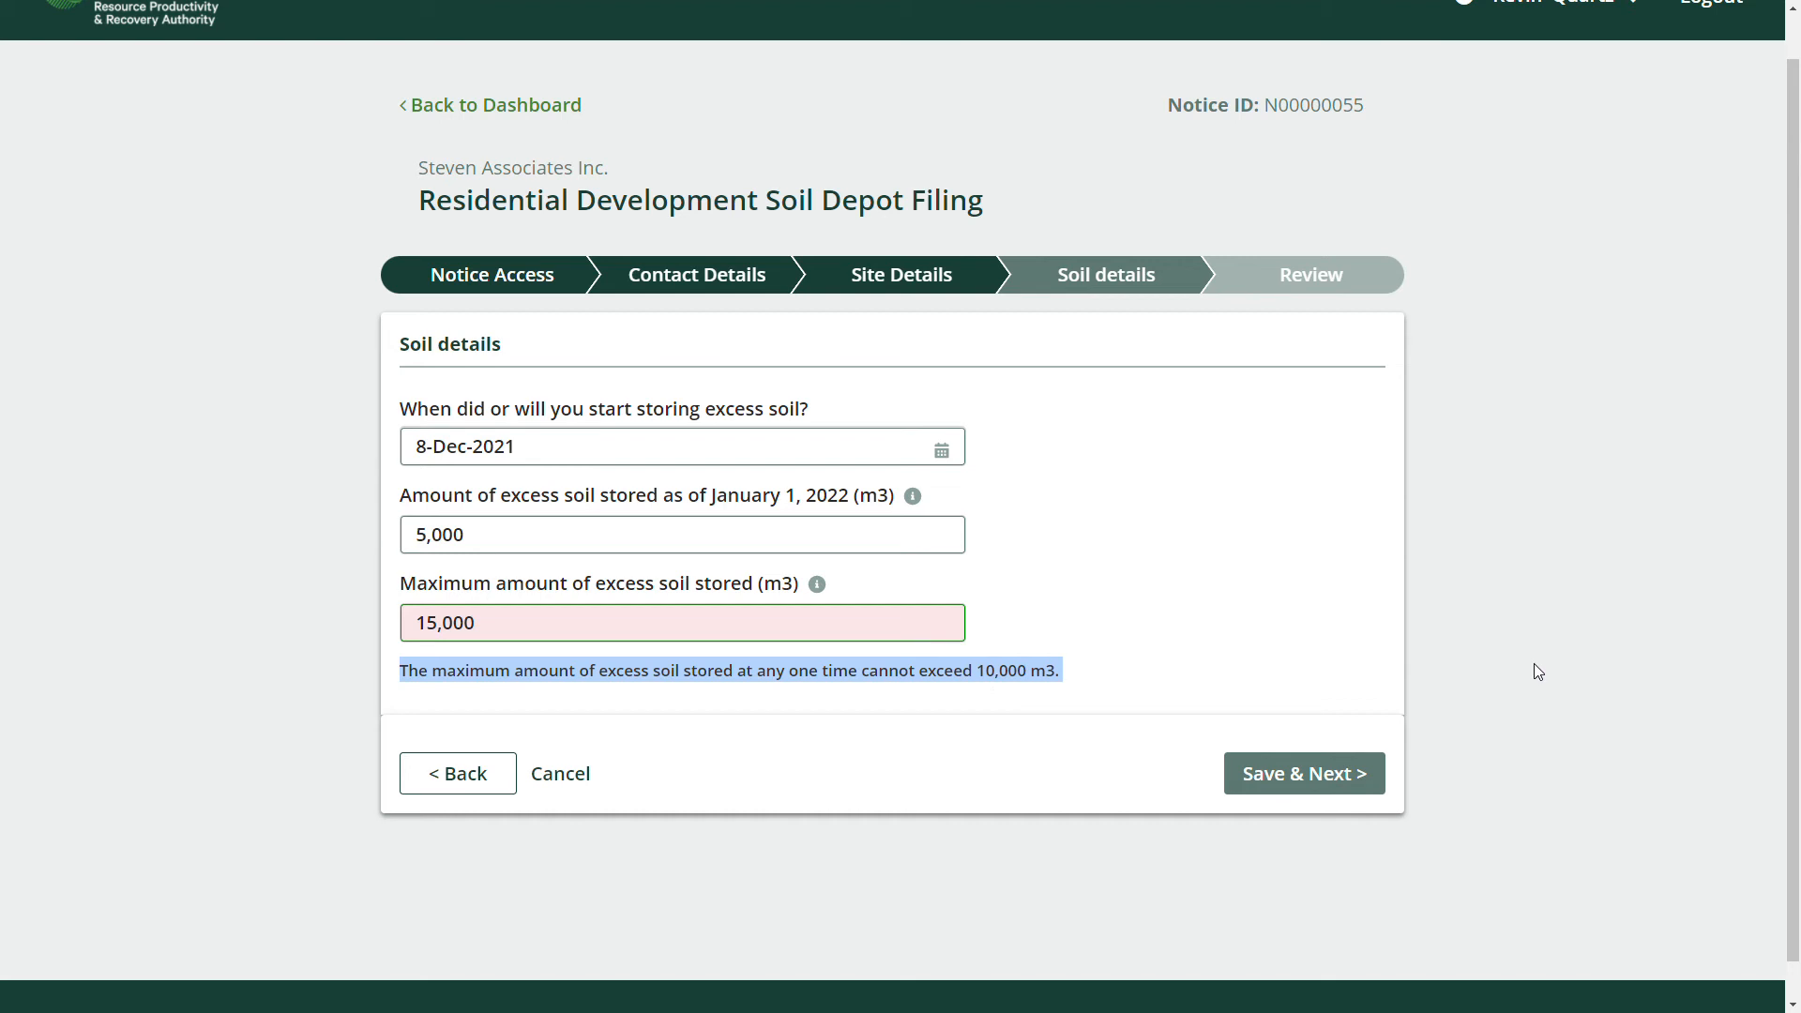
{"action": "double_click", "coordinate": [451, 627]}
{"action": "type", "text": "9000"}
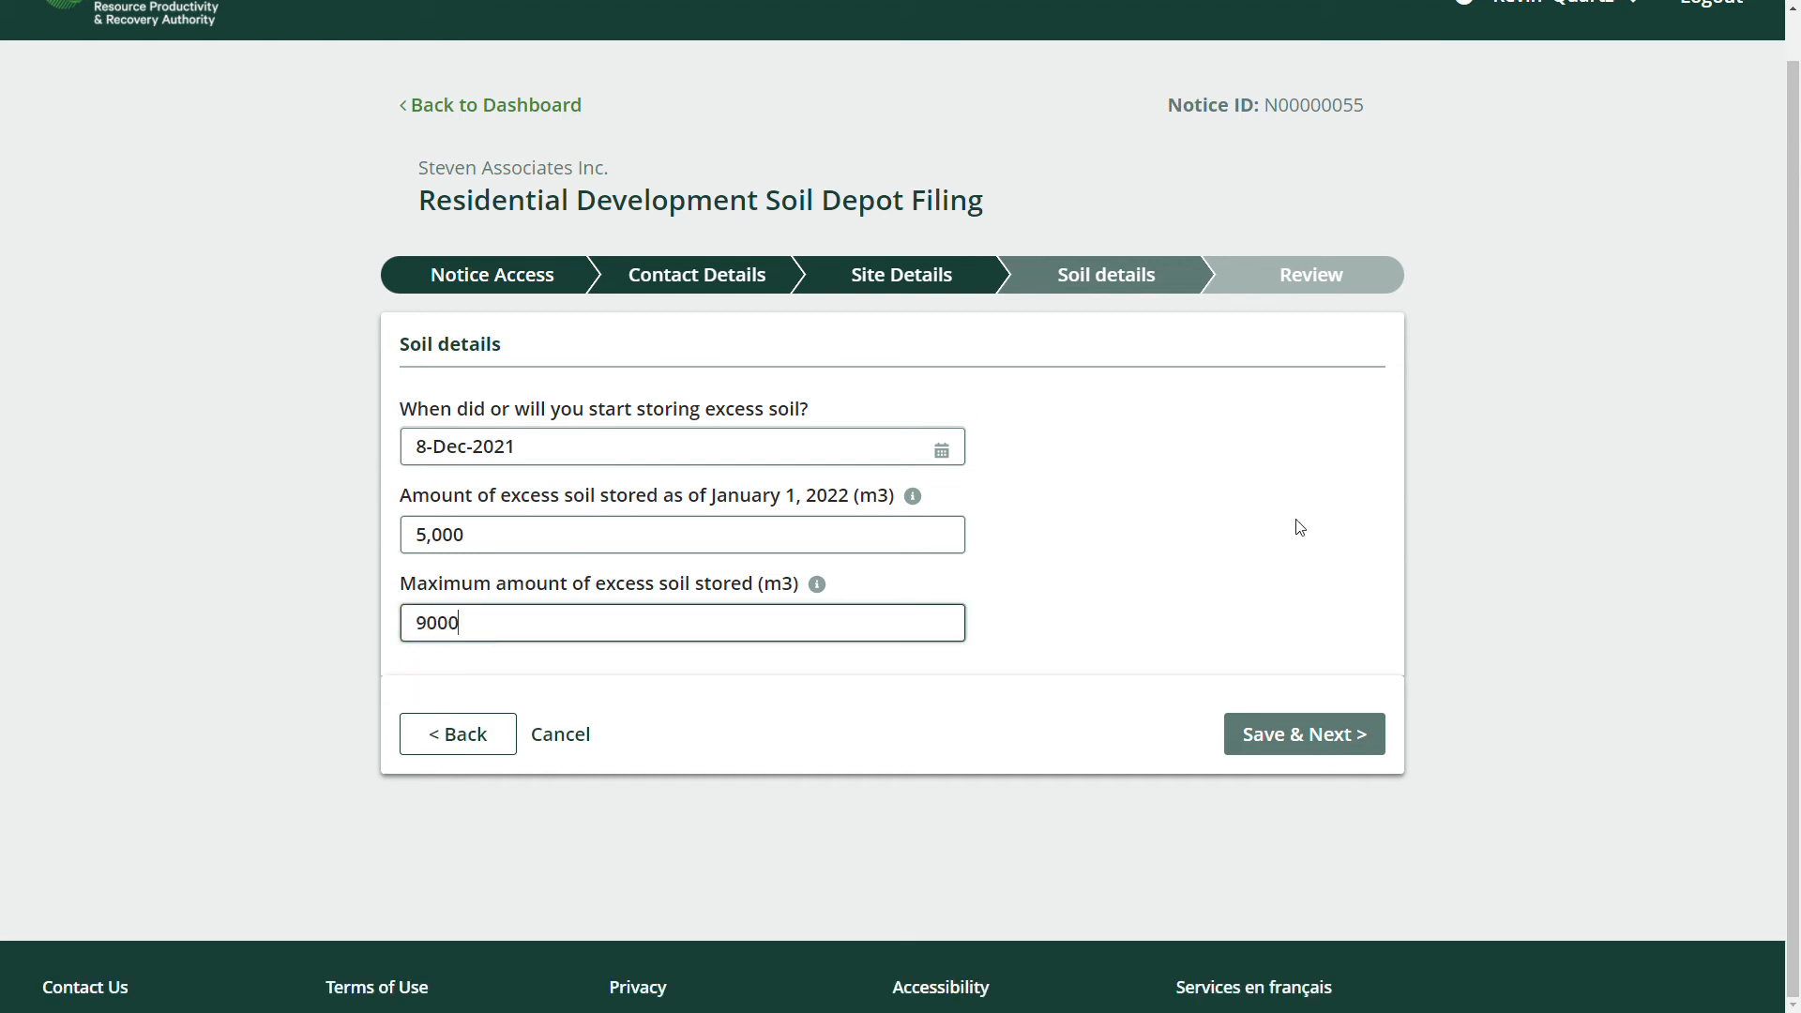
{"action": "left_click", "coordinate": [1300, 738]}
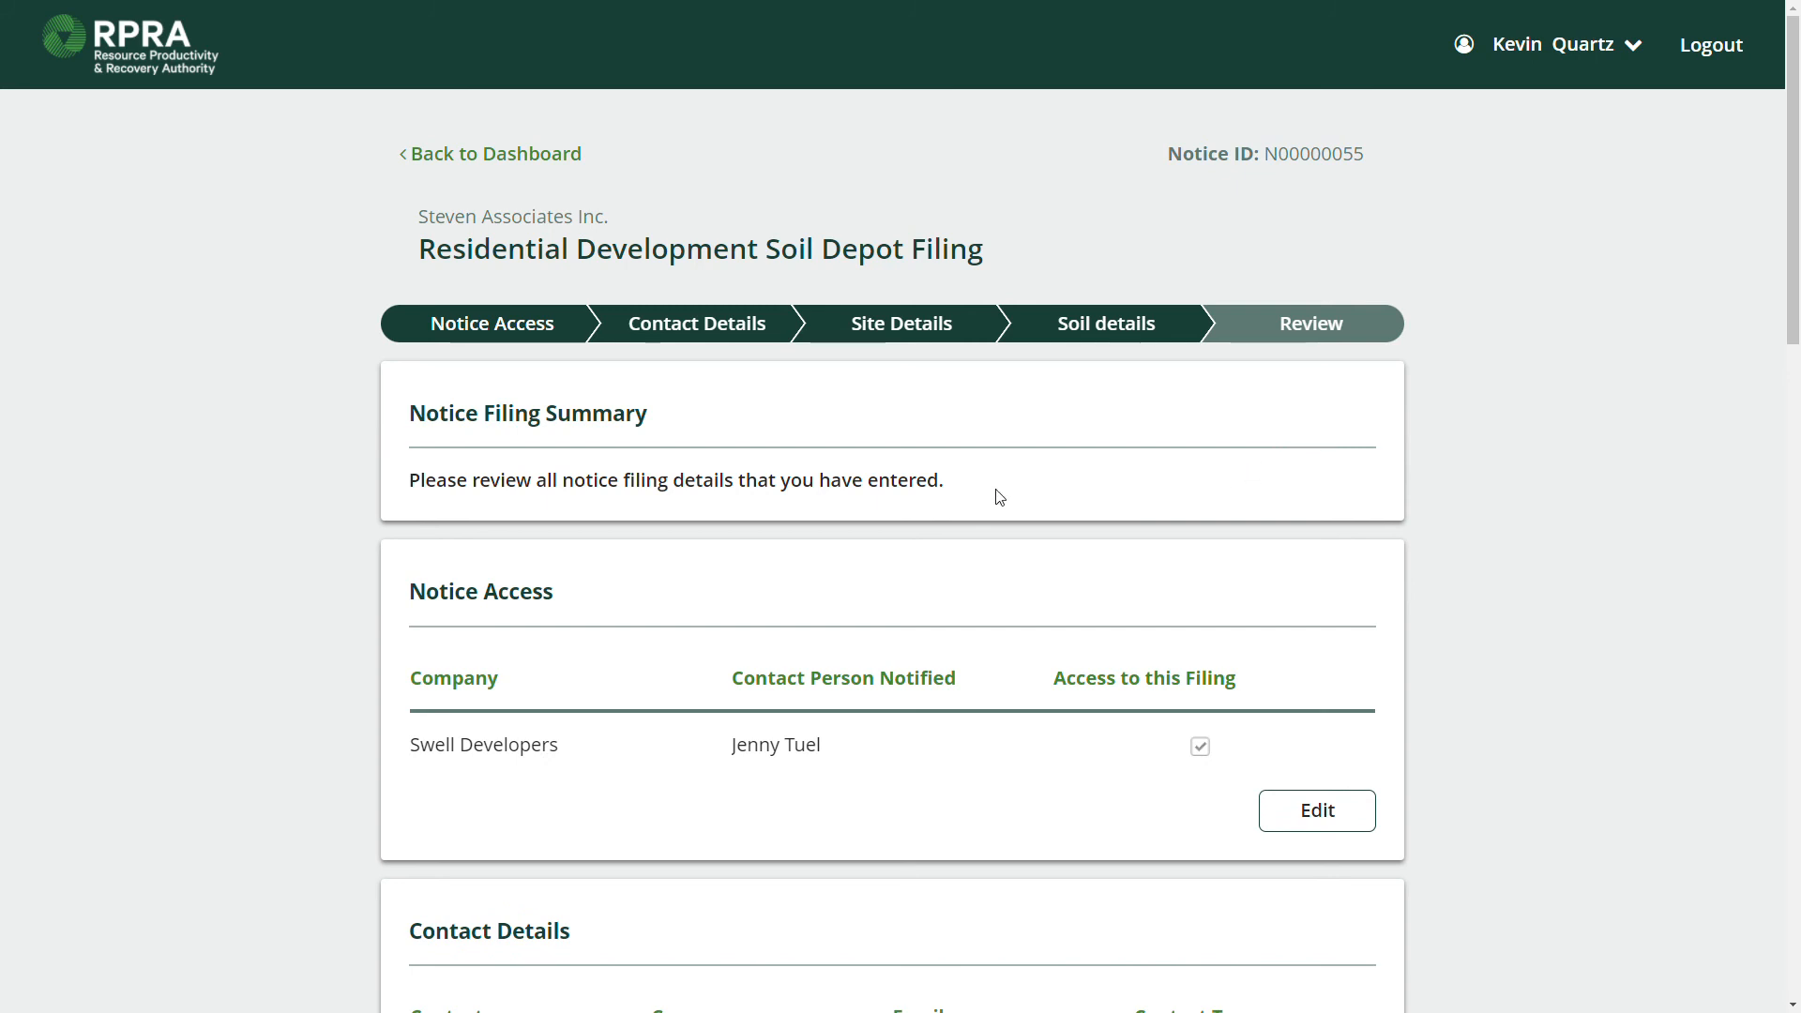
Scroll the Notice Filing Summary down to Soil Details and reopen that section for editing.
{"action": "scroll", "coordinate": [1000, 497], "scroll_direction": "down", "scroll_amount": 3}
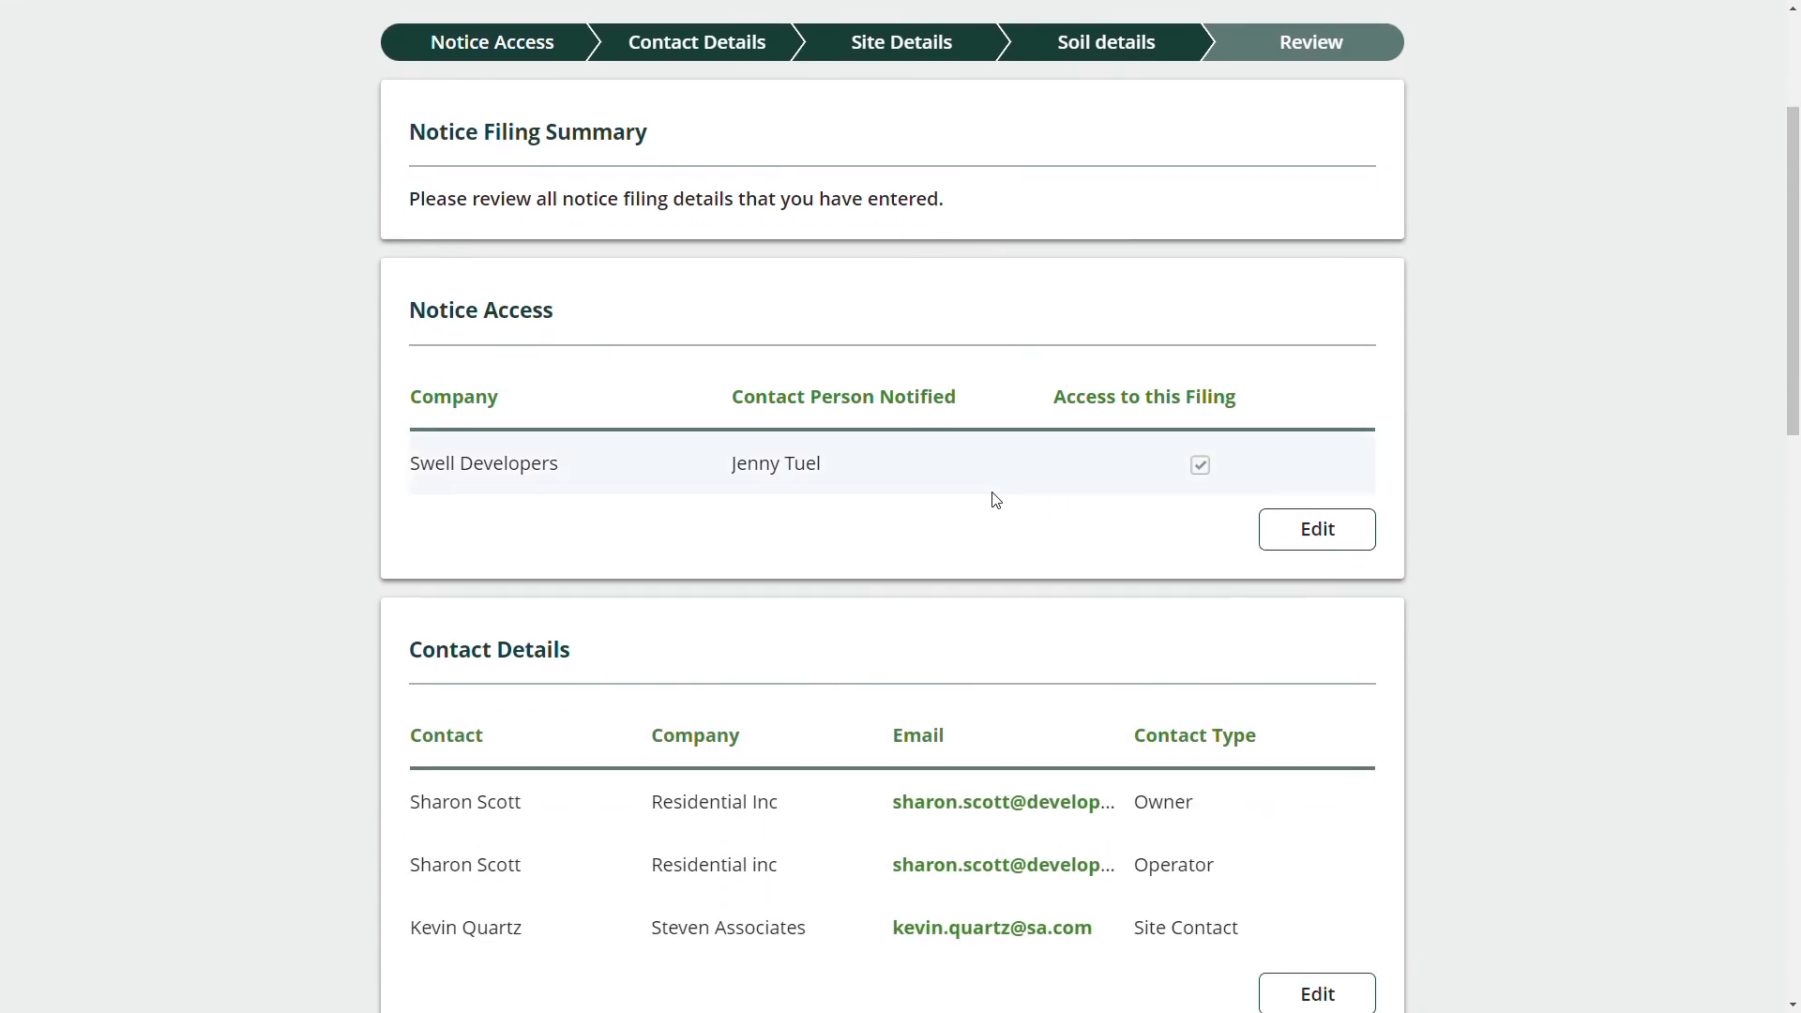
{"action": "scroll", "coordinate": [994, 500], "scroll_direction": "down", "scroll_amount": 1}
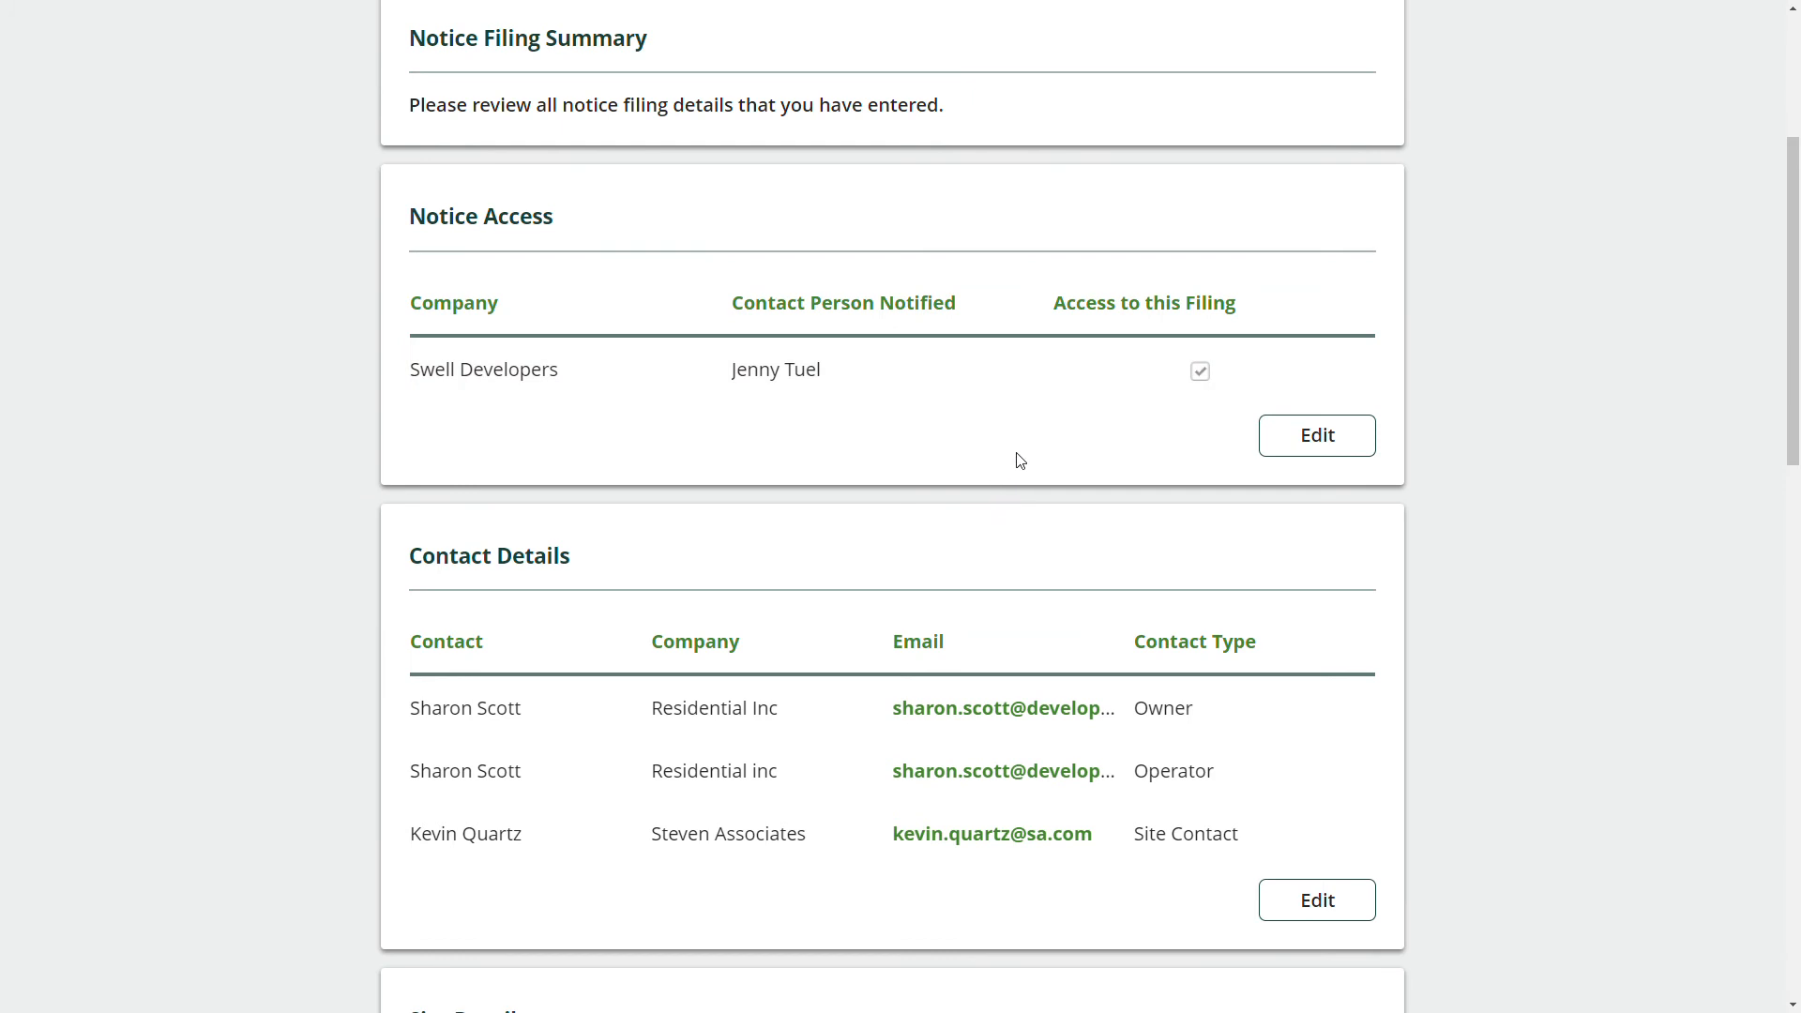
{"action": "scroll", "coordinate": [1018, 459], "scroll_direction": "down", "scroll_amount": 1}
{"action": "scroll", "coordinate": [1039, 419], "scroll_direction": "down", "scroll_amount": 3}
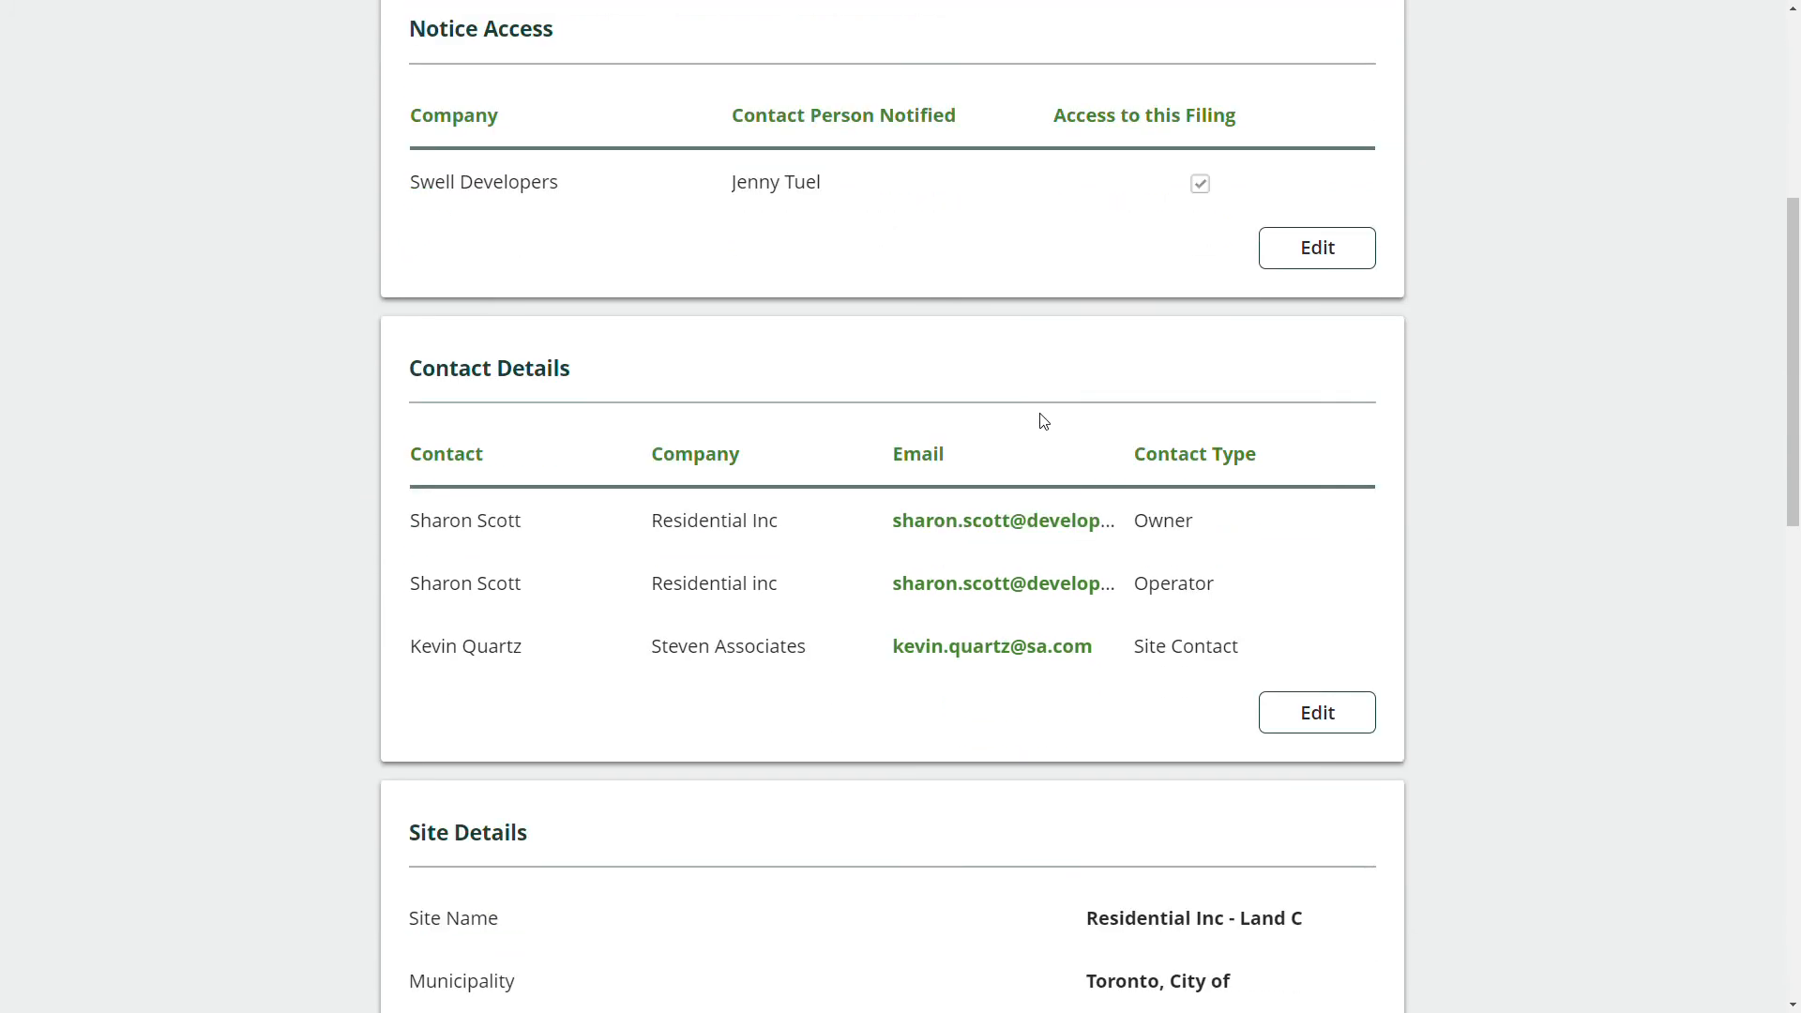
{"action": "scroll", "coordinate": [1050, 413], "scroll_direction": "down", "scroll_amount": 8}
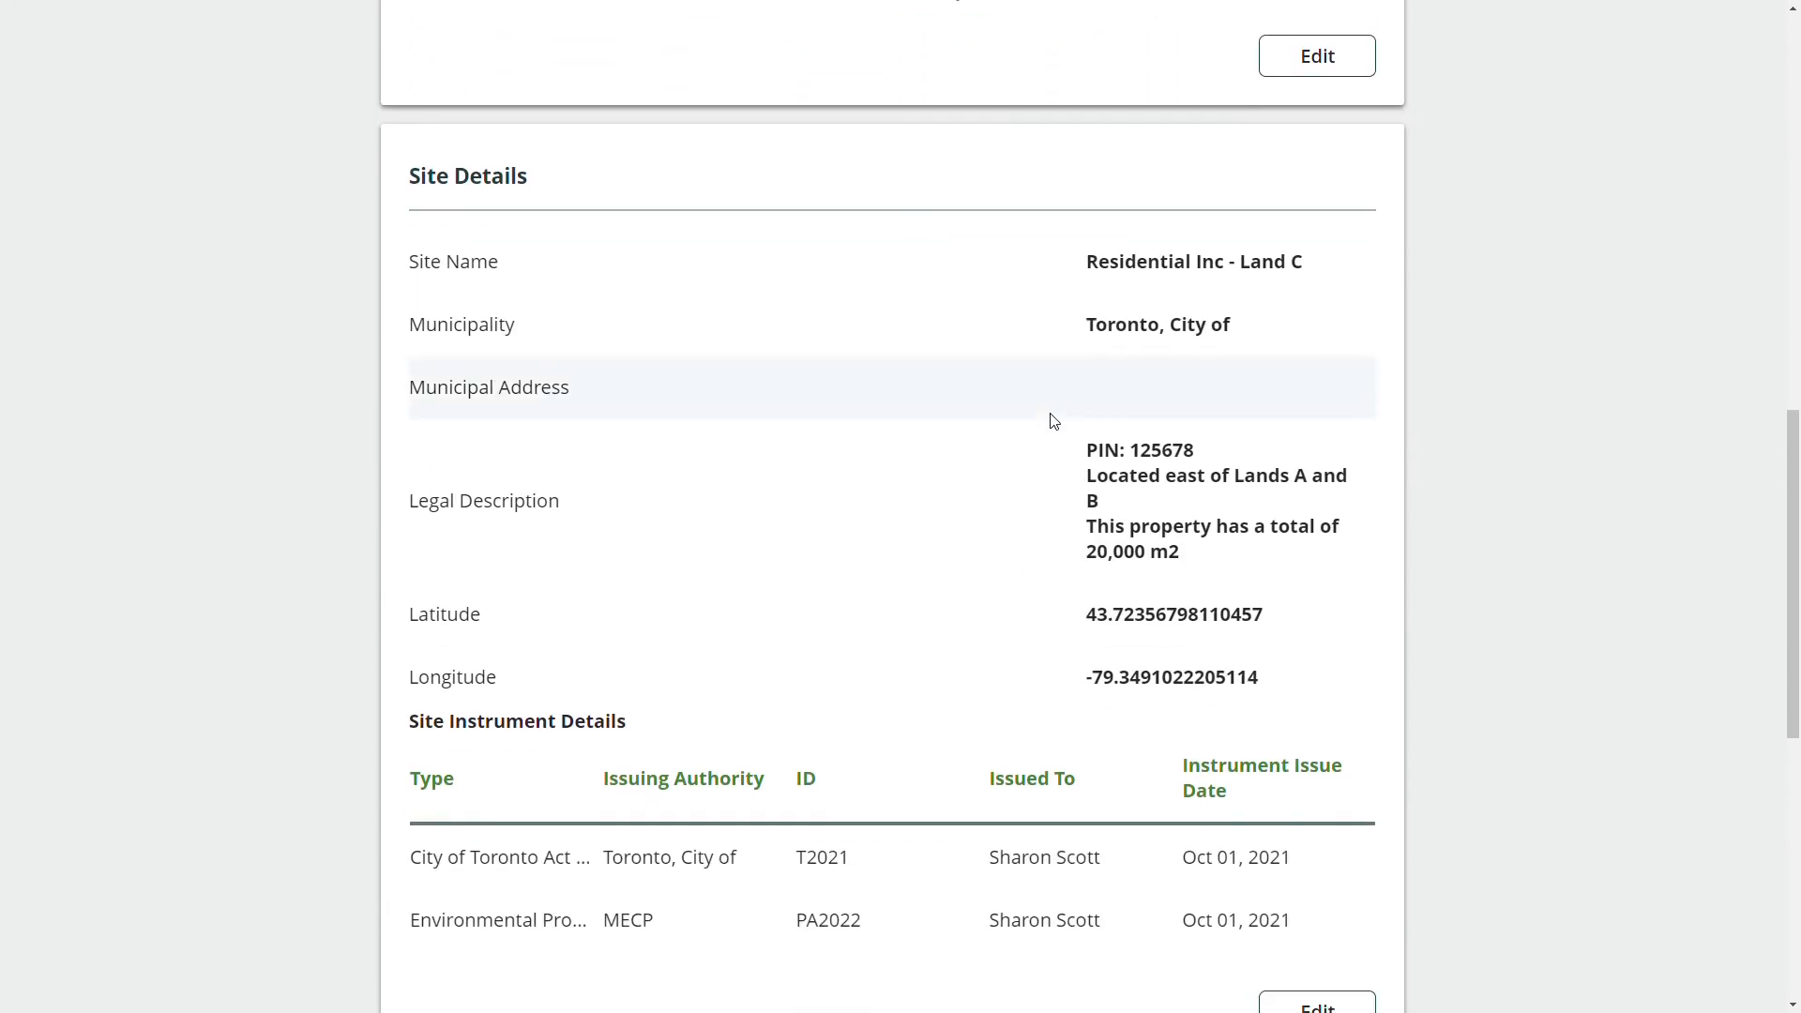
{"action": "scroll", "coordinate": [1056, 428], "scroll_direction": "down", "scroll_amount": 4}
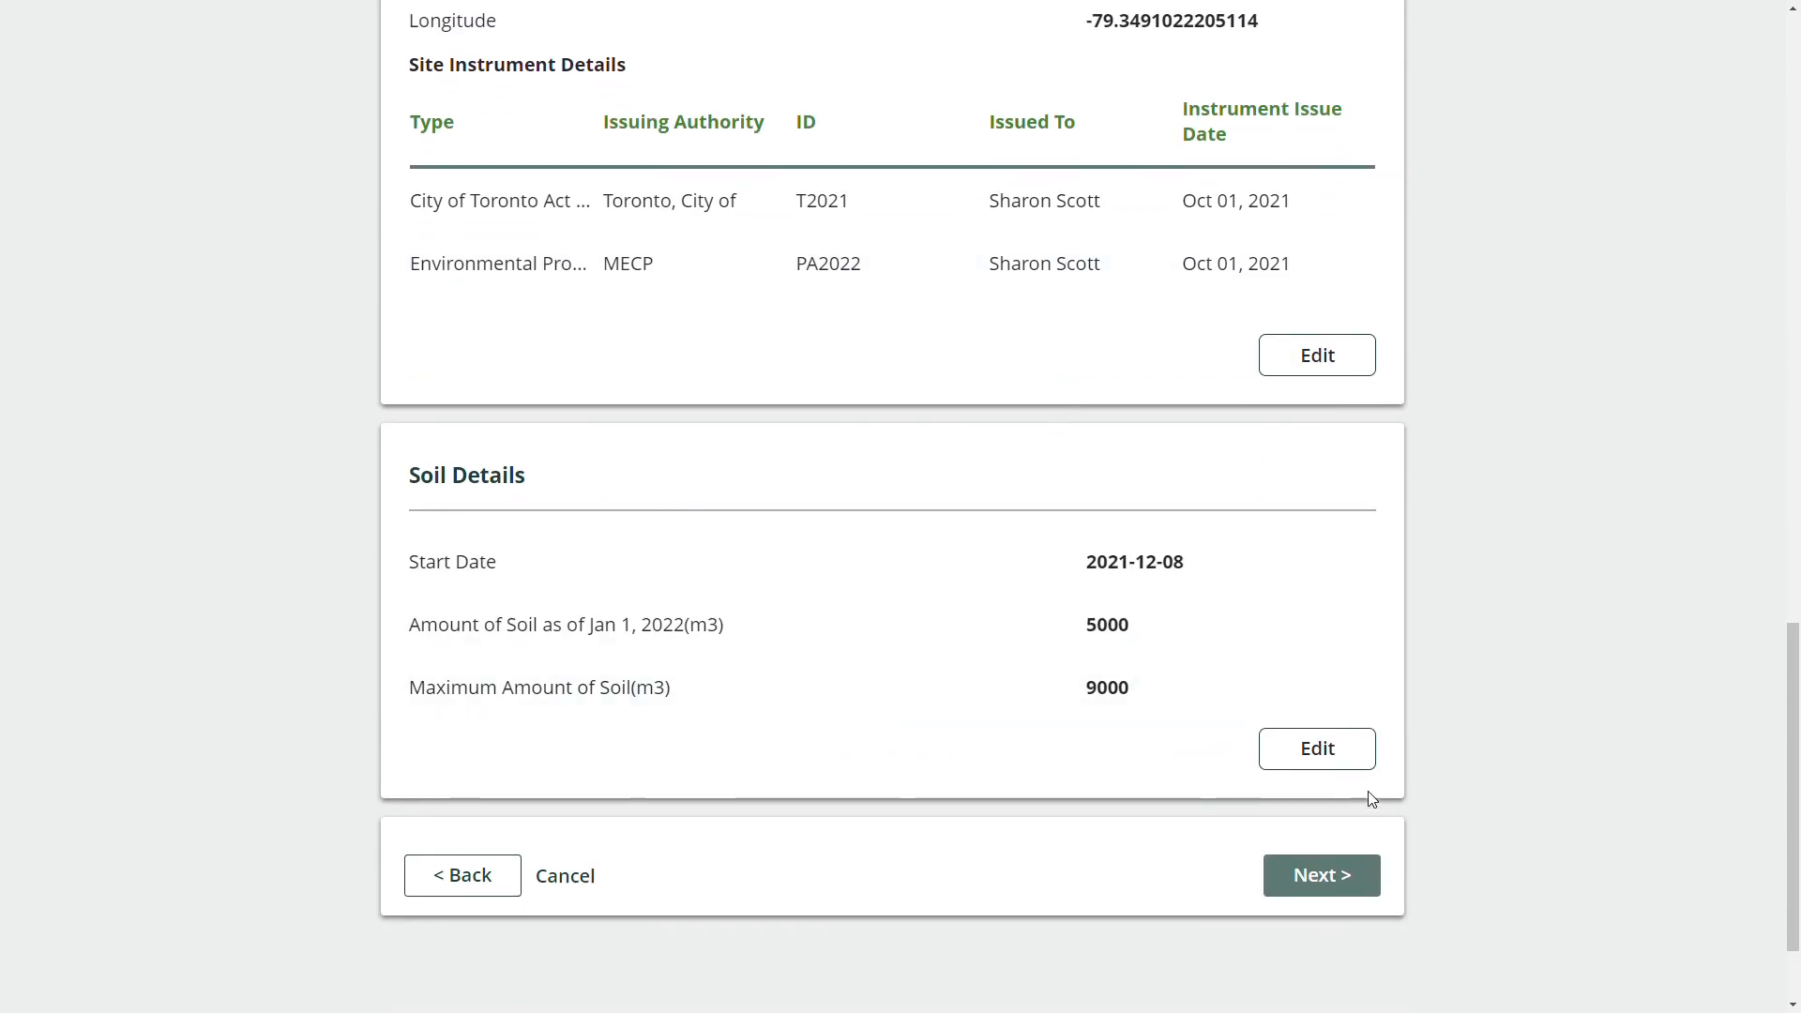
{"action": "left_click", "coordinate": [1342, 762]}
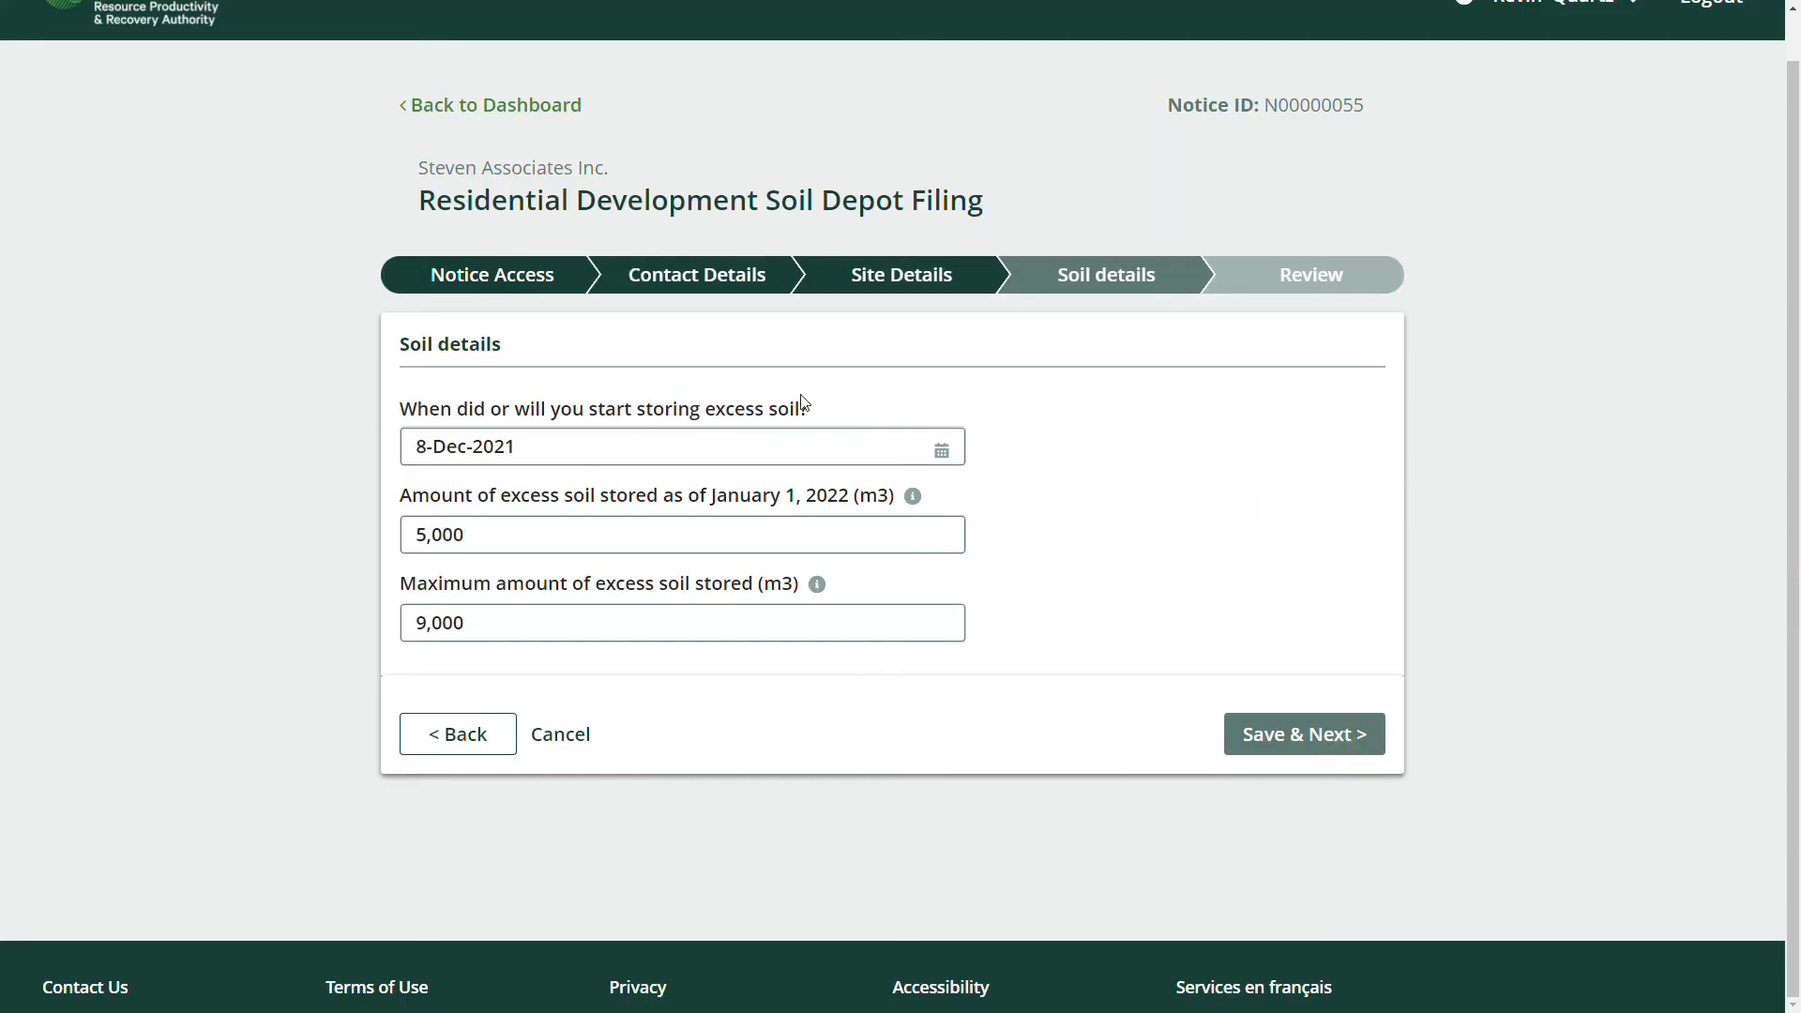
Replace the 9000 maximum soil stored with 9500 m3 and save back to the review.
{"action": "left_click", "coordinate": [515, 628]}
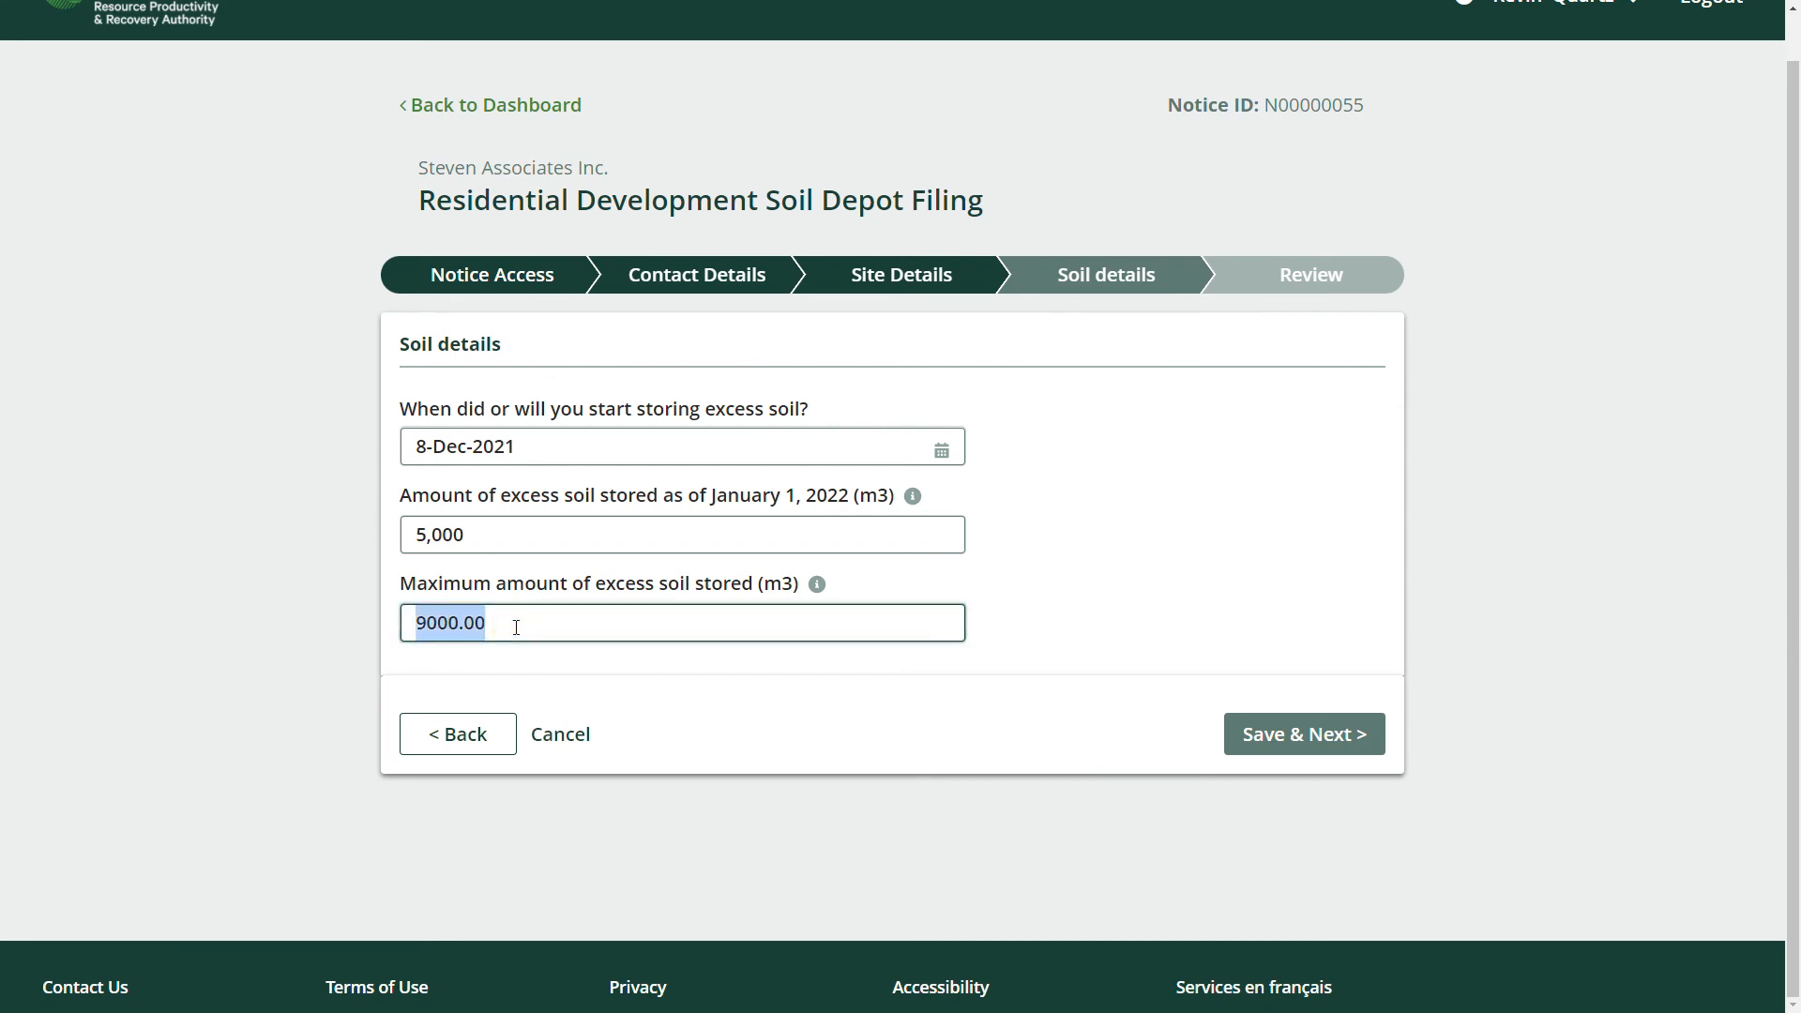
{"action": "type", "text": "9500"}
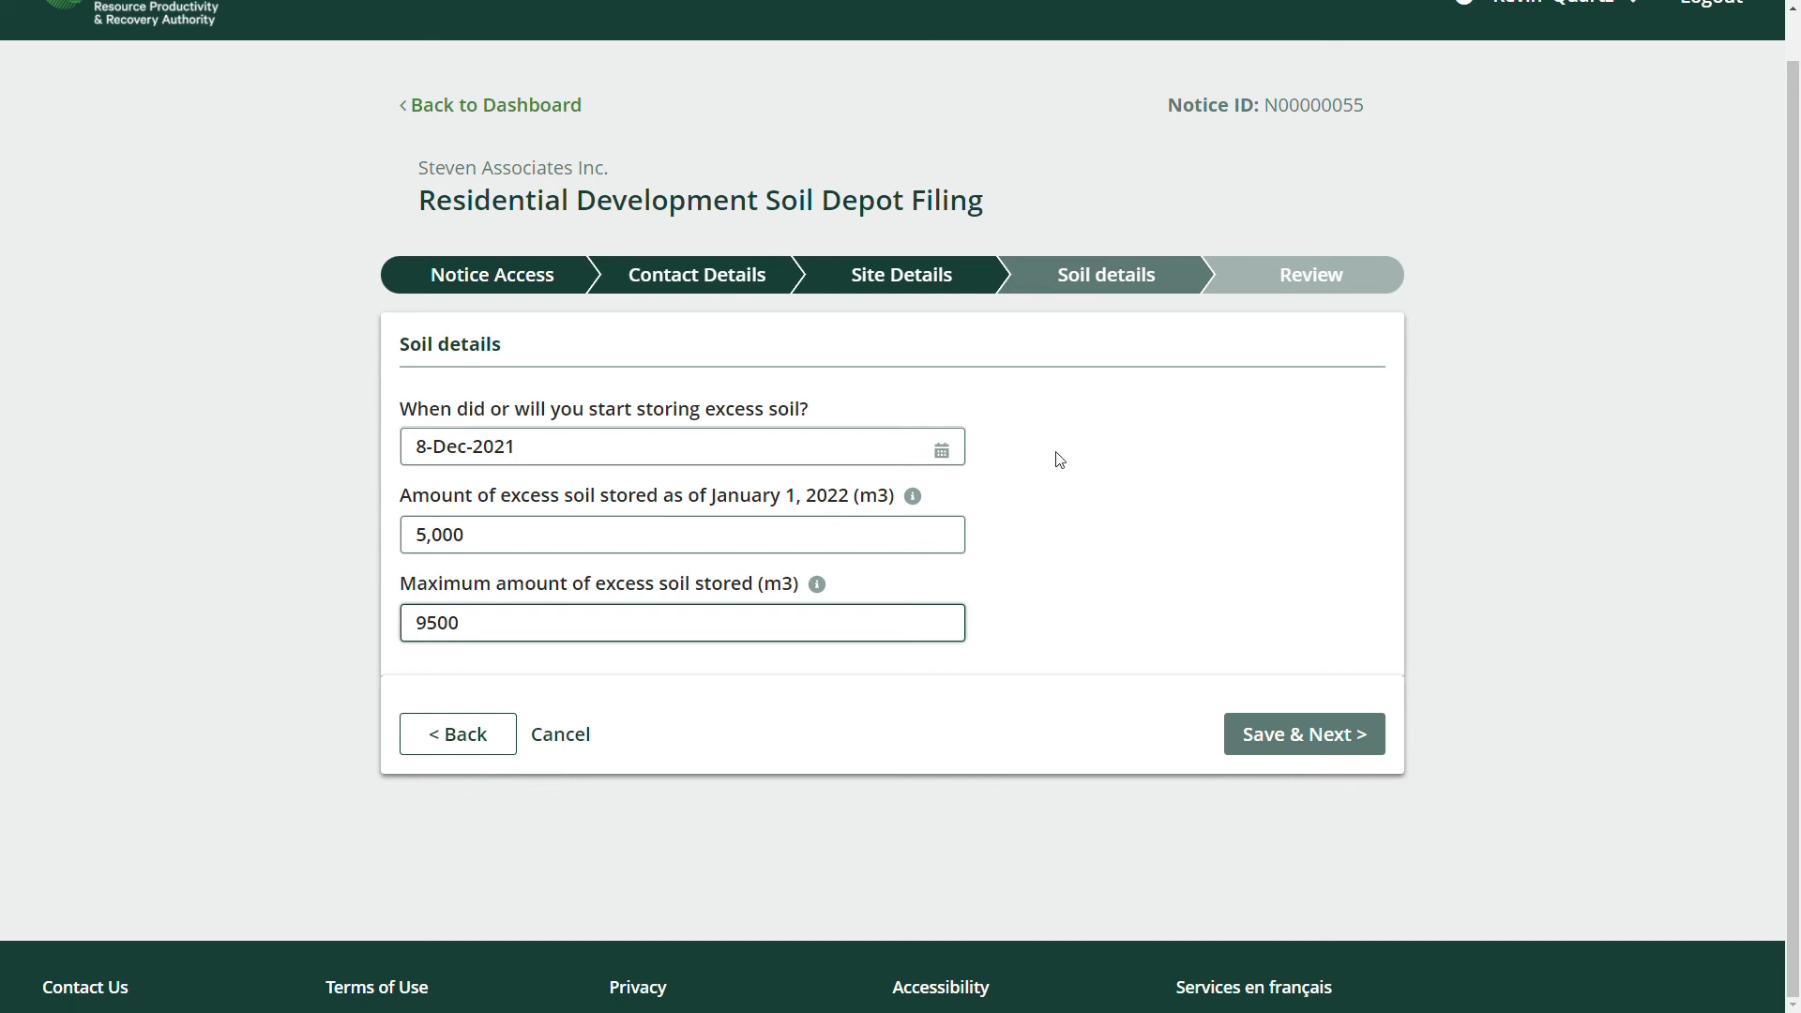
{"action": "left_click", "coordinate": [1318, 734]}
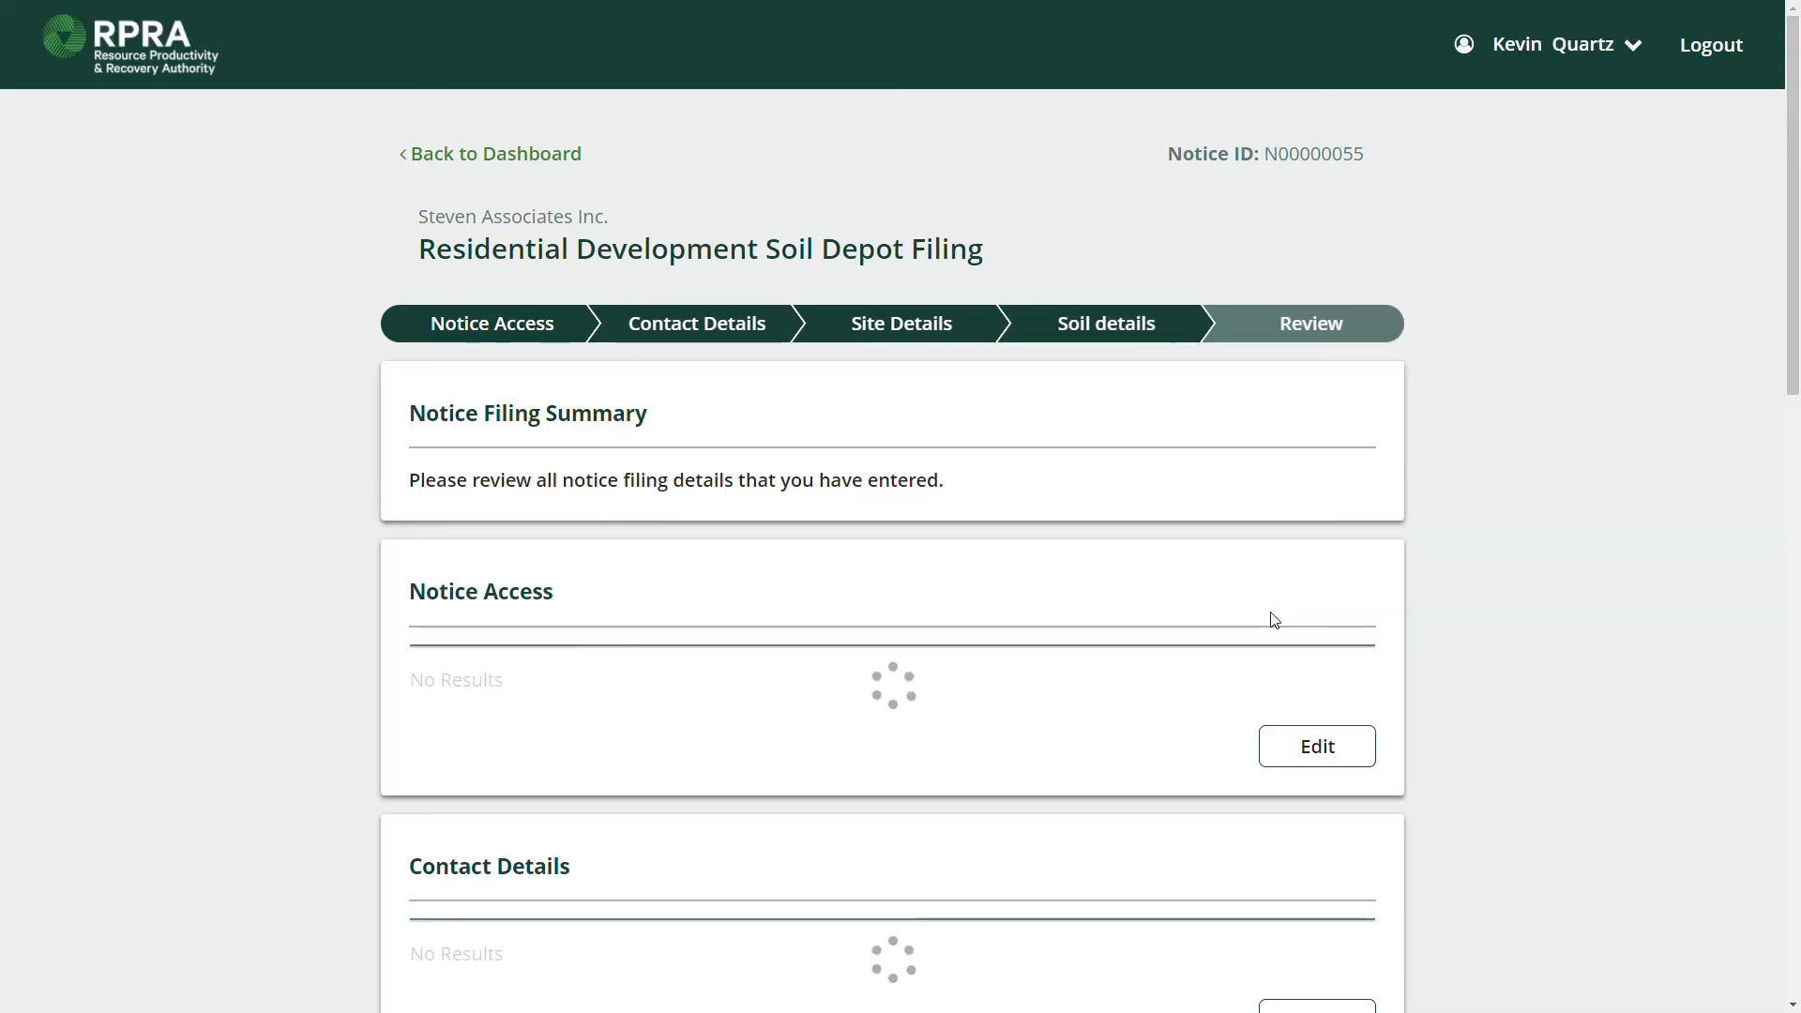
{"action": "scroll", "coordinate": [1182, 502], "scroll_direction": "down", "scroll_amount": 1}
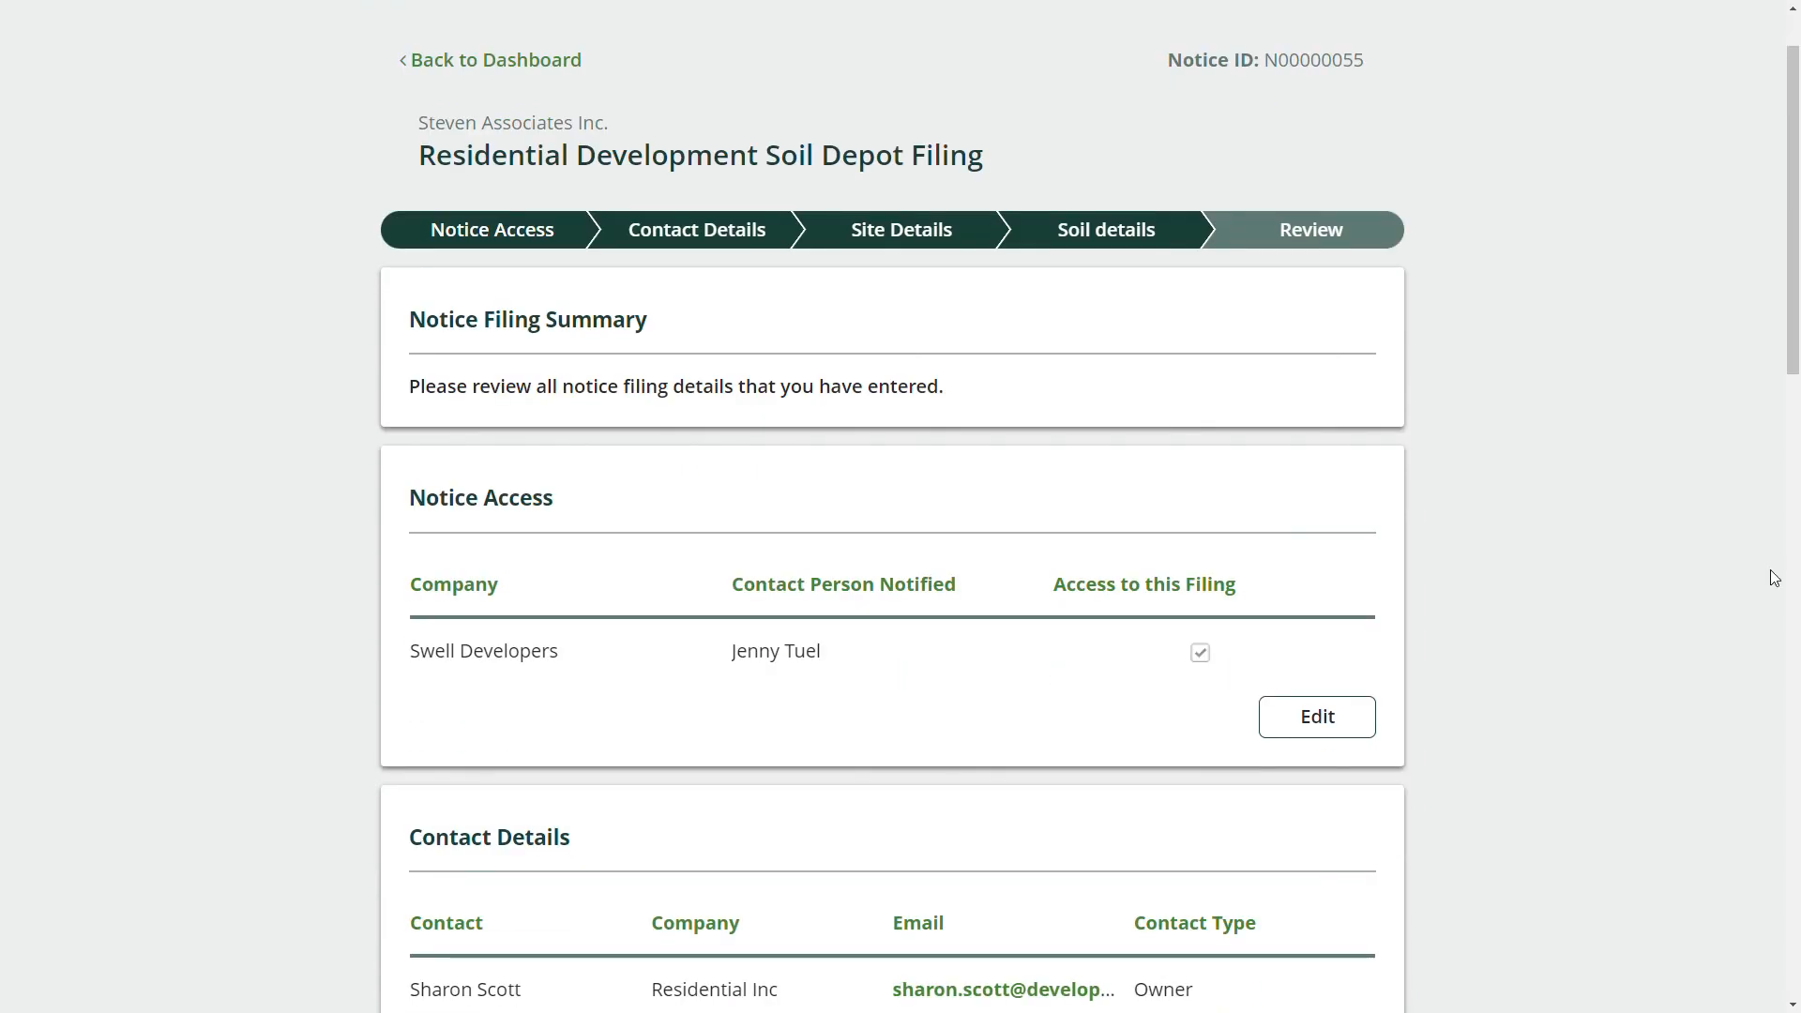
{"action": "scroll", "coordinate": [851, 606], "scroll_direction": "up", "scroll_amount": 1}
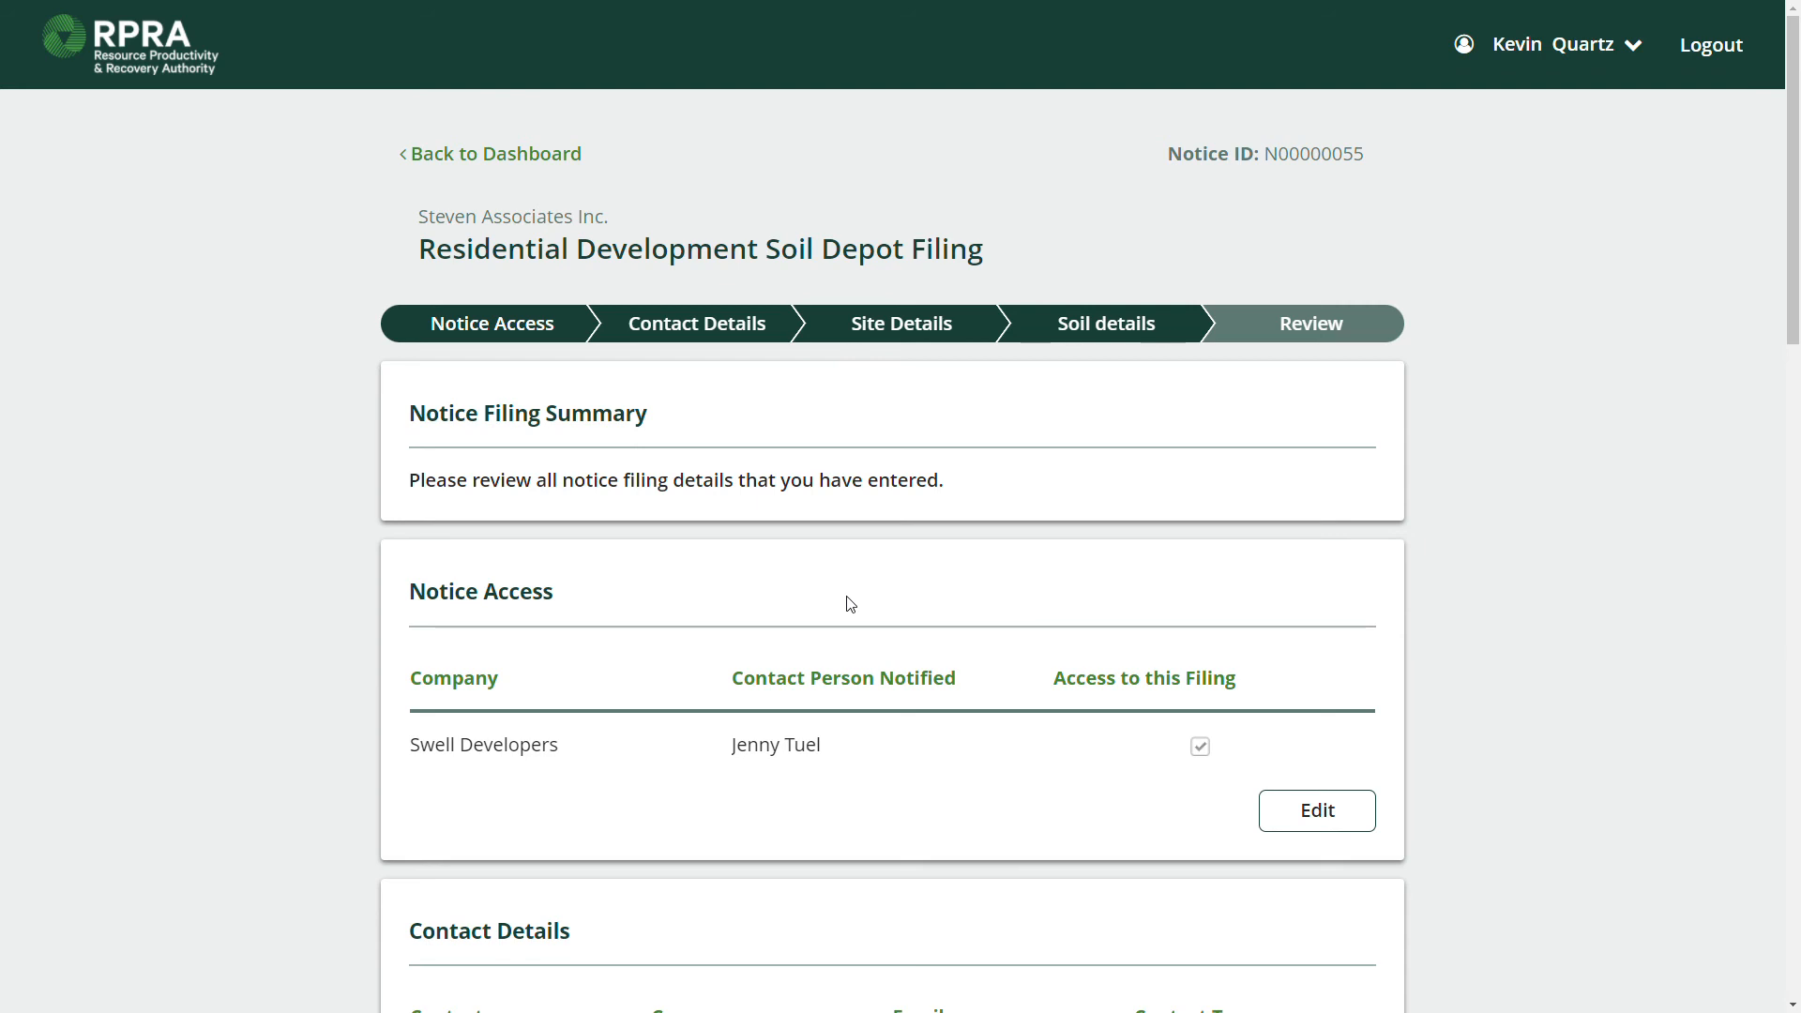
{"action": "double_click", "coordinate": [1332, 151]}
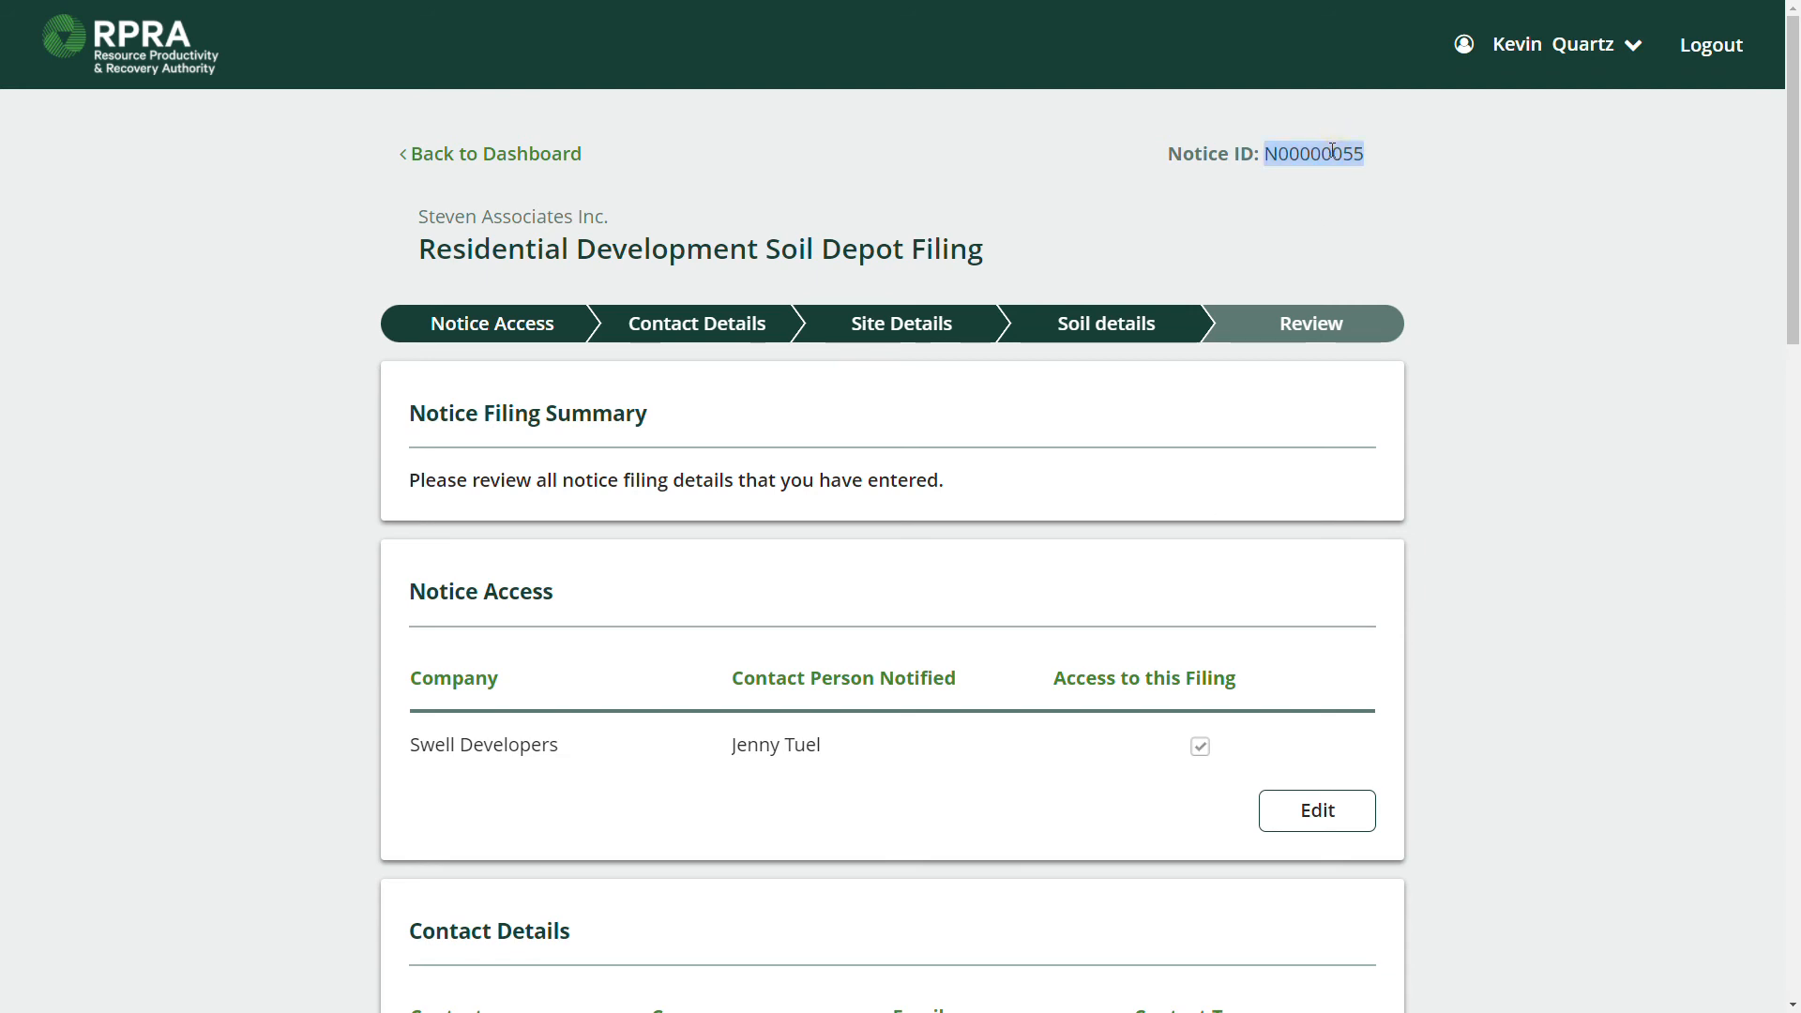
Return to the registry dashboard and resume in-progress notice N00000055.
{"action": "left_click", "coordinate": [523, 153]}
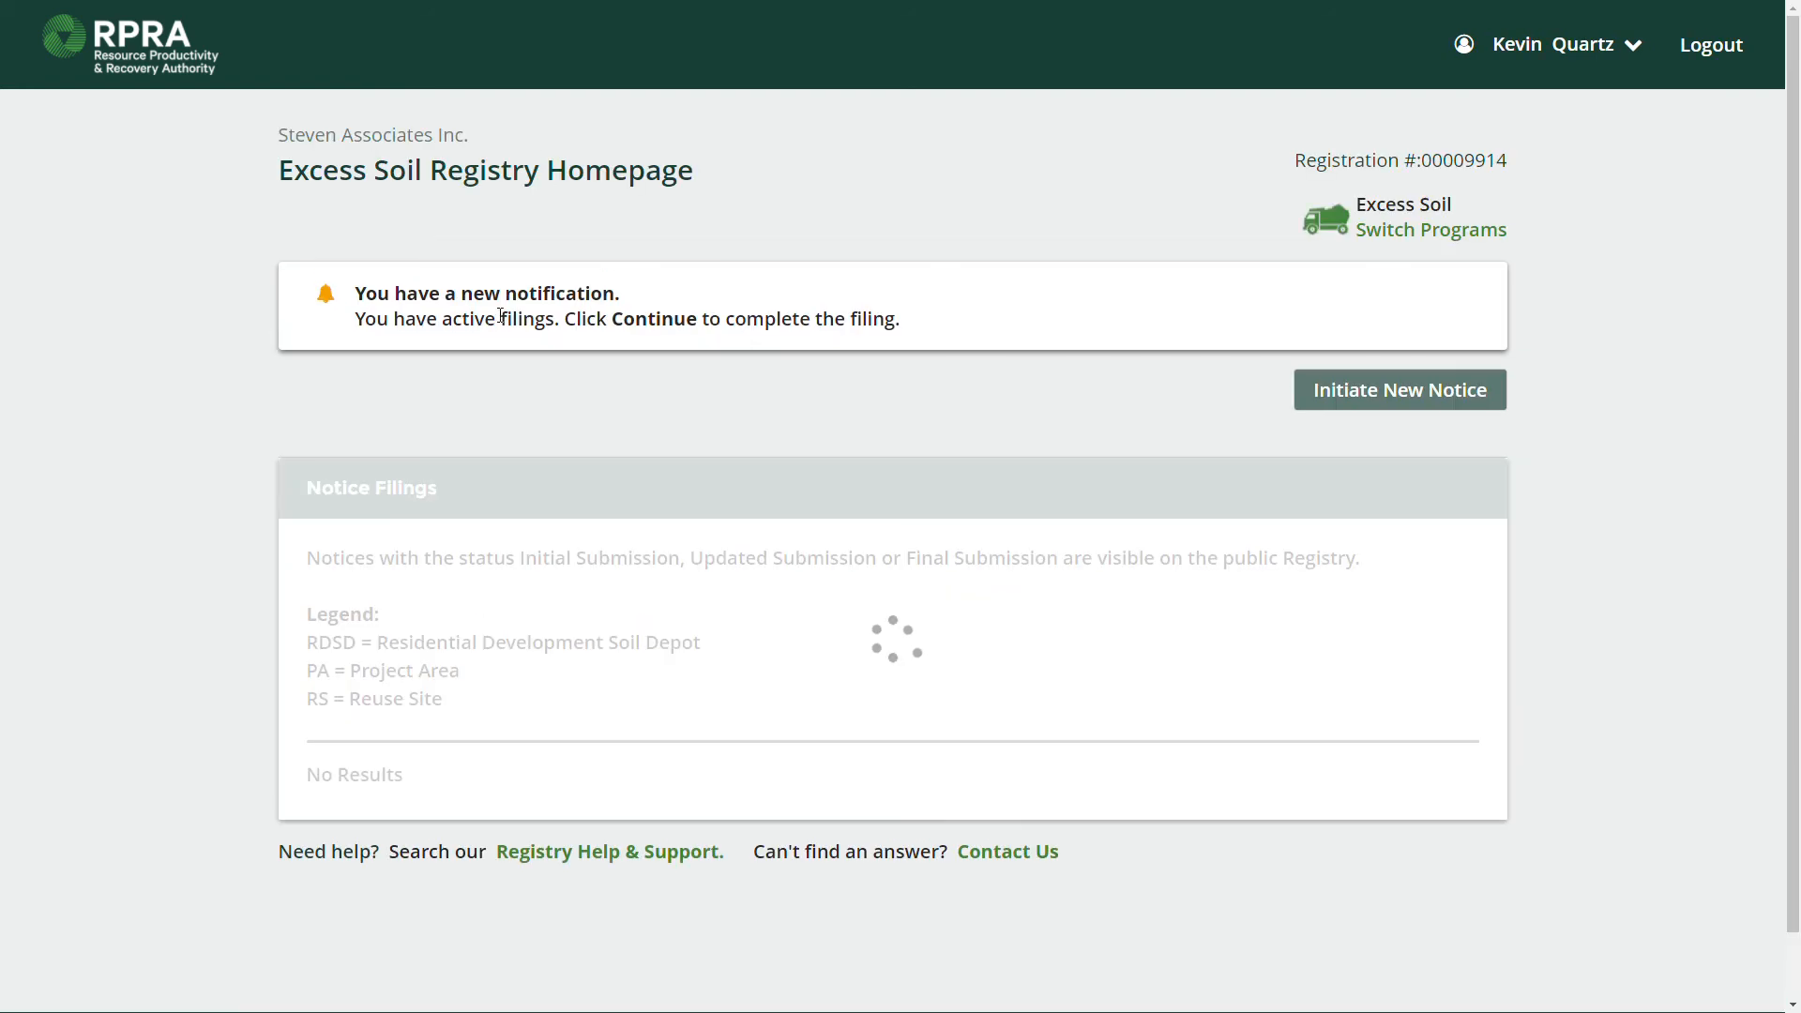
{"action": "scroll", "coordinate": [587, 327], "scroll_direction": "down", "scroll_amount": 1}
{"action": "scroll", "coordinate": [589, 330], "scroll_direction": "down", "scroll_amount": 1}
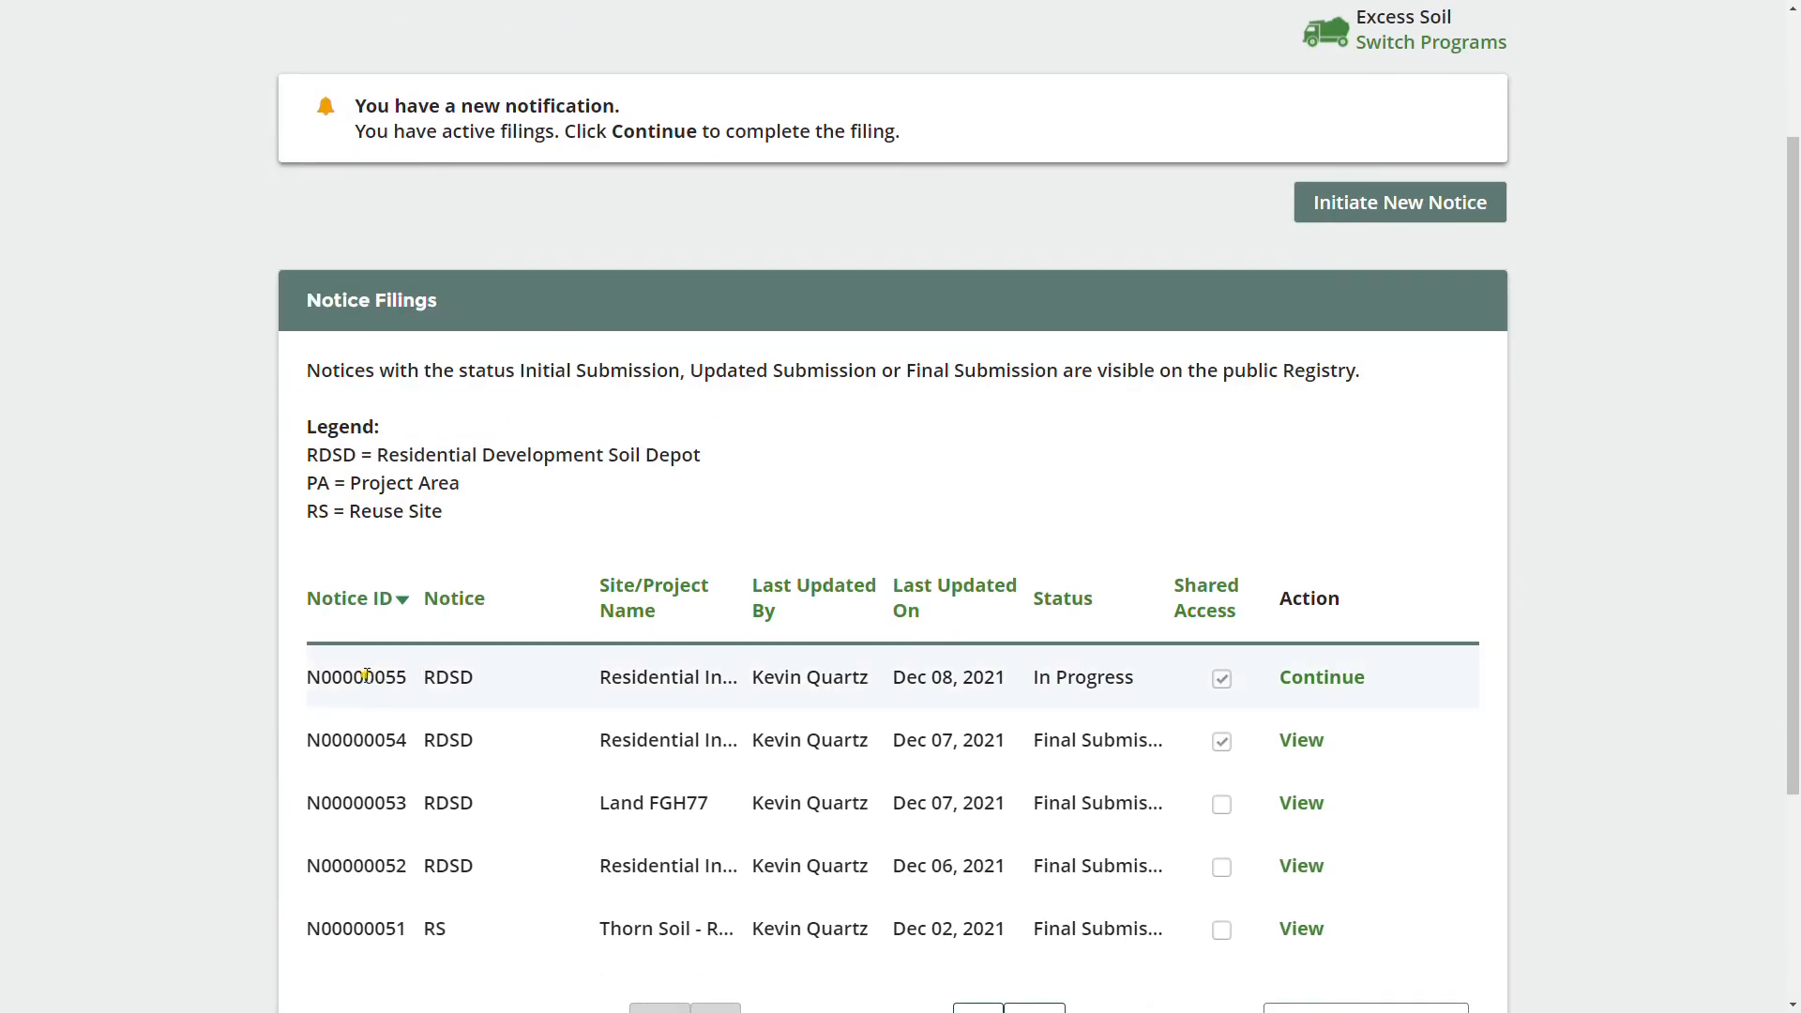
{"action": "double_click", "coordinate": [365, 676]}
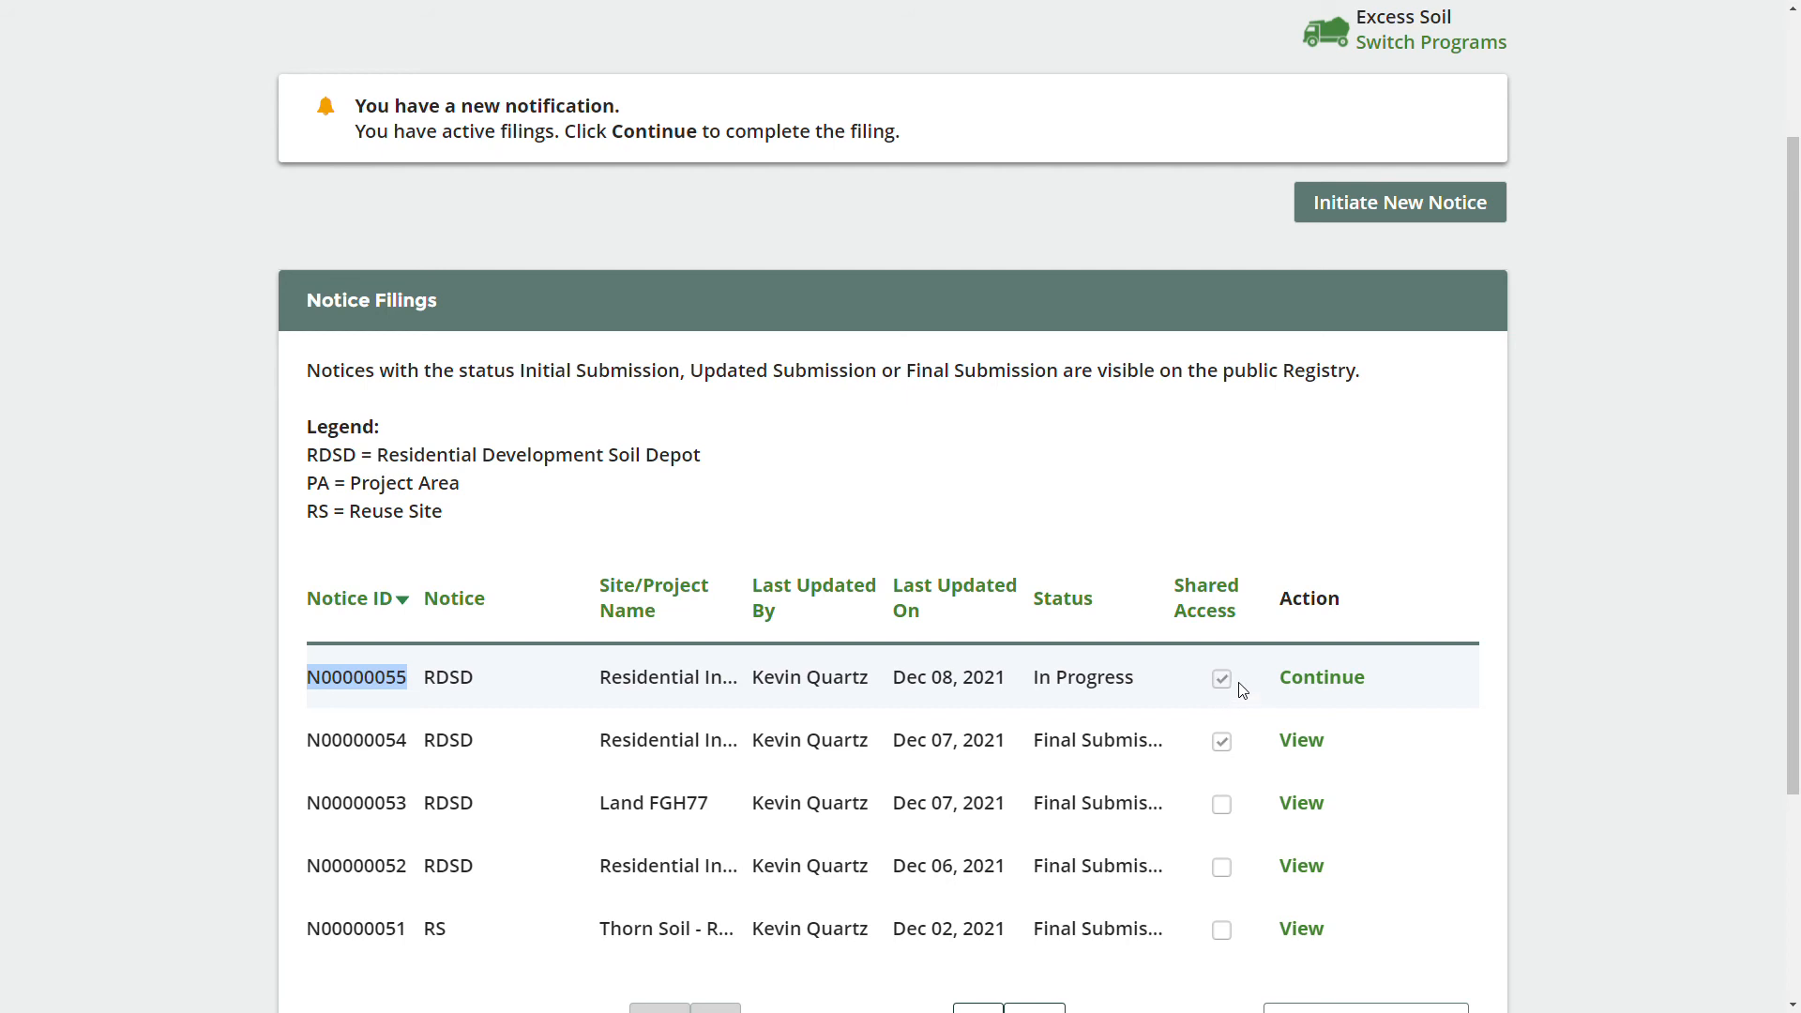
{"action": "left_click", "coordinate": [1326, 680]}
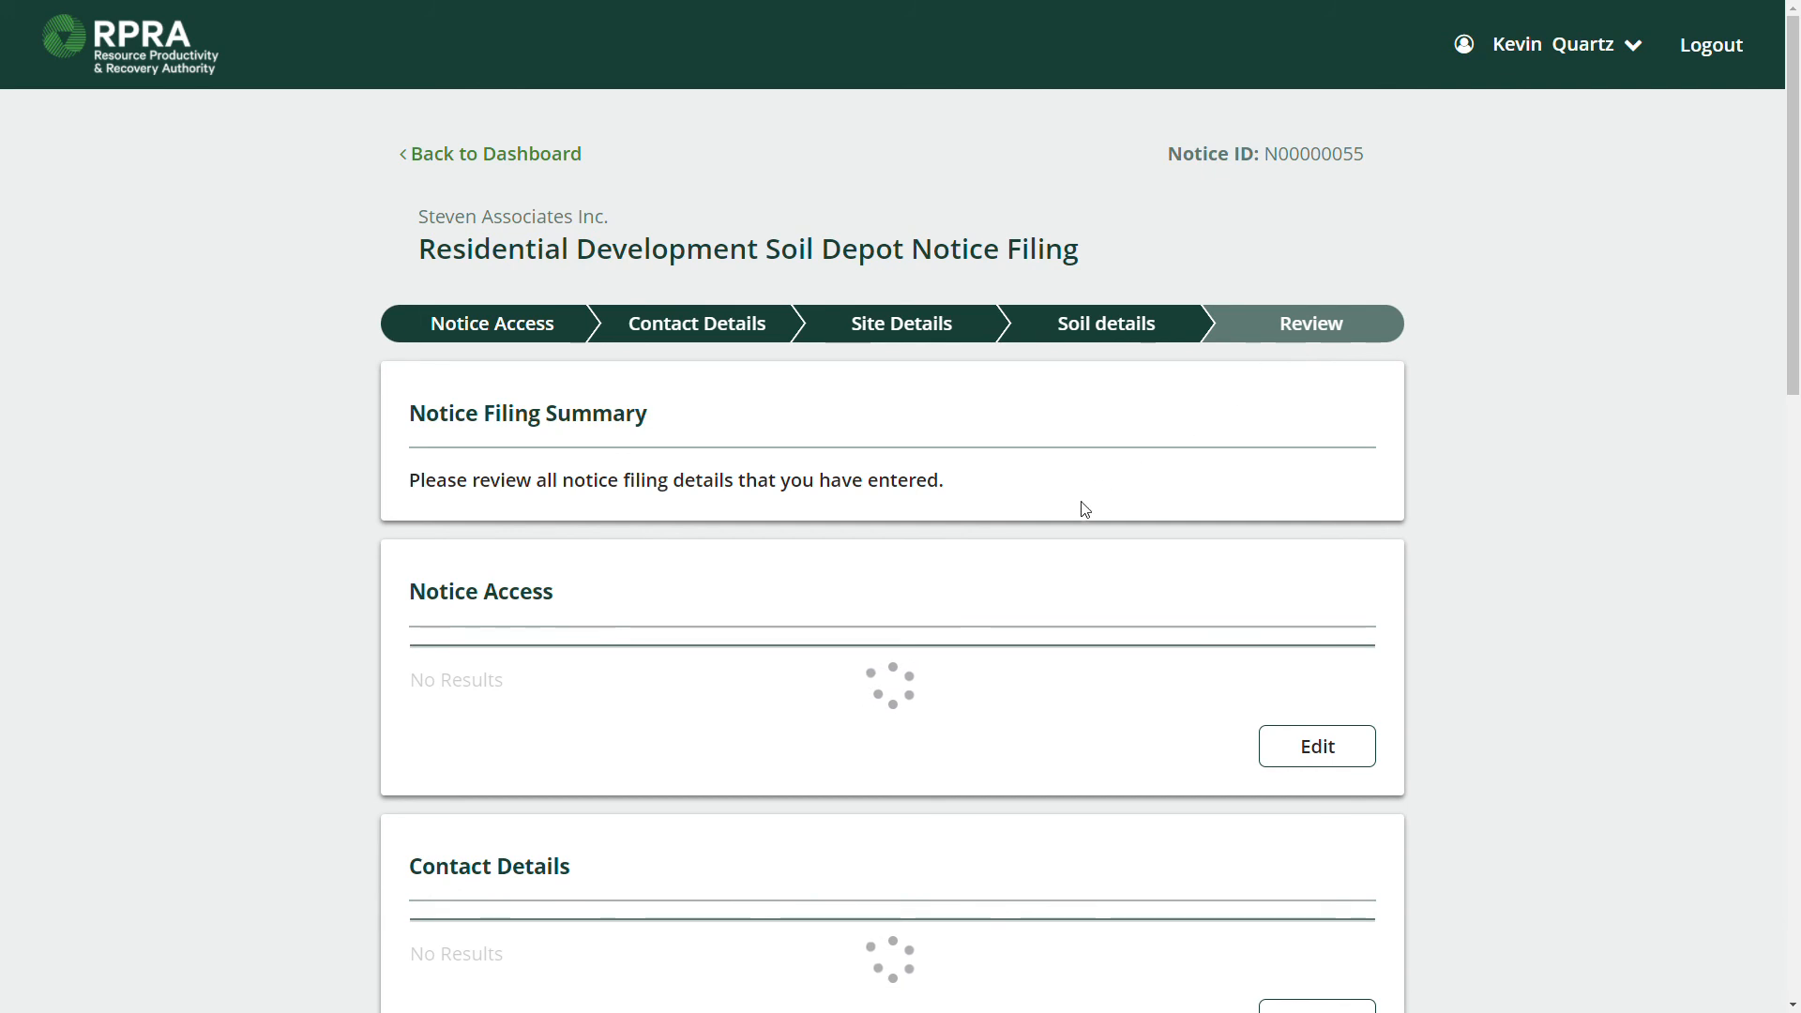
Scroll through N00000055's Review step and advance to its submission summary.
{"action": "scroll", "coordinate": [1079, 508], "scroll_direction": "down", "scroll_amount": 1}
{"action": "scroll", "coordinate": [1084, 488], "scroll_direction": "down", "scroll_amount": 5}
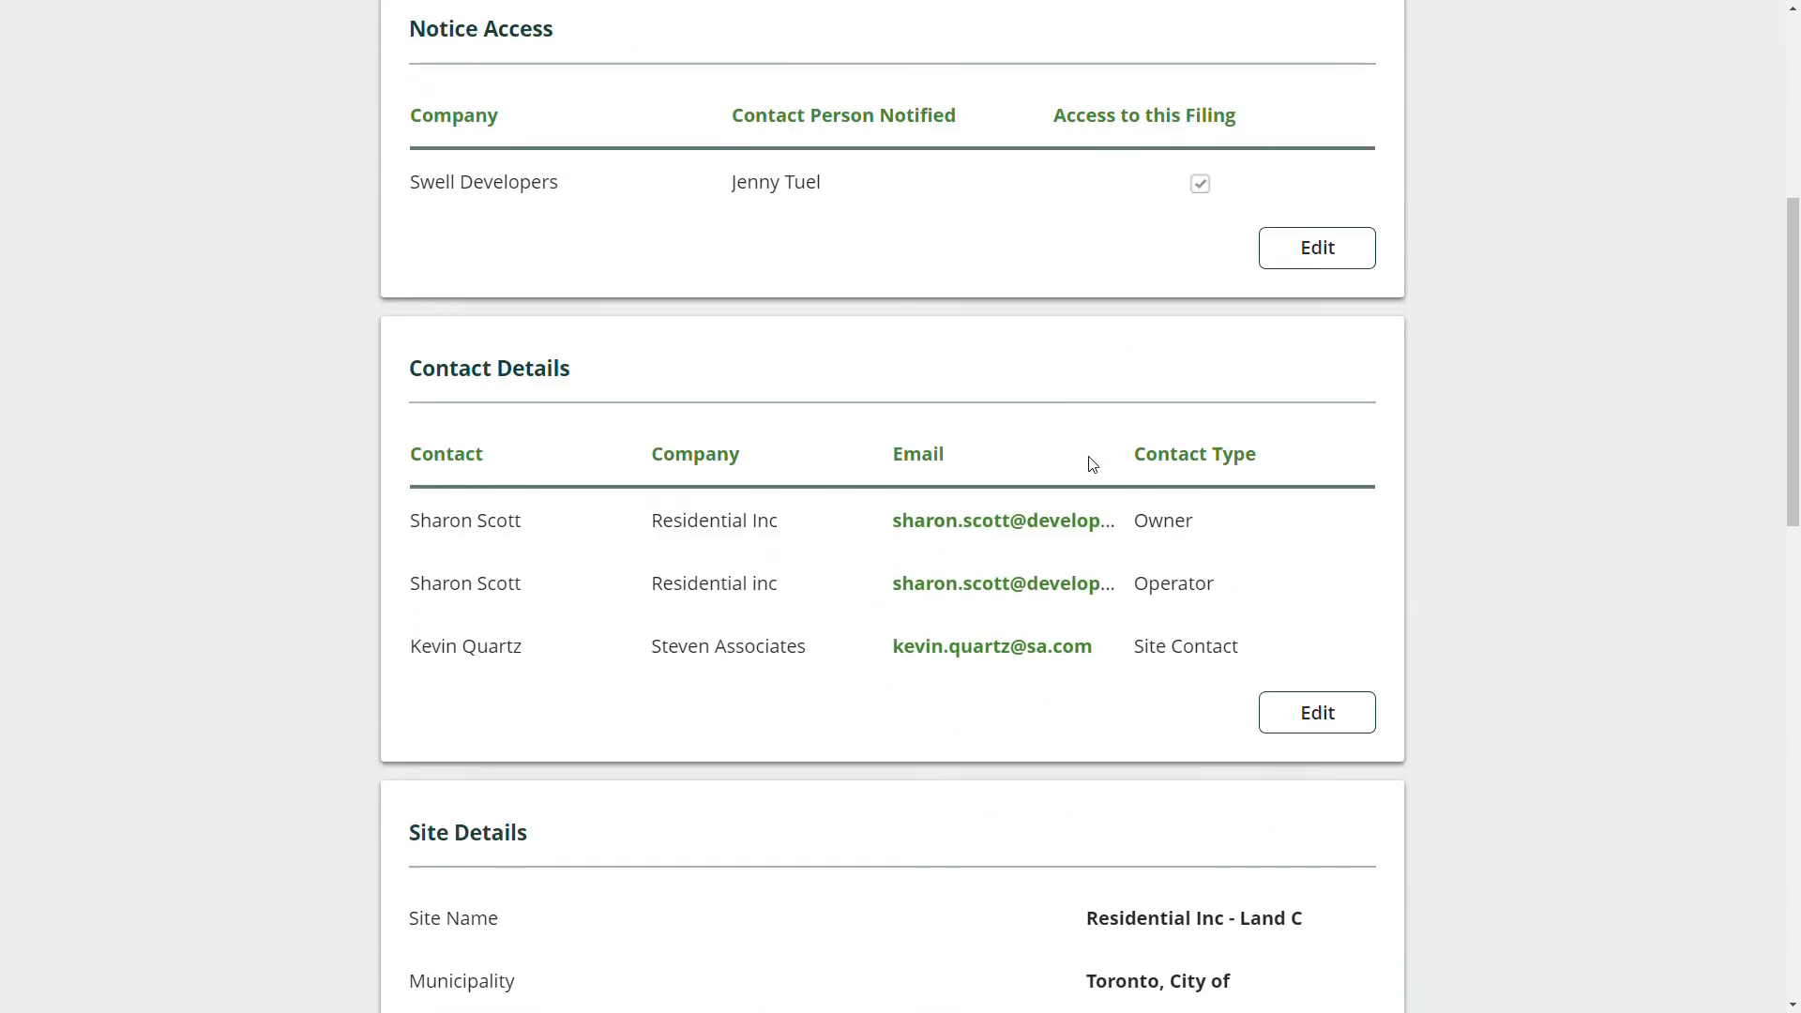
{"action": "scroll", "coordinate": [1079, 460], "scroll_direction": "down", "scroll_amount": 10}
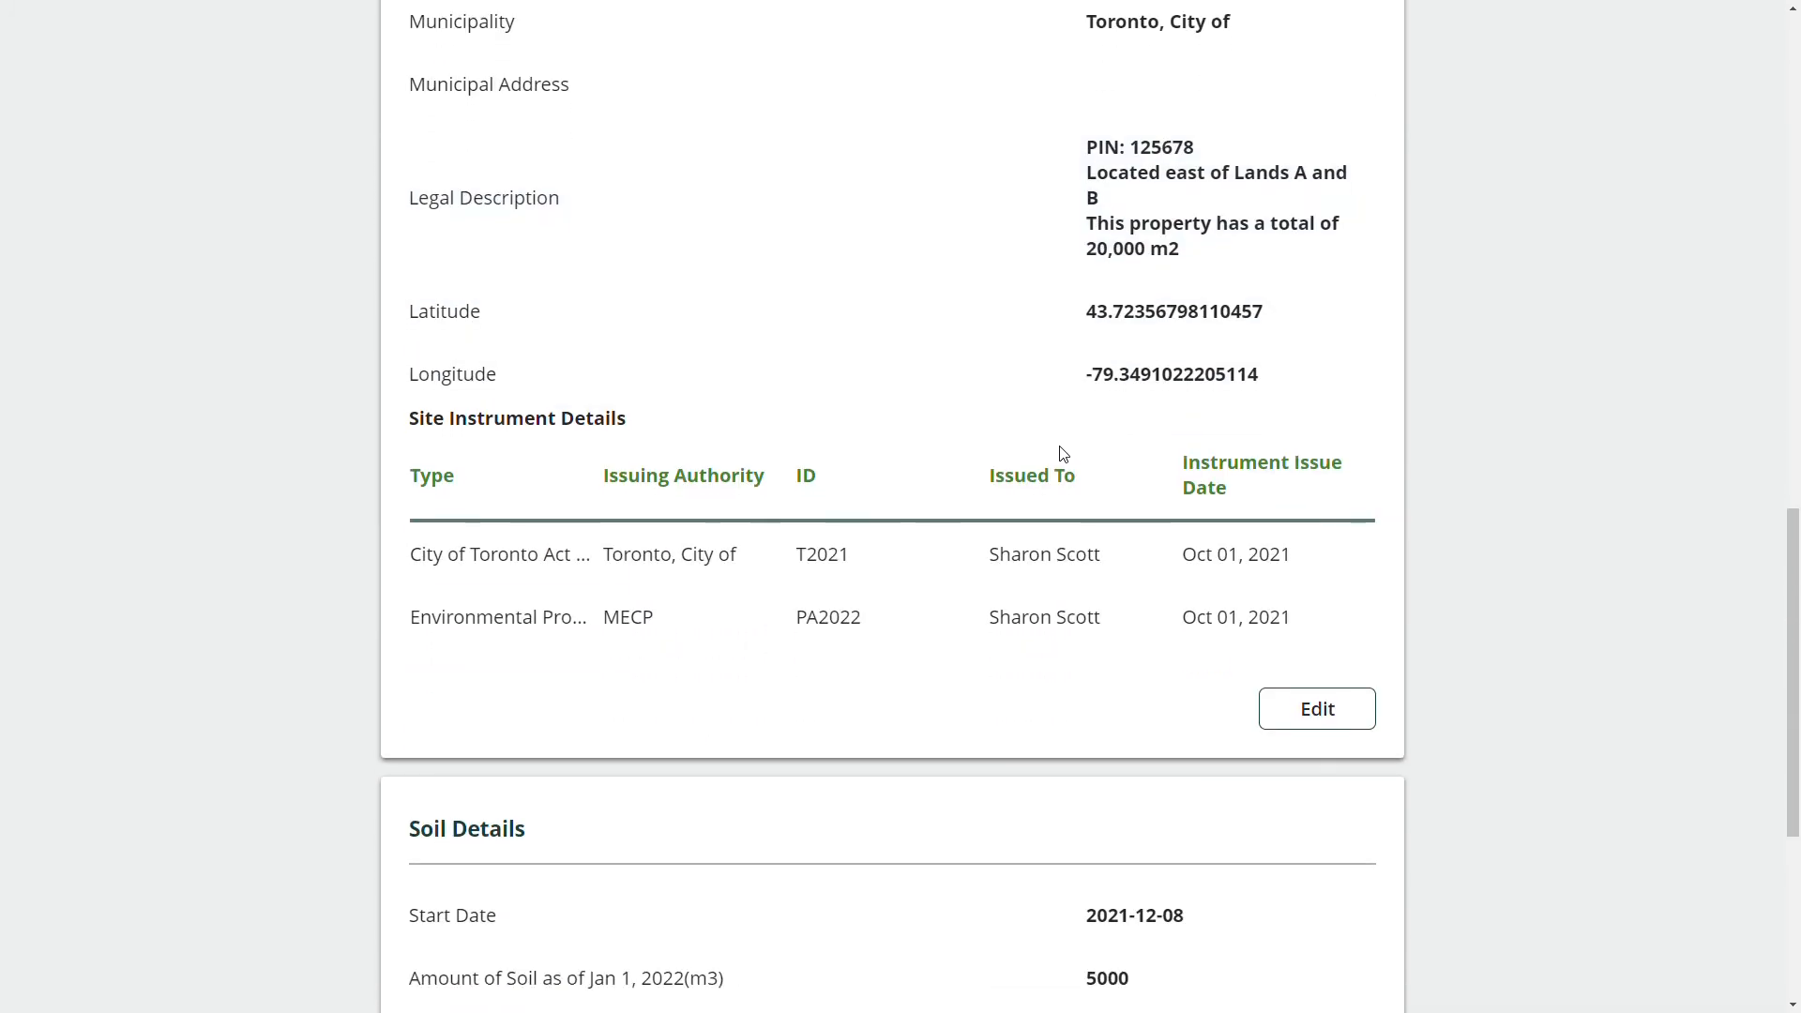
{"action": "scroll", "coordinate": [1062, 454], "scroll_direction": "down", "scroll_amount": 5}
{"action": "left_click", "coordinate": [1346, 760]}
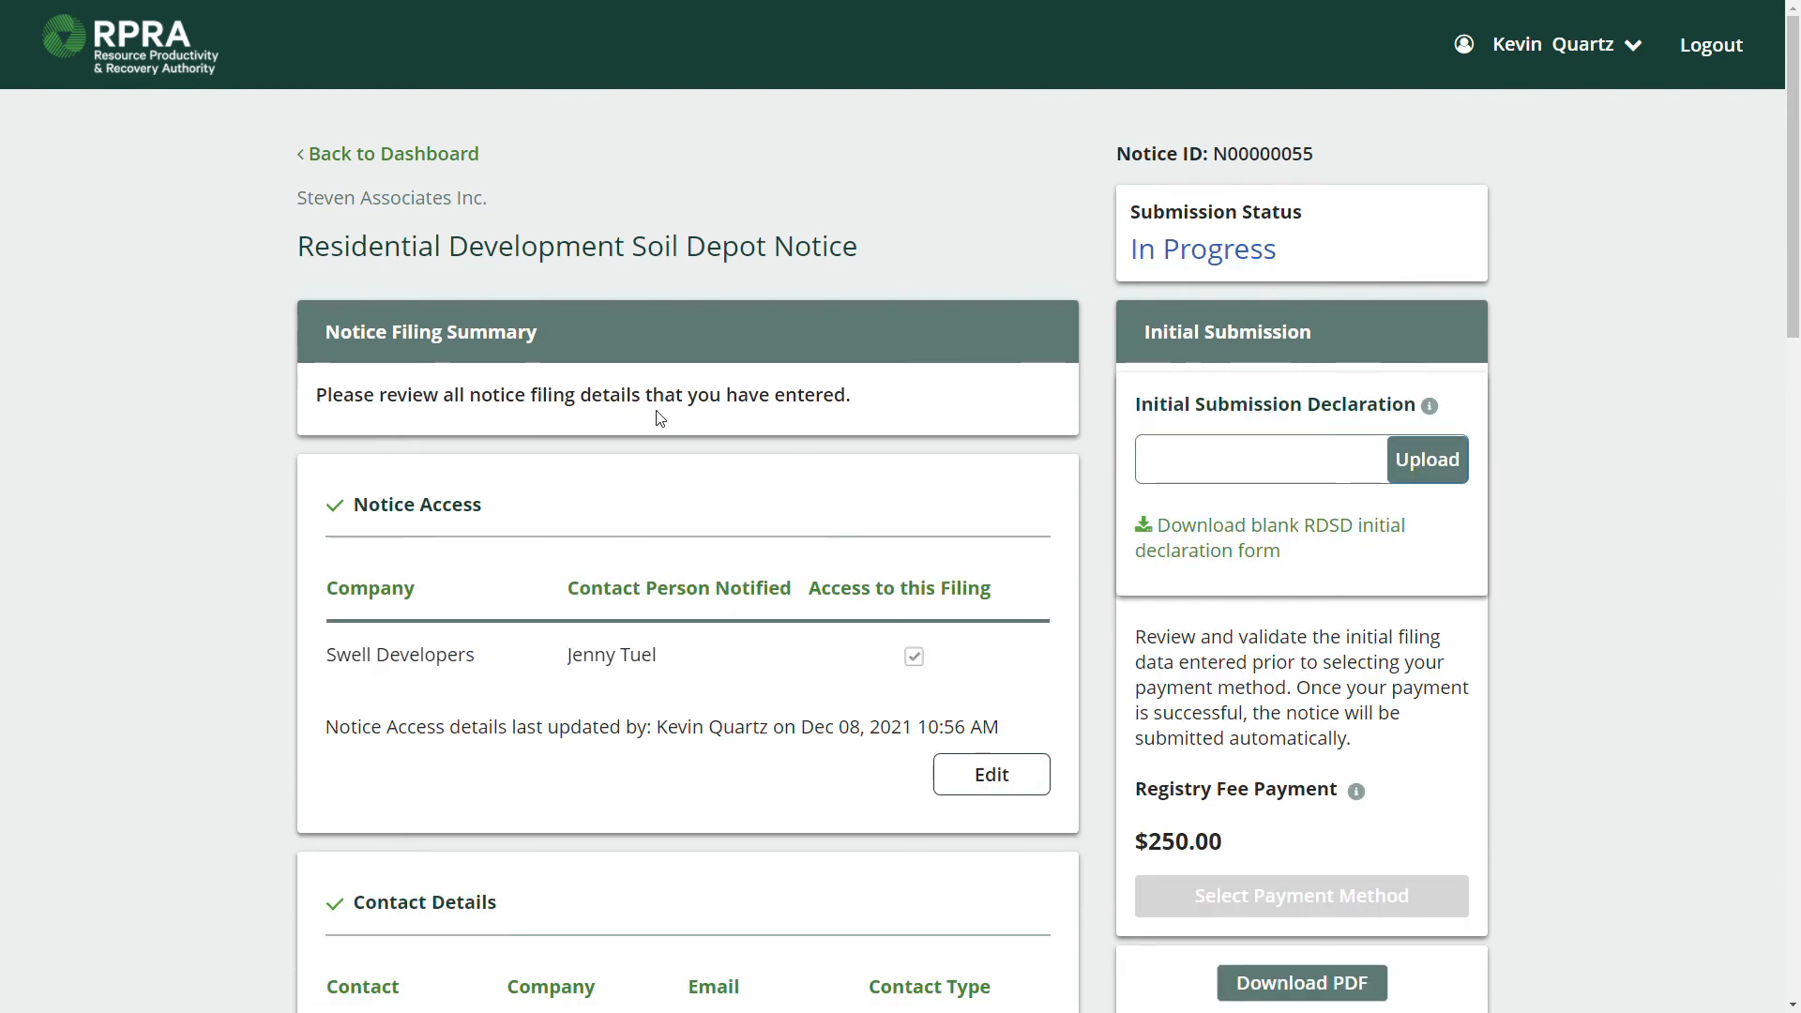
{"action": "scroll", "coordinate": [661, 418], "scroll_direction": "down", "scroll_amount": 2}
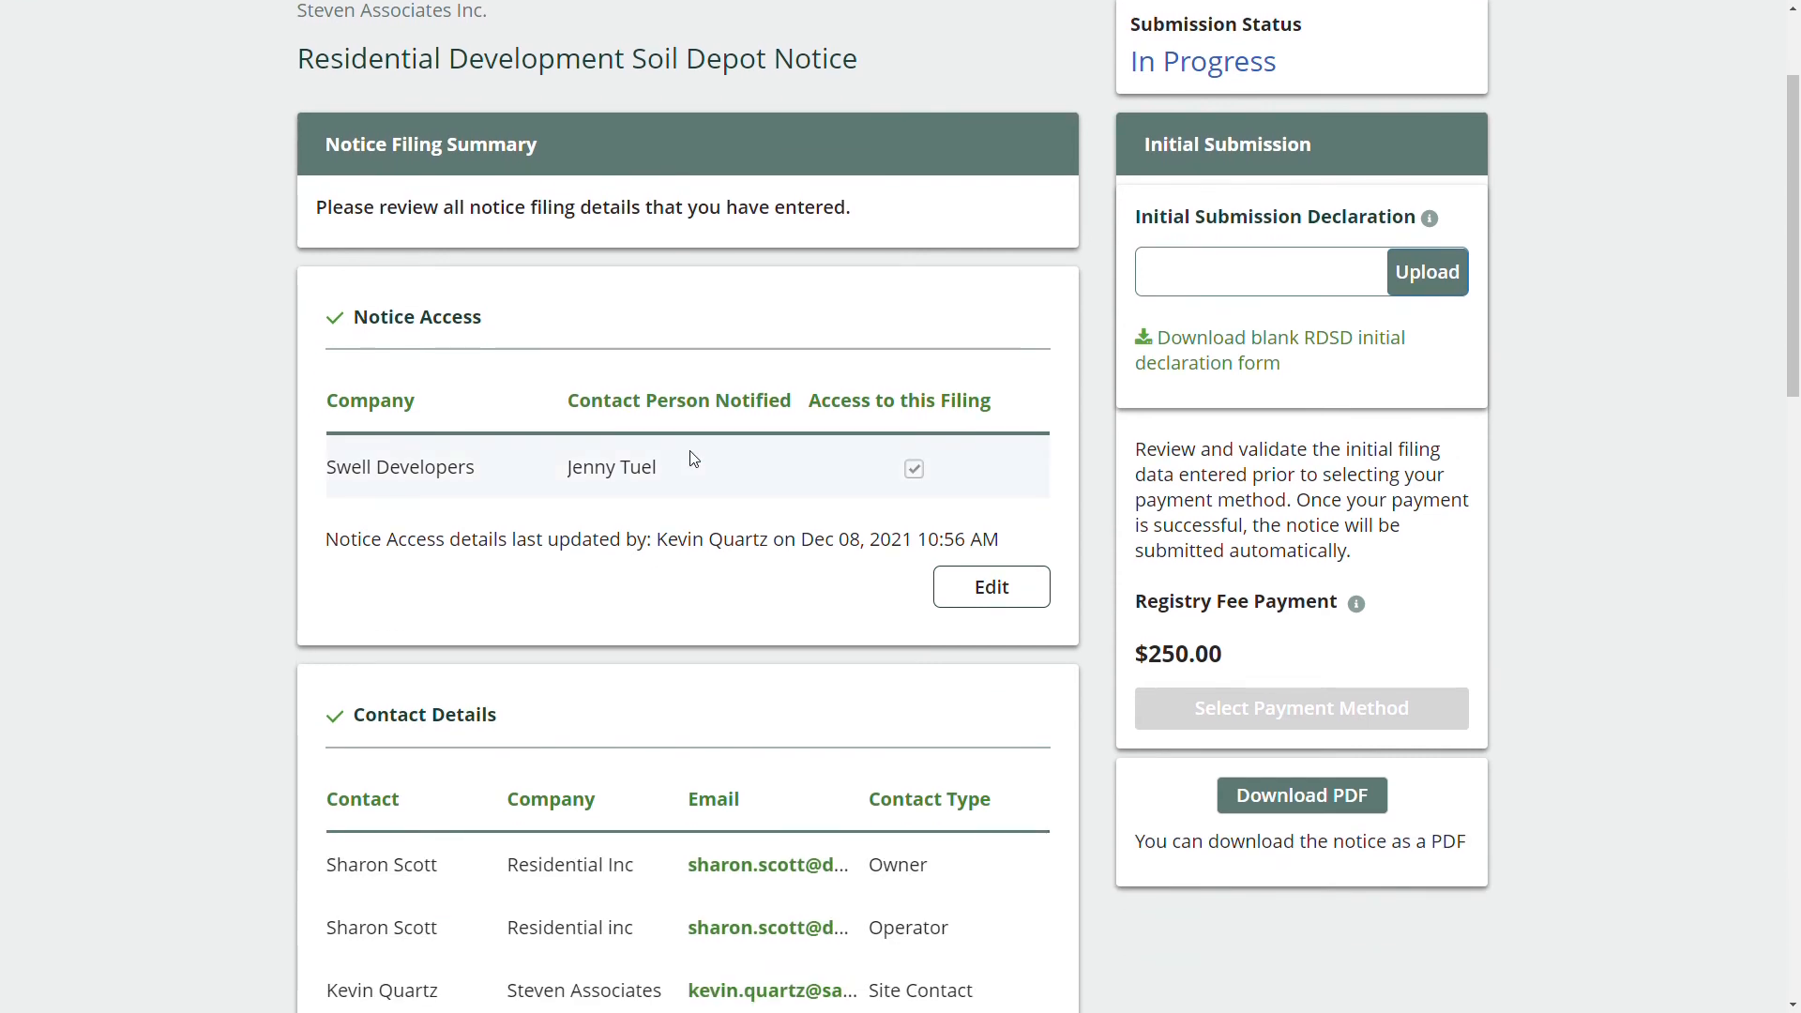
{"action": "scroll", "coordinate": [741, 469], "scroll_direction": "up", "scroll_amount": 2}
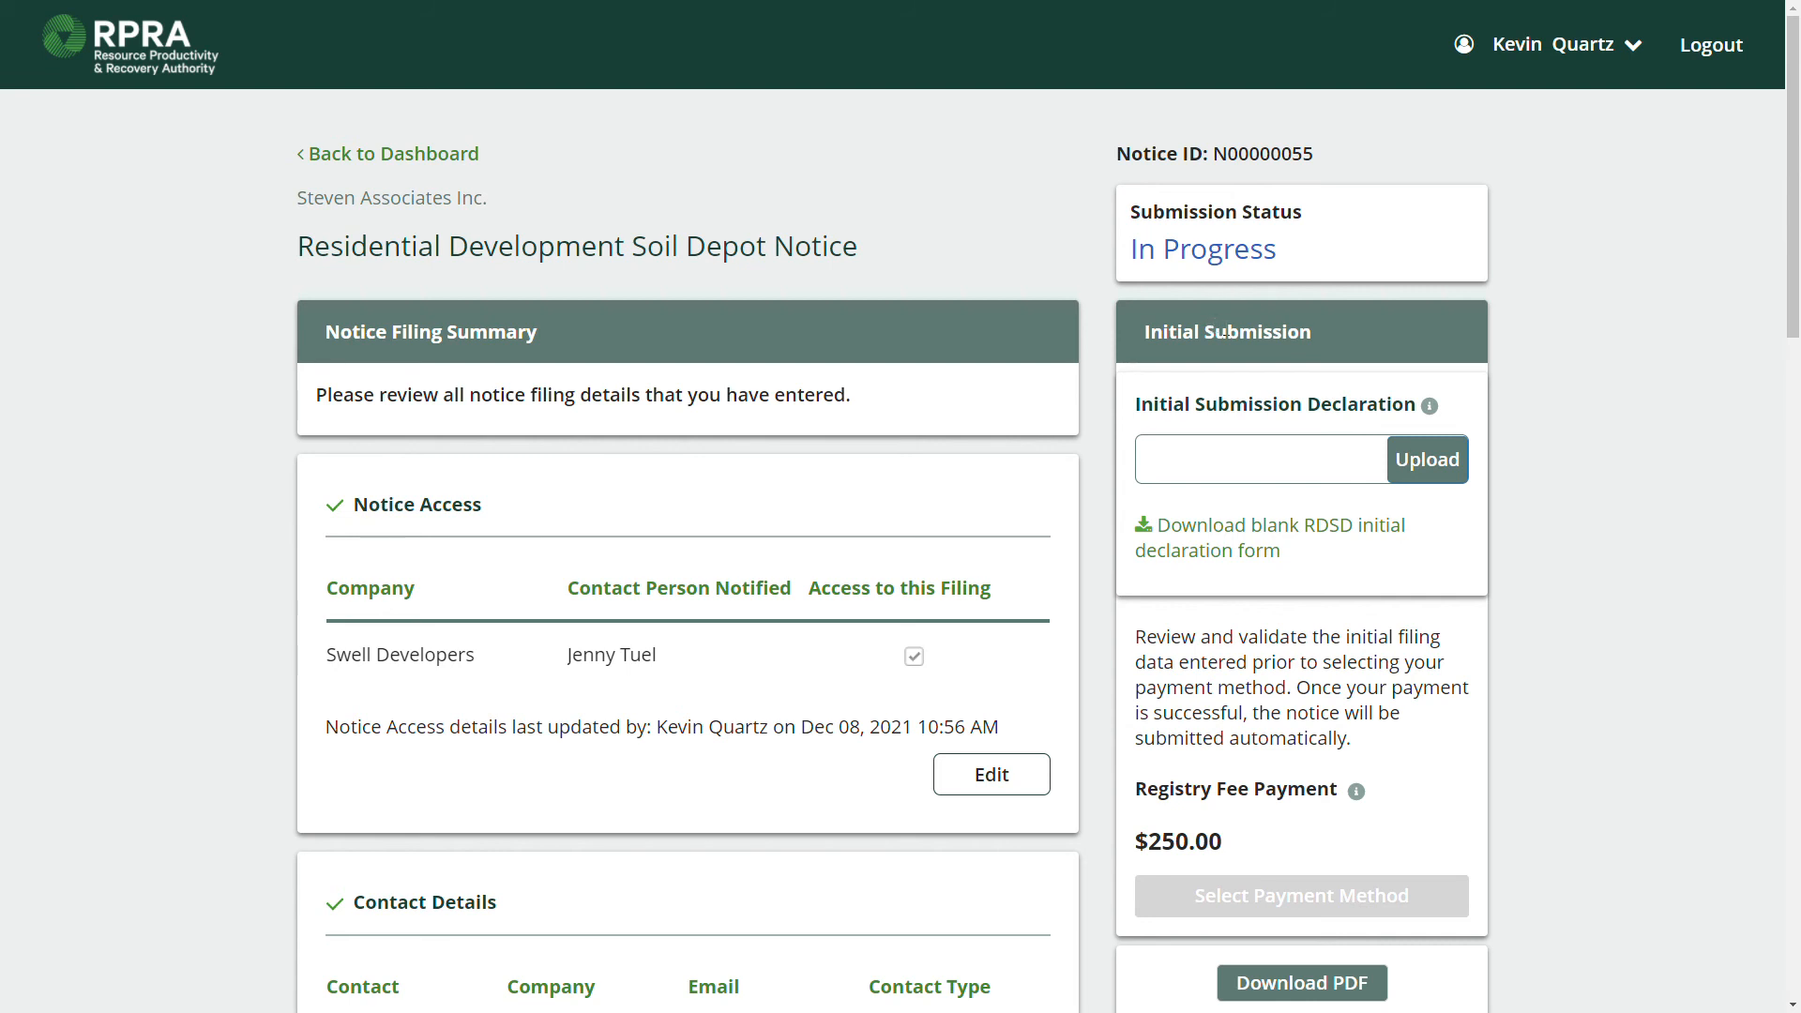
{"action": "scroll", "coordinate": [849, 502], "scroll_direction": "down", "scroll_amount": 1}
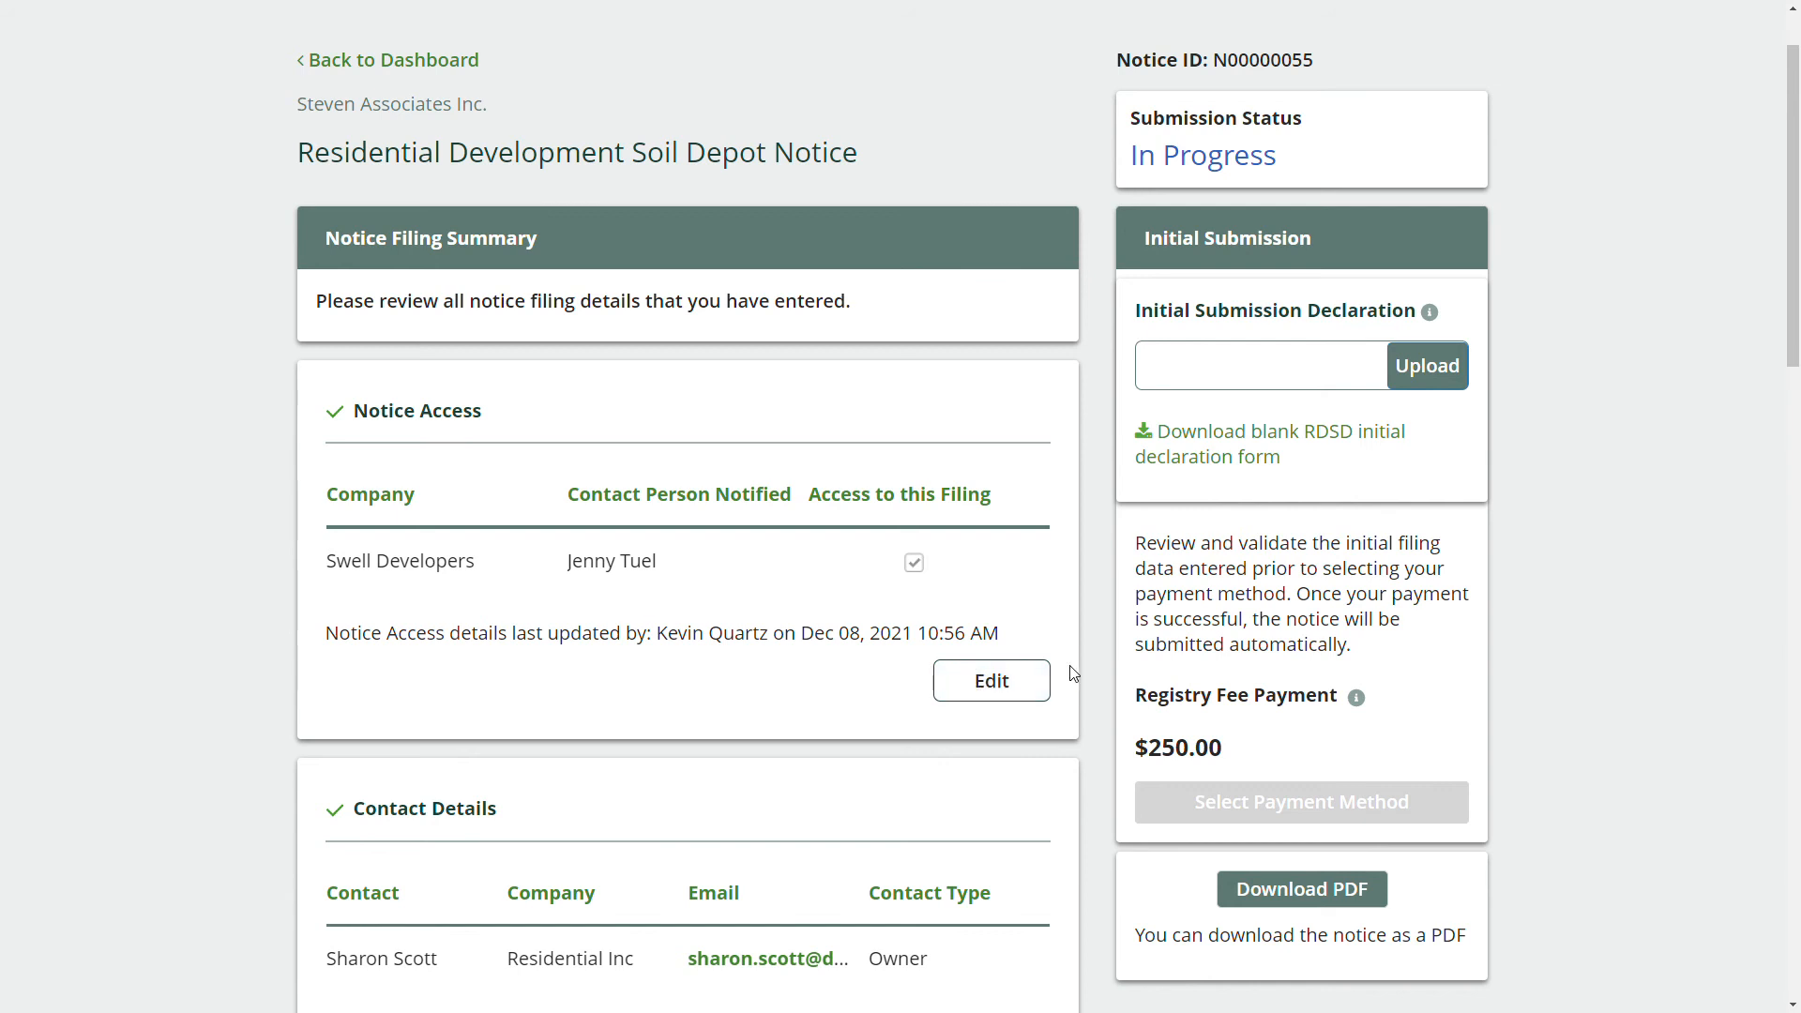
{"action": "scroll", "coordinate": [1072, 673], "scroll_direction": "up", "scroll_amount": 1}
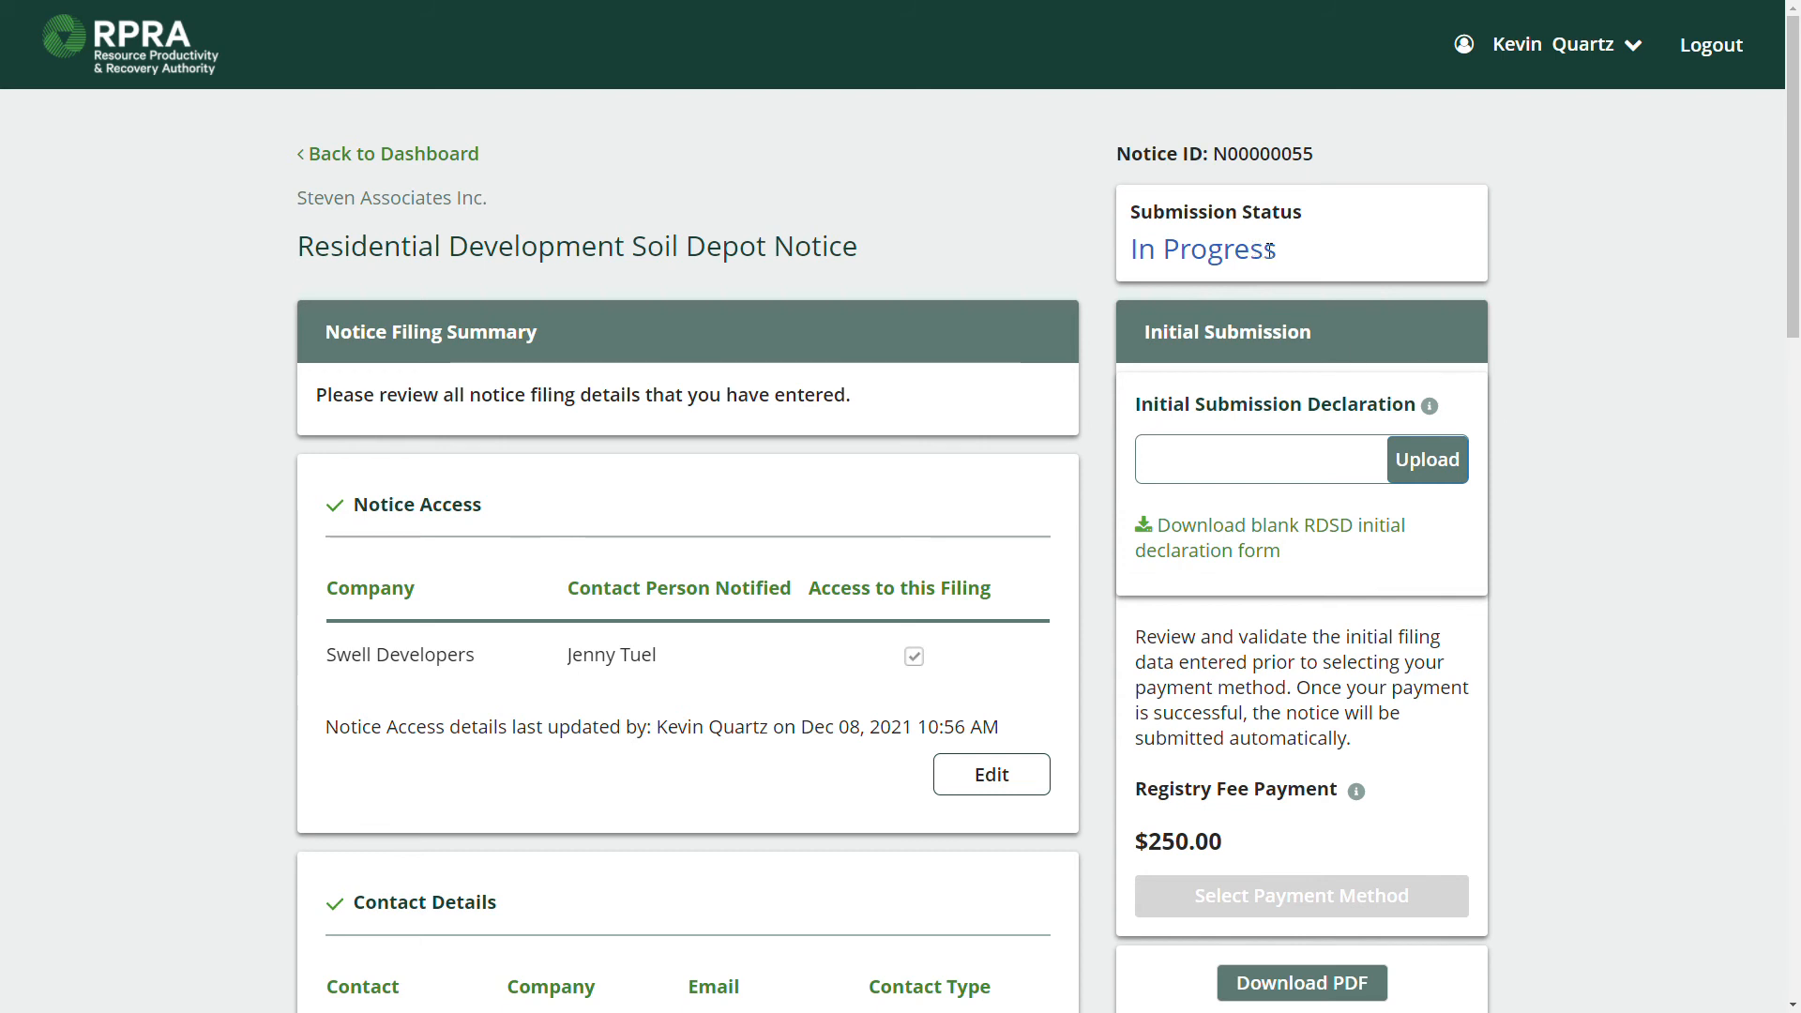
{"action": "triple_click", "coordinate": [1227, 250]}
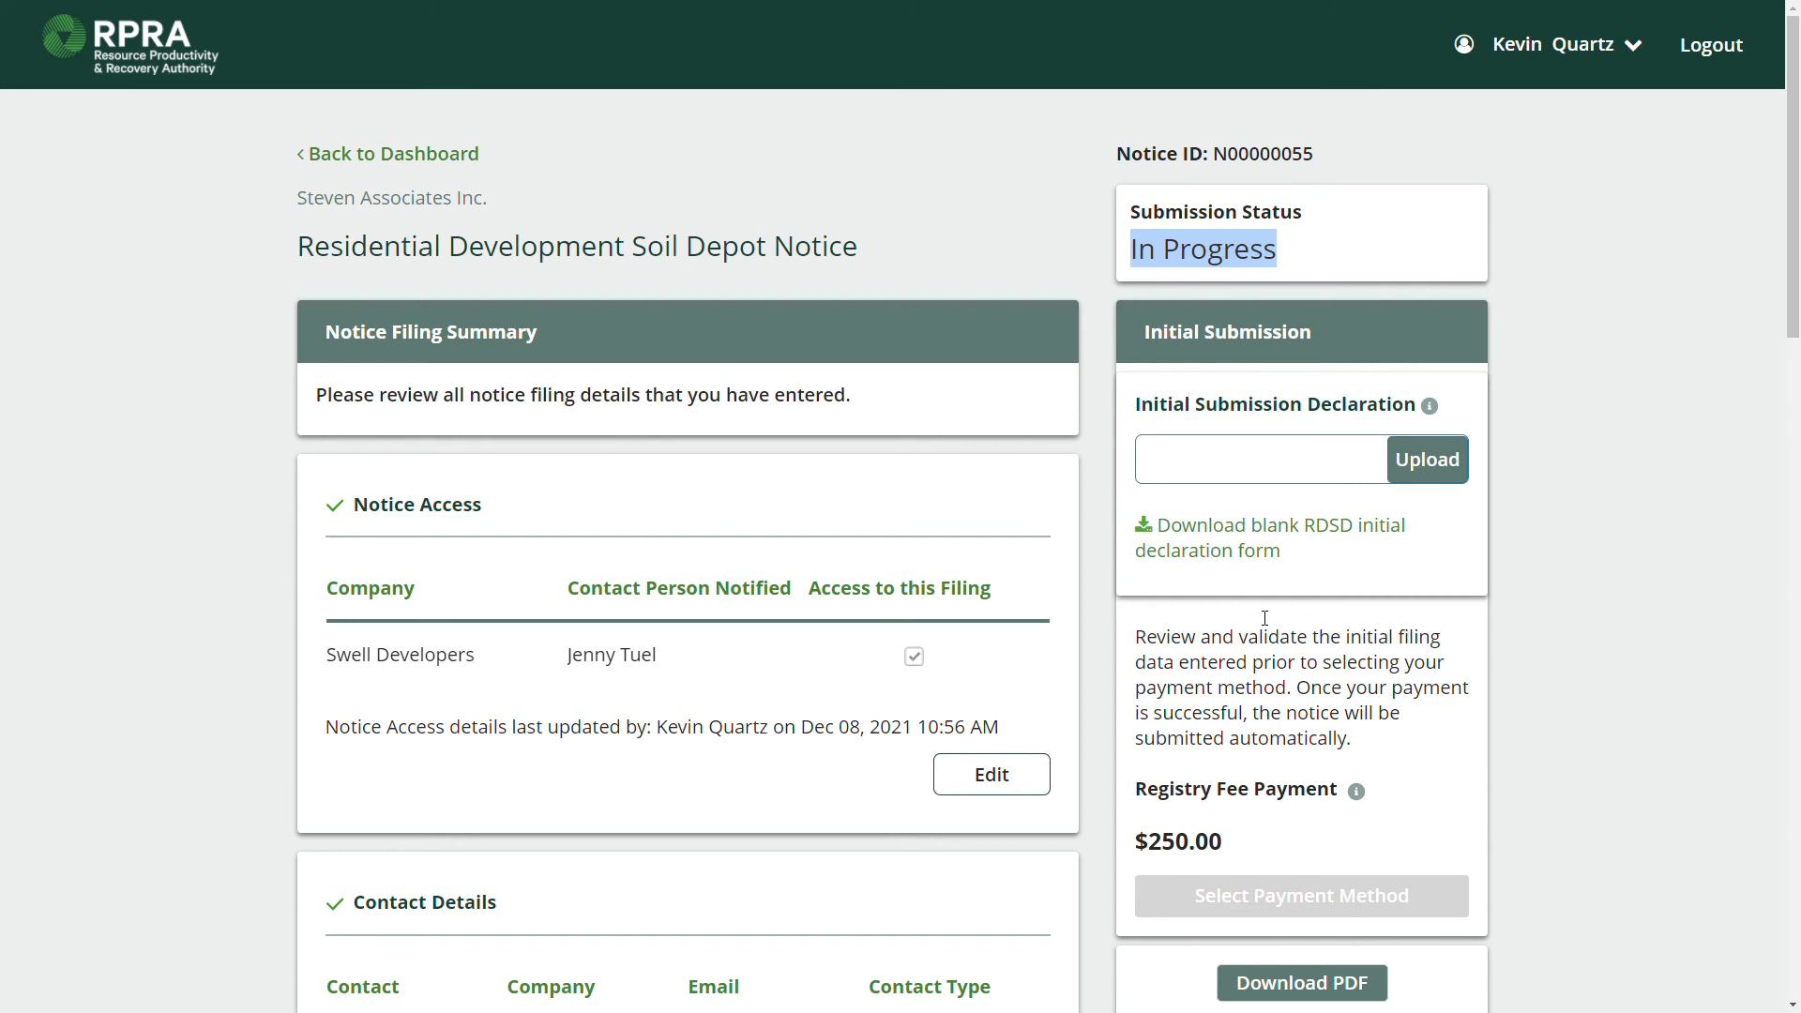
{"action": "scroll", "coordinate": [1278, 379], "scroll_direction": "down", "scroll_amount": 1}
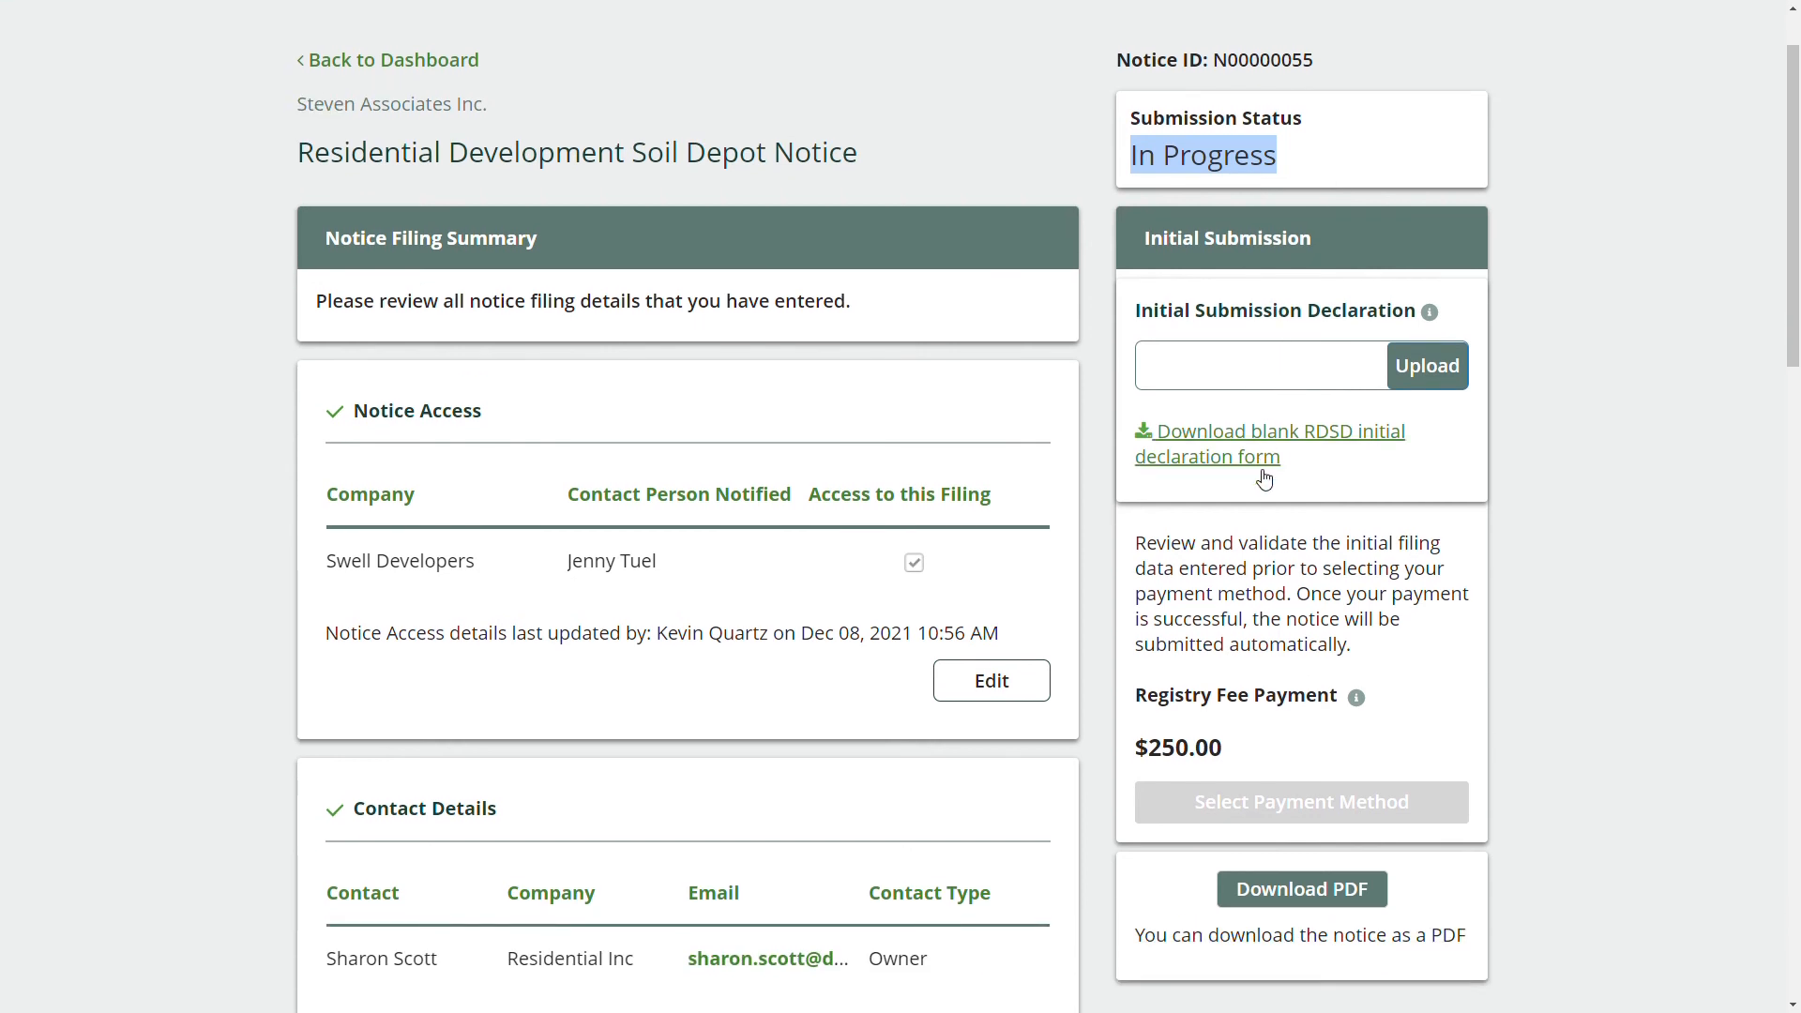
{"action": "scroll", "coordinate": [1126, 775], "scroll_direction": "down", "scroll_amount": 1}
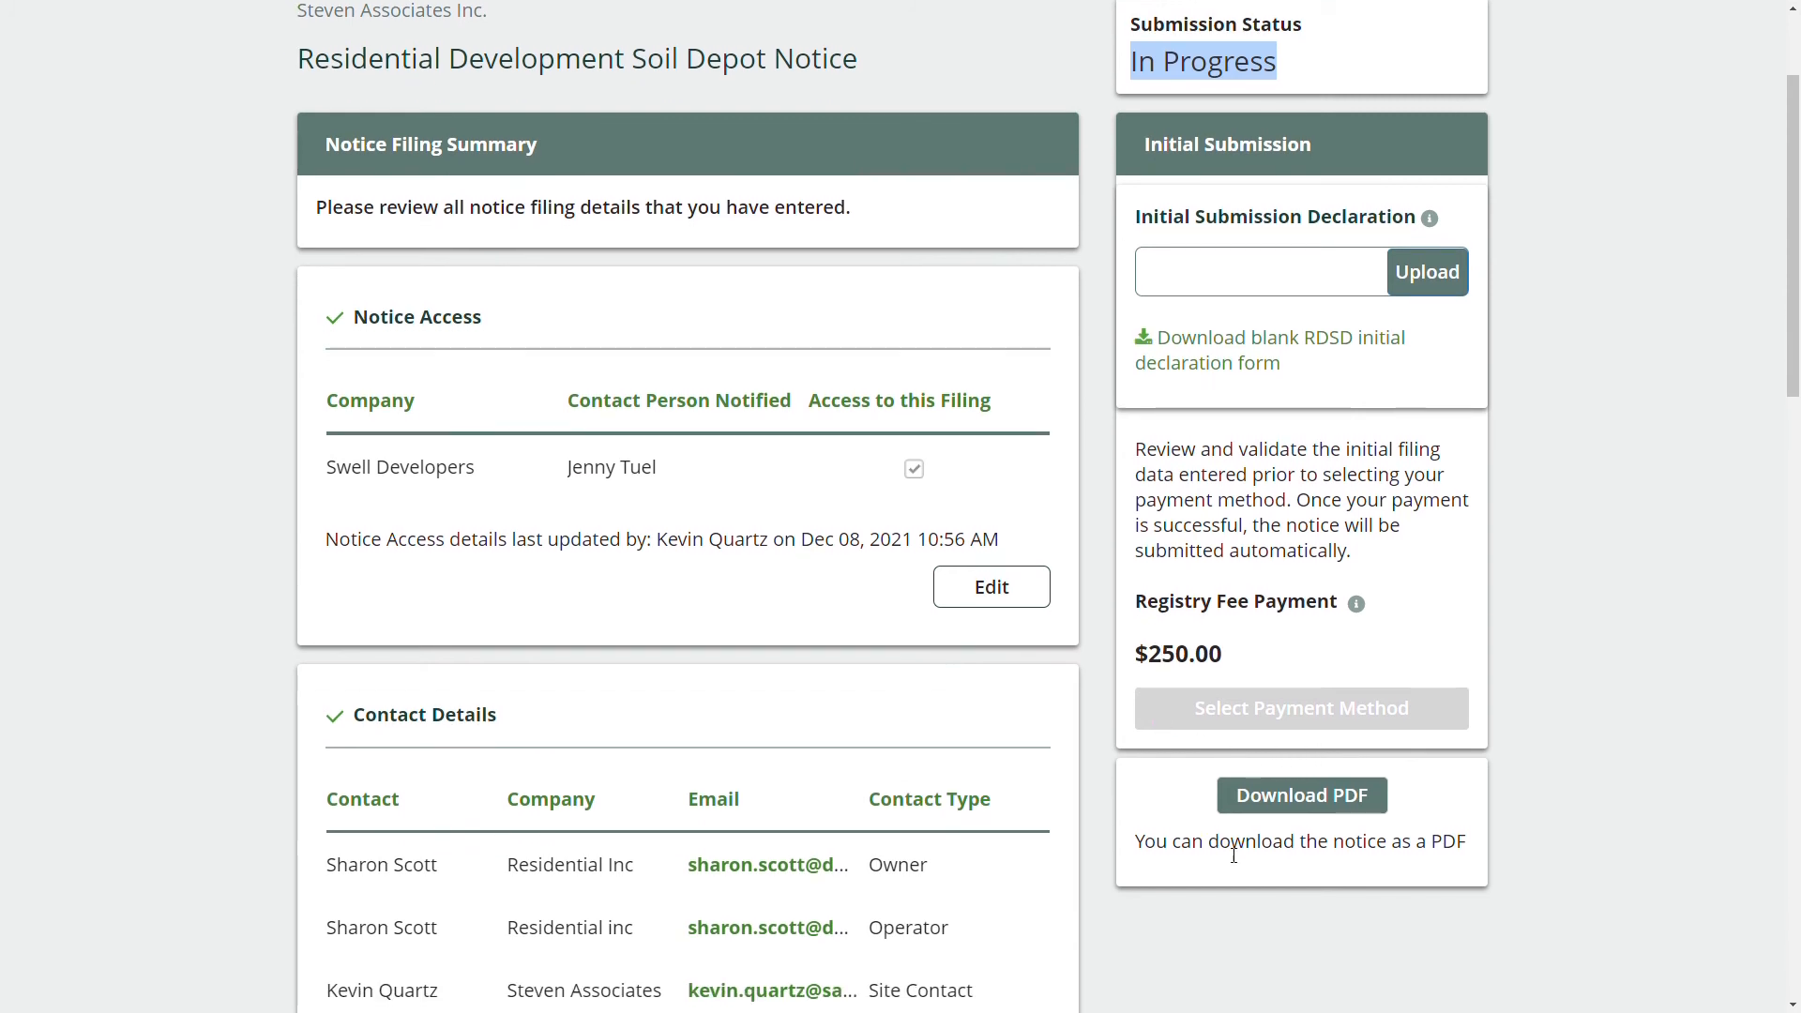
{"action": "left_click", "coordinate": [1268, 804]}
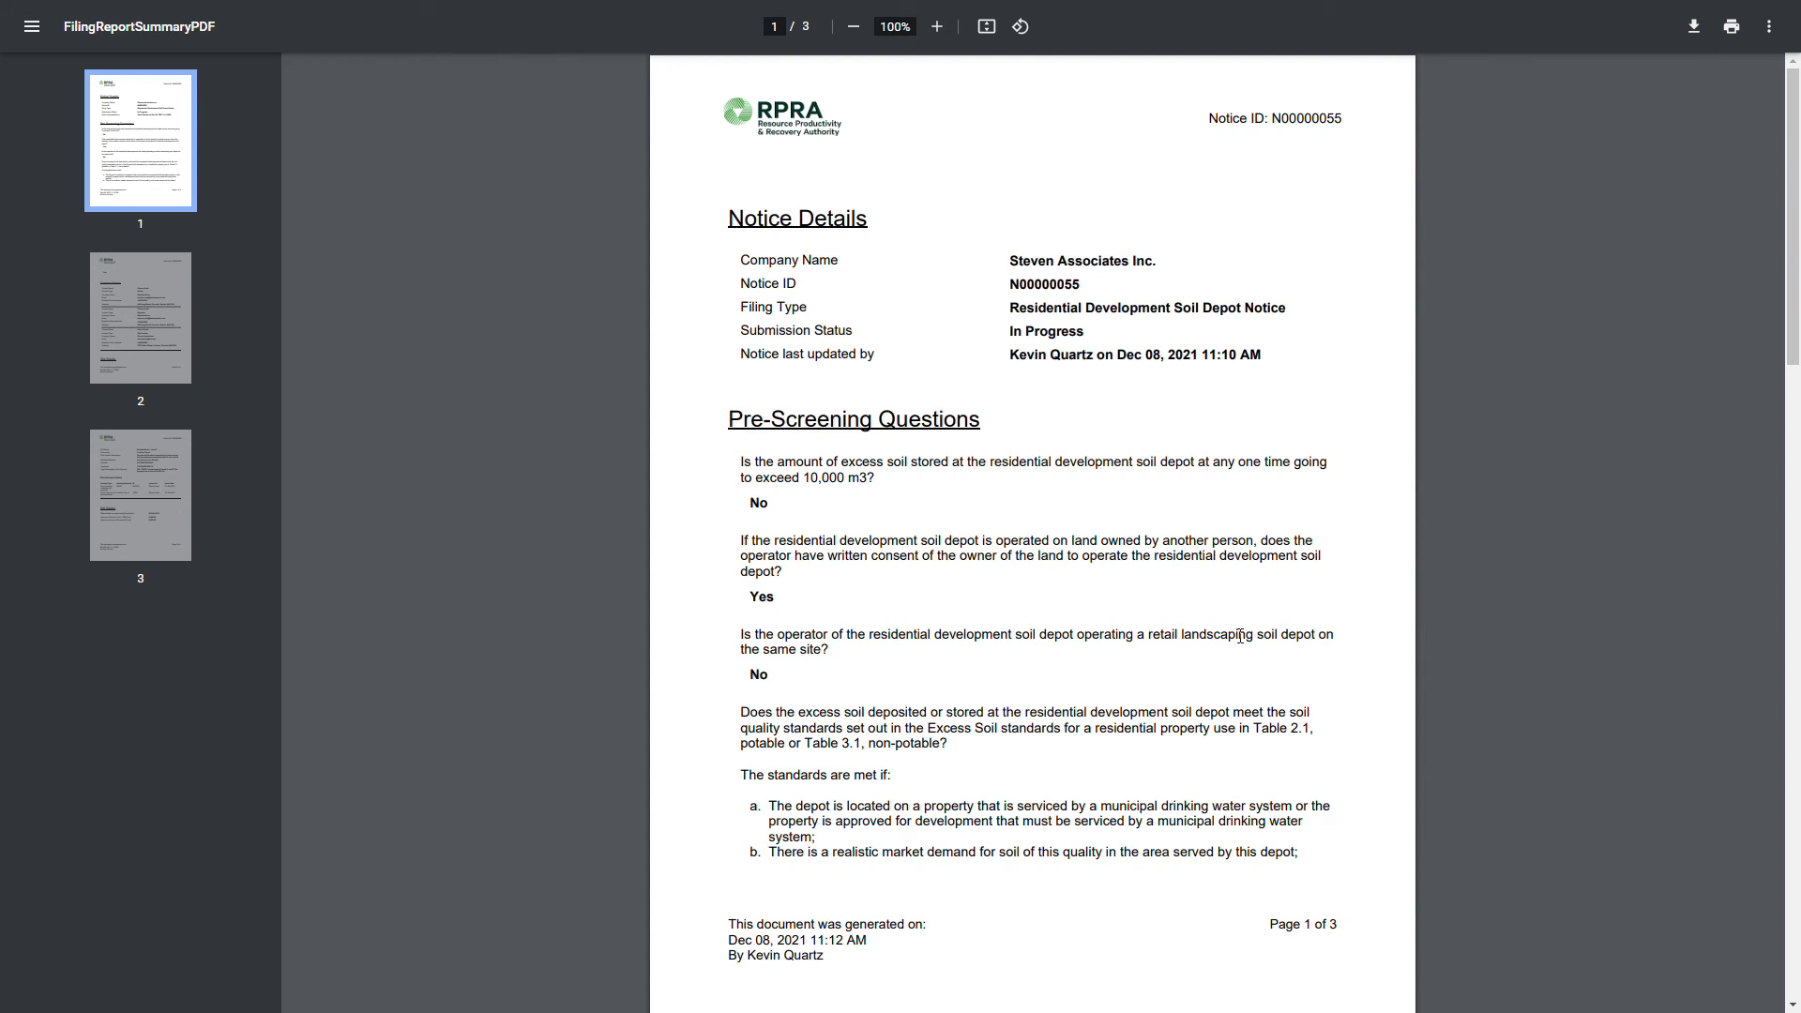
{"action": "scroll", "coordinate": [1237, 624], "scroll_direction": "down", "scroll_amount": 5}
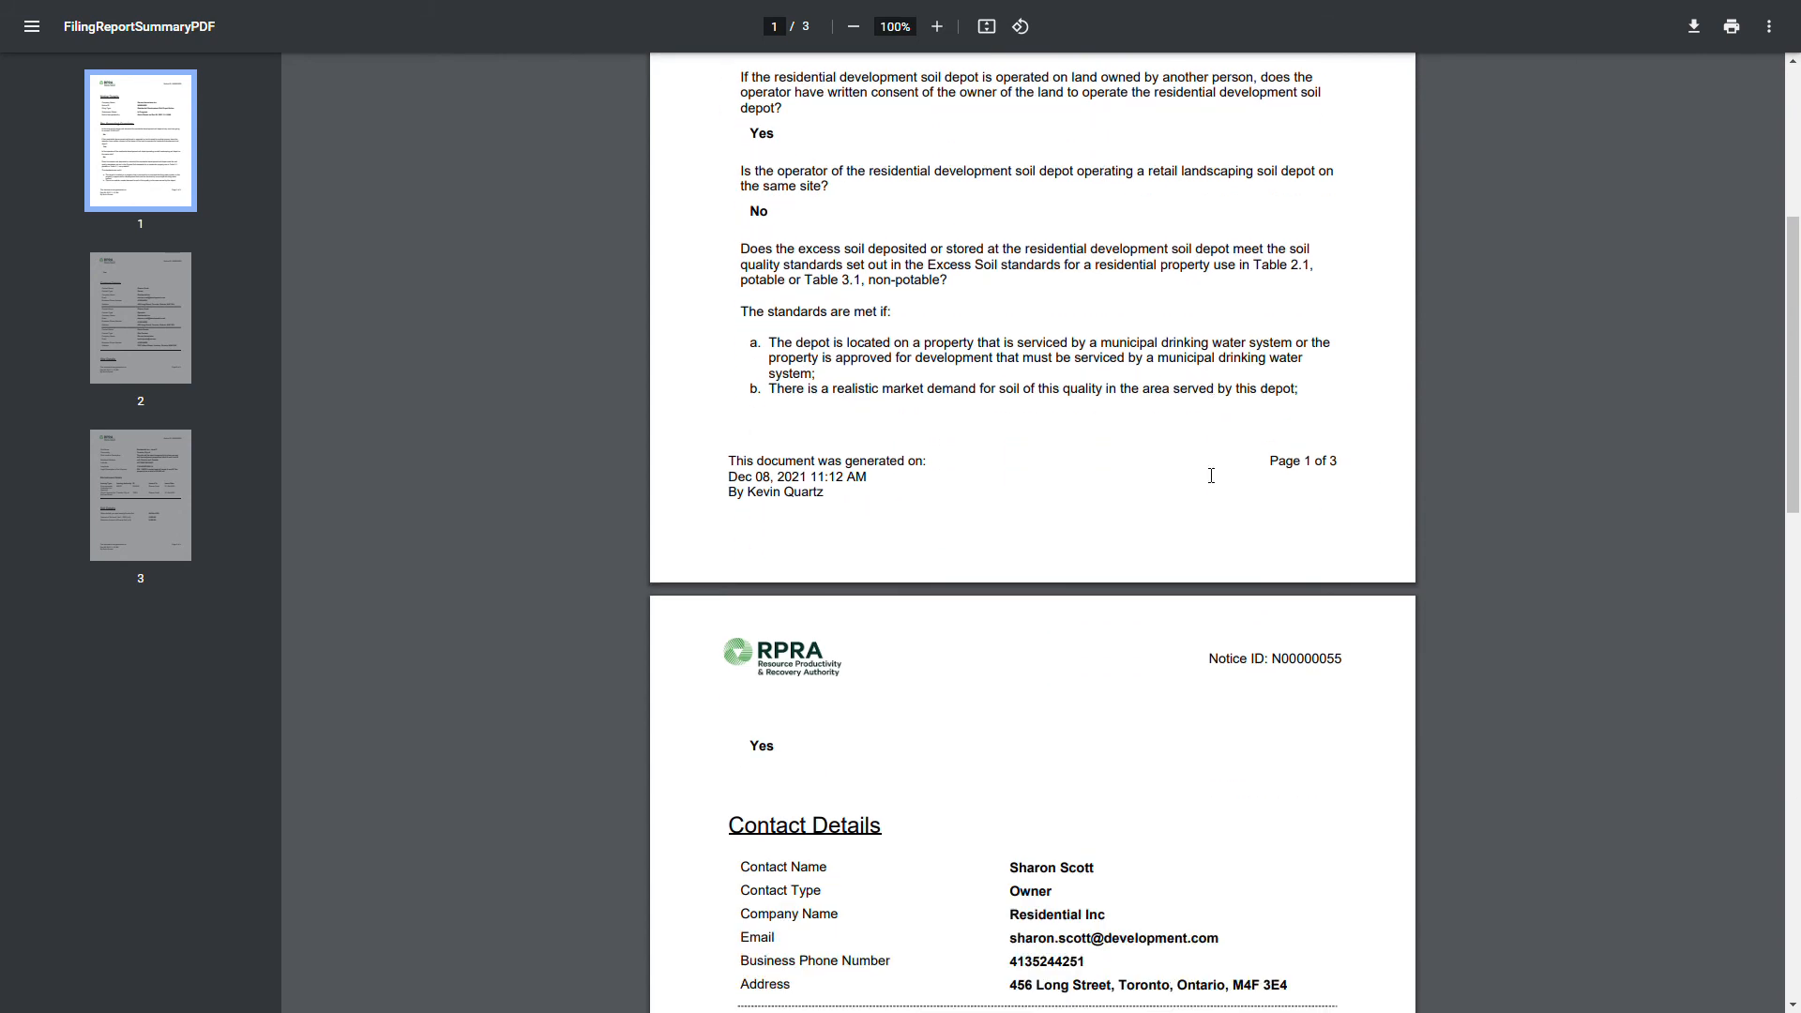
{"action": "scroll", "coordinate": [1211, 475], "scroll_direction": "down", "scroll_amount": 8}
{"action": "scroll", "coordinate": [1222, 561], "scroll_direction": "down", "scroll_amount": 7}
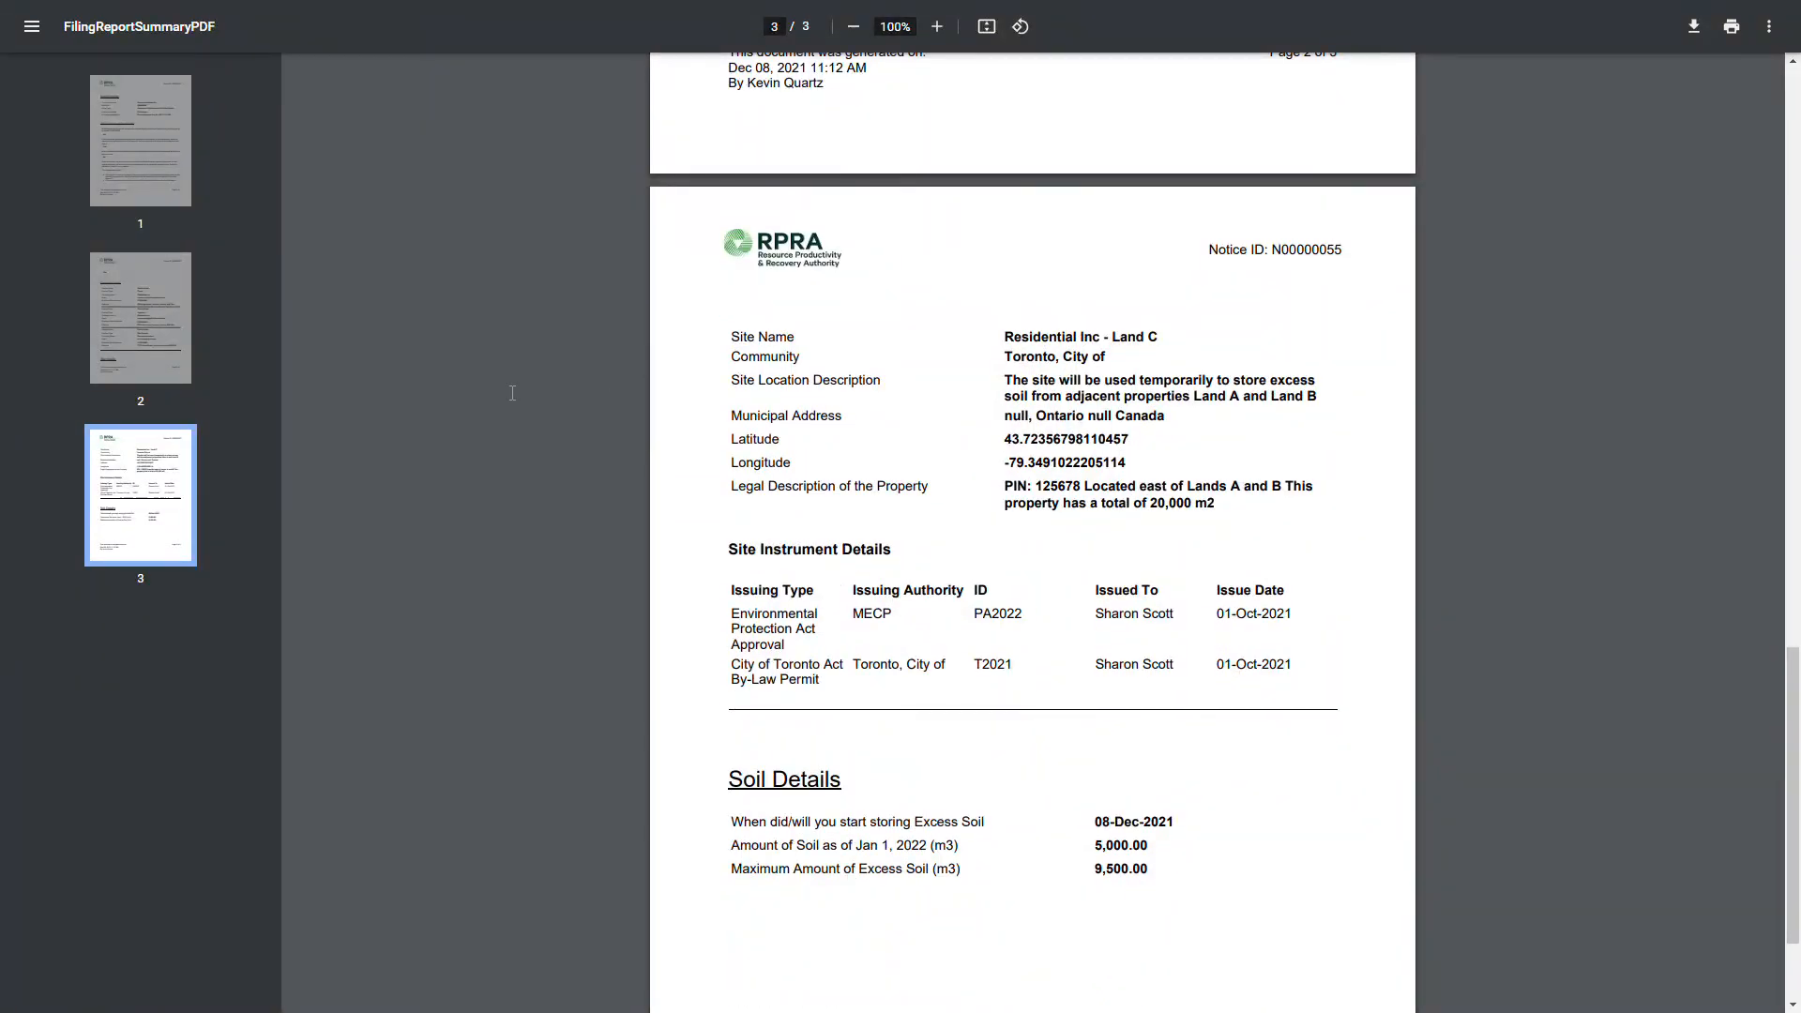
{"action": "key", "text": "ctrl+w"}
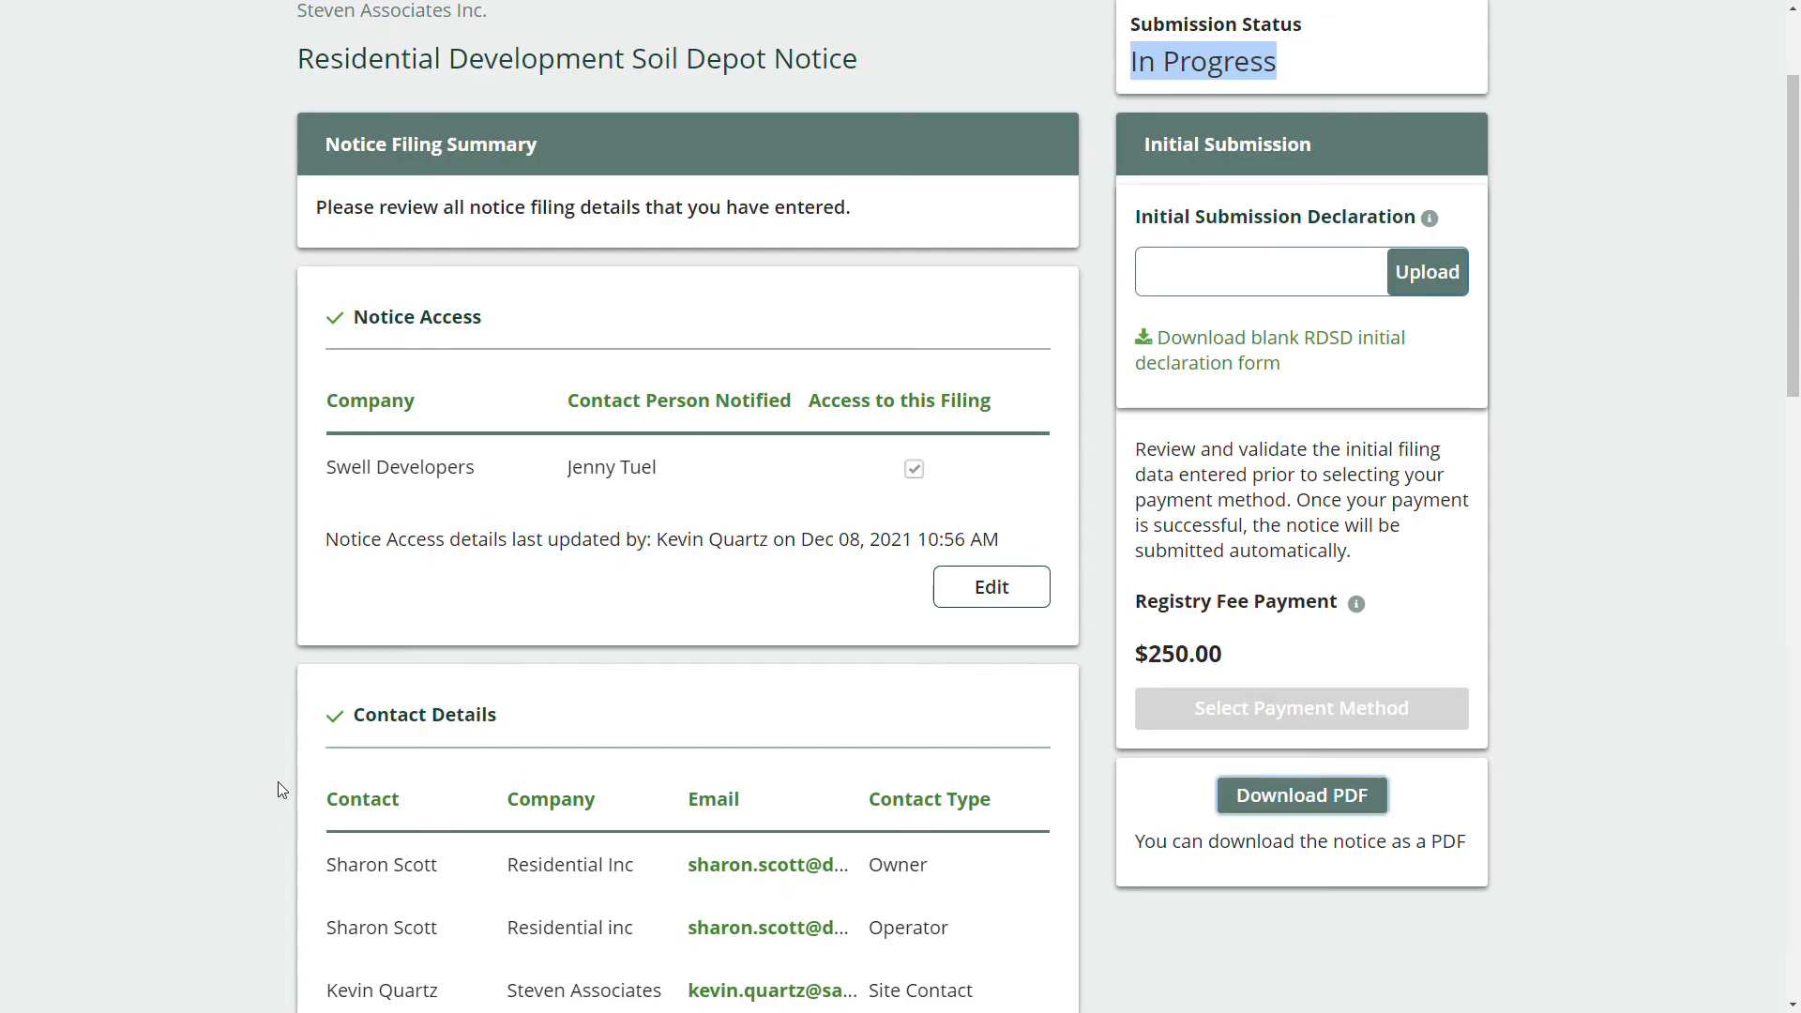
From the Initial Submission panel, download the blank RDSD form as Initial Declaration Template.pdf.
{"action": "scroll", "coordinate": [1019, 535], "scroll_direction": "up", "scroll_amount": 1}
{"action": "scroll", "coordinate": [1019, 535], "scroll_direction": "up", "scroll_amount": 1}
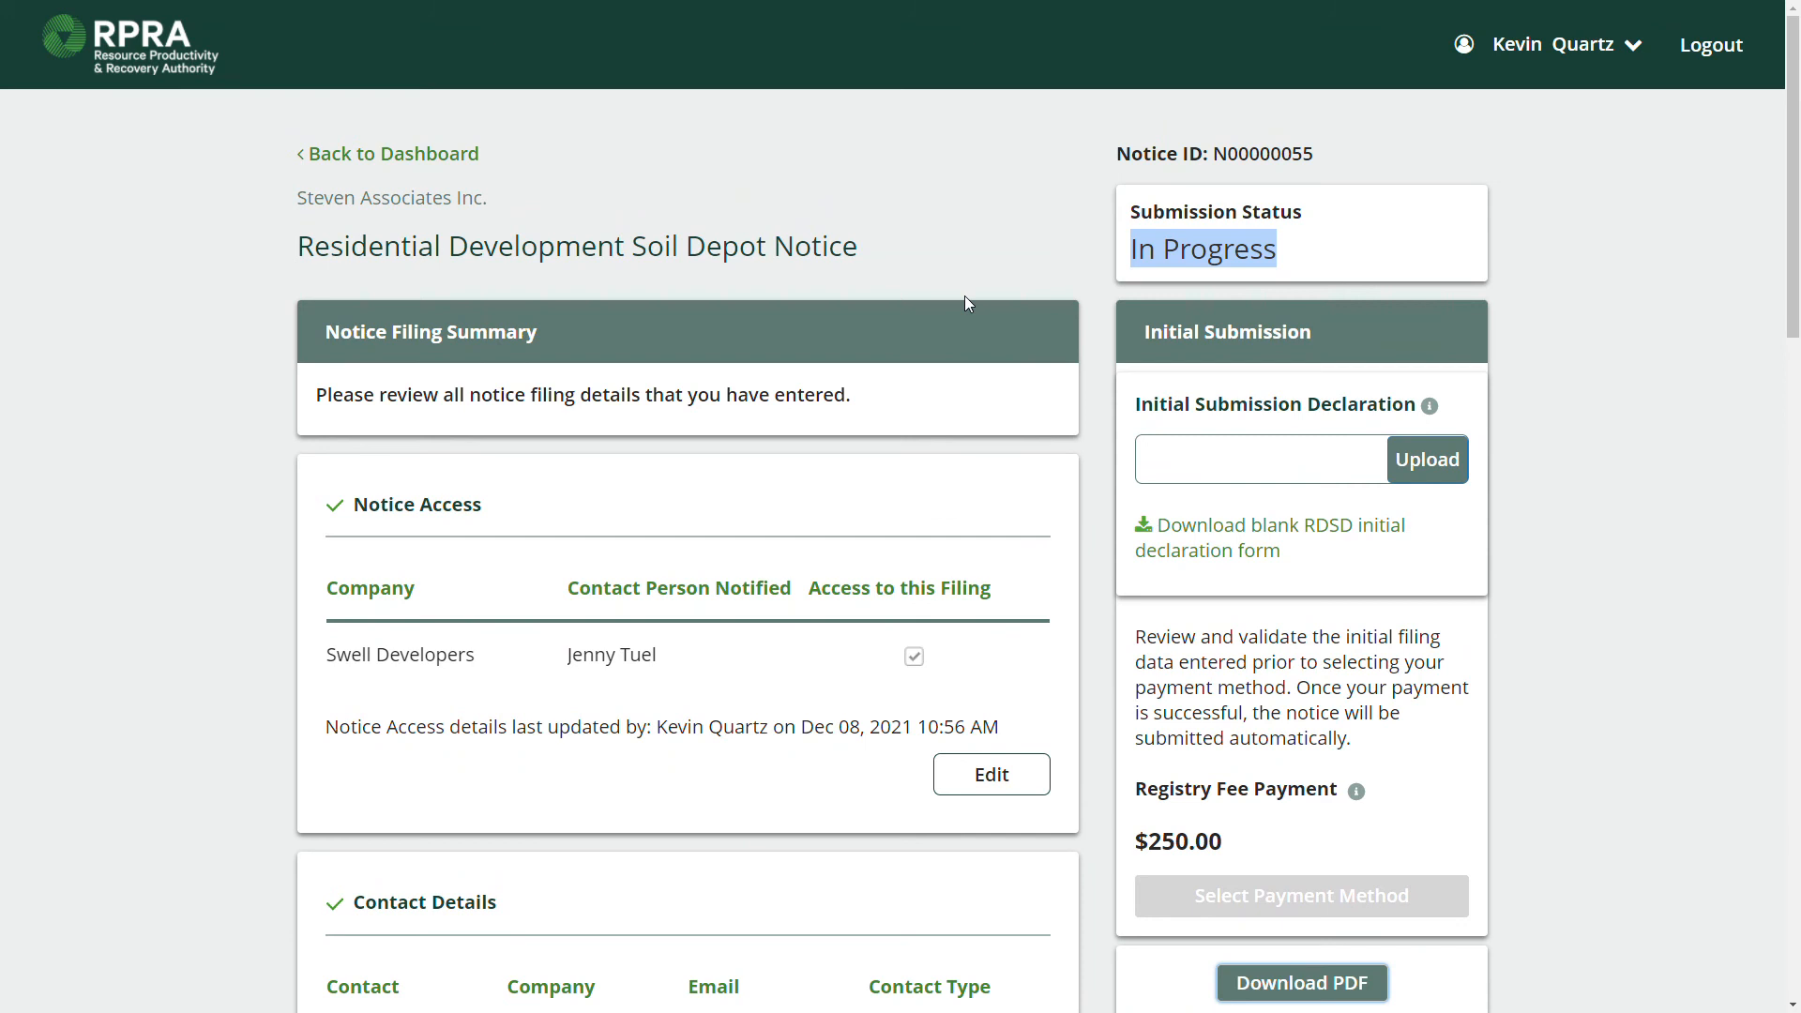
{"action": "double_click", "coordinate": [1238, 336]}
{"action": "triple_click", "coordinate": [1243, 336]}
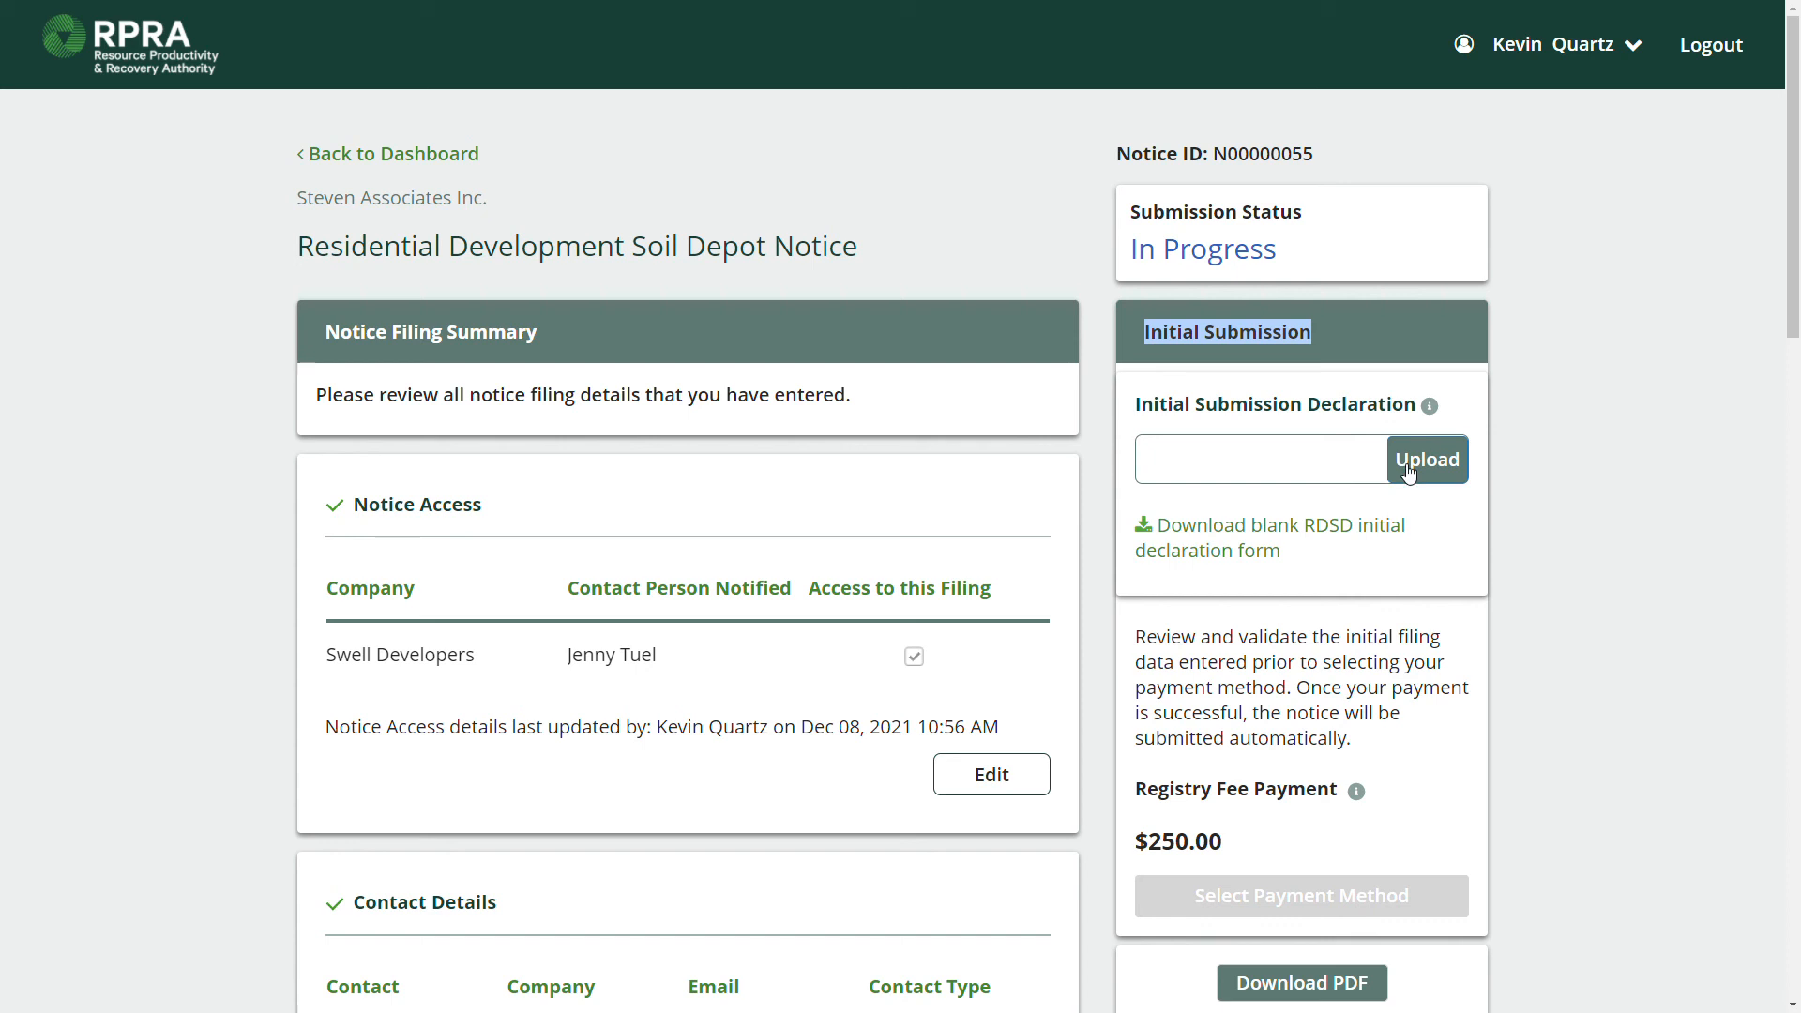
{"action": "scroll", "coordinate": [1548, 535], "scroll_direction": "down", "scroll_amount": 10}
{"action": "scroll", "coordinate": [1545, 579], "scroll_direction": "up", "scroll_amount": 7}
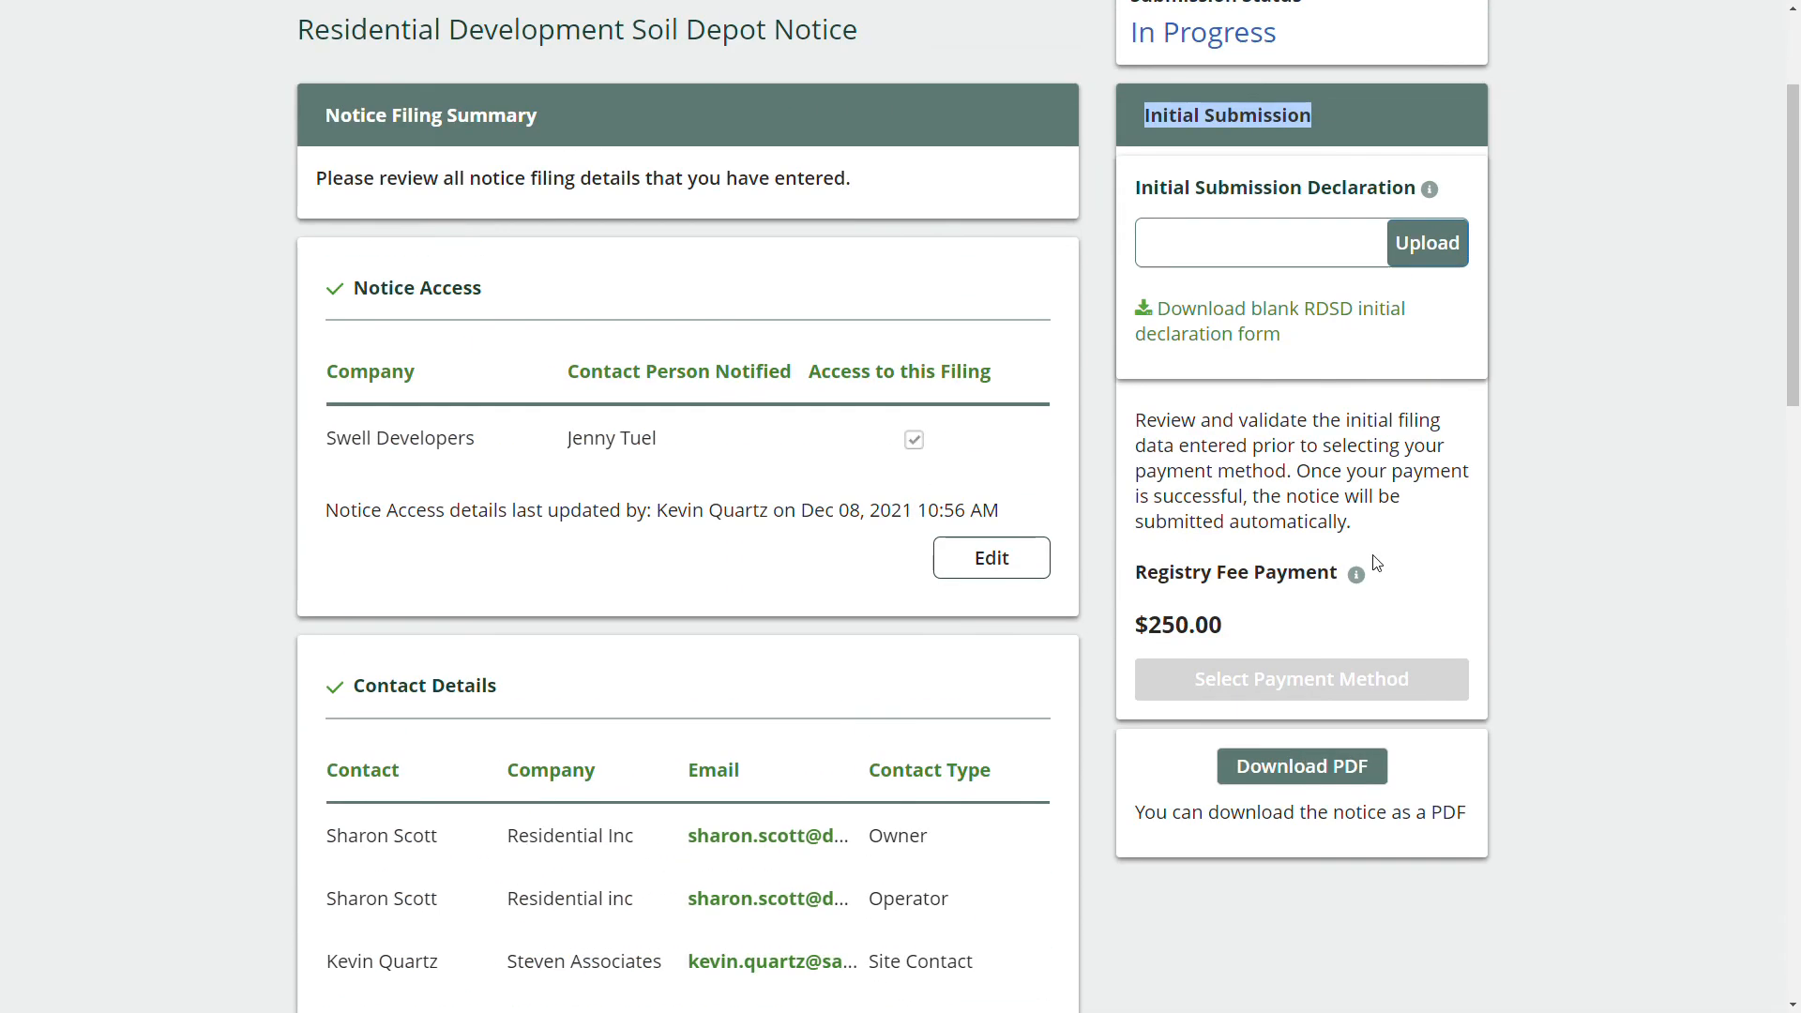
{"action": "scroll", "coordinate": [1375, 563], "scroll_direction": "up", "scroll_amount": 2}
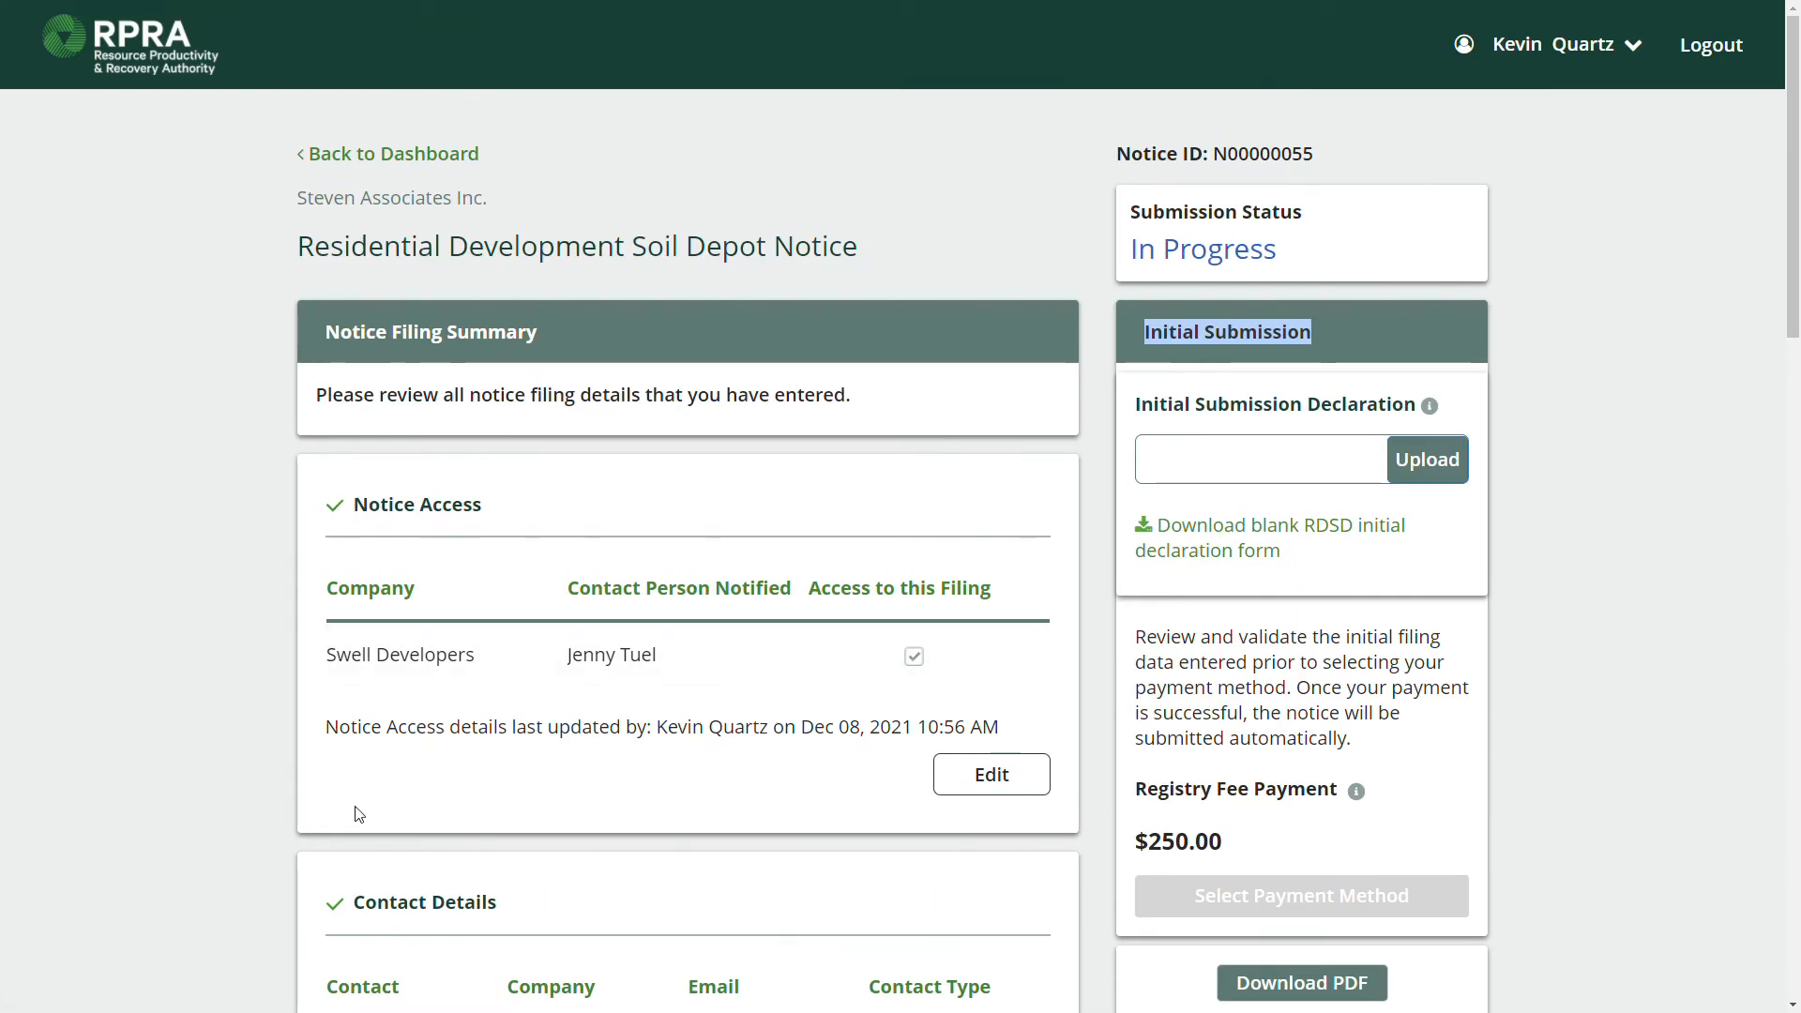
{"action": "scroll", "coordinate": [385, 760], "scroll_direction": "down", "scroll_amount": 1}
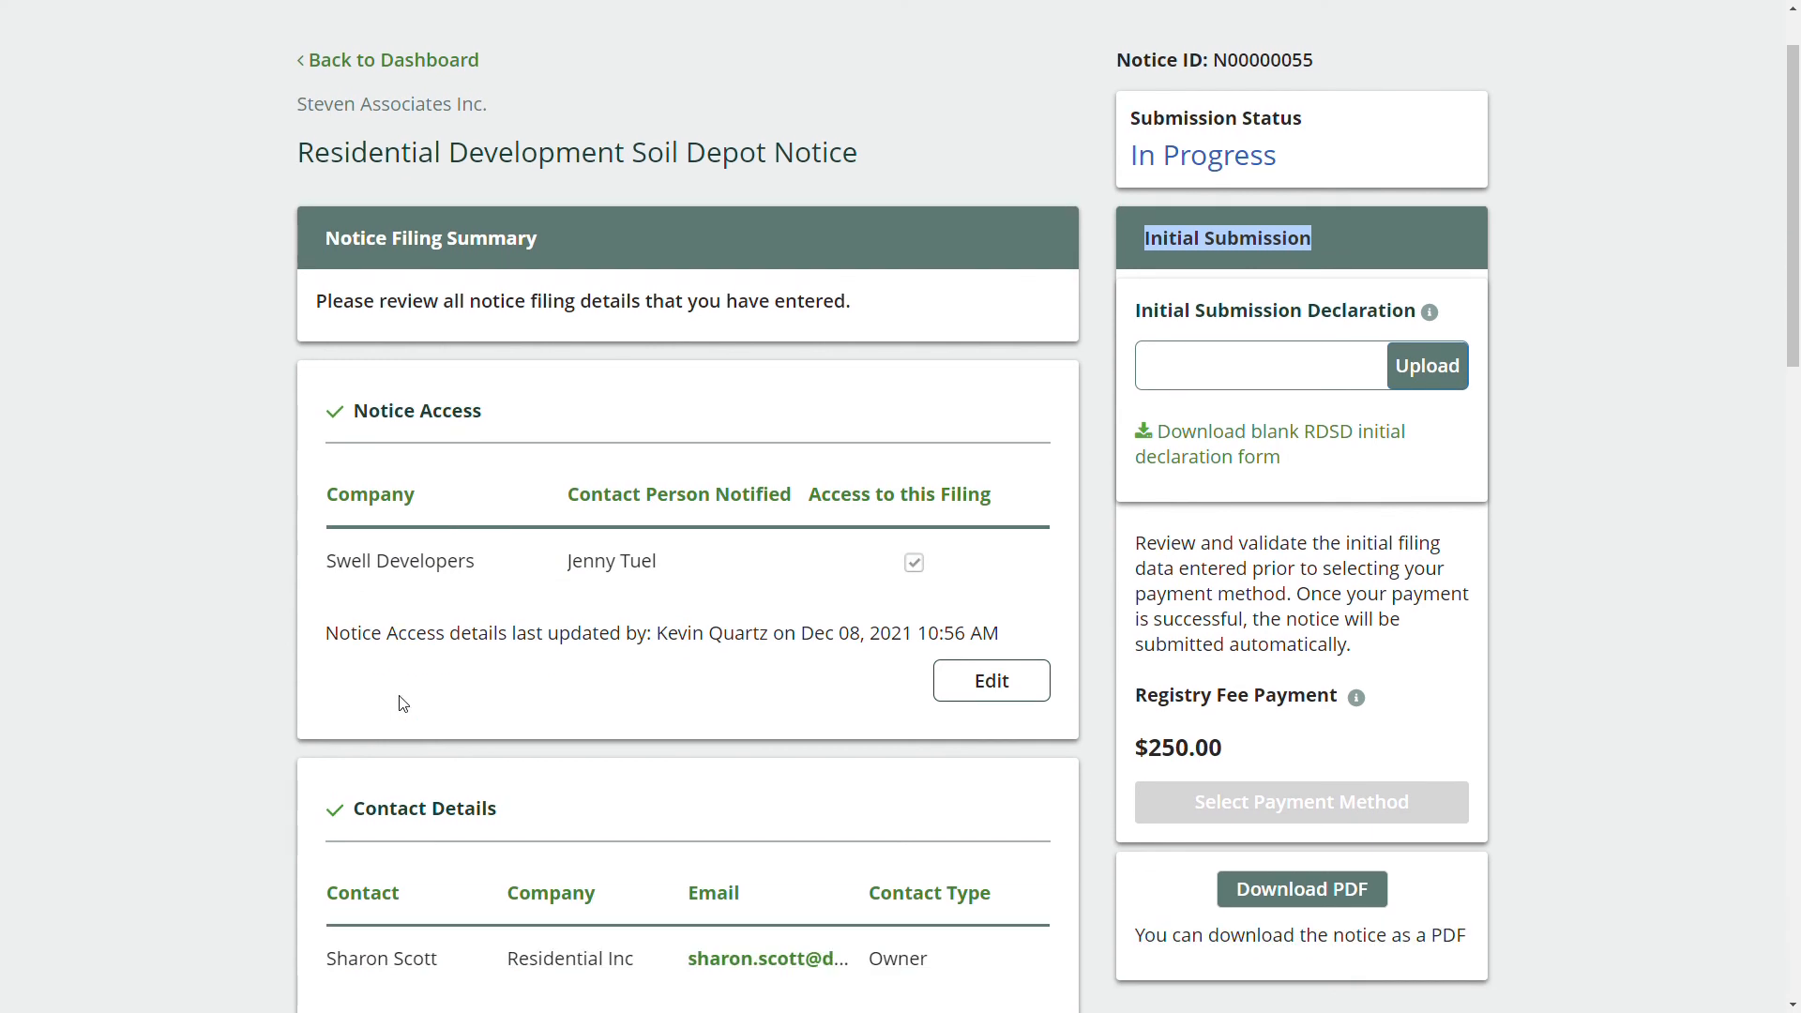
{"action": "scroll", "coordinate": [717, 668], "scroll_direction": "up", "scroll_amount": 1}
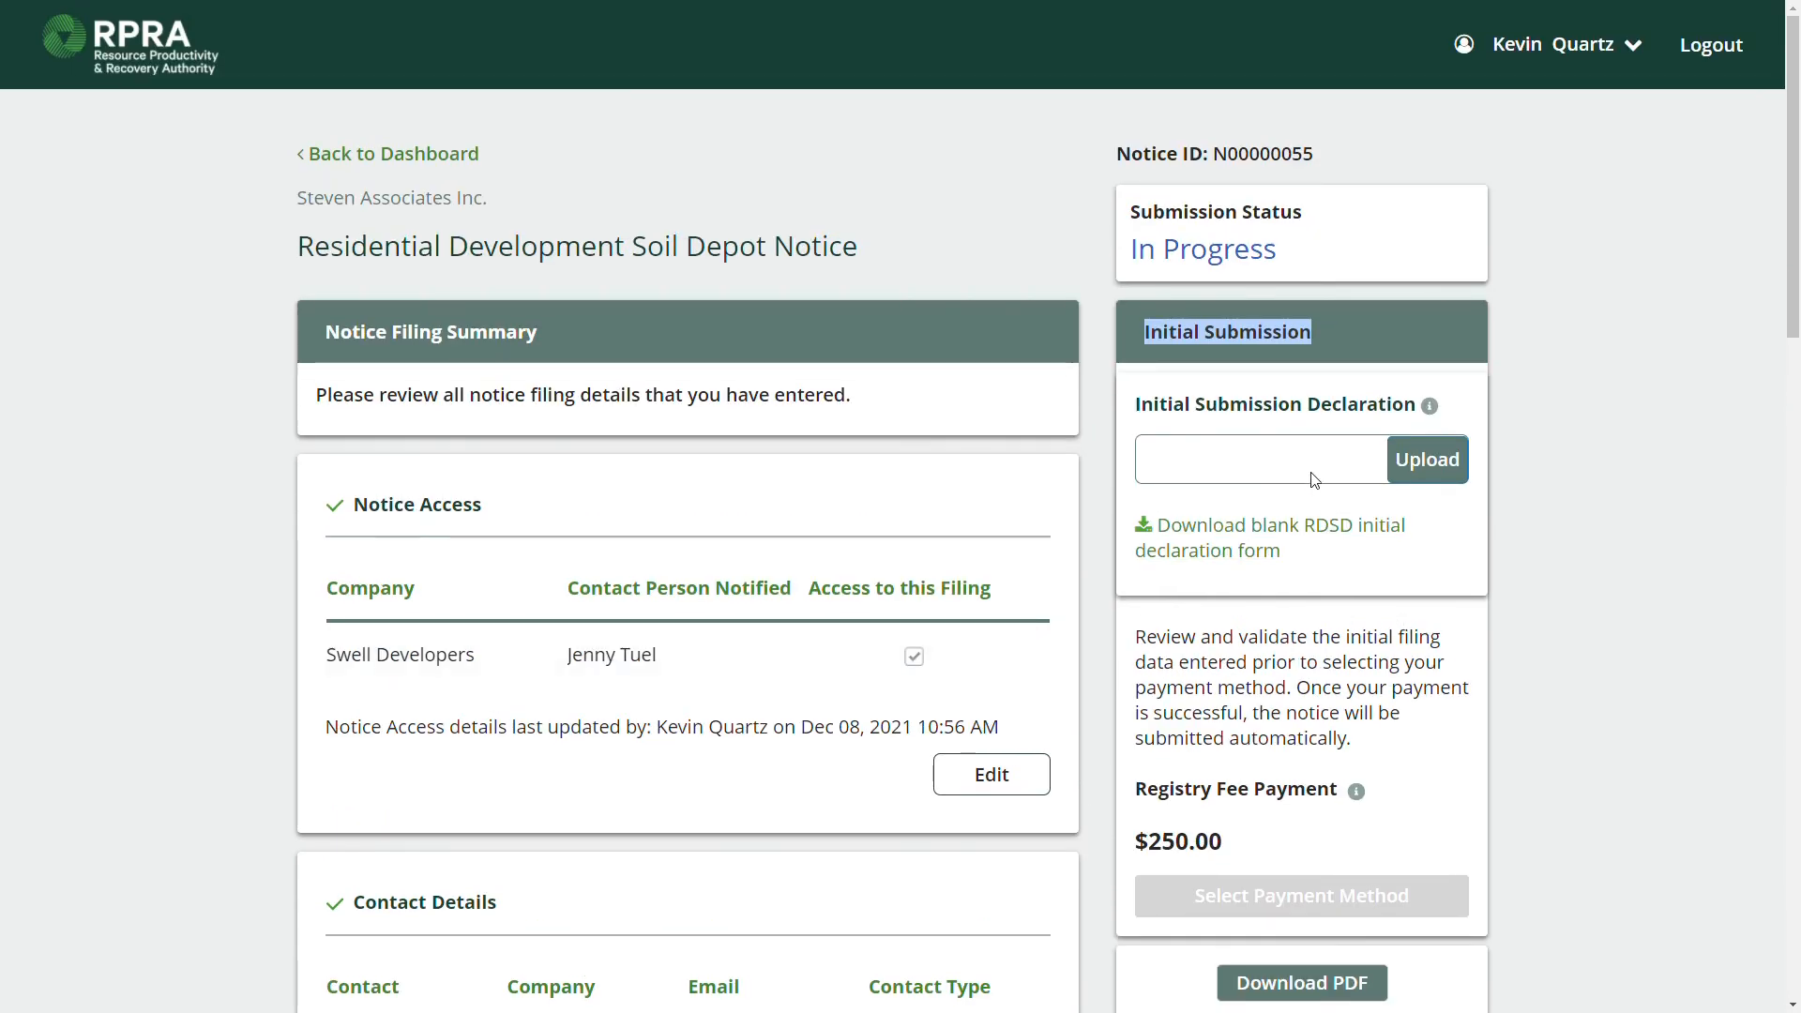
{"action": "left_click", "coordinate": [1574, 488]}
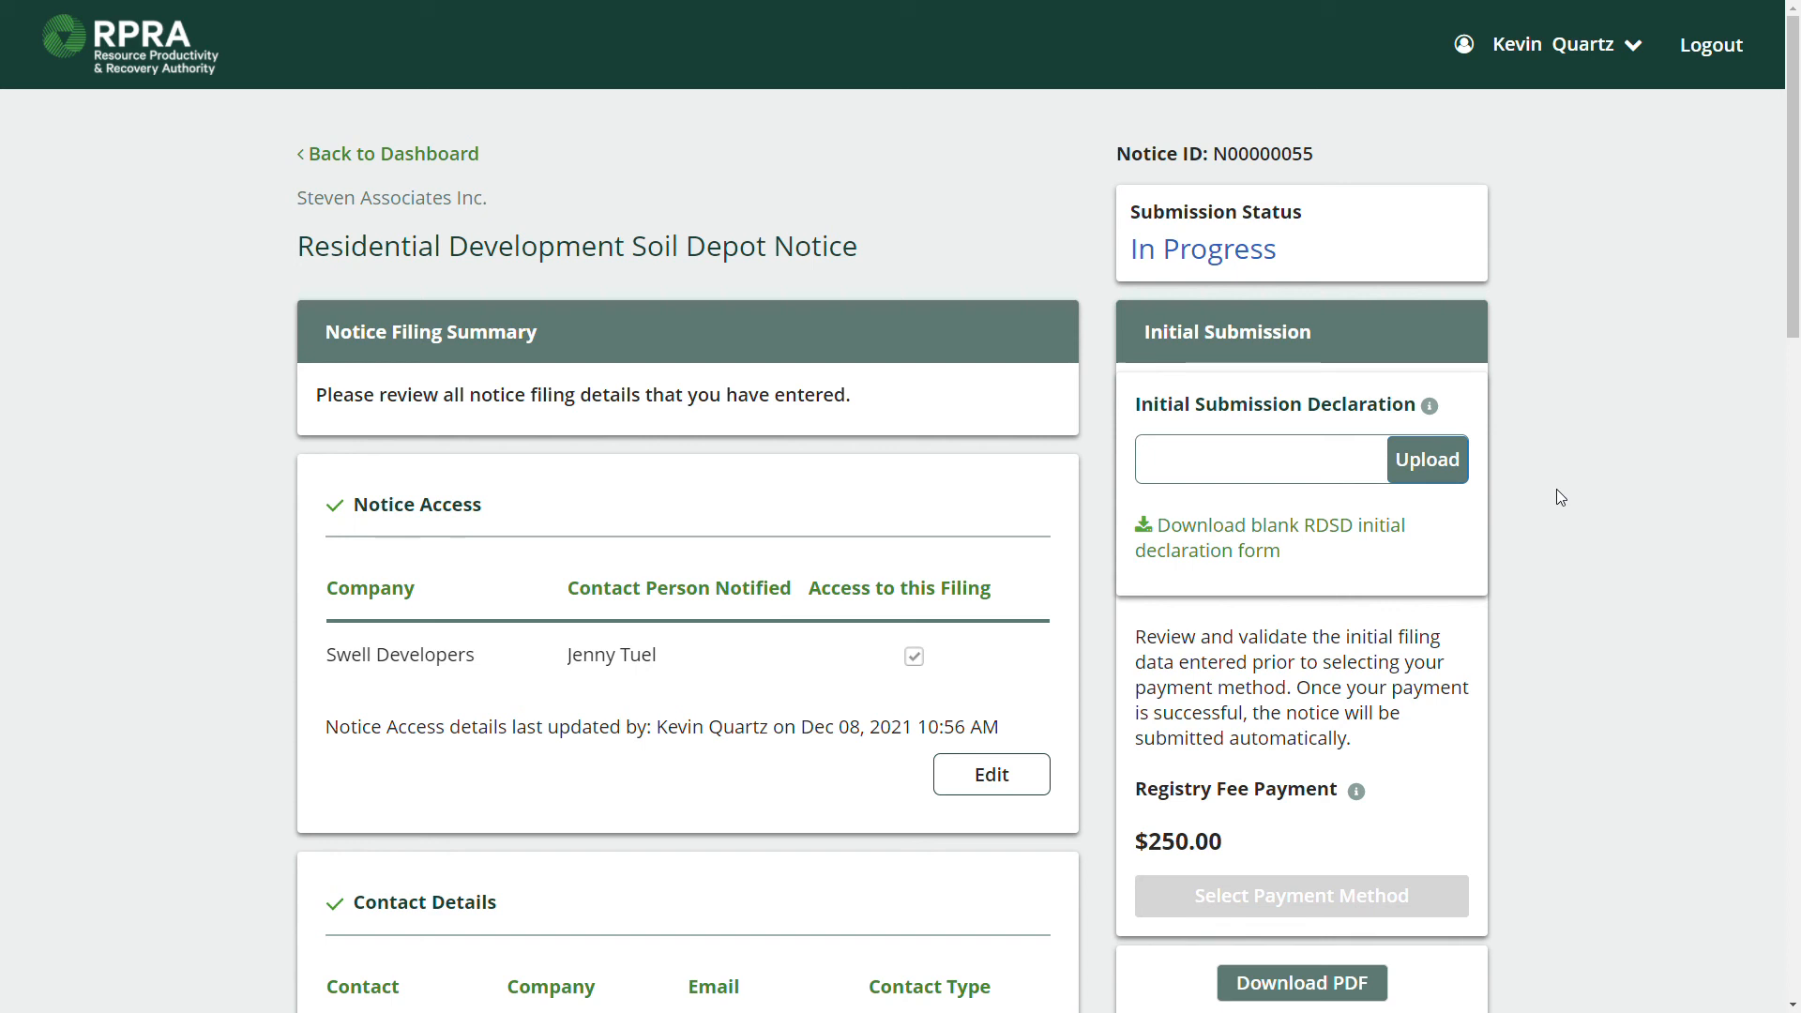
{"action": "left_click", "coordinate": [1217, 553]}
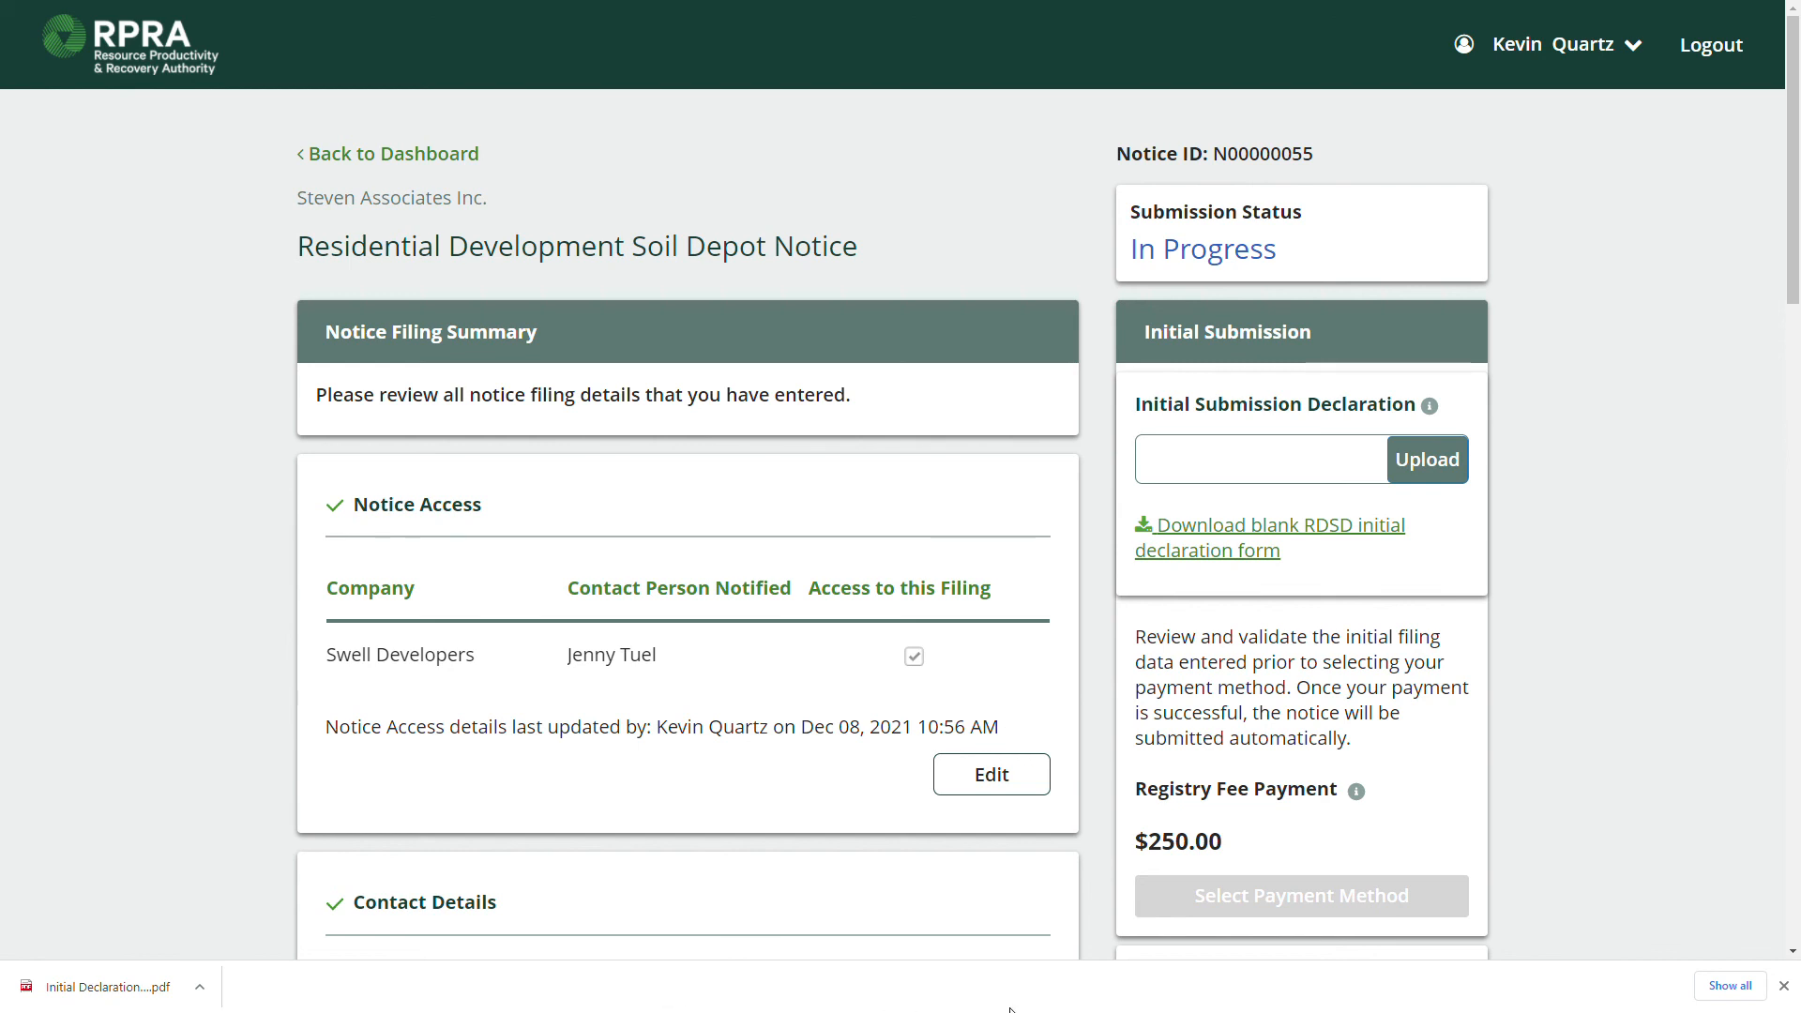
{"action": "left_click", "coordinate": [1443, 466]}
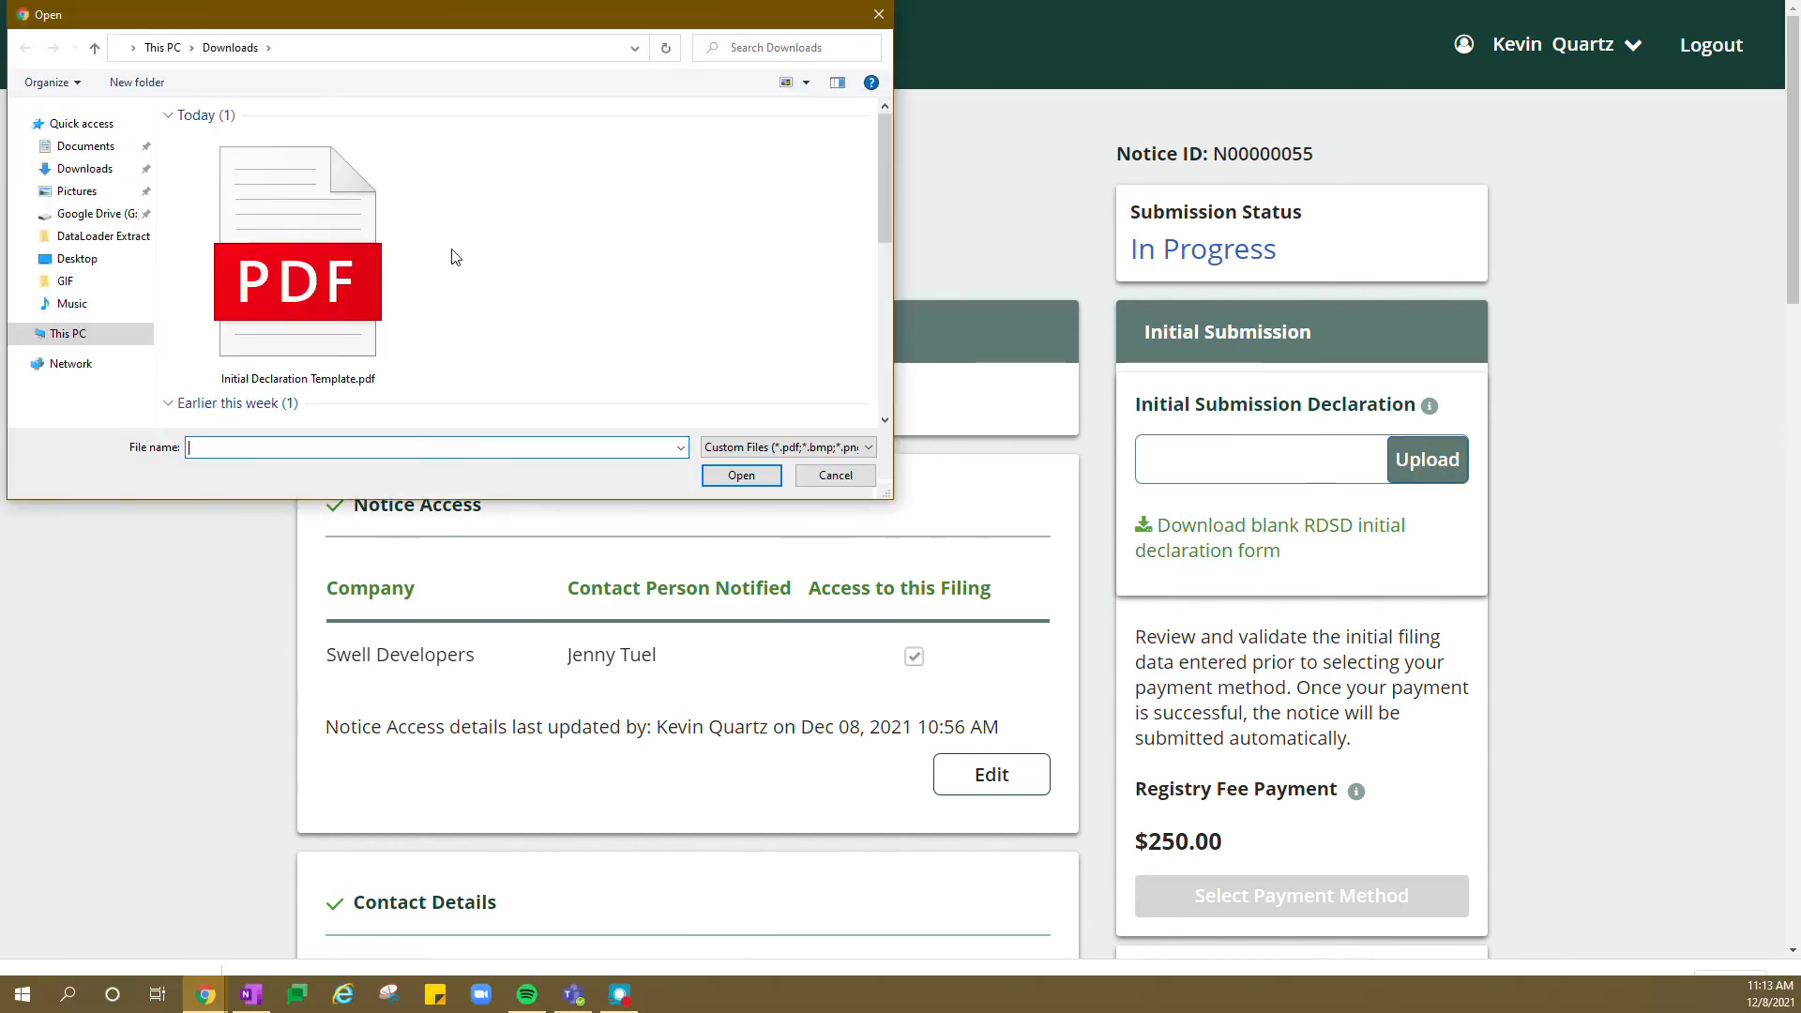
{"action": "scroll", "coordinate": [352, 225], "scroll_direction": "down", "scroll_amount": 5}
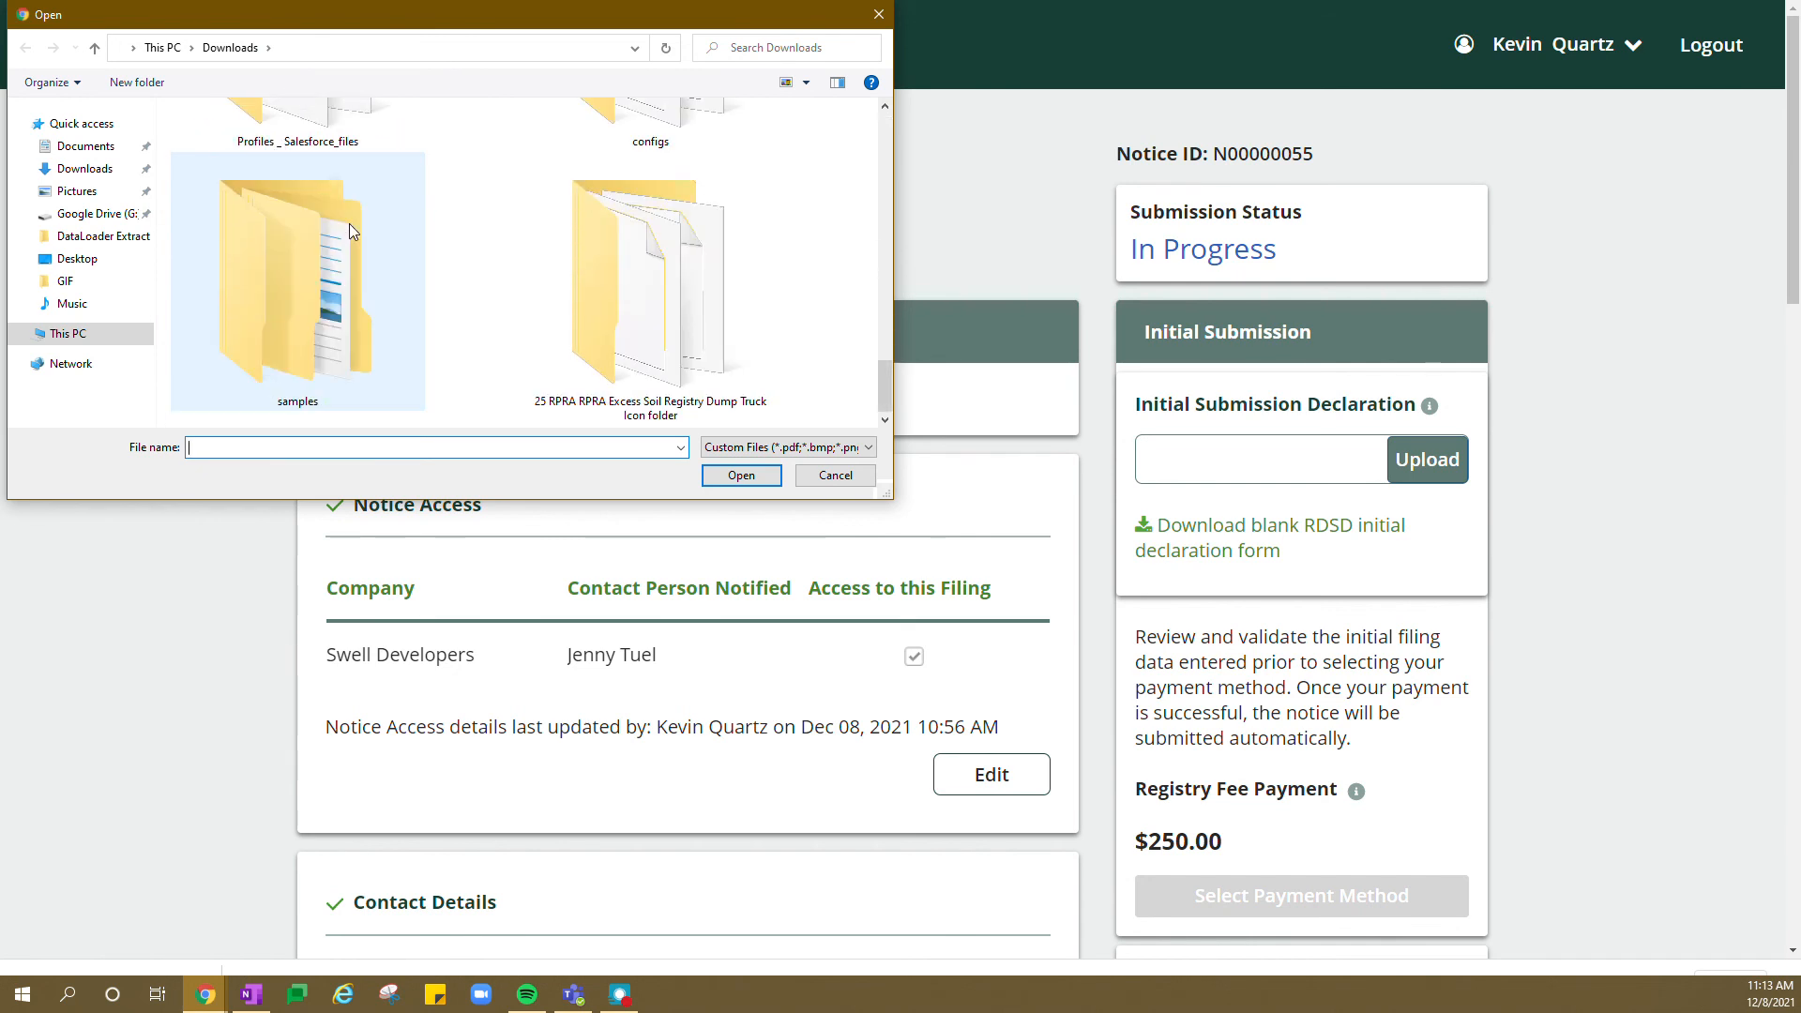
{"action": "scroll", "coordinate": [350, 227], "scroll_direction": "up", "scroll_amount": 5}
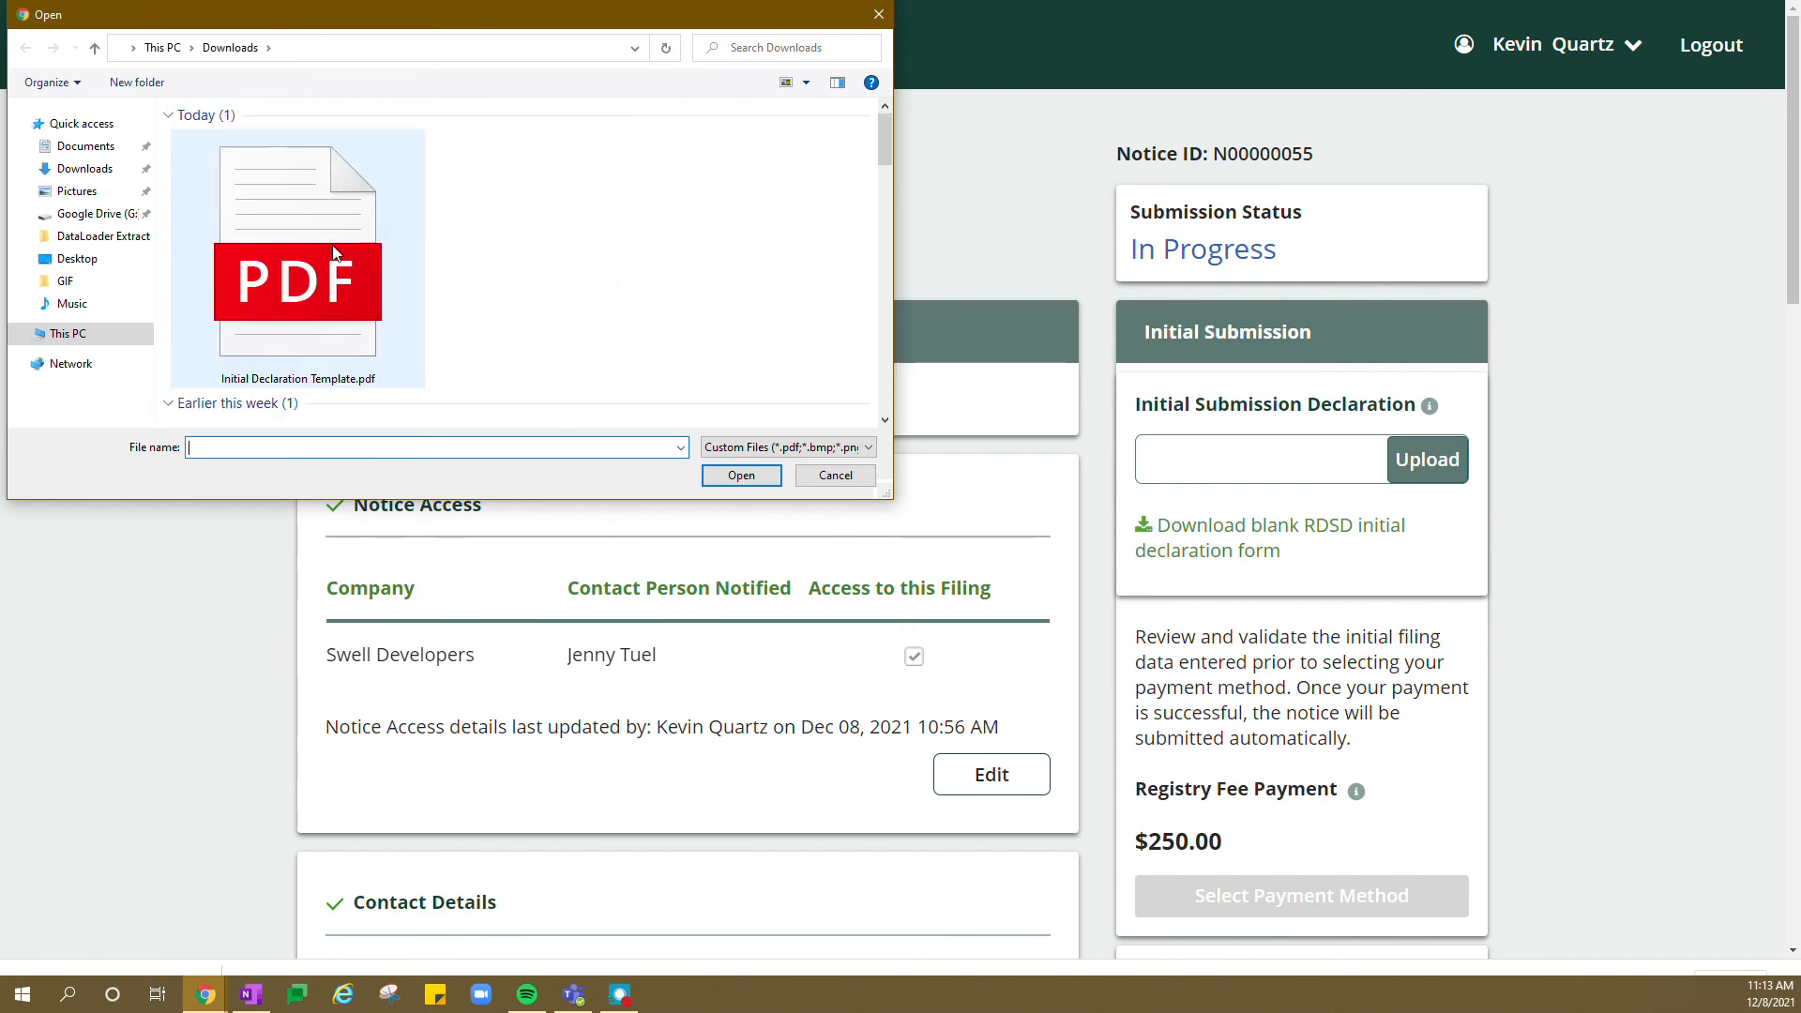
{"action": "left_click", "coordinate": [335, 253]}
{"action": "left_click", "coordinate": [741, 475]}
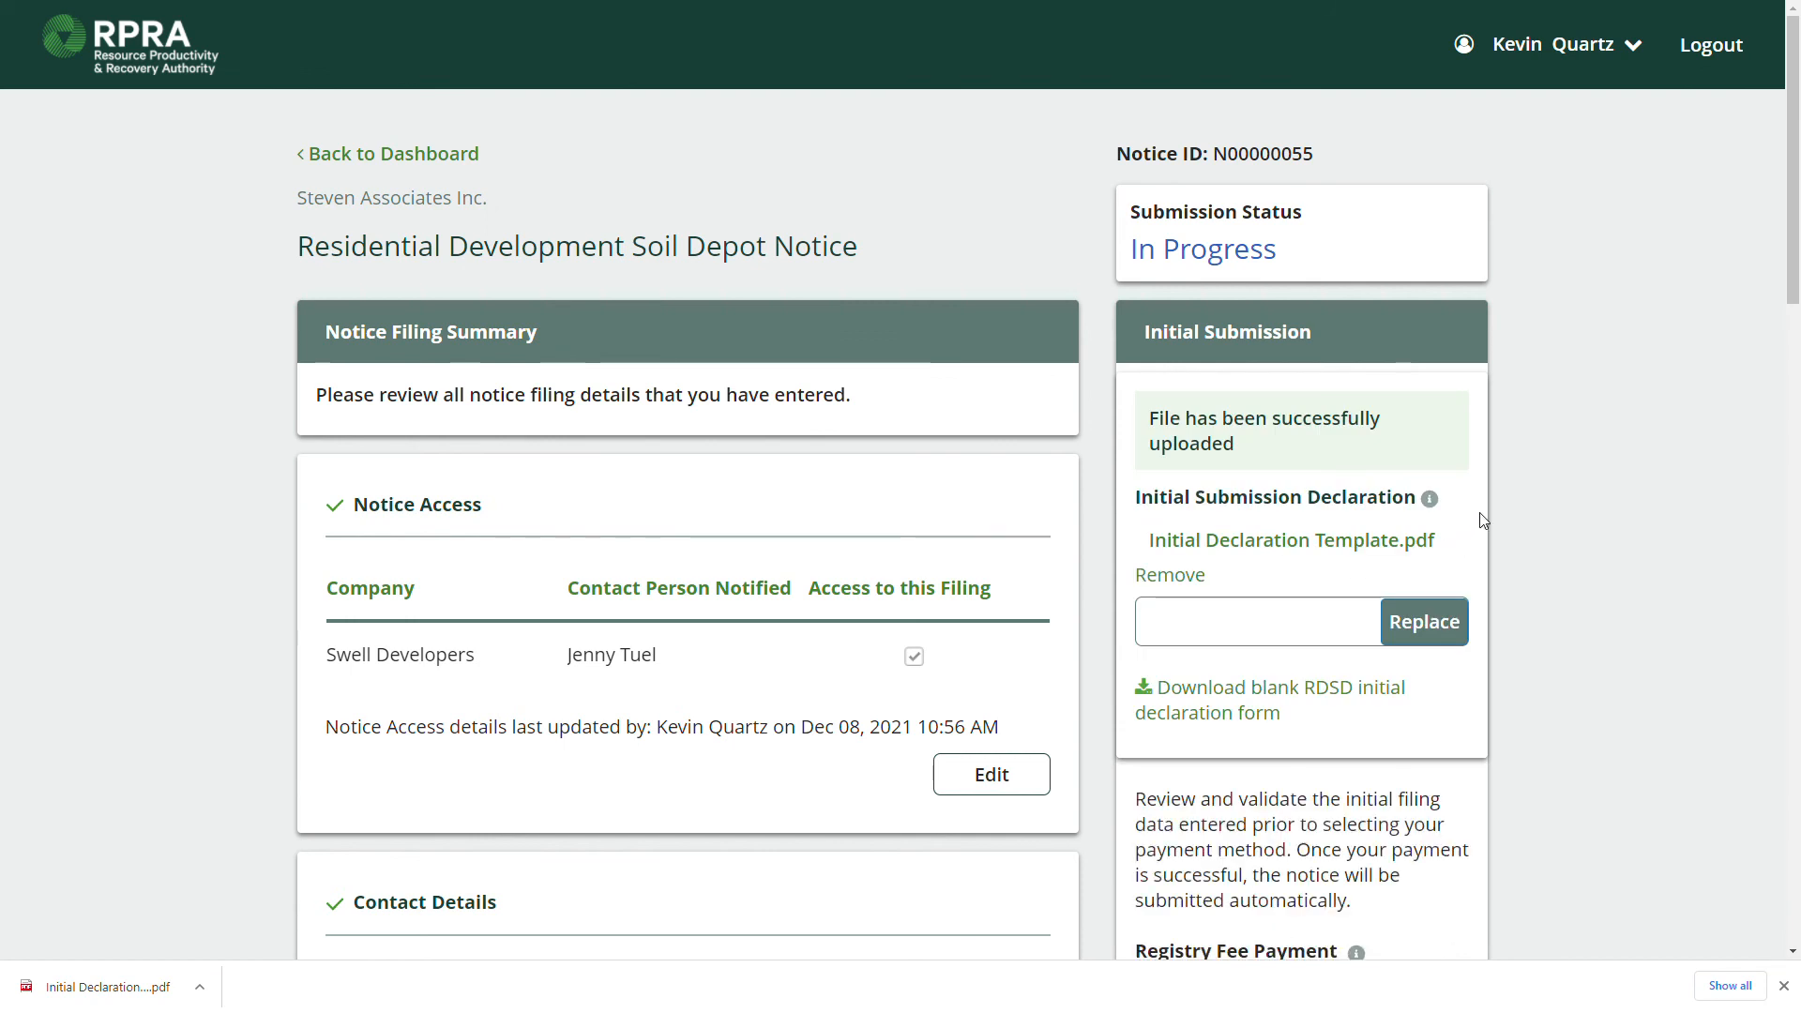
{"action": "scroll", "coordinate": [1473, 539], "scroll_direction": "down", "scroll_amount": 1}
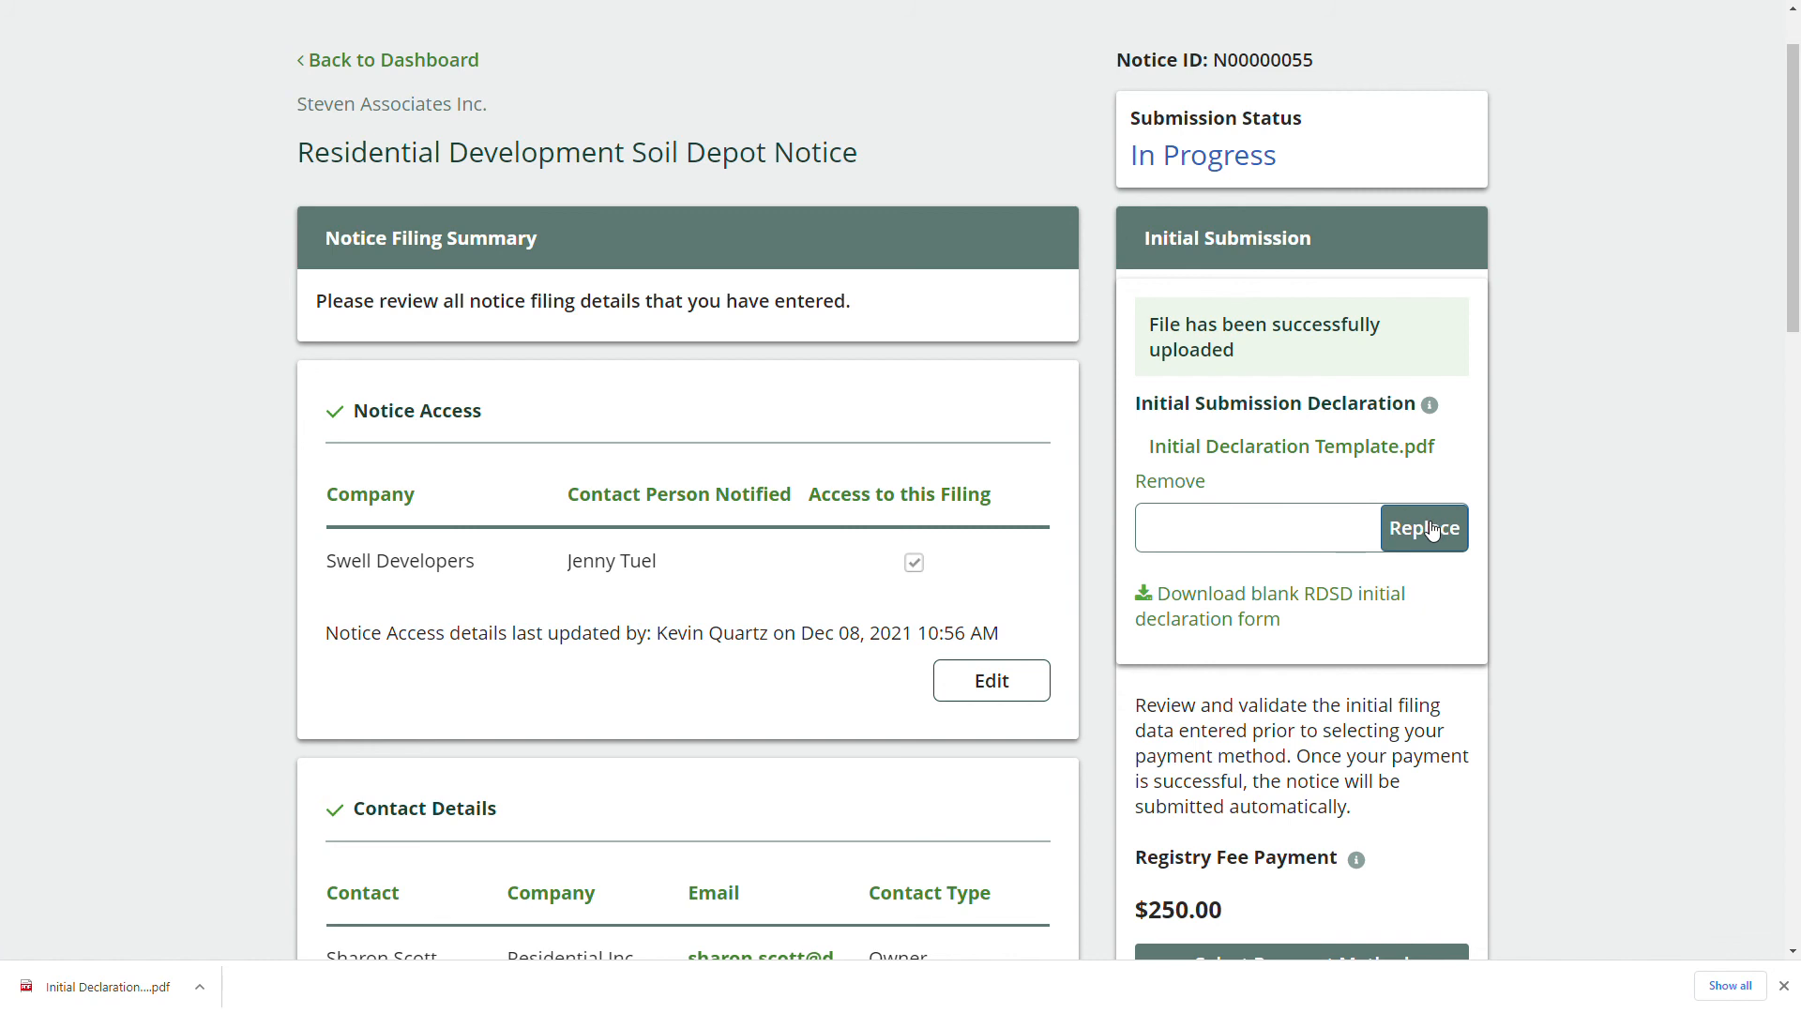
{"action": "scroll", "coordinate": [1429, 533], "scroll_direction": "down", "scroll_amount": 2}
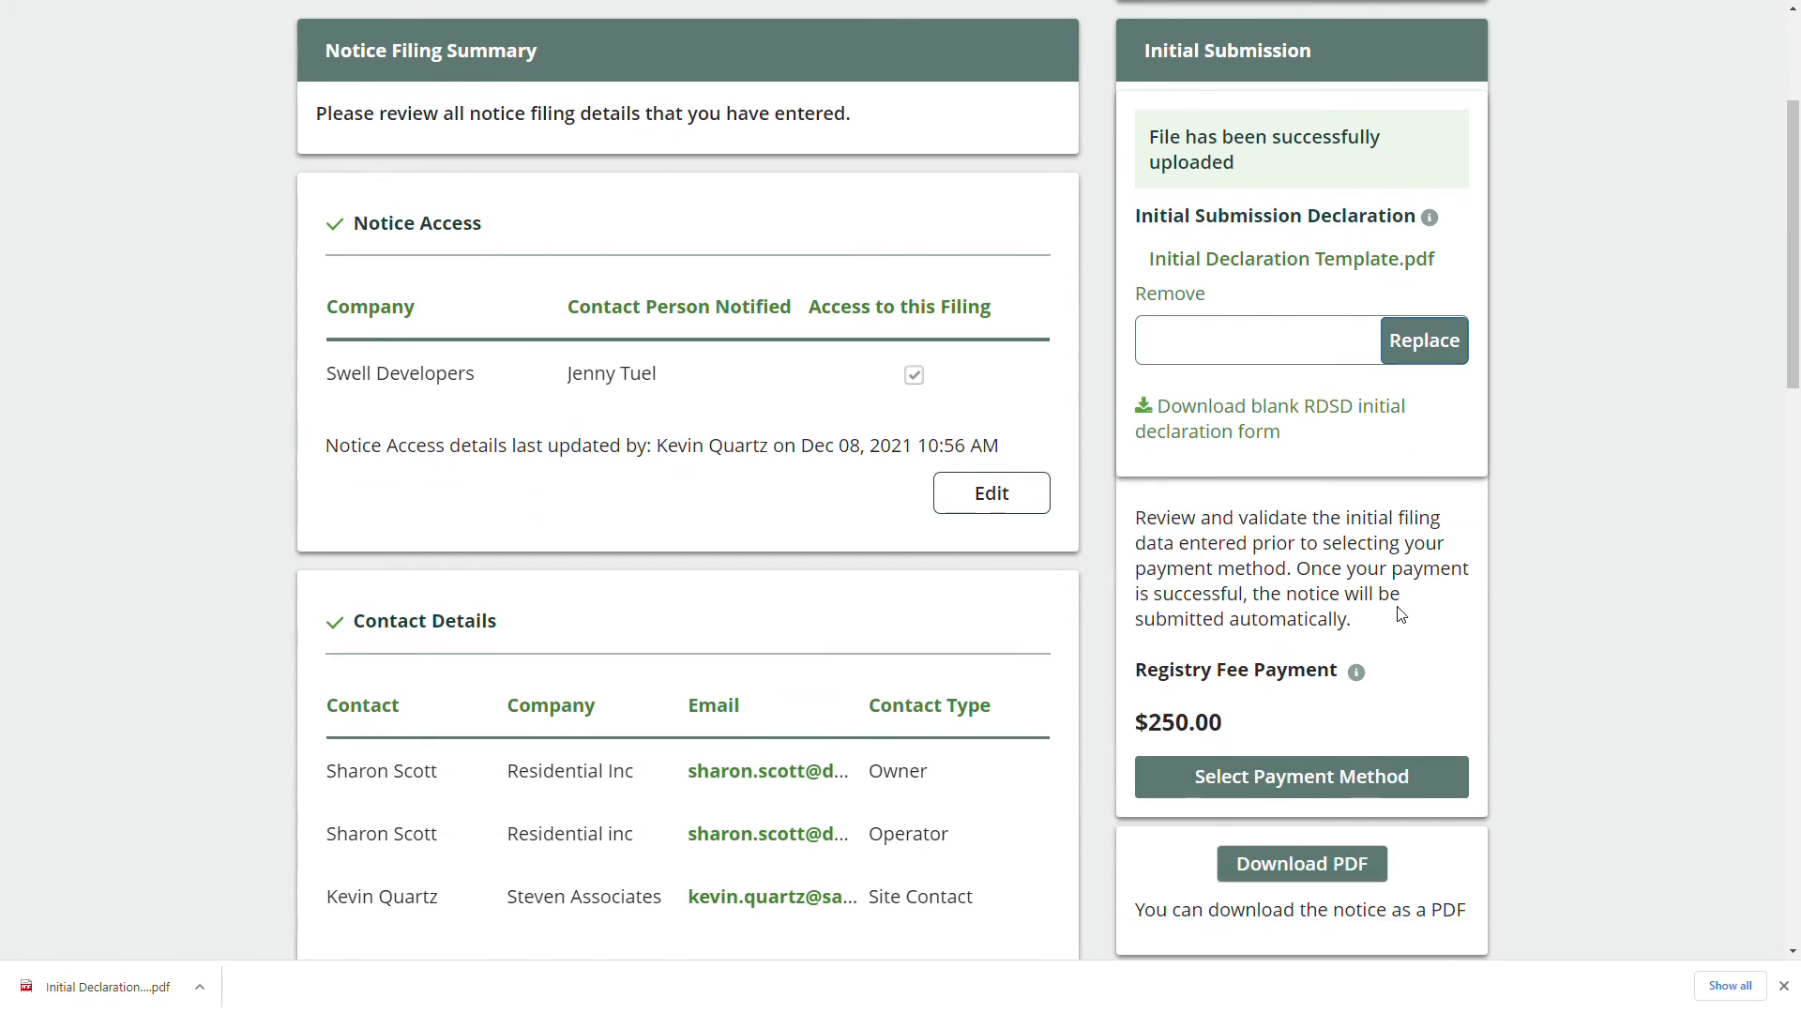
{"action": "scroll", "coordinate": [1400, 614], "scroll_direction": "down", "scroll_amount": 1}
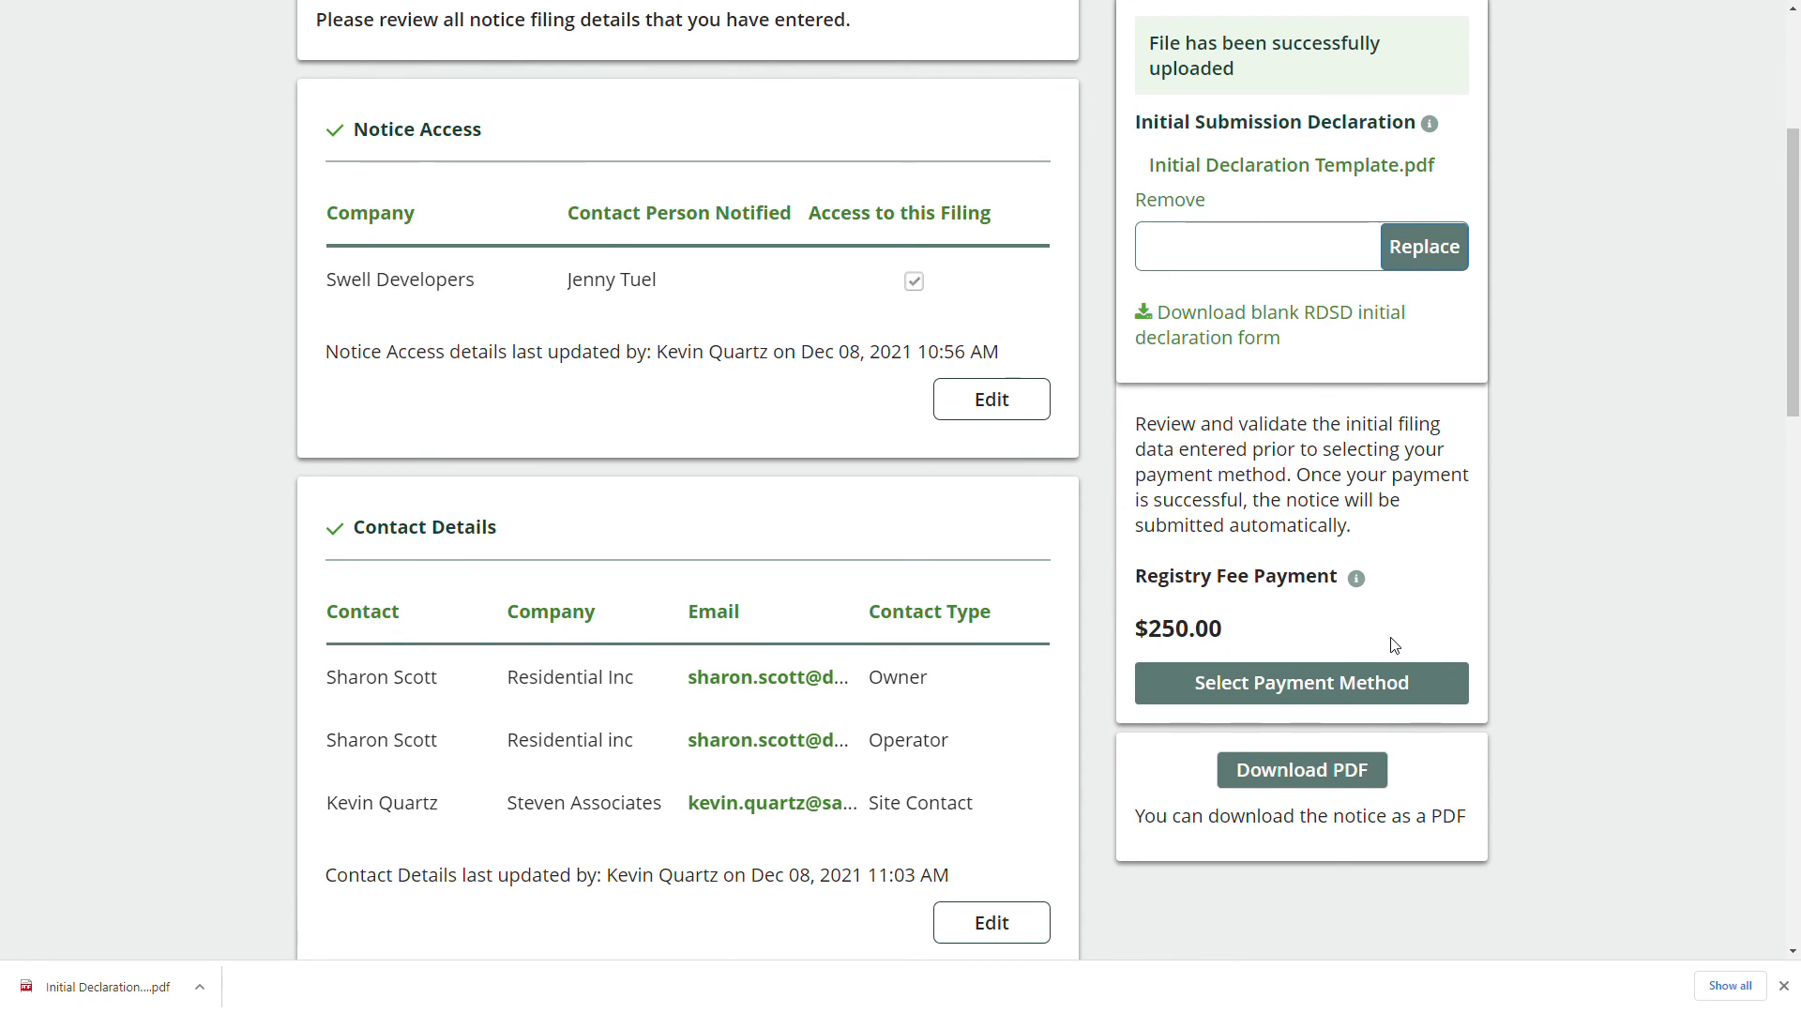
{"action": "scroll", "coordinate": [1395, 646], "scroll_direction": "down", "scroll_amount": 2}
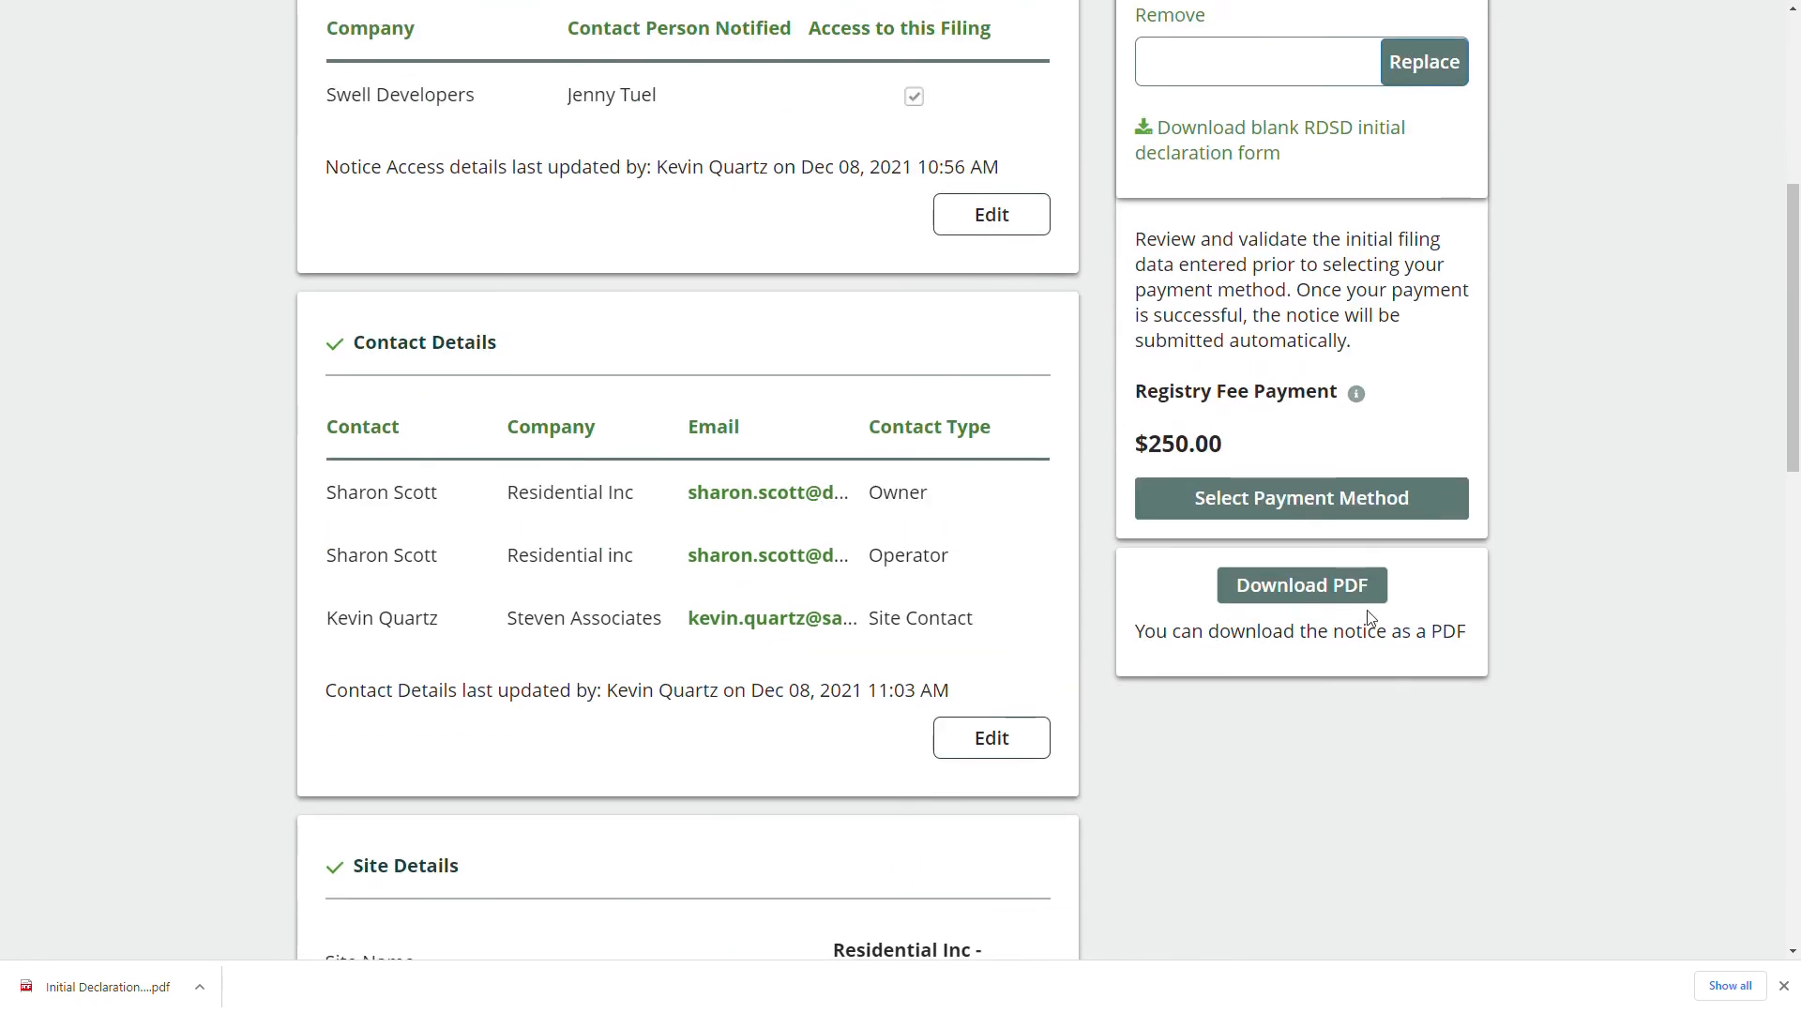
Compare Bank Withdrawal, Credit Card and EDI Payment Method for the $250.00 registry fee.
{"action": "left_click", "coordinate": [1359, 508]}
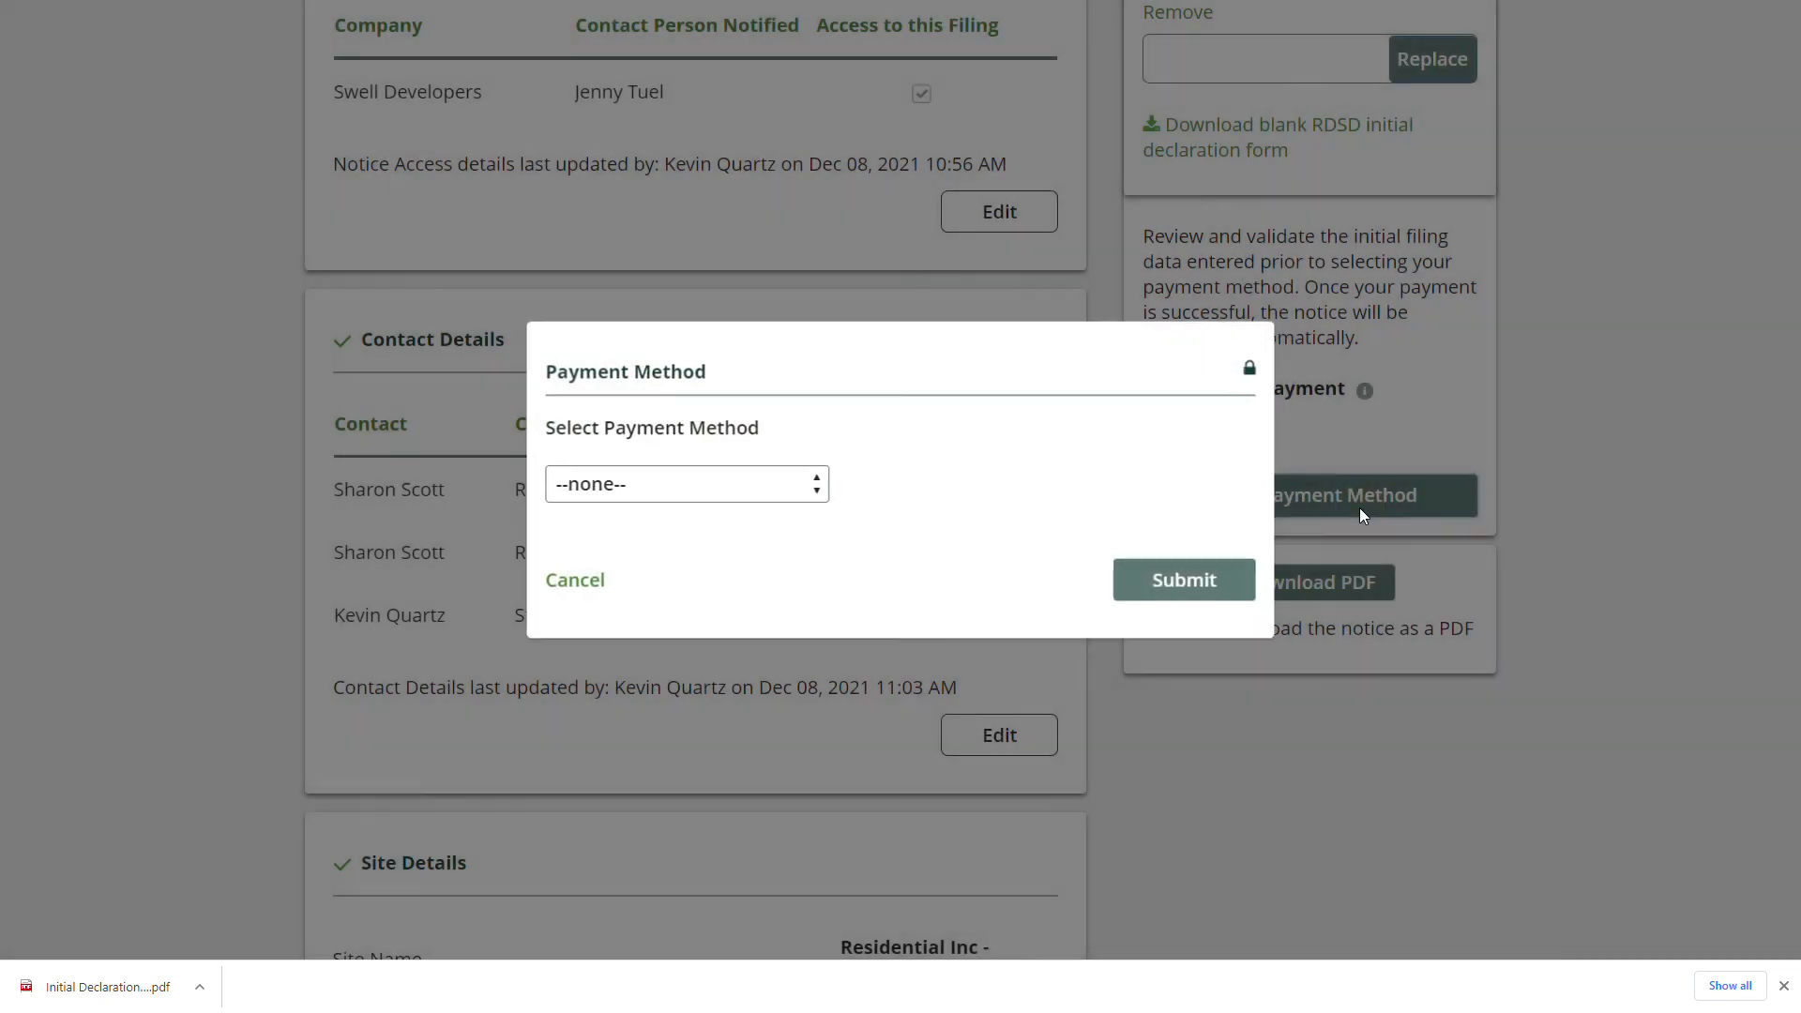
{"action": "left_click", "coordinate": [598, 487]}
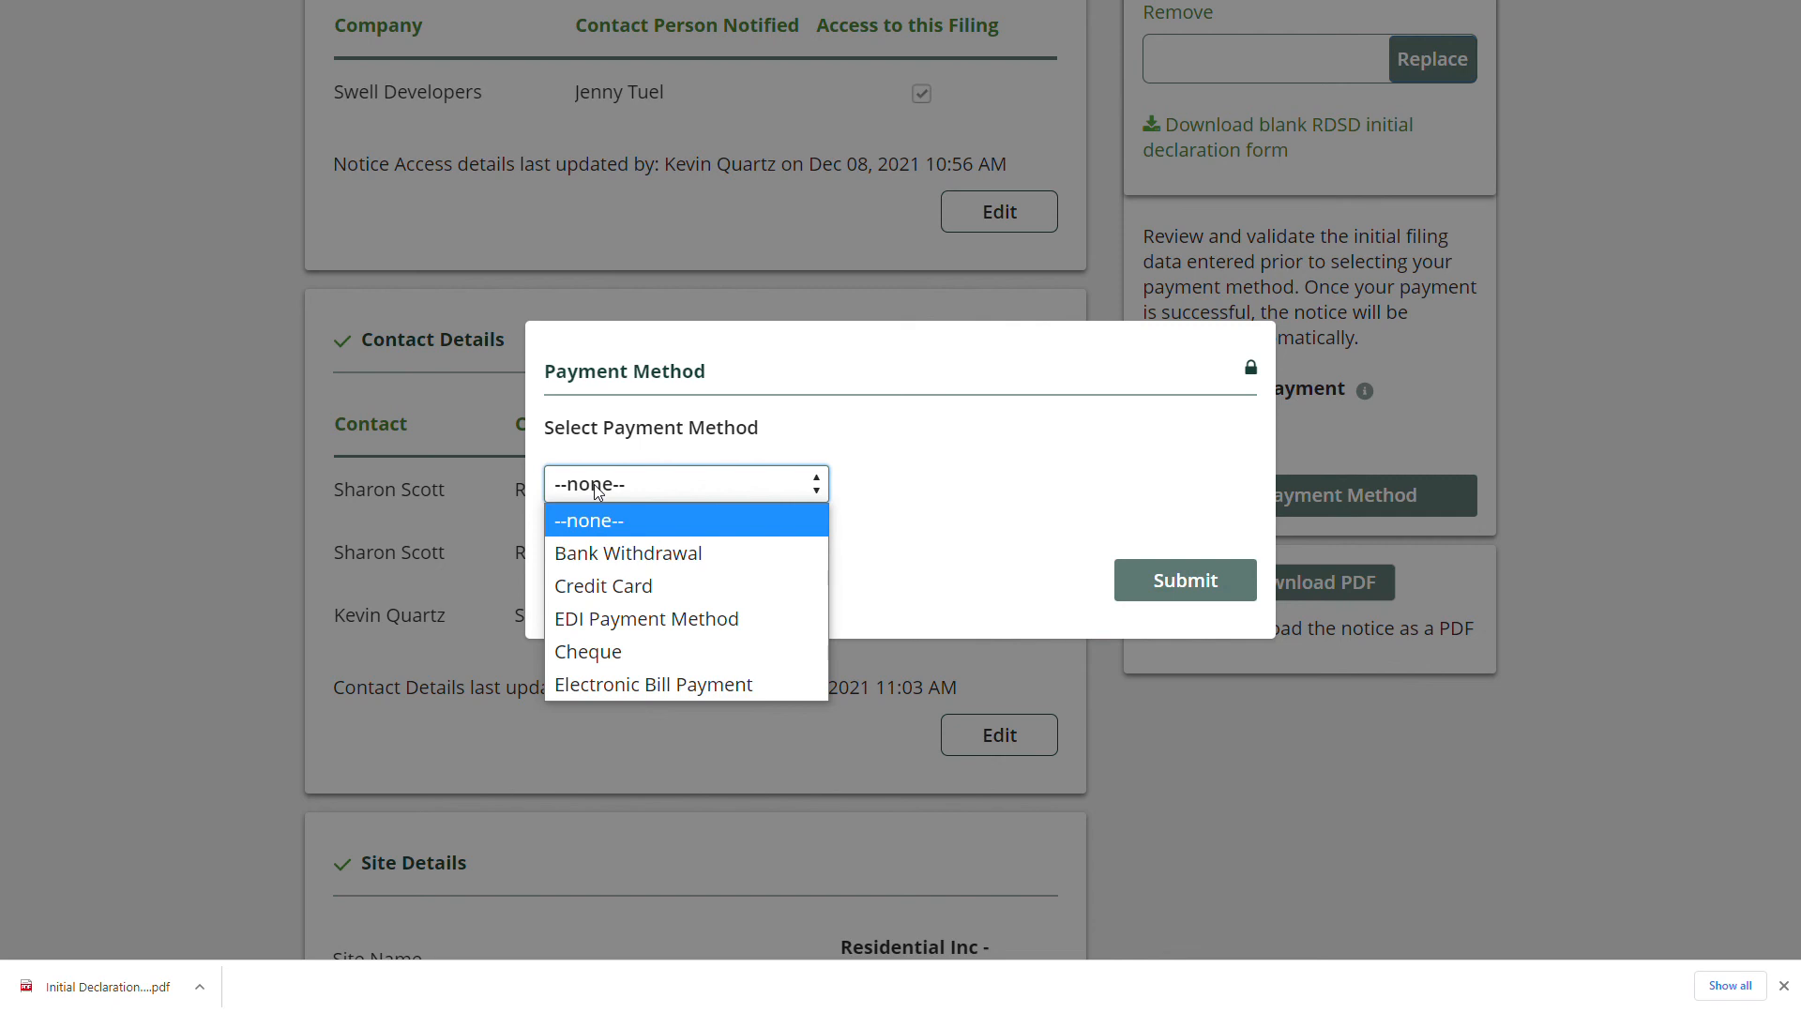
{"action": "left_click", "coordinate": [746, 562]}
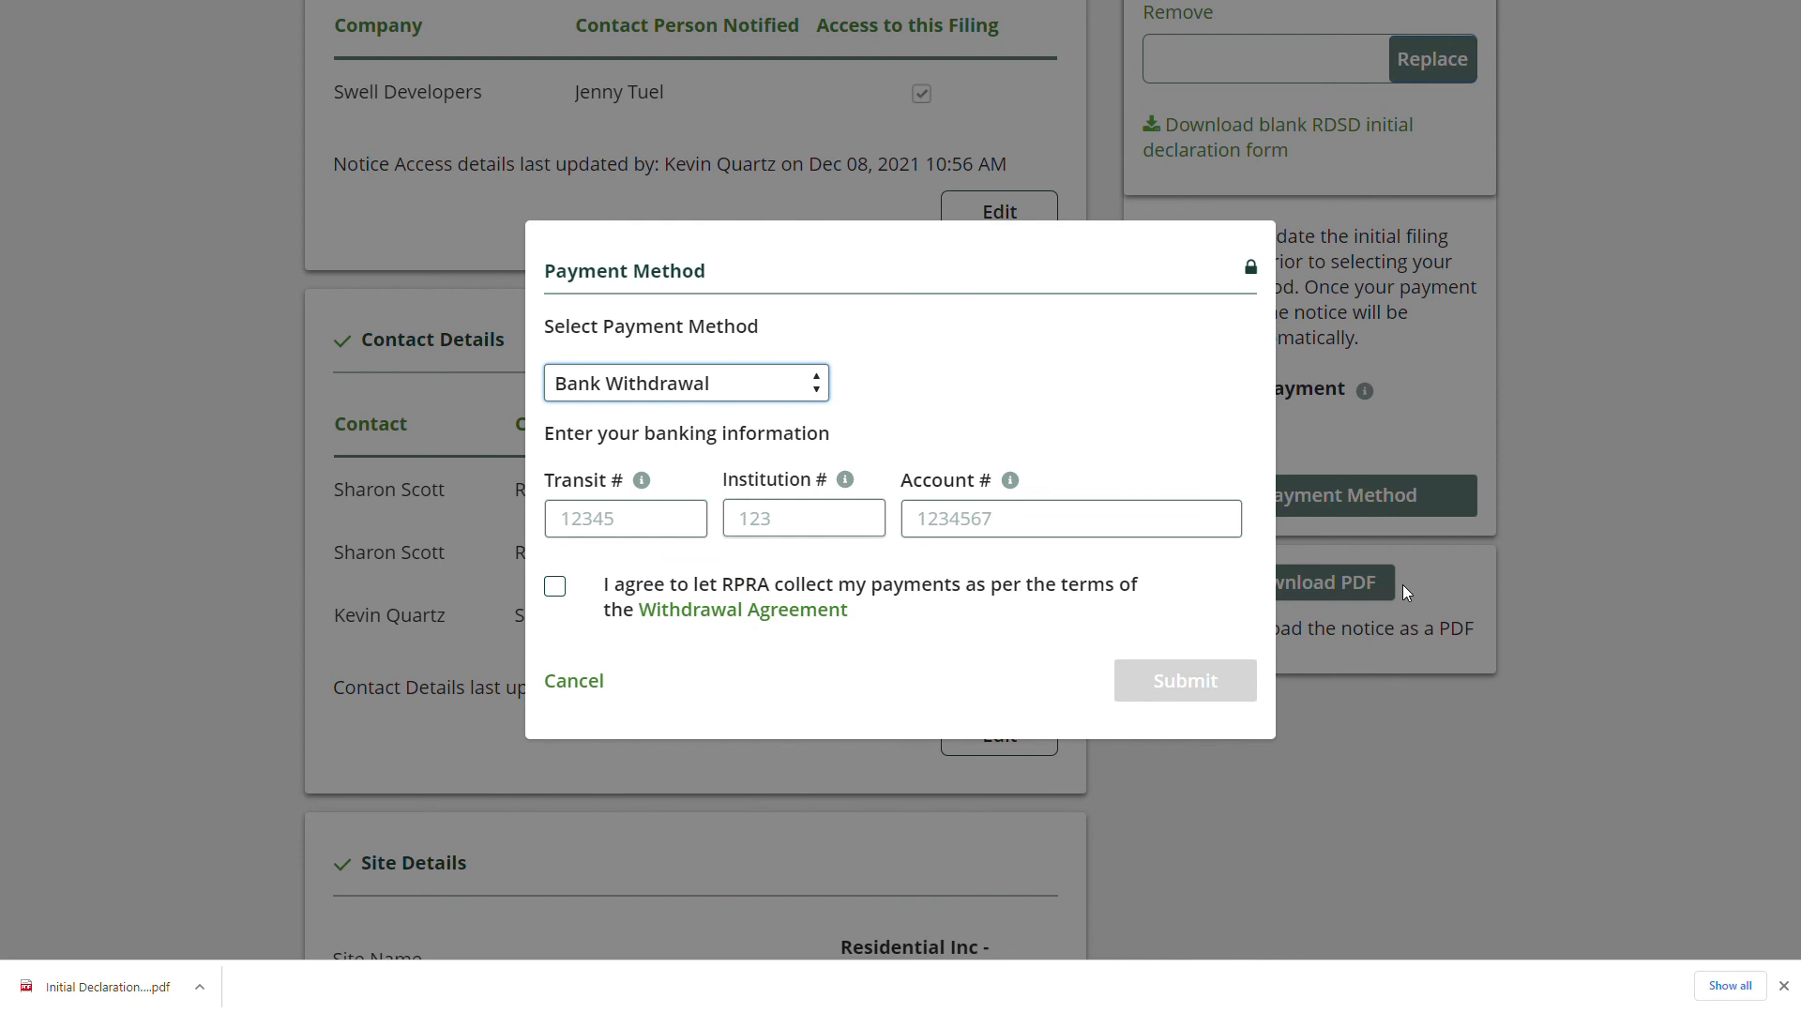
{"action": "left_click", "coordinate": [727, 375]}
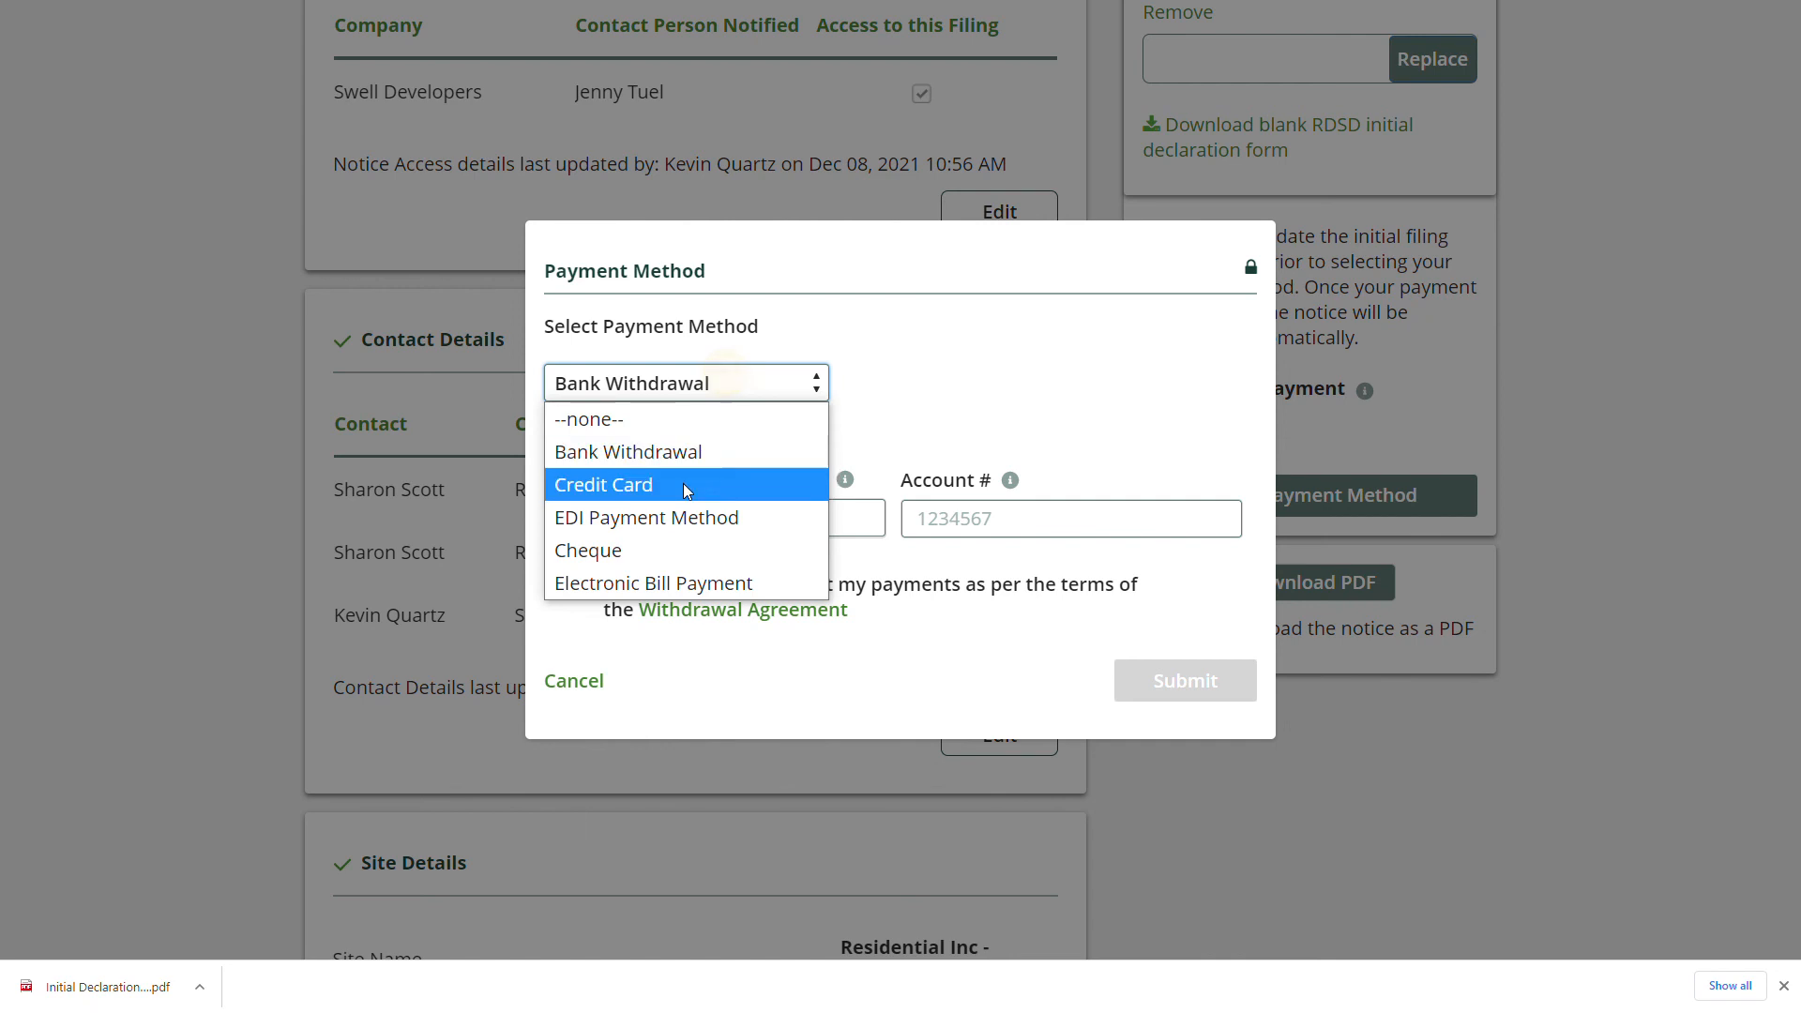
{"action": "left_click", "coordinate": [683, 484]}
{"action": "left_click", "coordinate": [692, 451]}
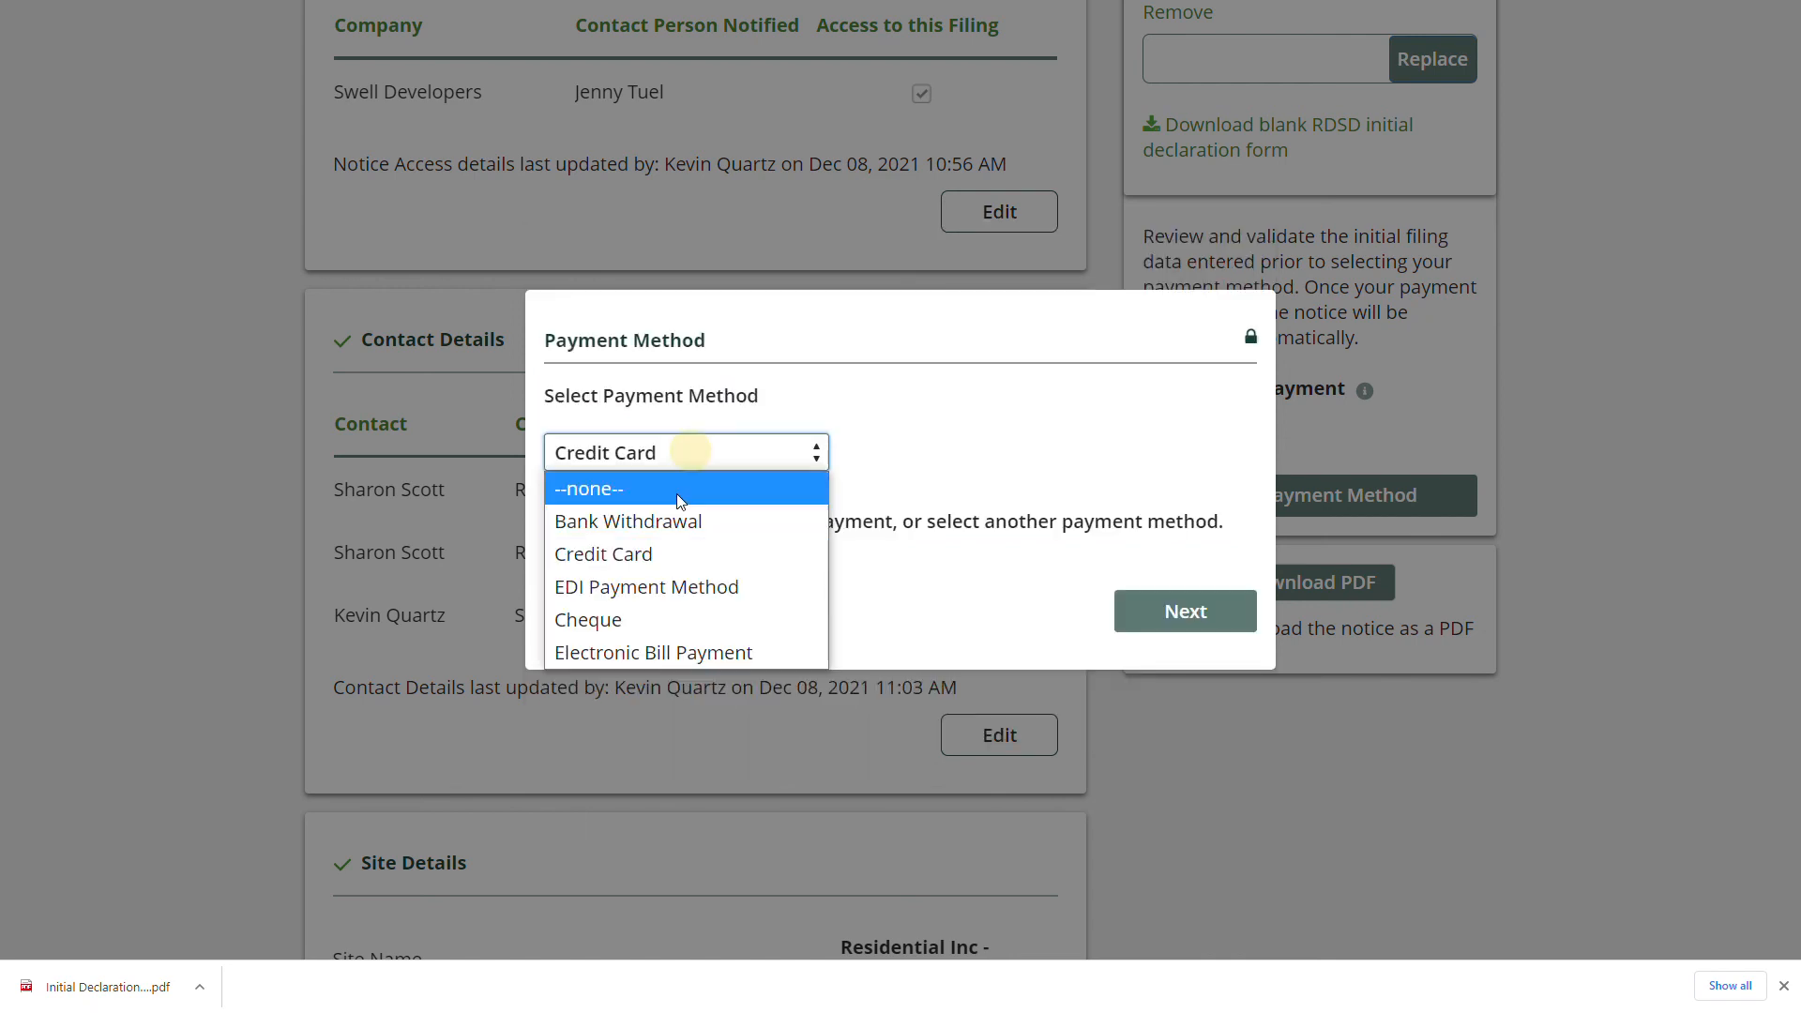
{"action": "left_click", "coordinate": [662, 583]}
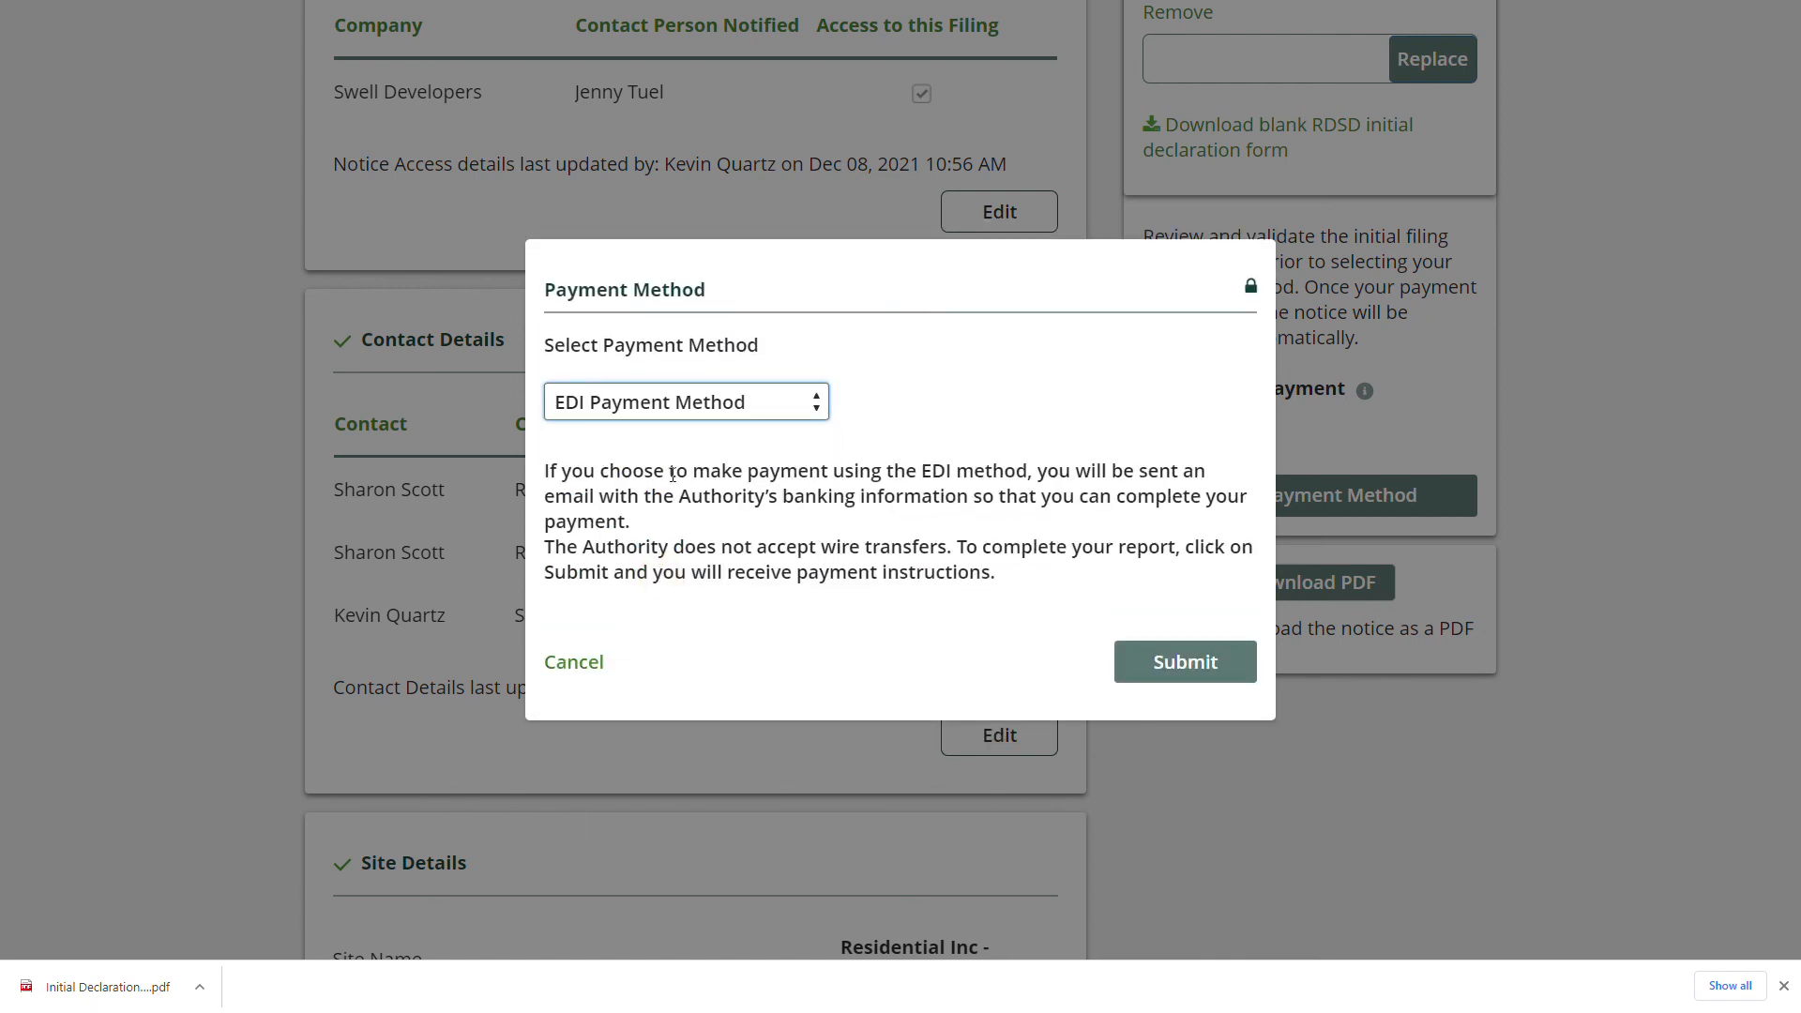
Also try Cheque, Electronic Bill Payment and Credit Card as payment methods.
{"action": "left_click", "coordinate": [694, 413]}
{"action": "left_click", "coordinate": [665, 566]}
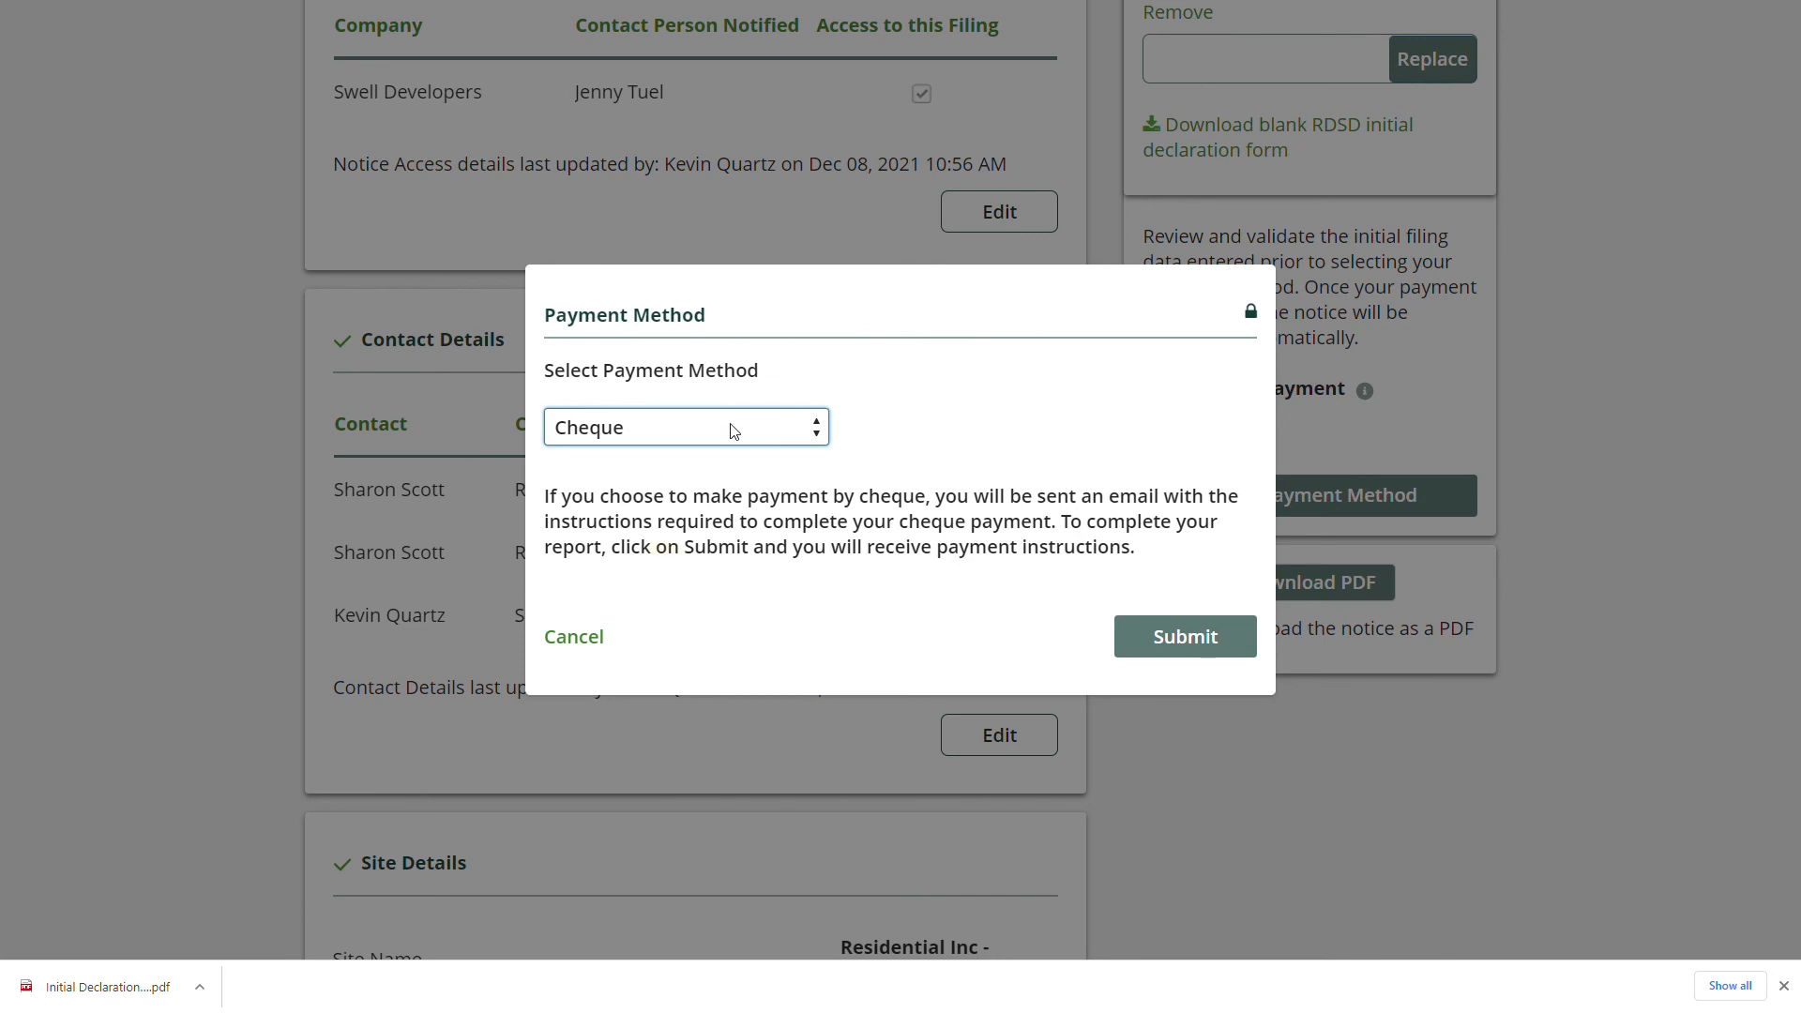
{"action": "left_click", "coordinate": [731, 430]}
{"action": "left_click", "coordinate": [726, 625]}
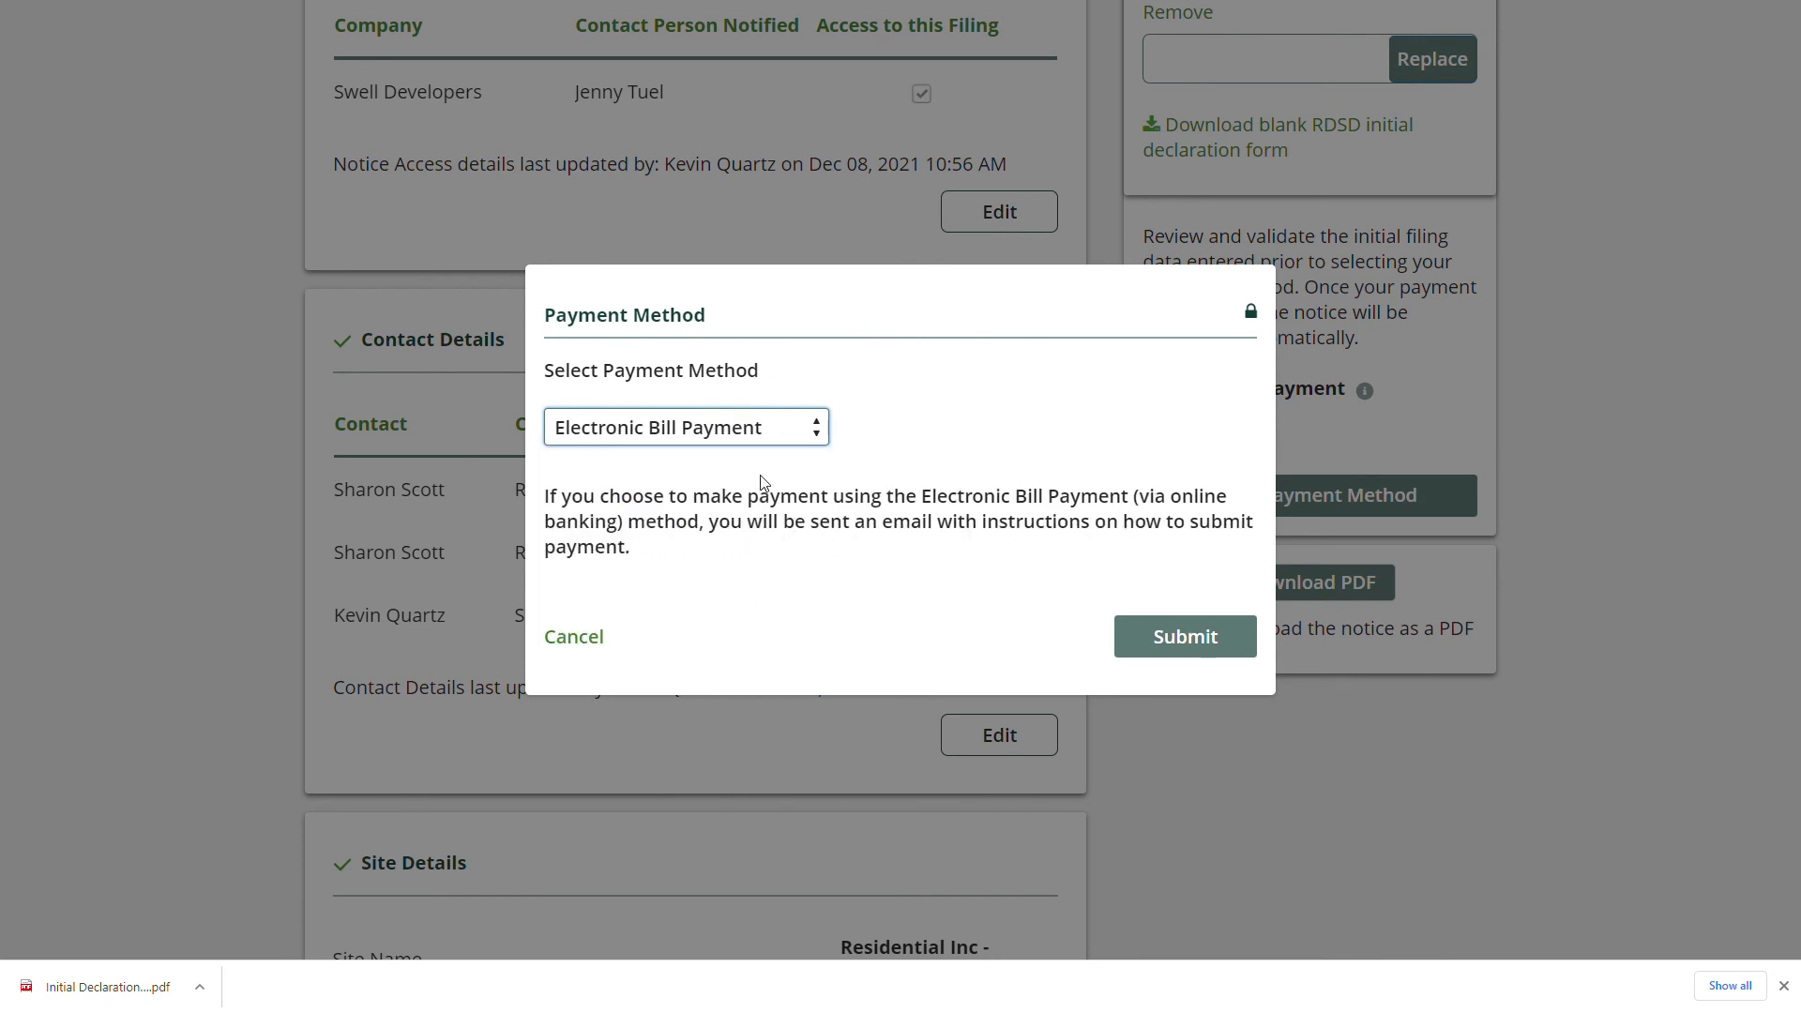
{"action": "left_click", "coordinate": [697, 450]}
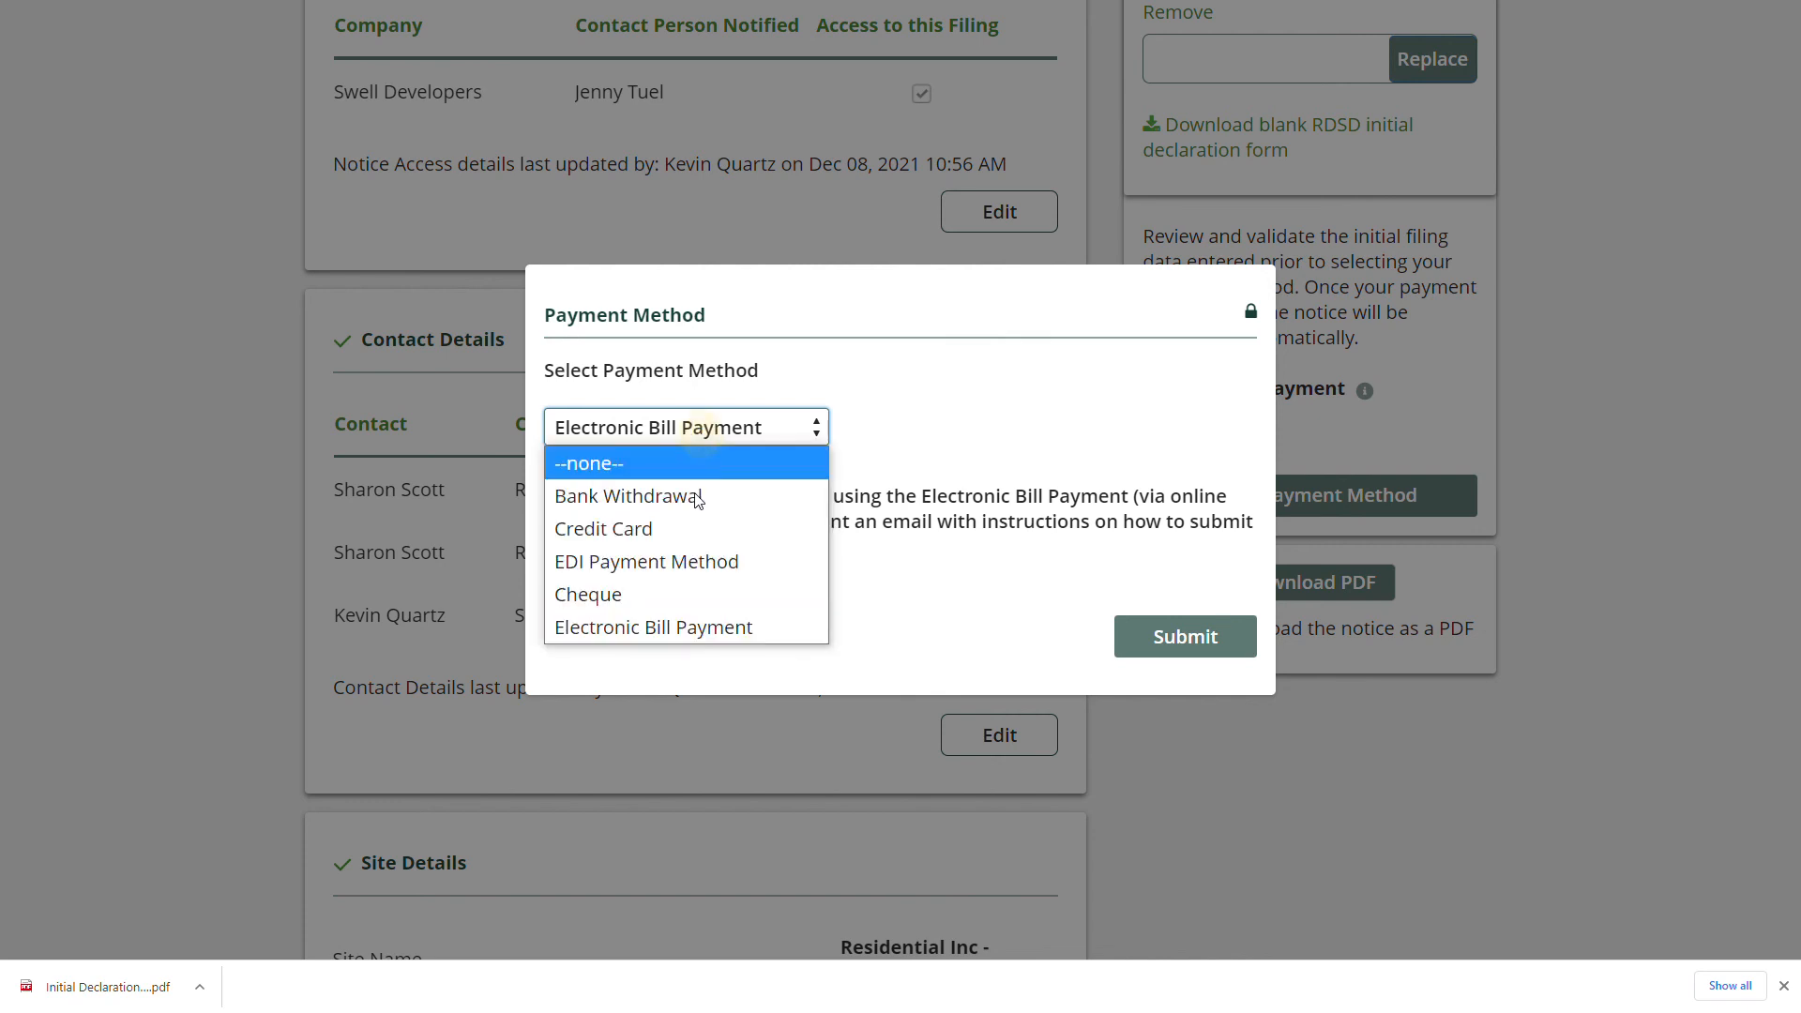
{"action": "left_click", "coordinate": [694, 523]}
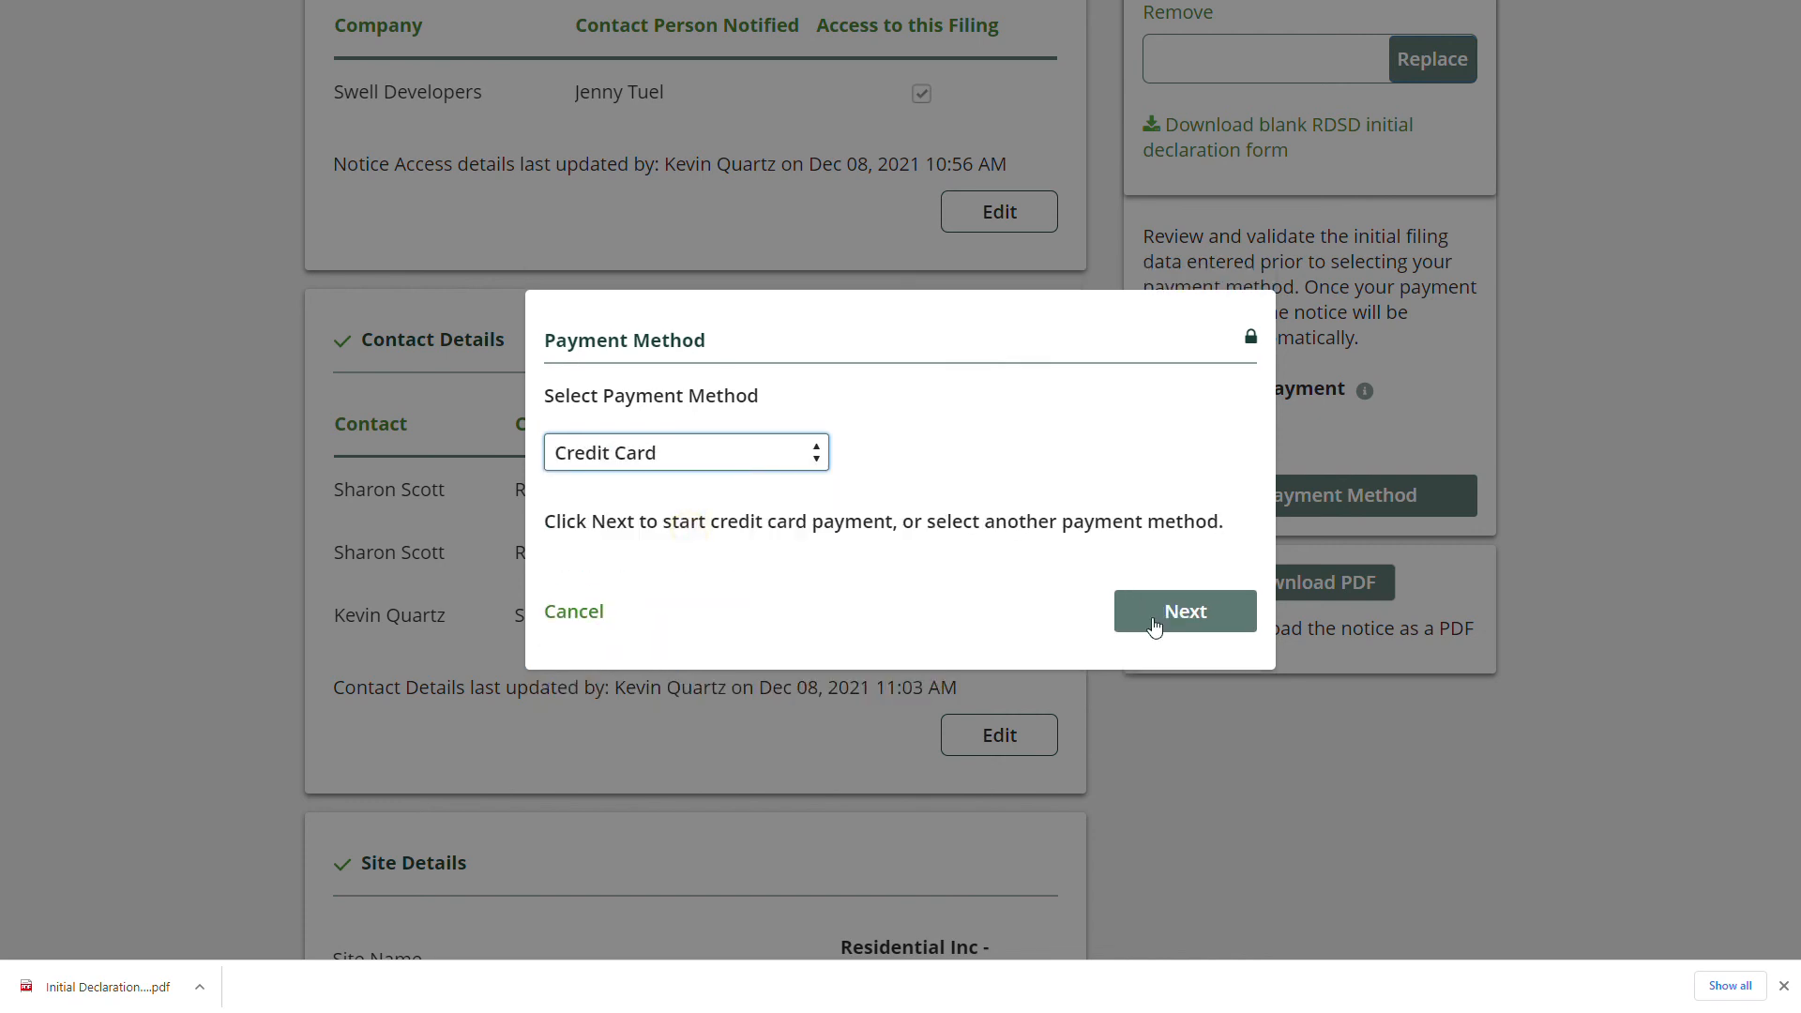
Settle on EDI Payment Method and submit the notice.
{"action": "left_click", "coordinate": [701, 452]}
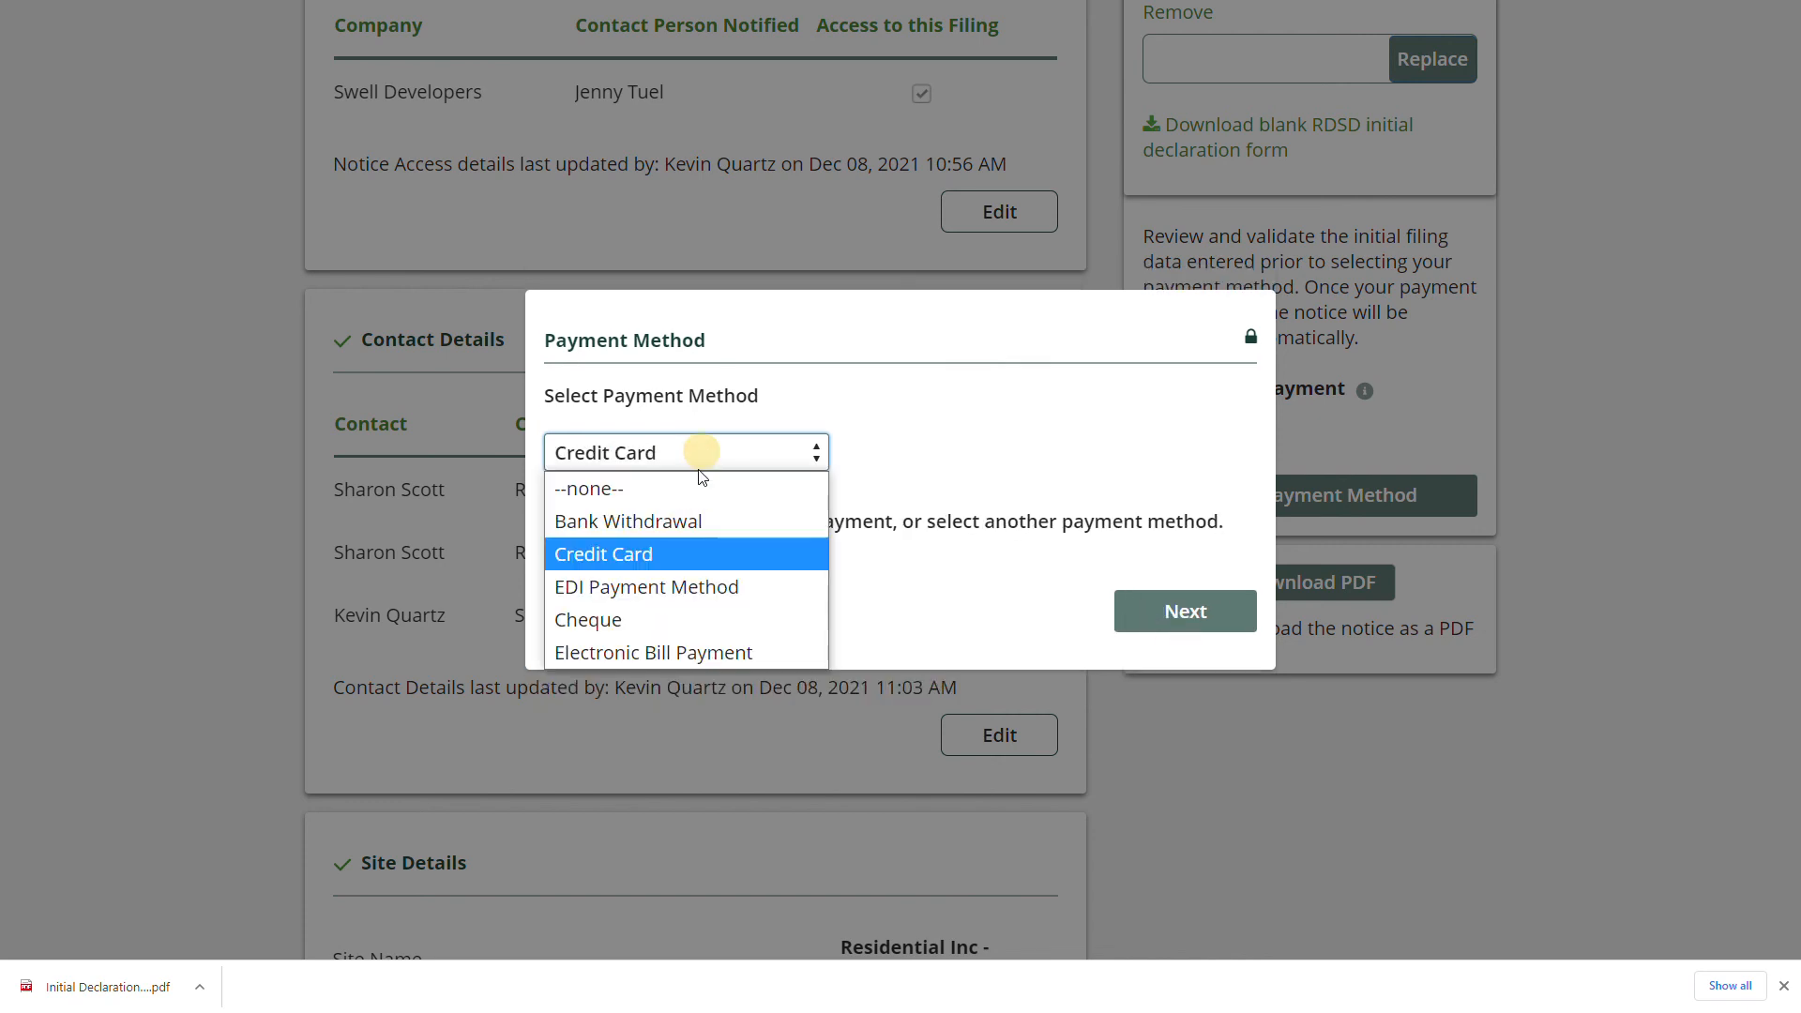
{"action": "left_click", "coordinate": [675, 586]}
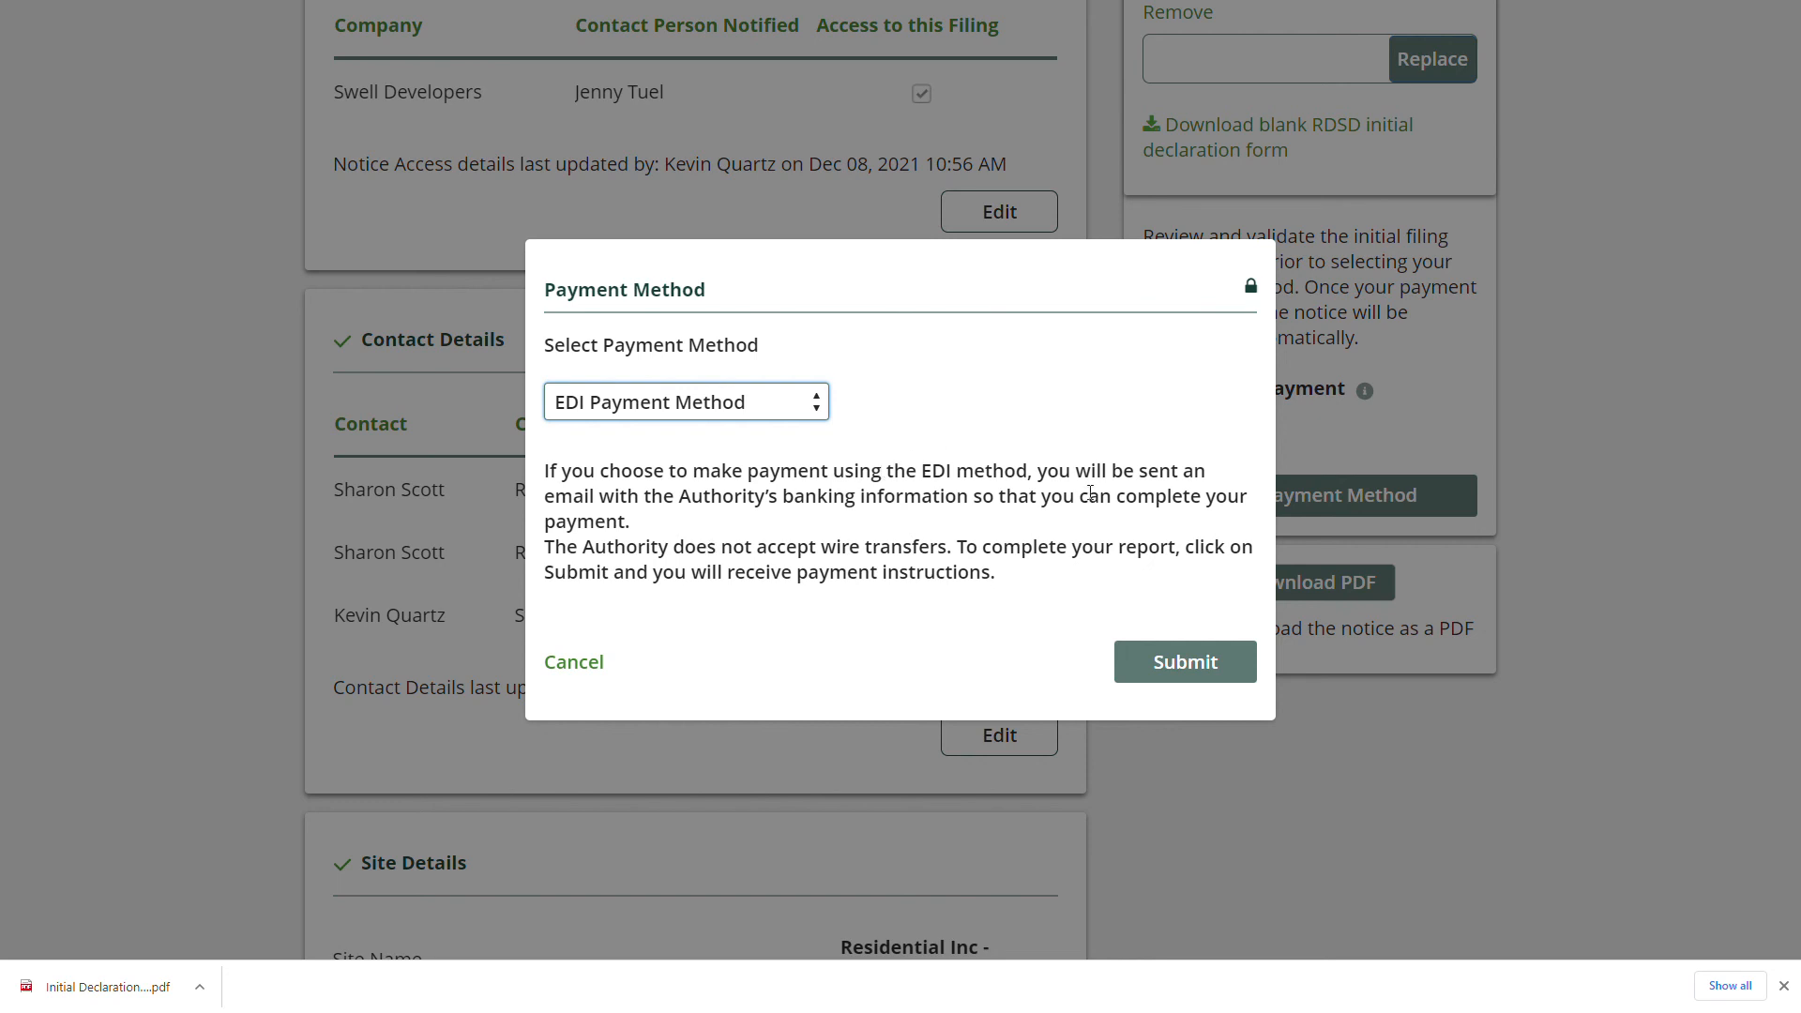
{"action": "left_click", "coordinate": [1190, 662]}
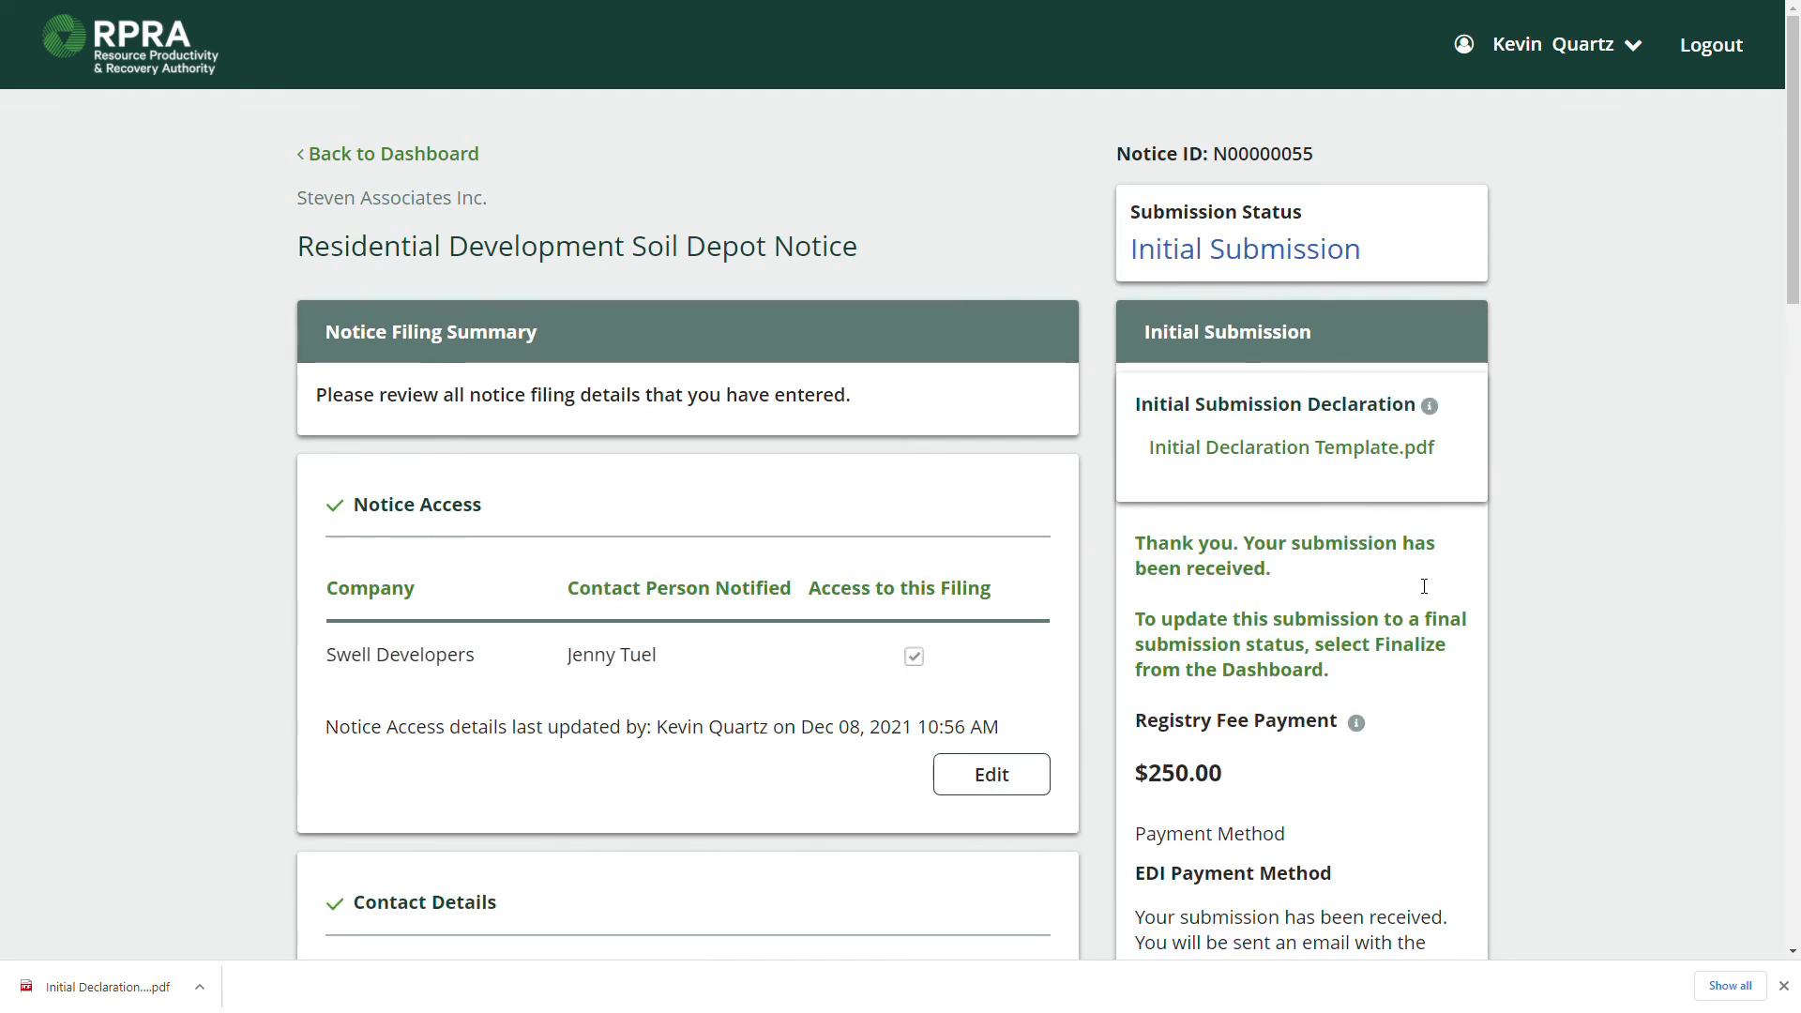
Review the submission confirmation: the status message, the finalize instructions and the EDI payment method.
{"action": "double_click", "coordinate": [1299, 644]}
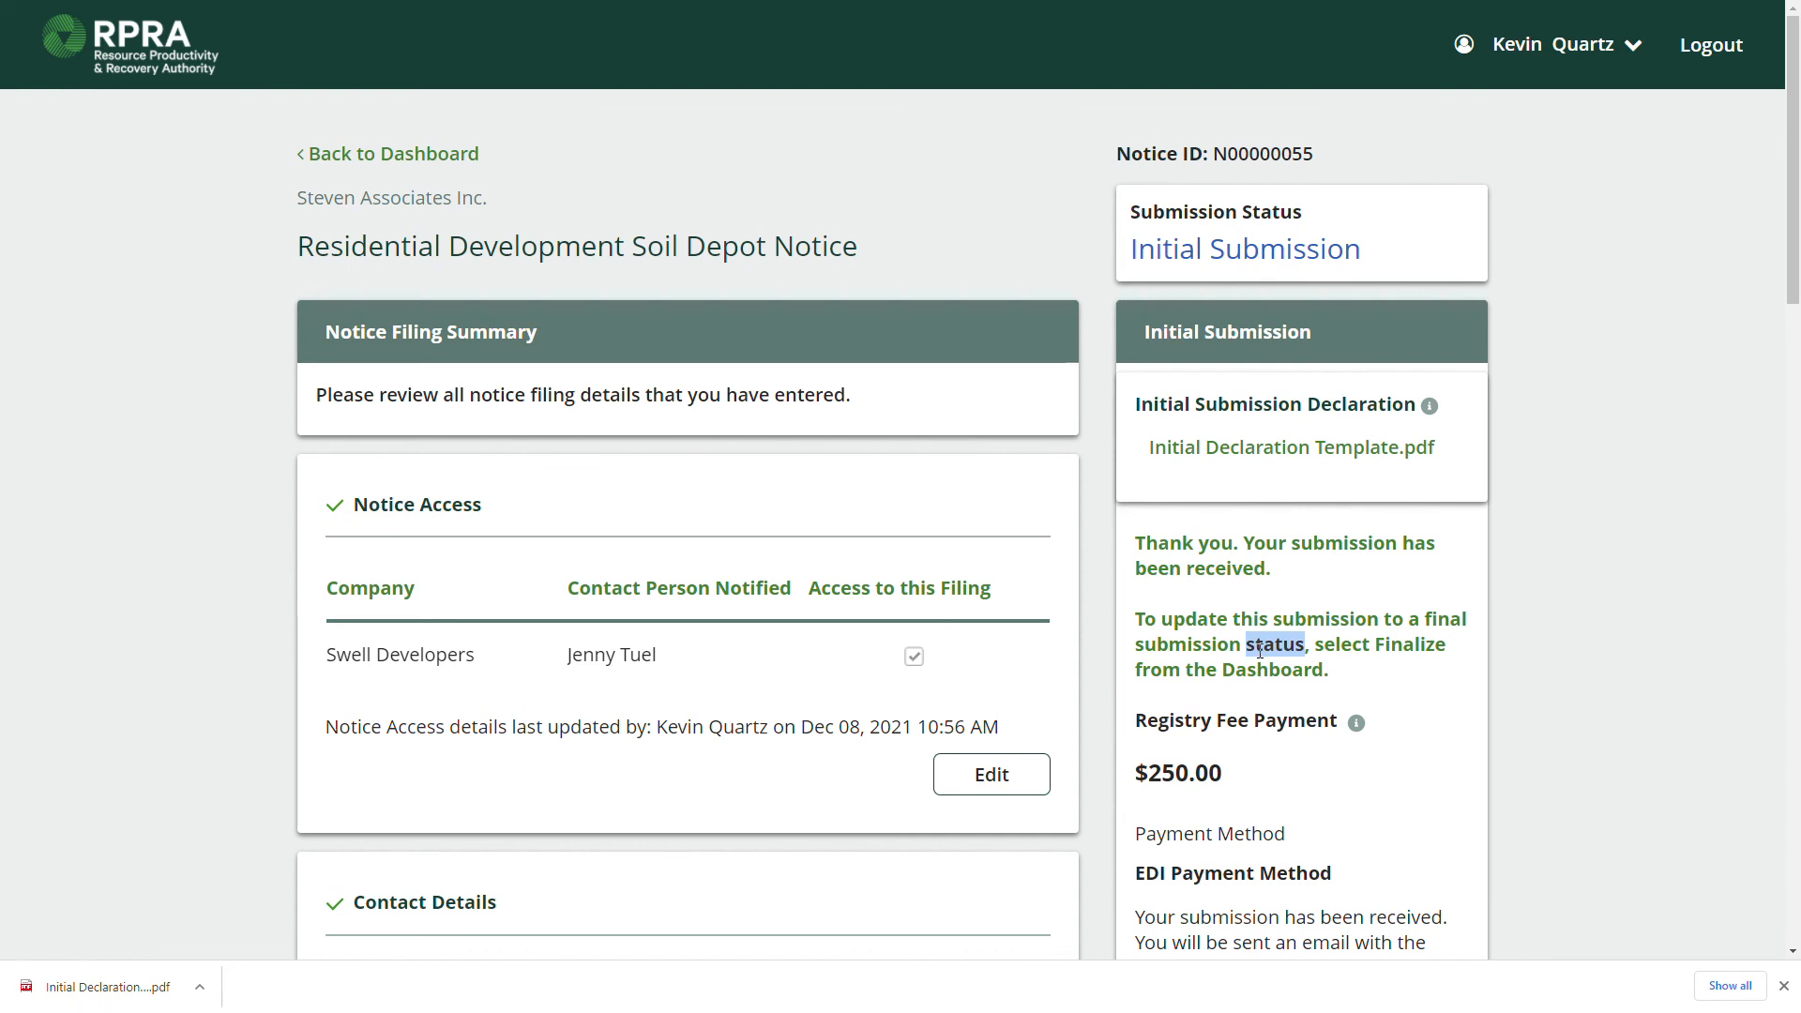
{"action": "left_click_drag", "start_coordinate": [1330, 670], "coordinate": [1142, 611]}
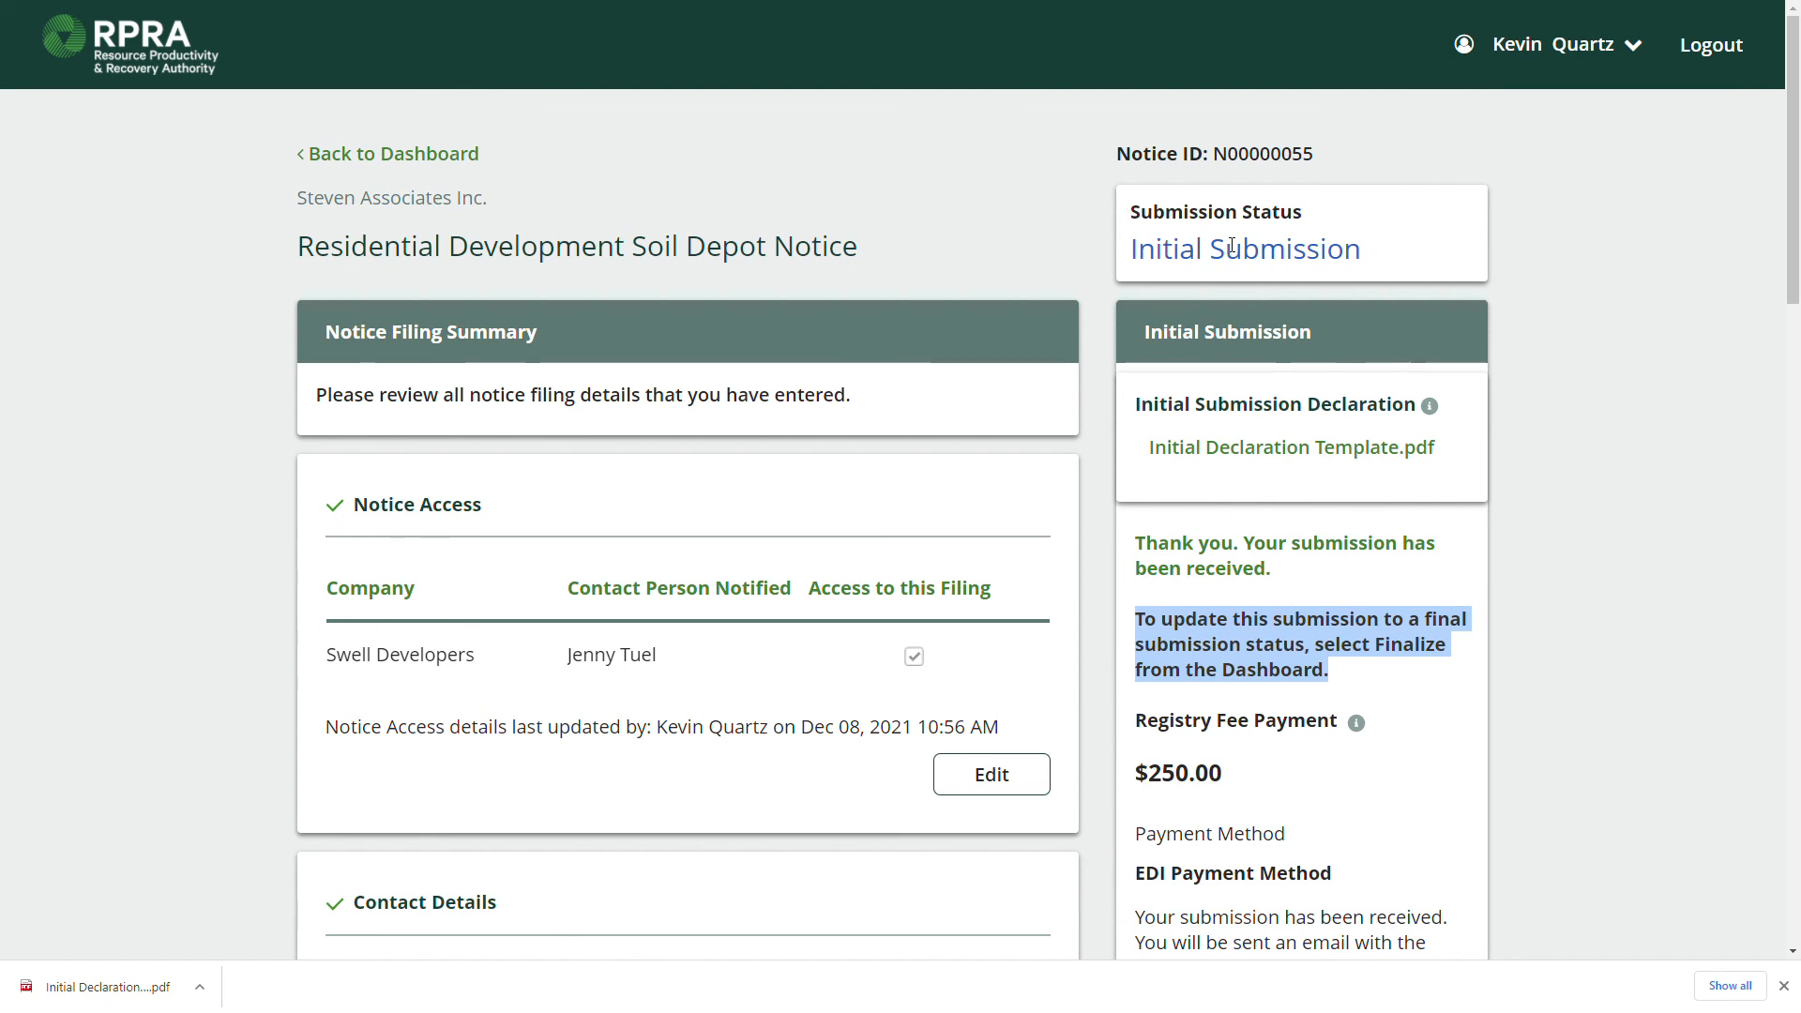
{"action": "scroll", "coordinate": [1229, 250], "scroll_direction": "down", "scroll_amount": 3}
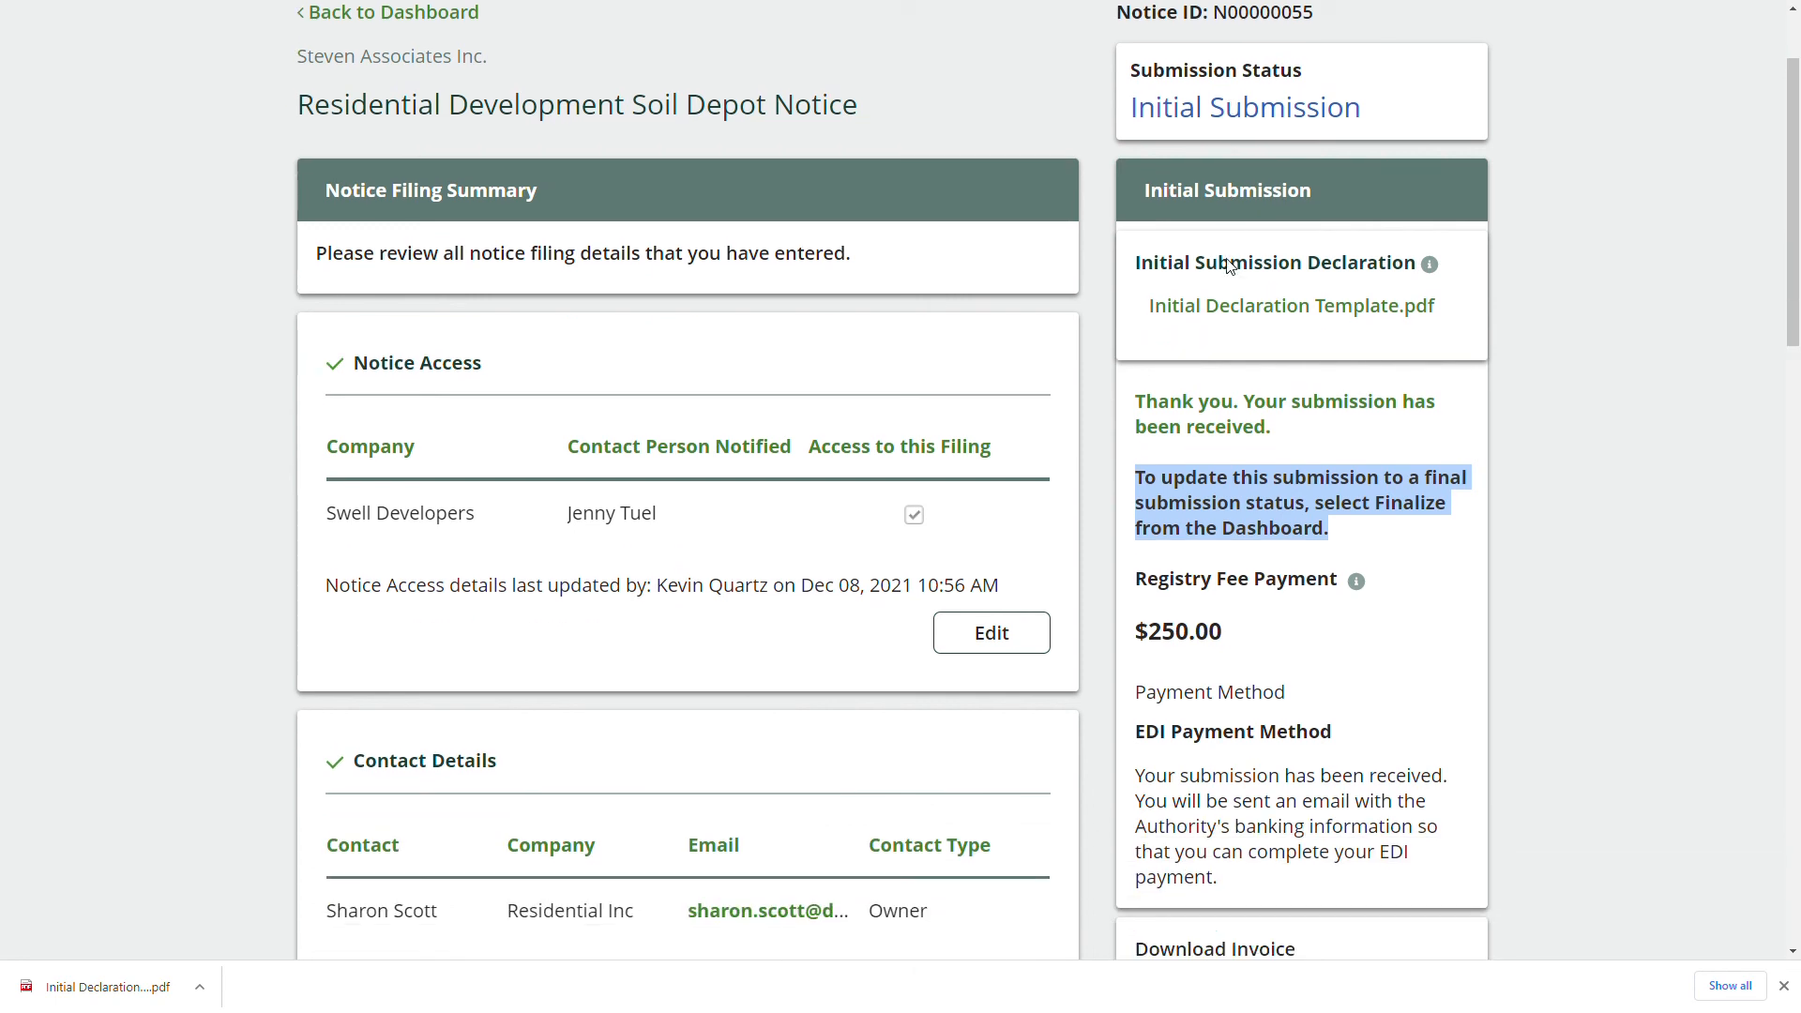
{"action": "scroll", "coordinate": [1234, 375], "scroll_direction": "down", "scroll_amount": 1}
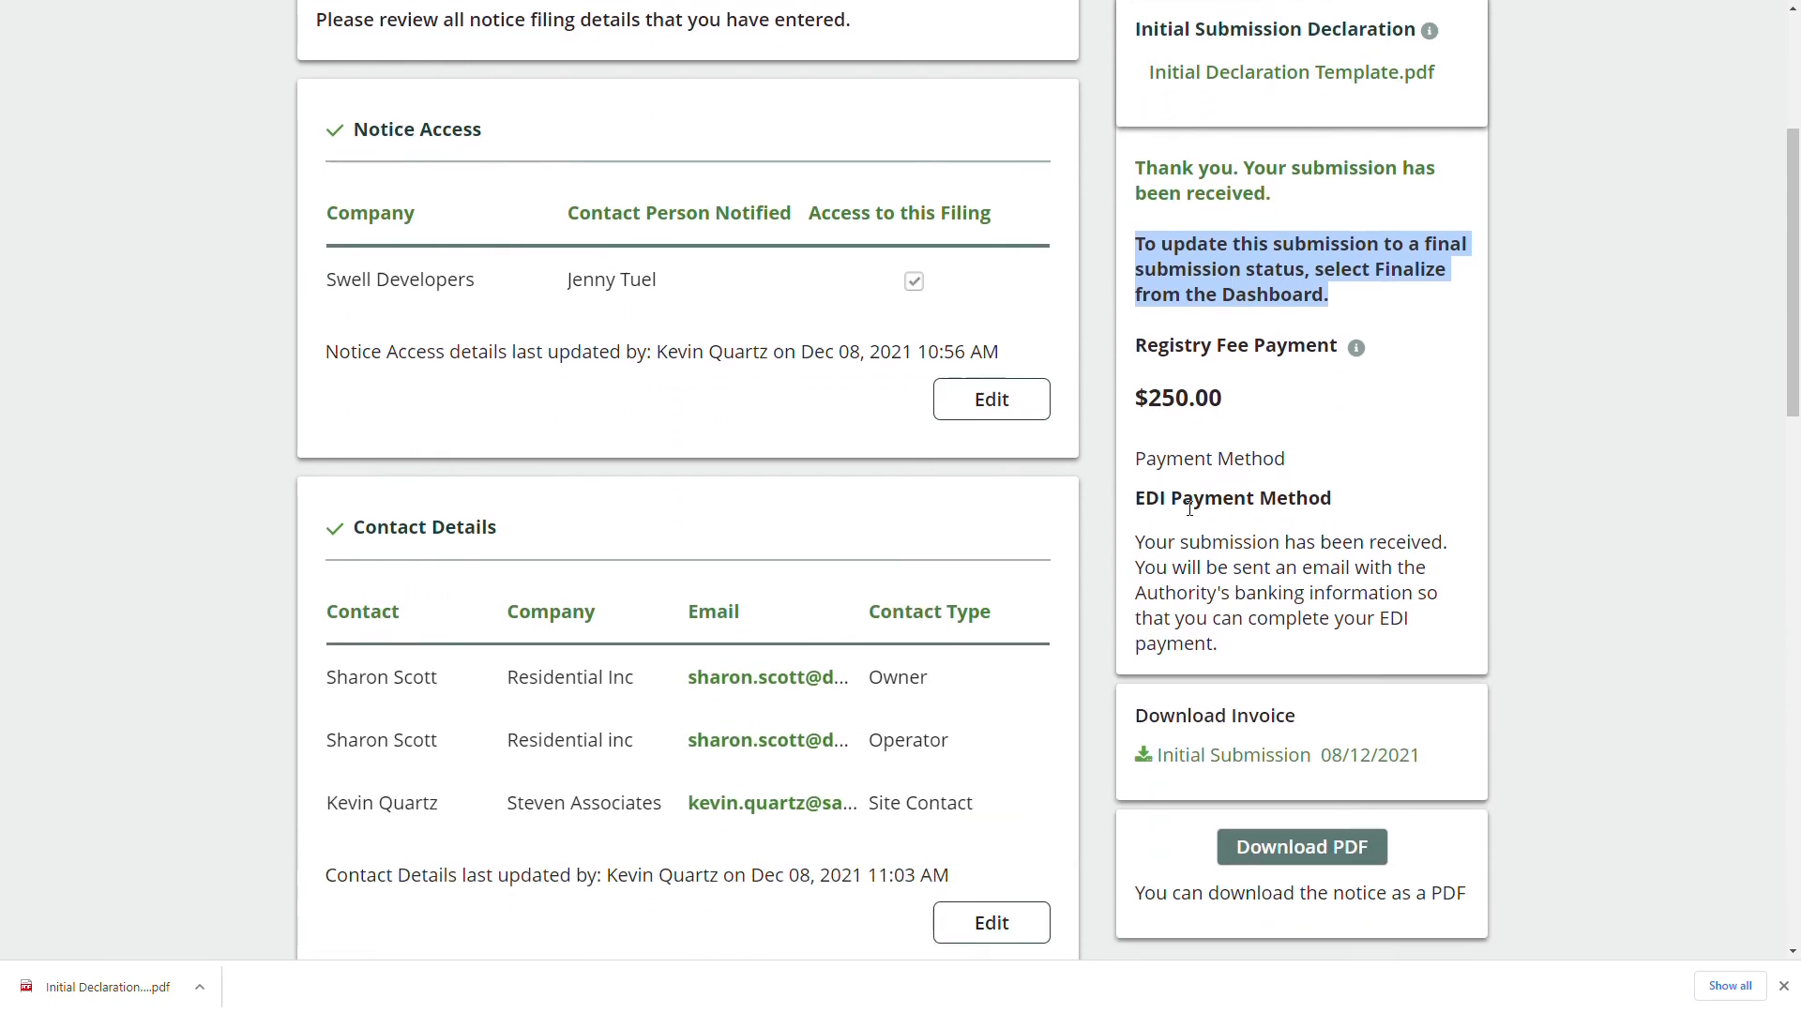
{"action": "triple_click", "coordinate": [1223, 459]}
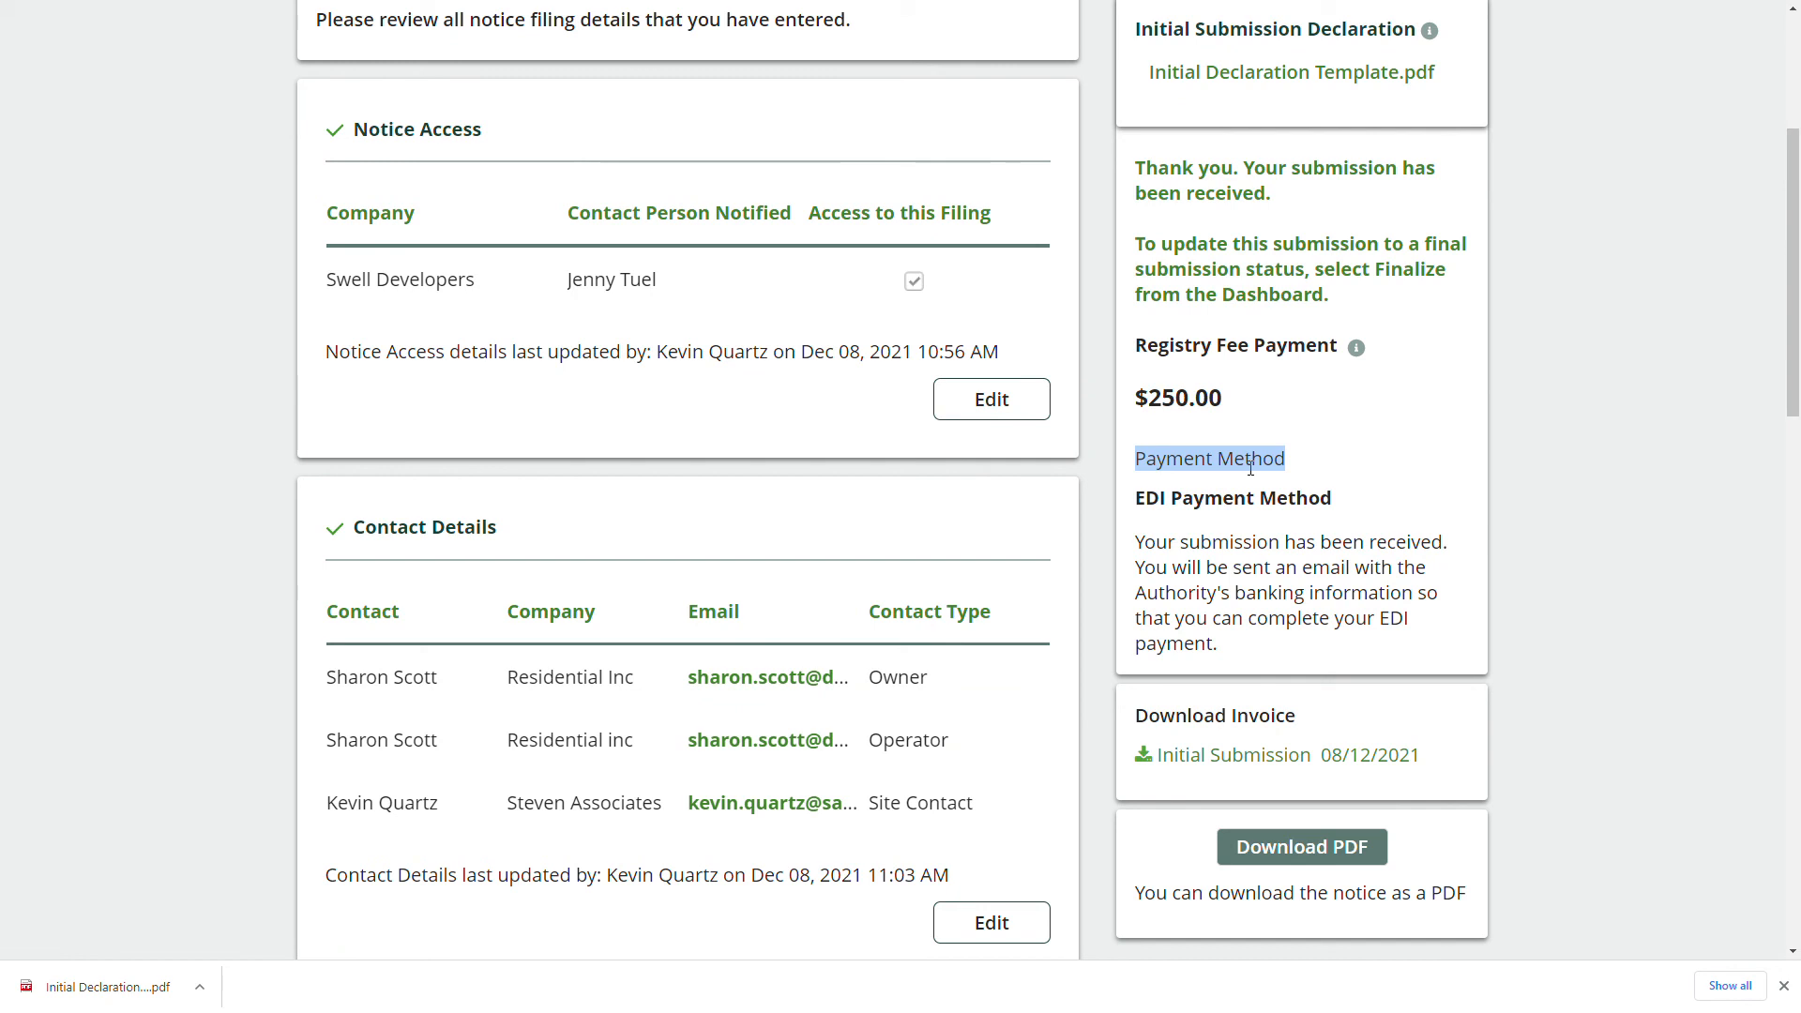
{"action": "scroll", "coordinate": [1252, 480], "scroll_direction": "down", "scroll_amount": 2}
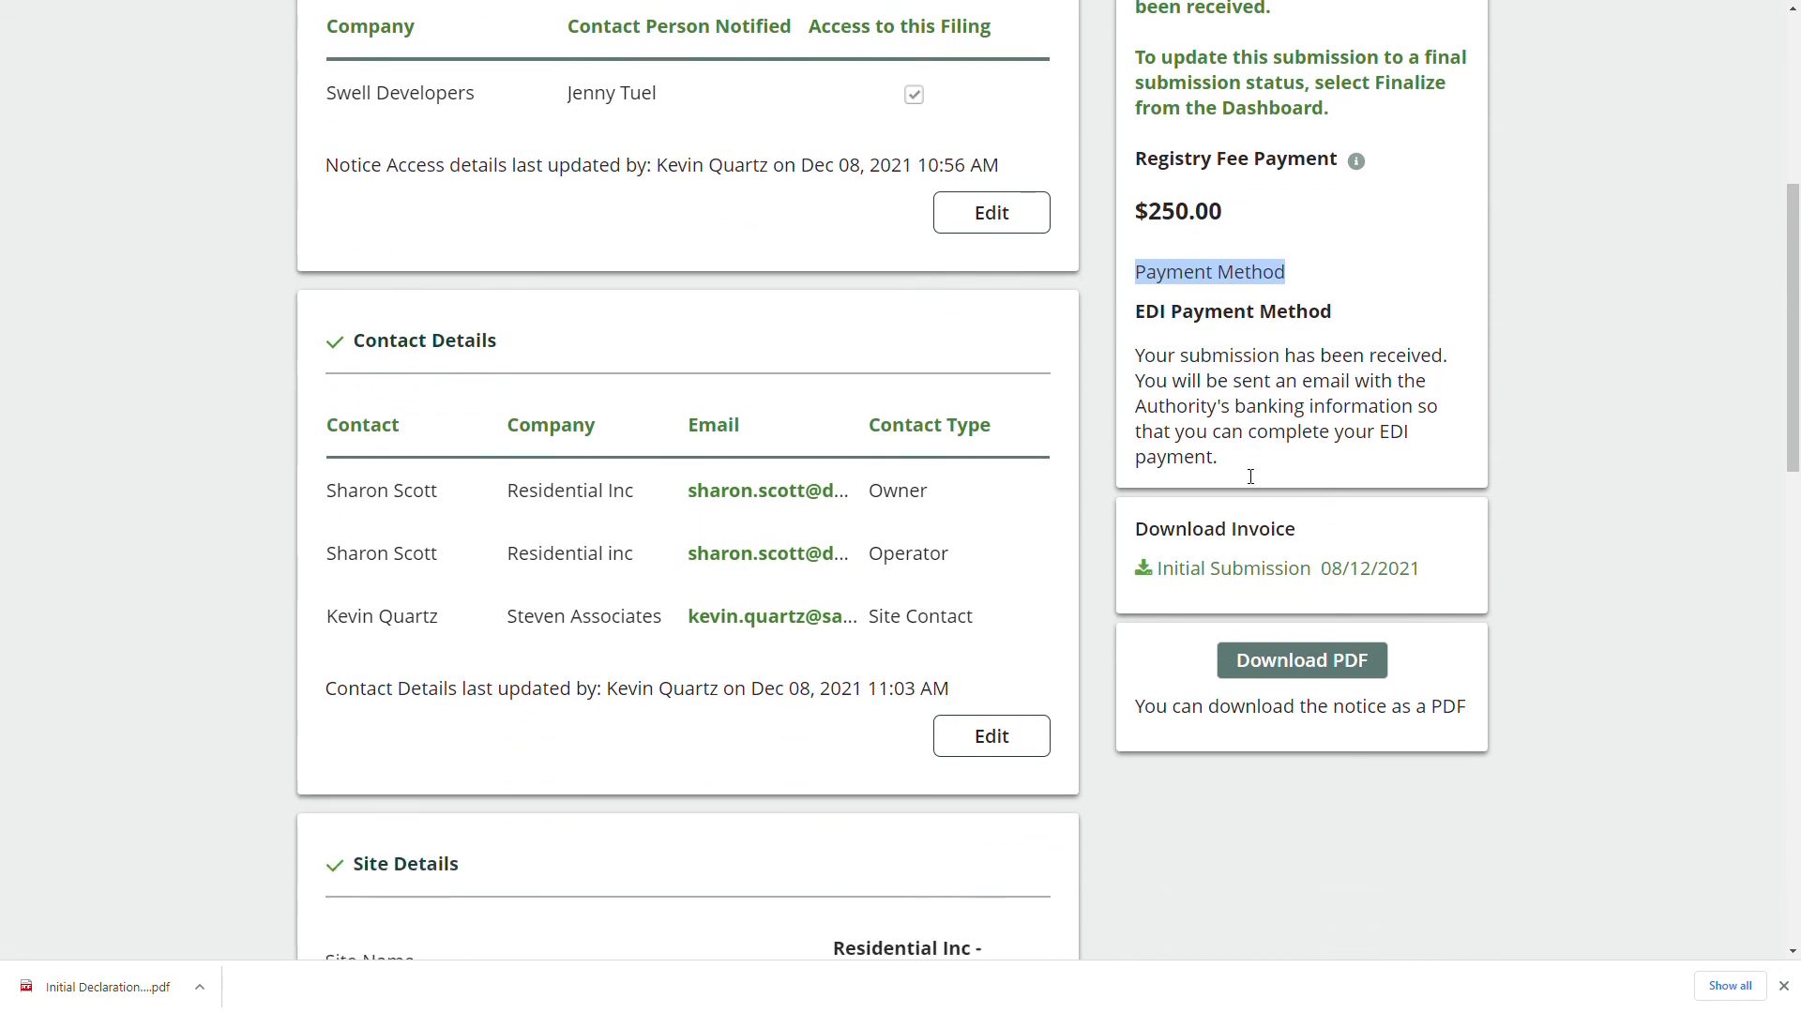
View the Initial Submission invoice dated 08/12/2021, then return to the top of the page.
{"action": "left_click", "coordinate": [1241, 570]}
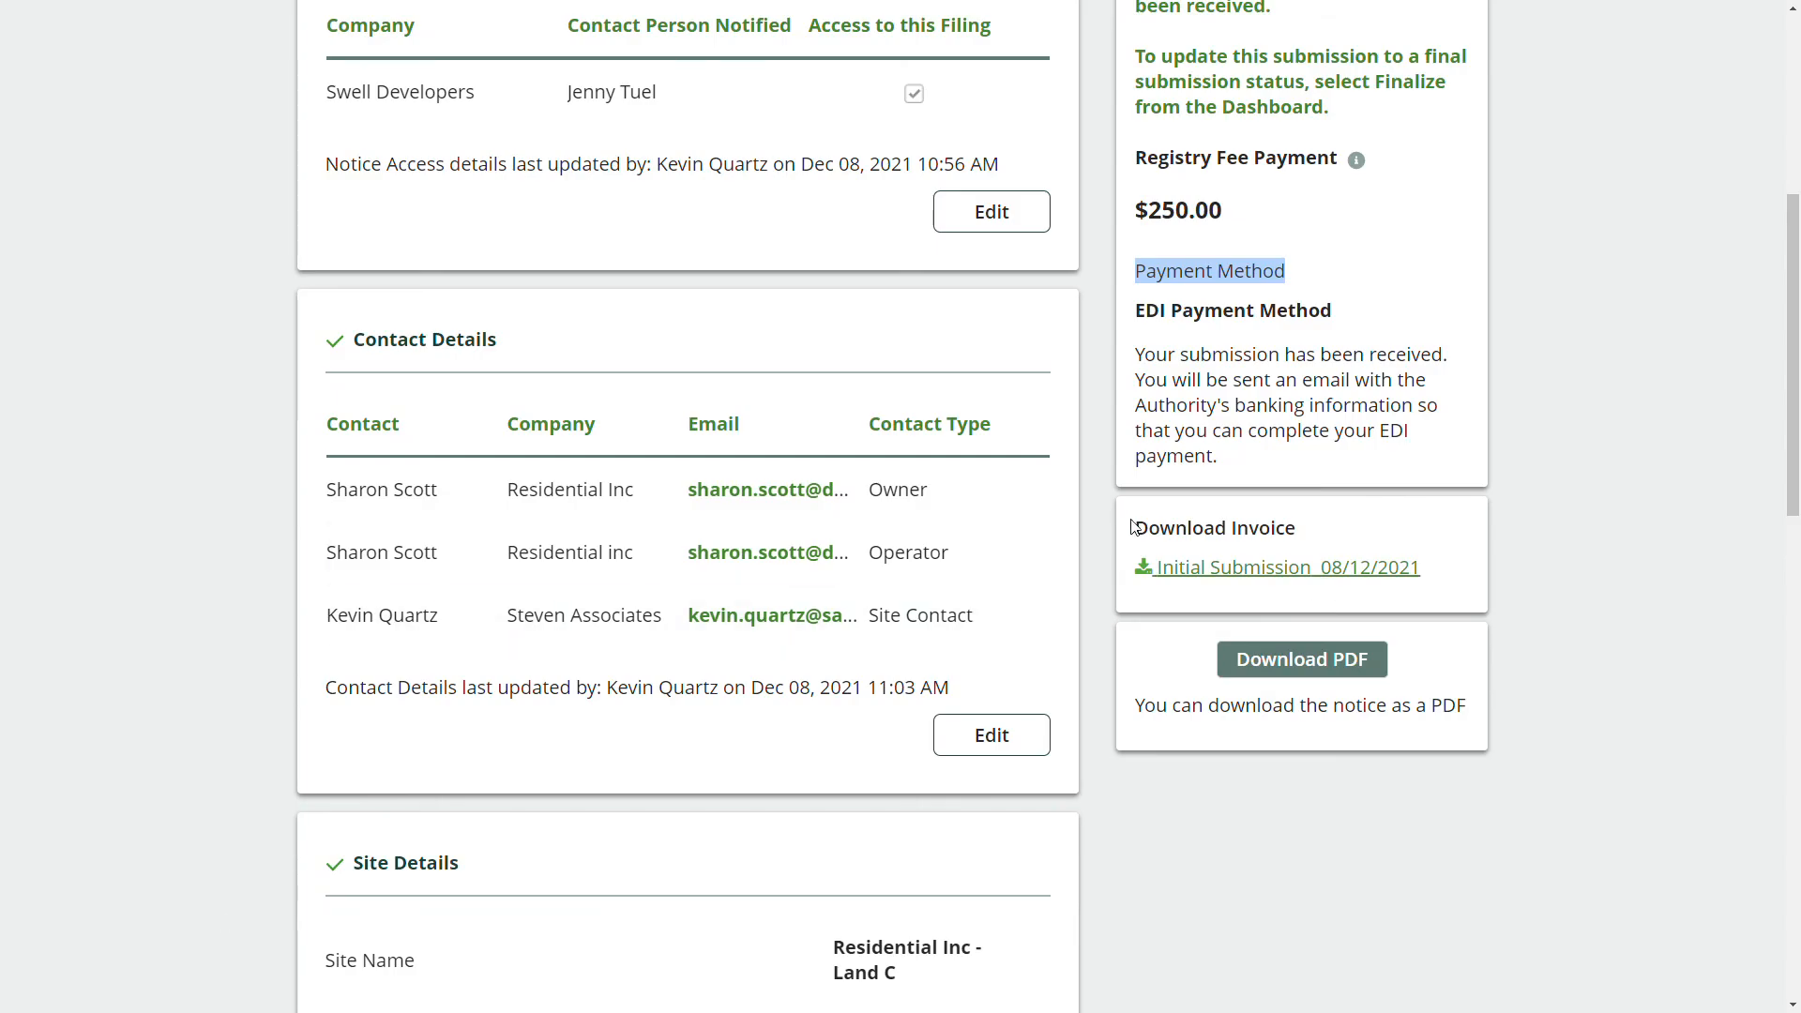
{"action": "scroll", "coordinate": [1132, 527], "scroll_direction": "up", "scroll_amount": 3}
{"action": "left_click", "coordinate": [1476, 587]}
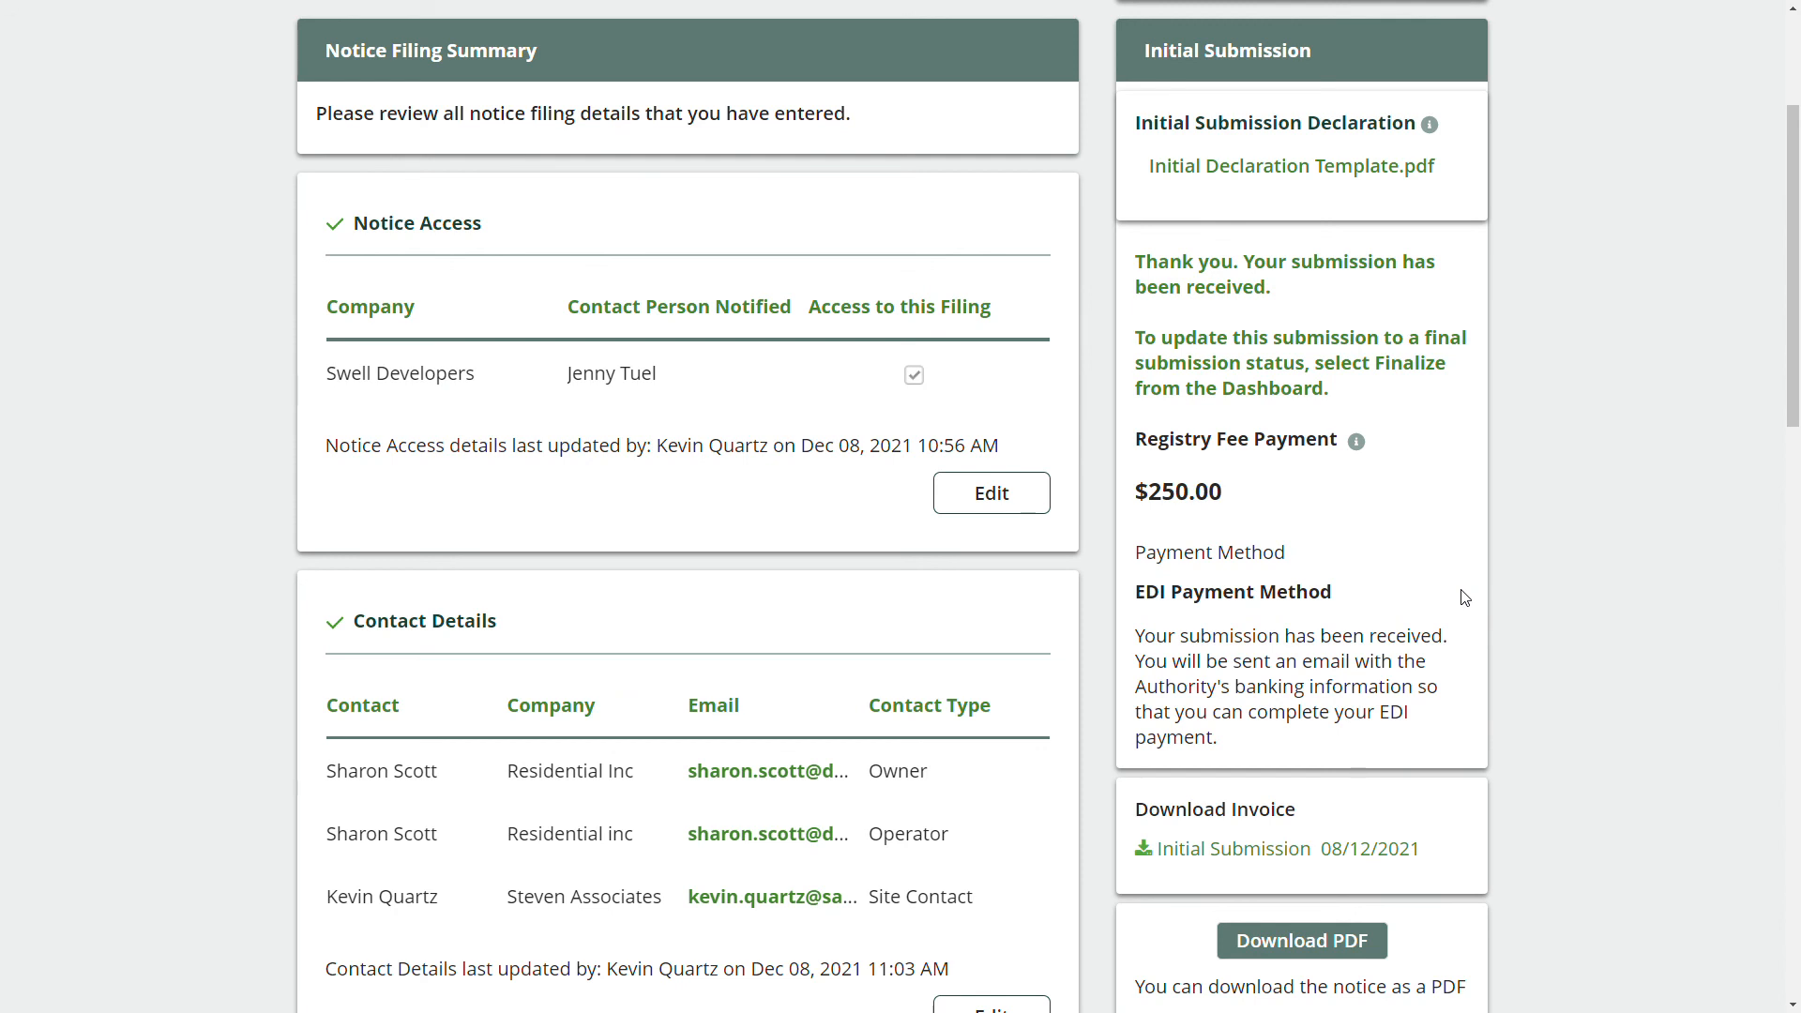
{"action": "scroll", "coordinate": [1351, 281], "scroll_direction": "up", "scroll_amount": 2}
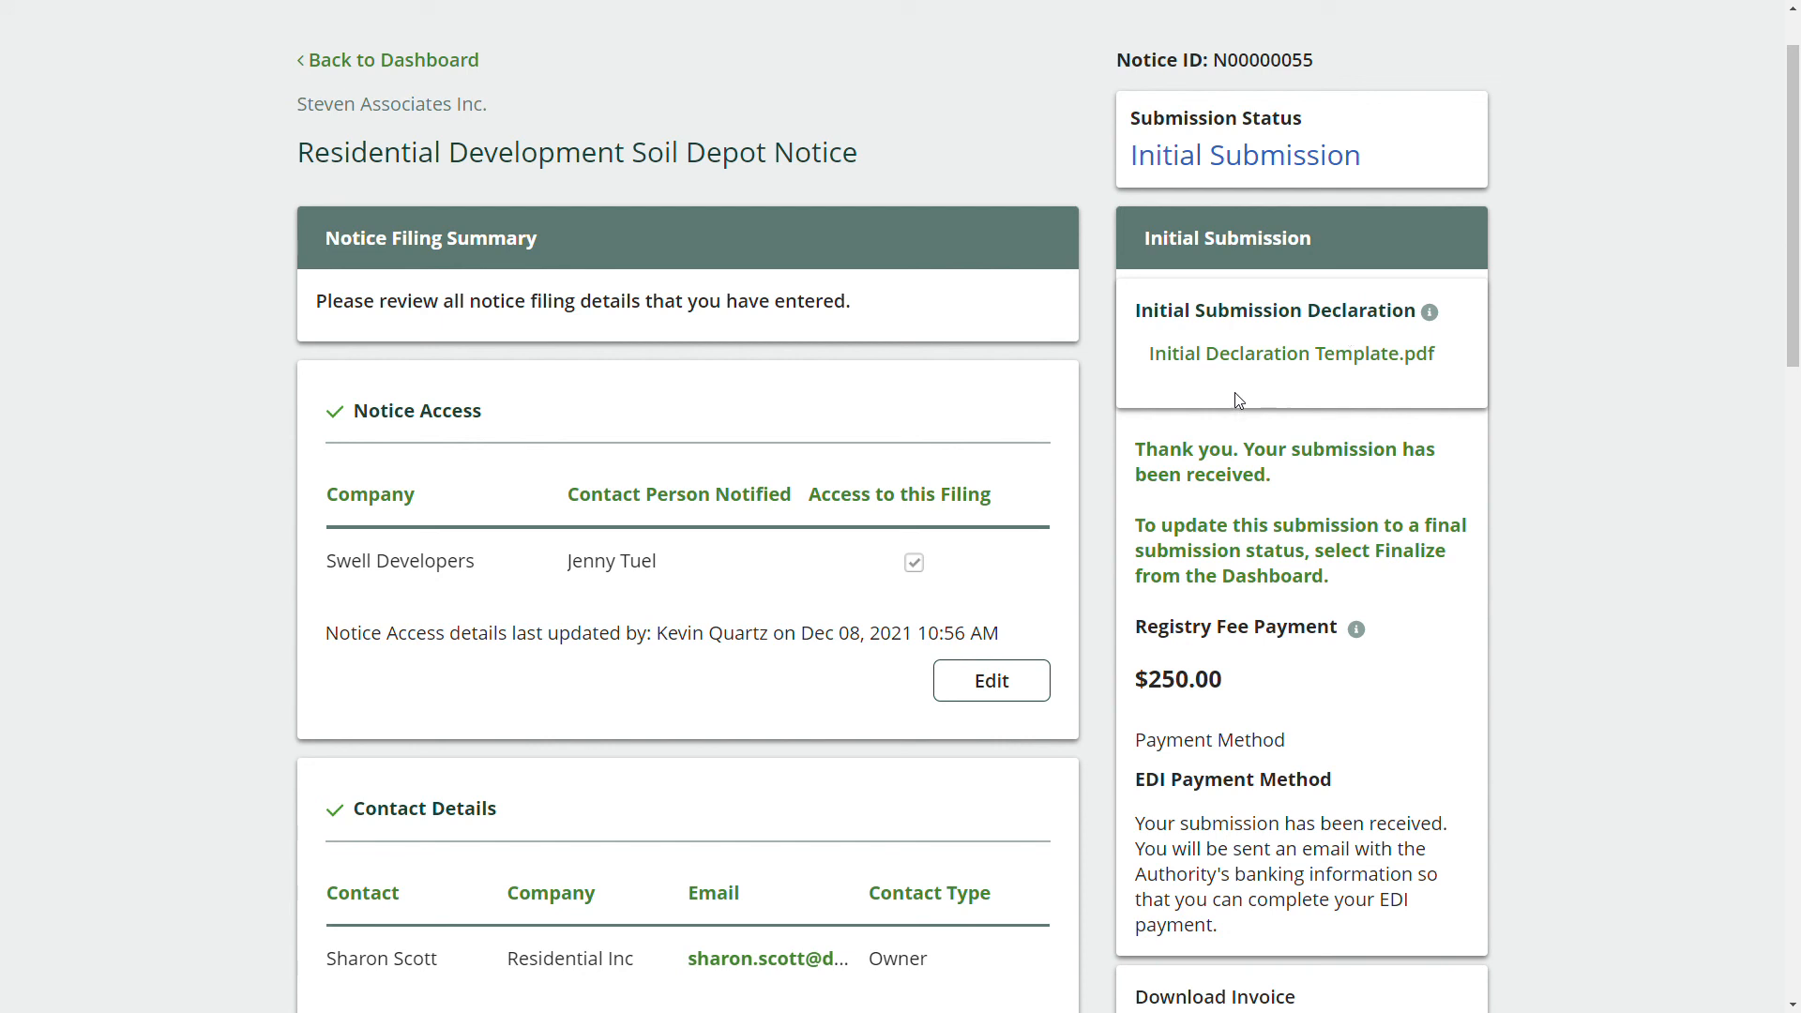
{"action": "scroll", "coordinate": [459, 193], "scroll_direction": "up", "scroll_amount": 1}
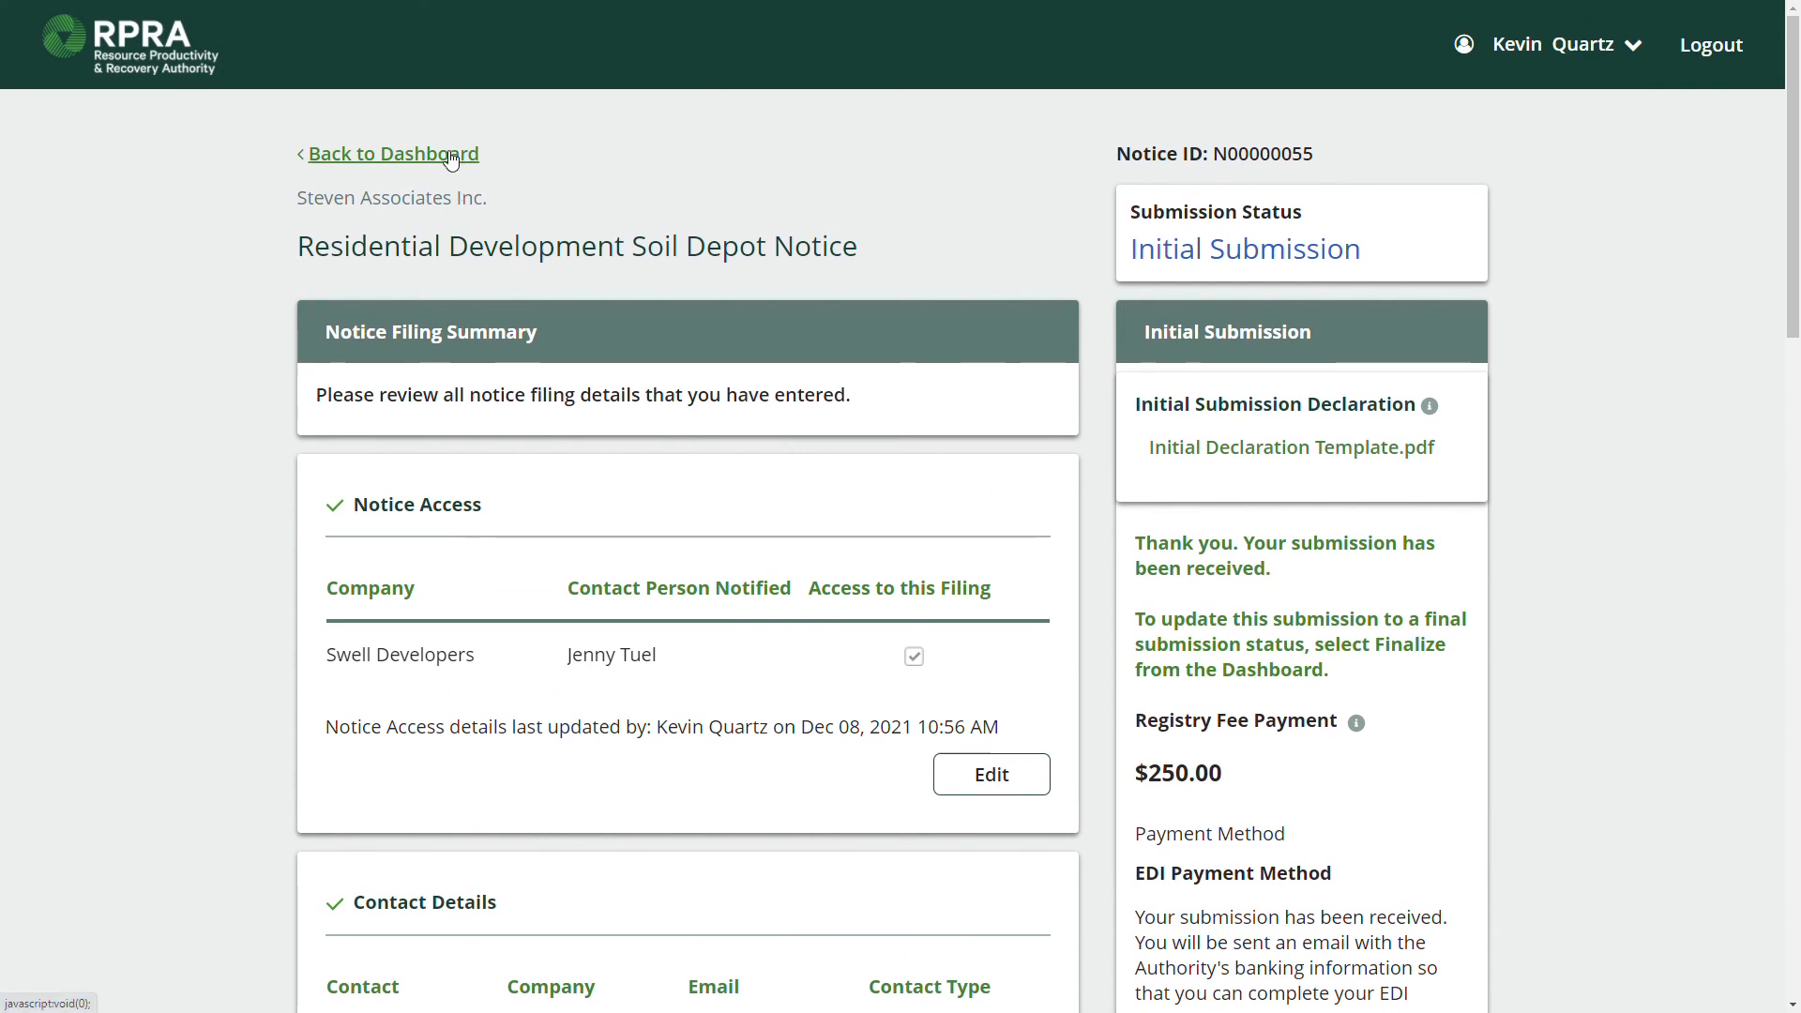
From the Dashboard, start finalizing notice N00000055, the first entry in Notice Filings.
{"action": "left_click", "coordinate": [452, 154]}
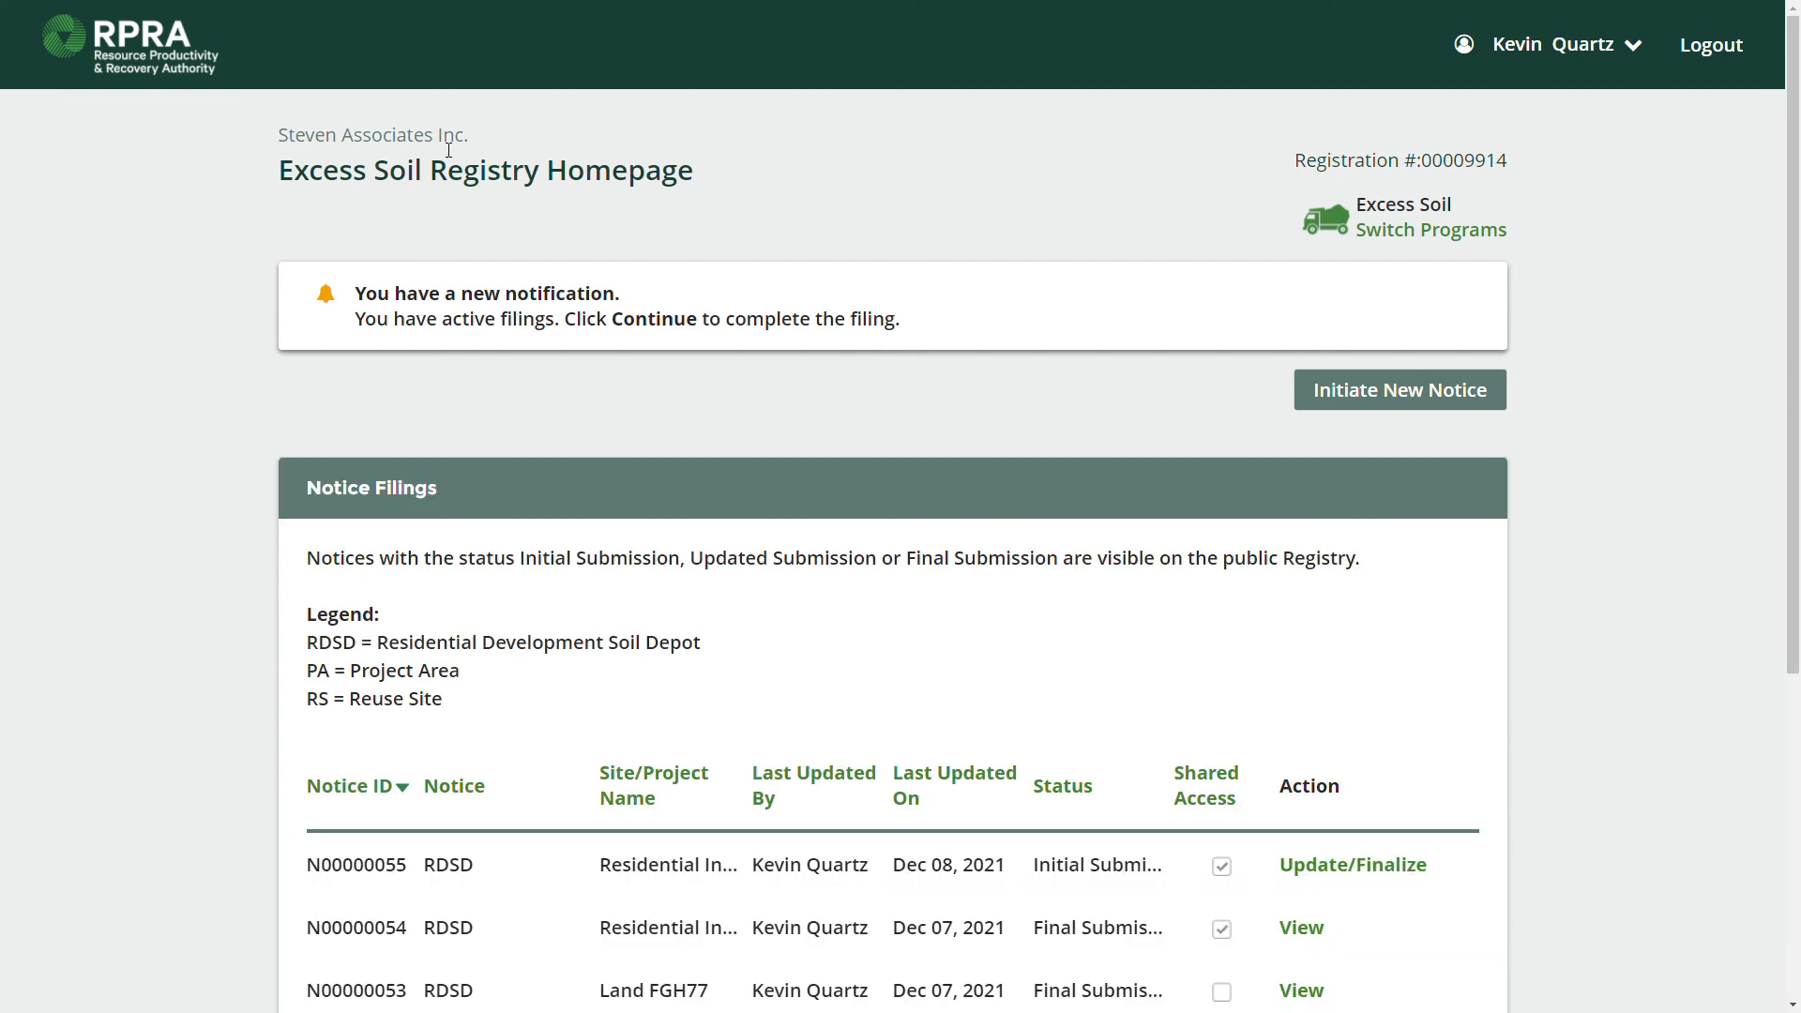
{"action": "scroll", "coordinate": [1215, 441], "scroll_direction": "down", "scroll_amount": 2}
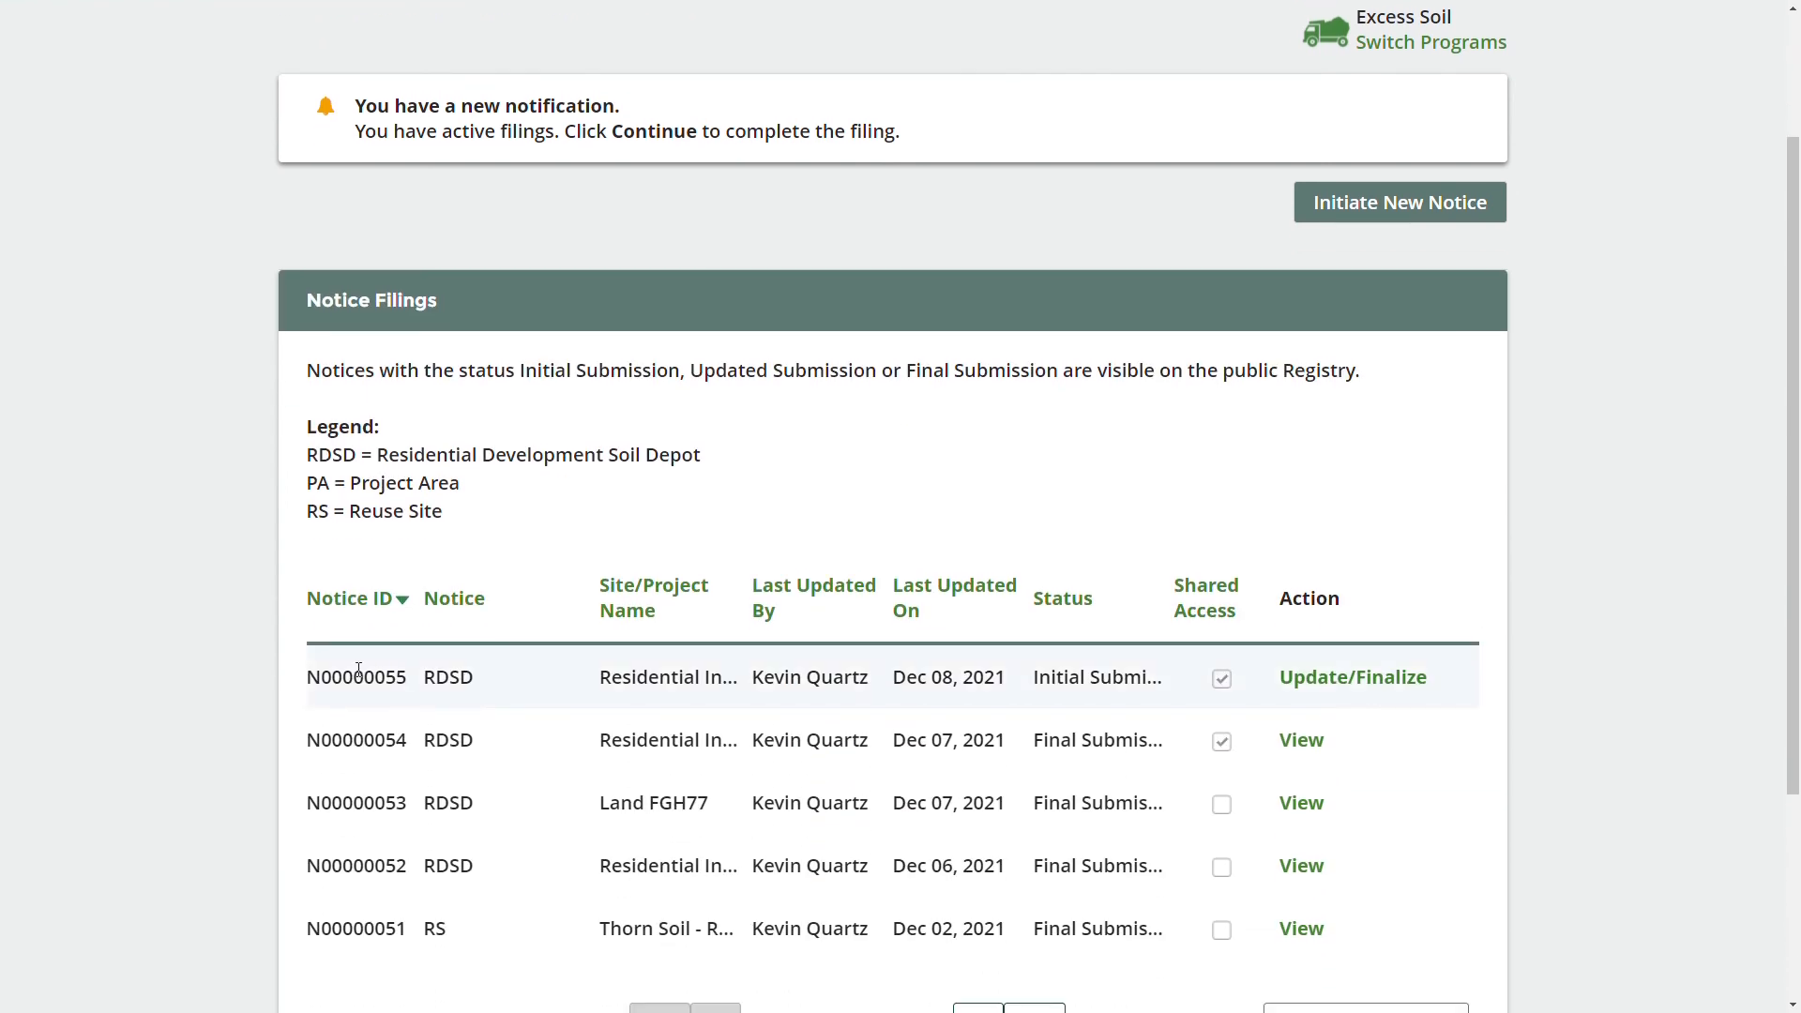
{"action": "double_click", "coordinate": [356, 677]}
{"action": "left_click", "coordinate": [1311, 694]}
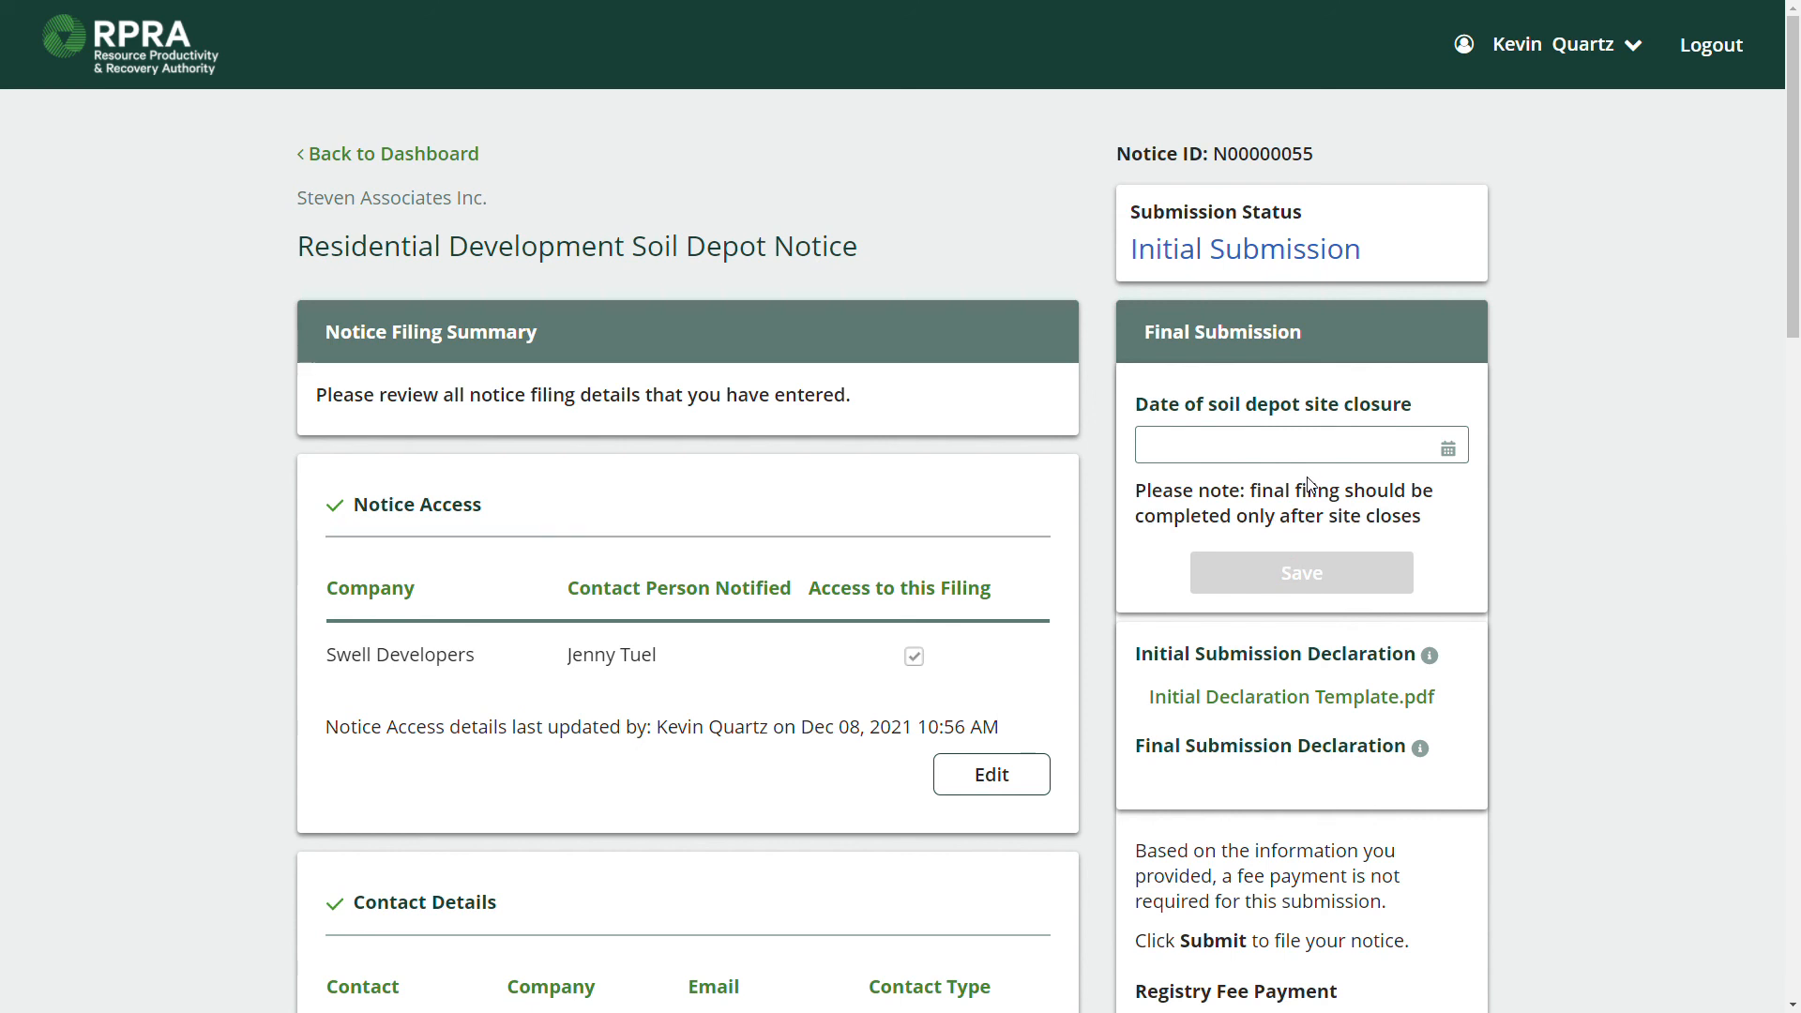
Set the soil depot site closure date to 30-Jun-2022 and save it.
{"action": "scroll", "coordinate": [1308, 479], "scroll_direction": "down", "scroll_amount": 1}
{"action": "left_click", "coordinate": [1351, 349]}
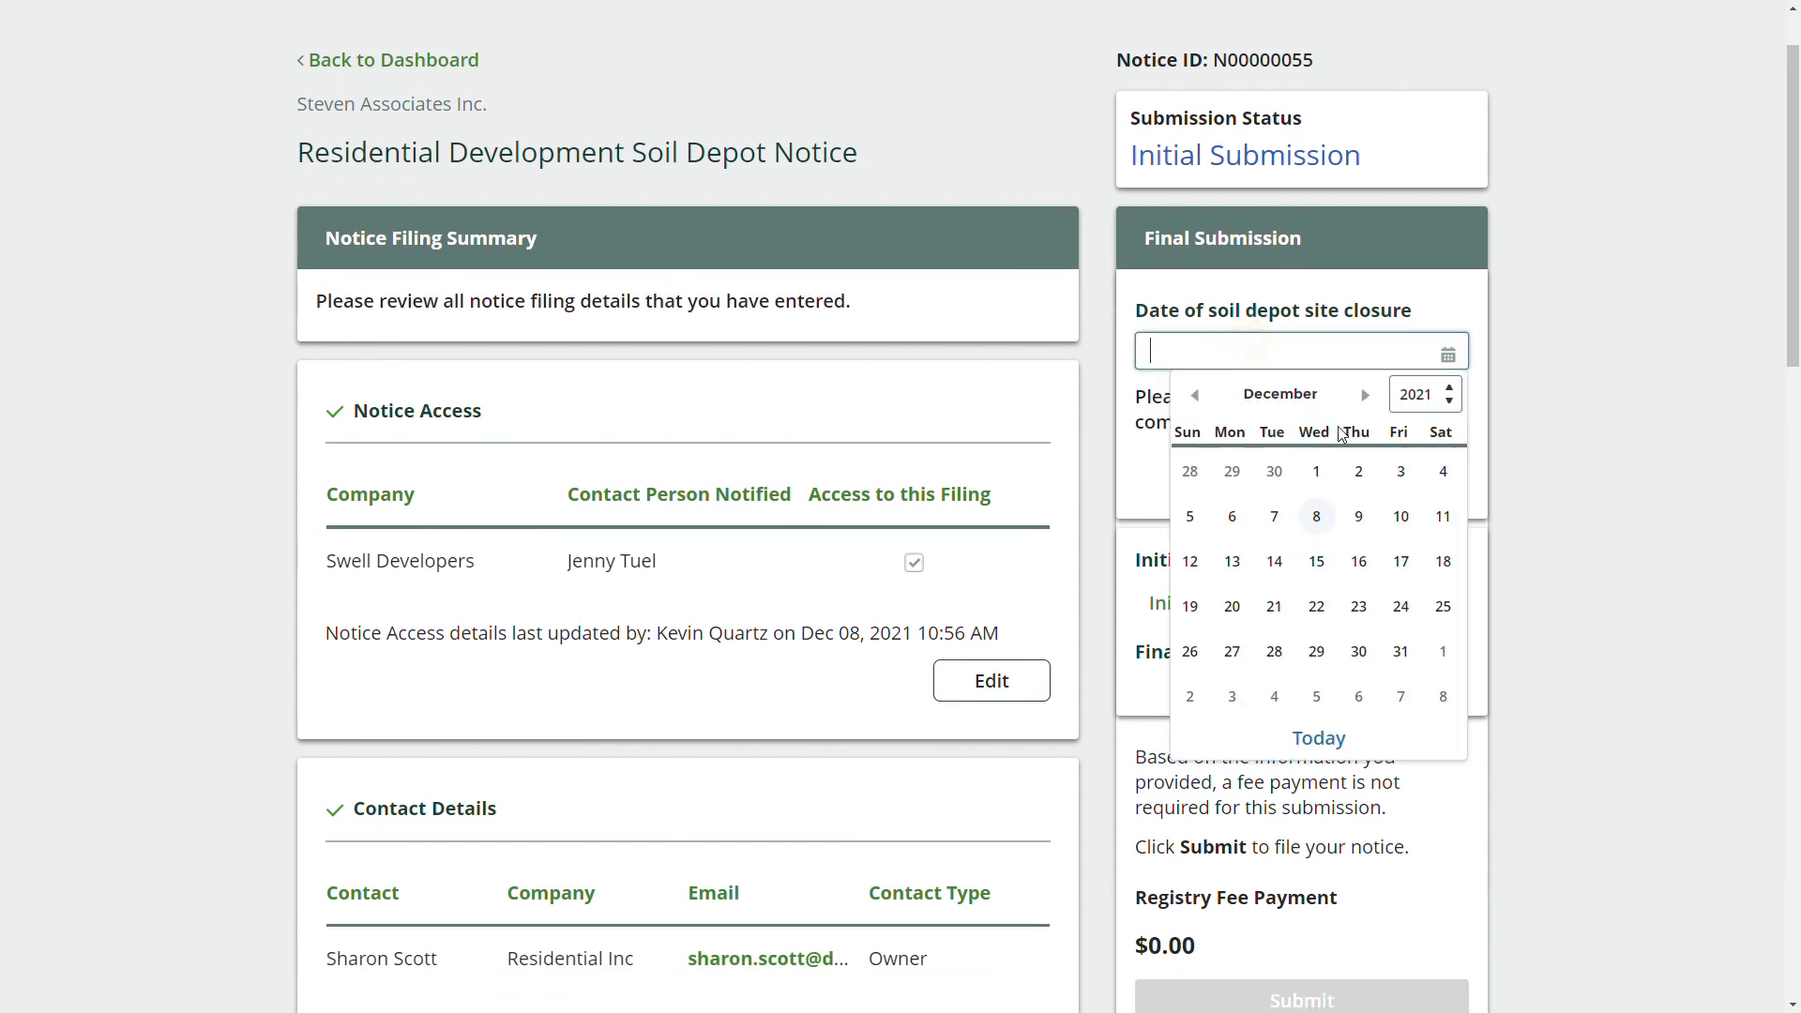
{"action": "left_click", "coordinate": [1422, 394]}
{"action": "scroll", "coordinate": [1422, 609], "scroll_direction": "down", "scroll_amount": 2}
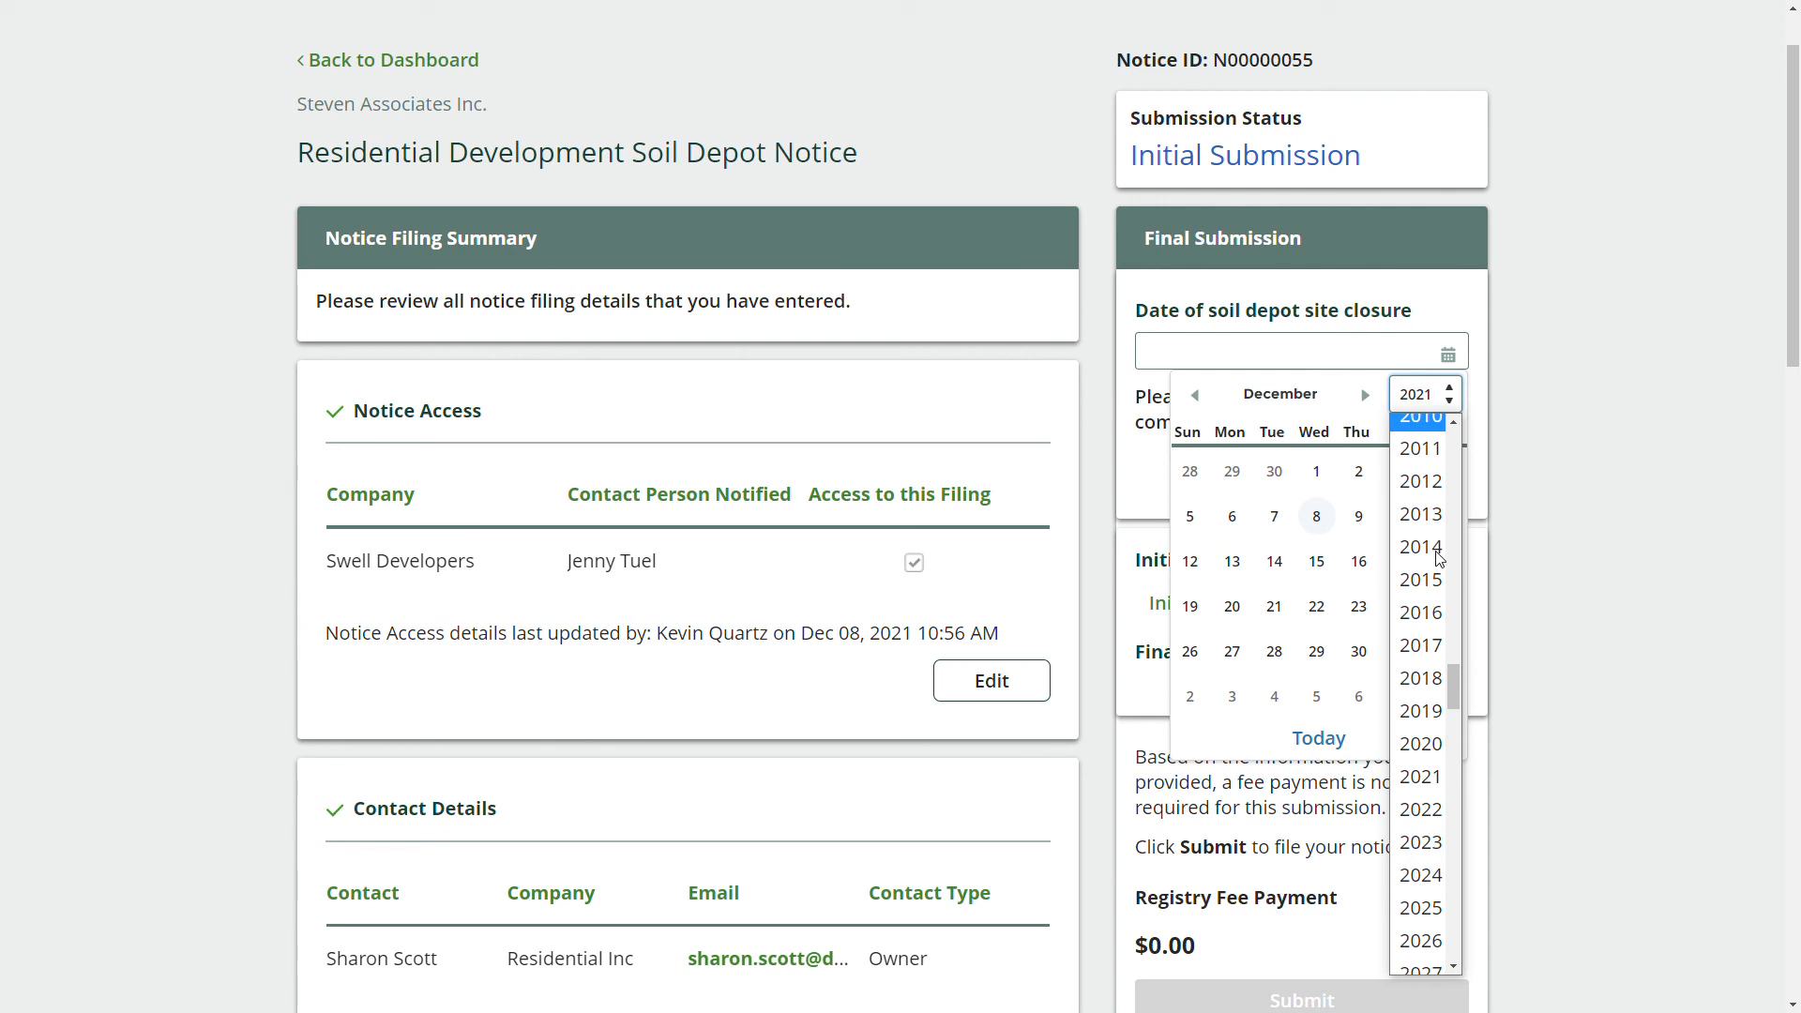
{"action": "left_click", "coordinate": [1426, 804]}
{"action": "left_click", "coordinate": [1195, 397]}
{"action": "left_click", "coordinate": [1195, 396]}
{"action": "left_click", "coordinate": [1195, 397]}
{"action": "left_click", "coordinate": [1196, 397]}
{"action": "left_click", "coordinate": [1195, 397]}
{"action": "left_click", "coordinate": [1195, 397]}
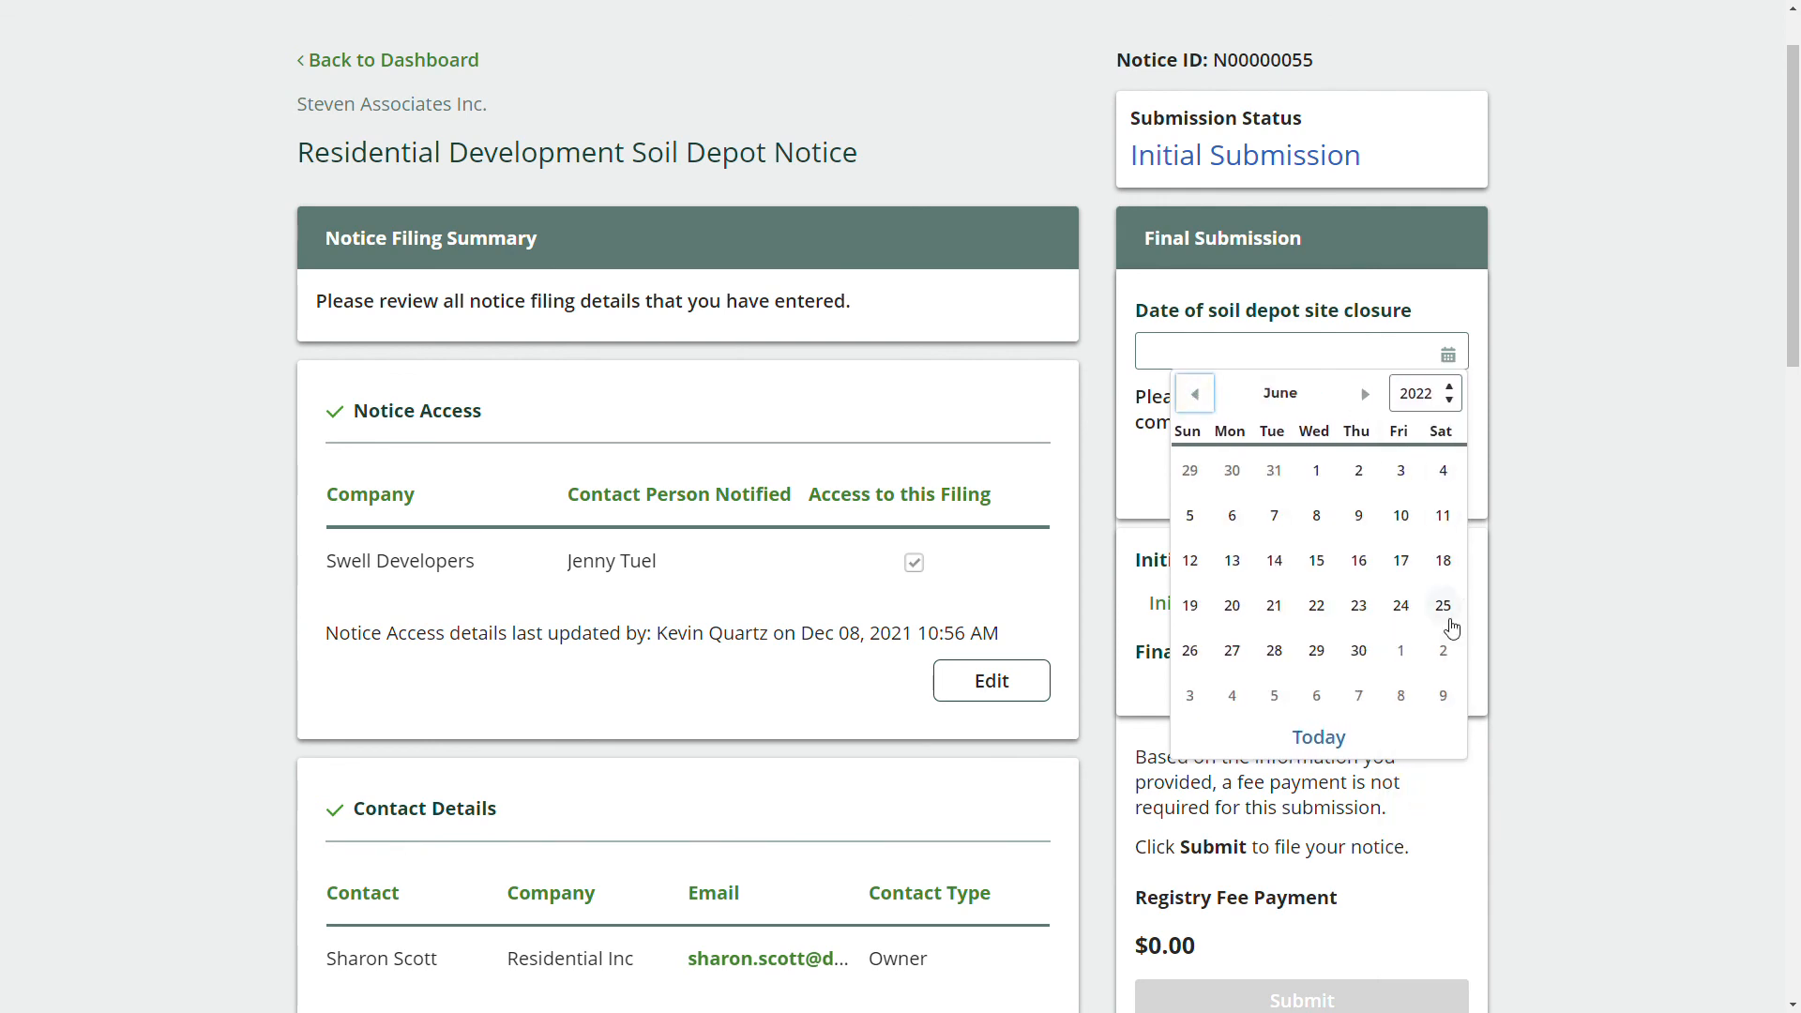
{"action": "left_click", "coordinate": [1362, 654]}
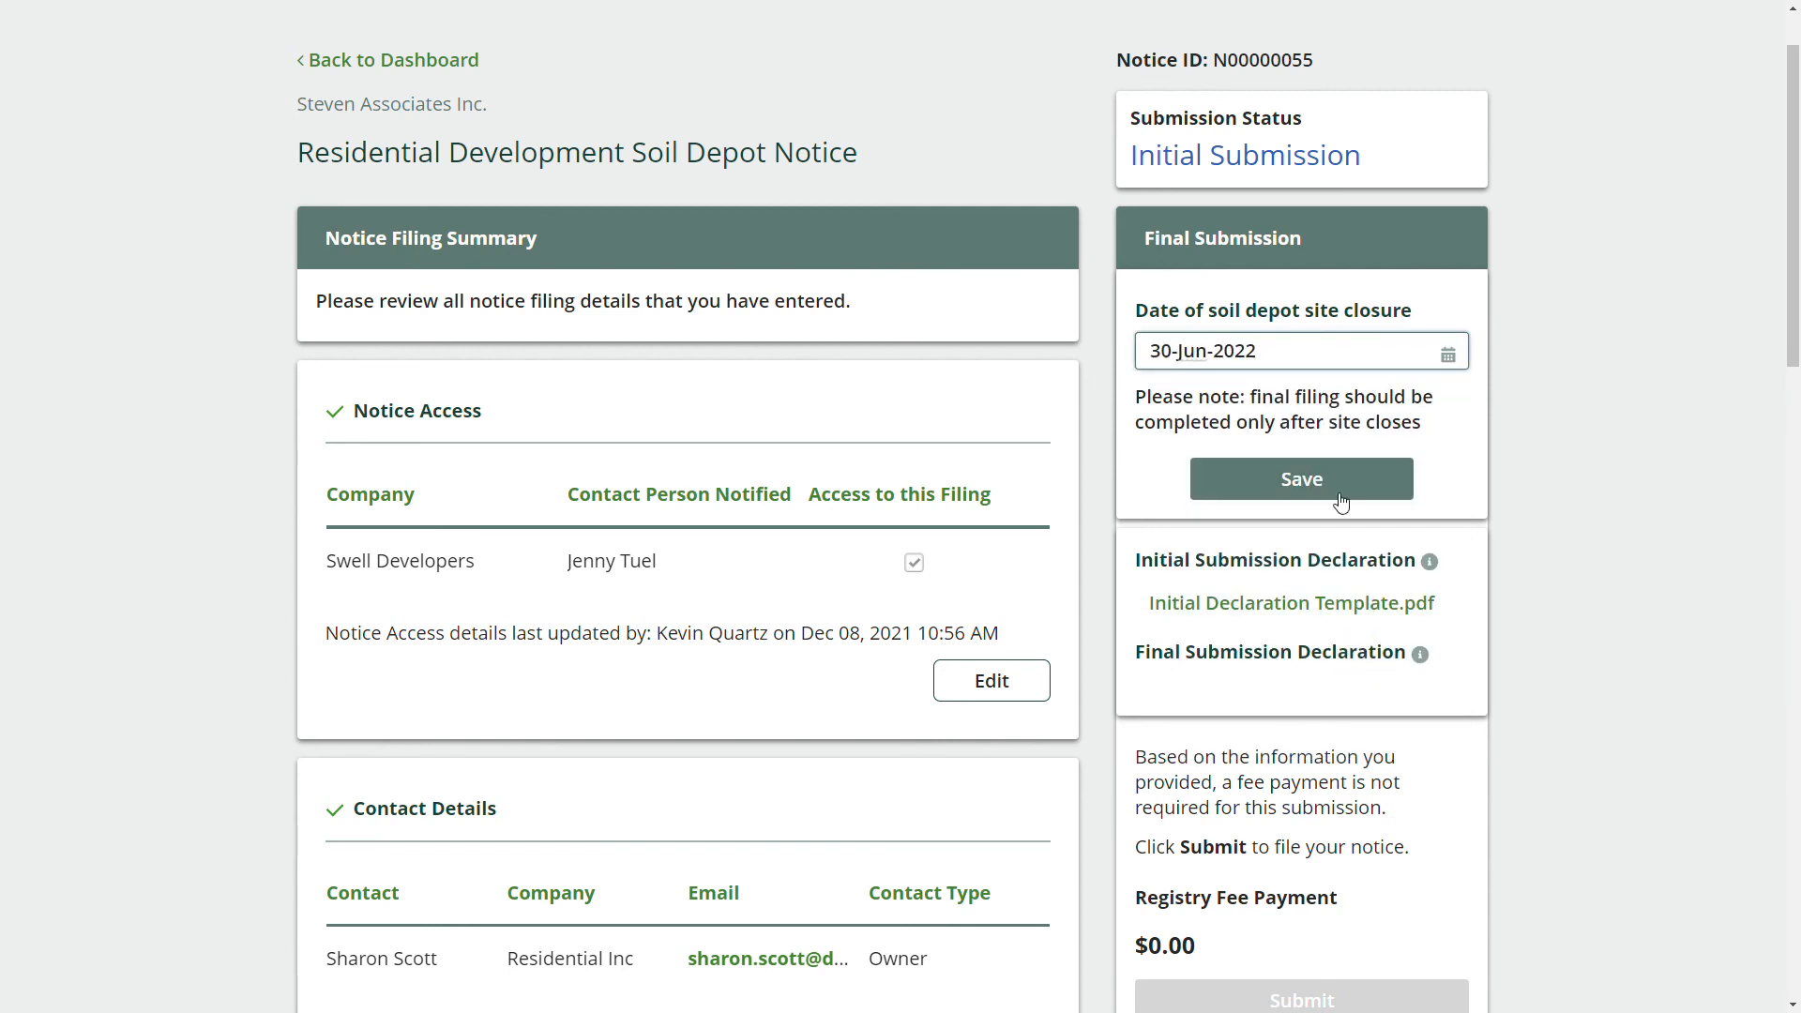
{"action": "left_click", "coordinate": [1322, 484]}
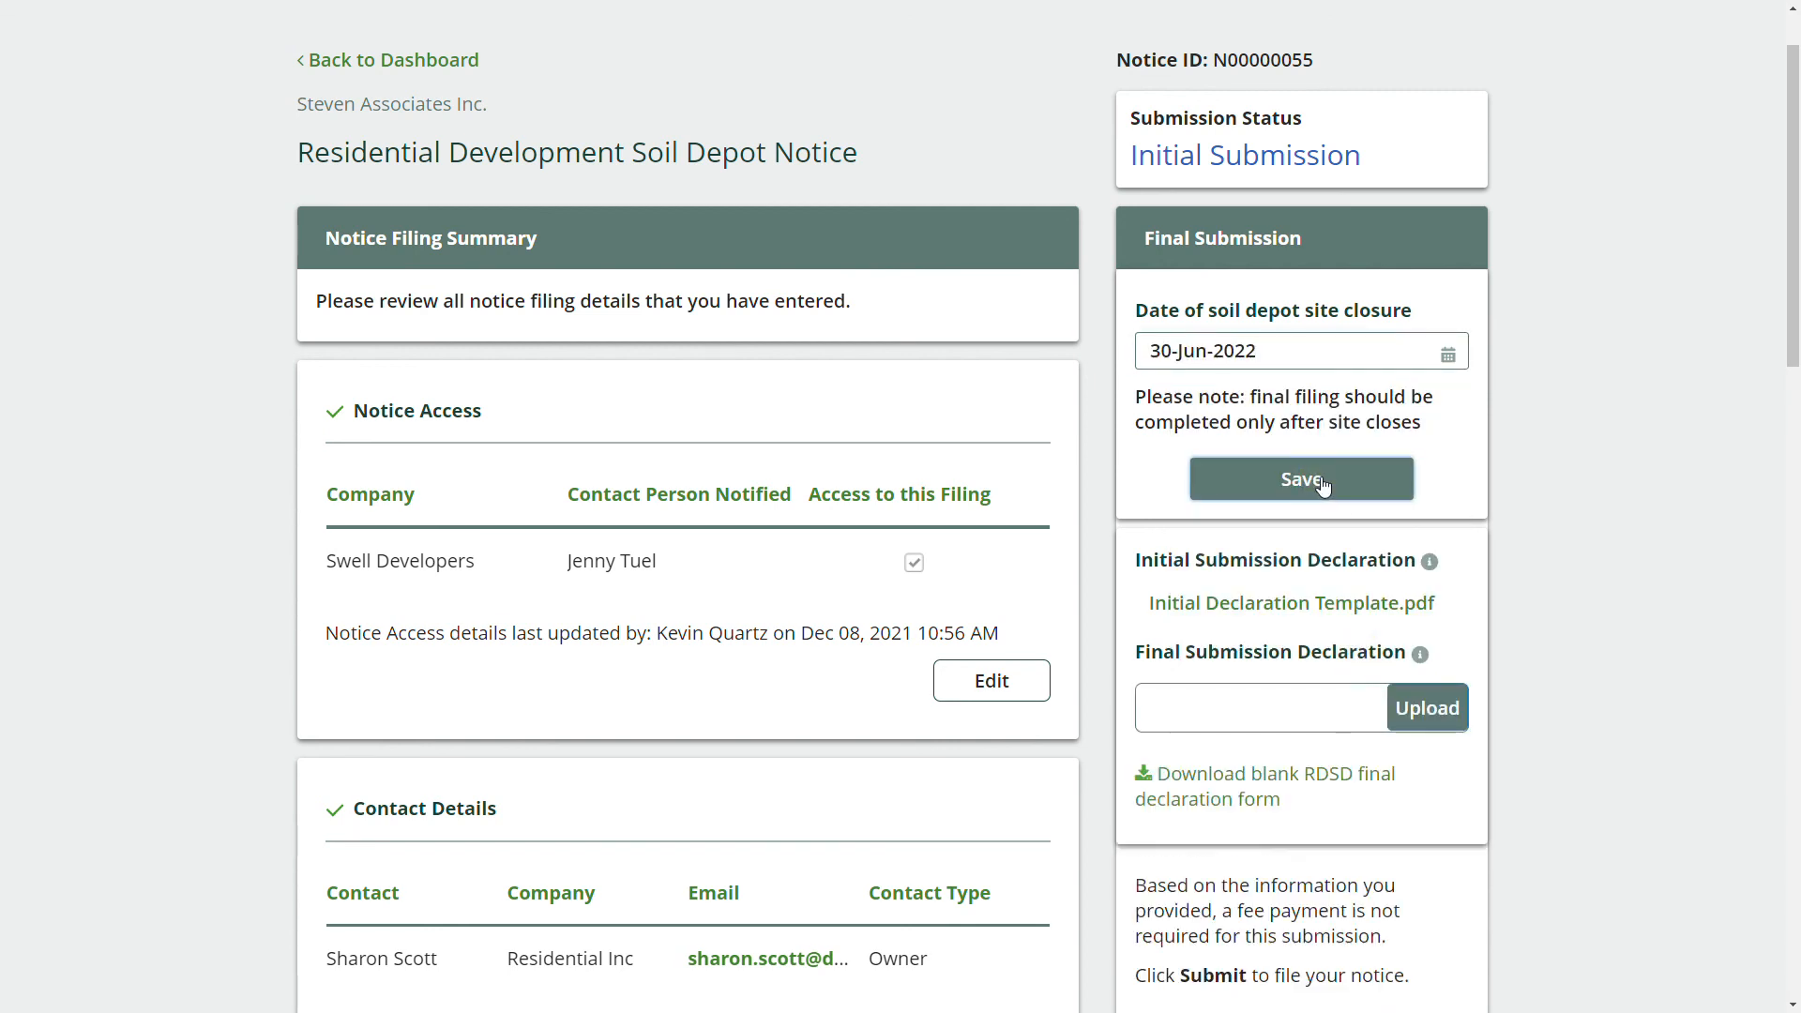
Download the blank RDSD final declaration form and open it.
{"action": "scroll", "coordinate": [1344, 422], "scroll_direction": "down", "scroll_amount": 1}
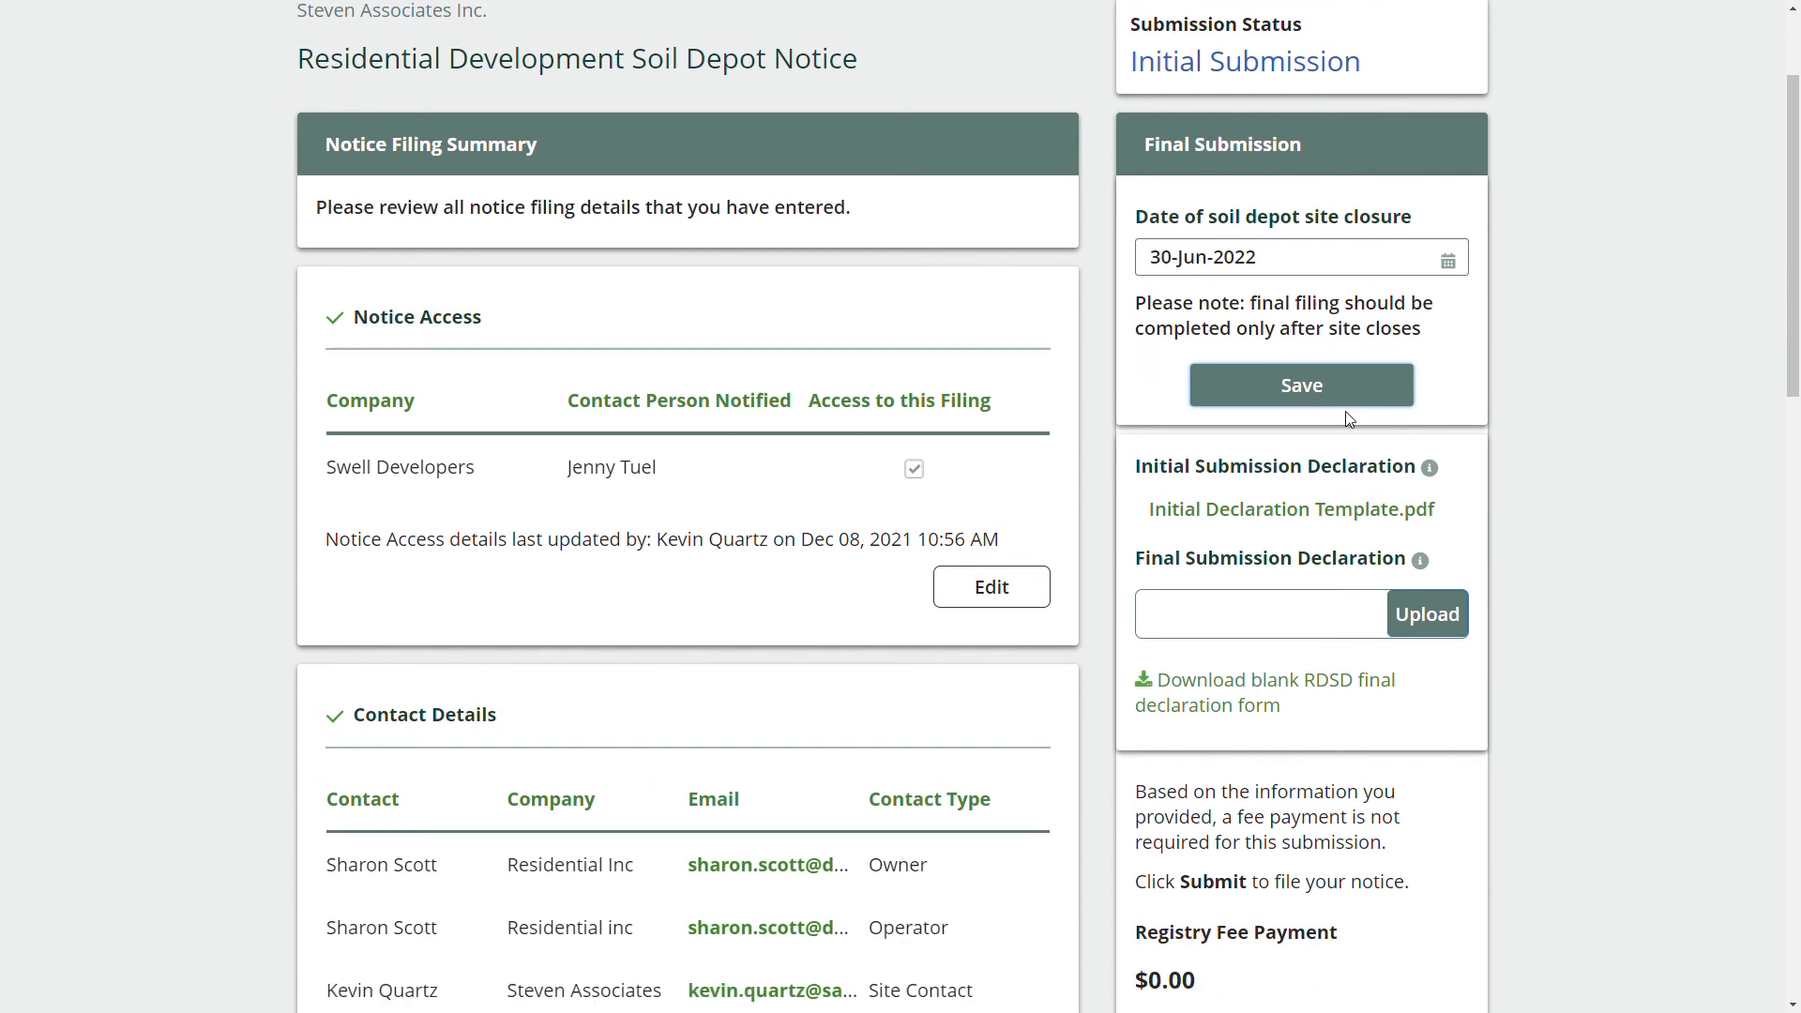
{"action": "scroll", "coordinate": [1348, 428], "scroll_direction": "down", "scroll_amount": 1}
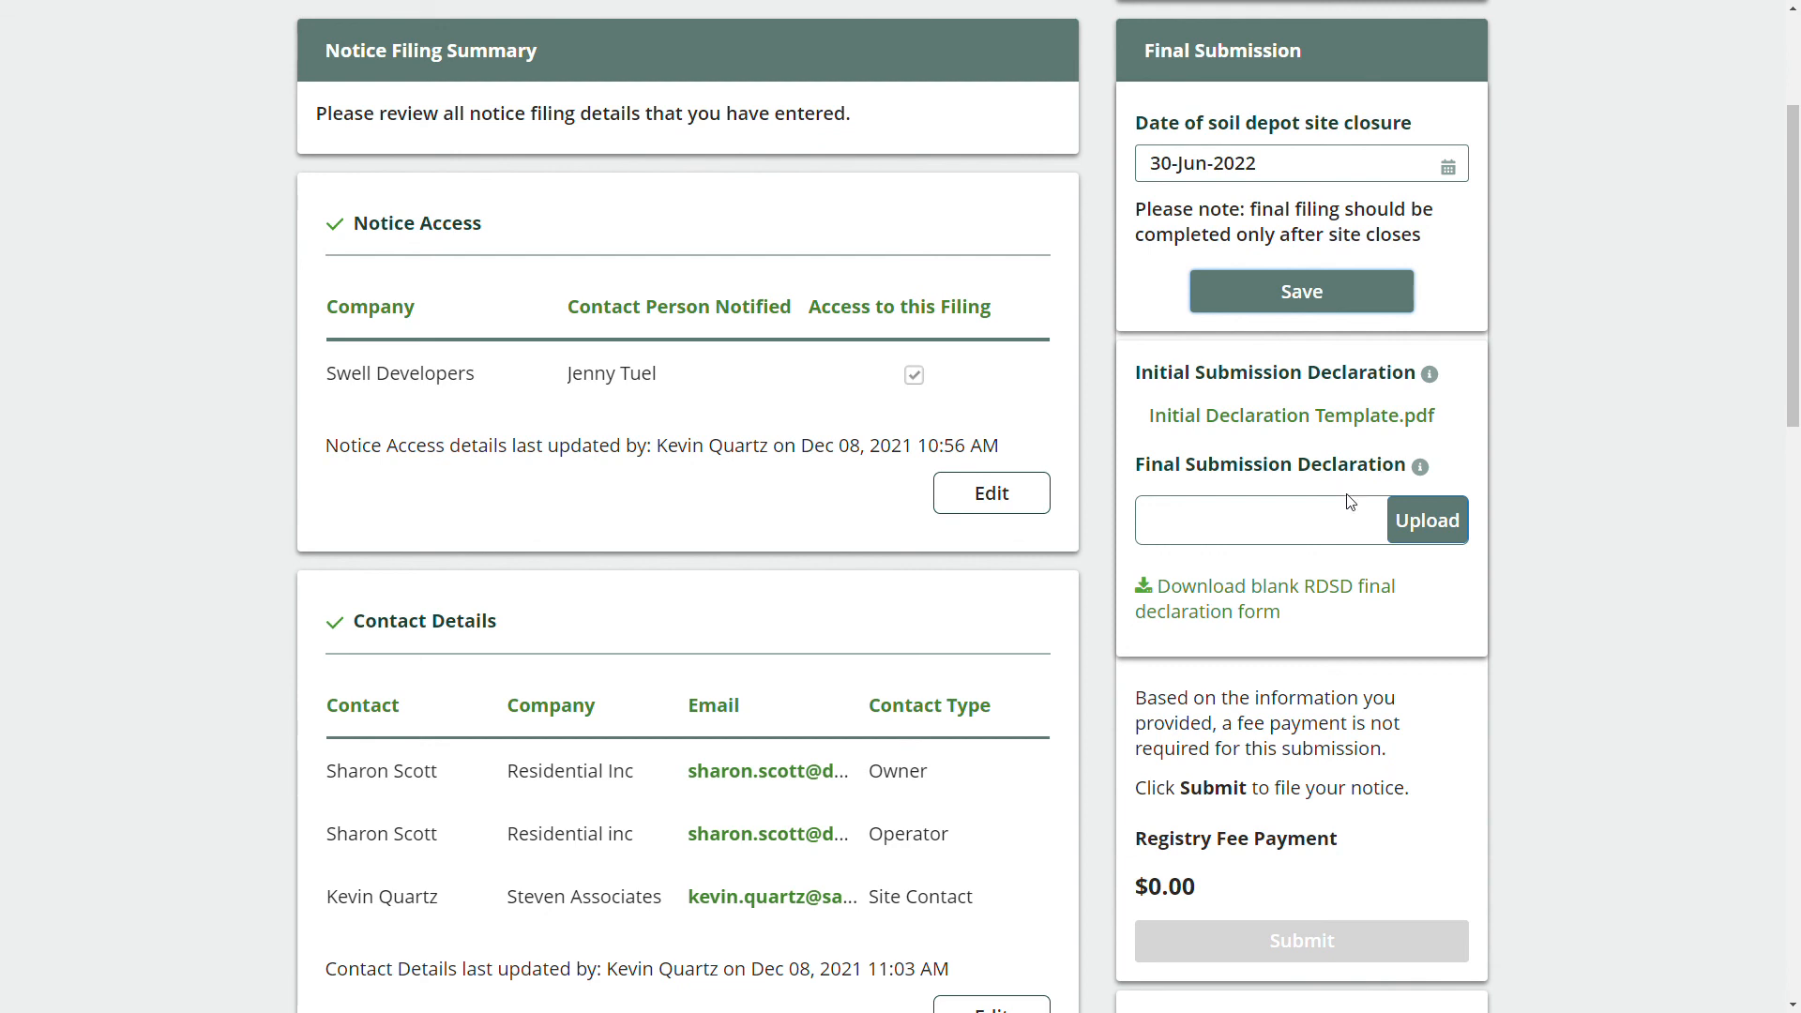
{"action": "left_click", "coordinate": [1295, 587]}
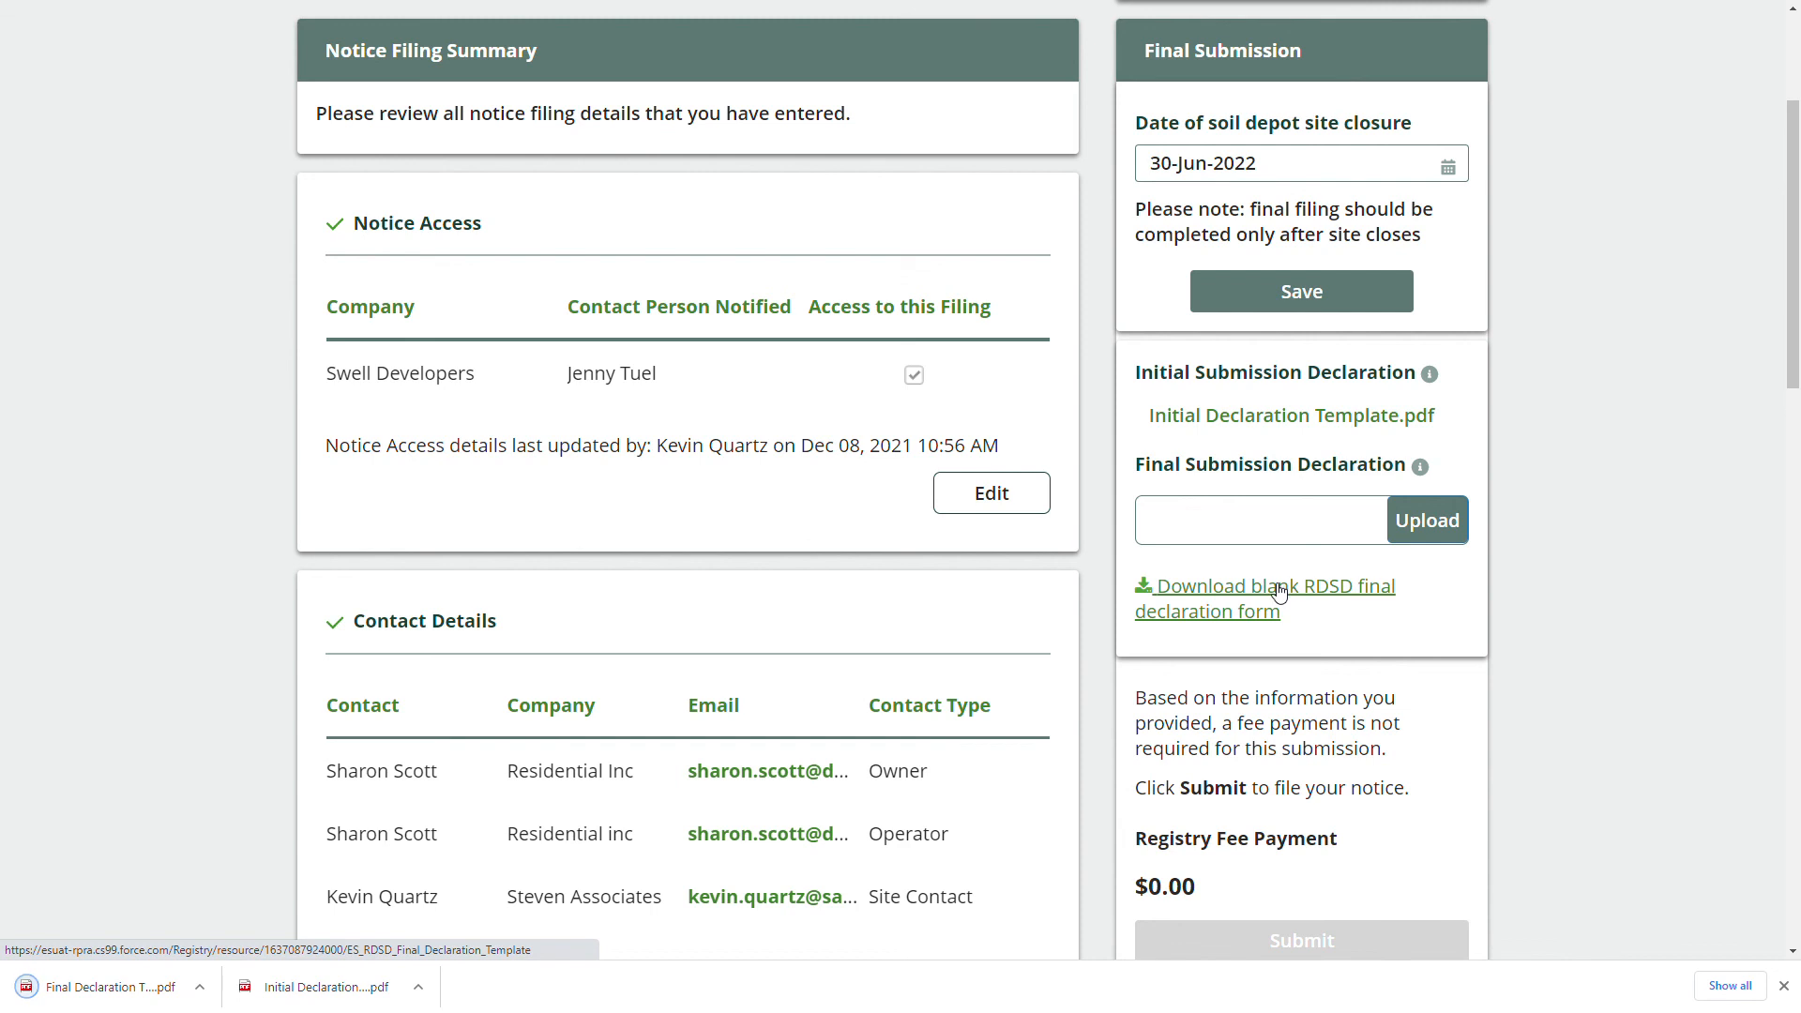
{"action": "left_click", "coordinate": [138, 1006]}
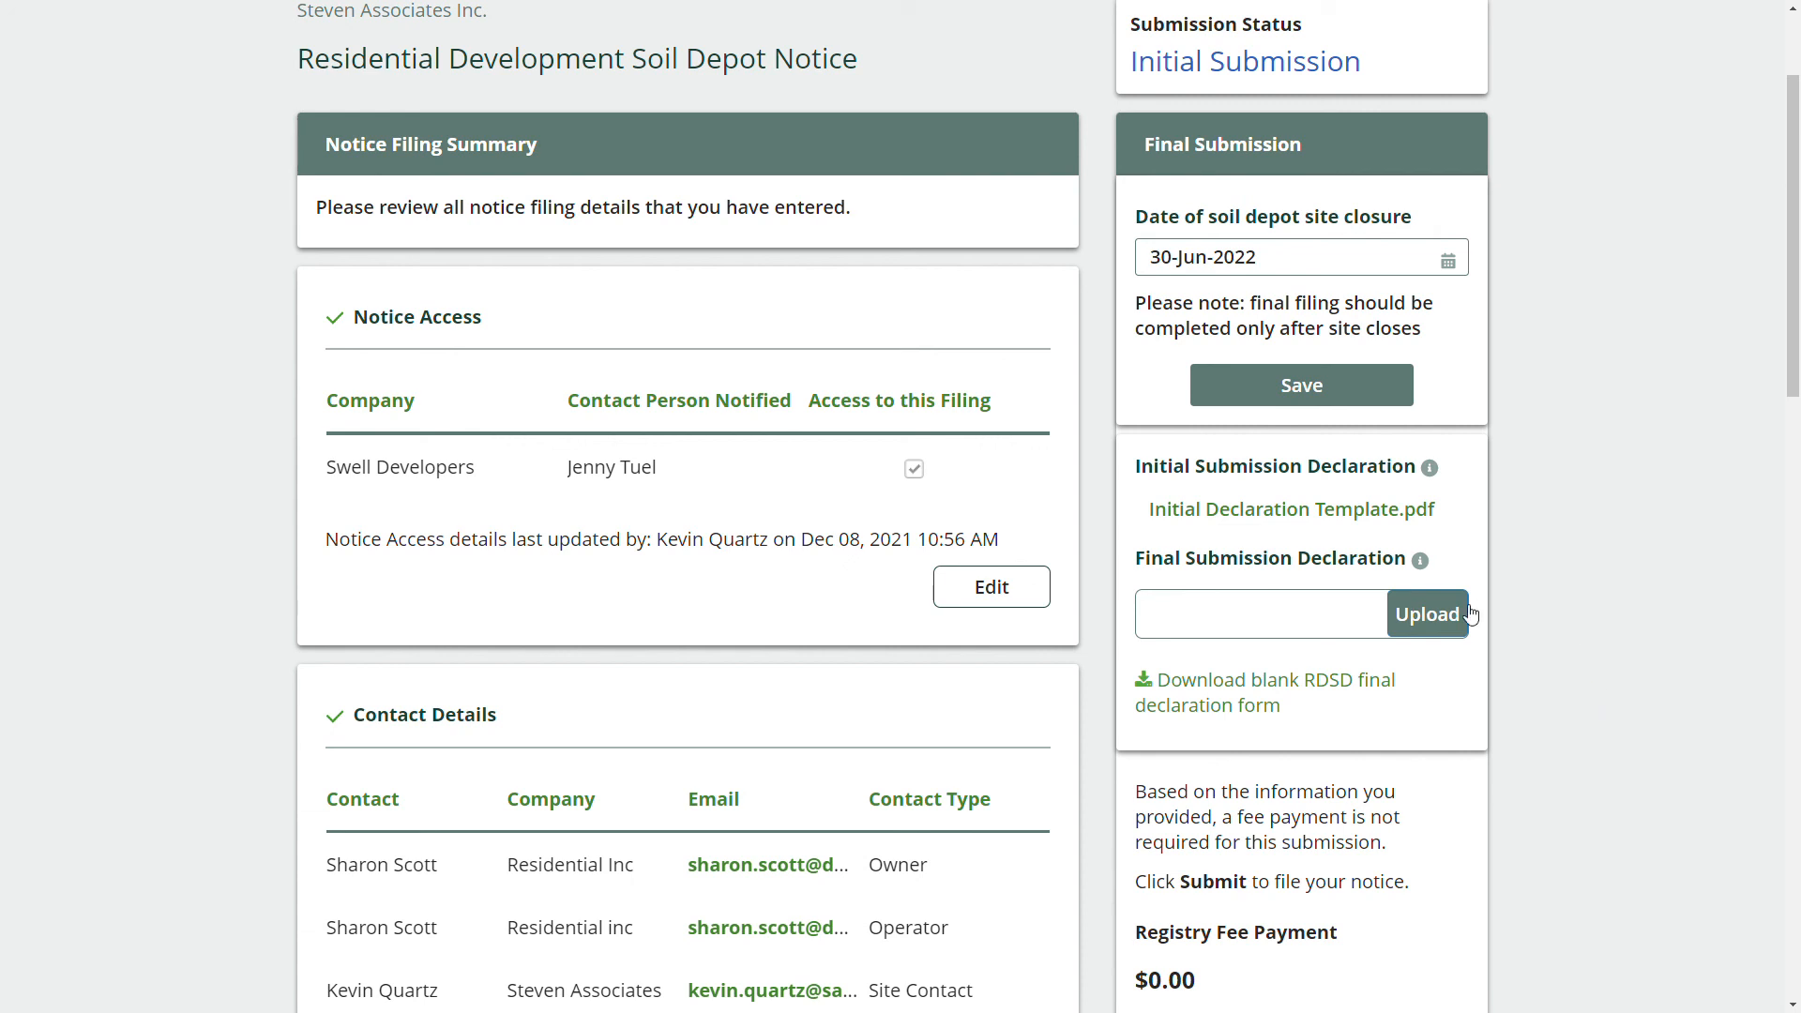
Upload 'RDSD - Completed Final Declaration Template.pdf' from the Desktop as the Final Submission Declaration.
{"action": "left_click", "coordinate": [1422, 611]}
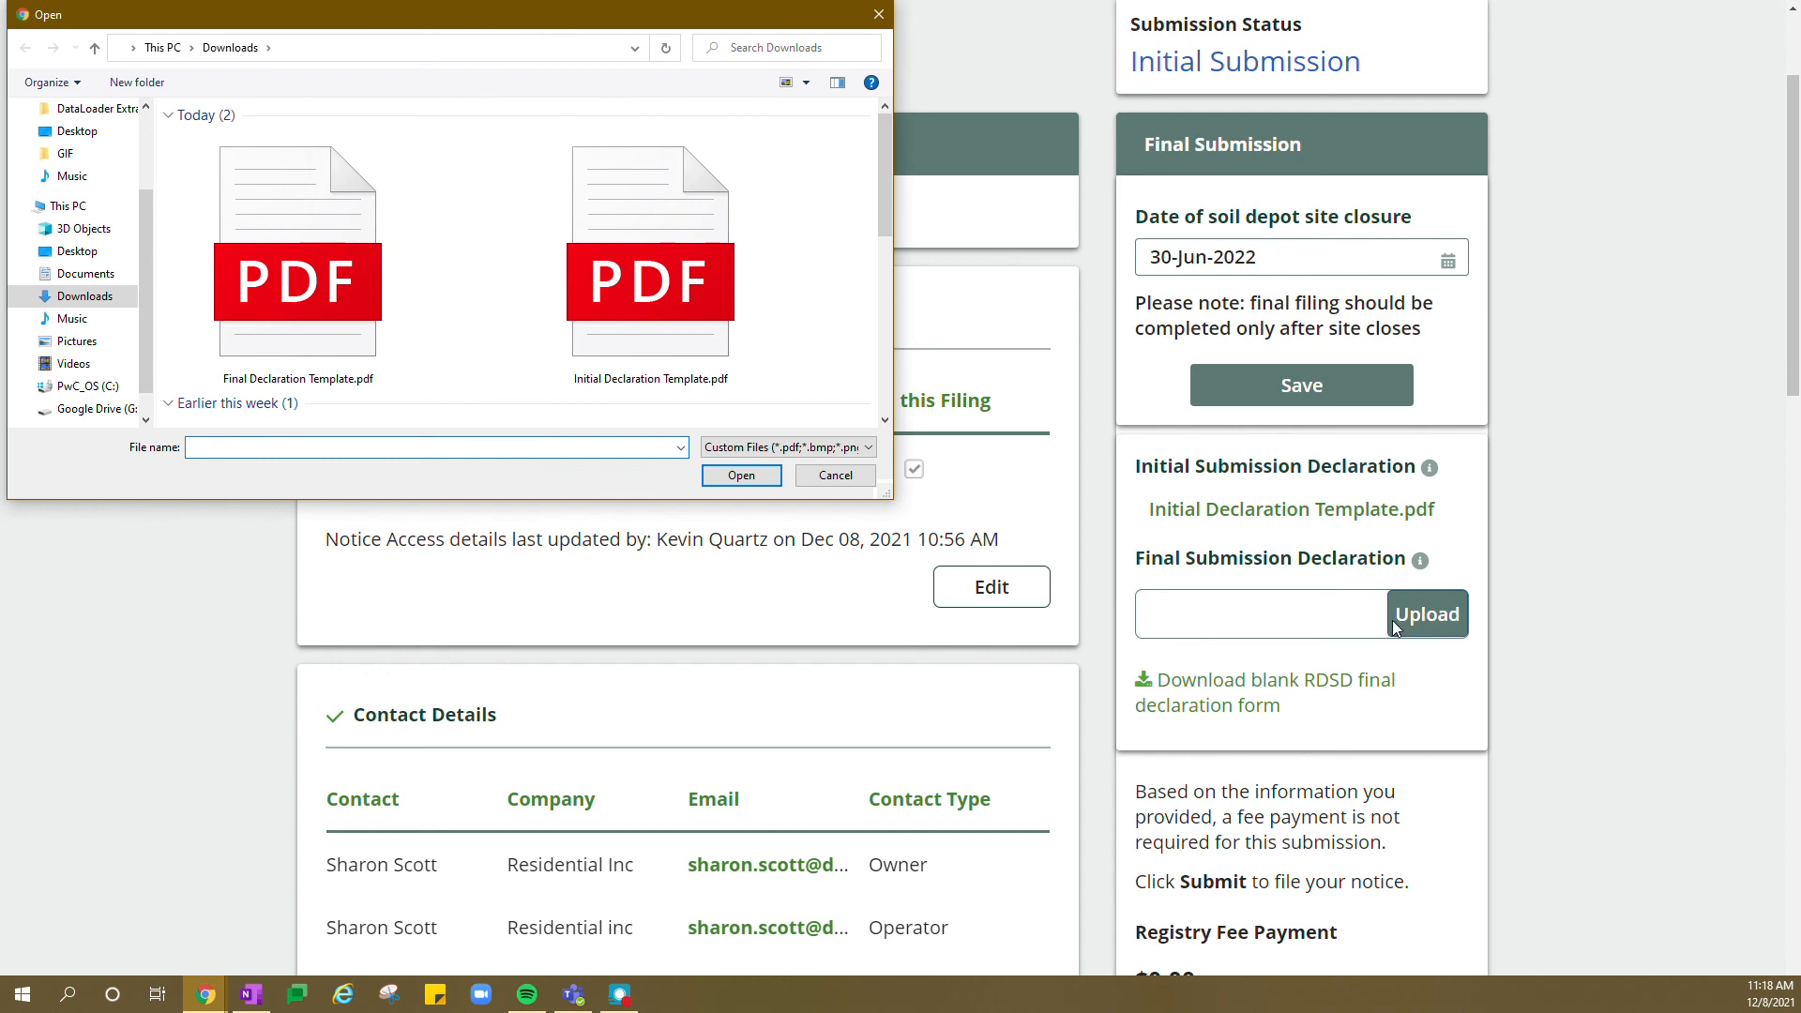
{"action": "left_click", "coordinate": [73, 252]}
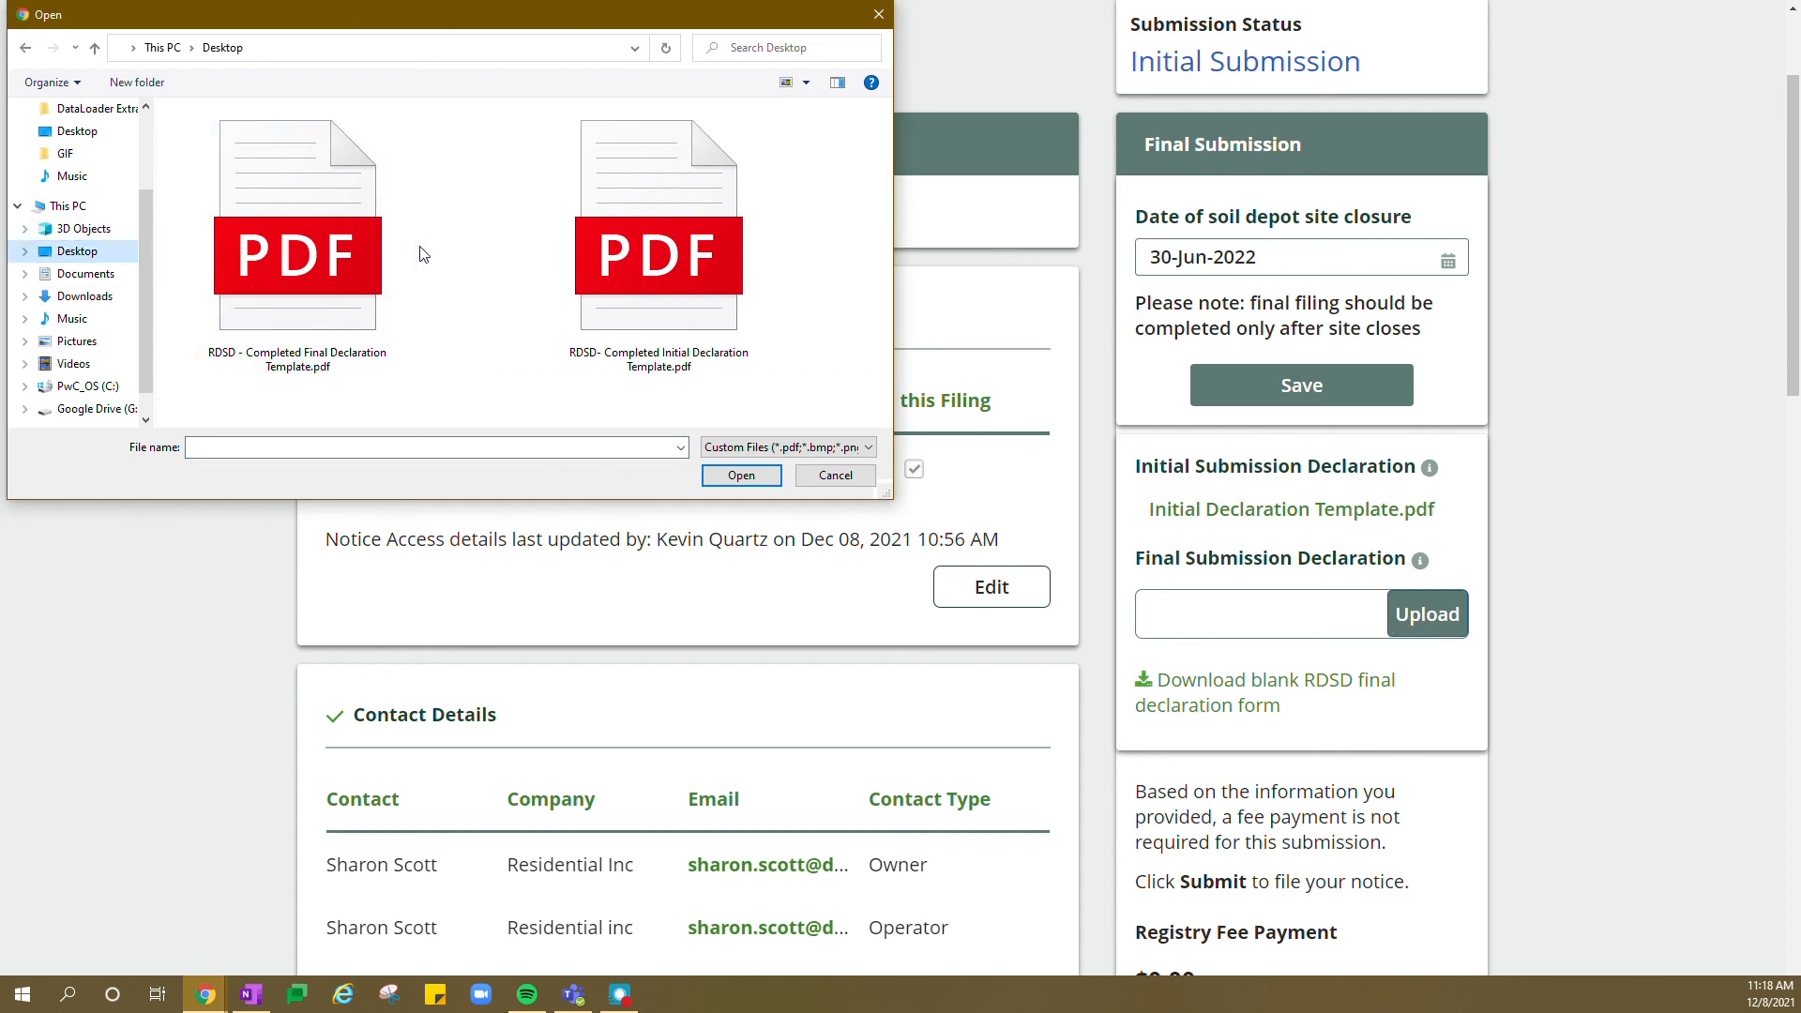
{"action": "left_click", "coordinate": [375, 263]}
{"action": "left_click", "coordinate": [743, 476]}
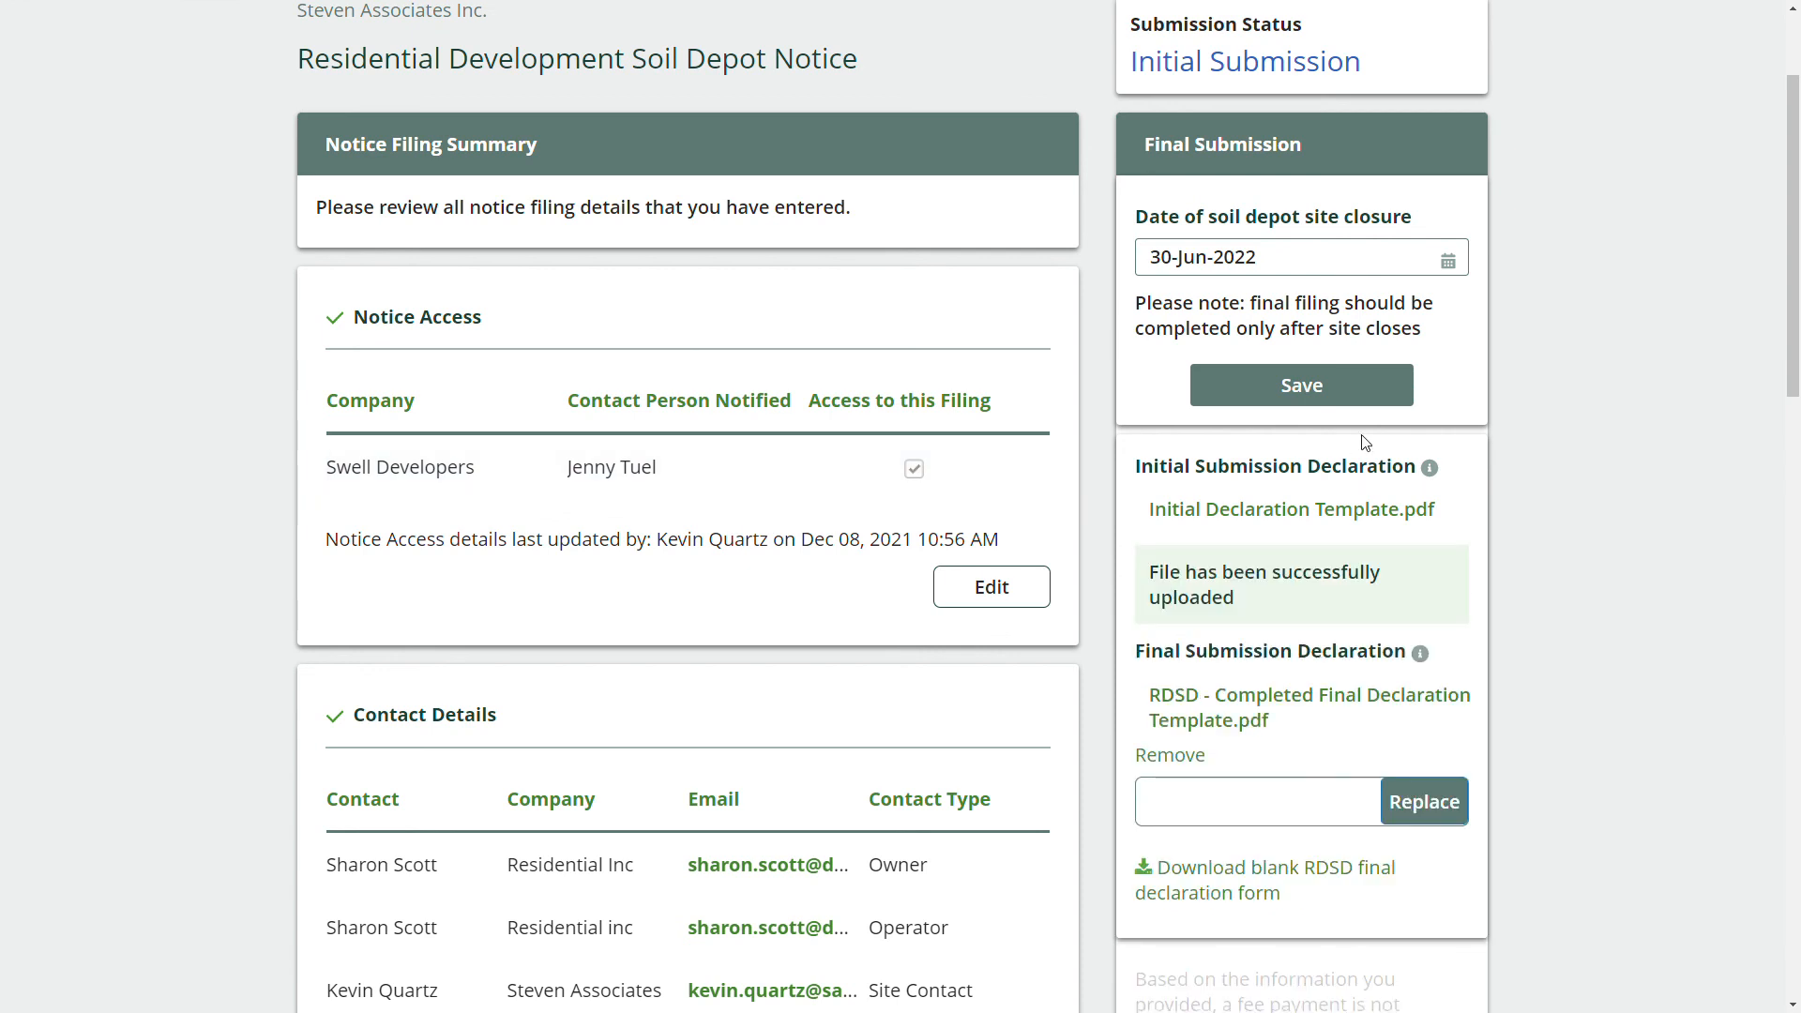
Check the upload confirmation and open the attached completed declaration PDF.
{"action": "scroll", "coordinate": [1150, 507], "scroll_direction": "down", "scroll_amount": 1}
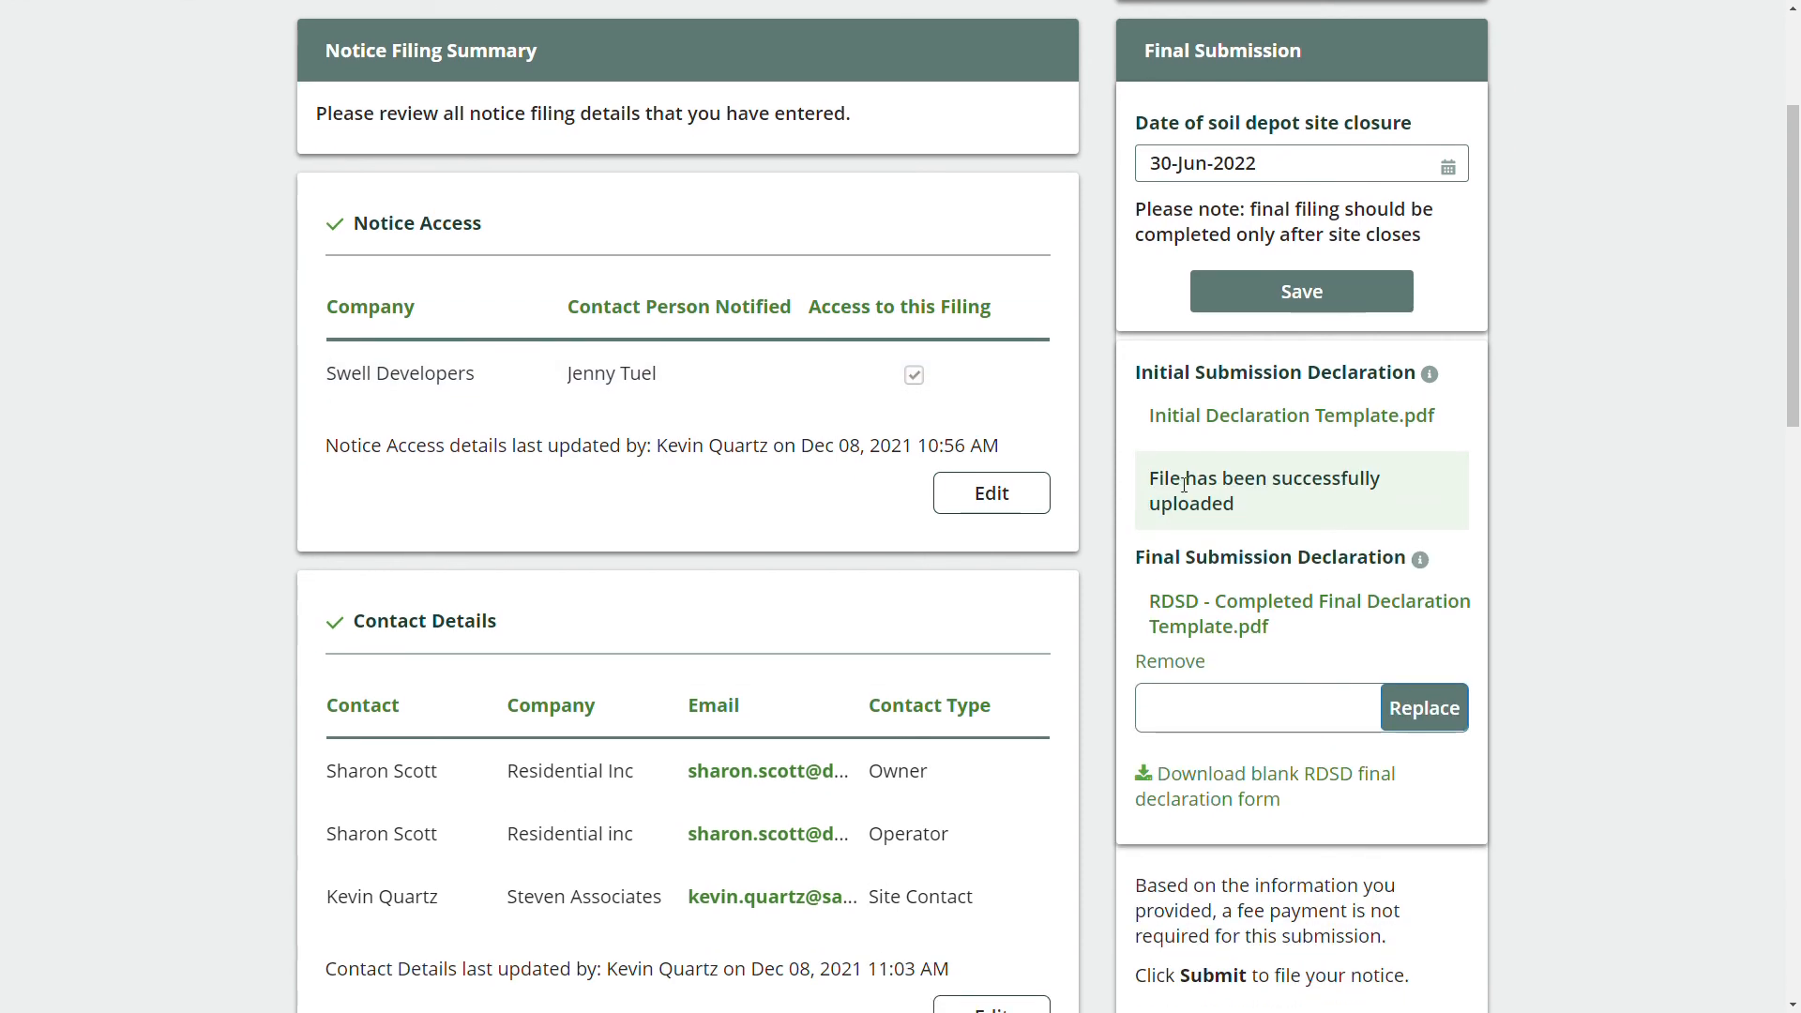
{"action": "triple_click", "coordinate": [1184, 483]}
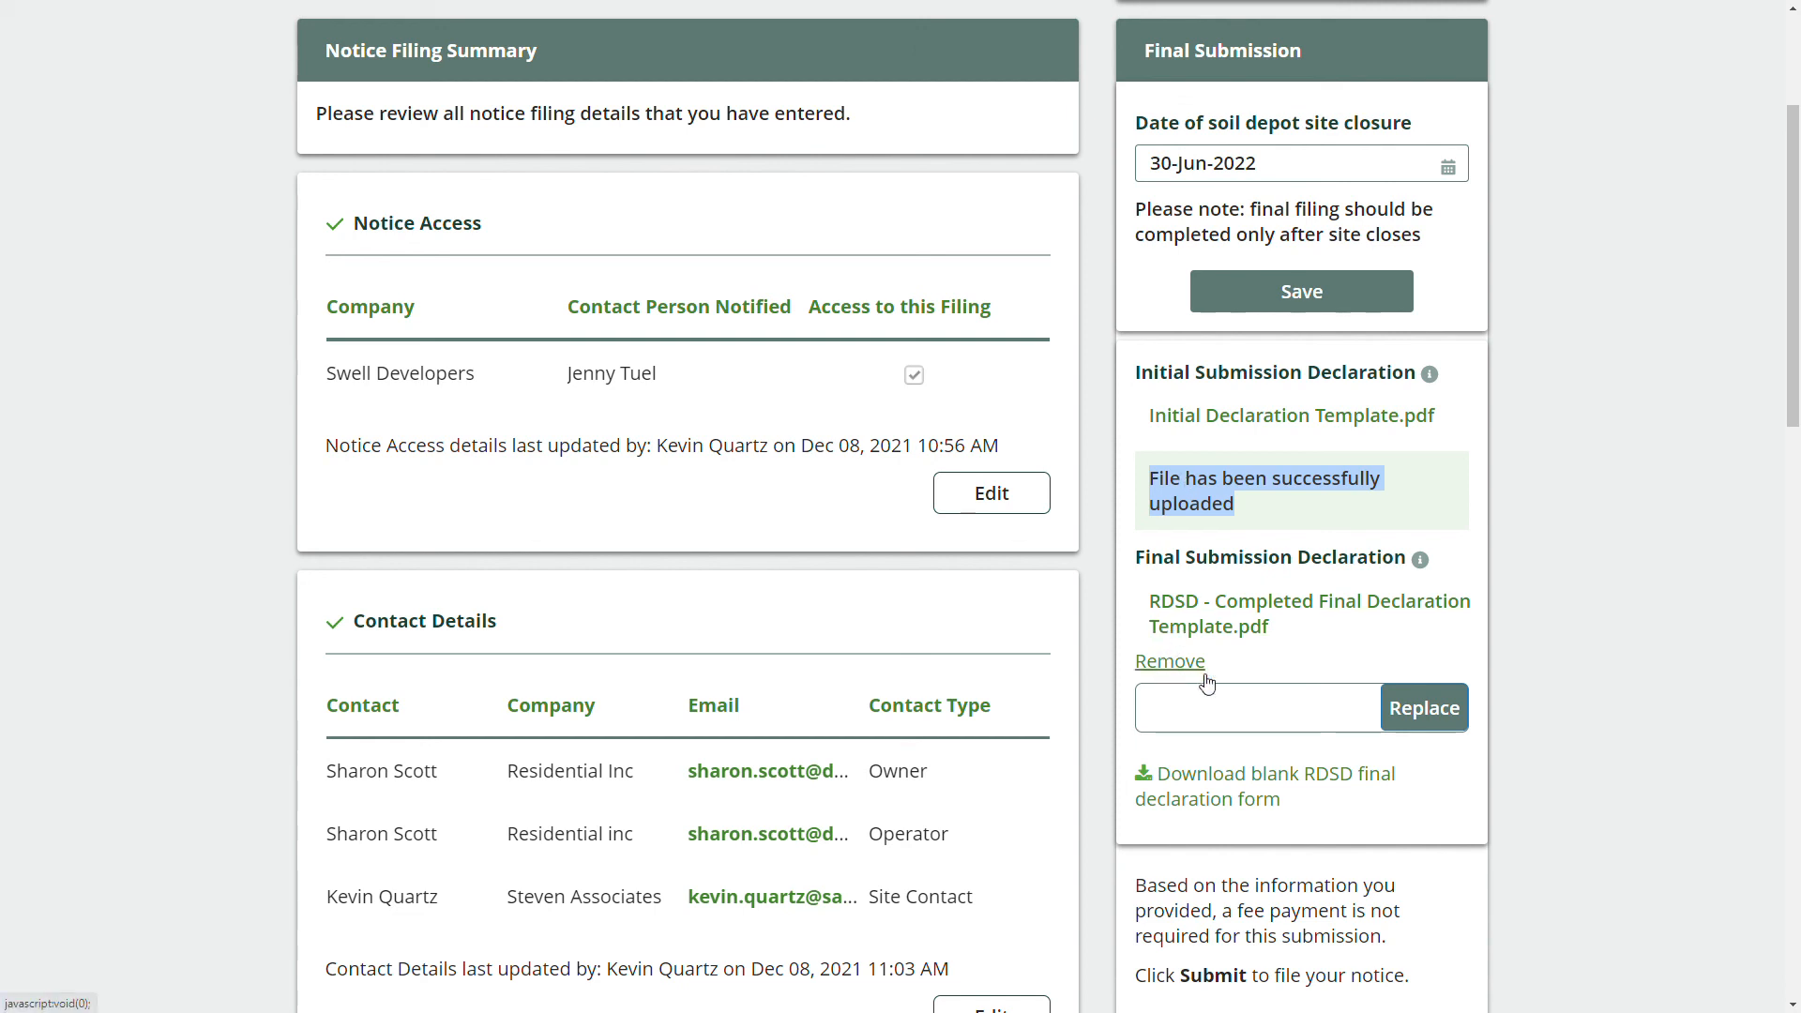
{"action": "left_click", "coordinate": [1255, 612]}
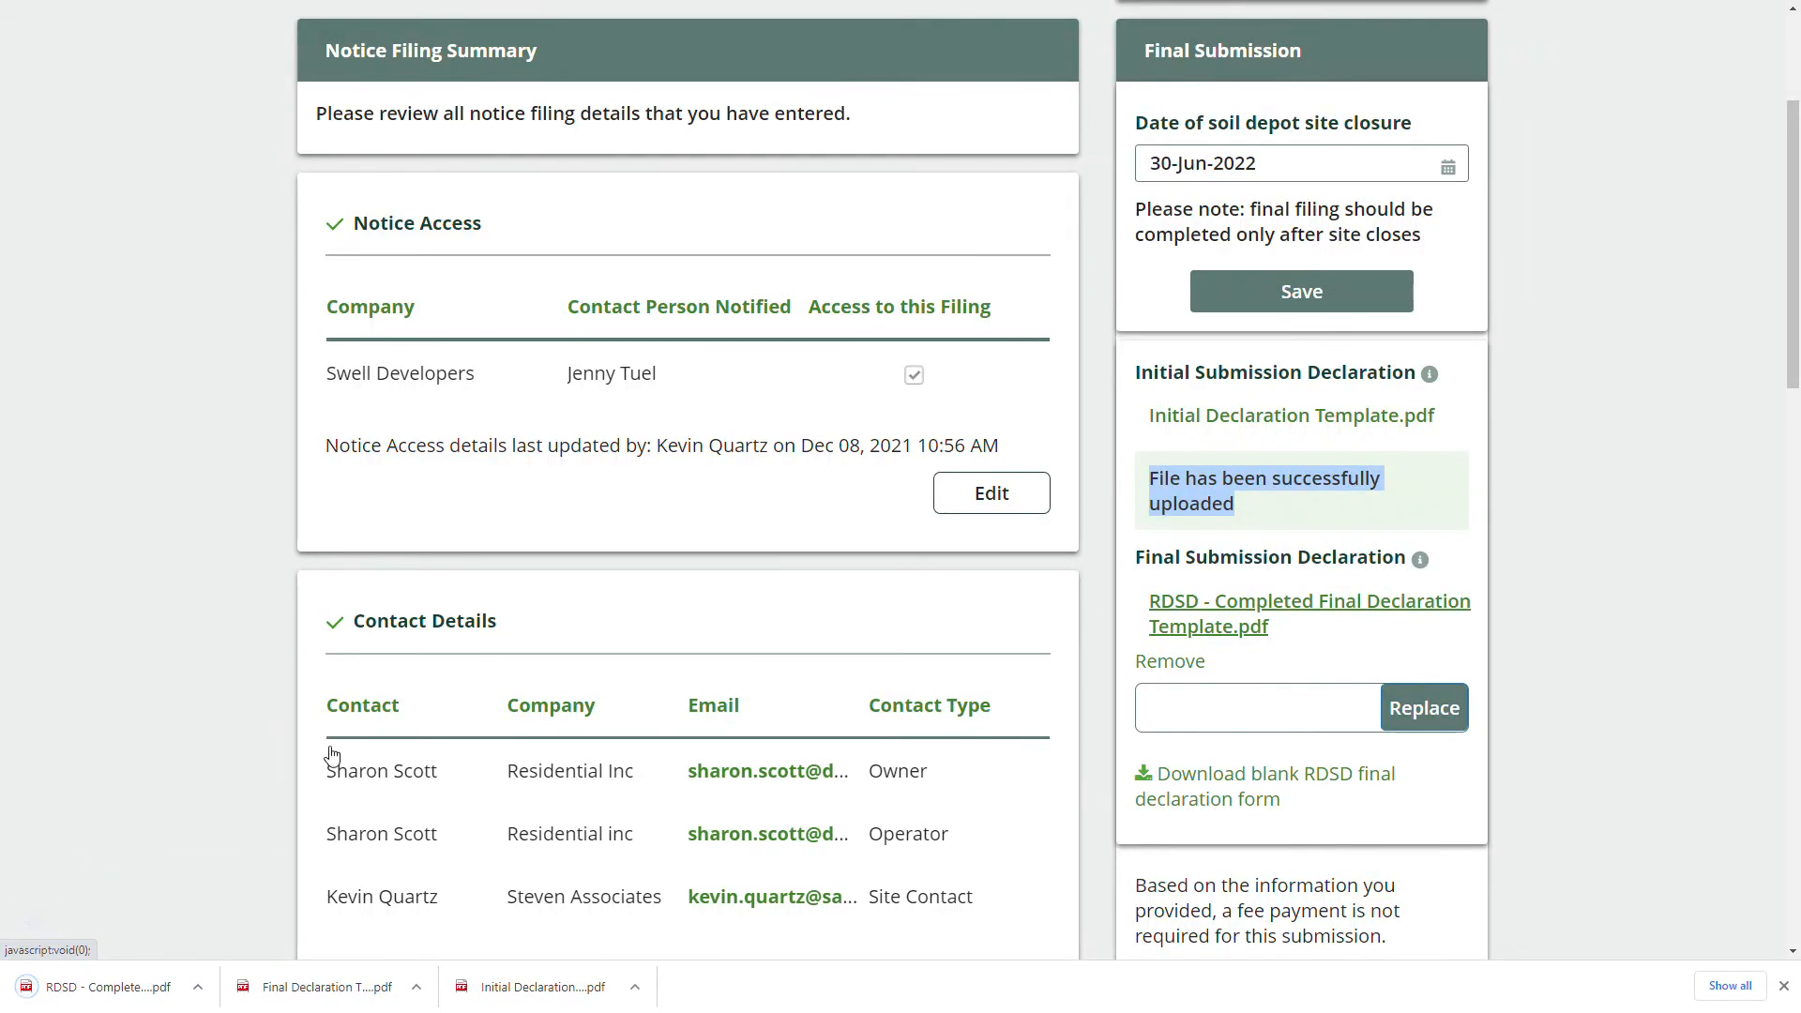
{"action": "left_click", "coordinate": [106, 989]}
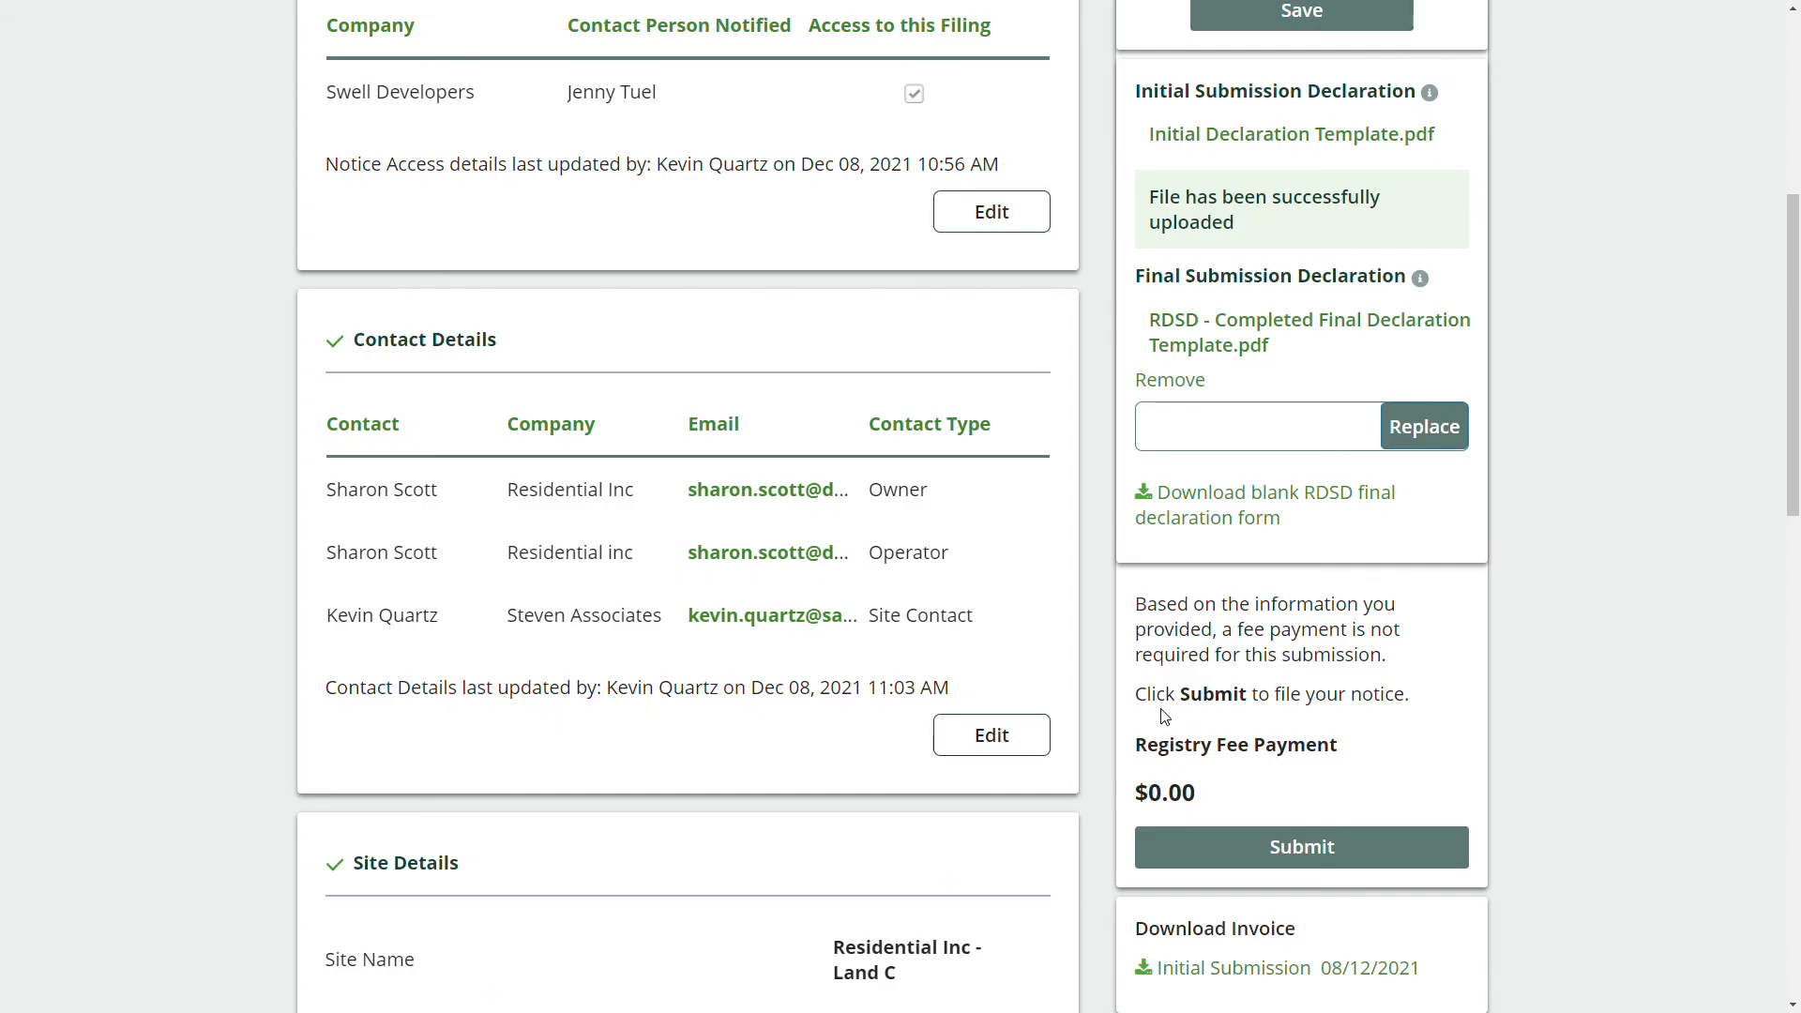
Submit notice N00000055 as the Final Submission with a $0.00 fee.
{"action": "scroll", "coordinate": [1586, 577], "scroll_direction": "up", "scroll_amount": 1}
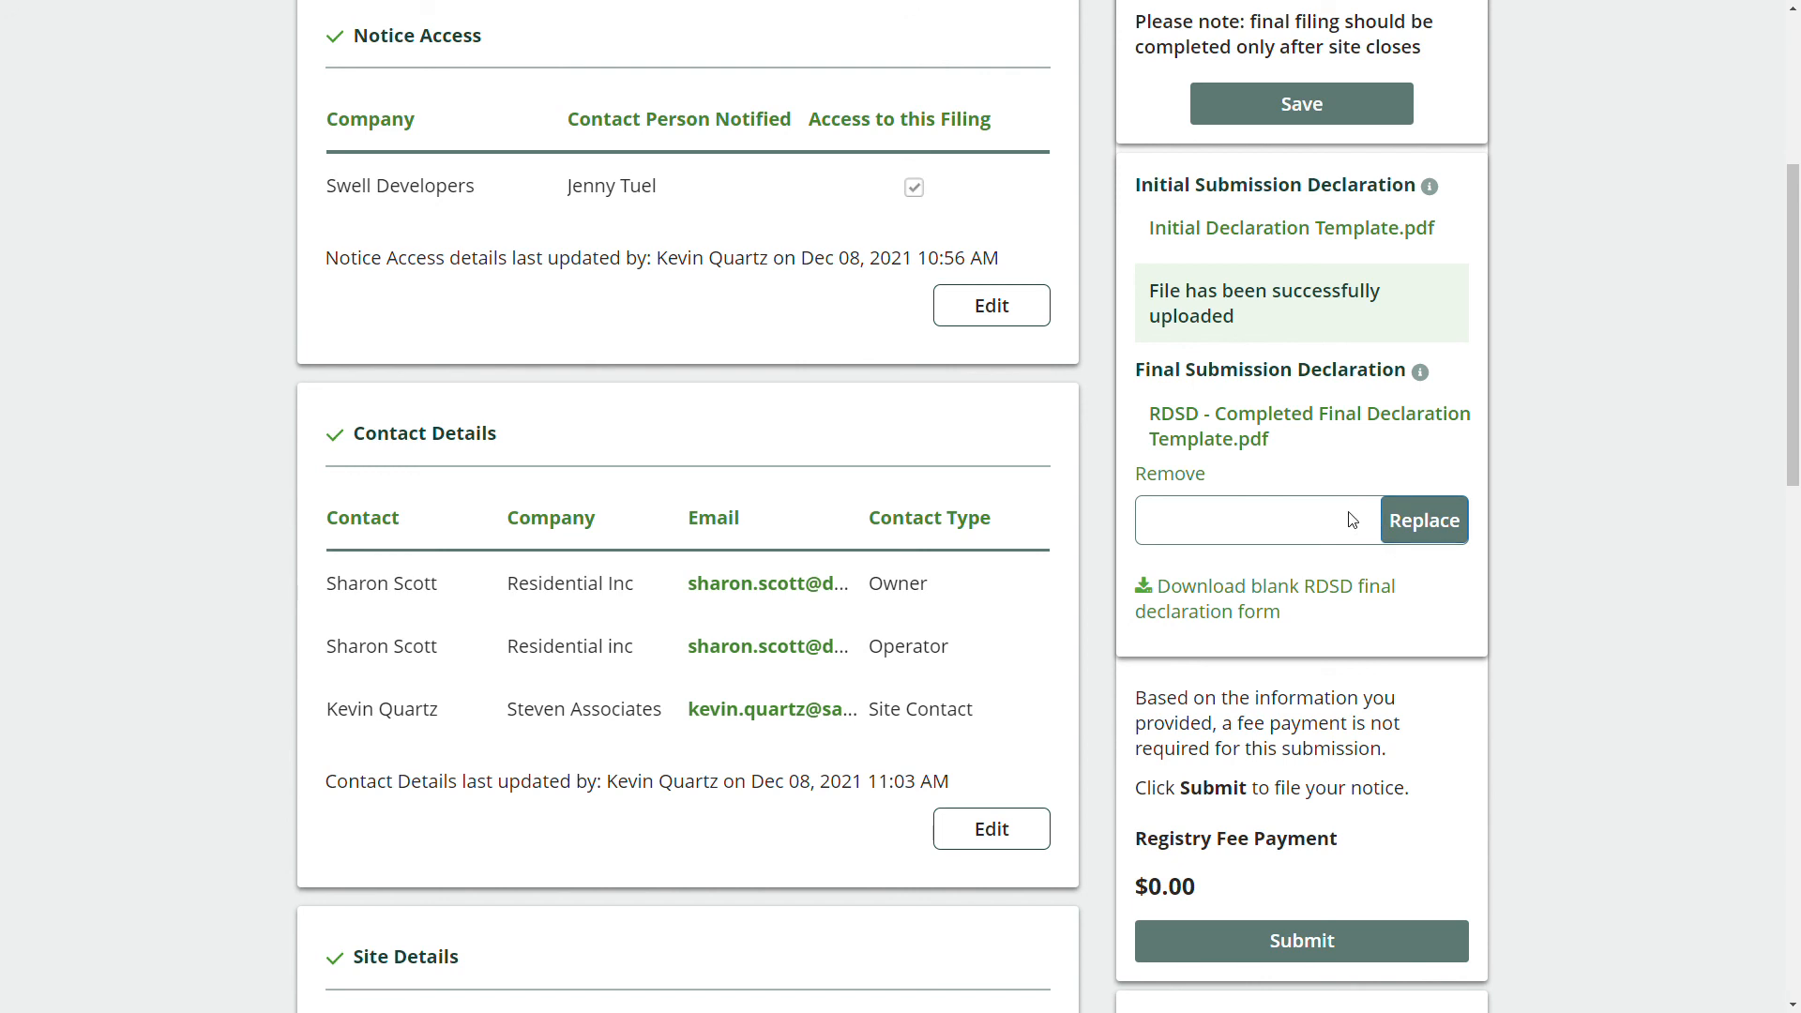
{"action": "scroll", "coordinate": [1353, 520], "scroll_direction": "down", "scroll_amount": 1}
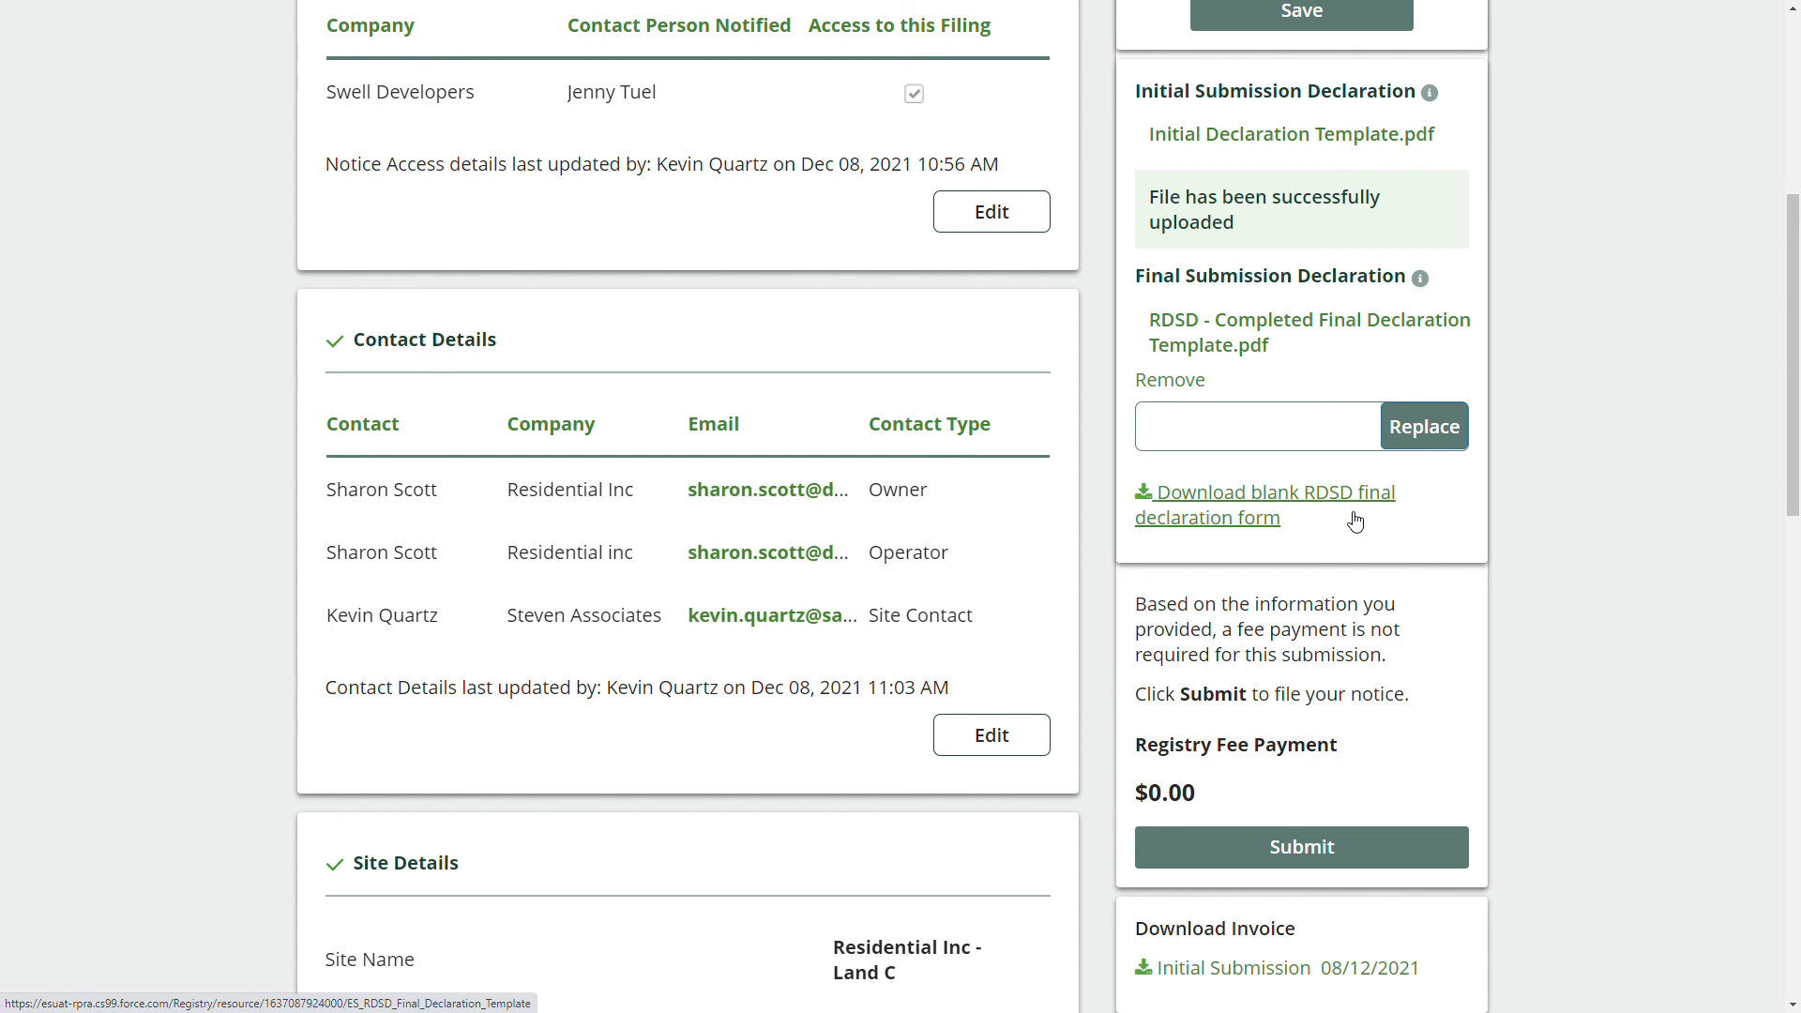
{"action": "scroll", "coordinate": [1398, 669], "scroll_direction": "down", "scroll_amount": 1}
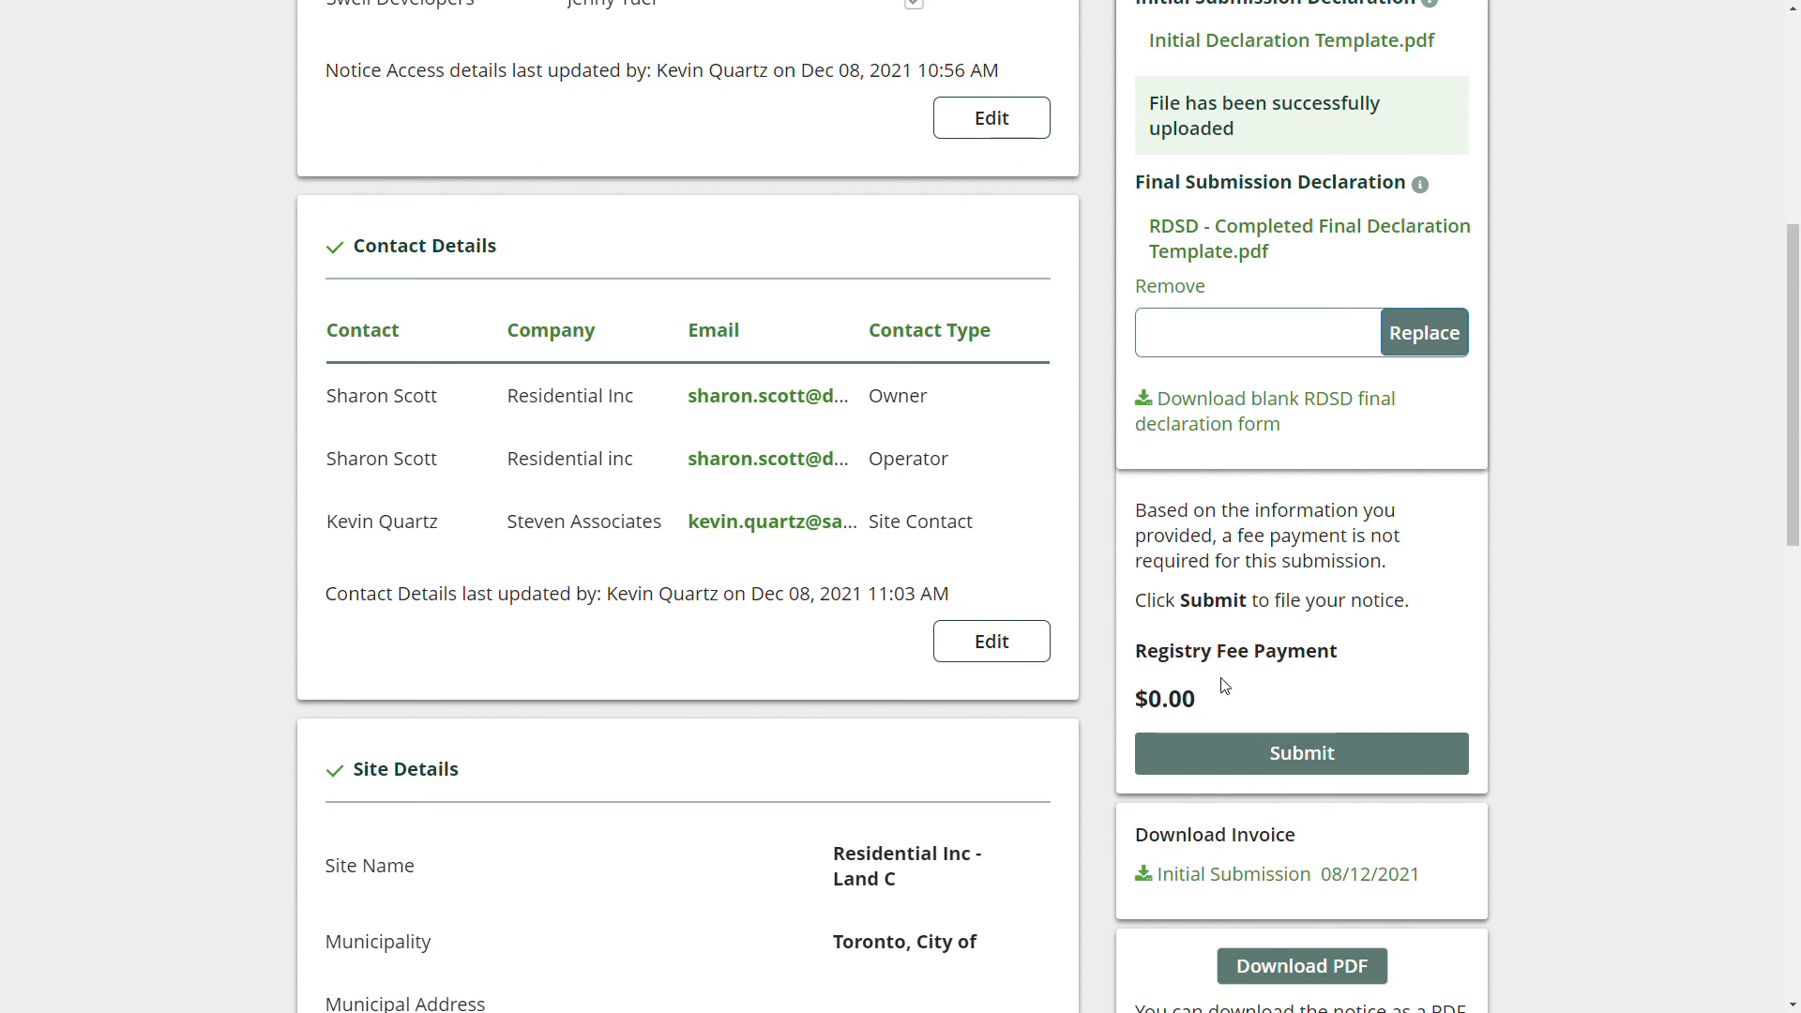
{"action": "scroll", "coordinate": [1274, 668], "scroll_direction": "down", "scroll_amount": 1}
{"action": "left_click", "coordinate": [1297, 659]}
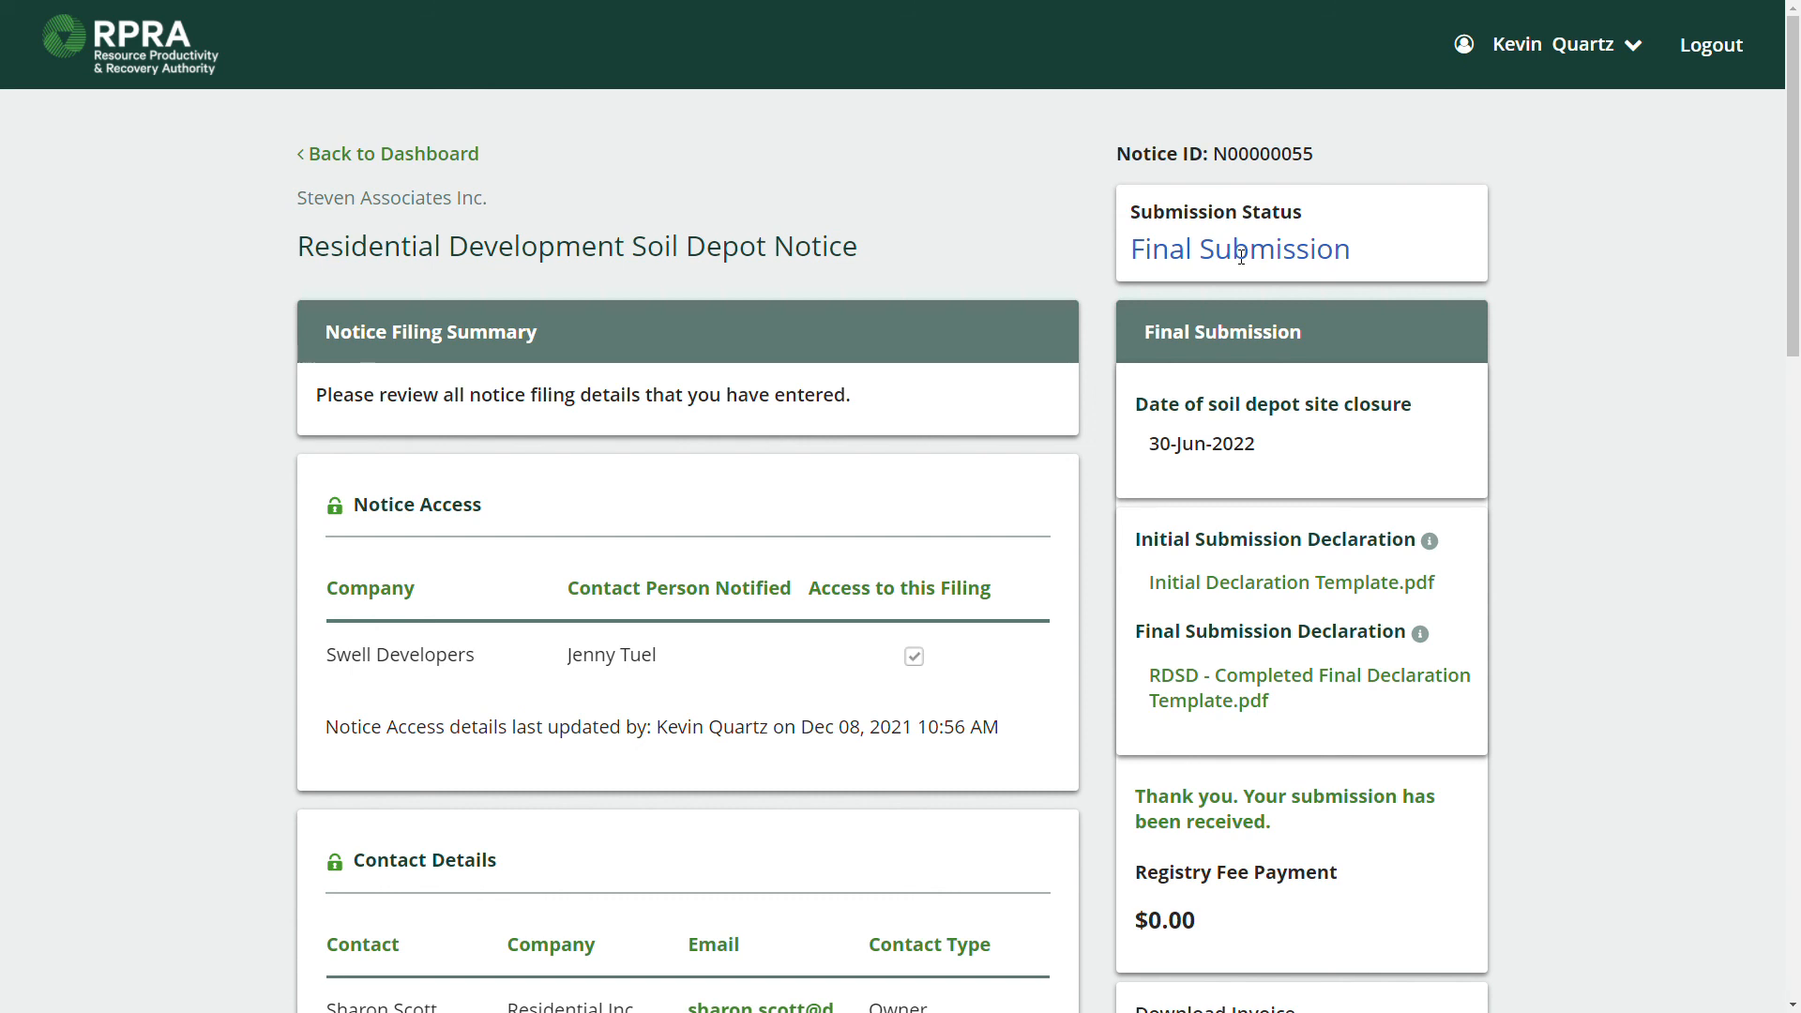
{"action": "scroll", "coordinate": [636, 582], "scroll_direction": "down", "scroll_amount": 1}
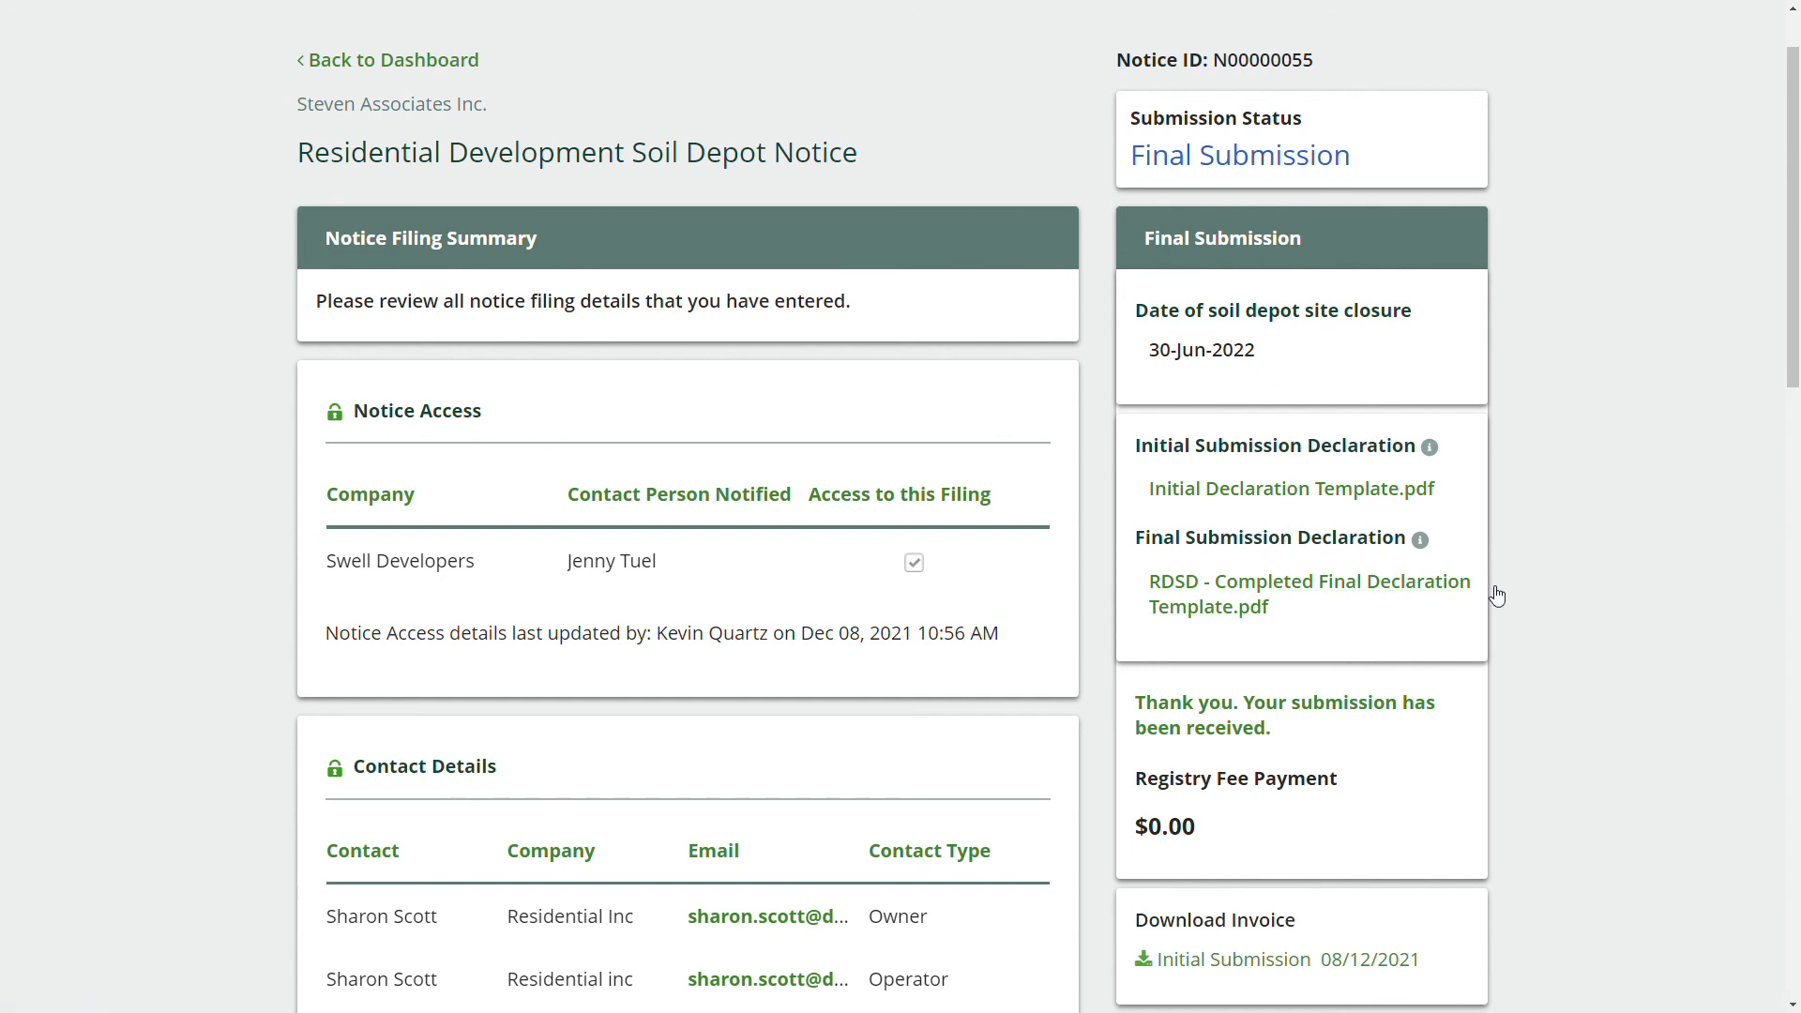
{"action": "scroll", "coordinate": [1498, 596], "scroll_direction": "down", "scroll_amount": 3}
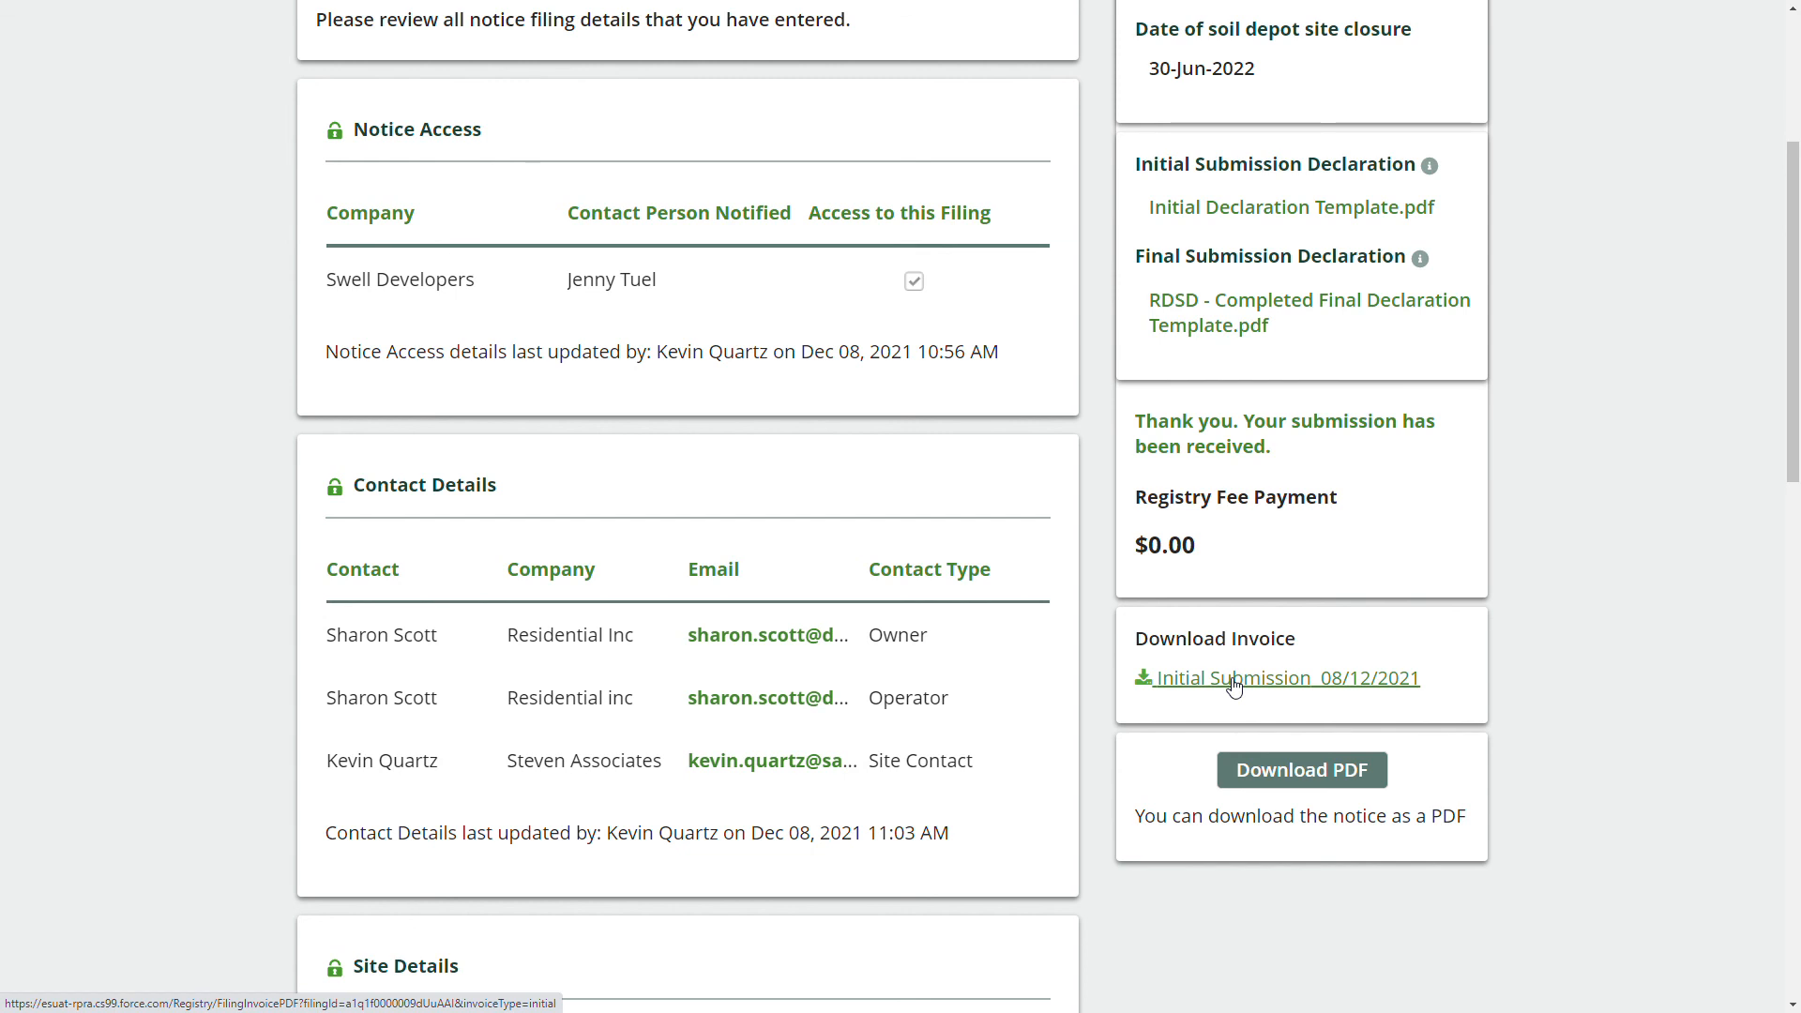
{"action": "scroll", "coordinate": [1292, 636], "scroll_direction": "down", "scroll_amount": 1}
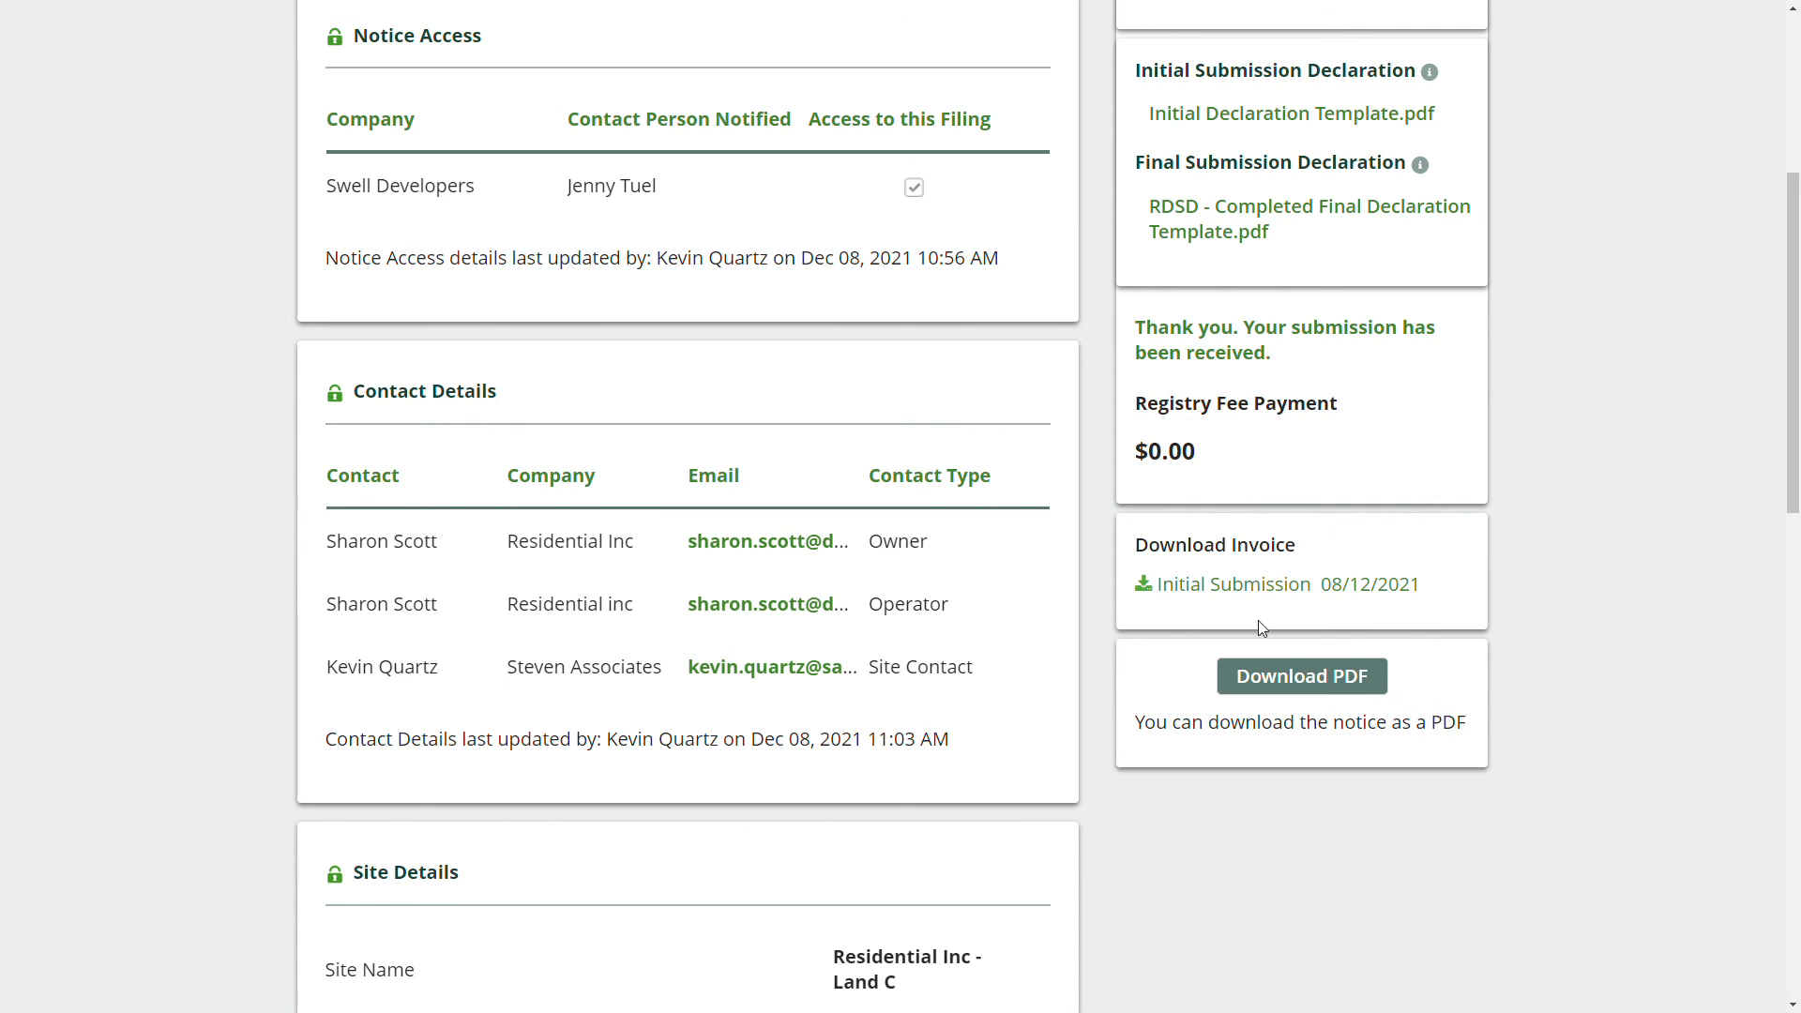
{"action": "scroll", "coordinate": [1260, 621], "scroll_direction": "up", "scroll_amount": 5}
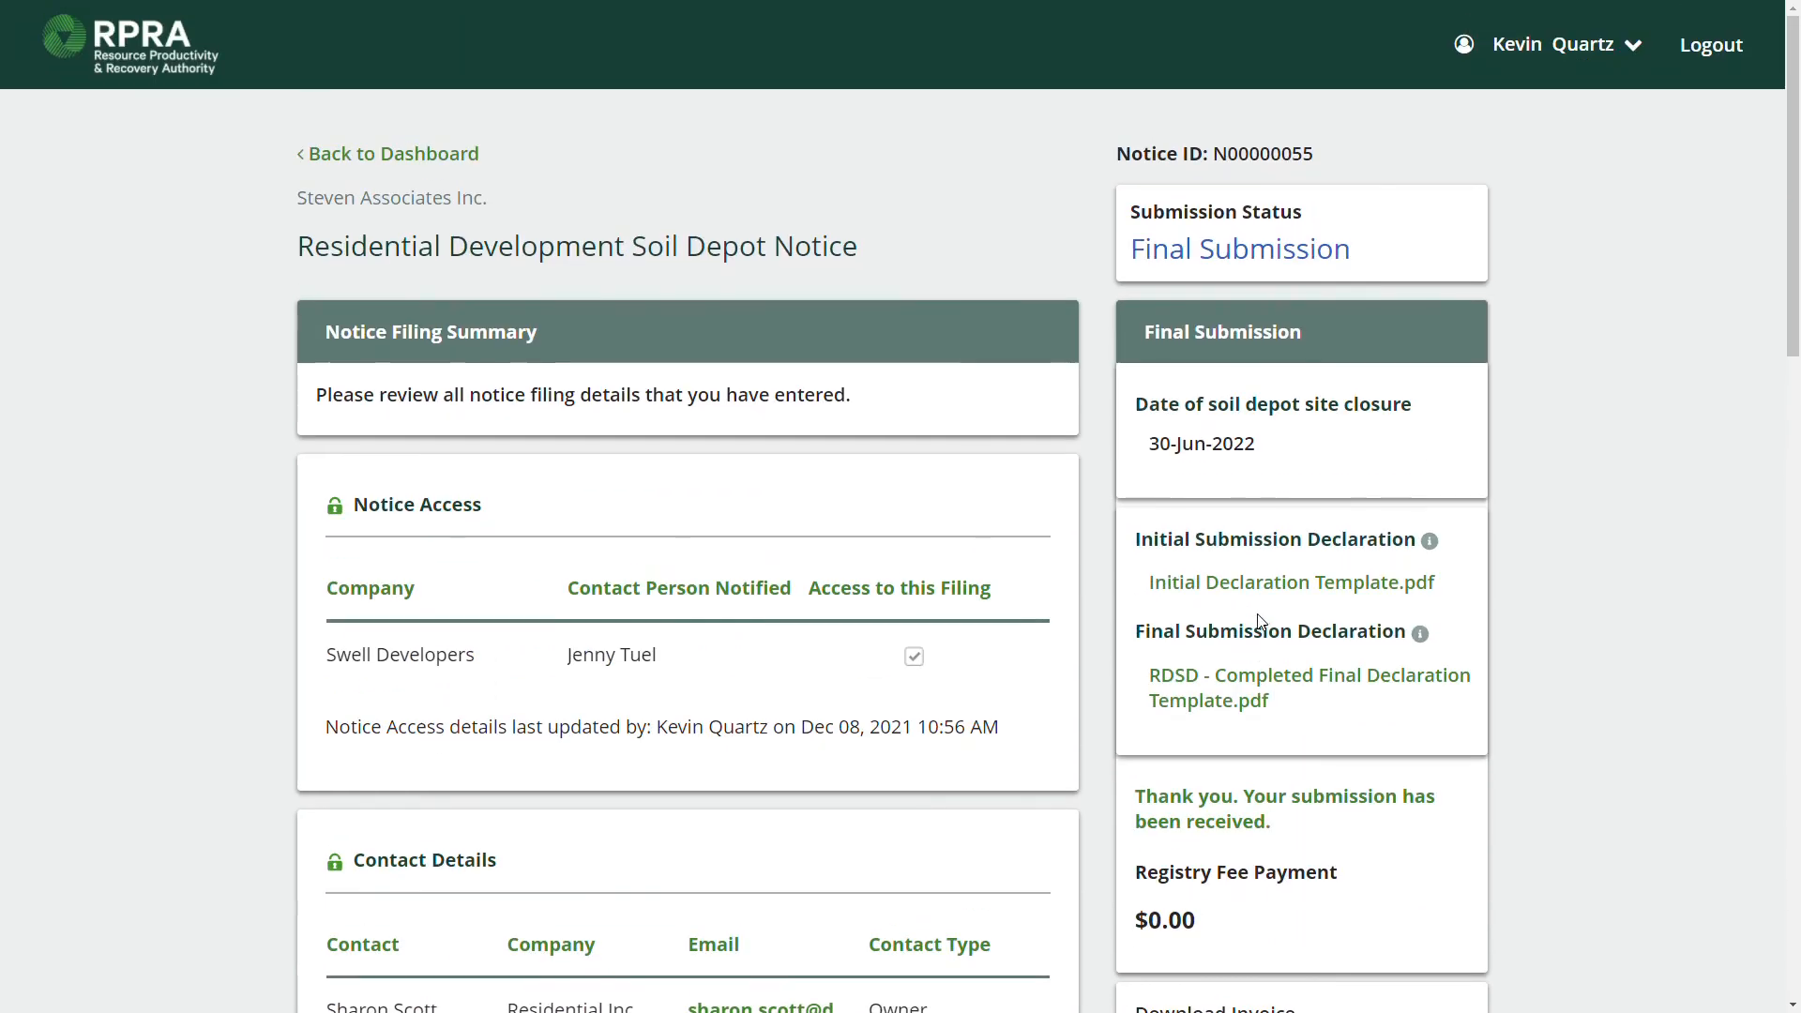